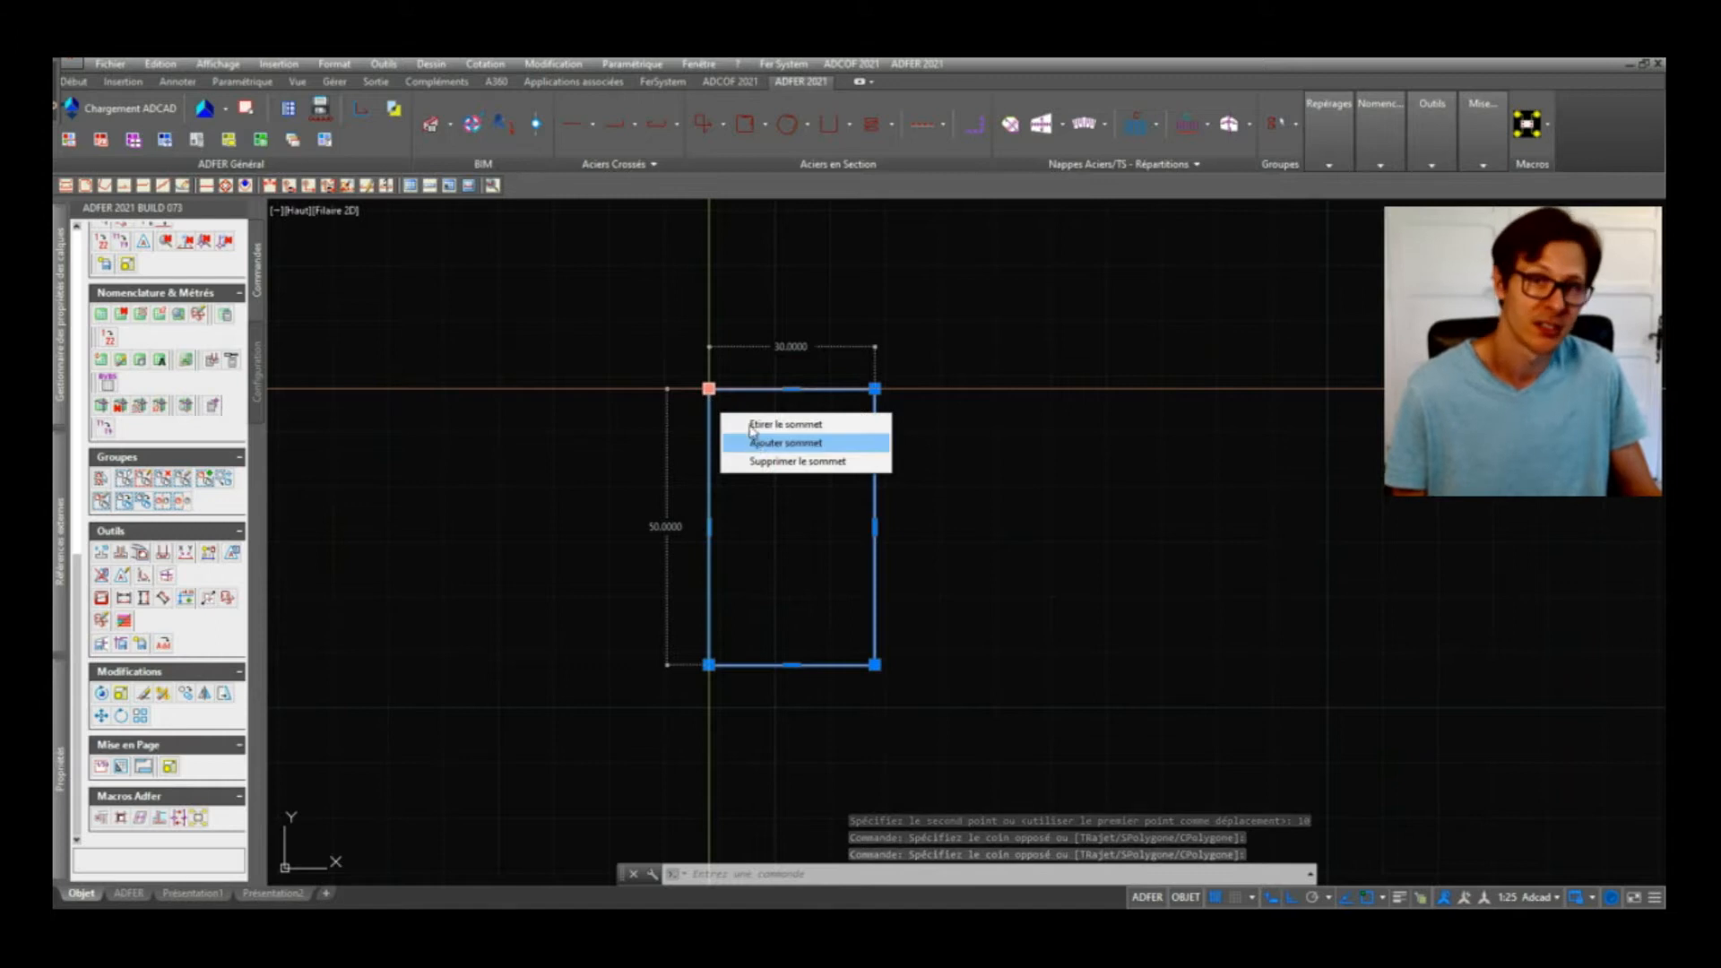
# Step: Draw a horizontal line 400 cm long to one side of the rectangular section, aligned with its upper edge
pyautogui.press('Escape')
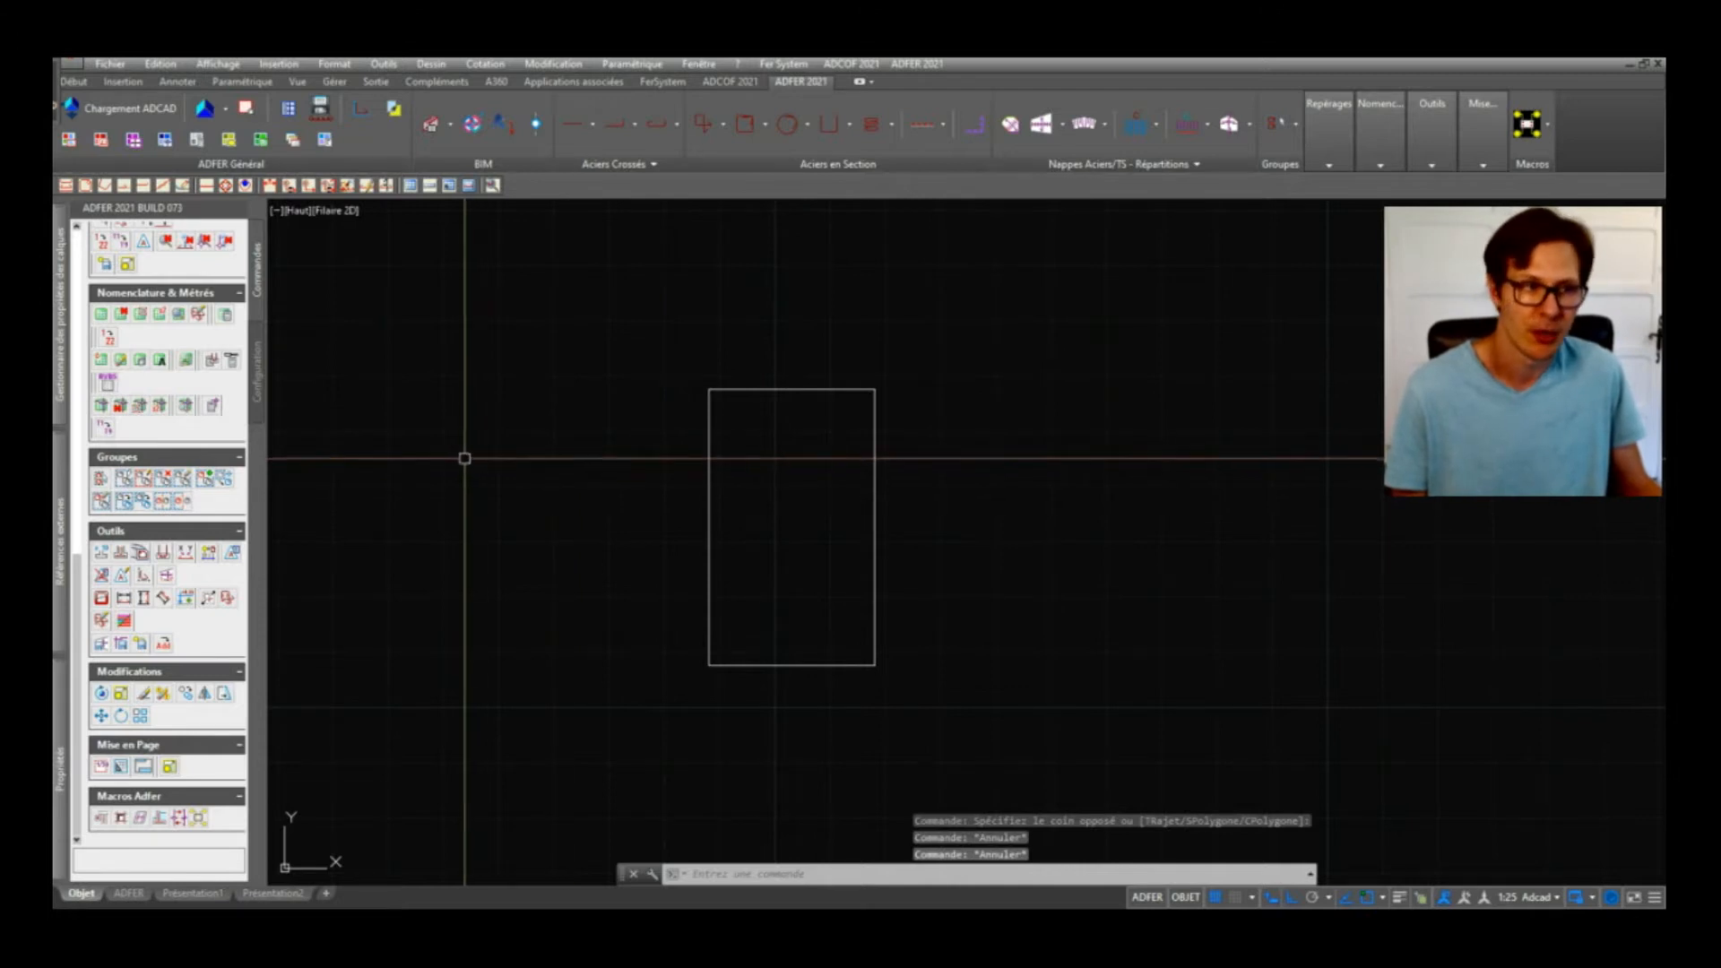
pyautogui.scroll(-2, 588, 454)
pyautogui.scroll(1, 736, 431)
pyautogui.scroll(-2, 711, 444)
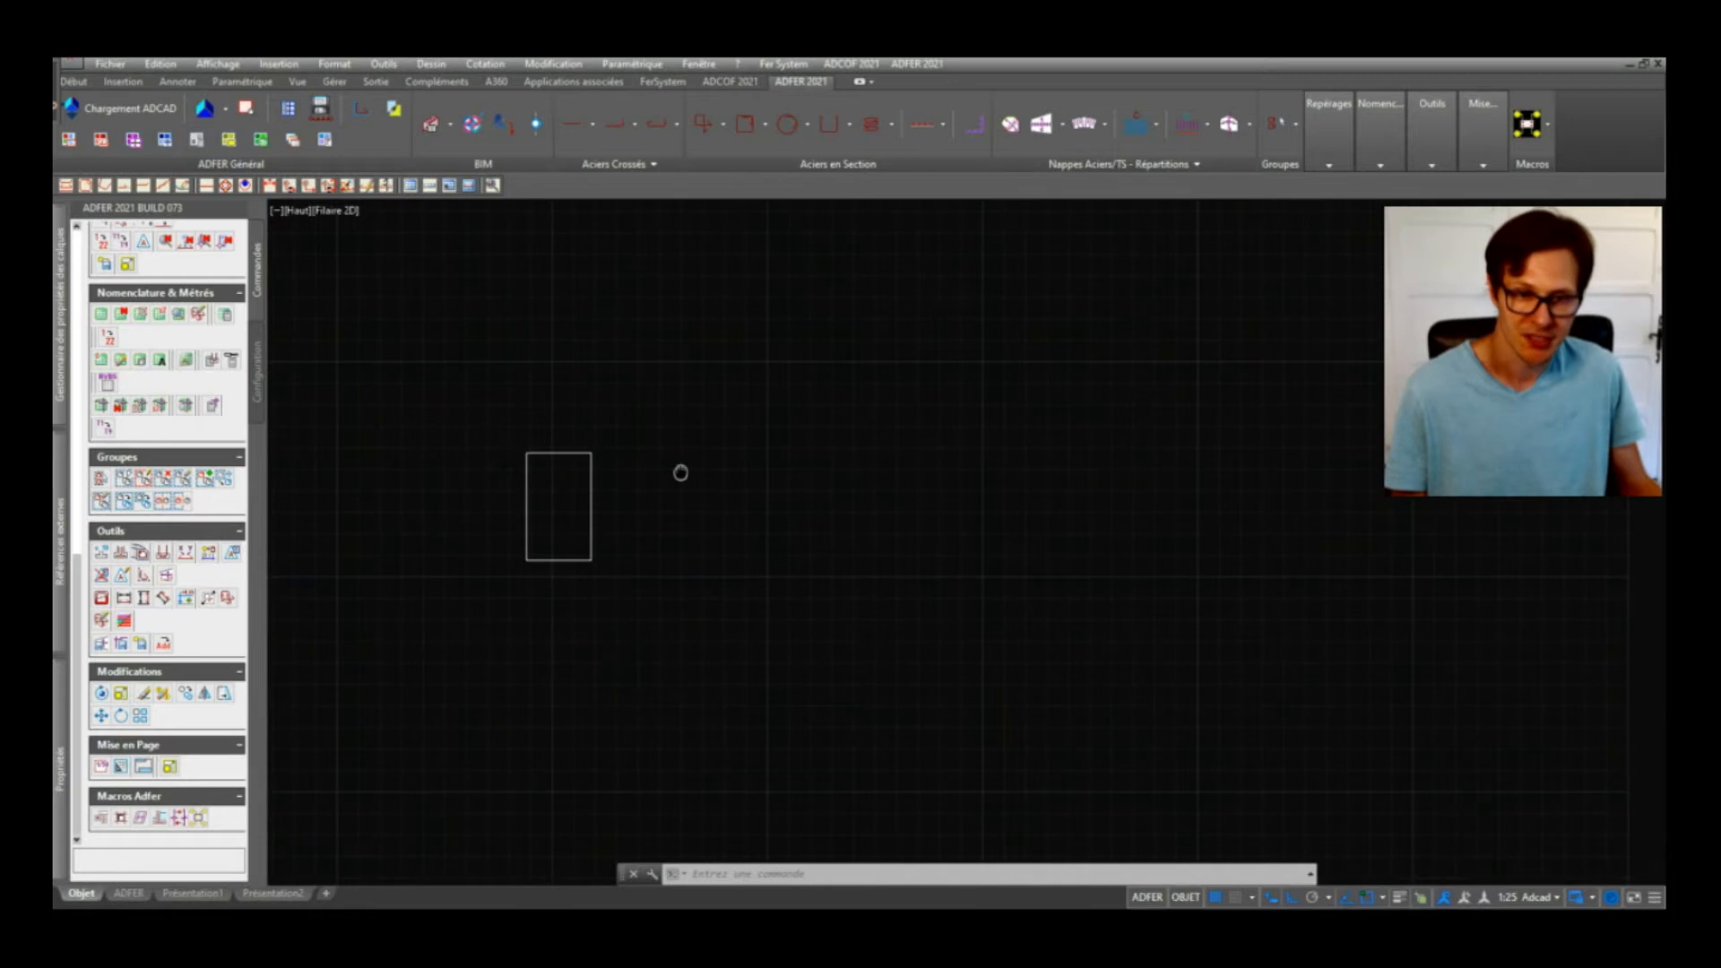
pyautogui.write('l')
pyautogui.press('Return')
pyautogui.scroll(-2, 590, 450)
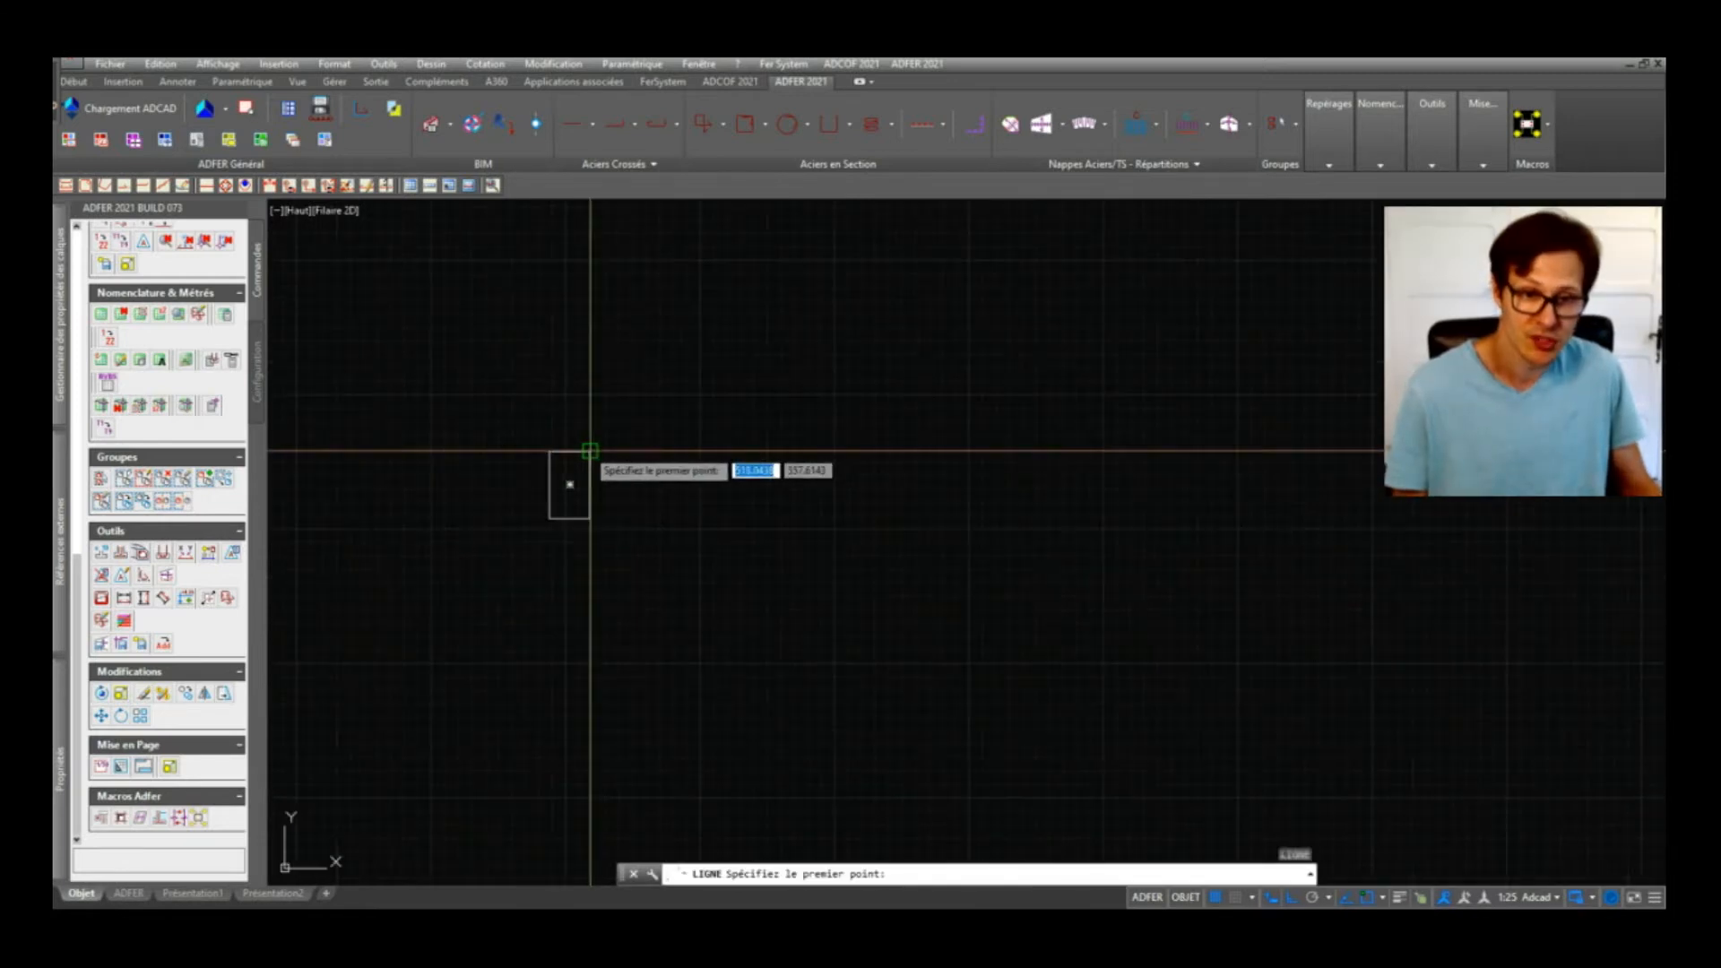
pyautogui.click(848, 450)
pyautogui.scroll(-2, 794, 451)
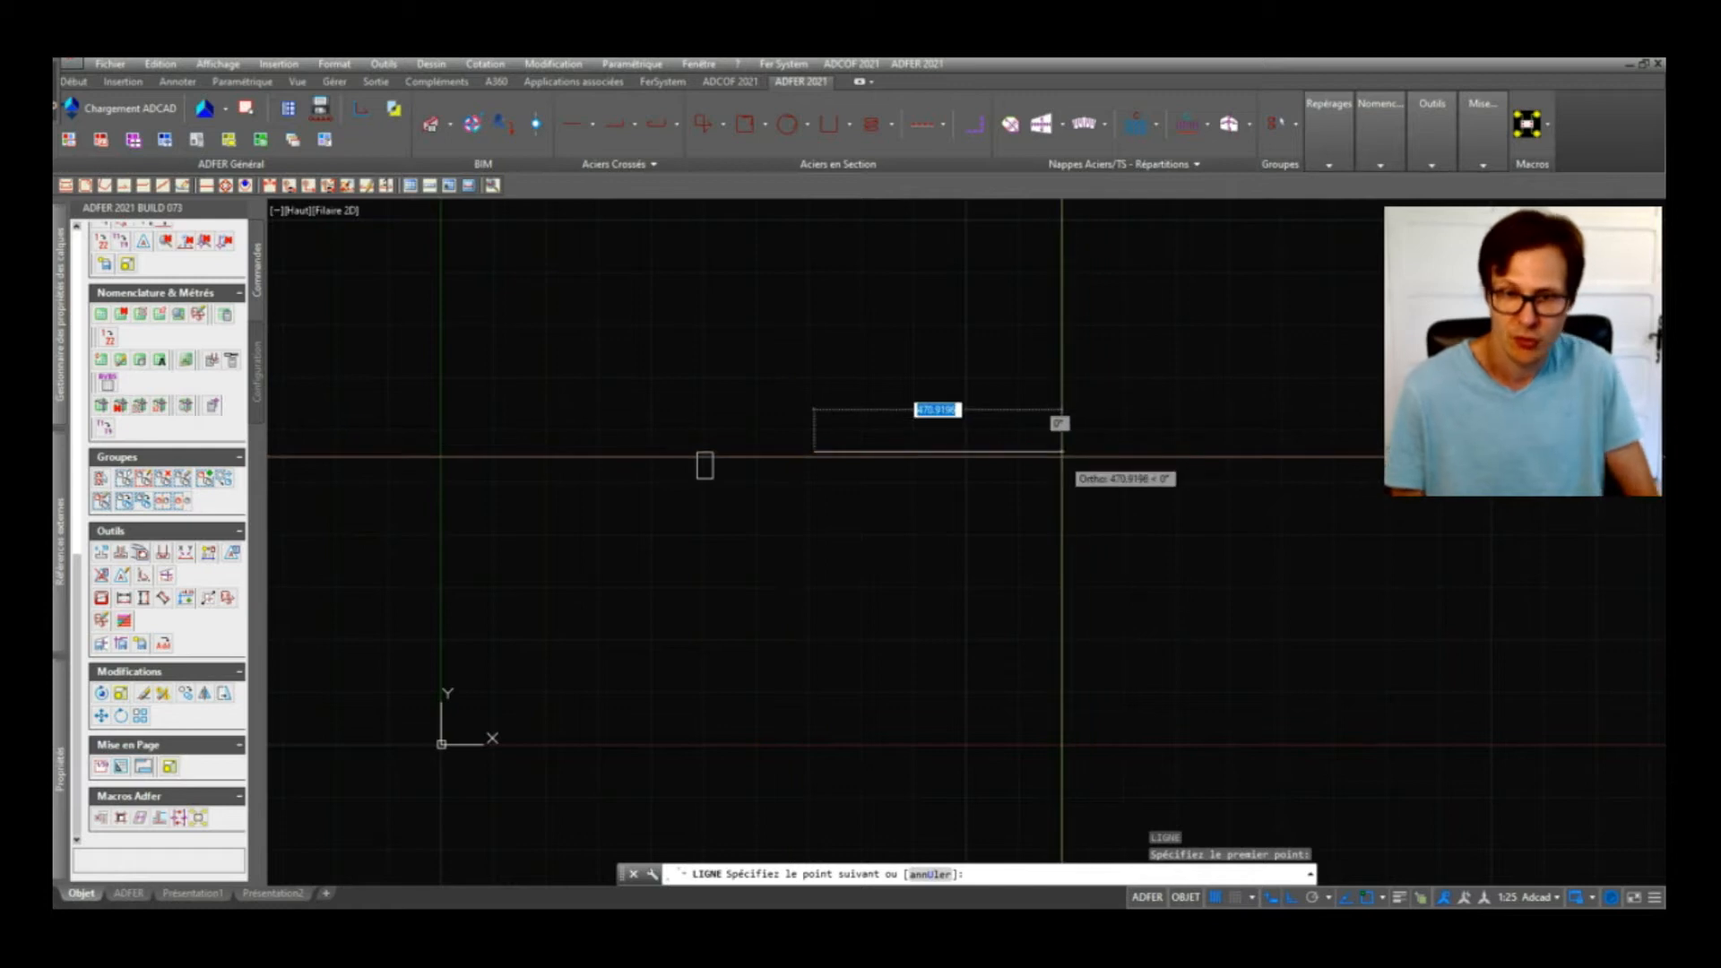
pyautogui.press('Return')
# Step: Copy the horizontal line straight down by the rectangle's height, so the copy aligns with the section's lower edge
pyautogui.click(876, 415)
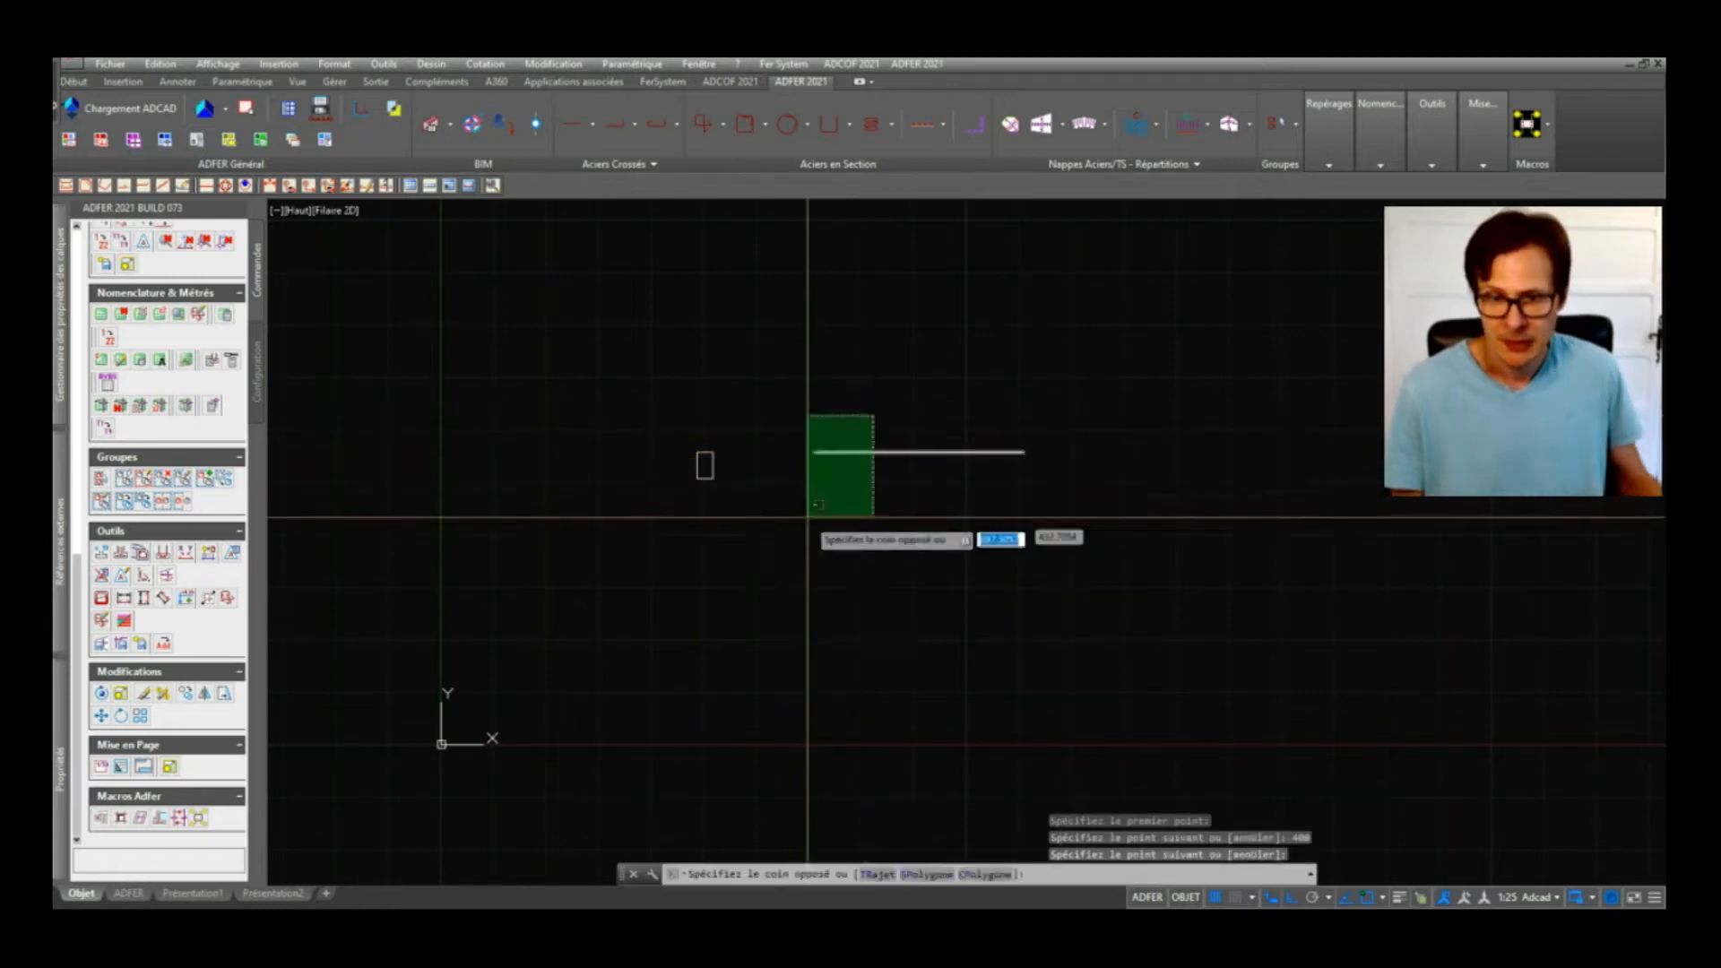
pyautogui.click(805, 519)
pyautogui.scroll(2, 731, 456)
pyautogui.write('c')
pyautogui.press('Return')
pyautogui.click(706, 452)
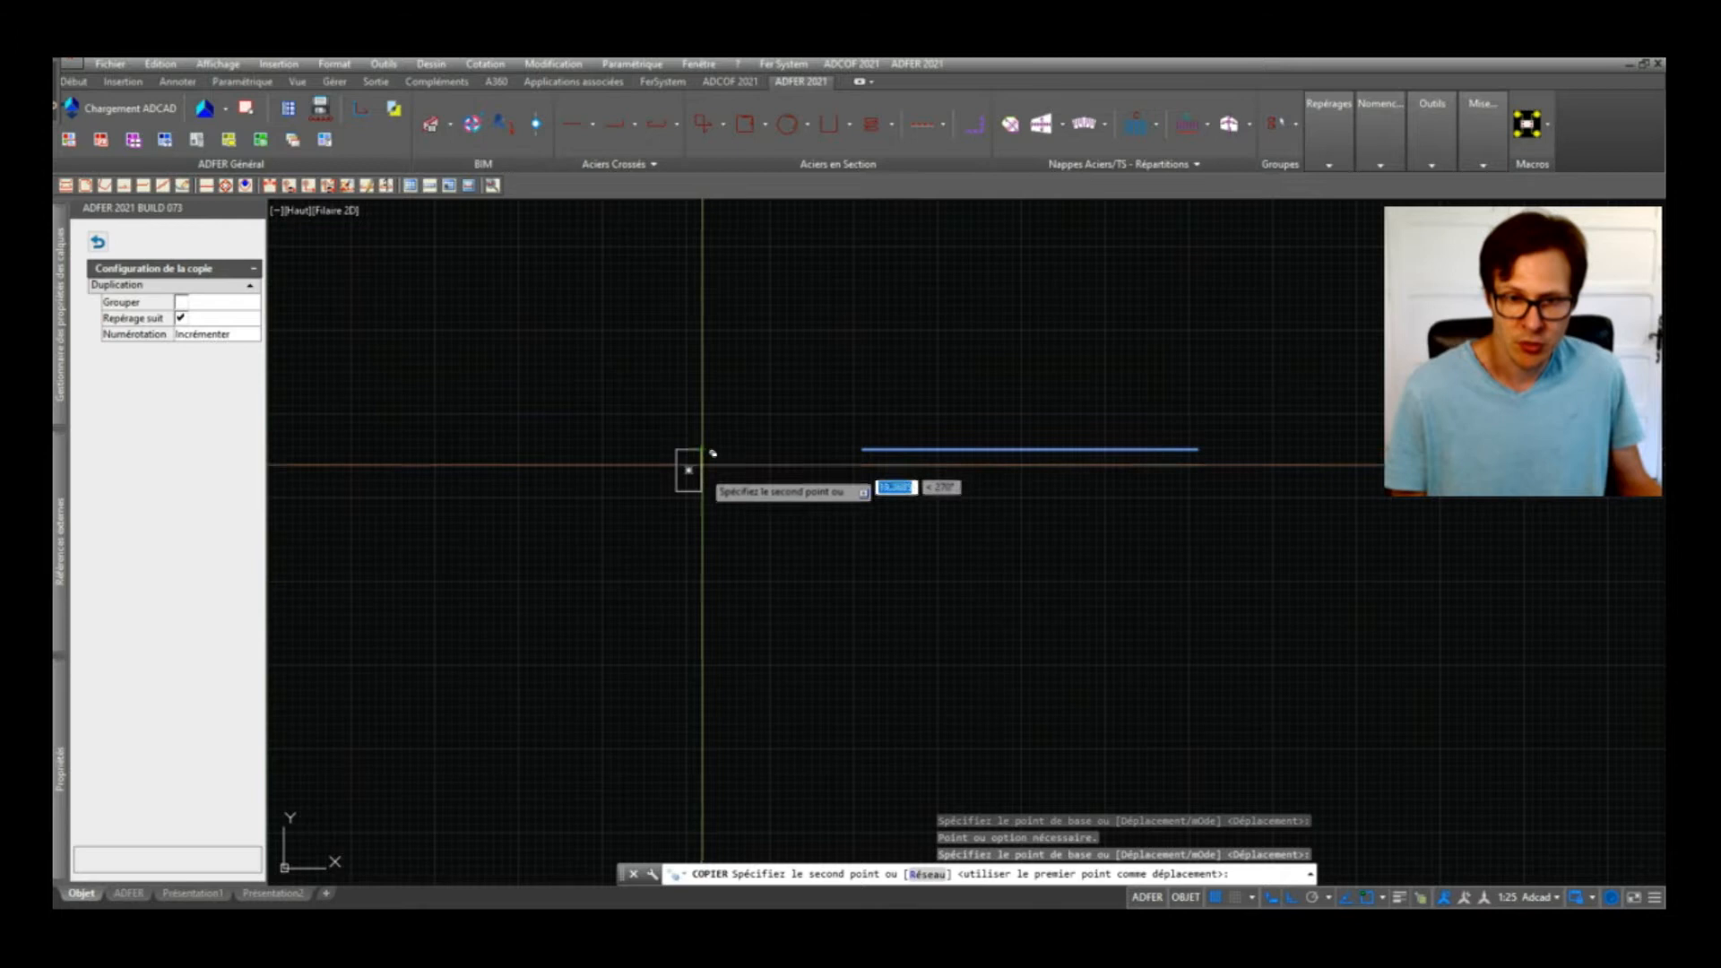
pyautogui.press('Return')
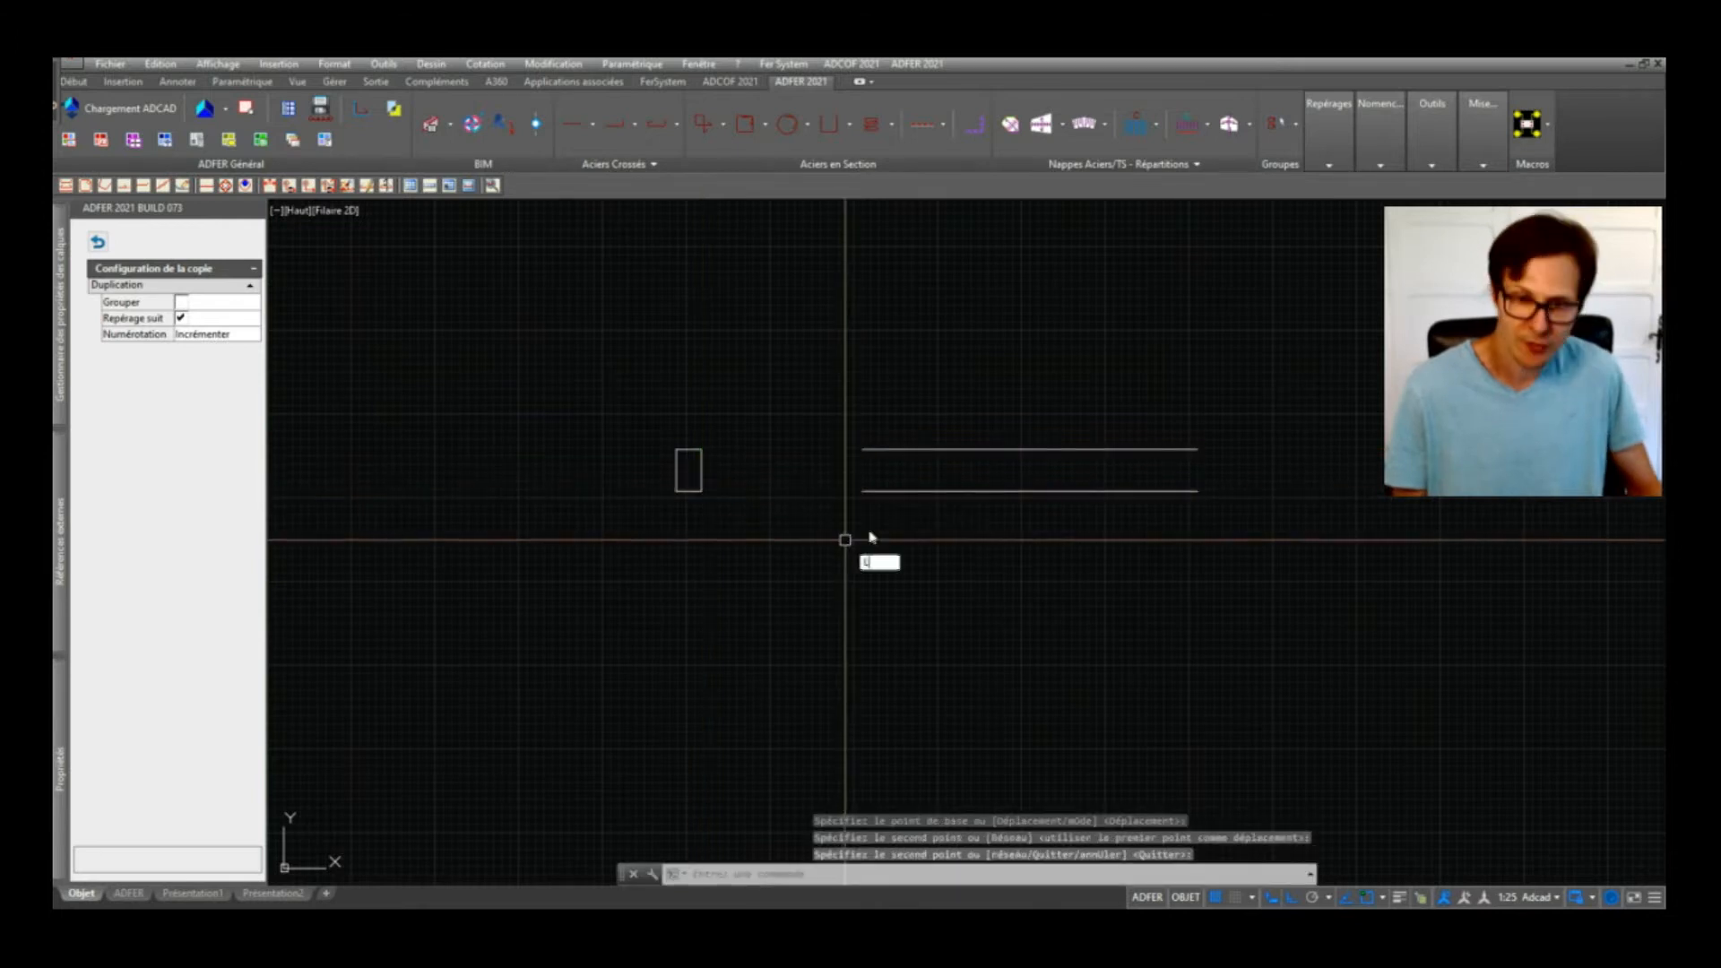
# Step: Draw a vertical line 20 cm long downward from the left end of the lower horizontal line
pyautogui.write('l')
pyautogui.press('Return')
pyautogui.scroll(3, 870, 502)
pyautogui.click(853, 481)
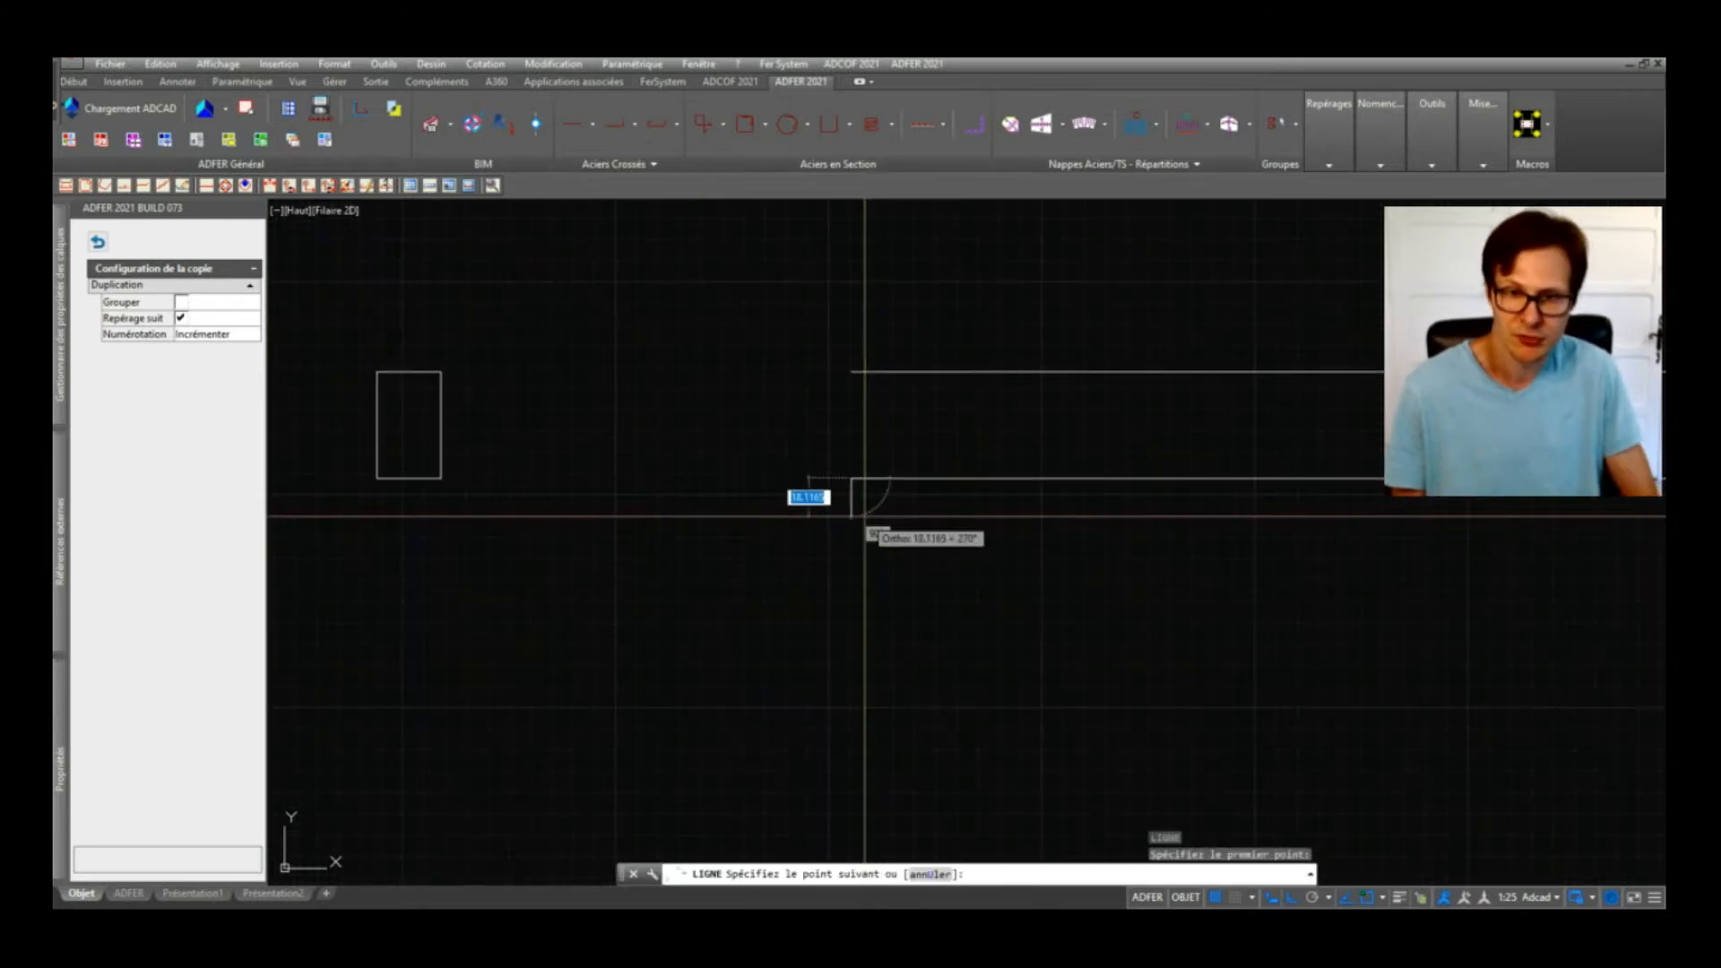
pyautogui.write('20')
pyautogui.press('Return')
pyautogui.scroll(-2, 866, 523)
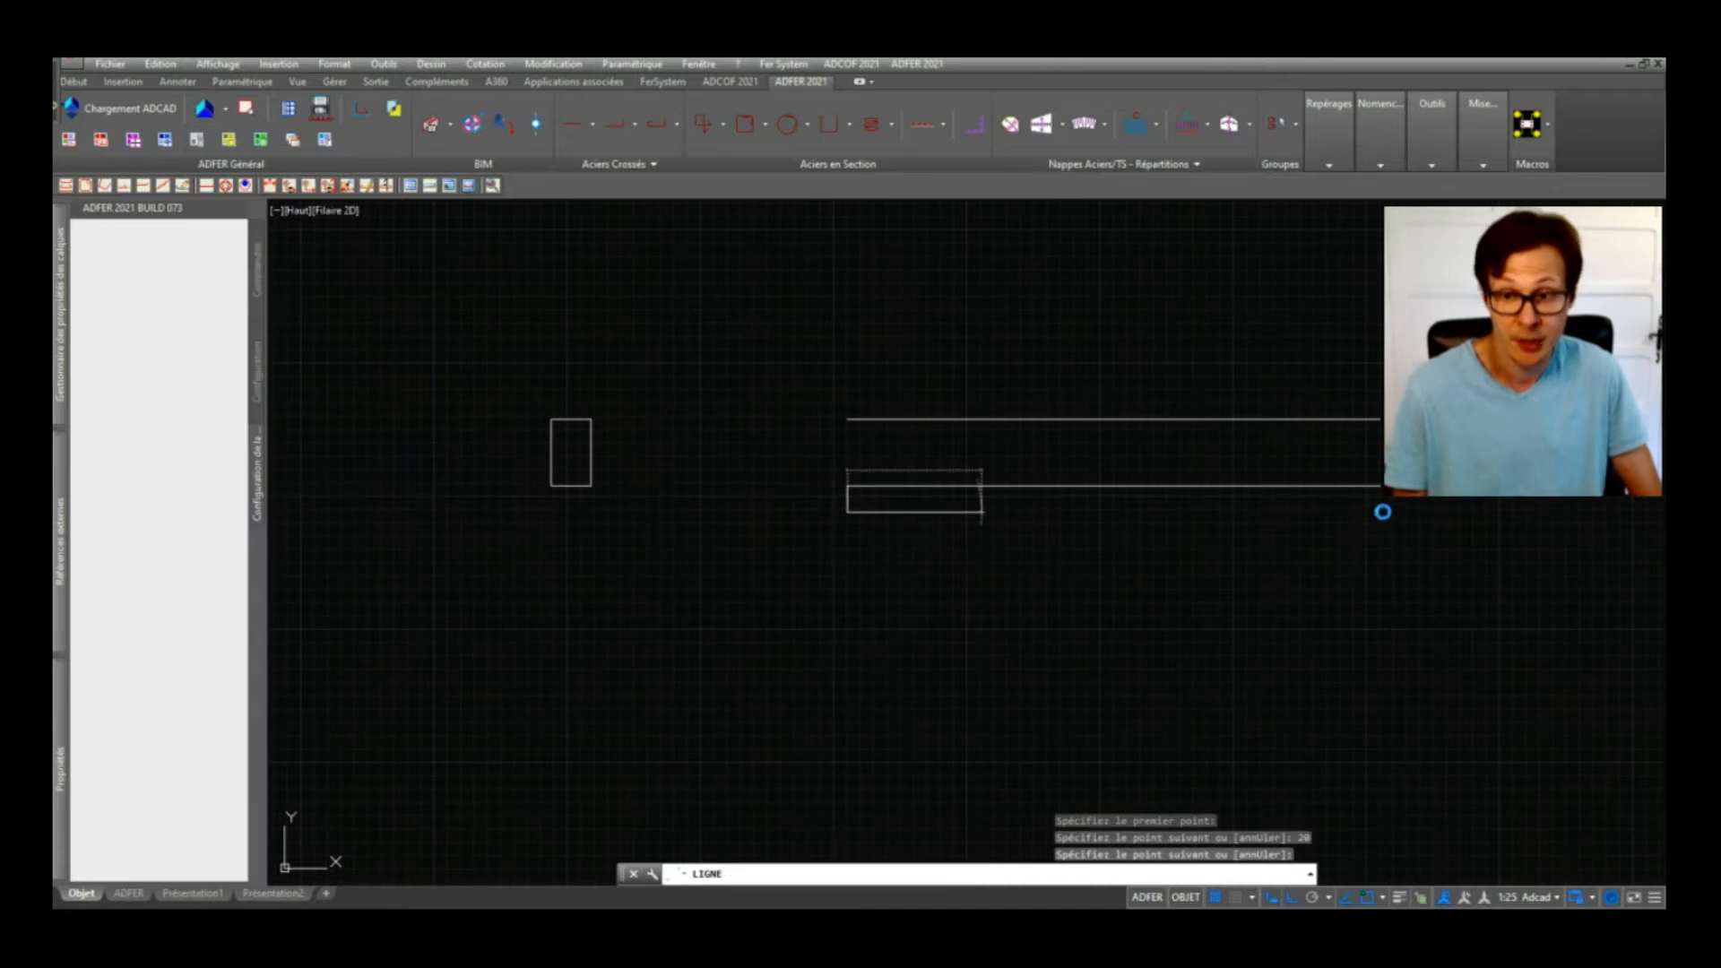
pyautogui.press('Return')
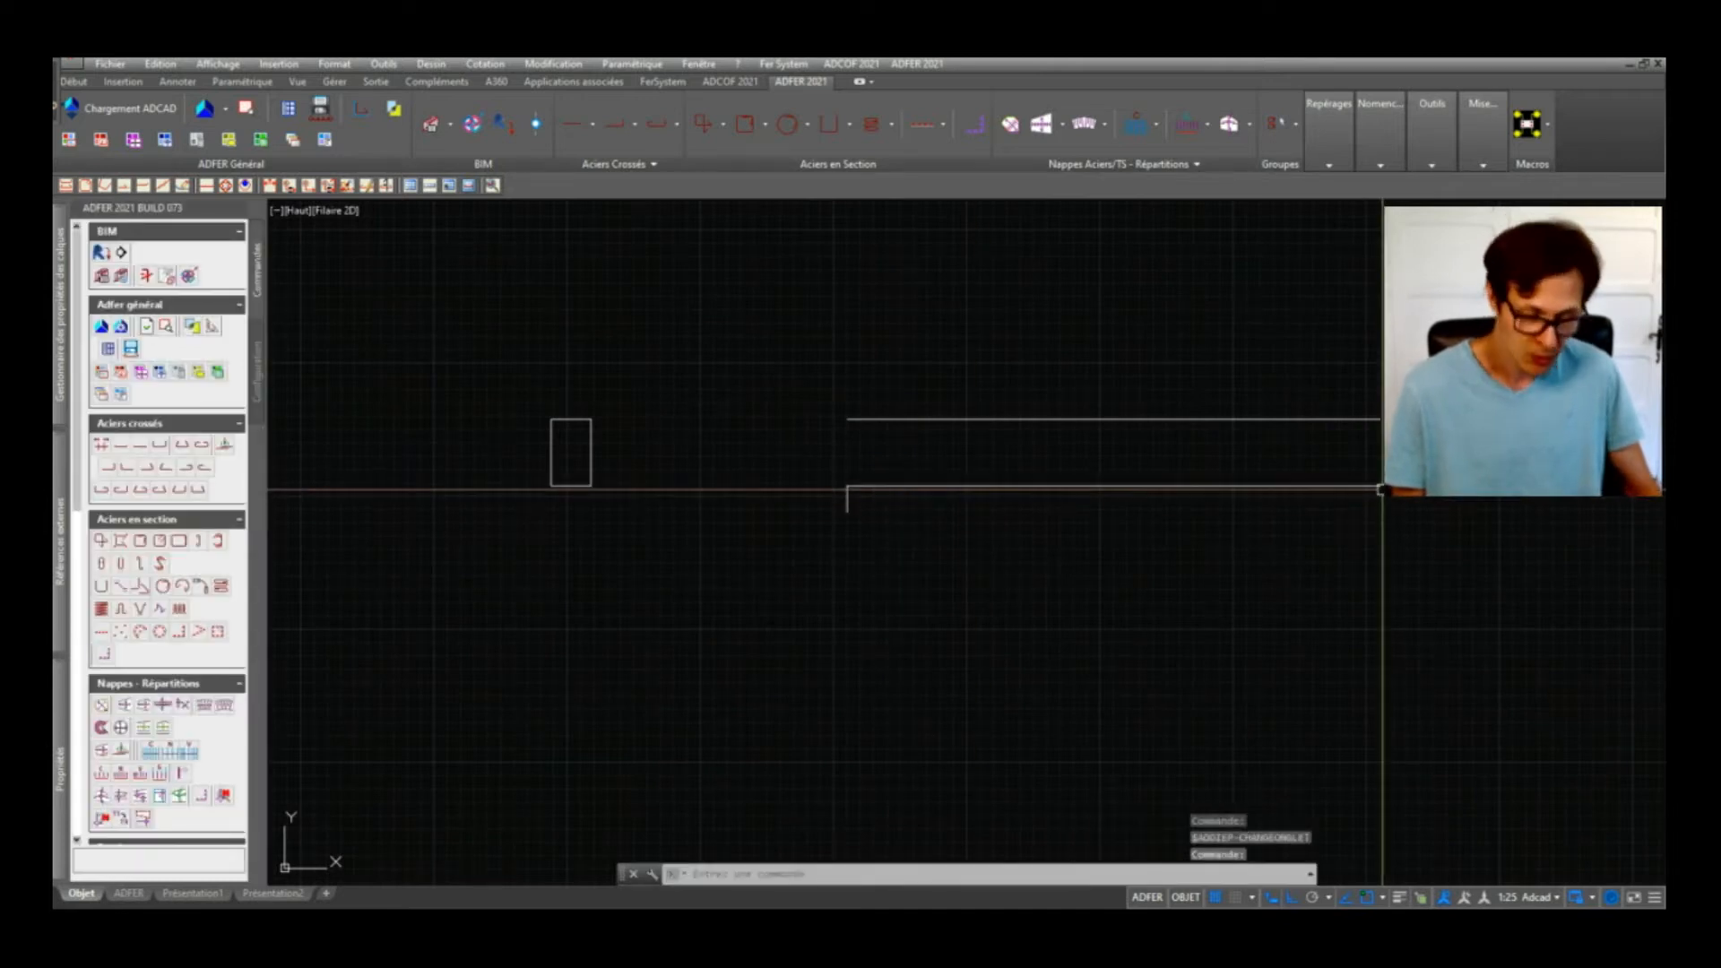
# Step: Draw a vertical line 20 cm long downward from the right end of the lower horizontal line
pyautogui.write('l')
pyautogui.press('Return')
pyautogui.click(1382, 489)
pyautogui.write('20')
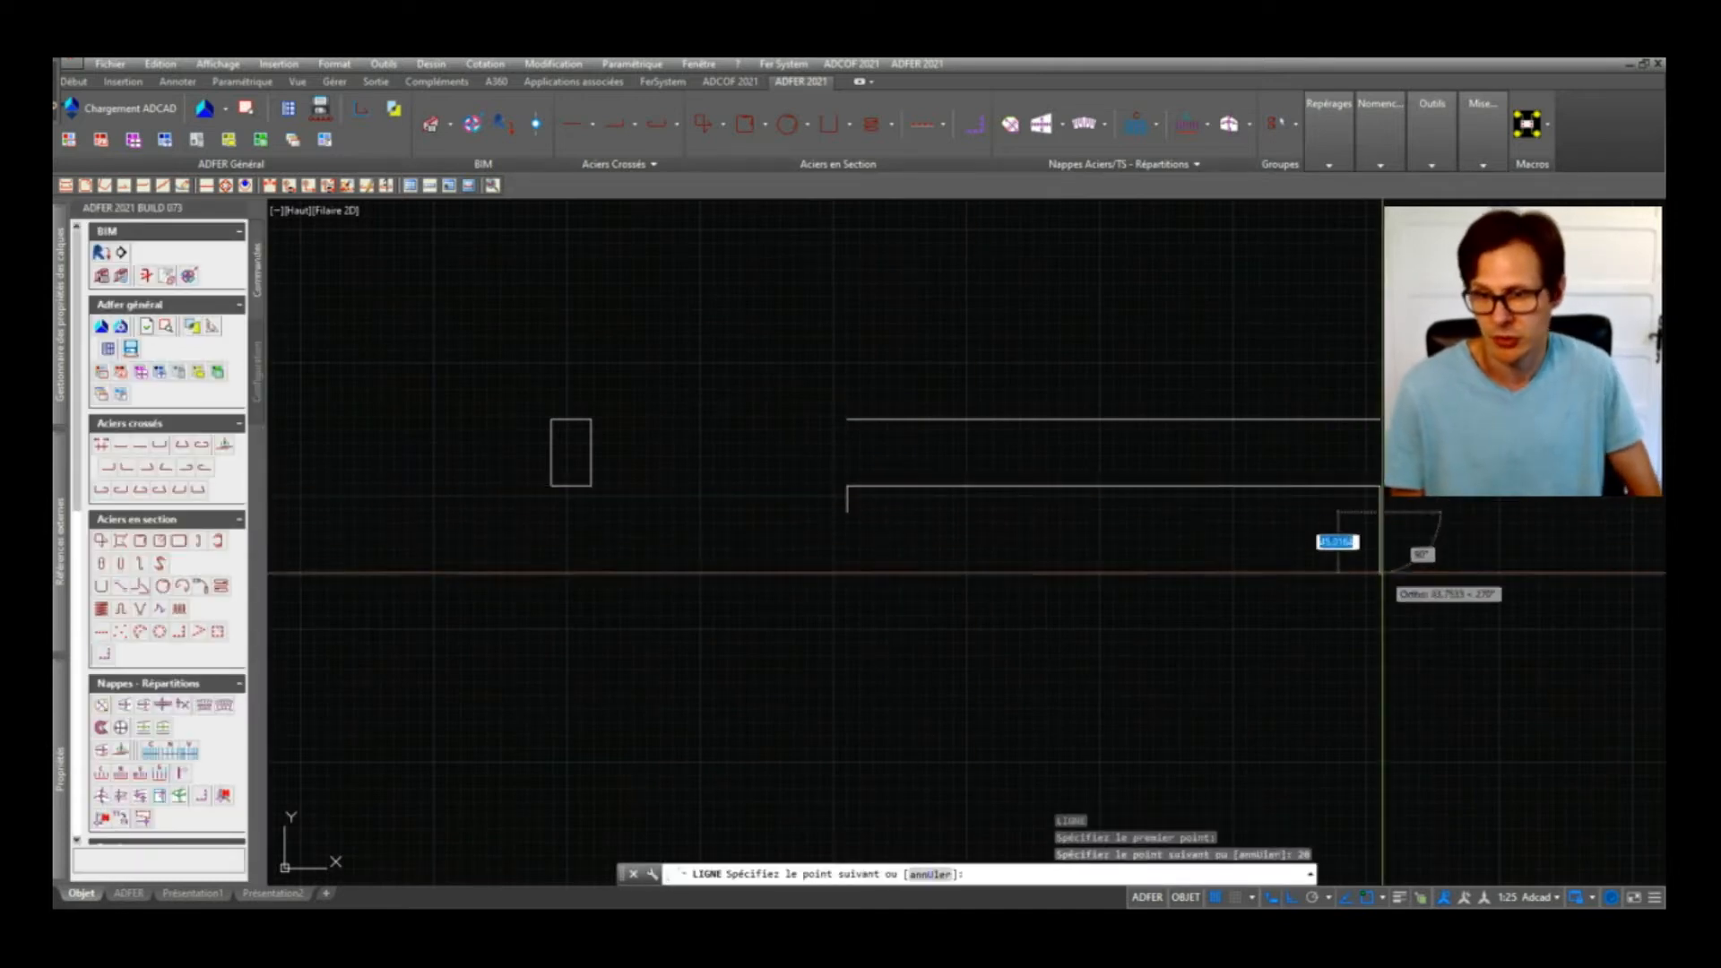
pyautogui.press('Return')
pyautogui.press('Return')
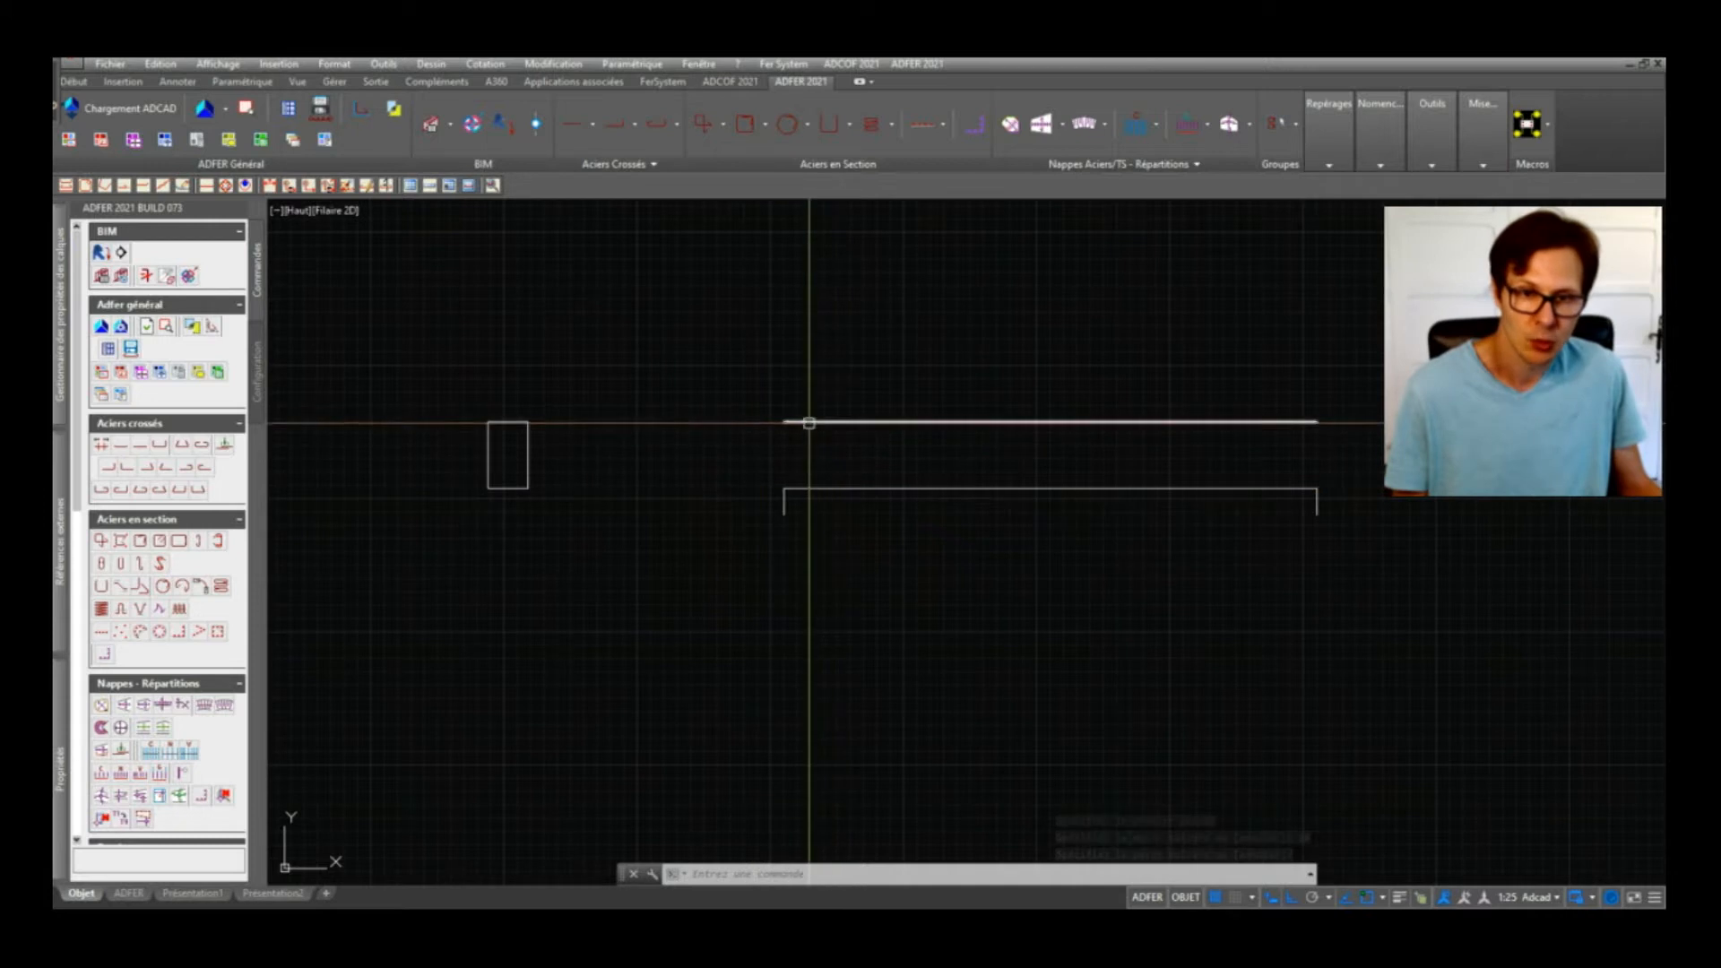
pyautogui.click(799, 507)
pyautogui.click(756, 549)
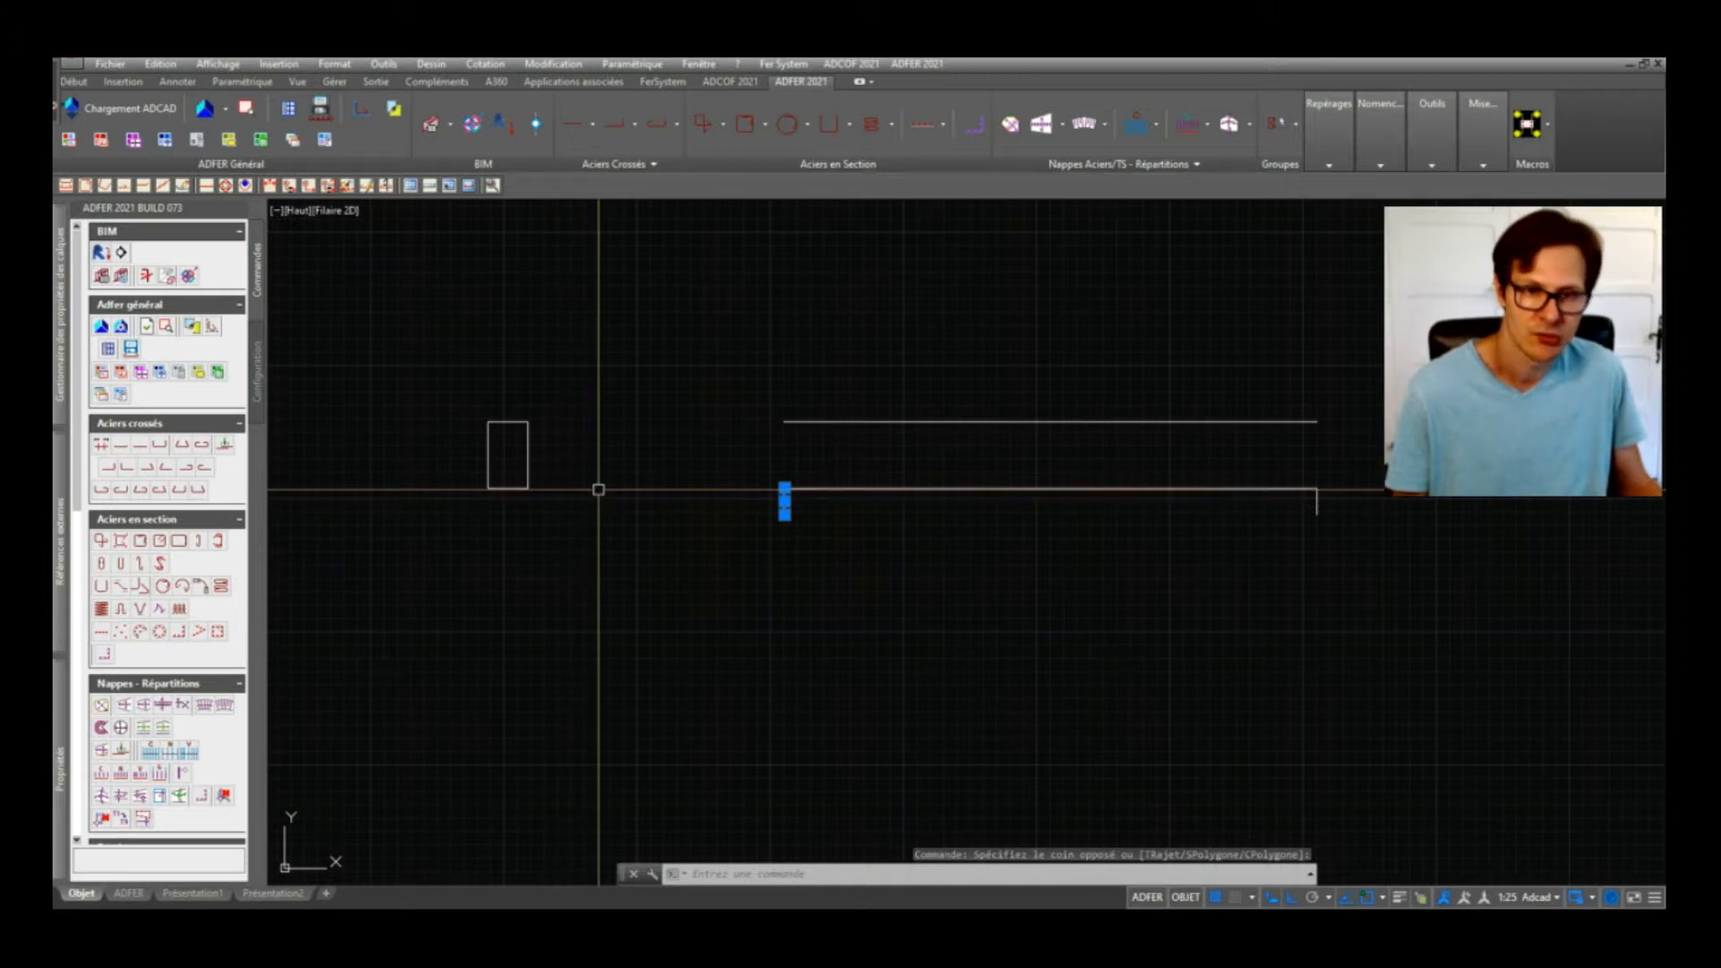
pyautogui.moveTo(734, 434); pyautogui.dragTo(780, 471, button='middle')
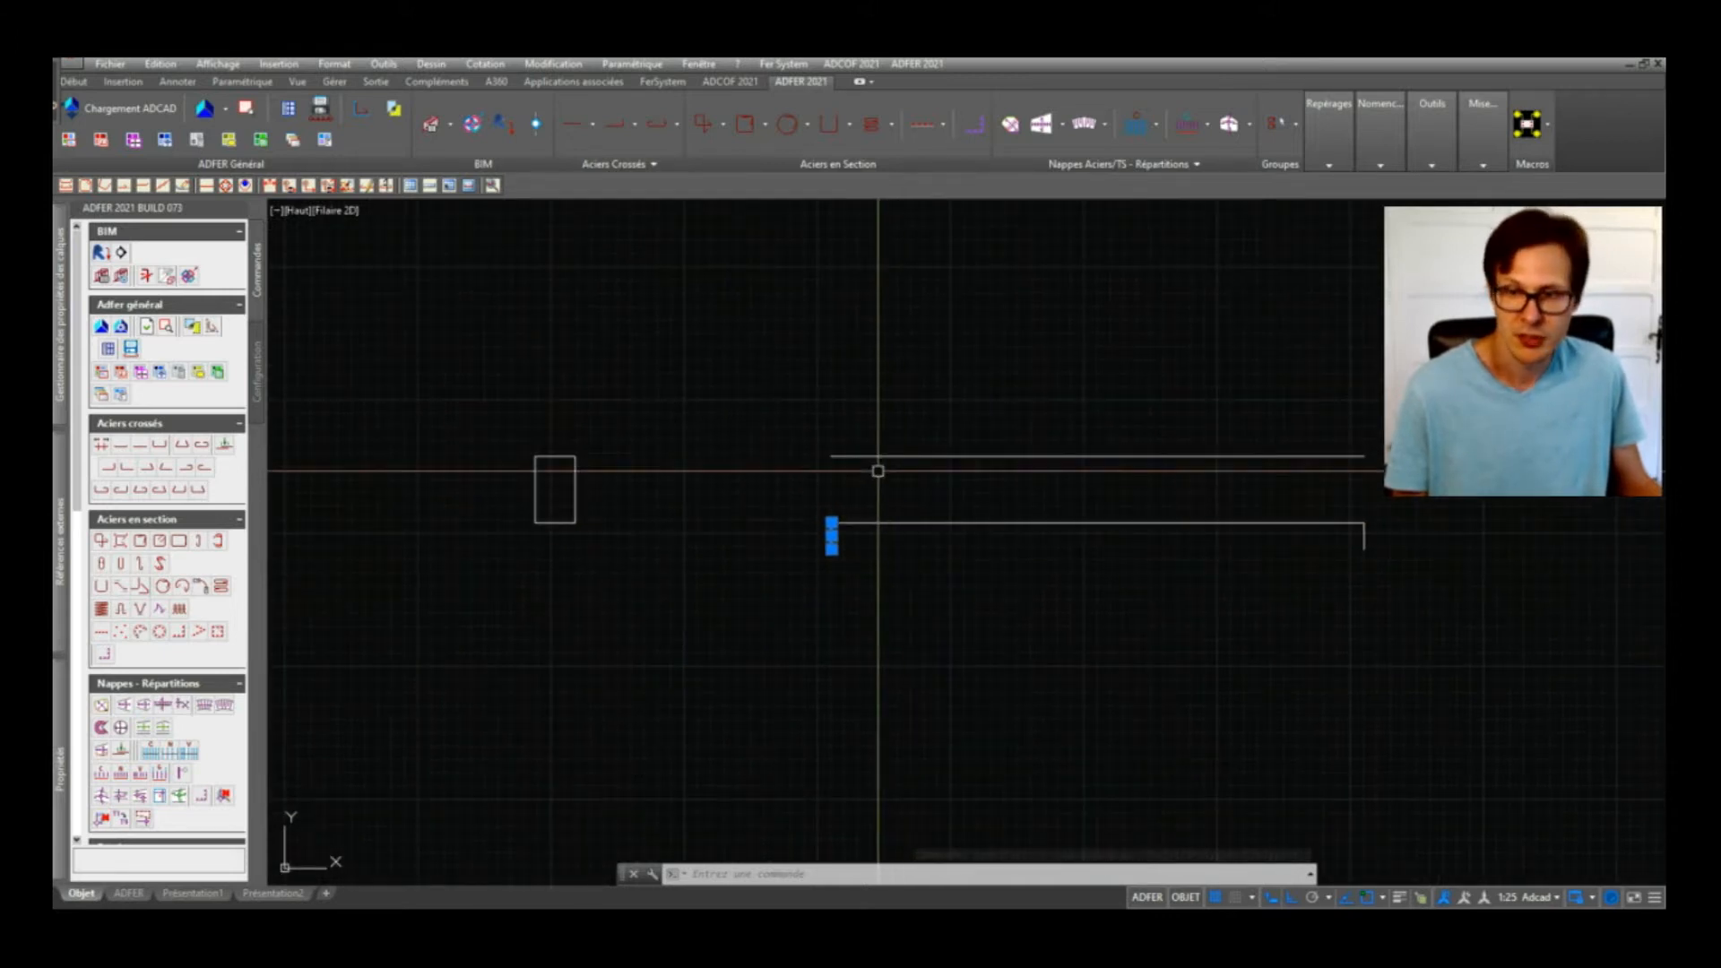
pyautogui.moveTo(877, 499); pyautogui.dragTo(887, 518, button='middle')
pyautogui.press('Escape')
pyautogui.click(647, 421)
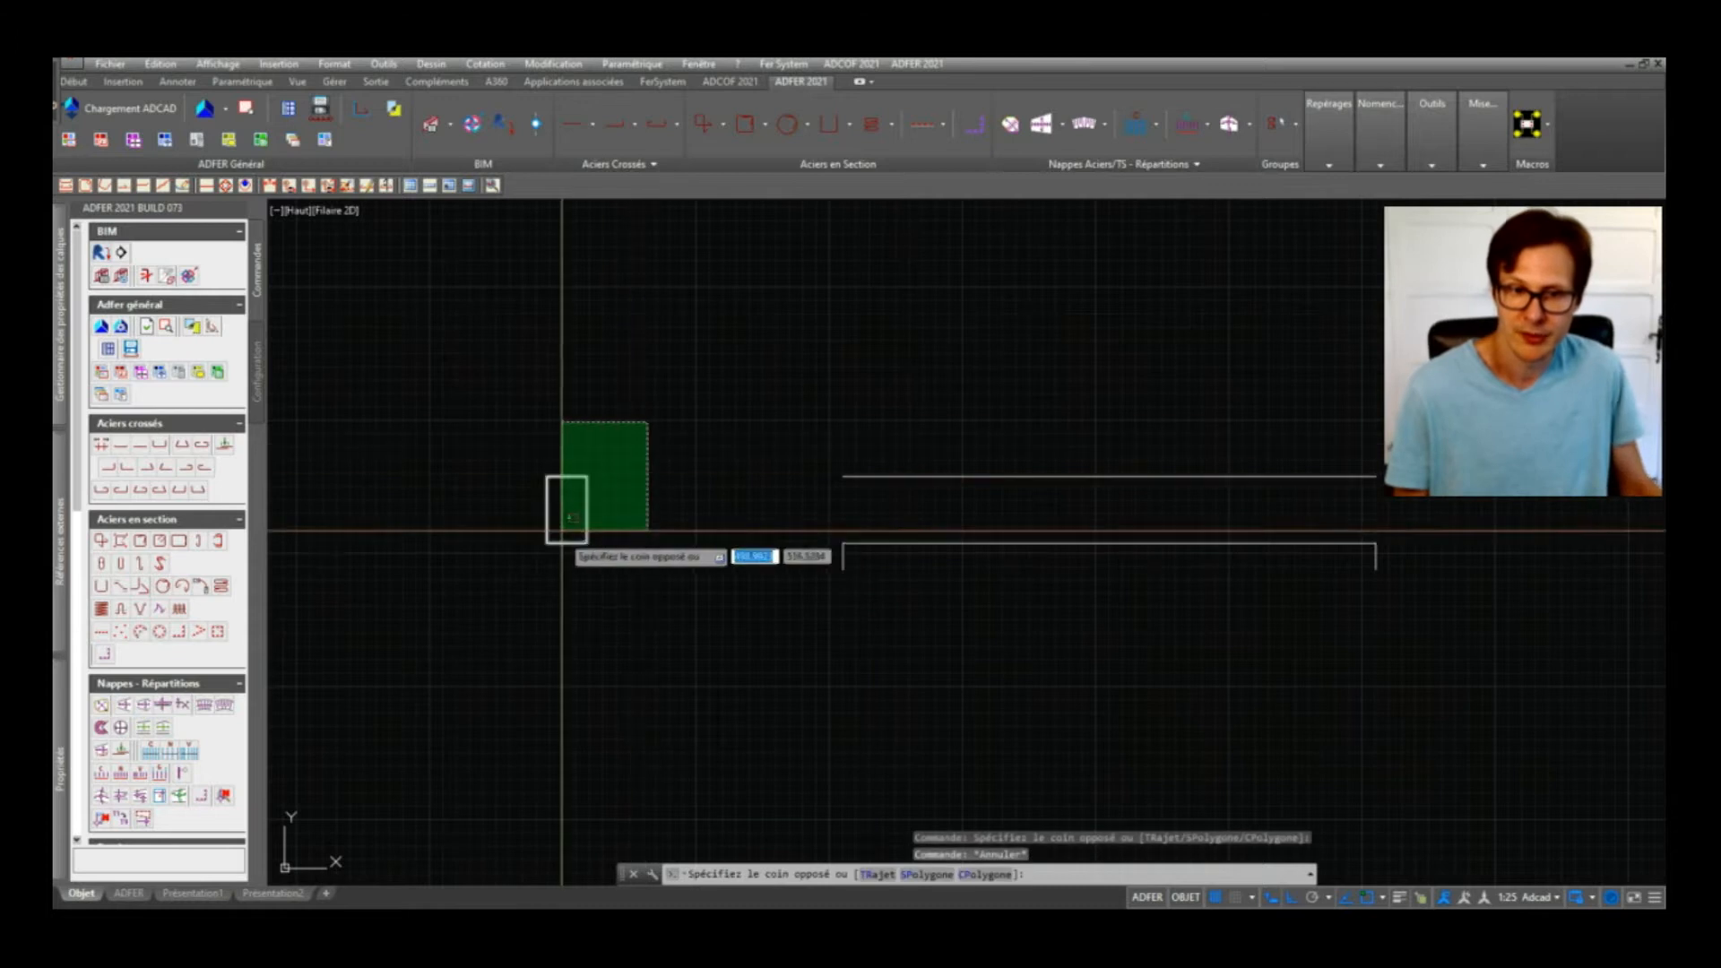
pyautogui.click(567, 518)
pyautogui.press('Escape')
pyautogui.moveTo(1014, 551); pyautogui.dragTo(974, 556, button='middle')
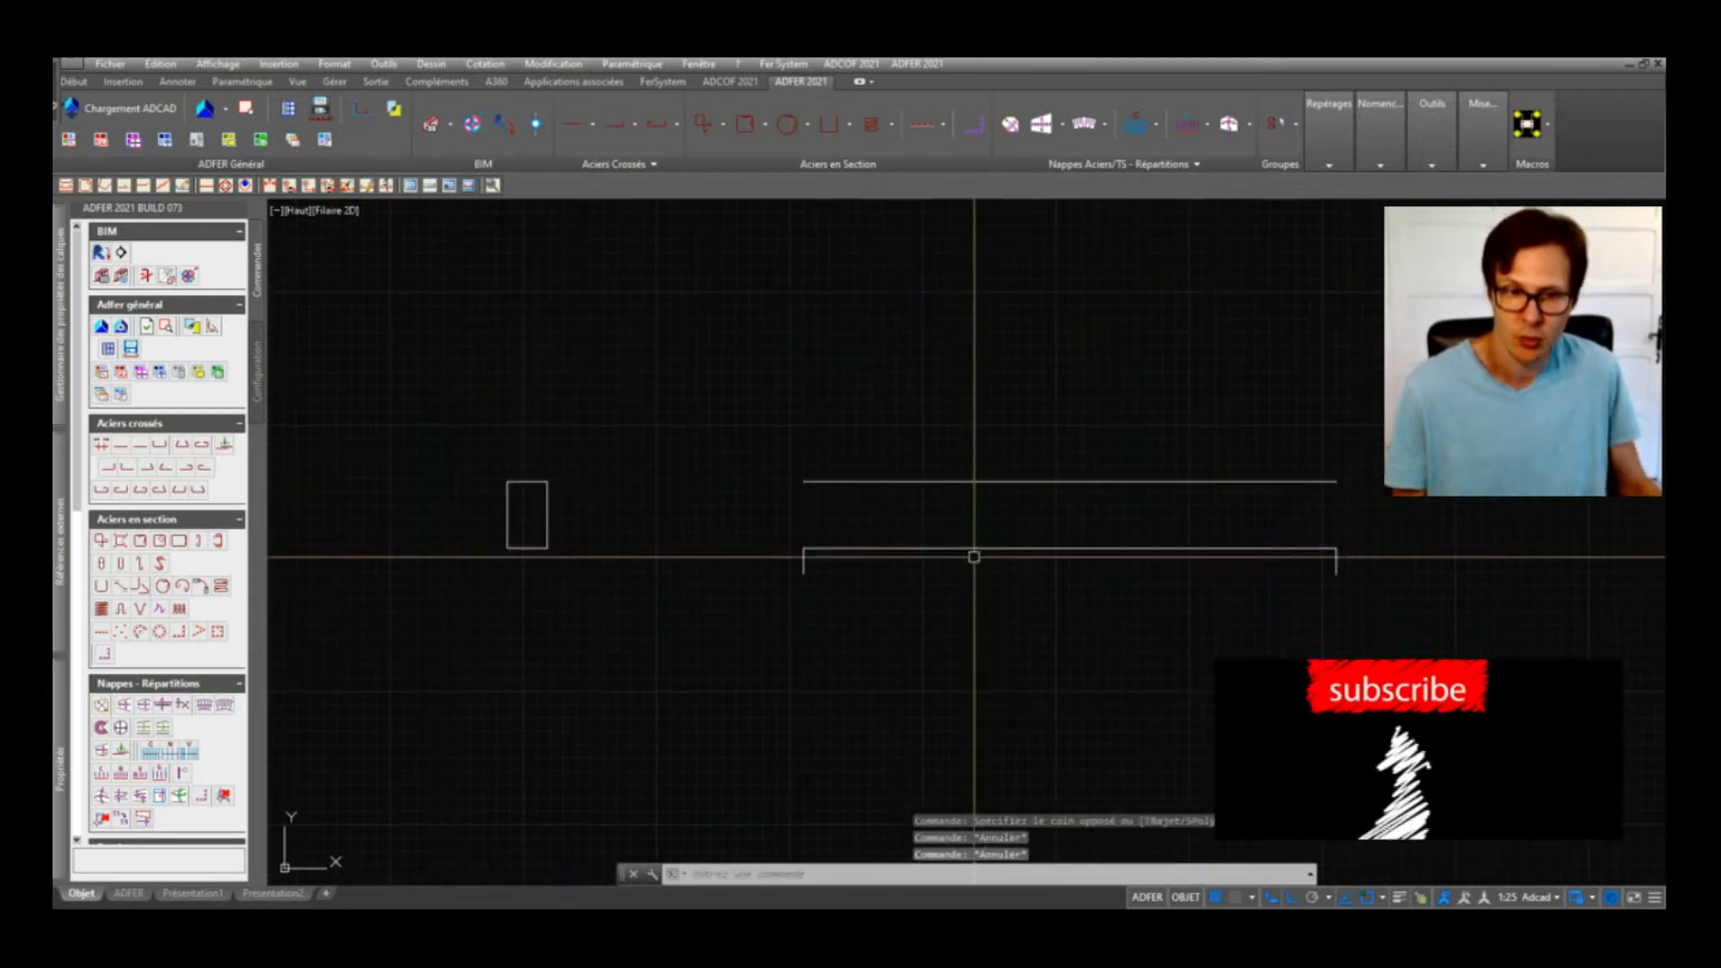
pyautogui.click(779, 522)
pyautogui.click(896, 662)
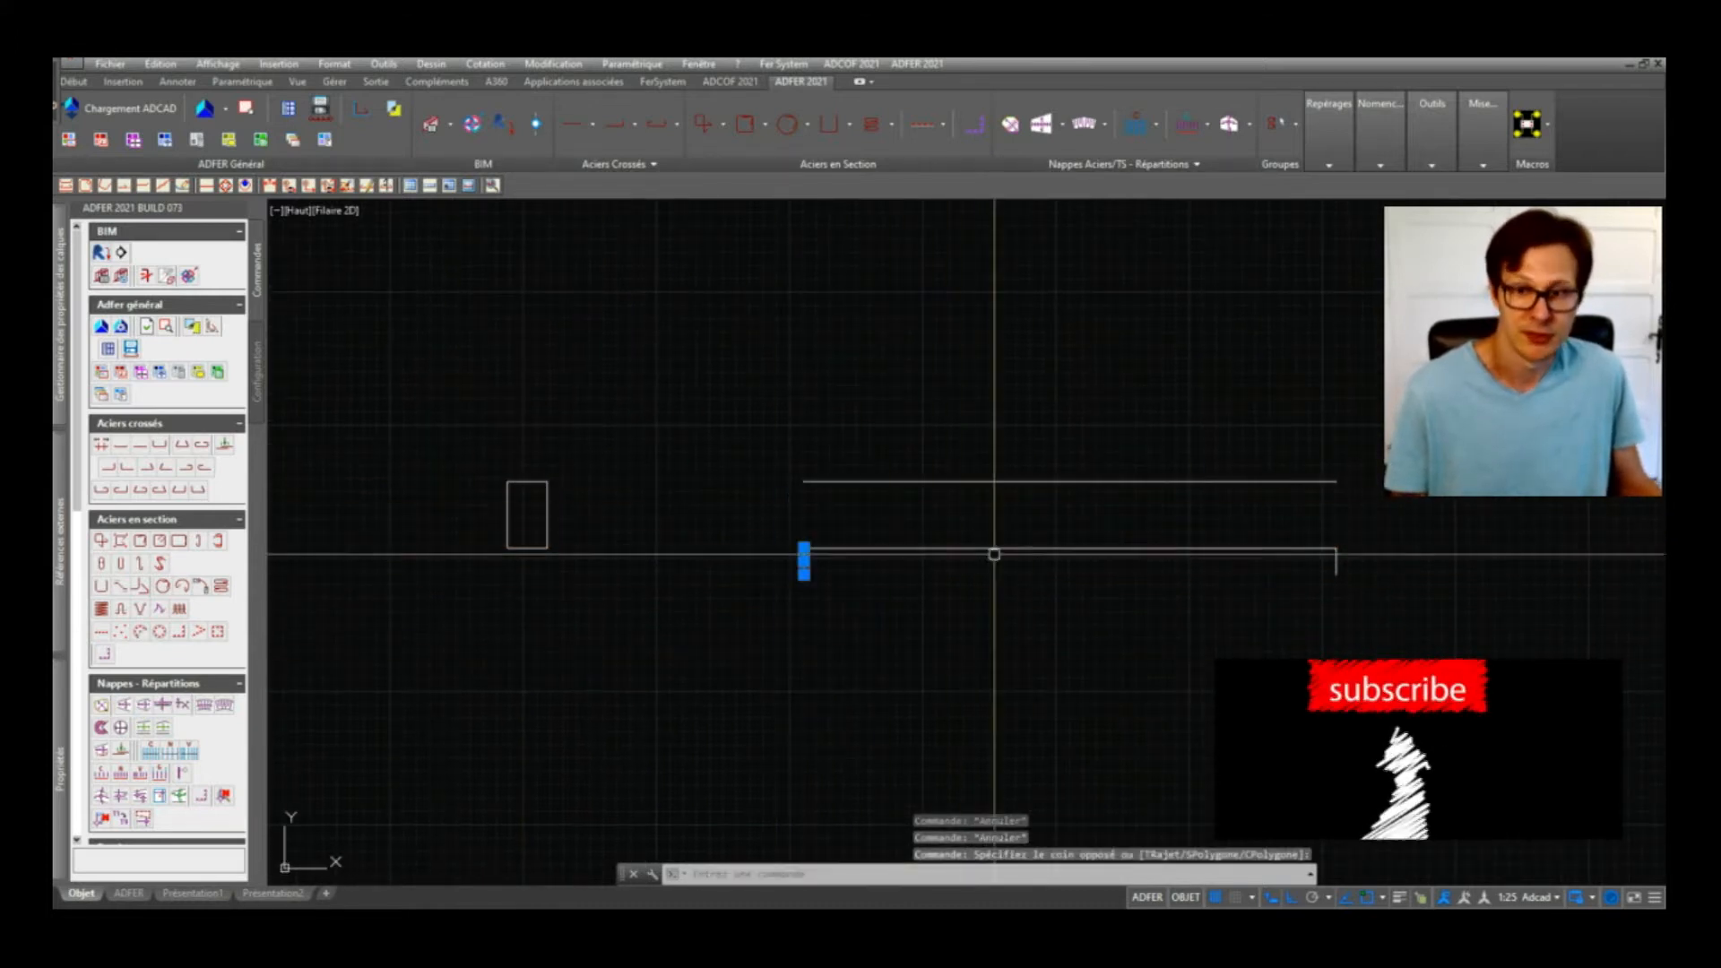
pyautogui.press('Escape')
pyautogui.press('Escape')
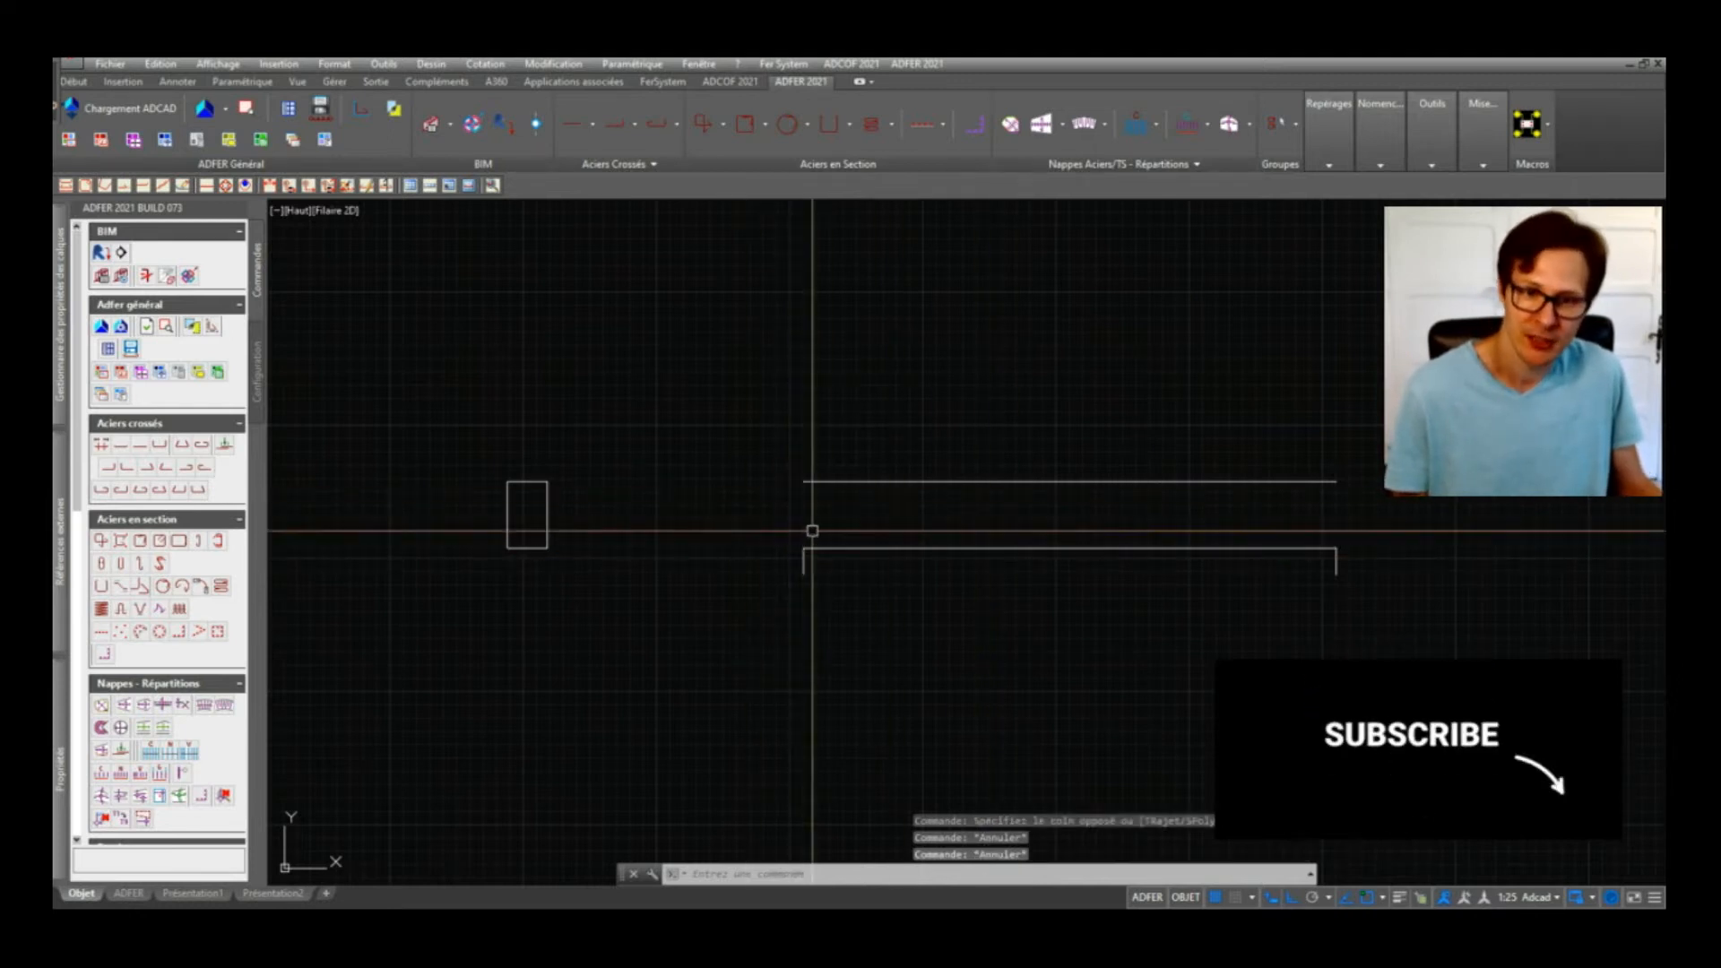
# Step: Stretch both ends of the upper horizontal line outward by 10 cm each
pyautogui.click(804, 481)
pyautogui.click(804, 482)
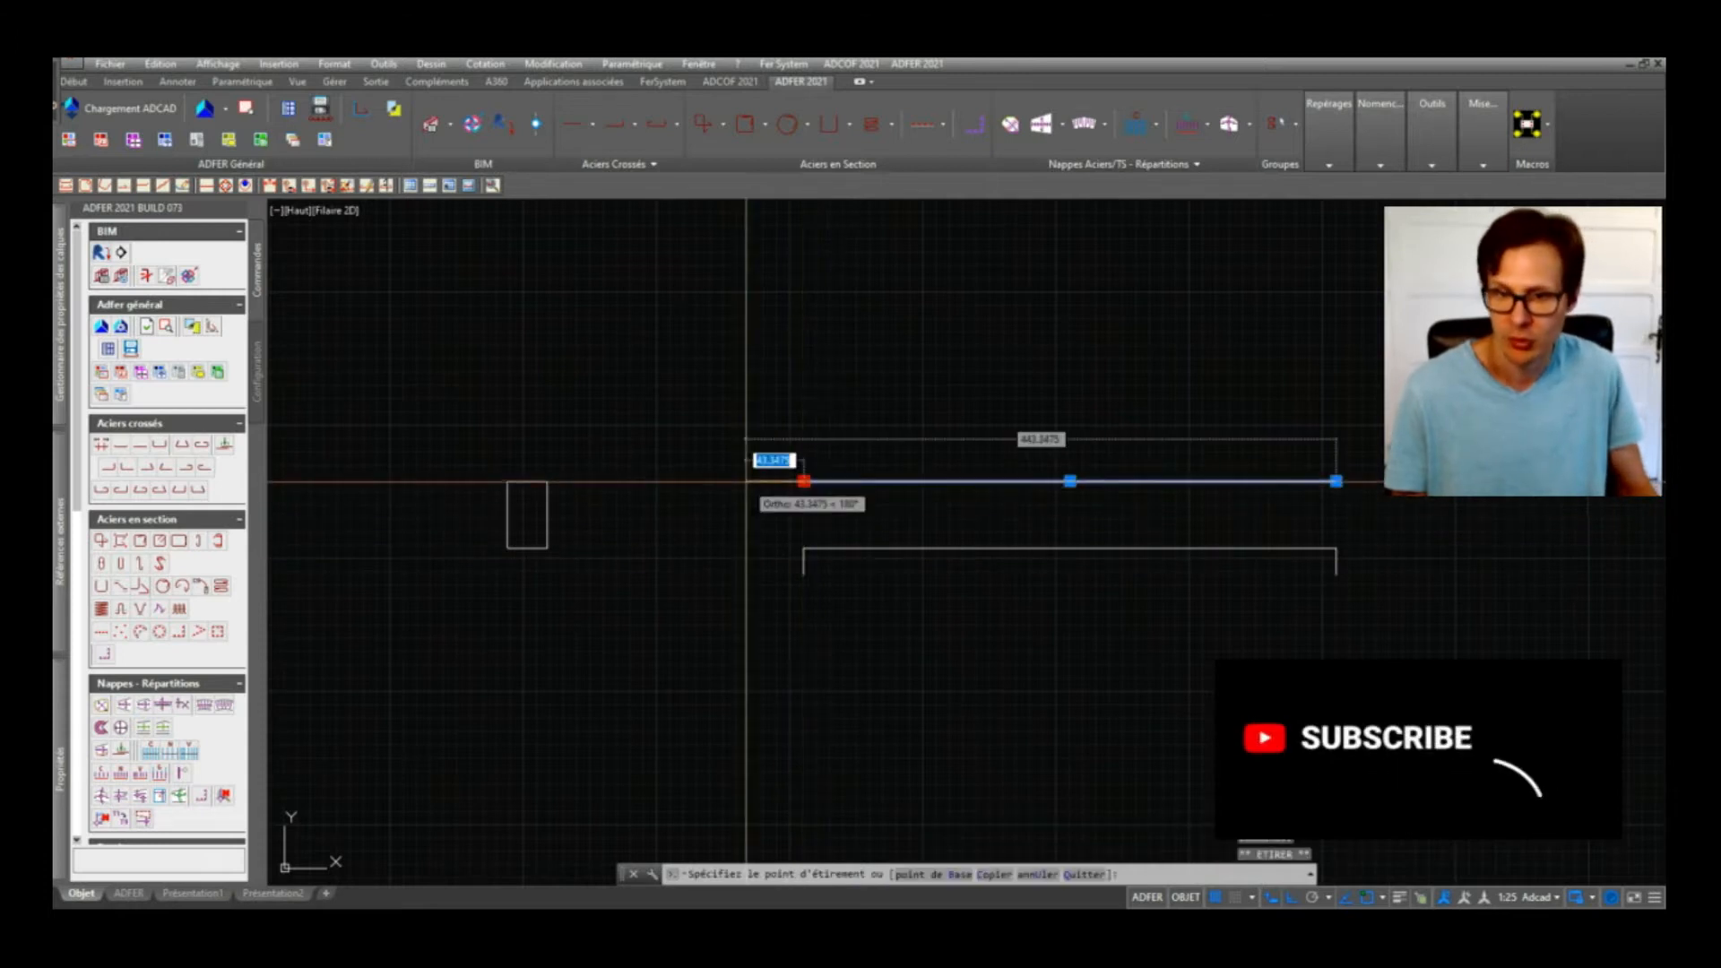
pyautogui.press('Escape')
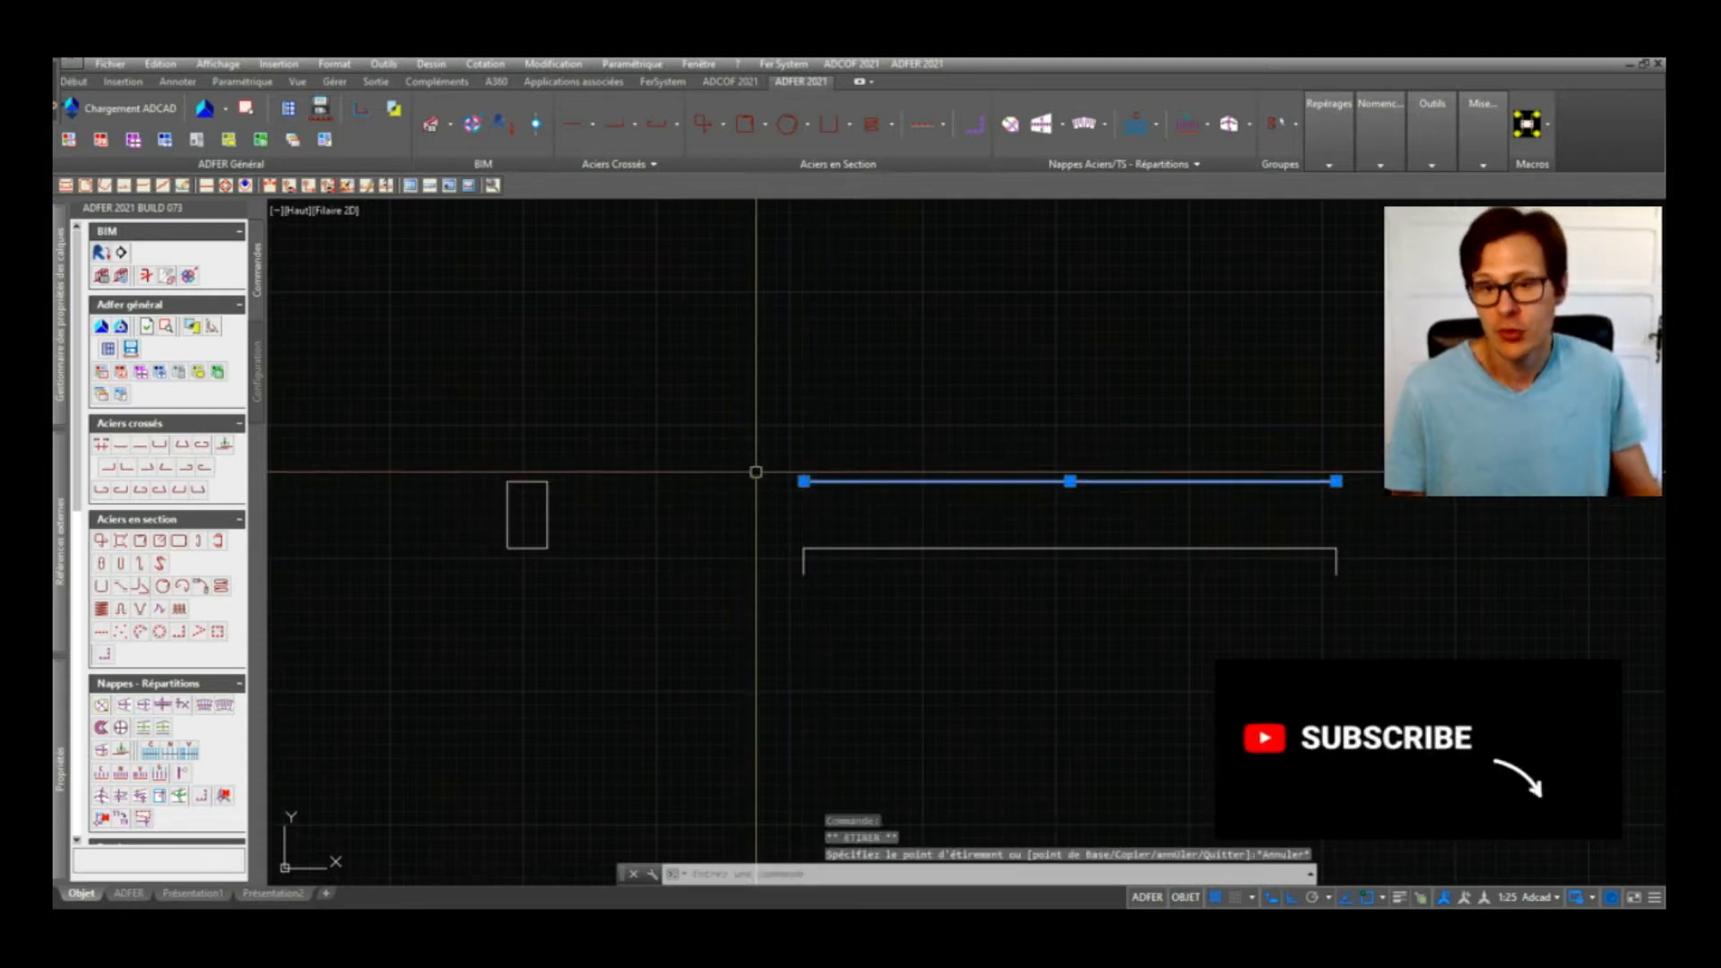
pyautogui.click(805, 481)
pyautogui.write('10')
pyautogui.press('Return')
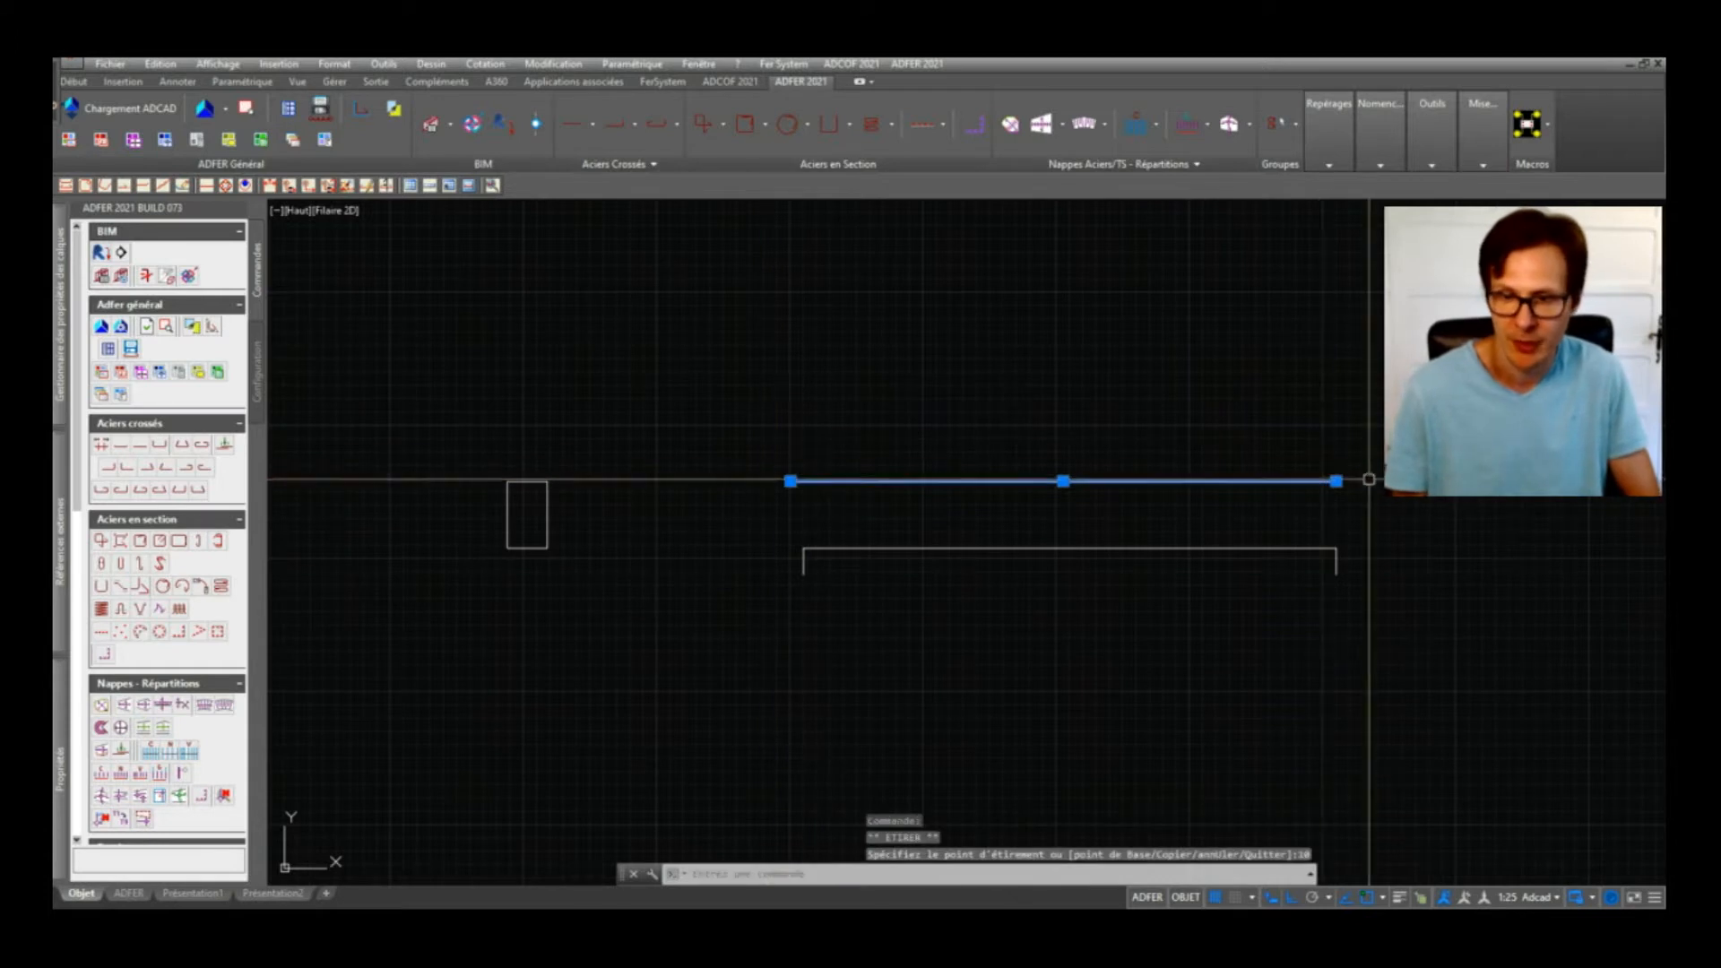
pyautogui.click(1336, 481)
pyautogui.write('10')
pyautogui.press('Return')
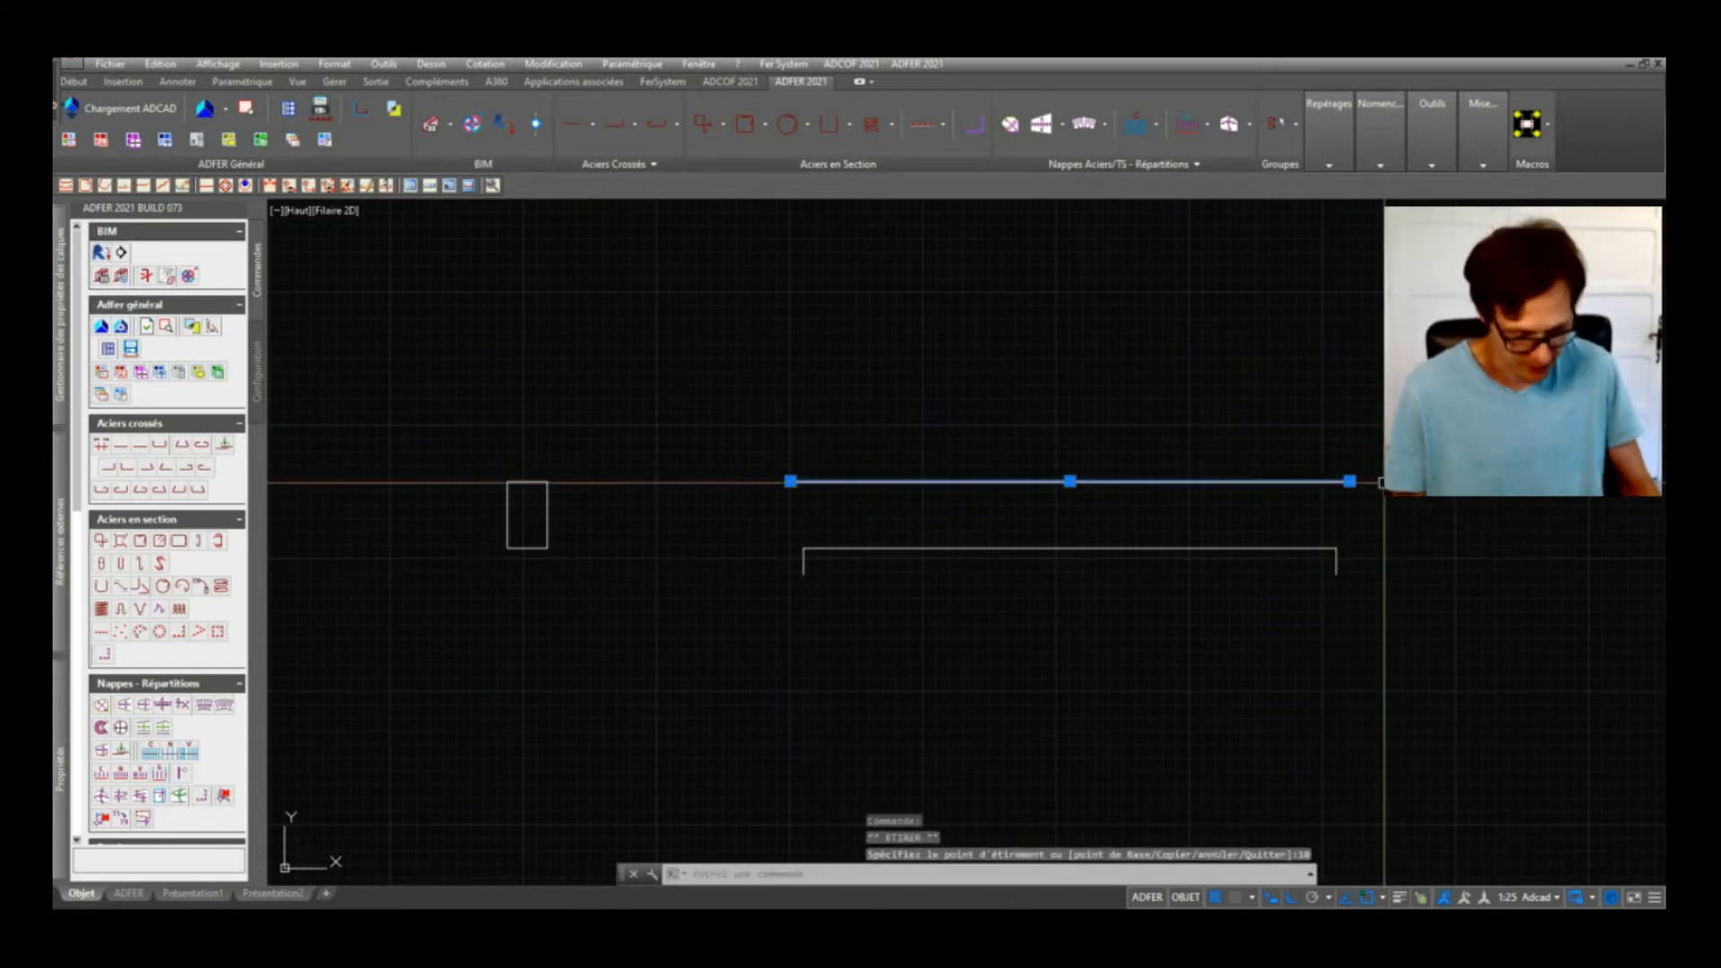
# Step: Draw a vertical line 20 cm long upward from the right end of the upper horizontal line
pyautogui.write('l')
pyautogui.press('Return')
pyautogui.click(1350, 481)
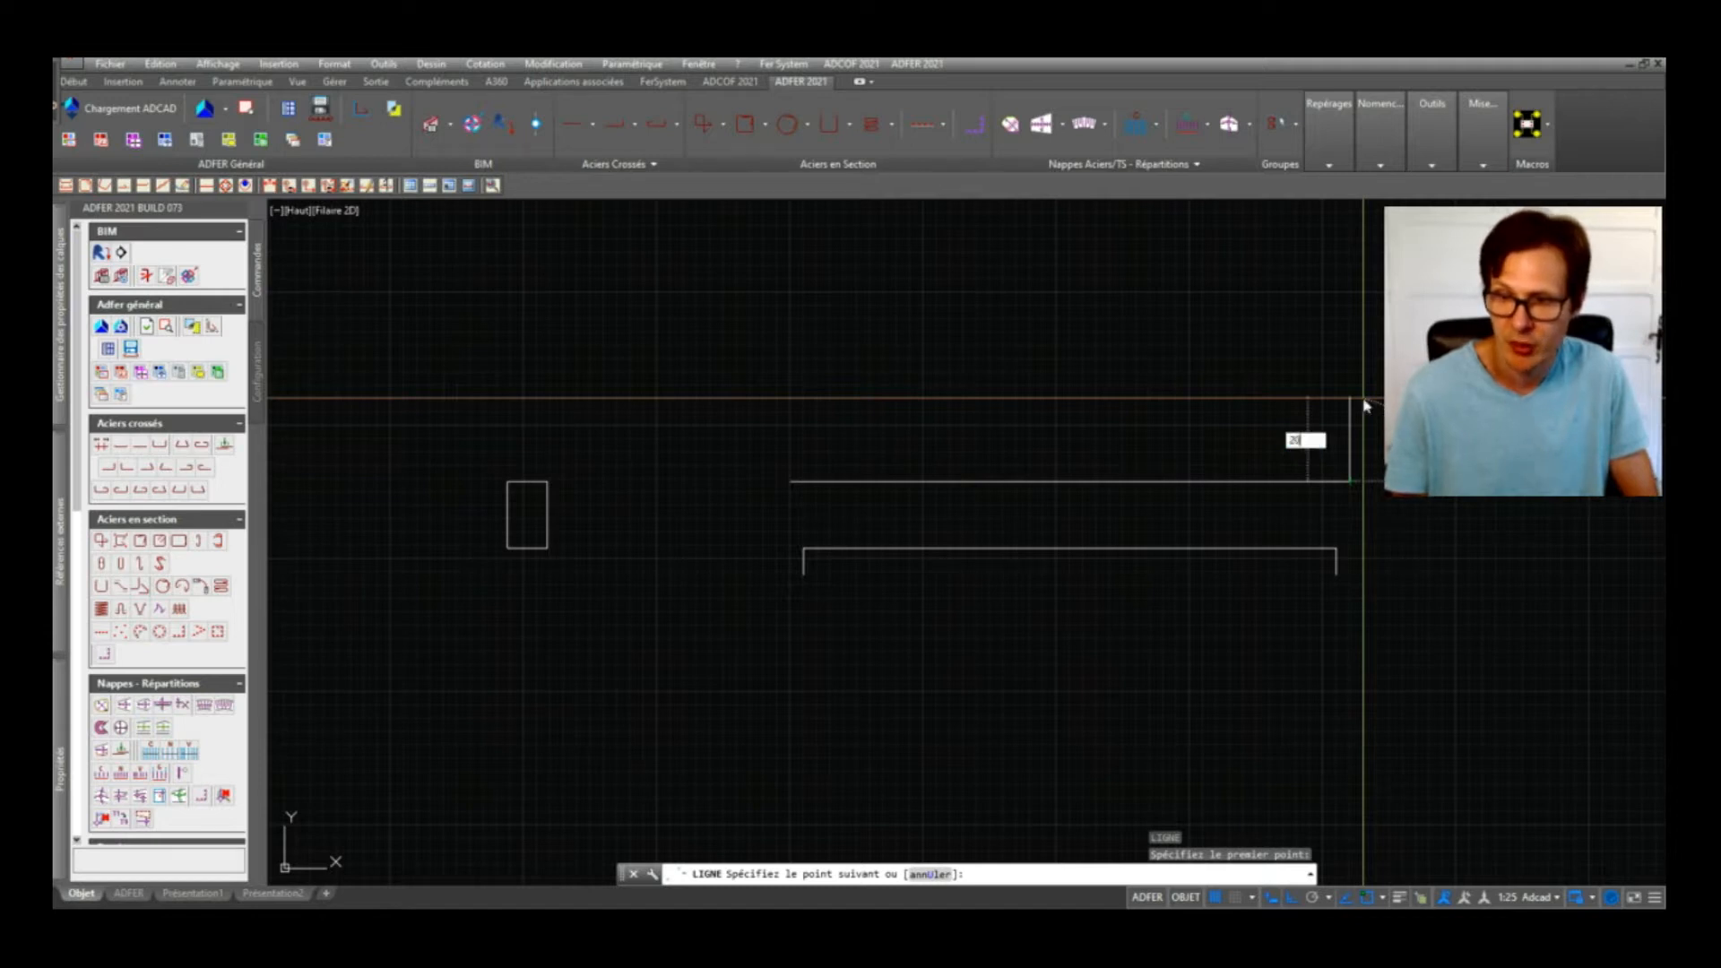
pyautogui.write('20')
pyautogui.press('Return')
pyautogui.press('Return')
# Step: Draw a vertical line 20 cm long upward from the left end of the upper horizontal line
pyautogui.press('Return')
pyautogui.click(790, 482)
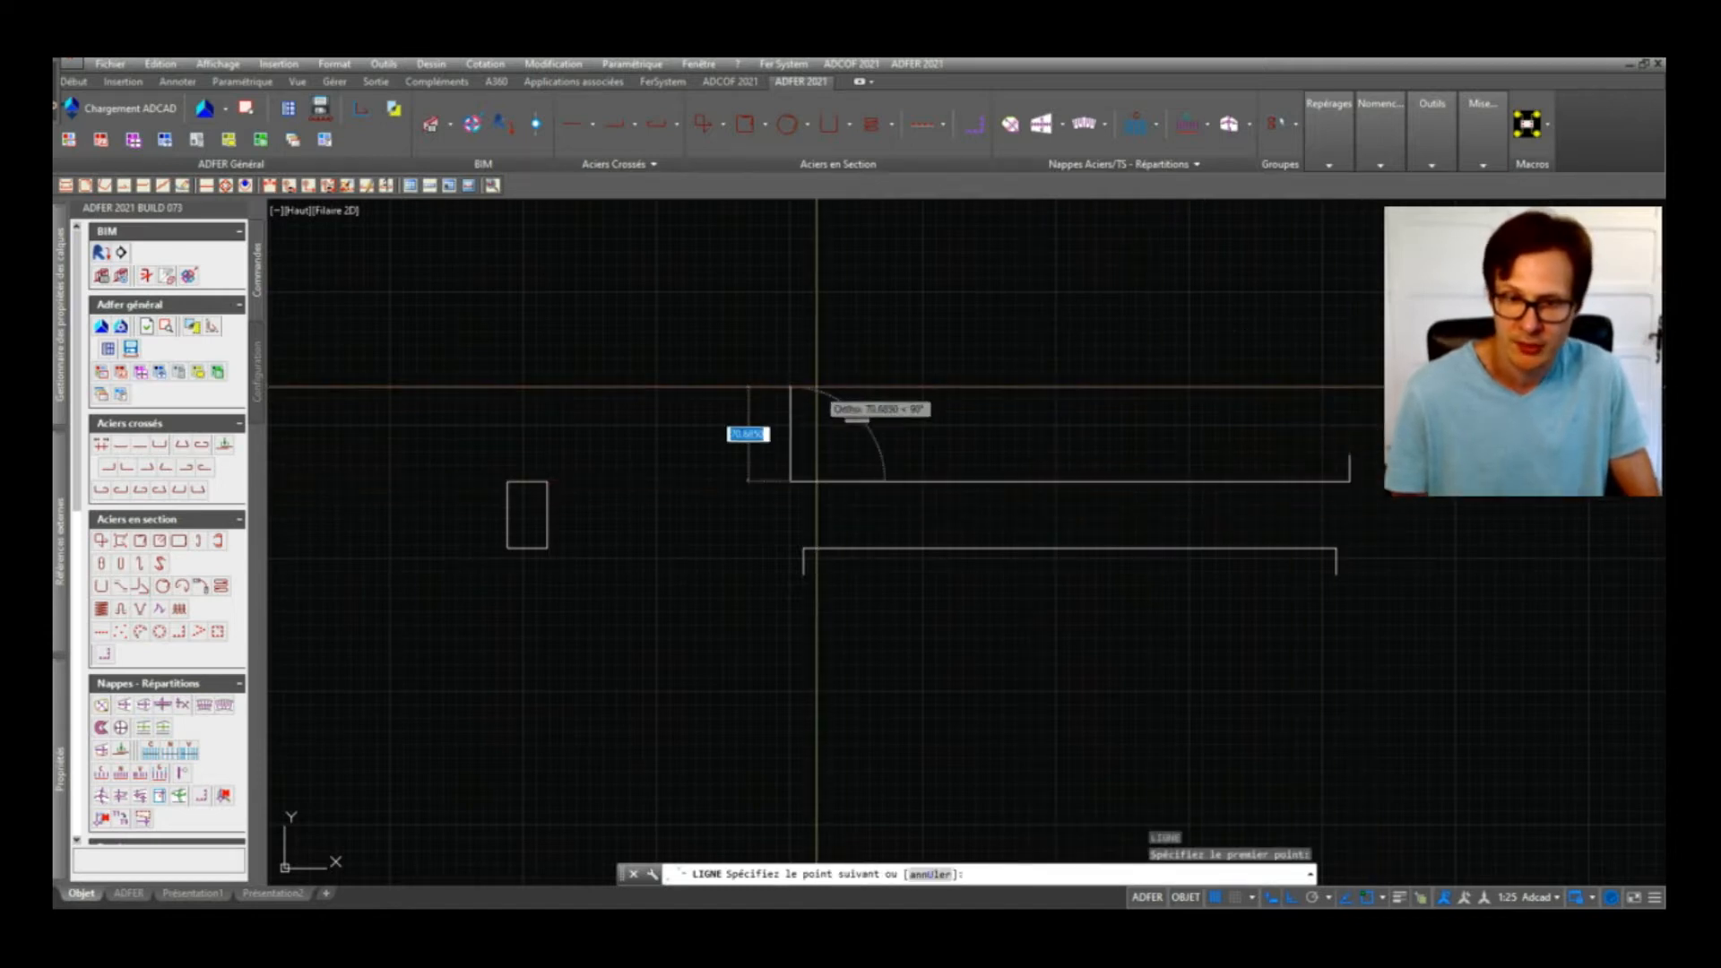
pyautogui.write('20')
pyautogui.press('Return')
pyautogui.press('Return')
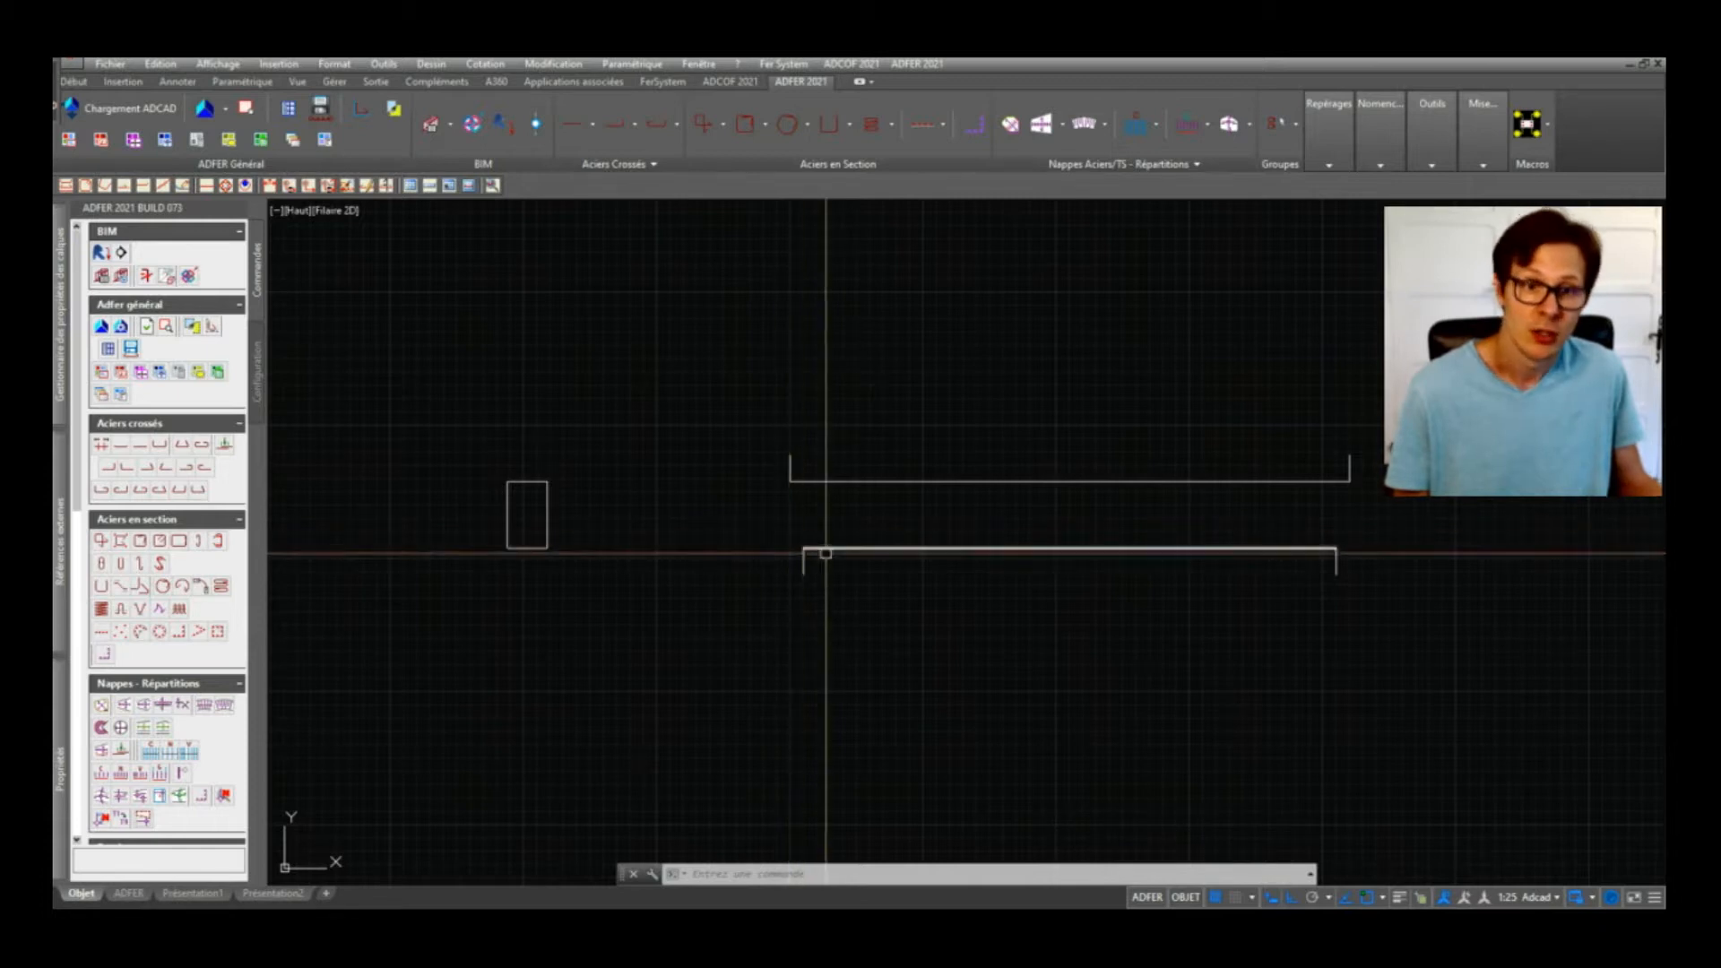
pyautogui.click(826, 554)
pyautogui.click(800, 571)
pyautogui.write('c')
pyautogui.press('Return')
pyautogui.press('Return')
pyautogui.click(845, 612)
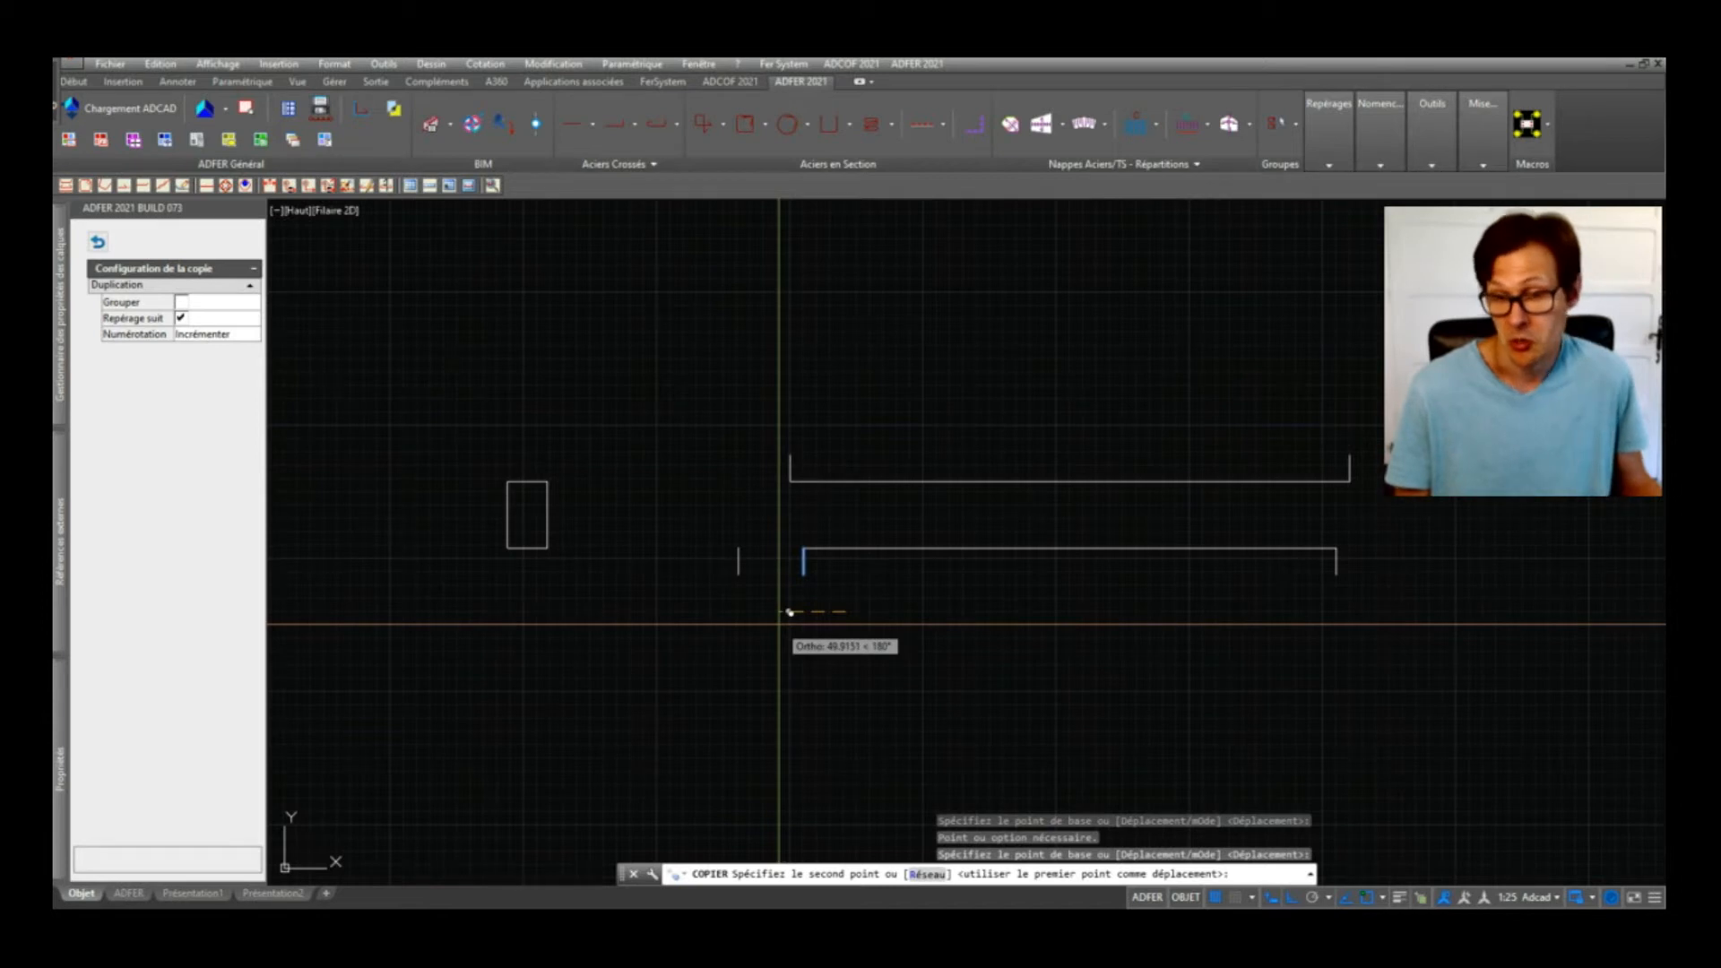
pyautogui.press('Escape')
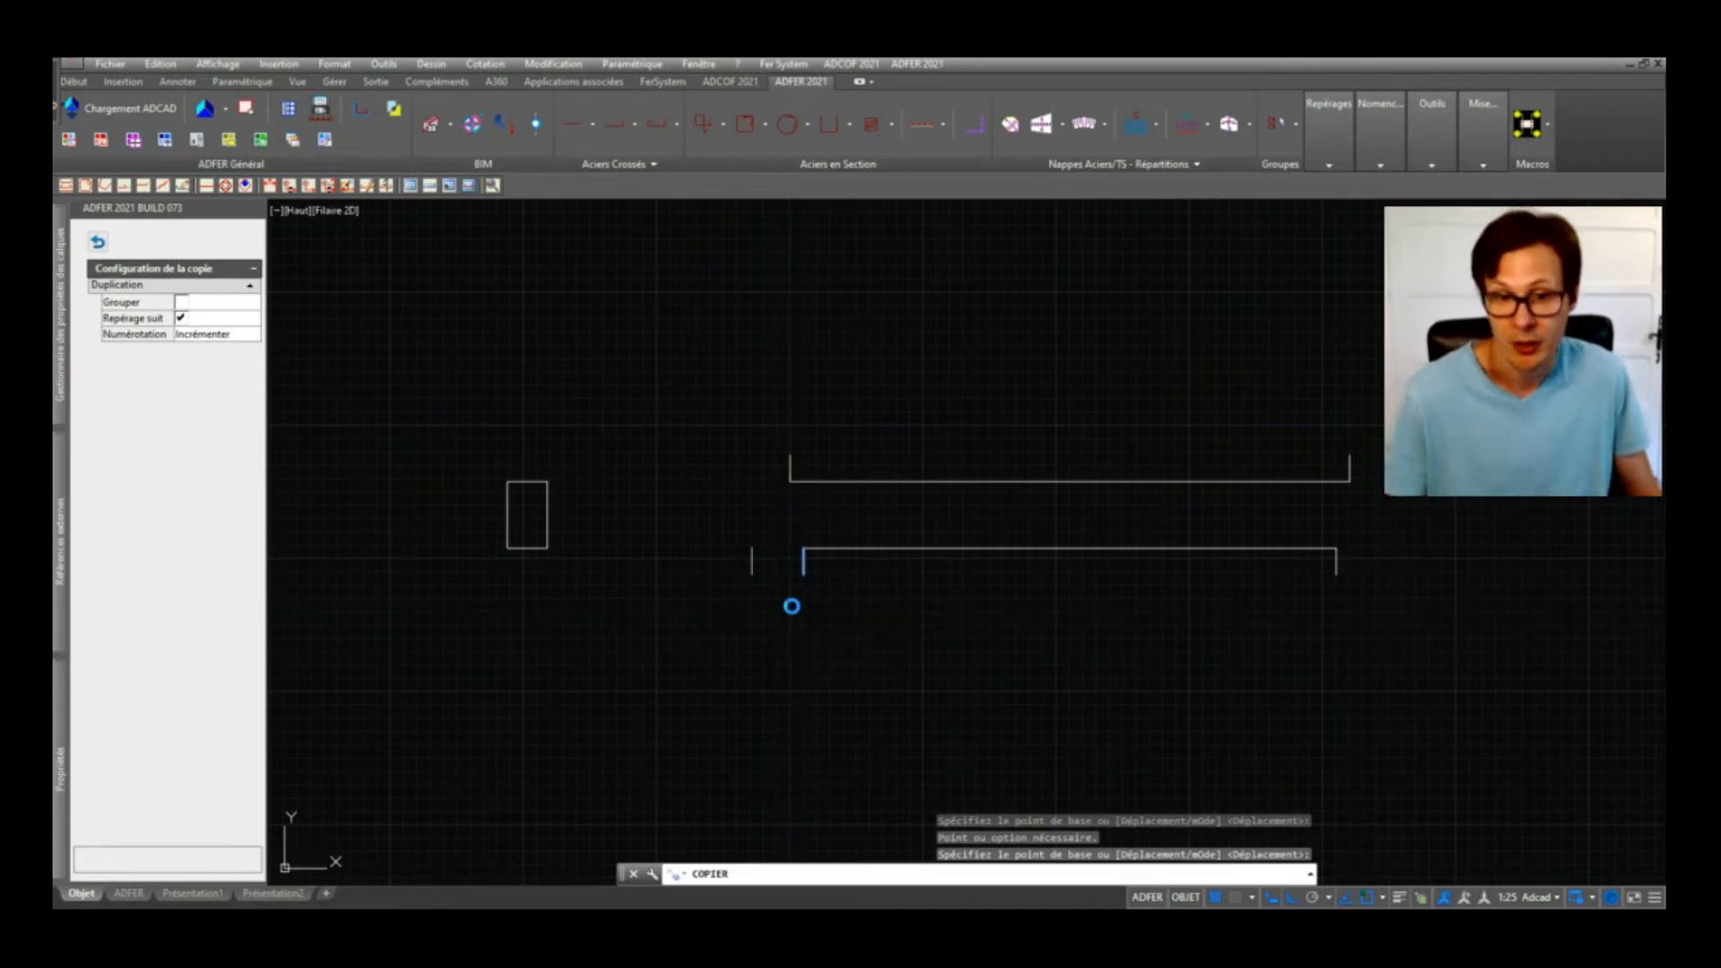
pyautogui.moveTo(819, 574); pyautogui.dragTo(701, 561, button='middle')
pyautogui.press('Escape')
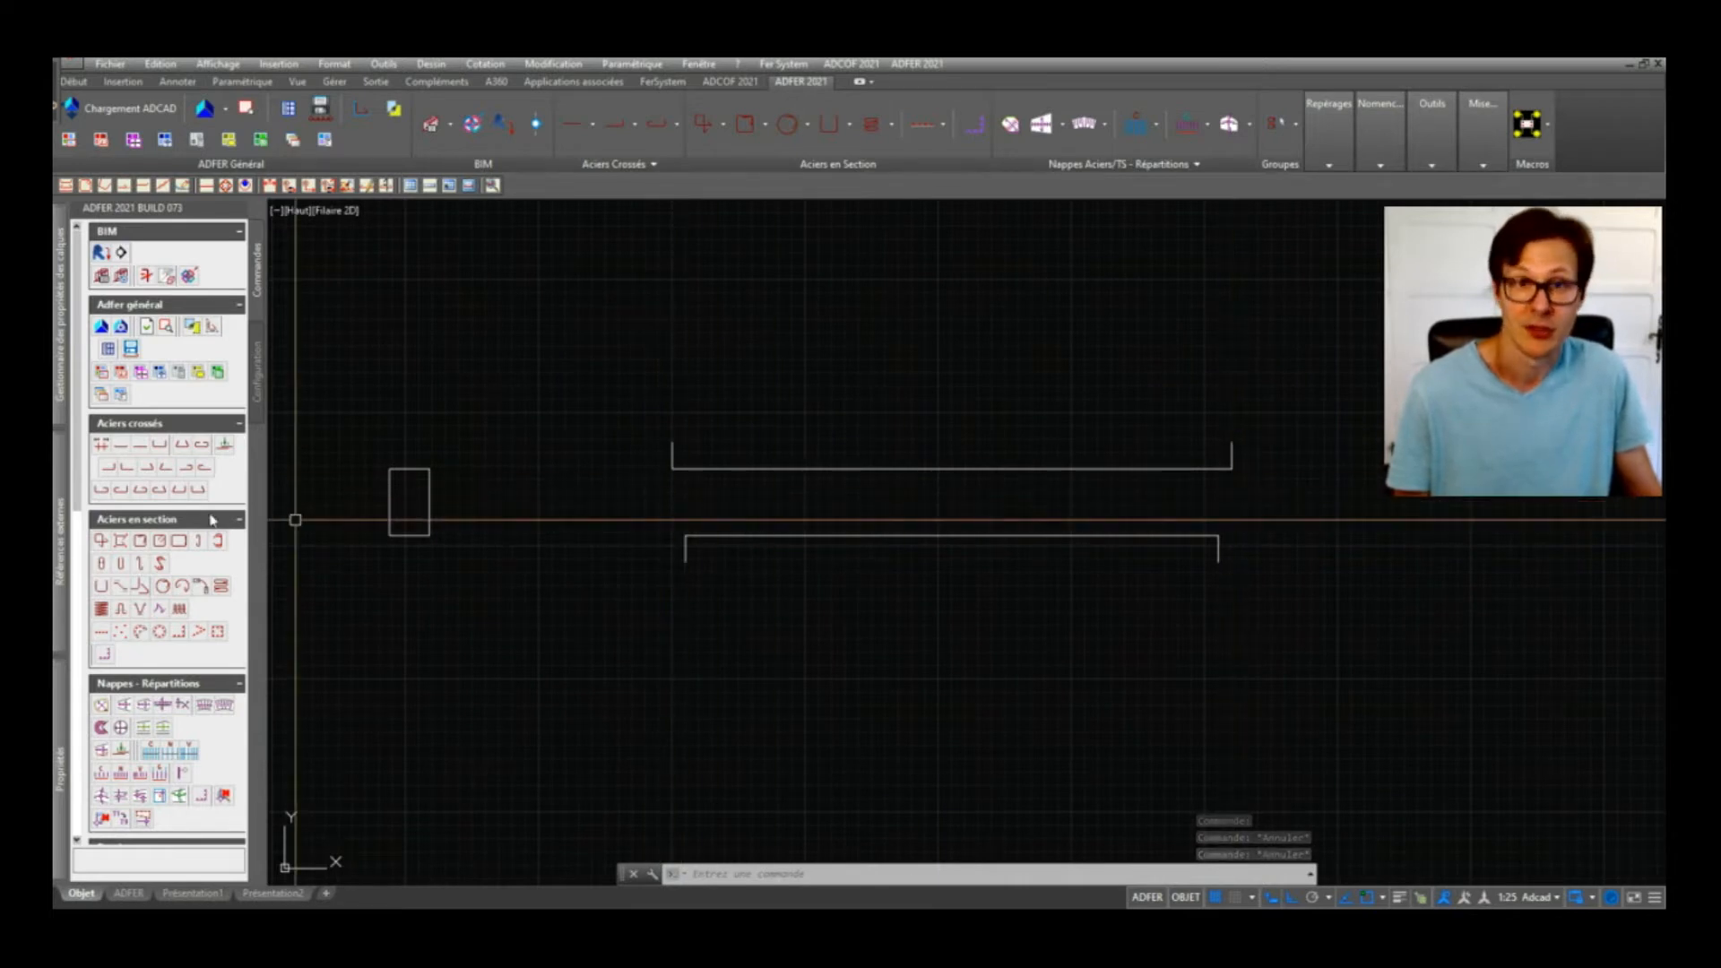
pyautogui.moveTo(872, 530)
pyautogui.mouseDown(button='middle')
pyautogui.moveTo(1138, 506)
pyautogui.moveTo(906, 528)
pyautogui.moveTo(1098, 536)
pyautogui.mouseUp(button='middle')
pyautogui.press('Escape')
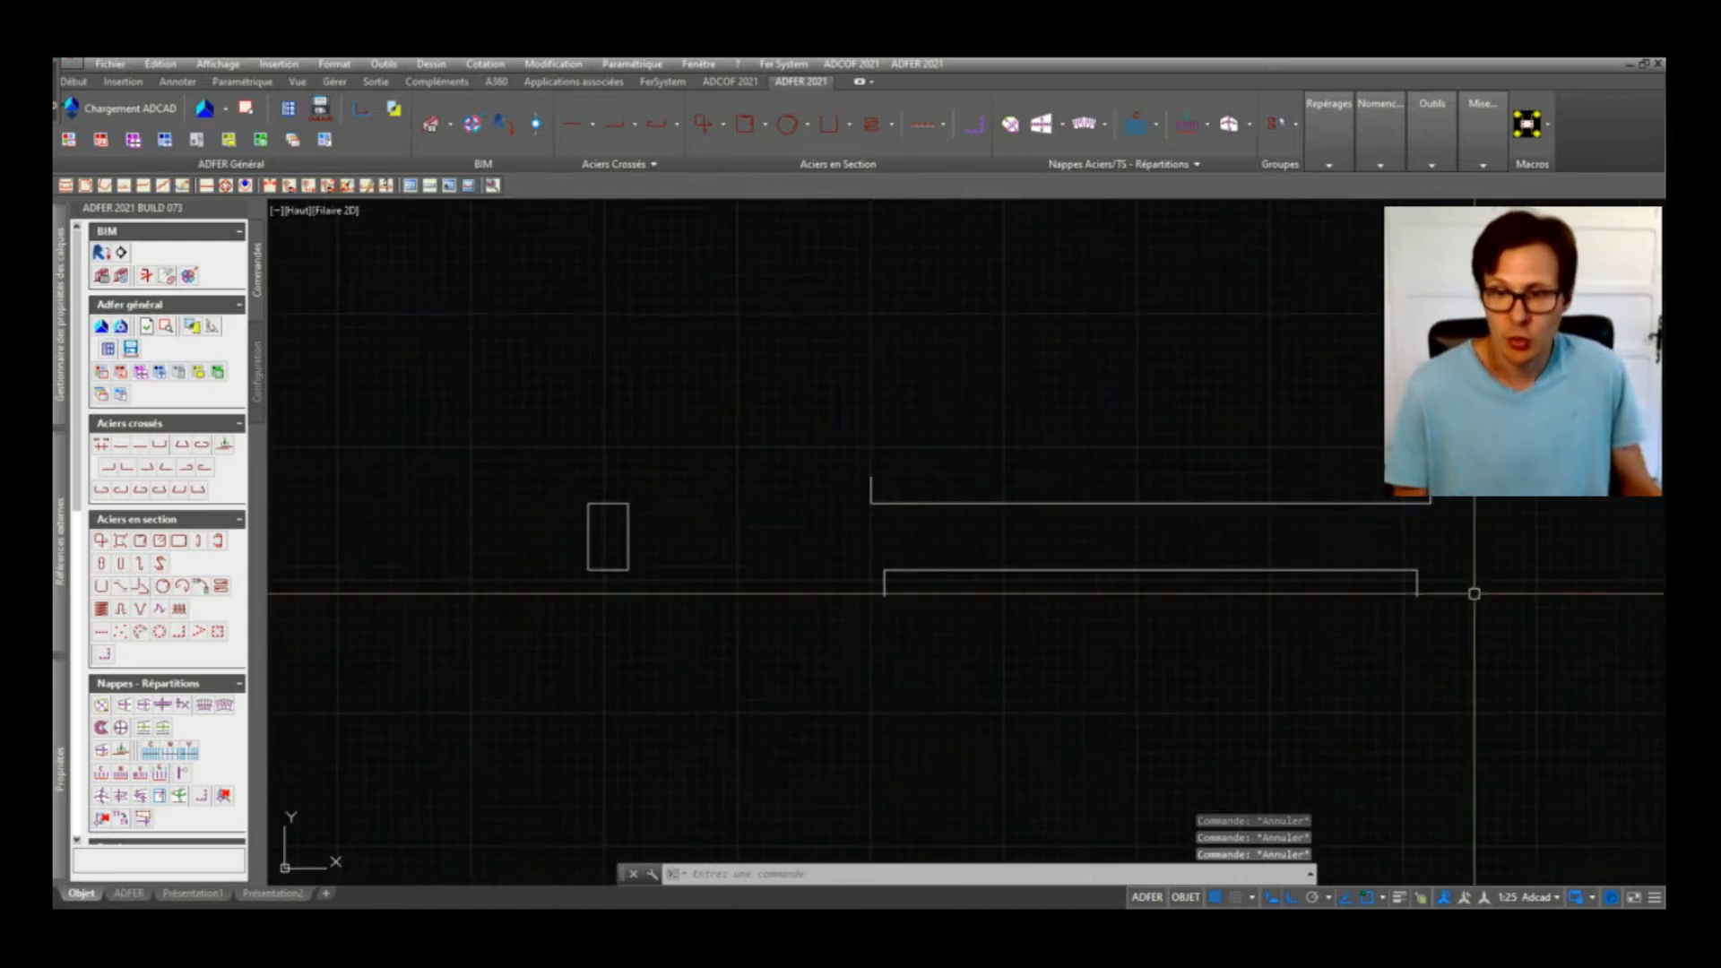
# Step: Delete the two short vertical lines rising from the ends of the upper horizontal line
pyautogui.click(1481, 487)
pyautogui.click(911, 522)
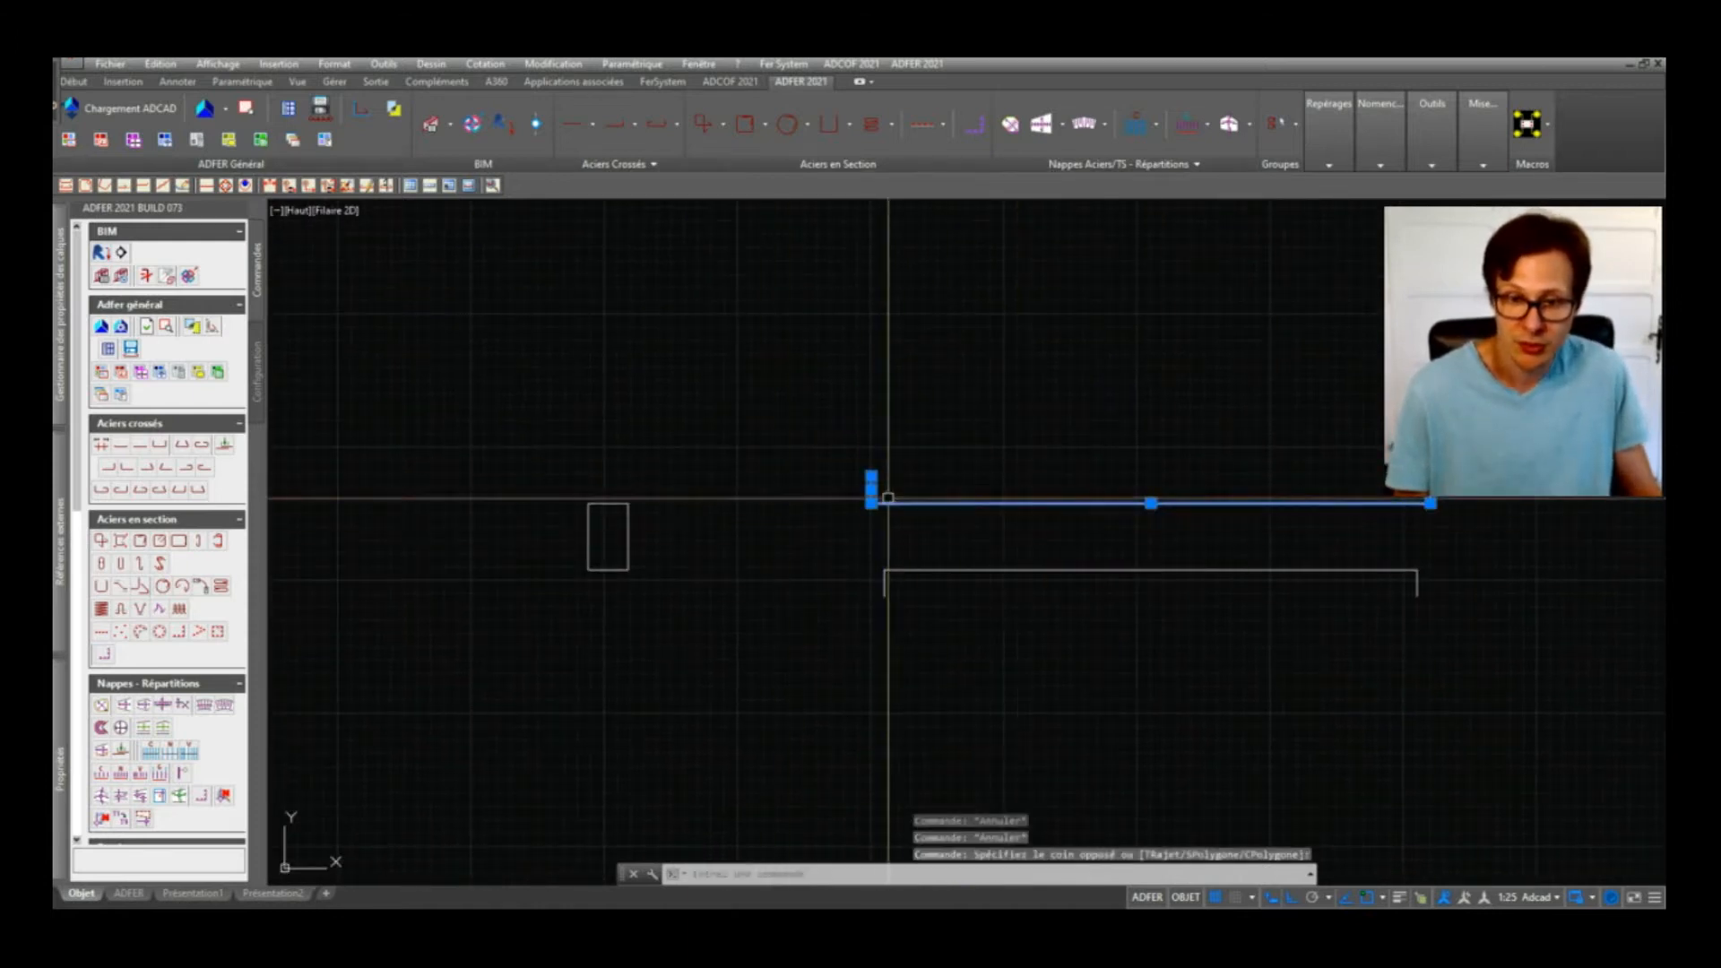
pyautogui.press('Escape')
pyautogui.moveTo(835, 523); pyautogui.dragTo(780, 518, button='middle')
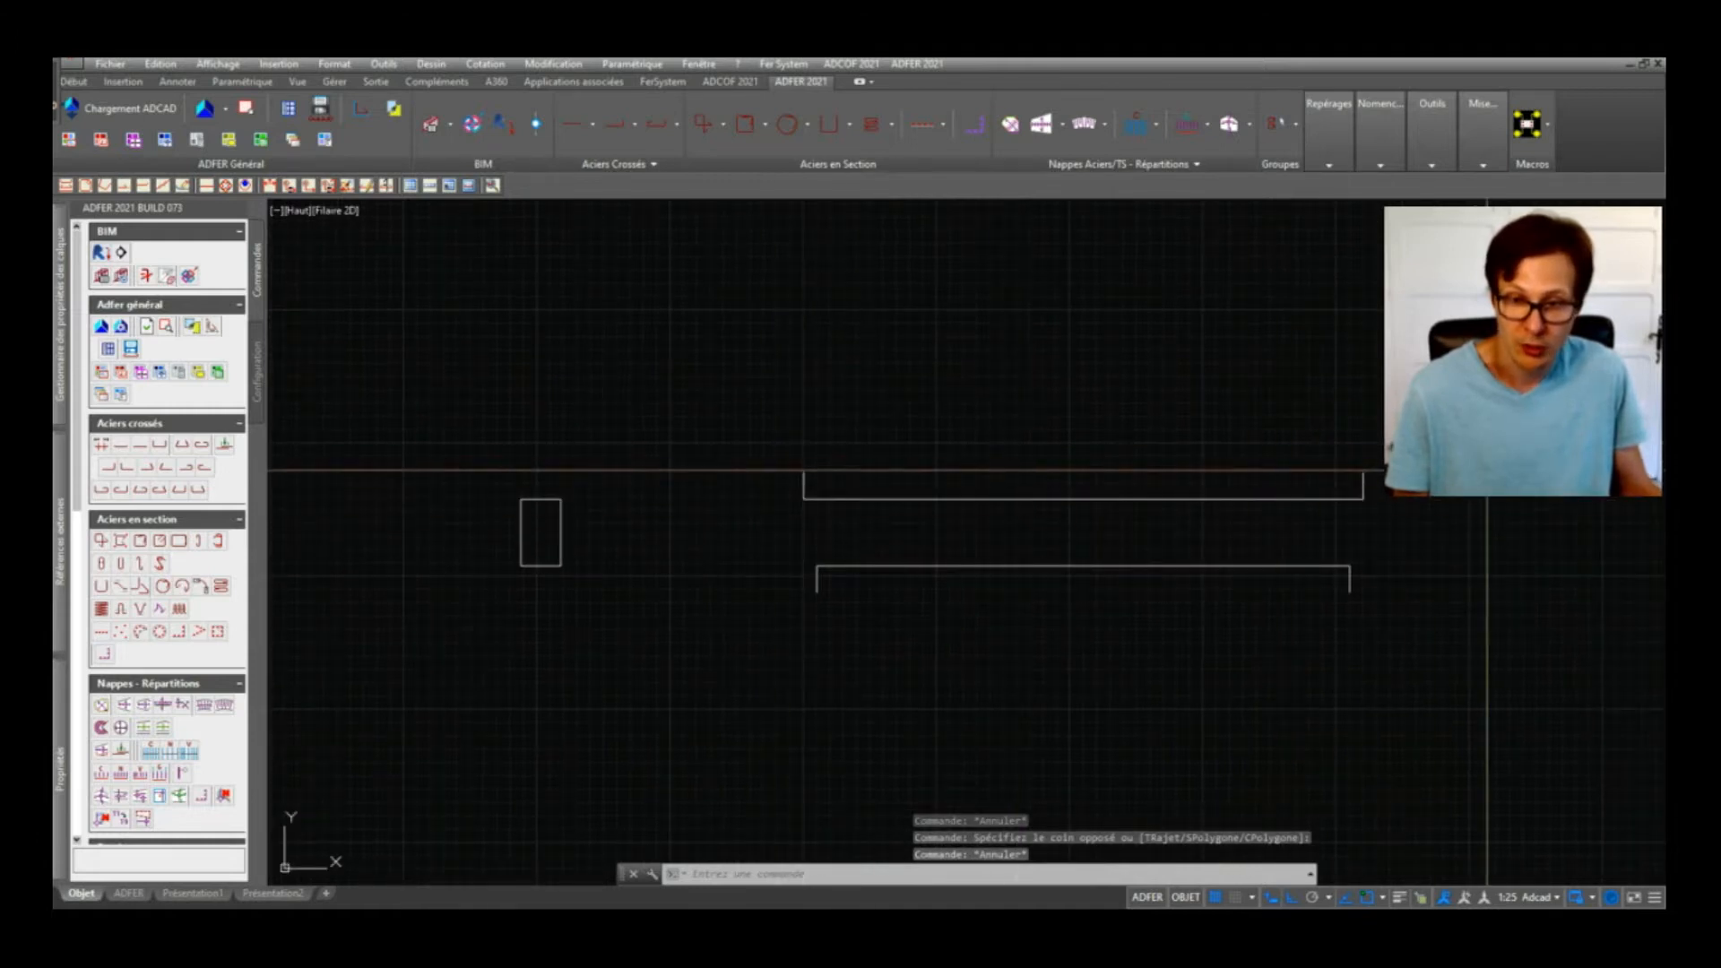
pyautogui.click(1474, 444)
pyautogui.click(697, 470)
pyautogui.press('Delete')
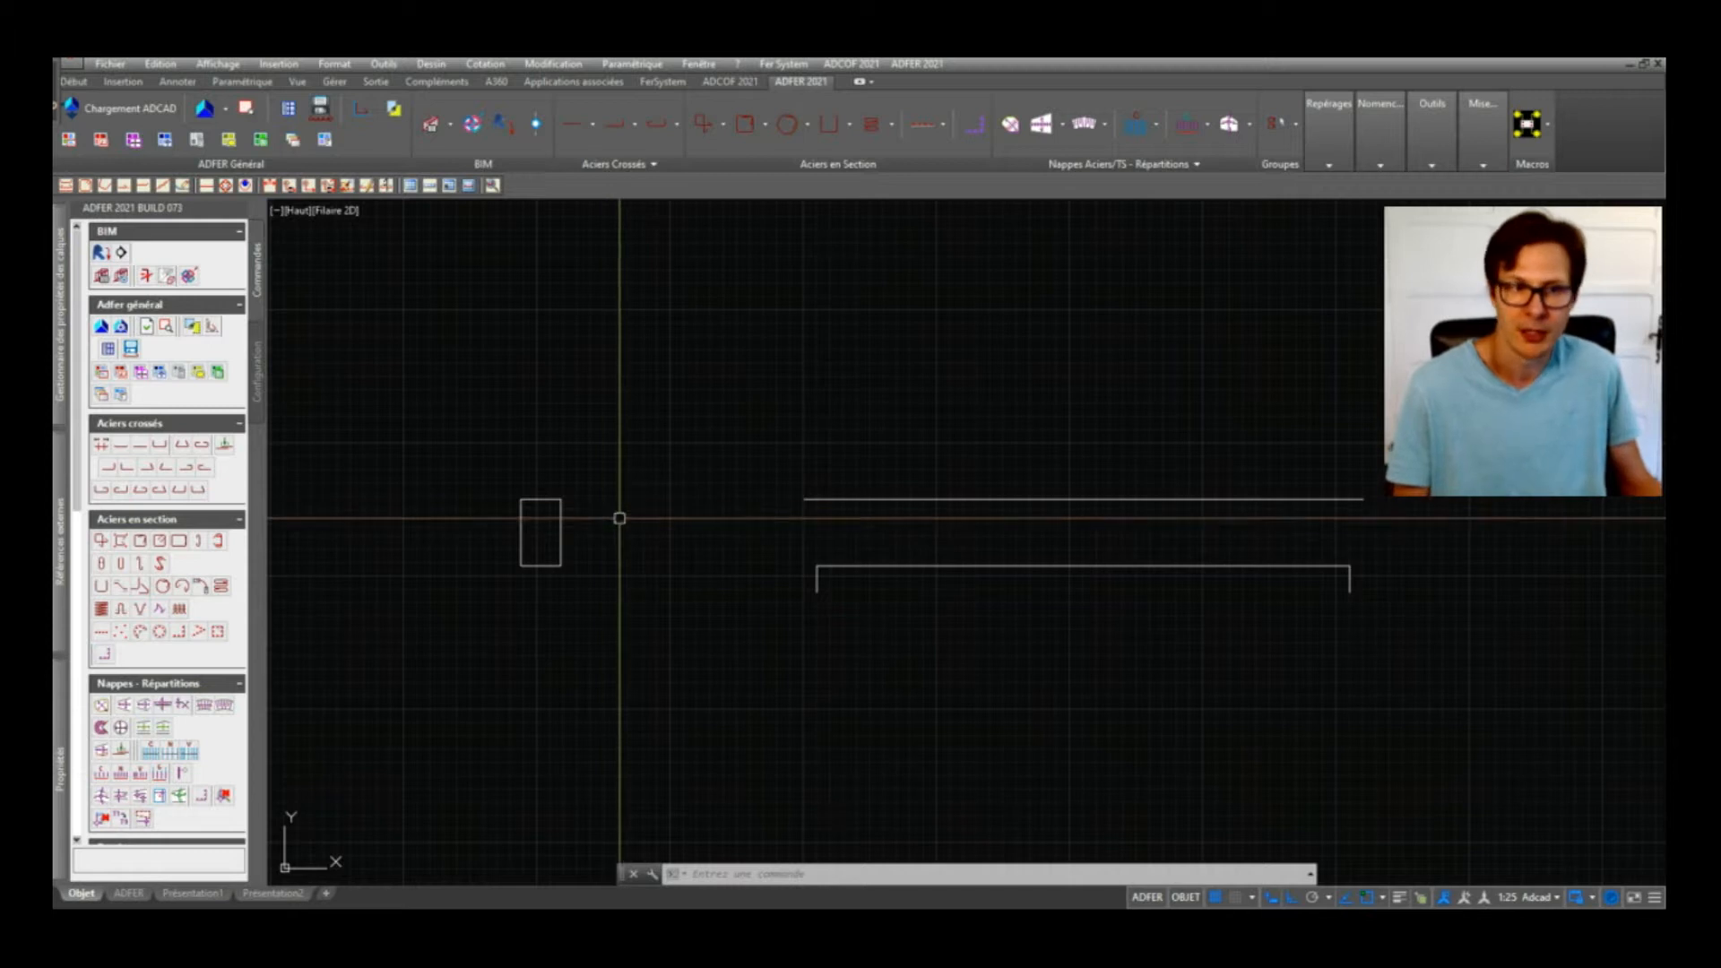
# Step: Check the concrete cover setting in the rebar design configuration and return to the reinforcement commands
pyautogui.click(729, 497)
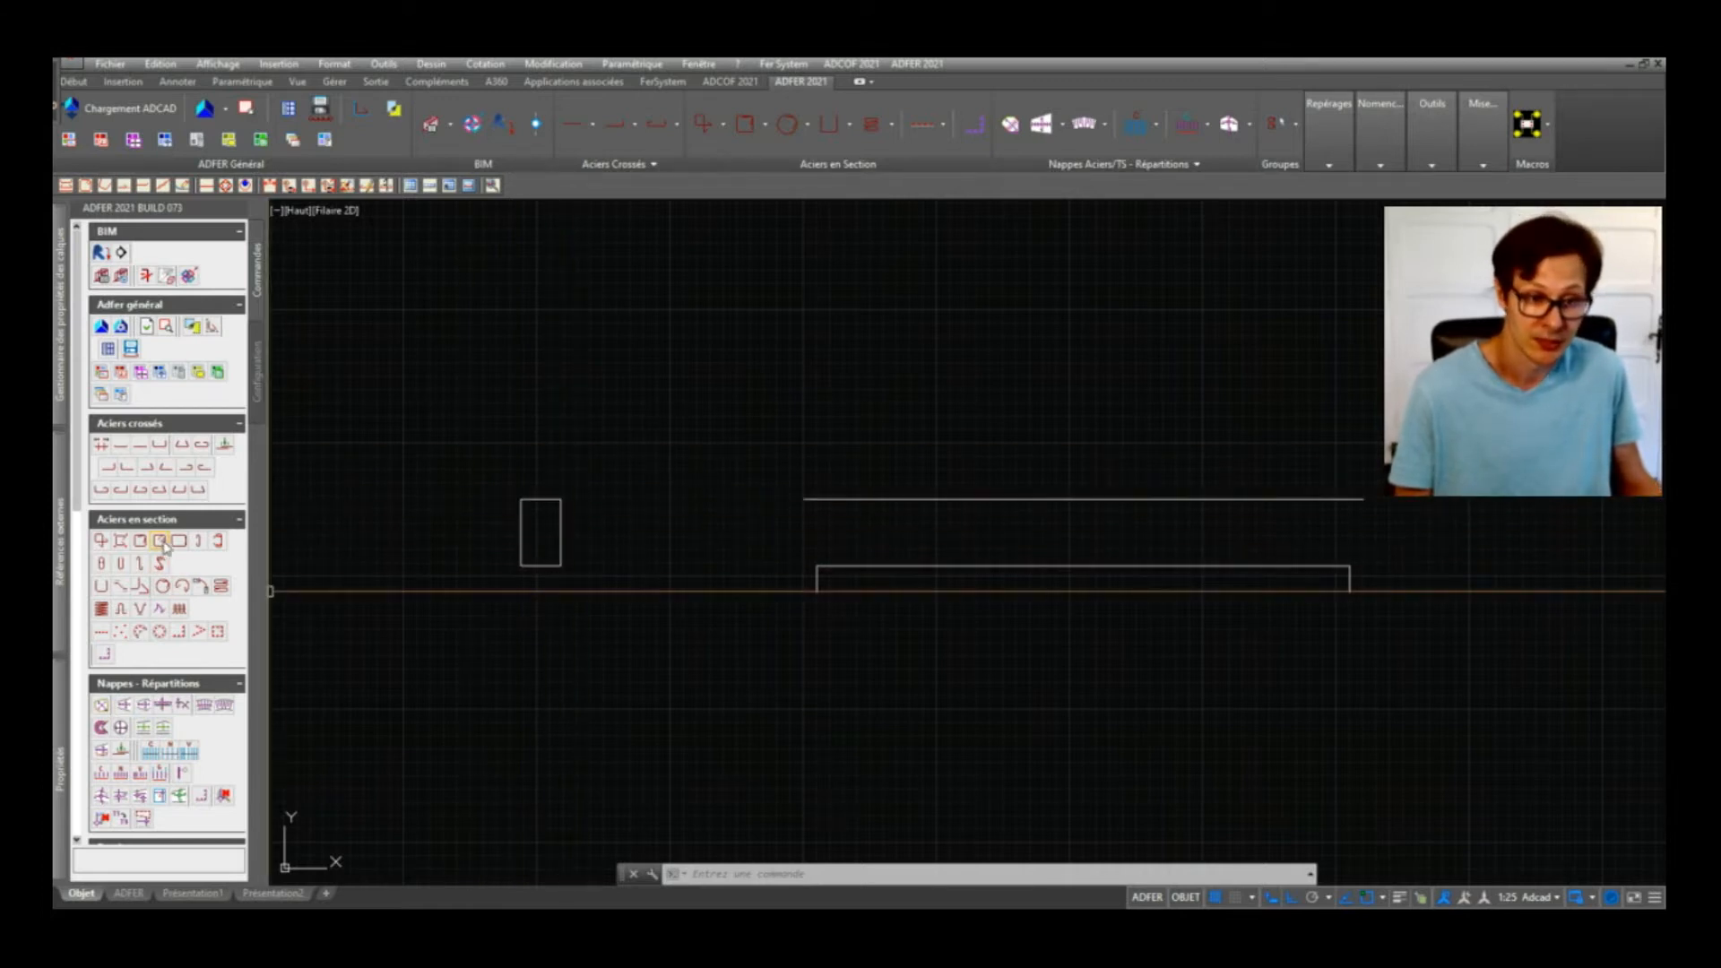
pyautogui.click(263, 371)
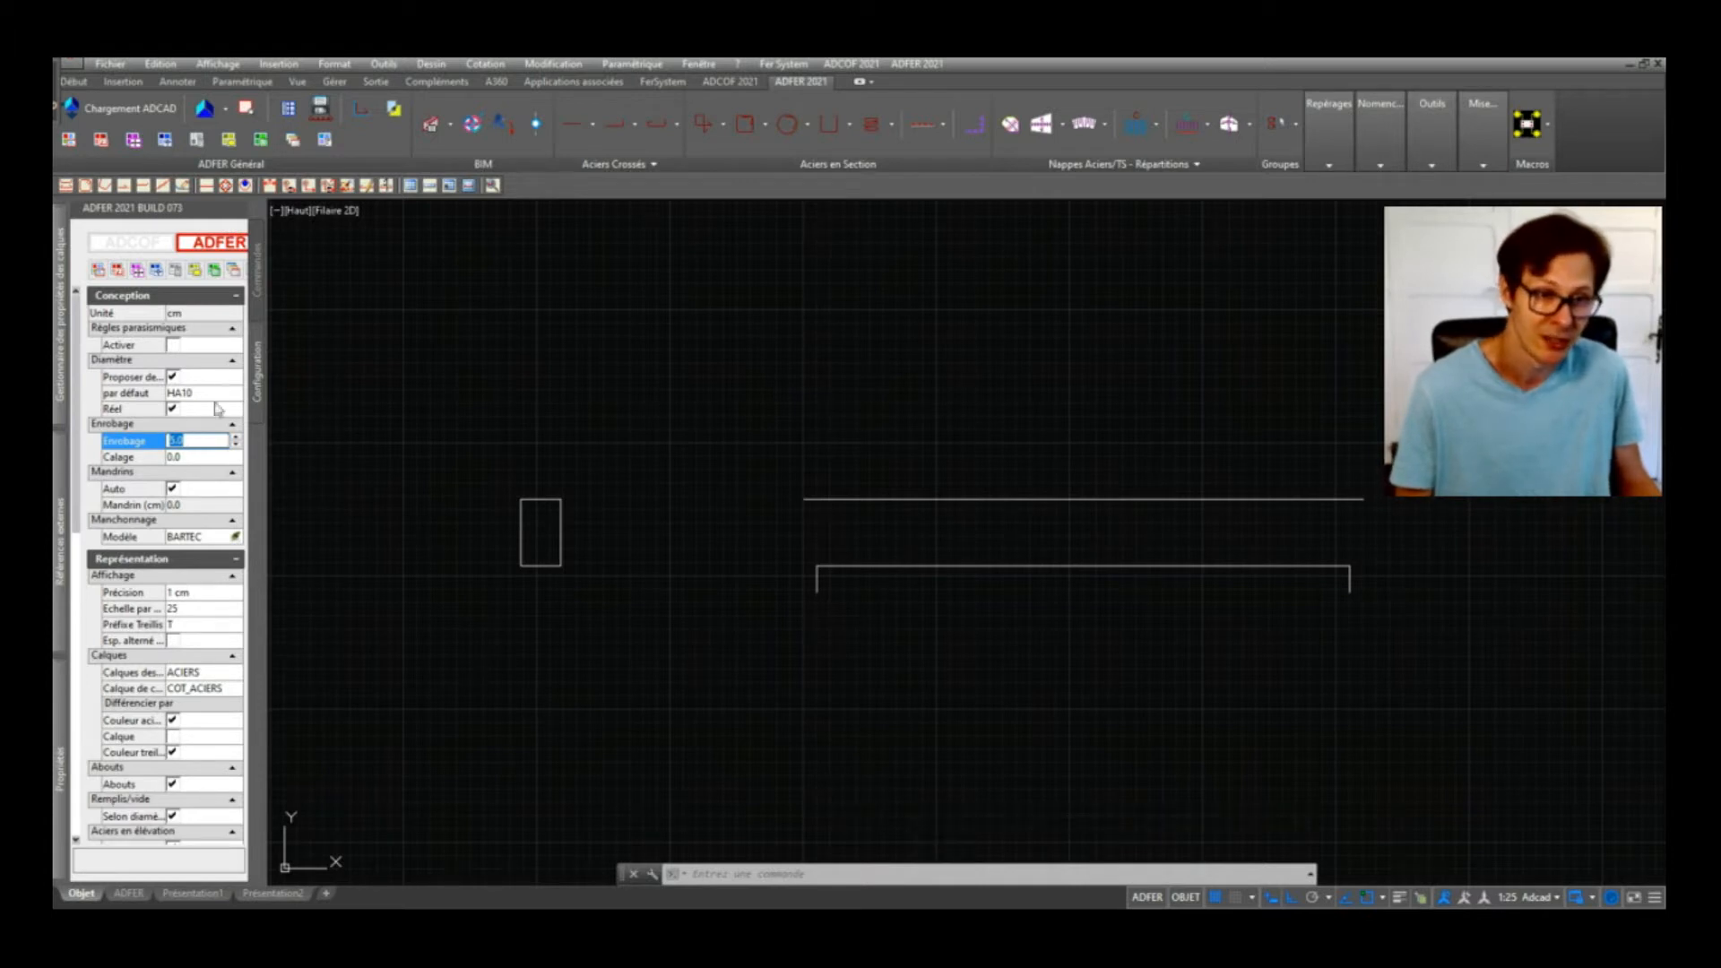
pyautogui.click(257, 269)
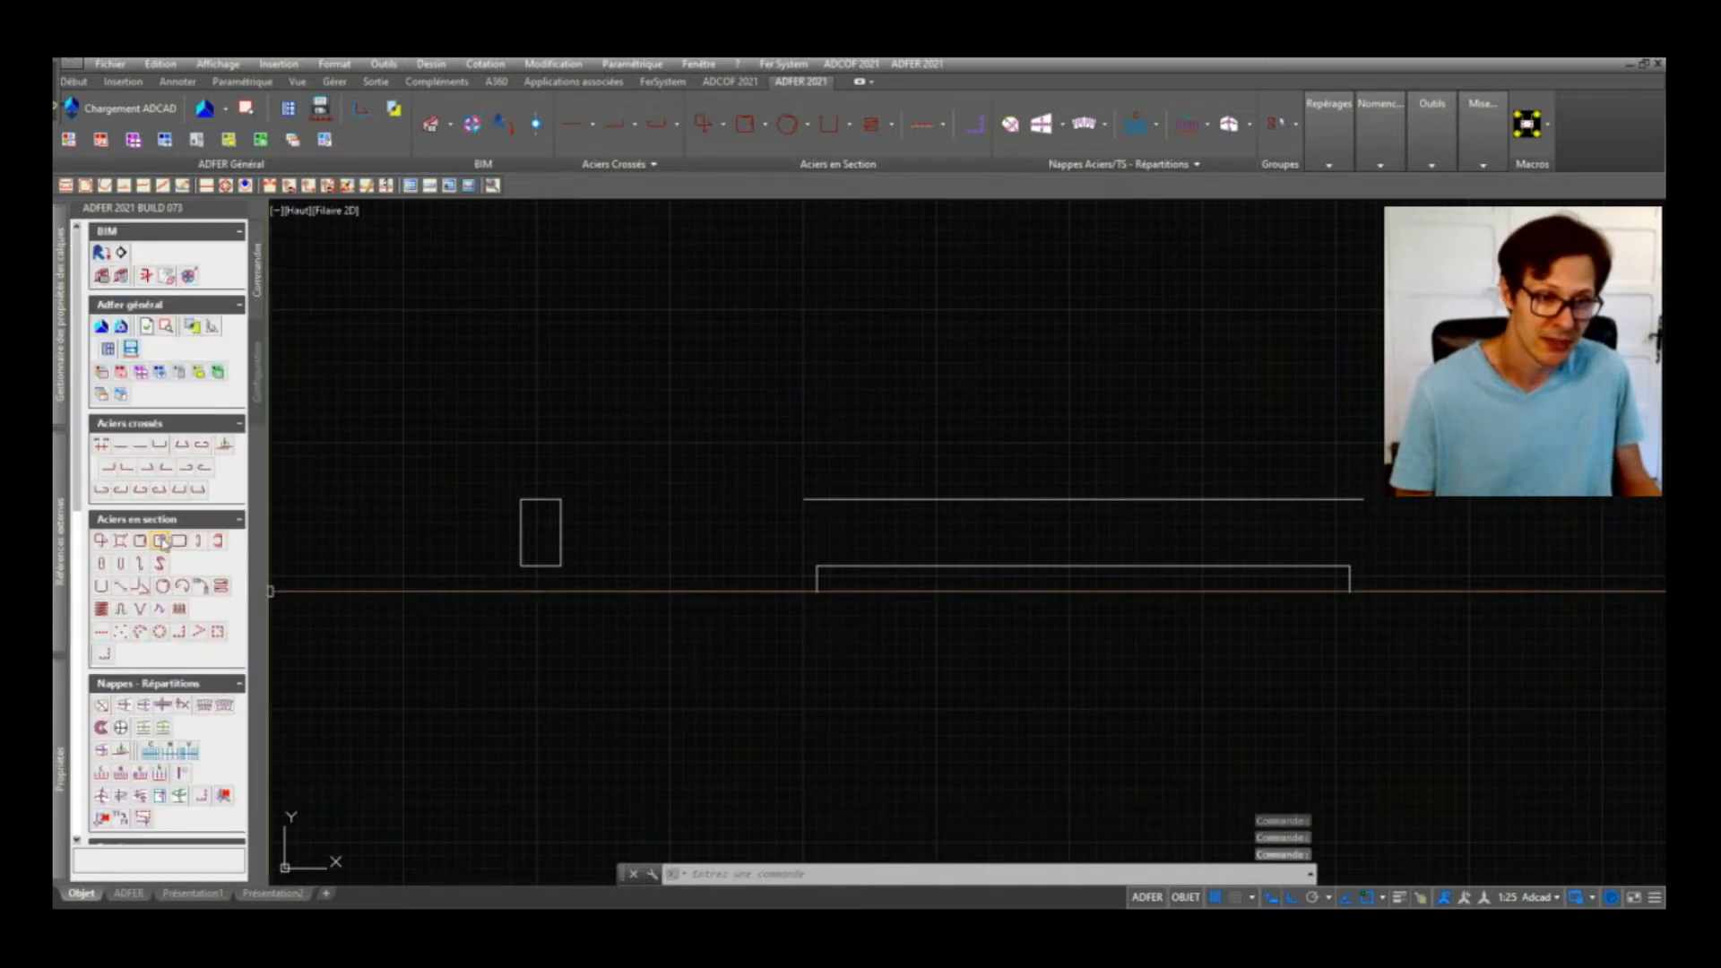
# Step: Place an HA8 closed stirrup inside the beam's rectangular section using the two-point Cadre mode
pyautogui.click(162, 540)
pyautogui.click(205, 433)
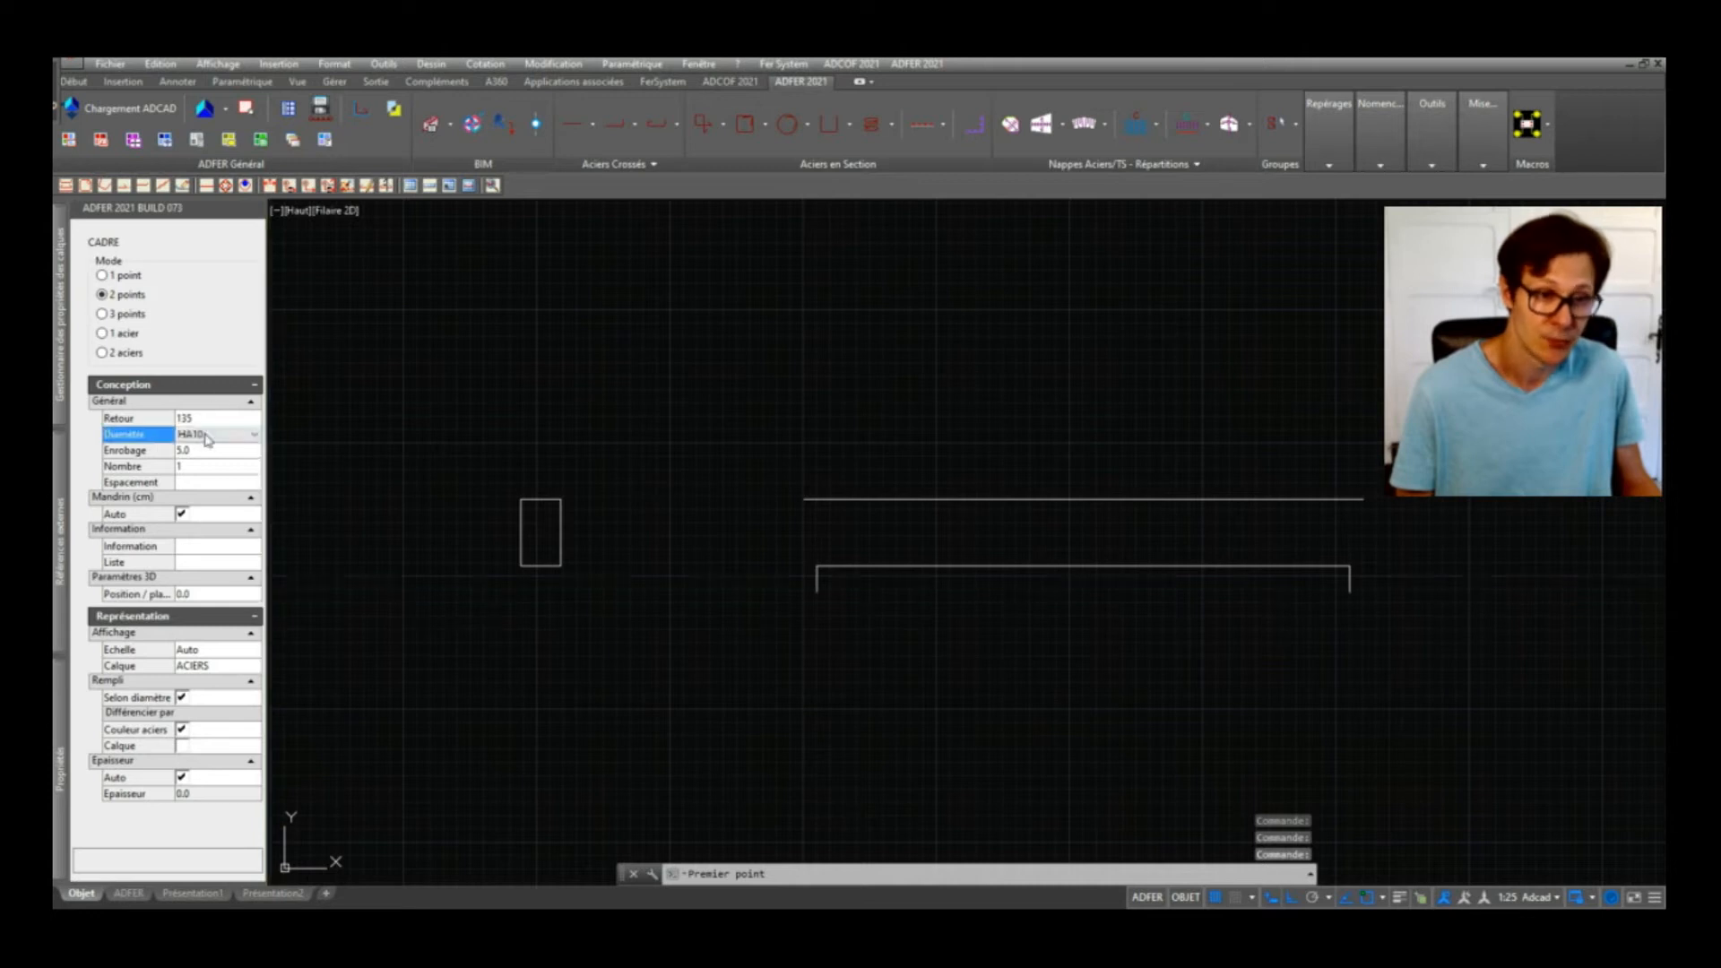
pyautogui.click(206, 436)
pyautogui.click(228, 483)
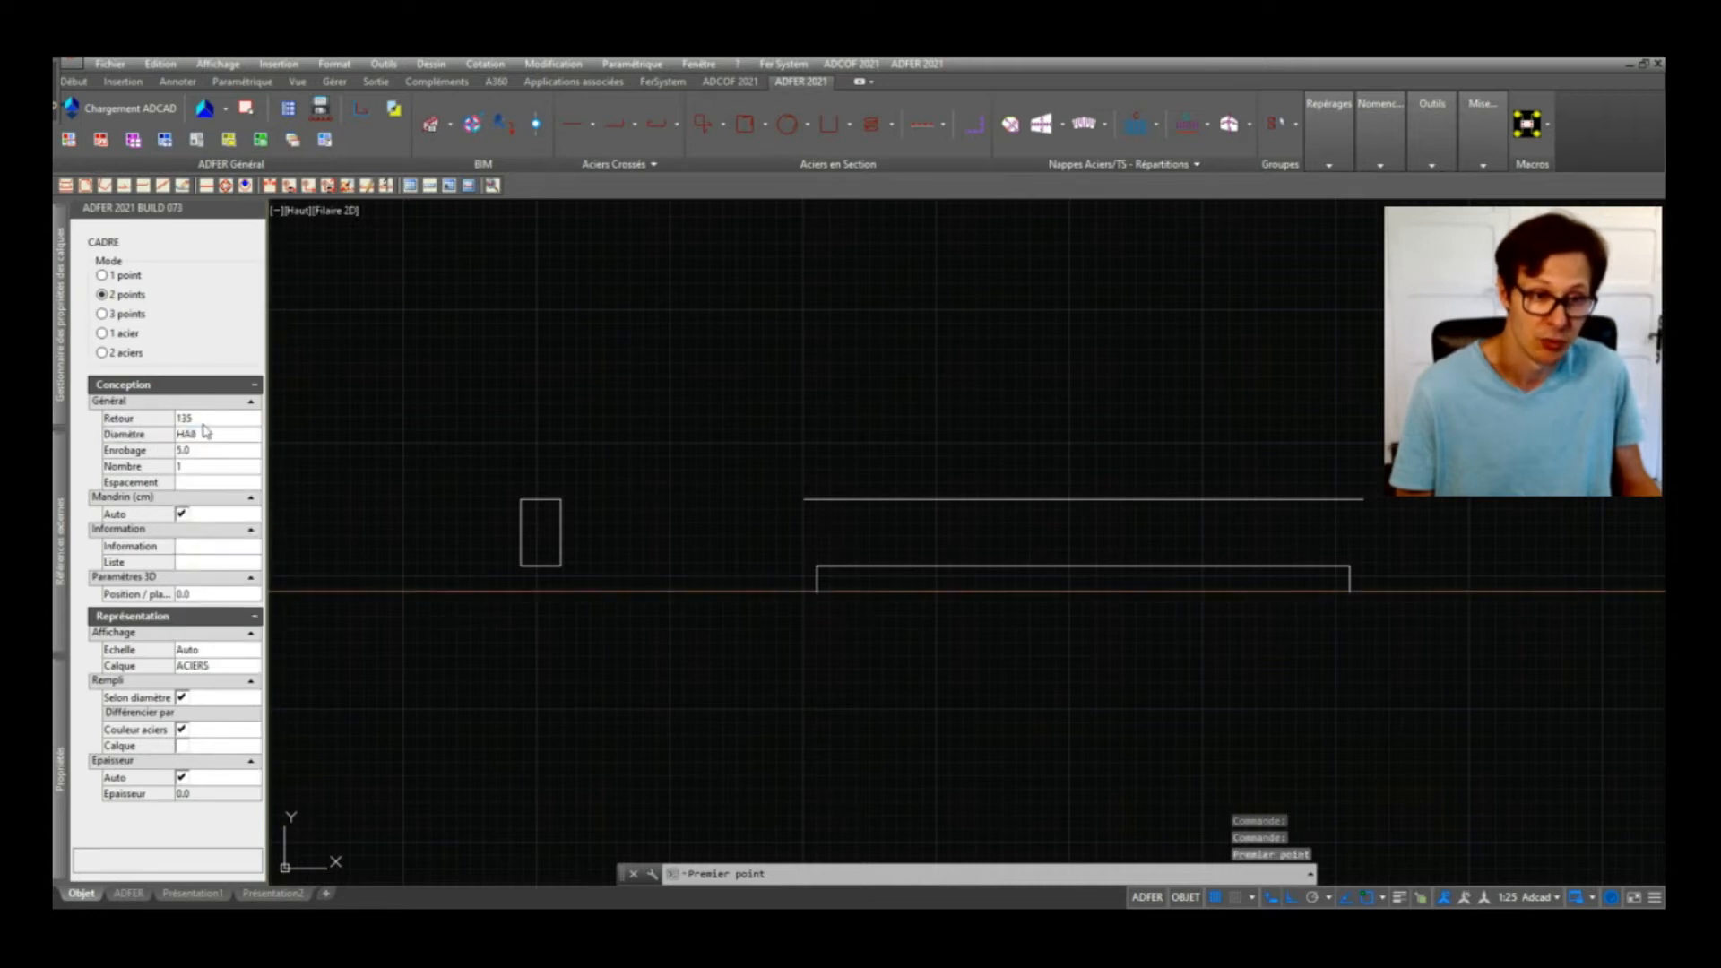
pyautogui.scroll(2, 537, 573)
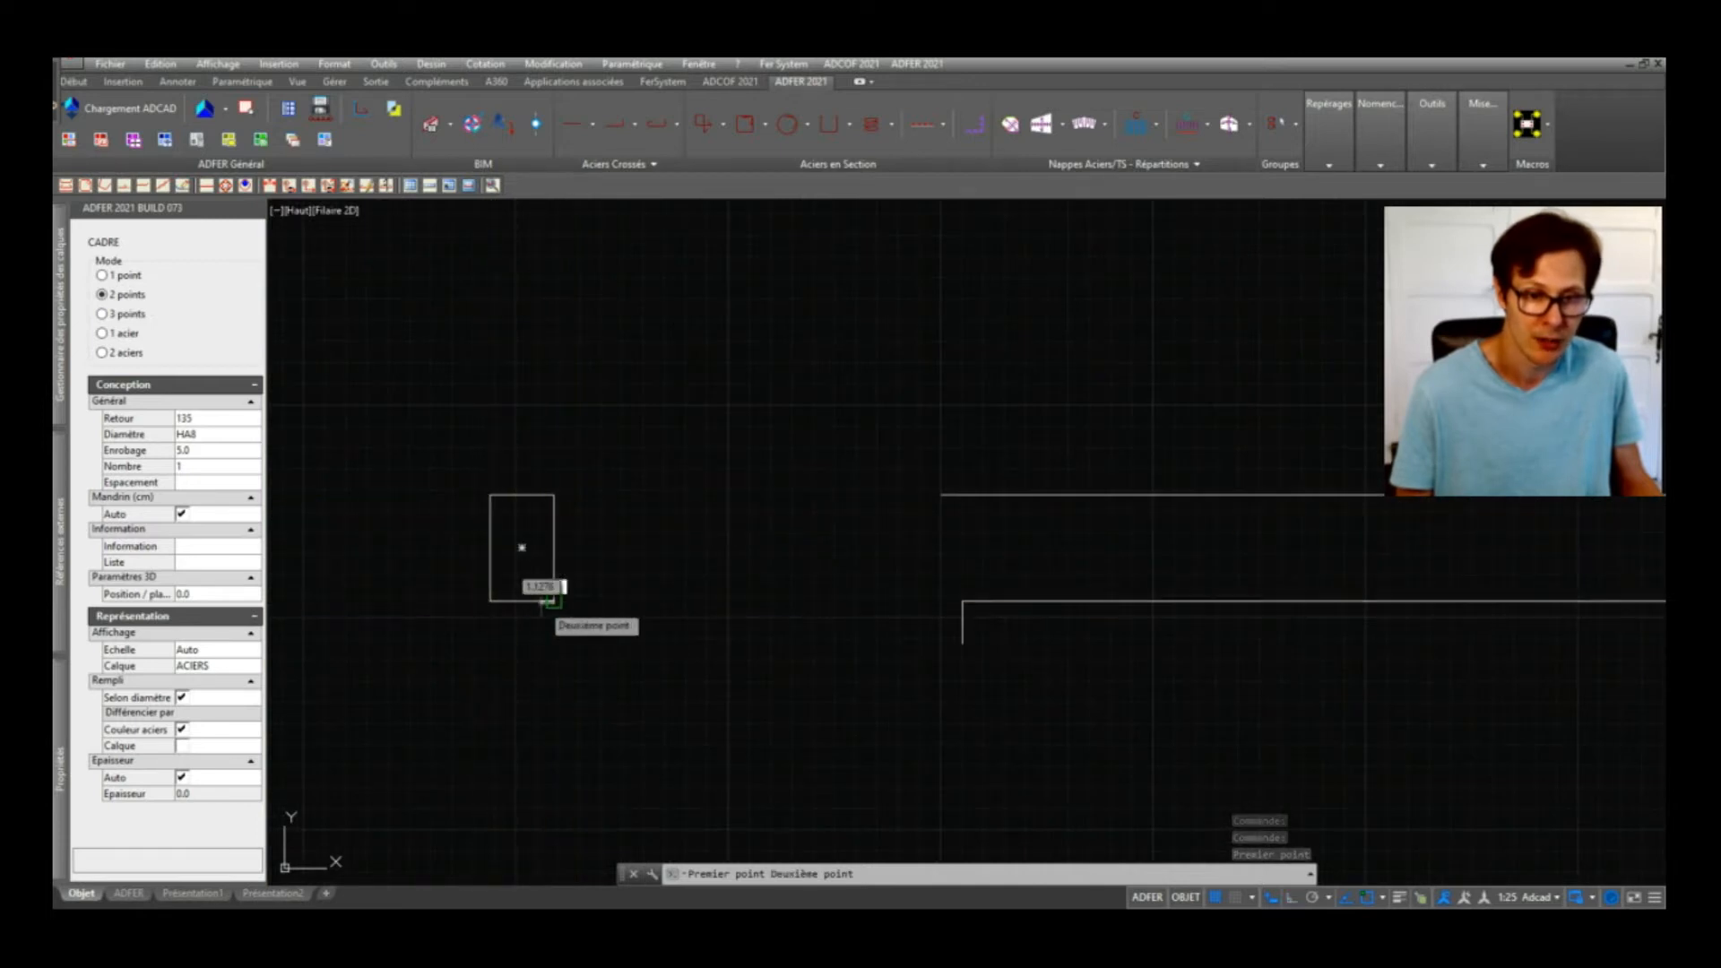
pyautogui.click(522, 547)
pyautogui.scroll(3, 487, 582)
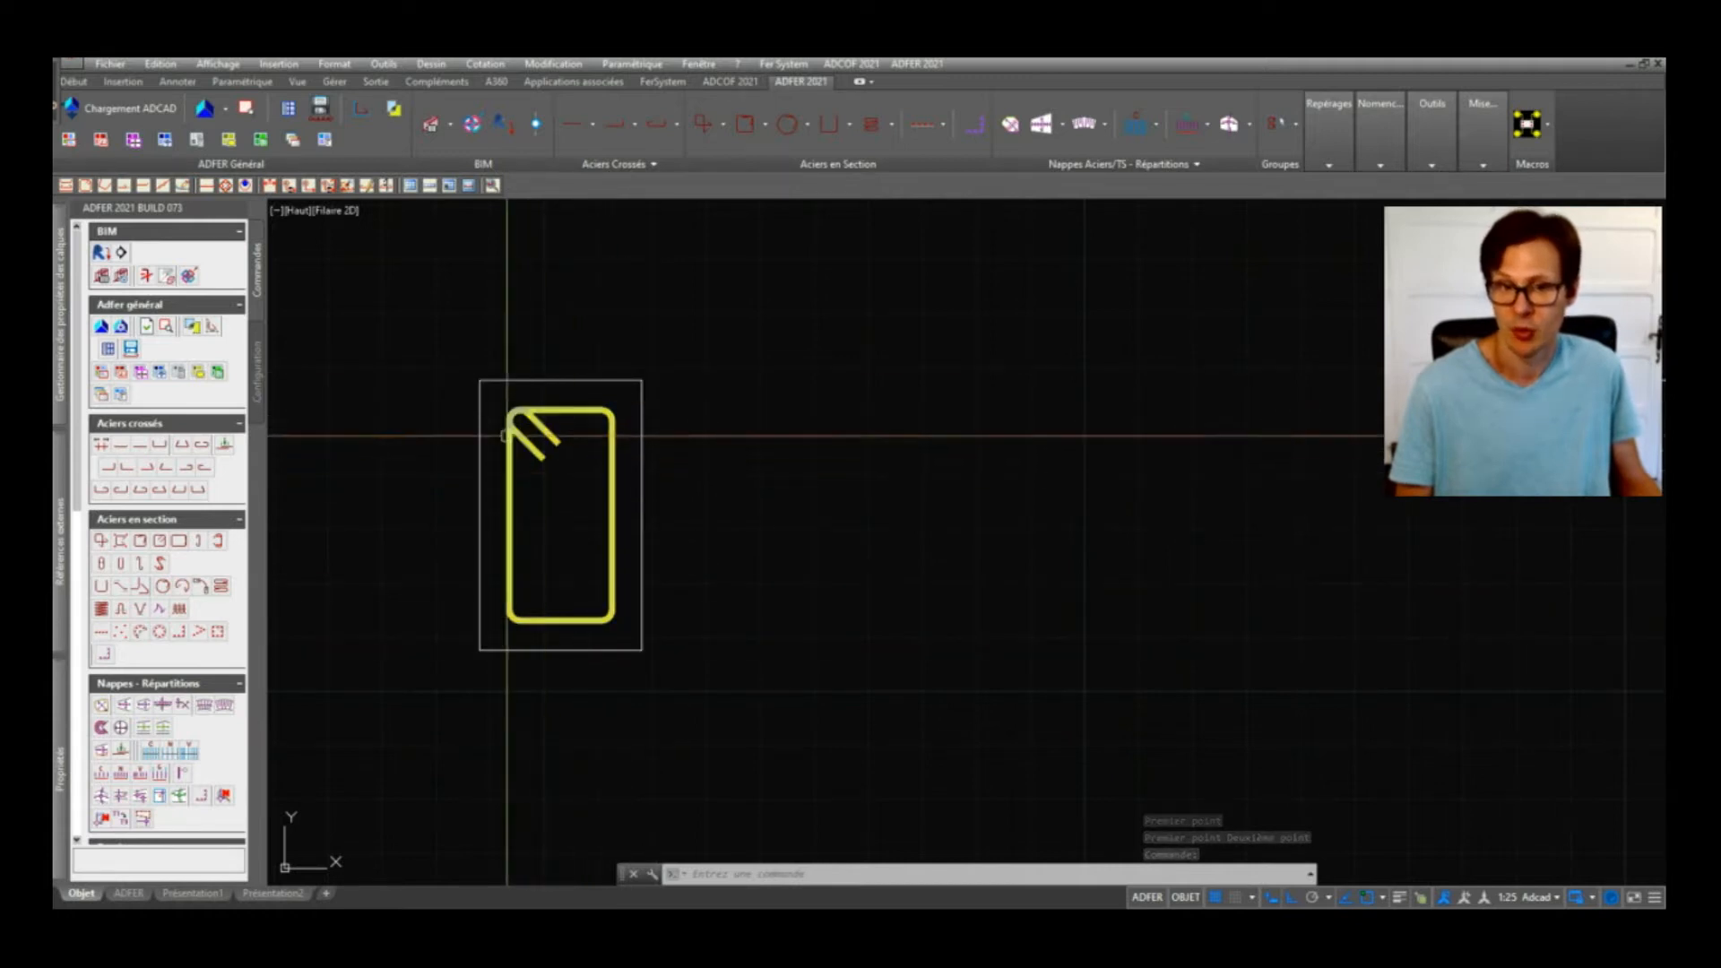
# Step: Switch the stirrup's hooks from the upper-left to the upper-right corner and return them to the upper-left
pyautogui.click(550, 435)
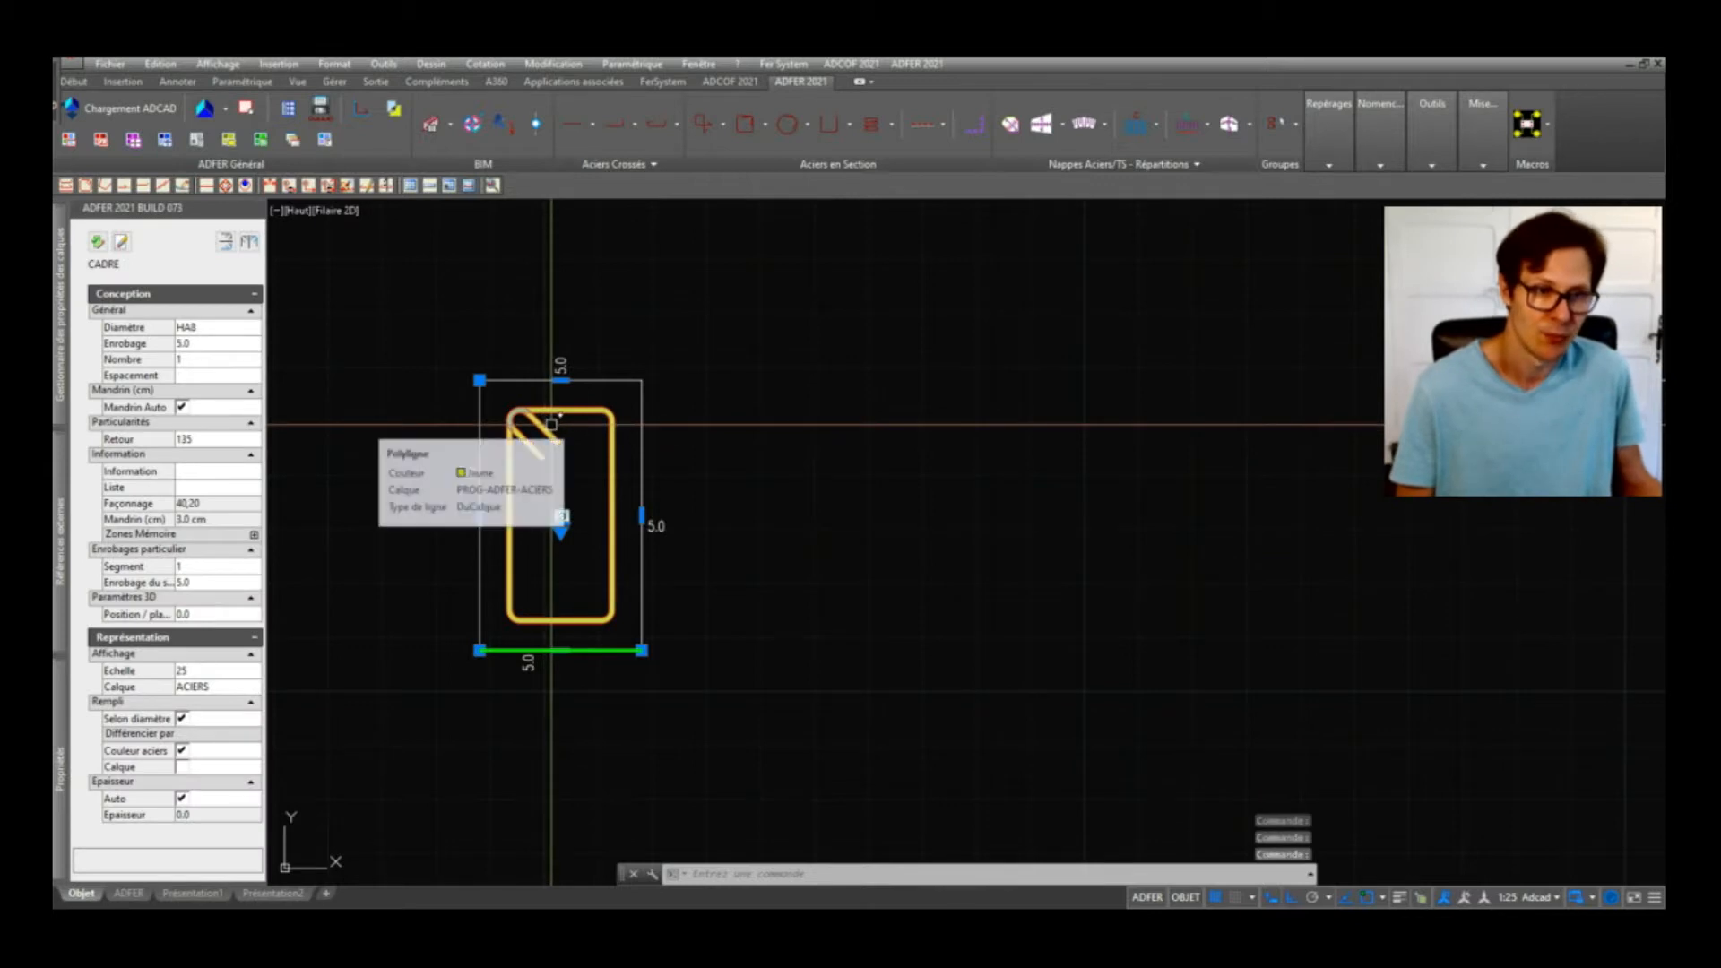
pyautogui.click(249, 245)
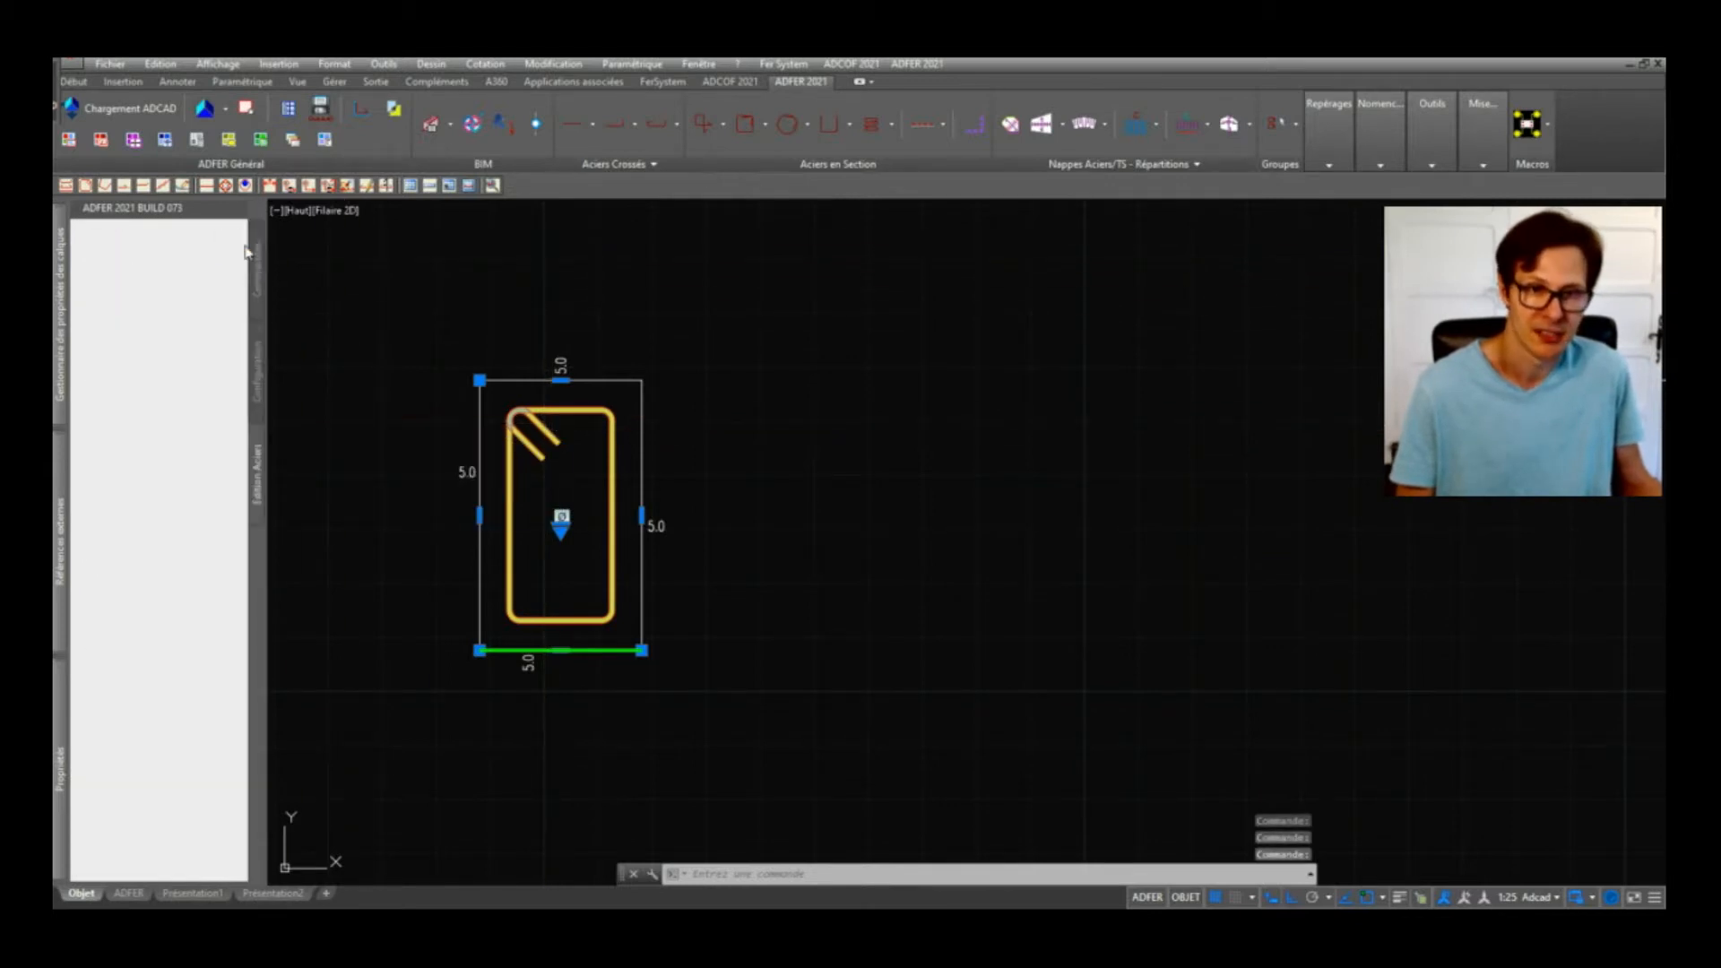
pyautogui.click(549, 408)
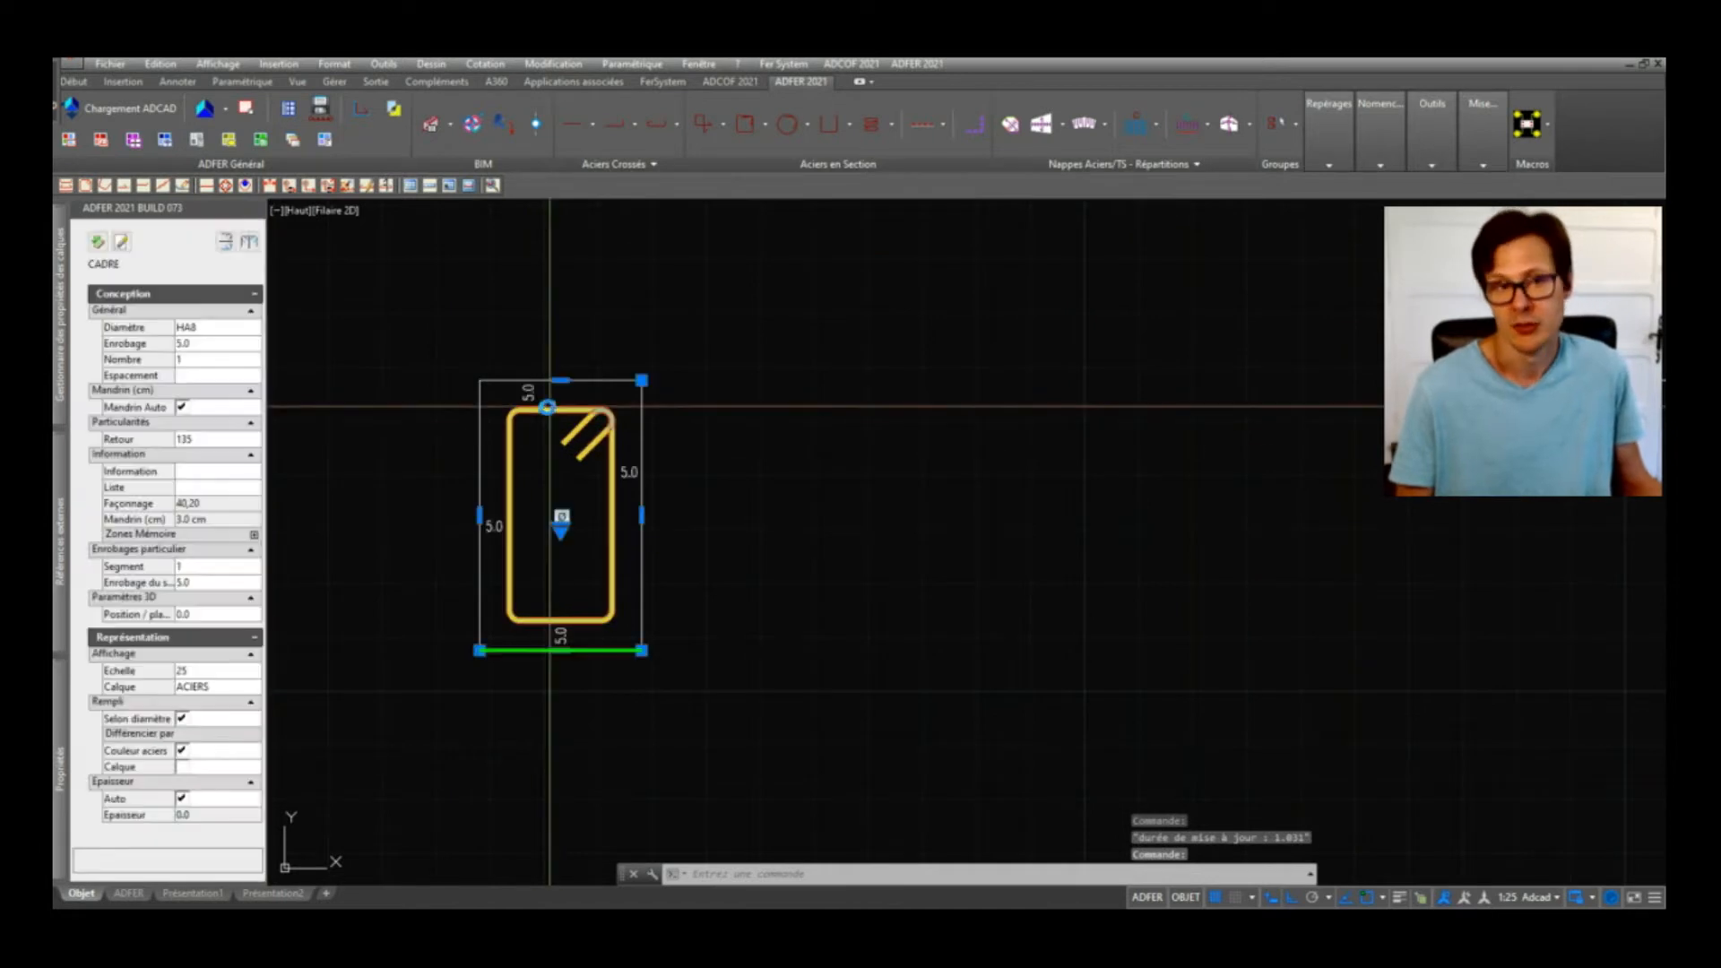
pyautogui.click(248, 245)
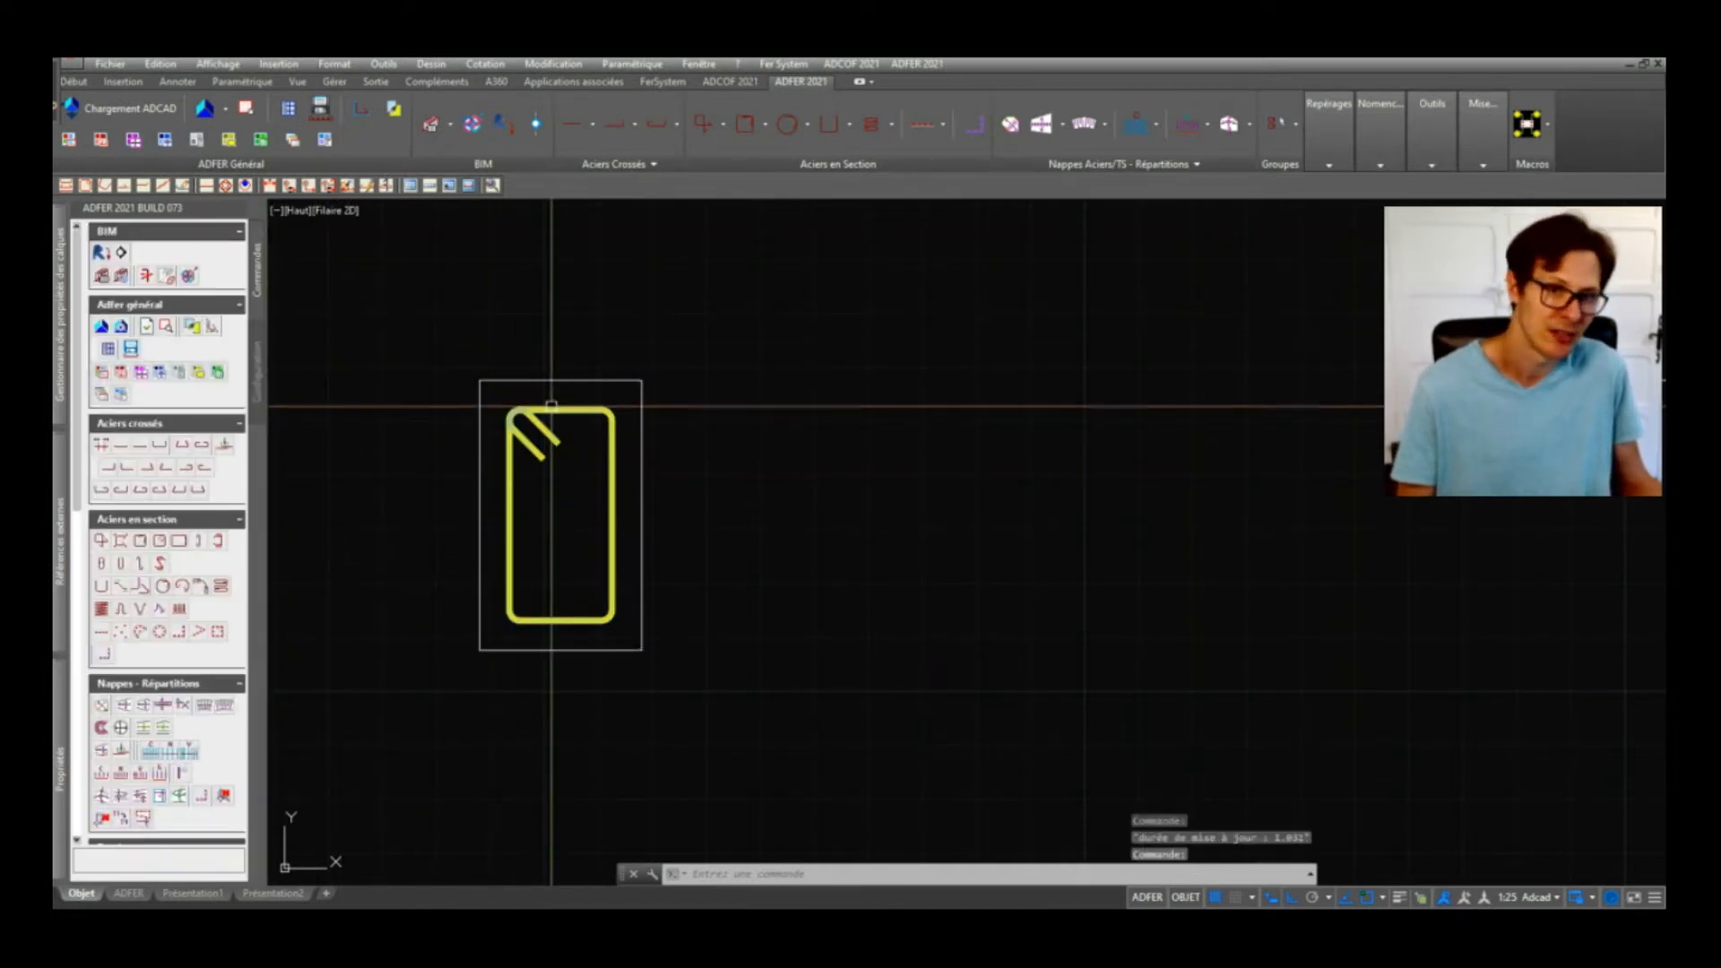
# Step: Examine the section stirrup's cover on each side and its general cover parameter, leaving the values as they are
pyautogui.click(552, 406)
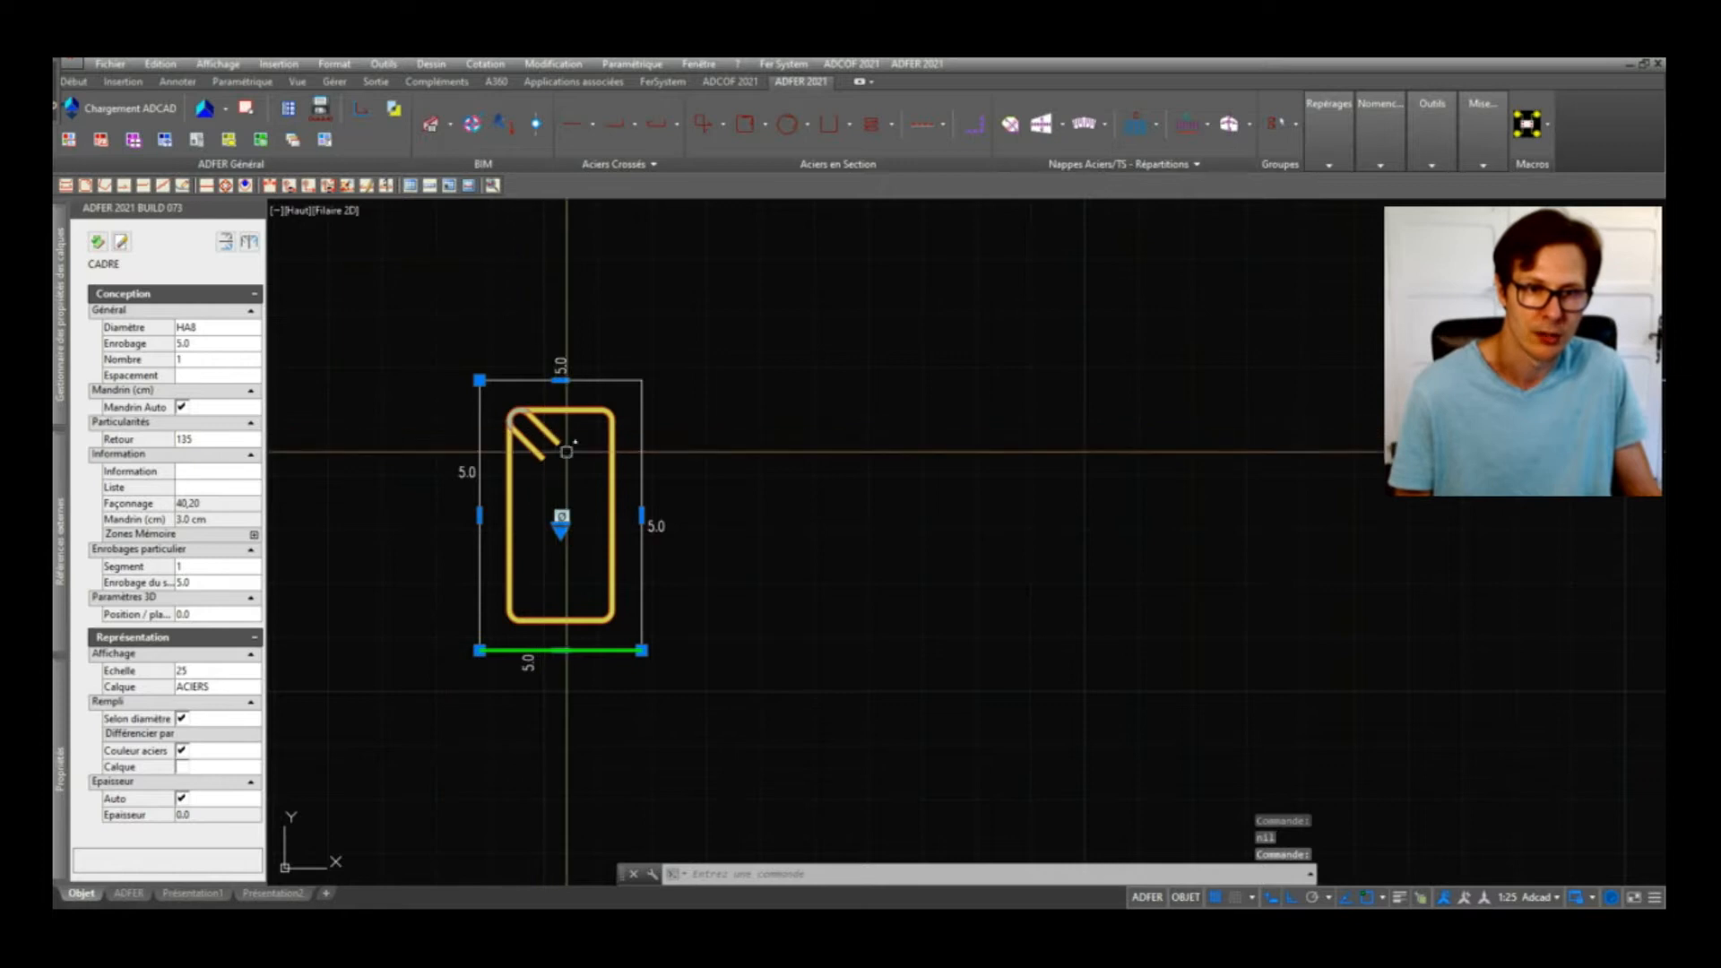
pyautogui.moveTo(653, 464); pyautogui.dragTo(787, 452, button='middle')
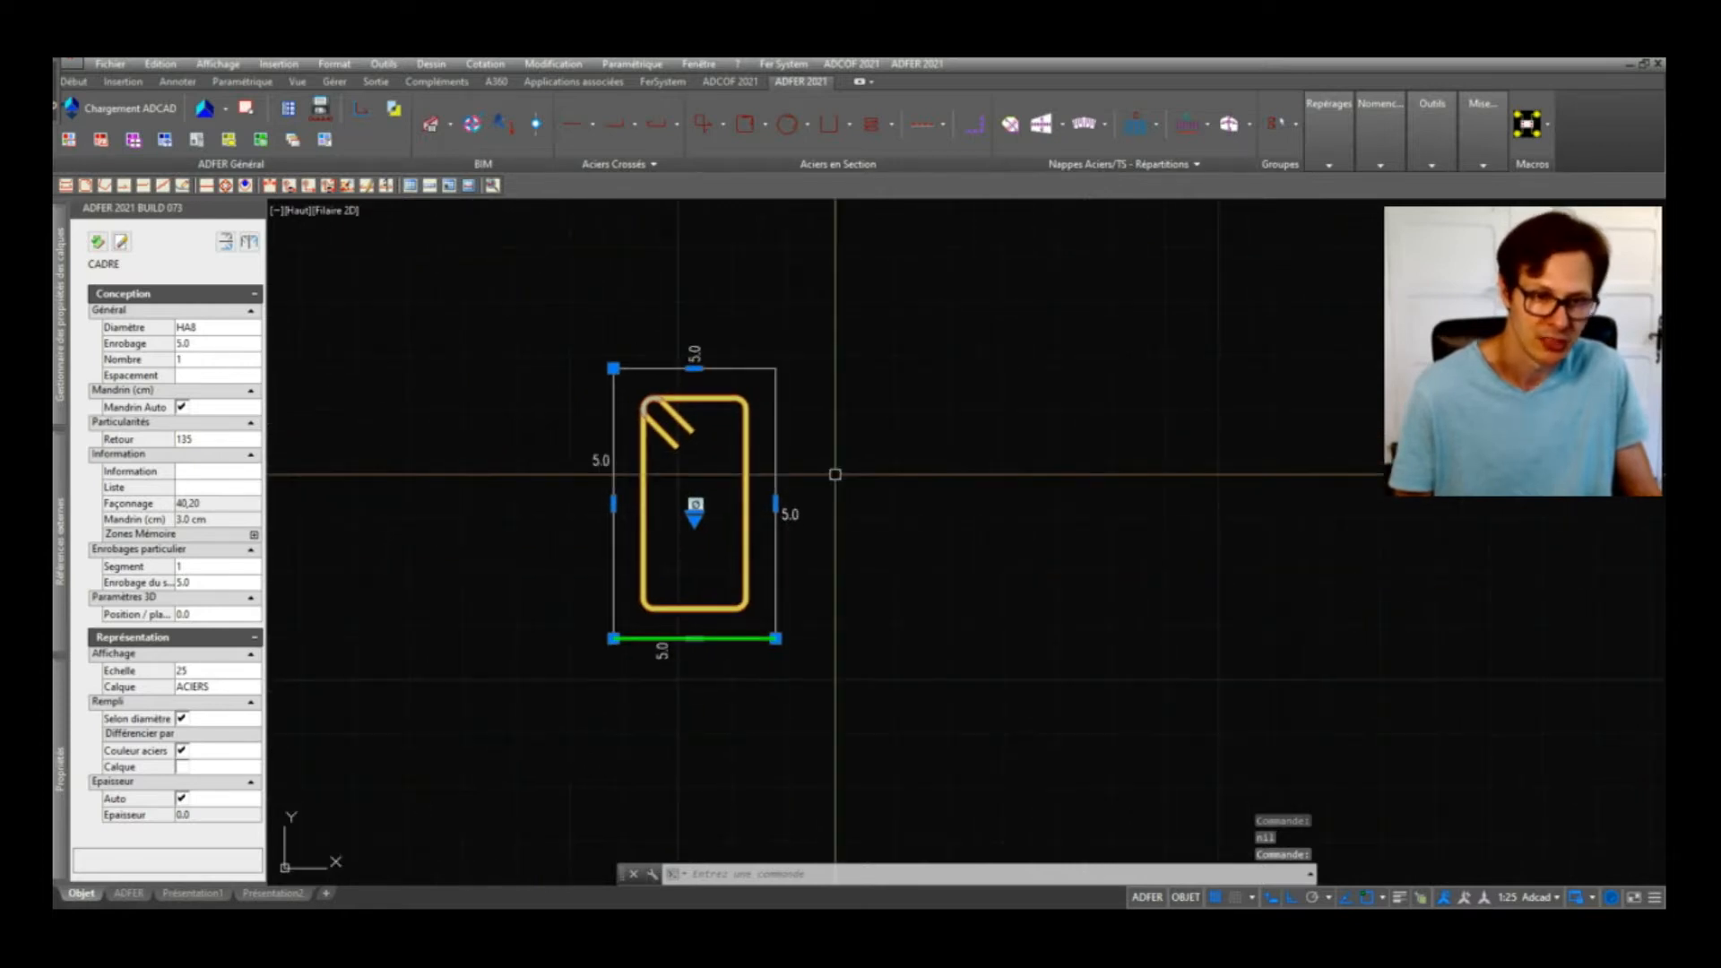
pyautogui.press('Escape')
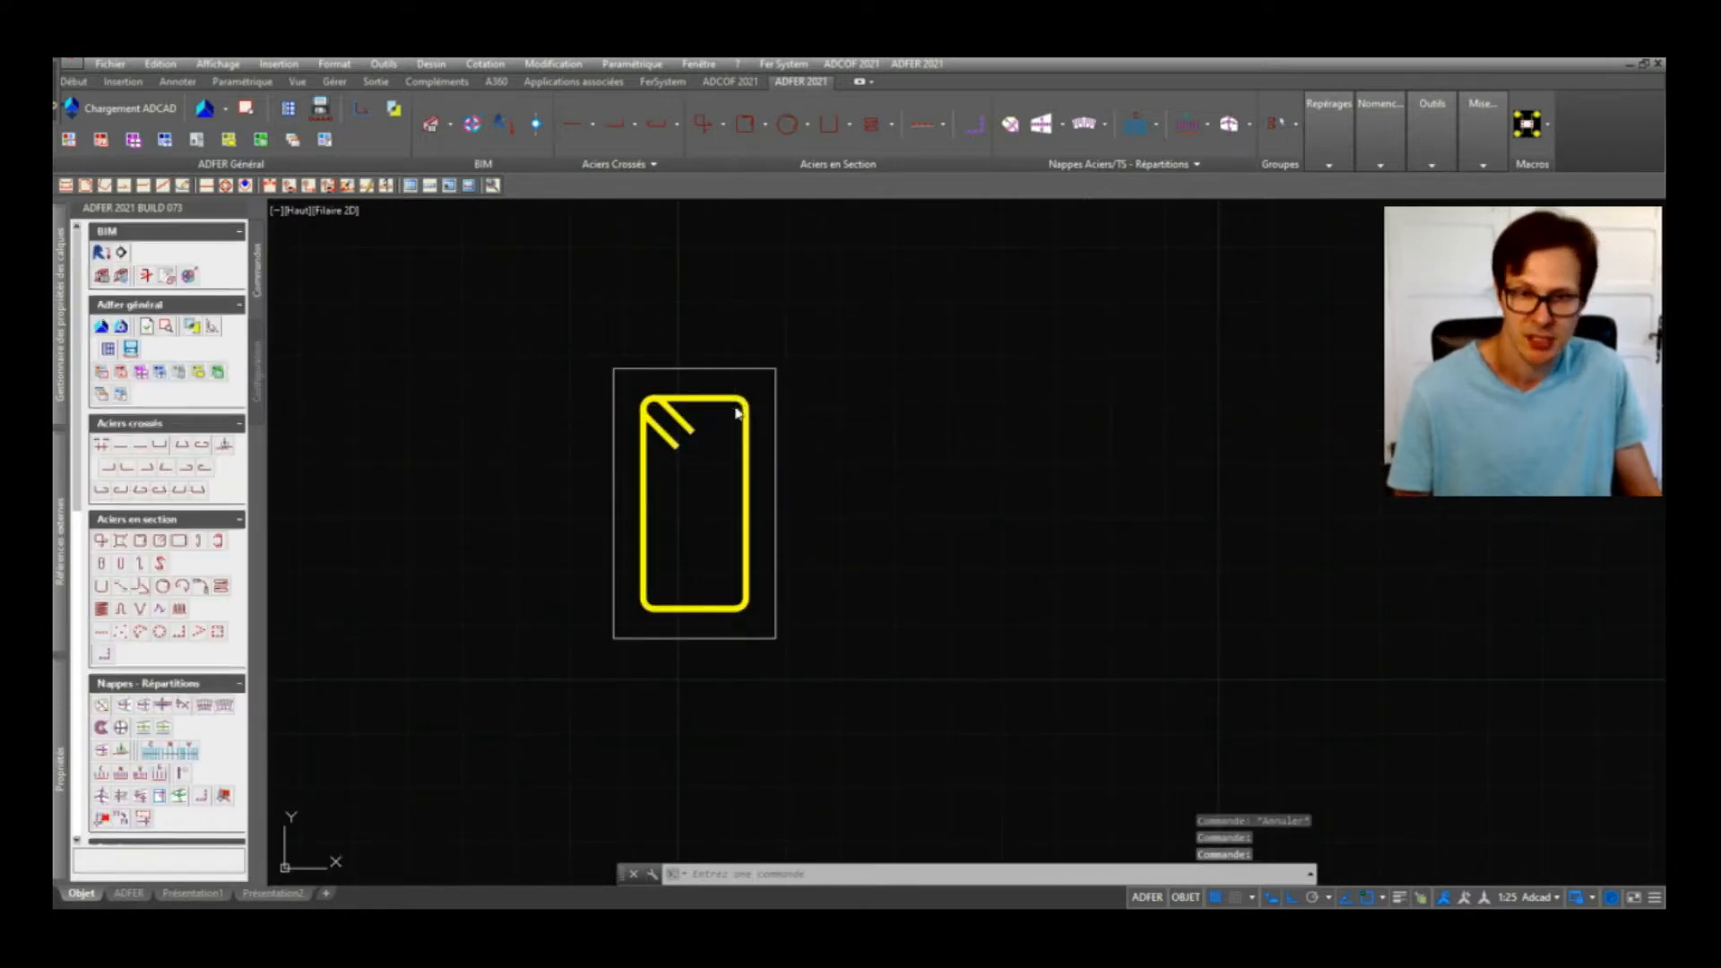
pyautogui.click(703, 399)
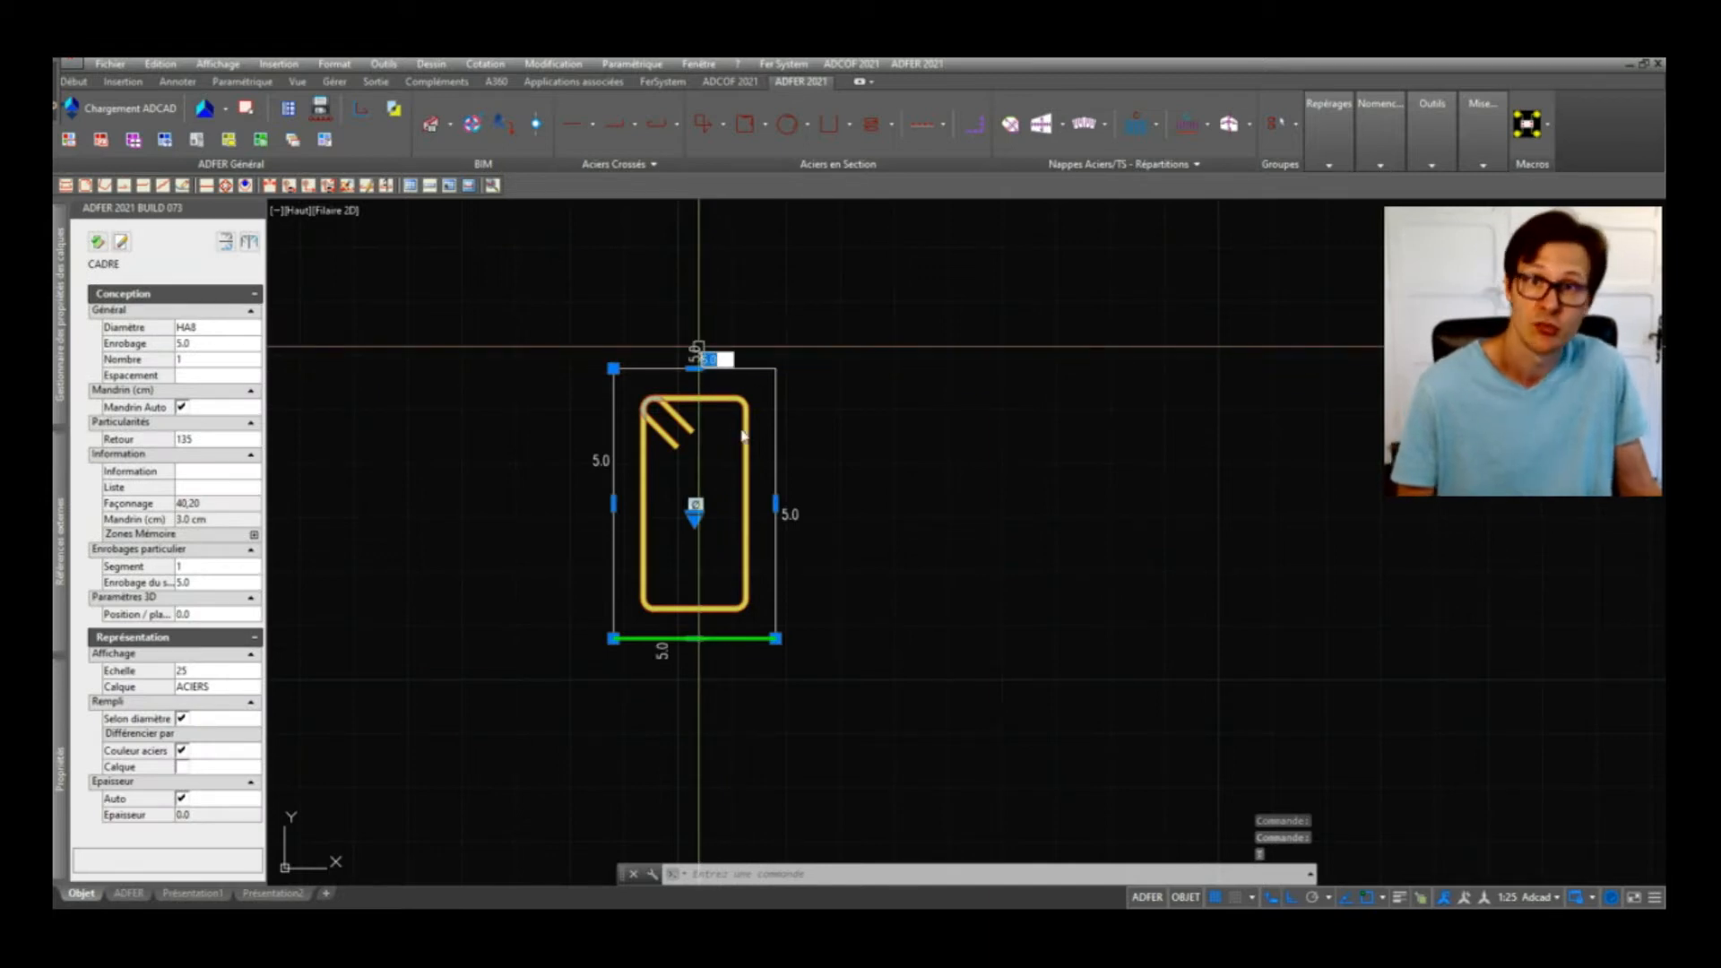
pyautogui.click(1037, 511)
pyautogui.click(965, 634)
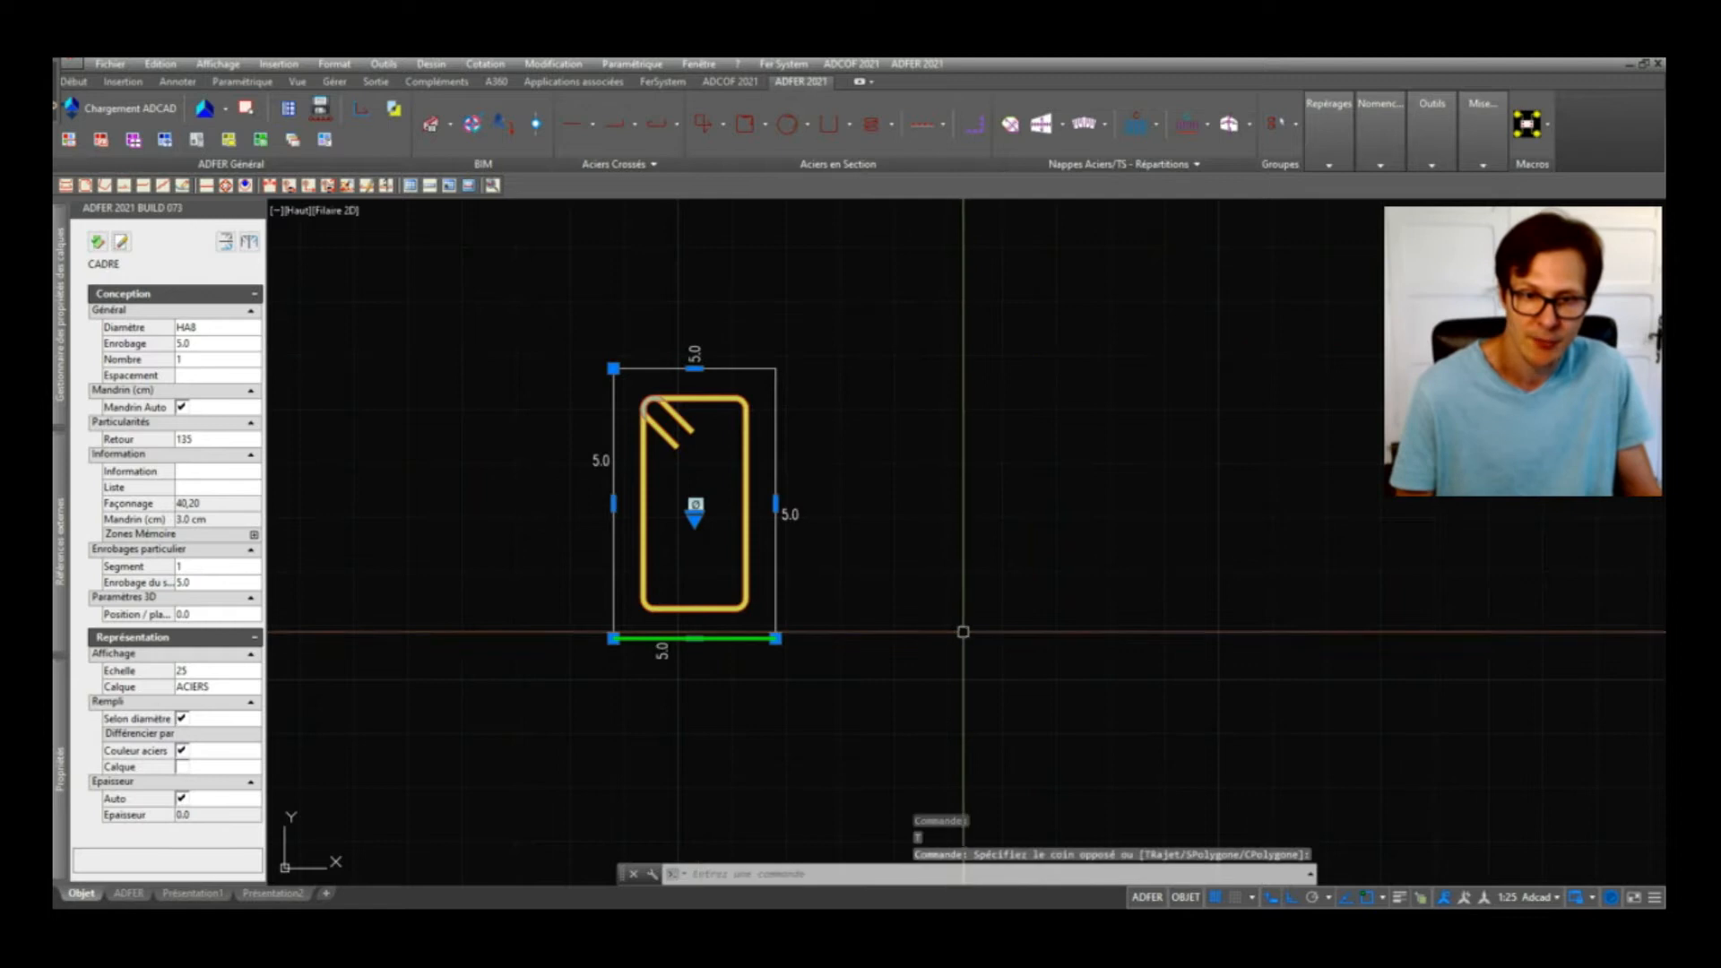
pyautogui.scroll(-2, 603, 559)
pyautogui.press('Escape')
pyautogui.click(695, 488)
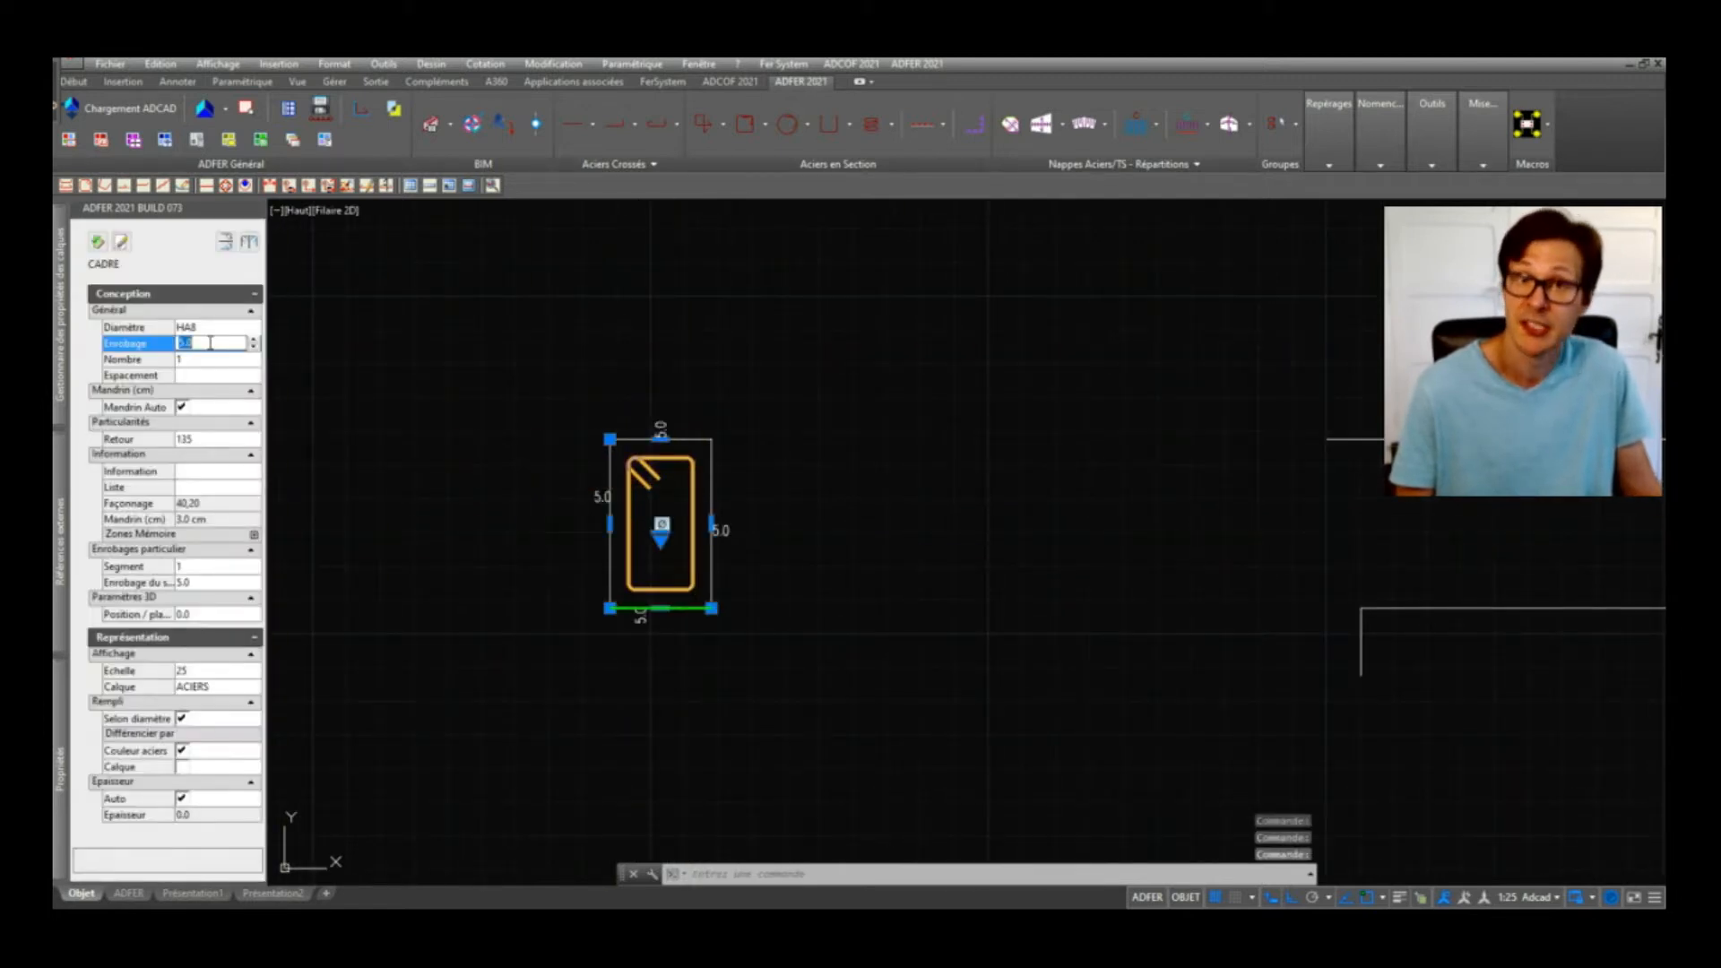
pyautogui.click(857, 362)
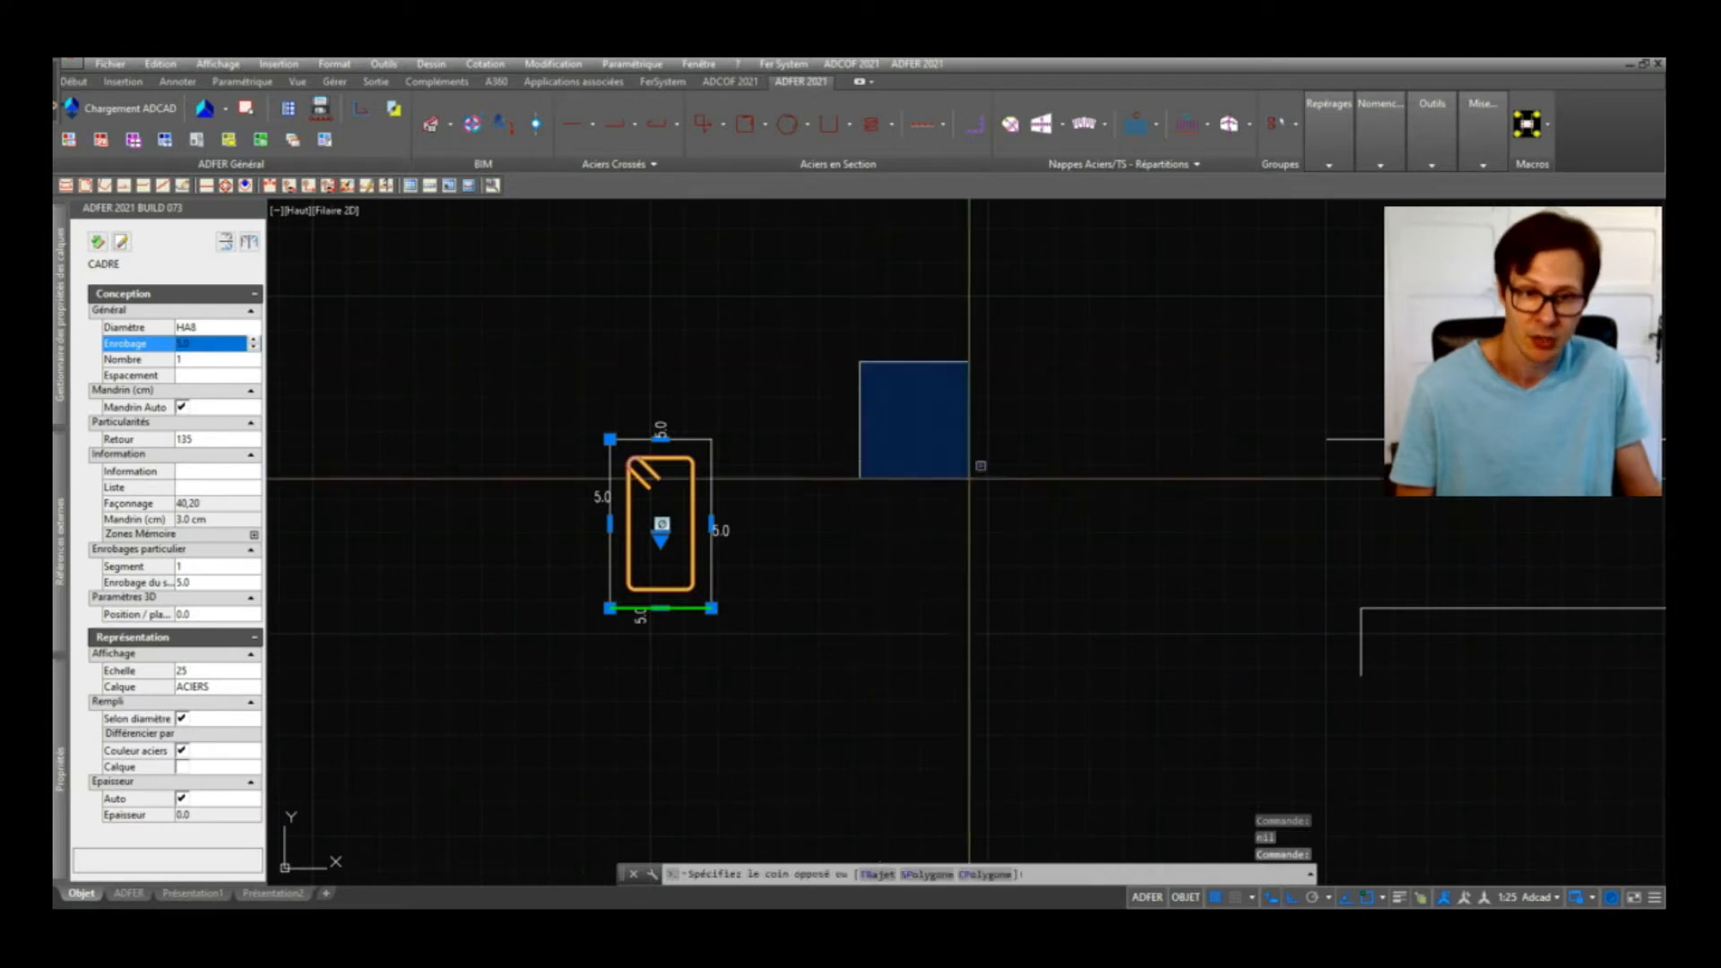
pyautogui.click(968, 469)
pyautogui.press('Escape')
# Step: Distribute HA8 bars at 20 cm spacing over the beam elevation in rectangle mode, with the dimension line placed below the beam
pyautogui.scroll(-3, 1046, 536)
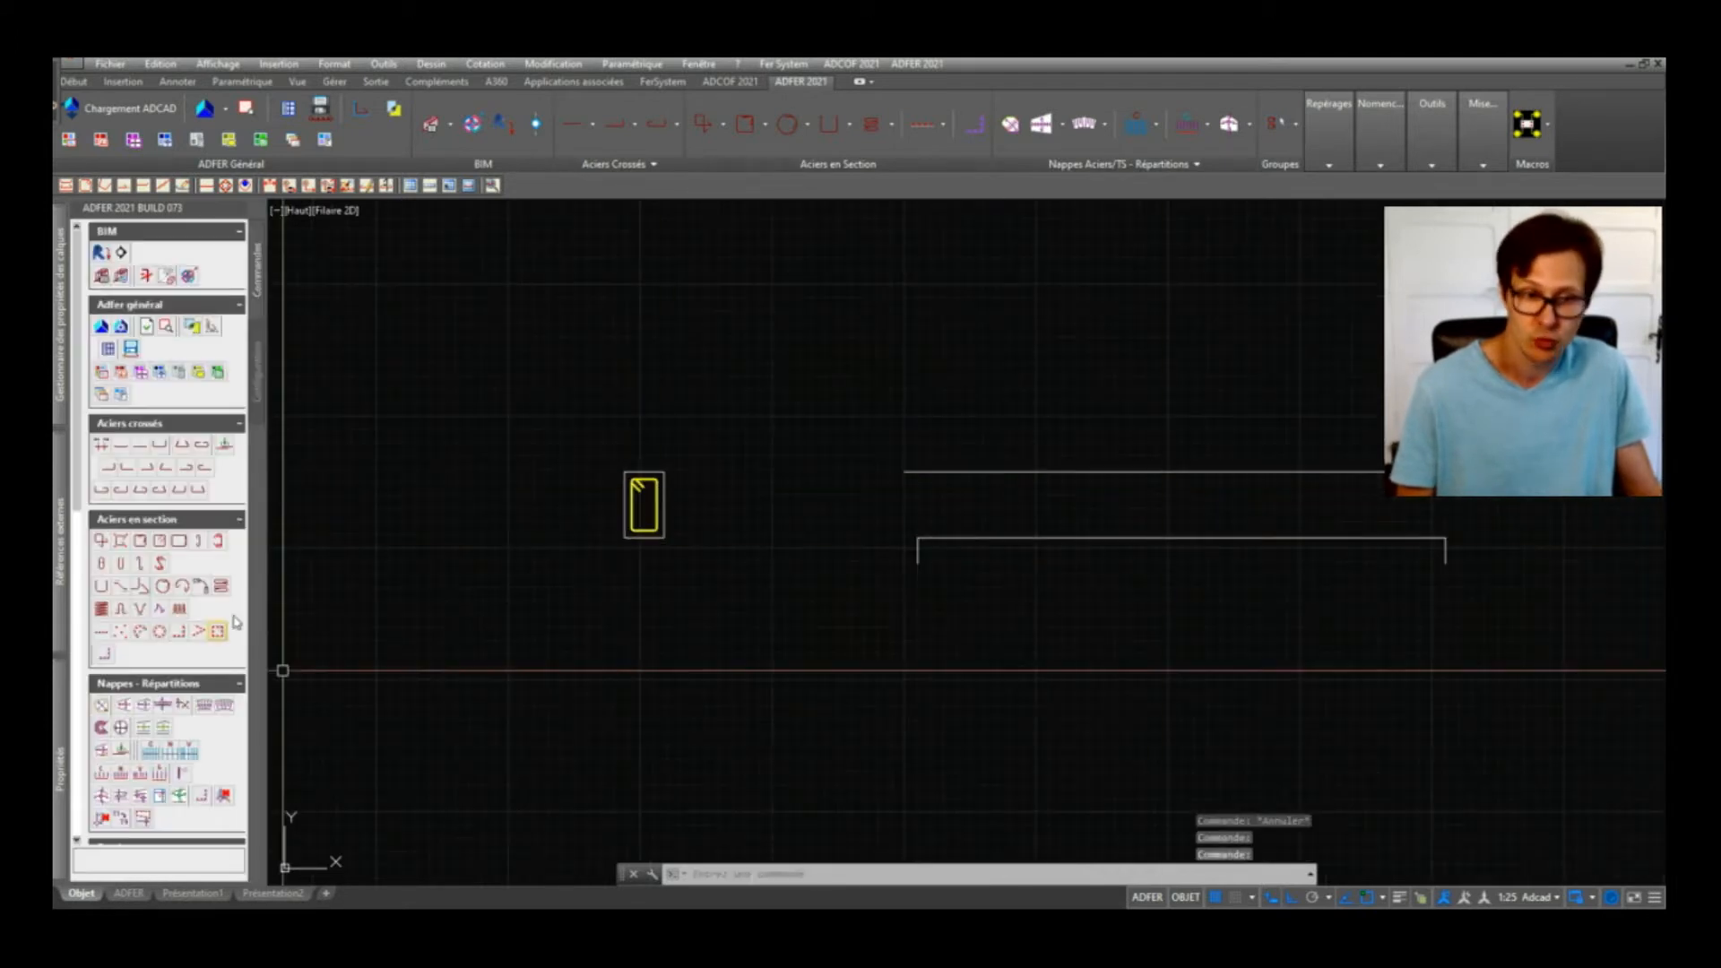
pyautogui.scroll(-2, 164, 630)
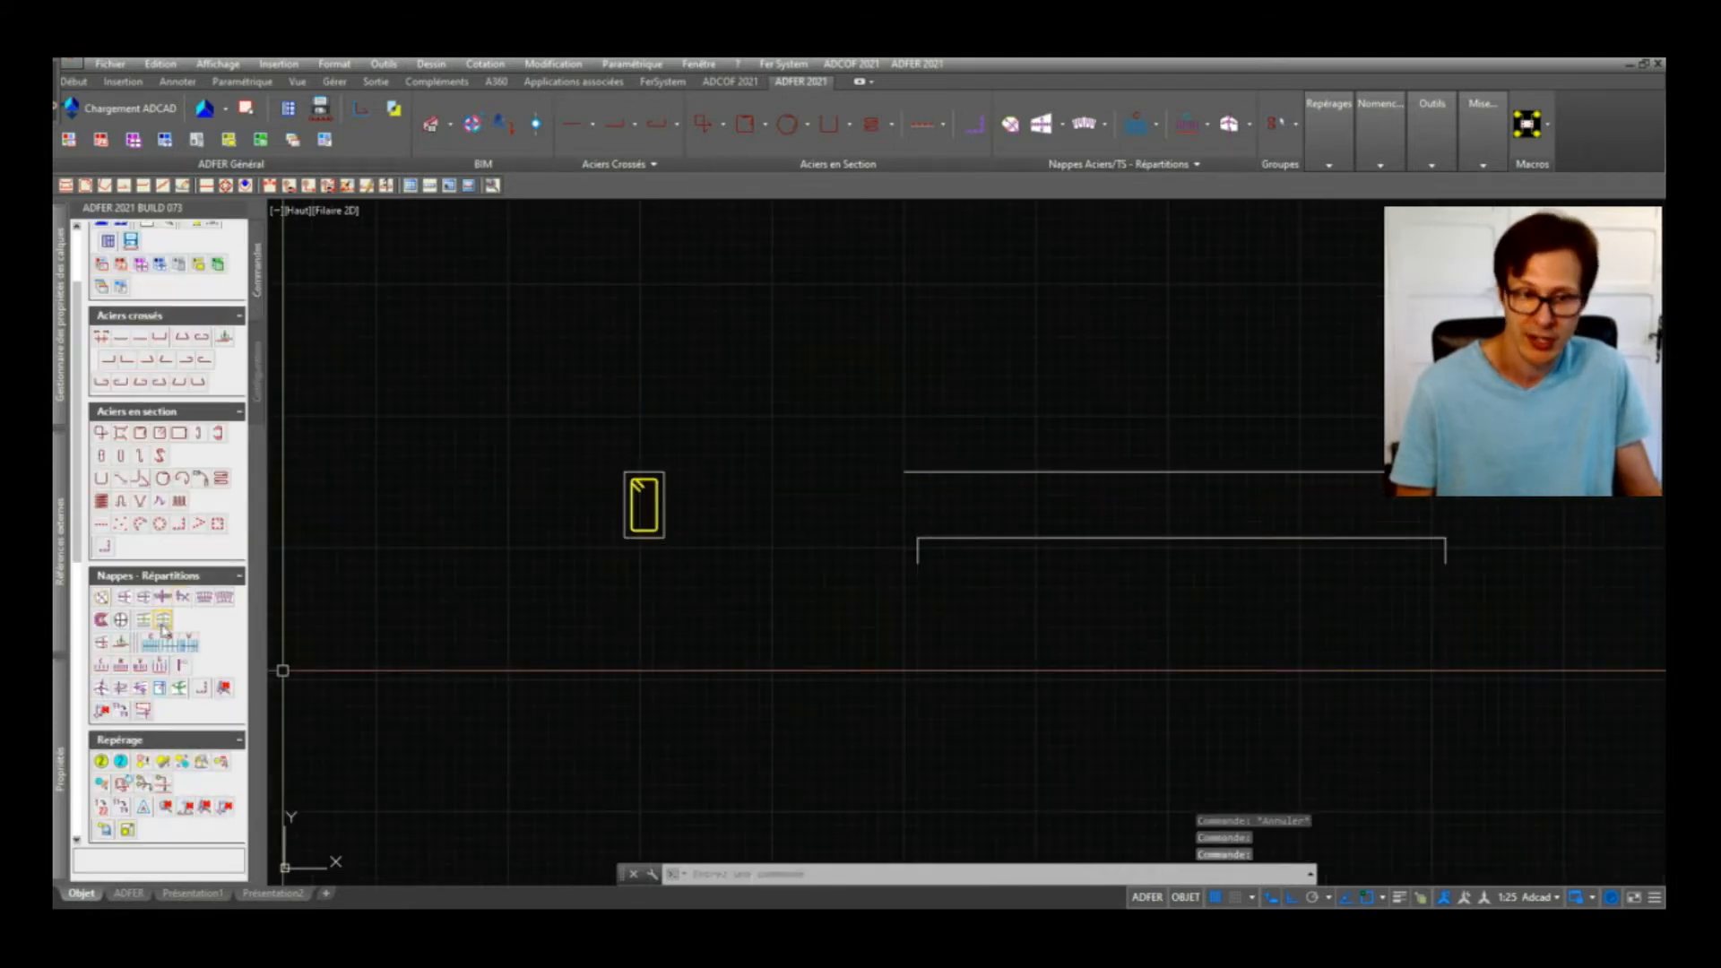
pyautogui.click(102, 666)
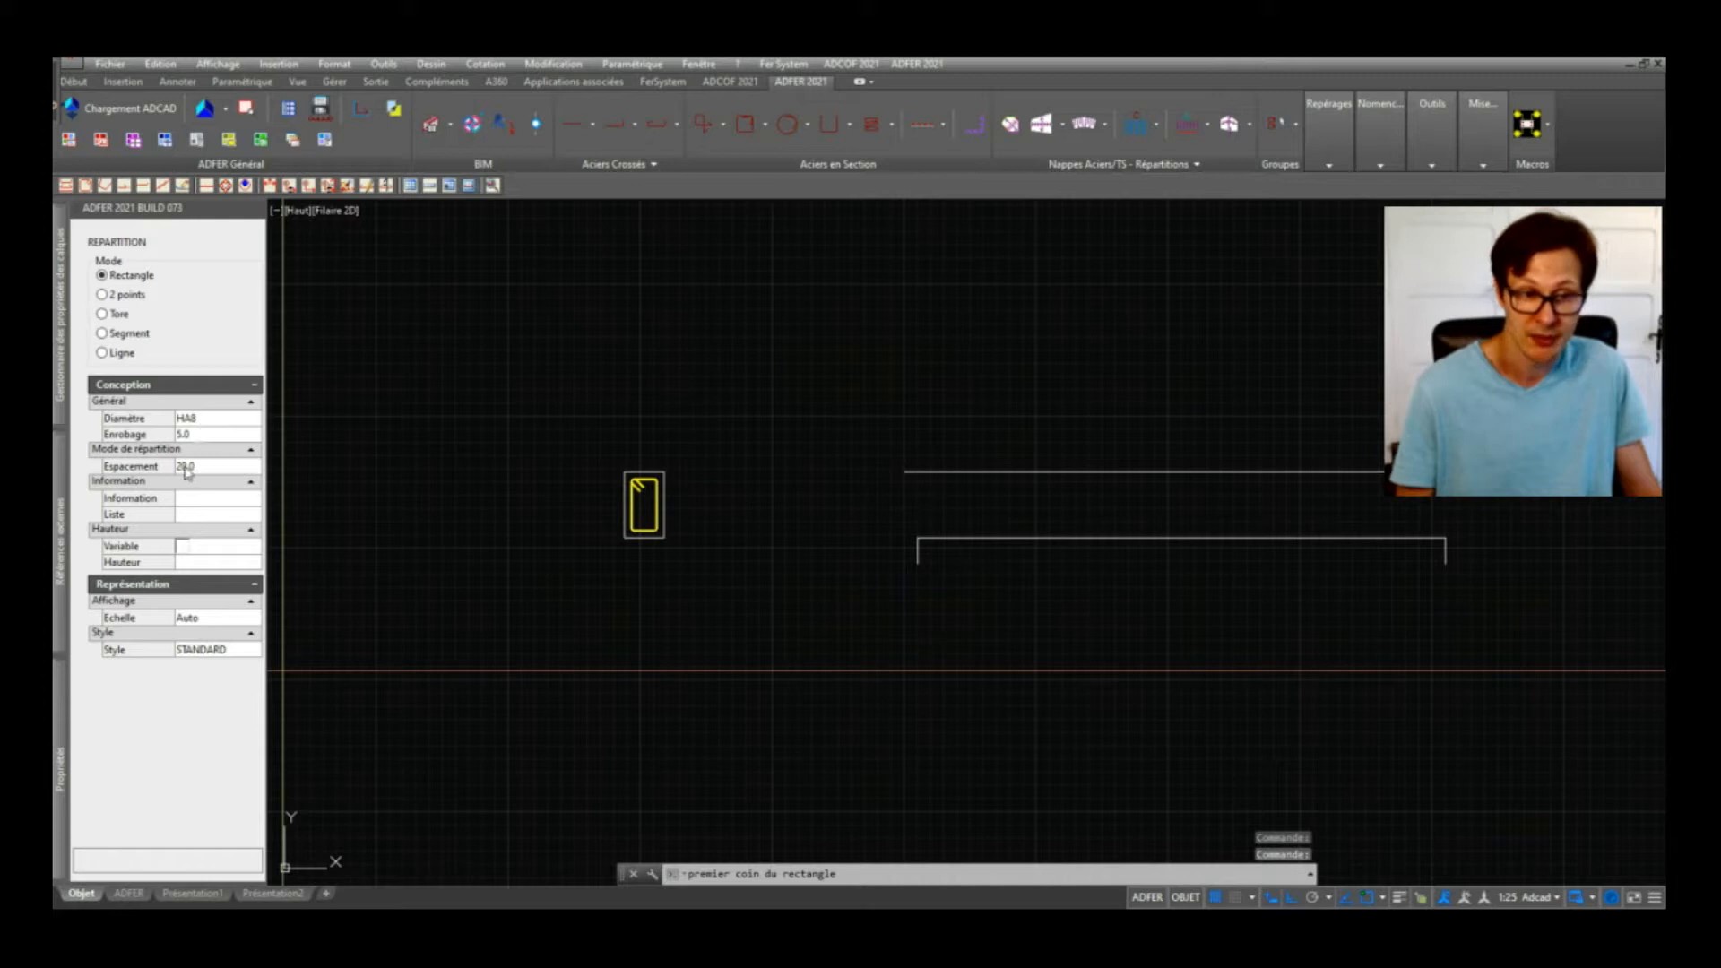
pyautogui.click(917, 529)
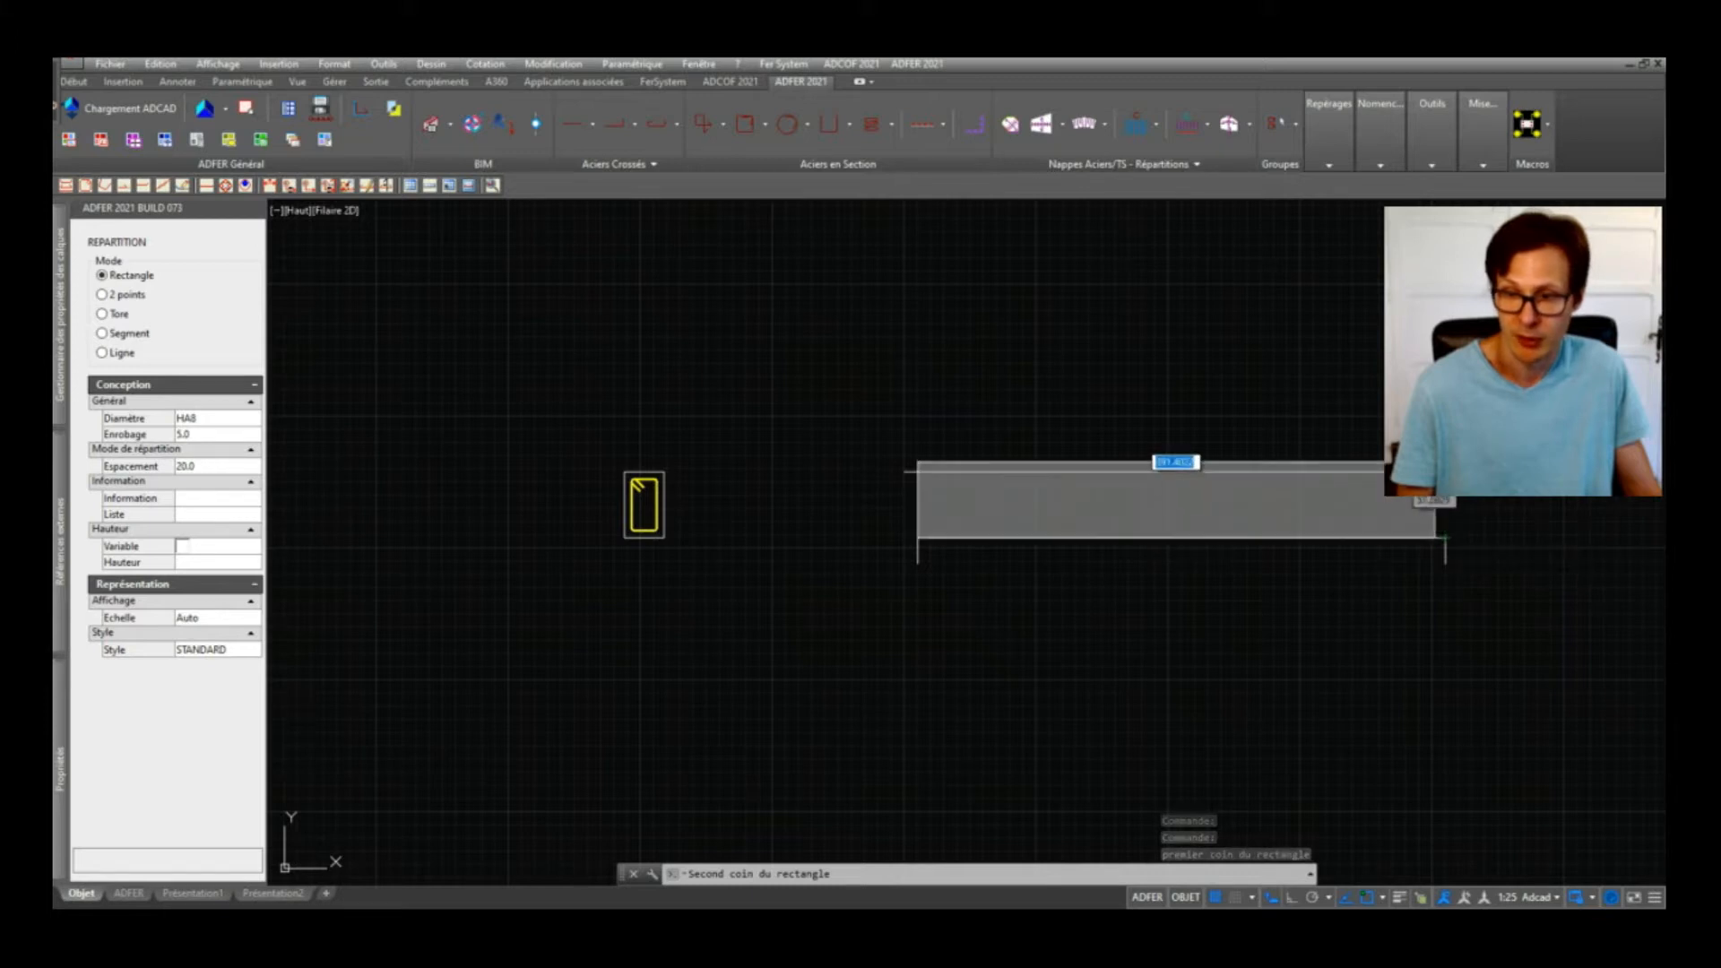
pyautogui.click(1445, 471)
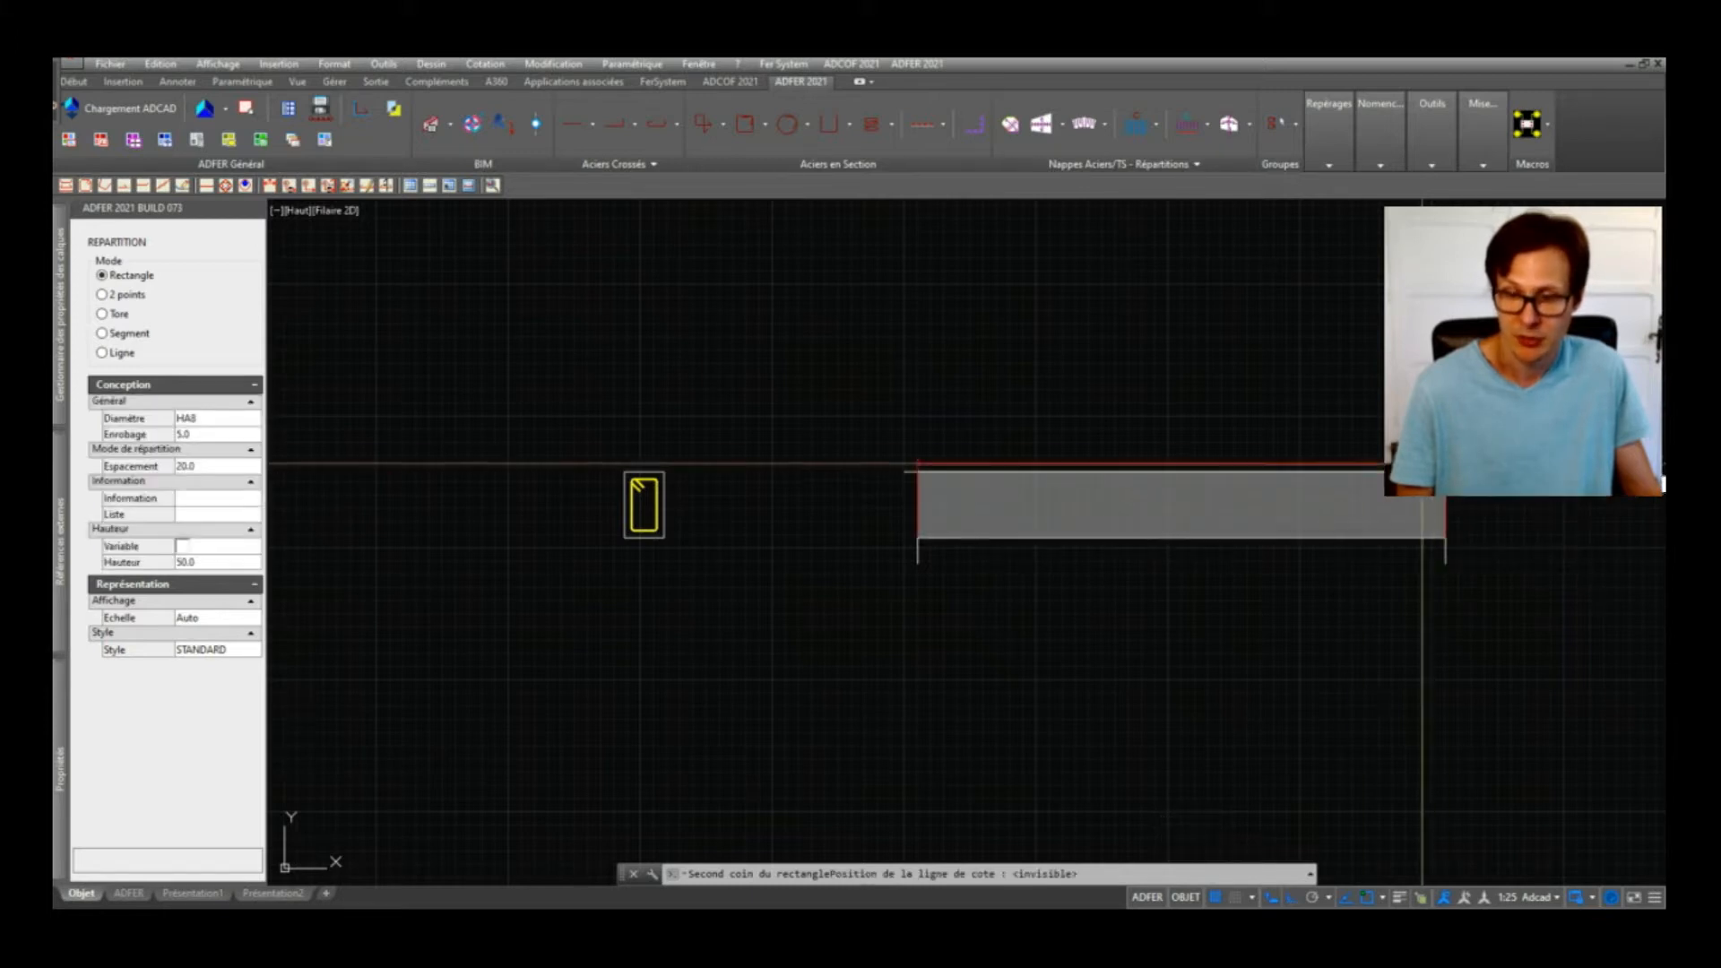
pyautogui.click(1349, 583)
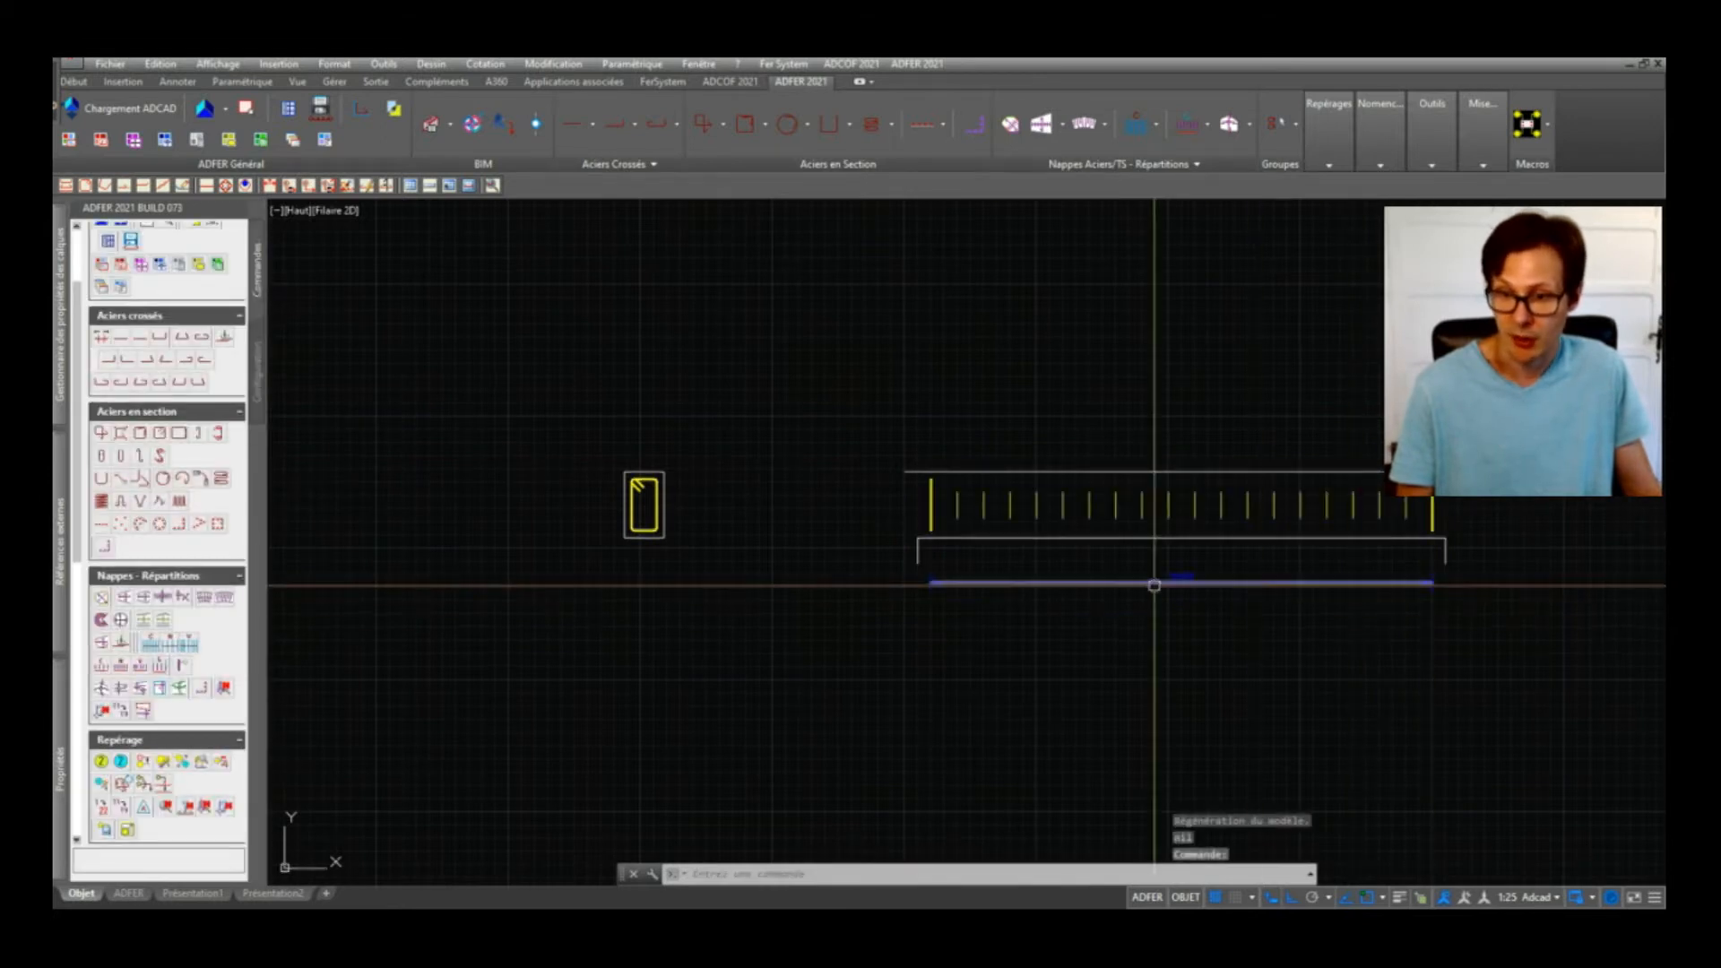
# Step: Examine the bar distribution on the elevation, including its spacing label, end bar and parameters
pyautogui.scroll(5, 1153, 586)
pyautogui.scroll(-3, 852, 582)
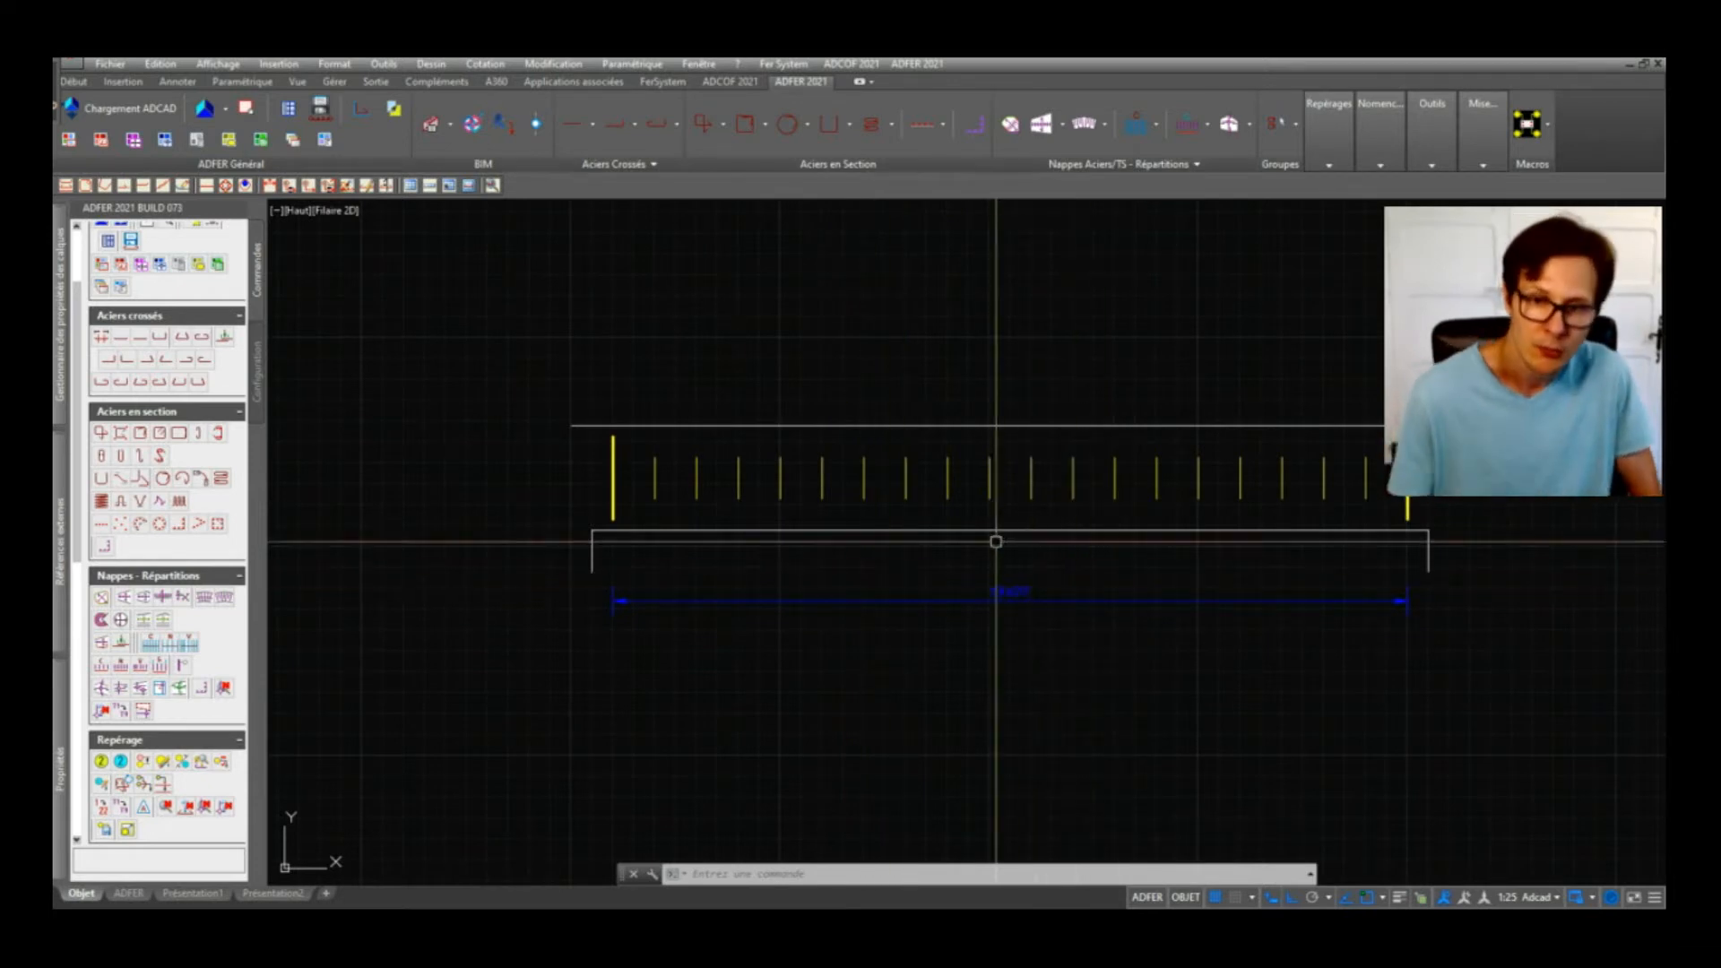
pyautogui.scroll(-2, 1141, 539)
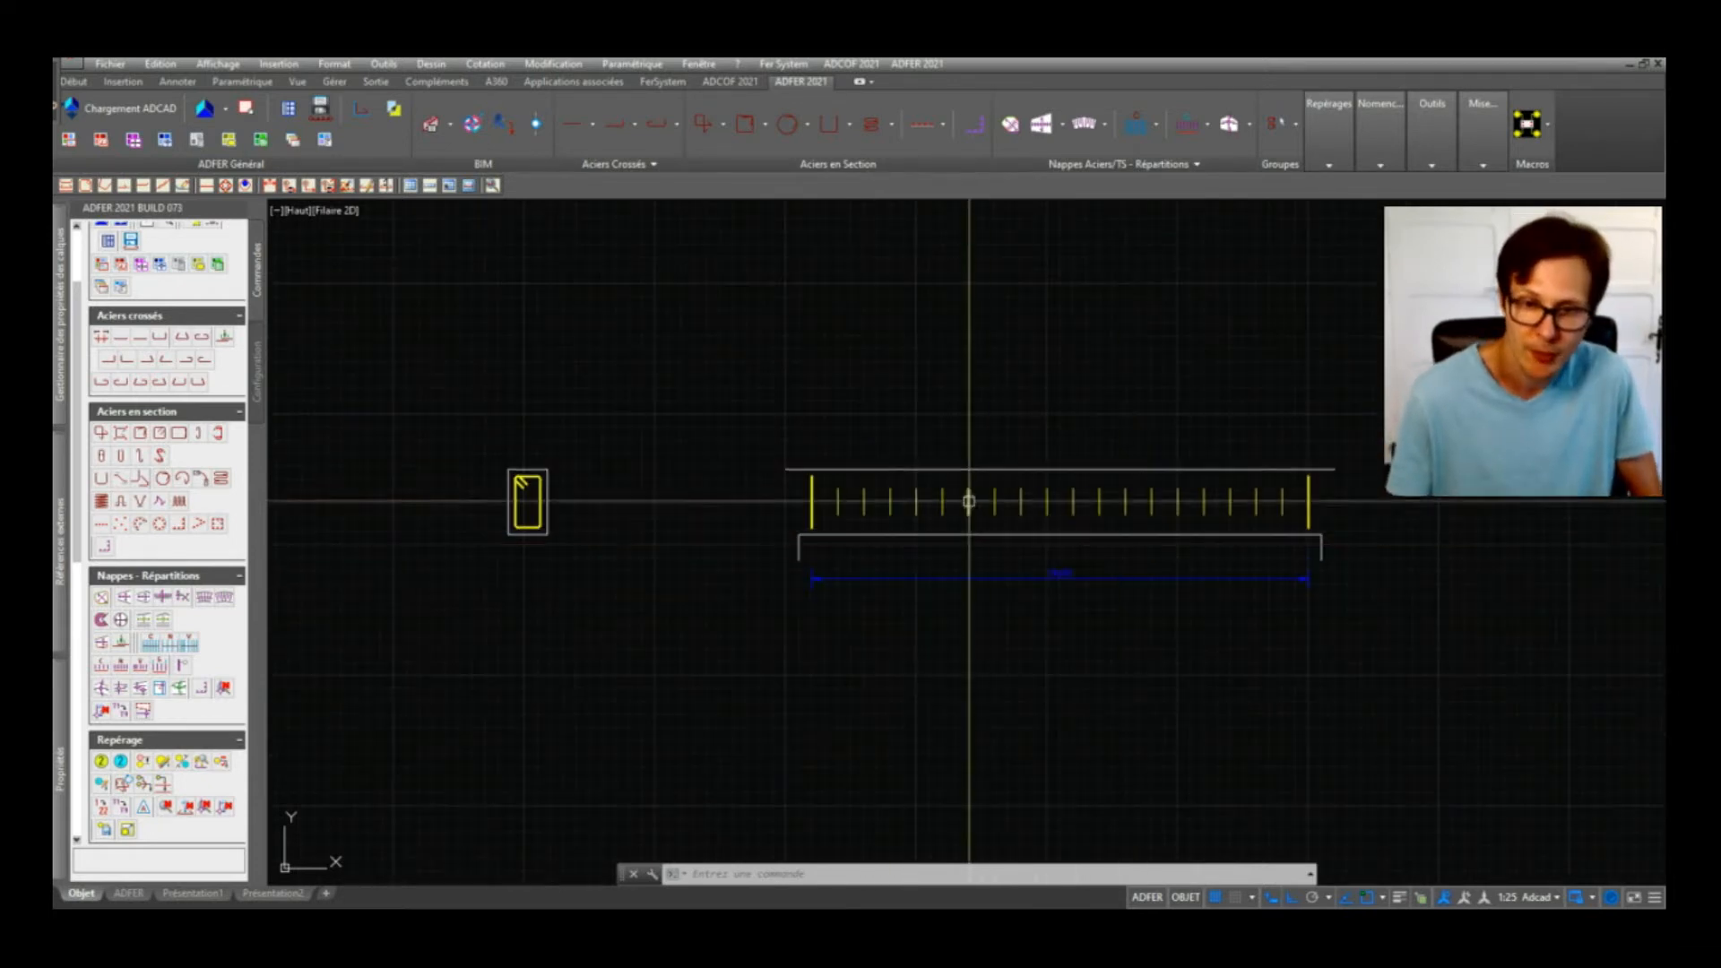
pyautogui.click(815, 488)
pyautogui.scroll(2, 814, 482)
pyautogui.scroll(2, 812, 474)
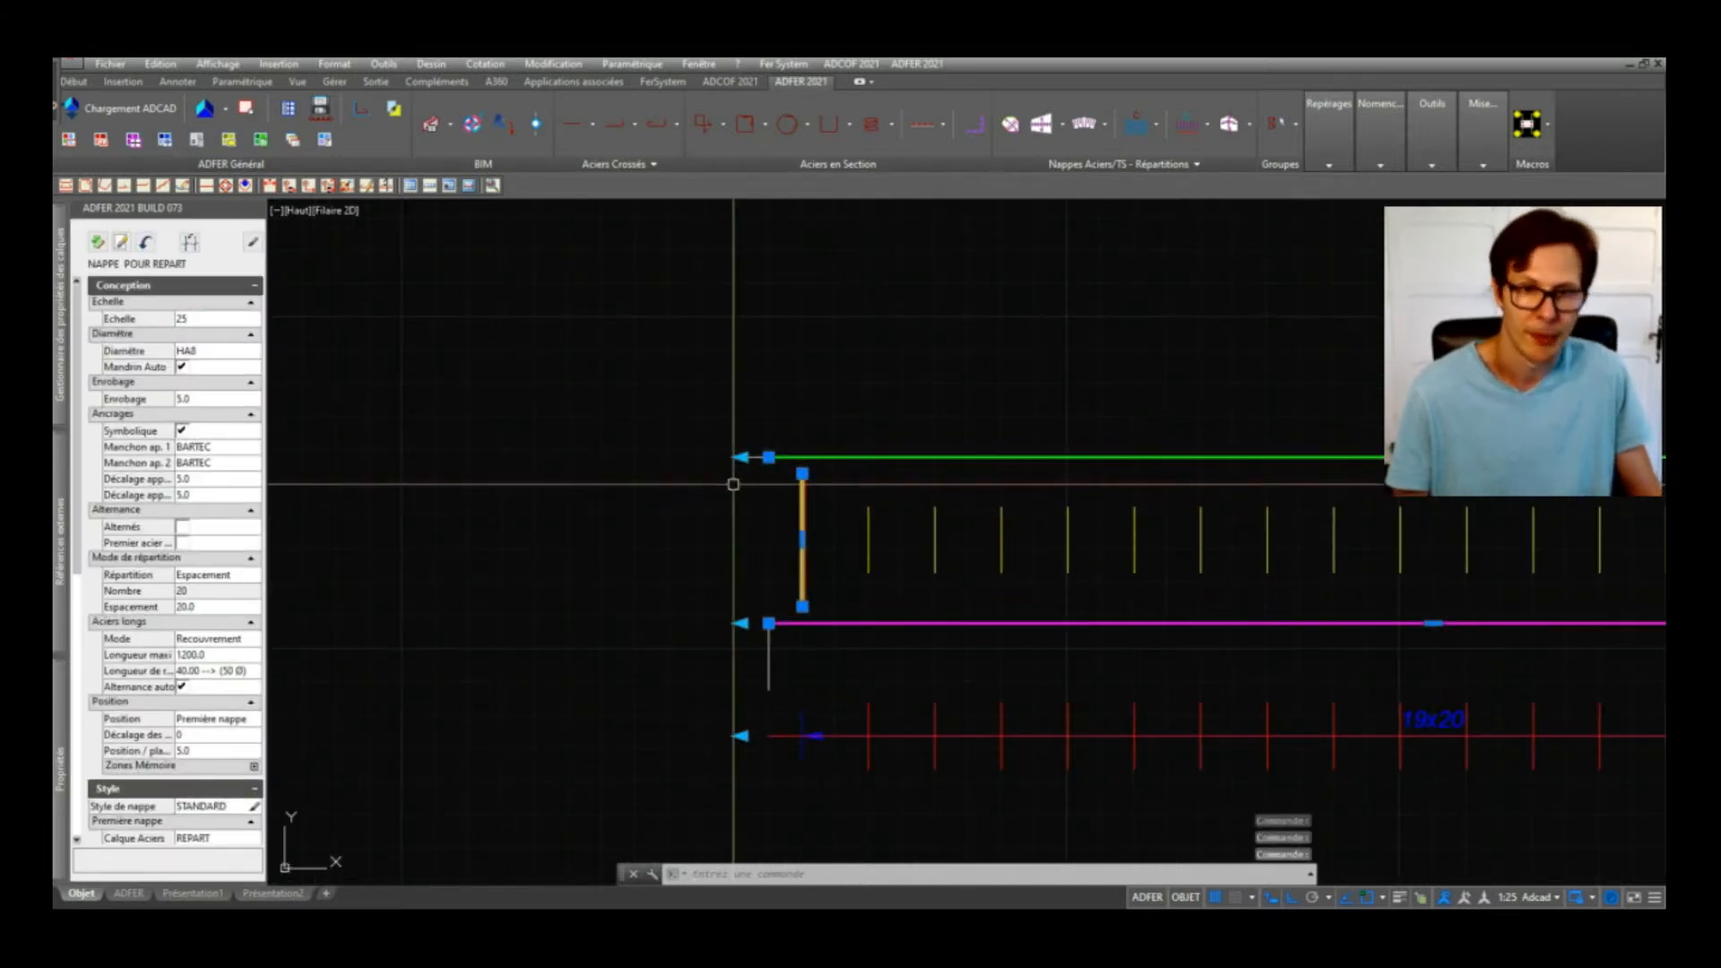
pyautogui.press('Escape')
pyautogui.scroll(-5, 893, 488)
pyautogui.scroll(2, 707, 494)
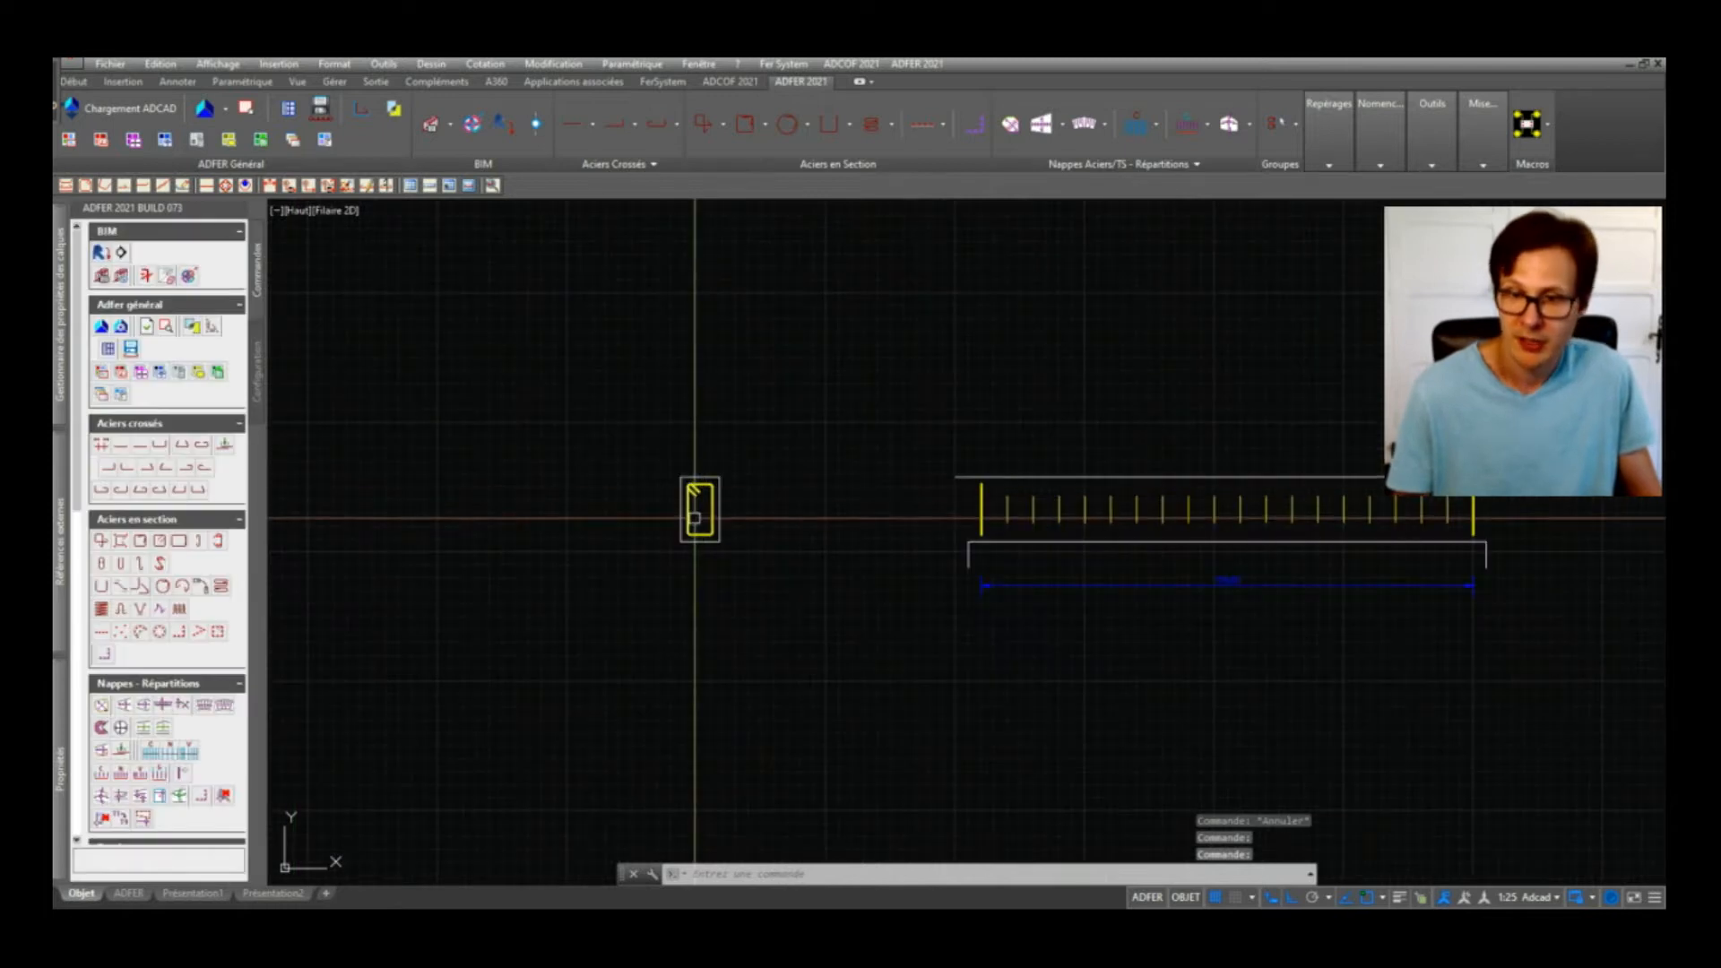
# Step: Set the bar visibility of the elevation's distribution to Tous and apply the change
pyautogui.moveTo(1487, 510); pyautogui.dragTo(1314, 534, button='middle')
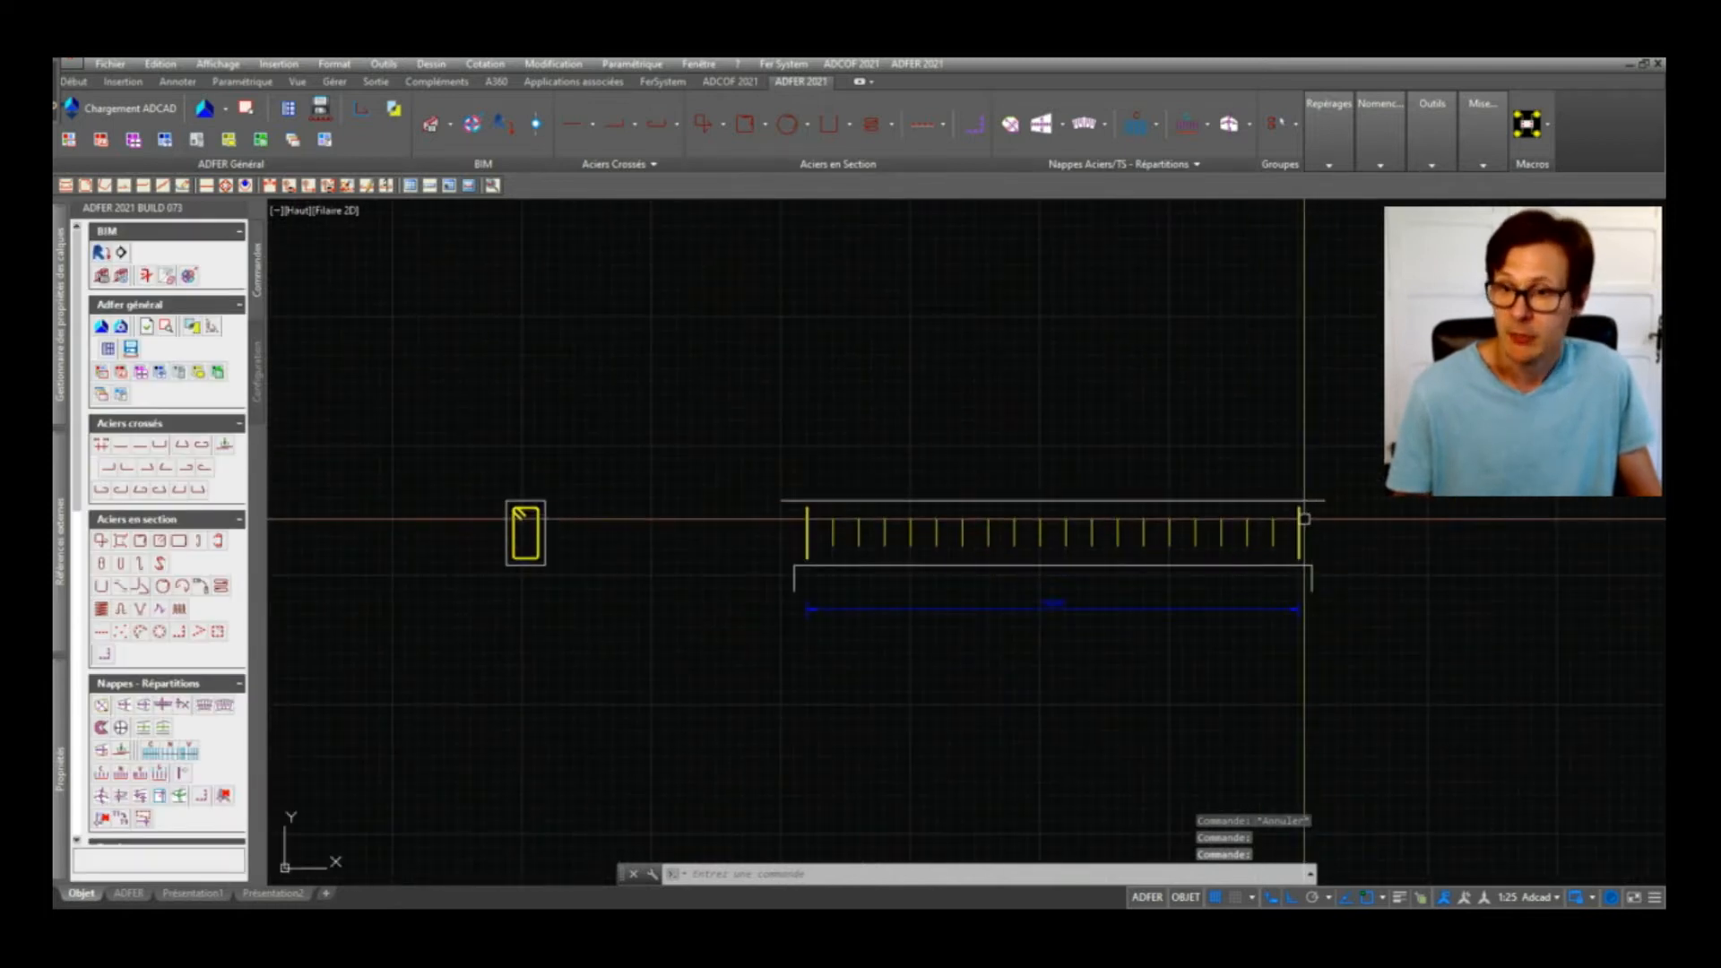
pyautogui.click(1301, 518)
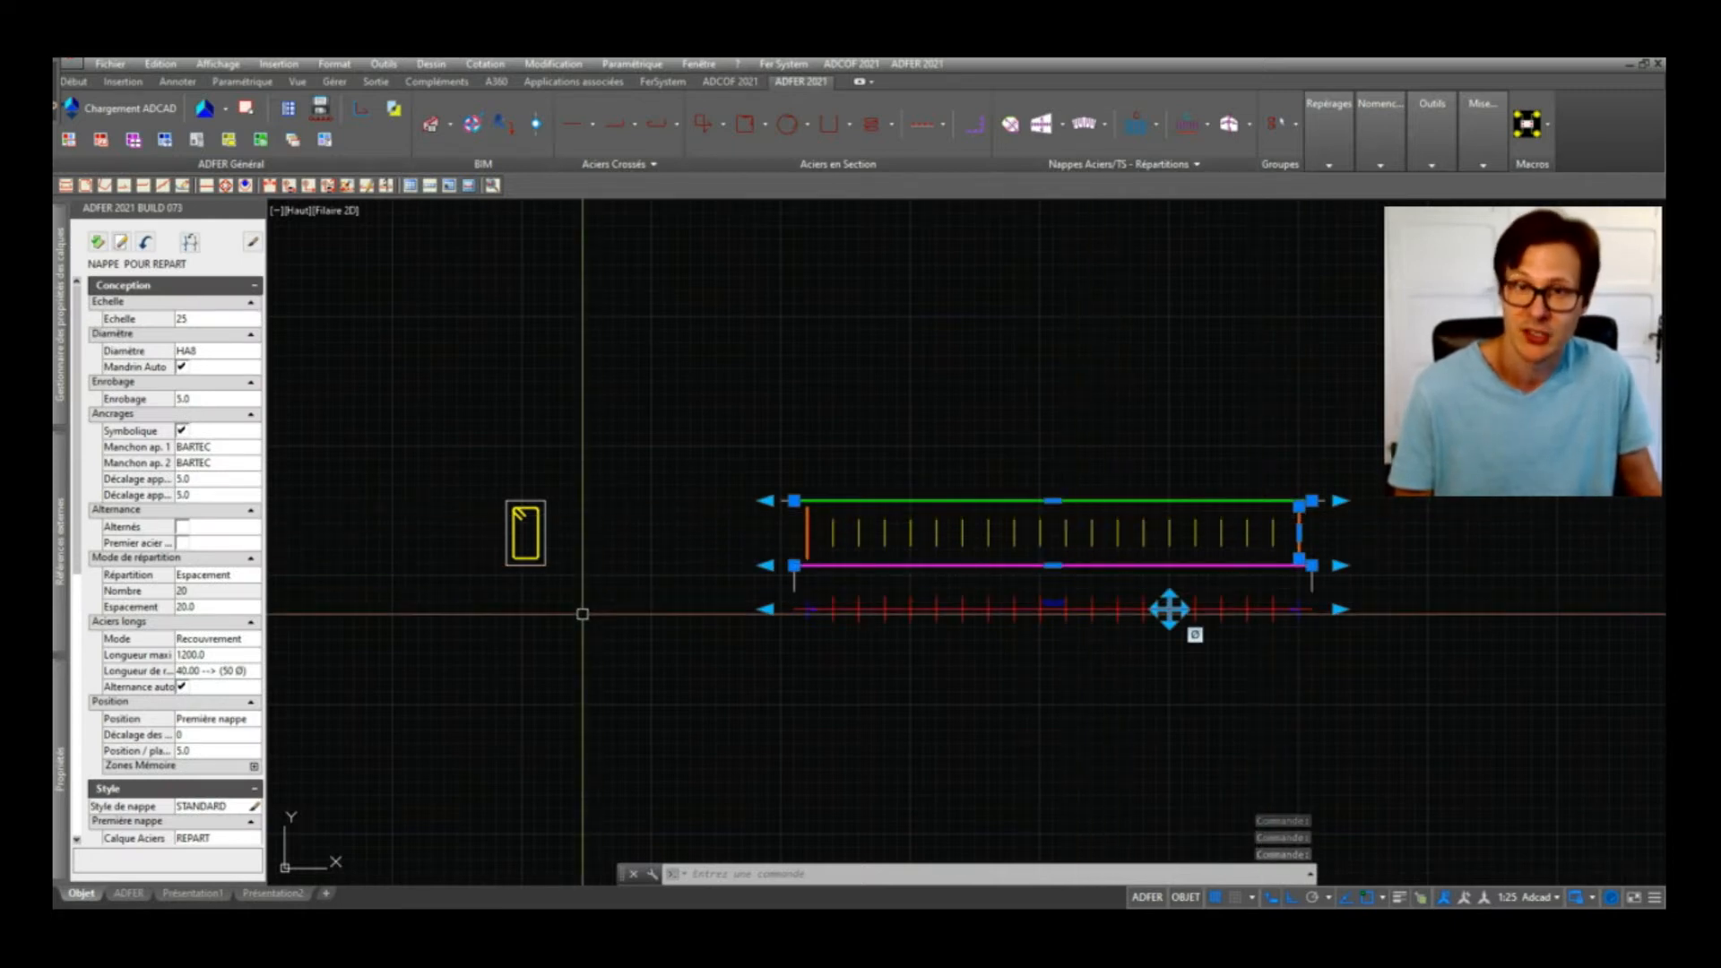
pyautogui.scroll(-3, 179, 666)
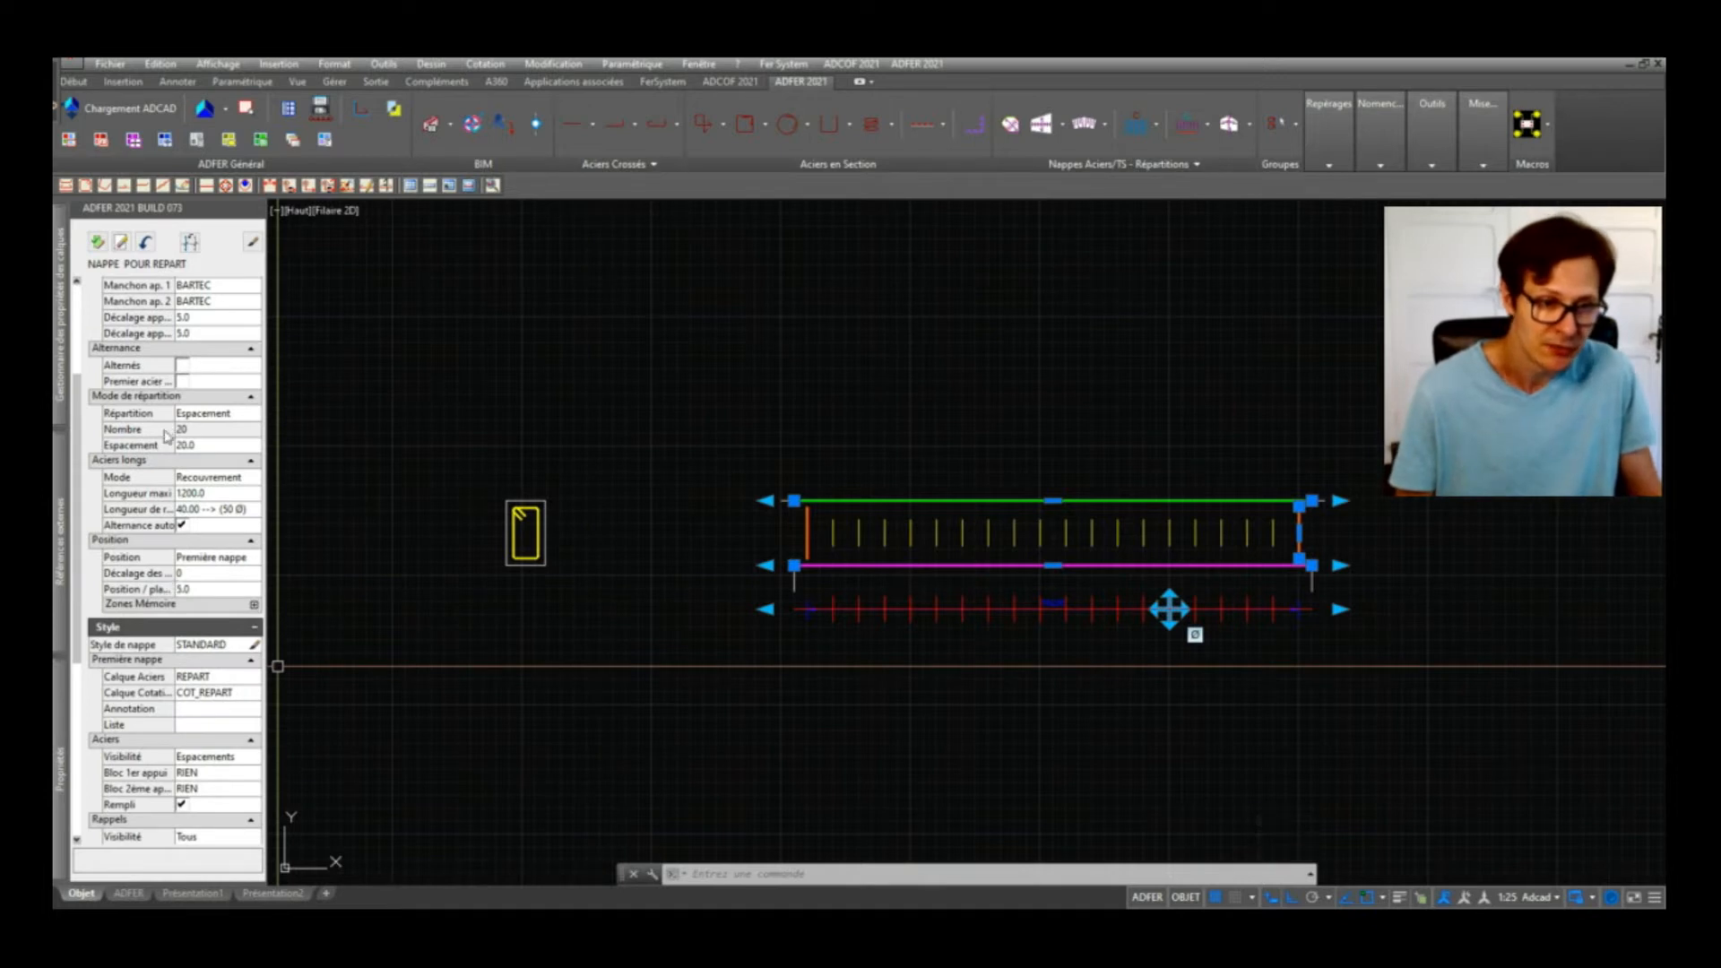
pyautogui.scroll(-2, 167, 436)
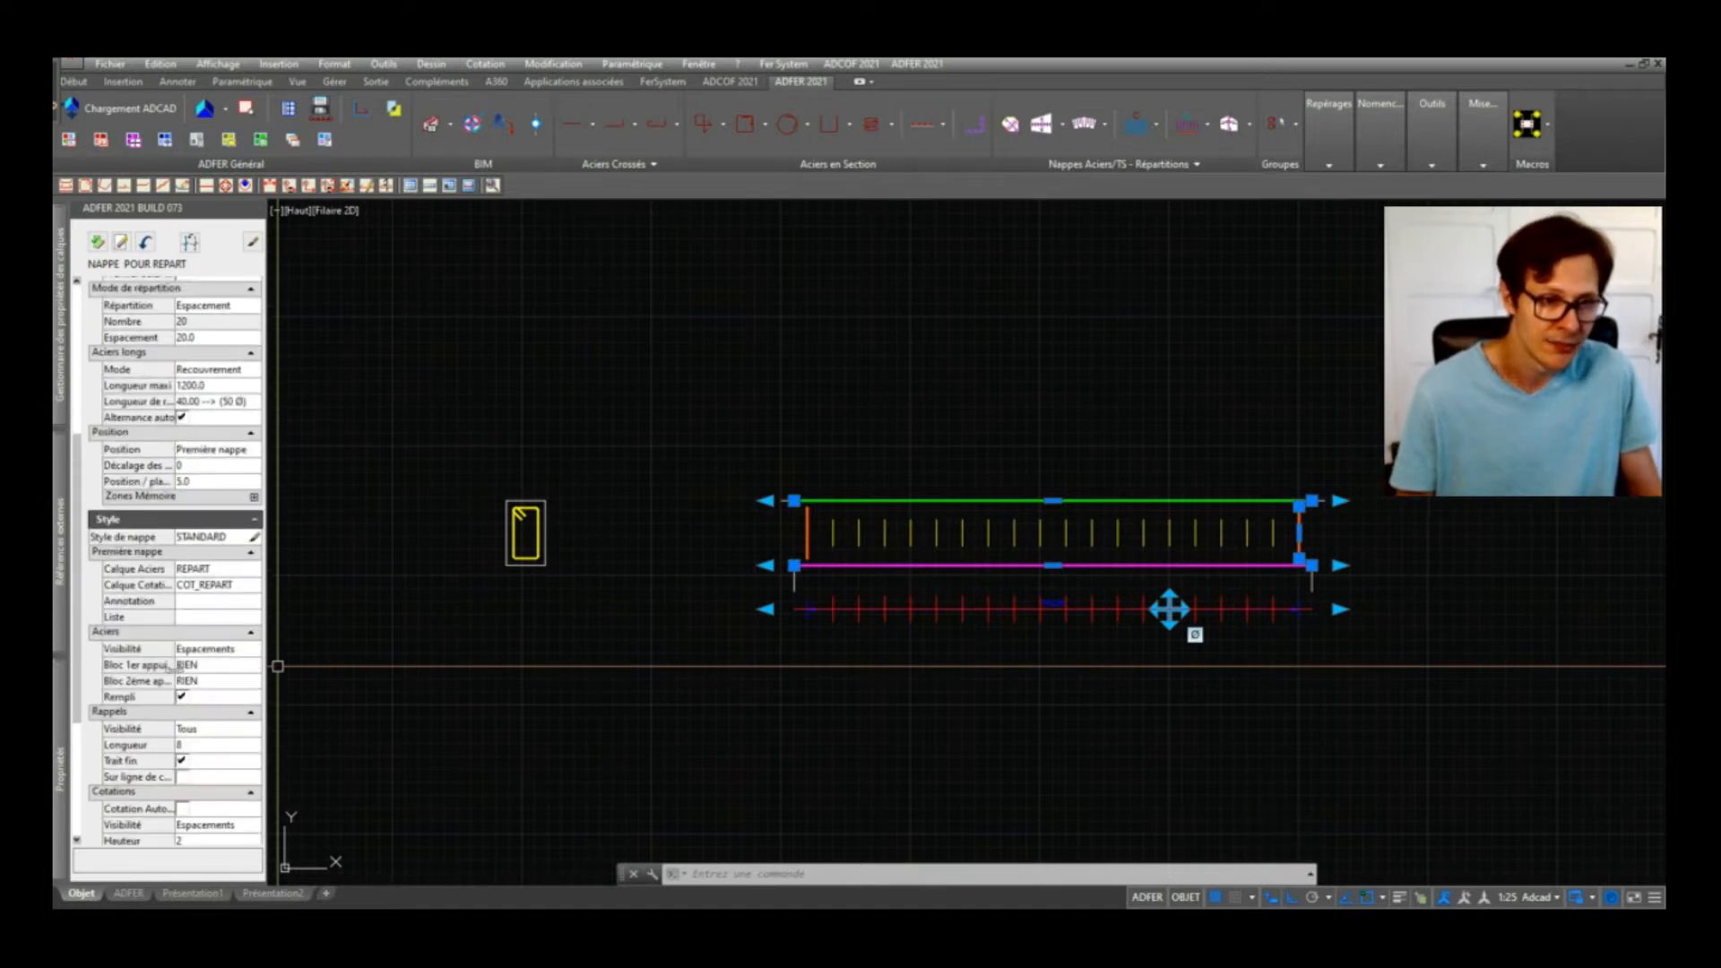
pyautogui.click(213, 650)
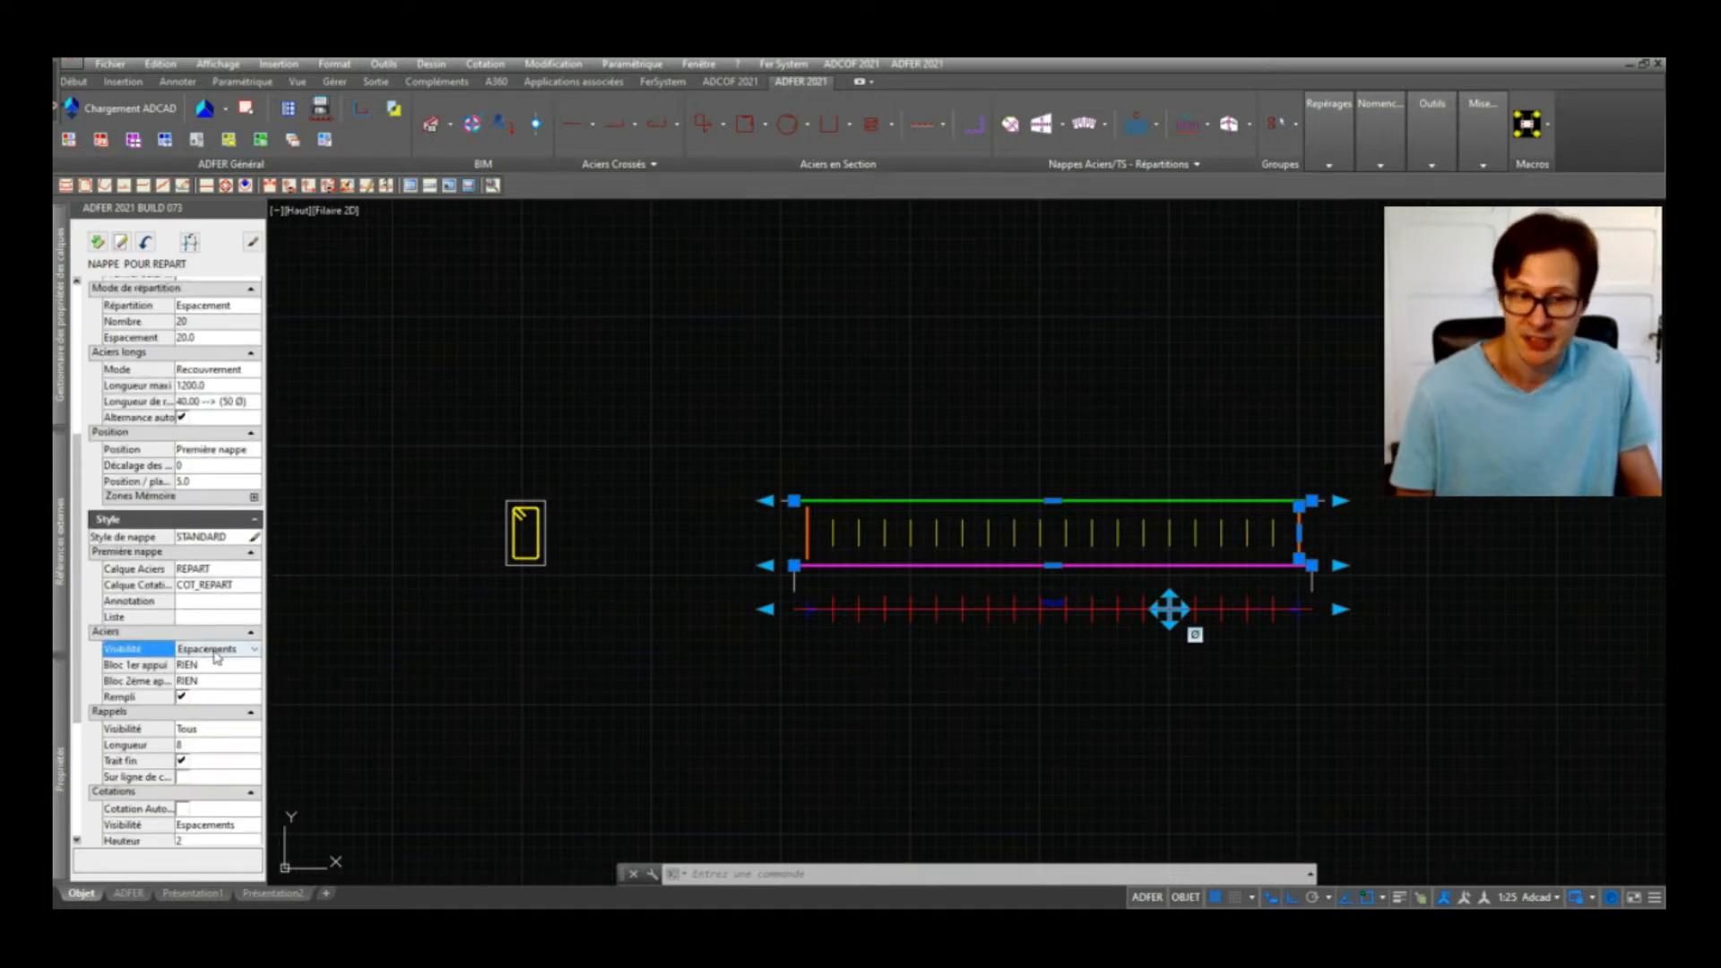
pyautogui.click(215, 651)
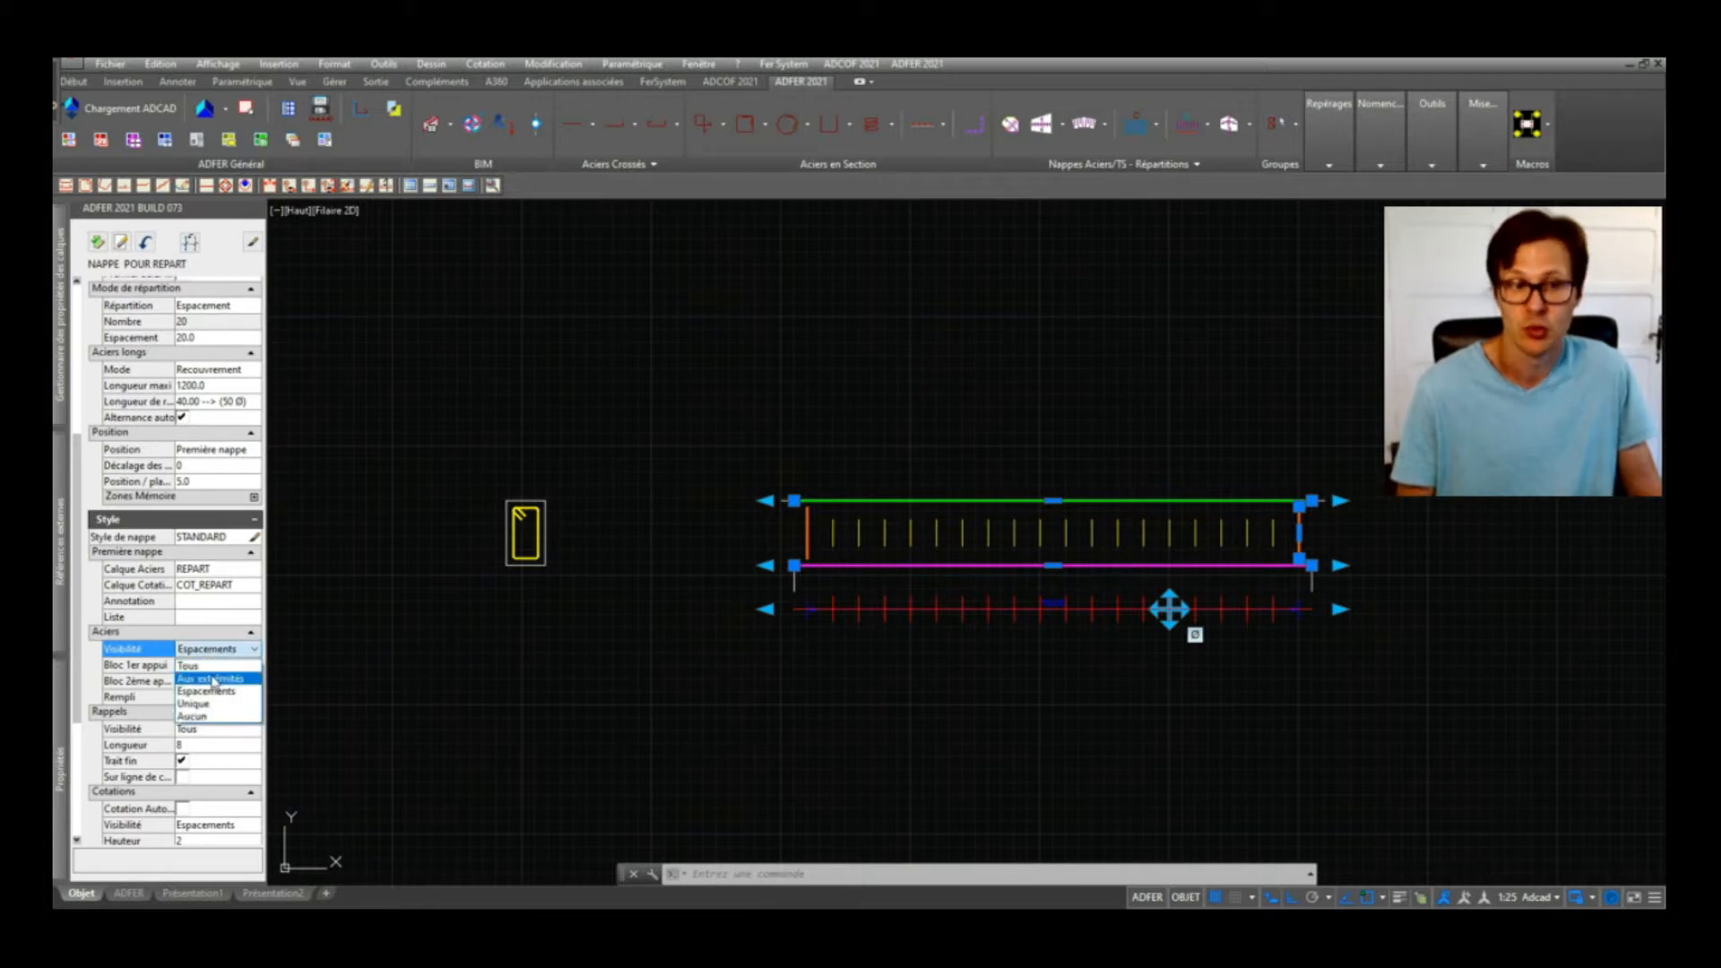
pyautogui.click(208, 666)
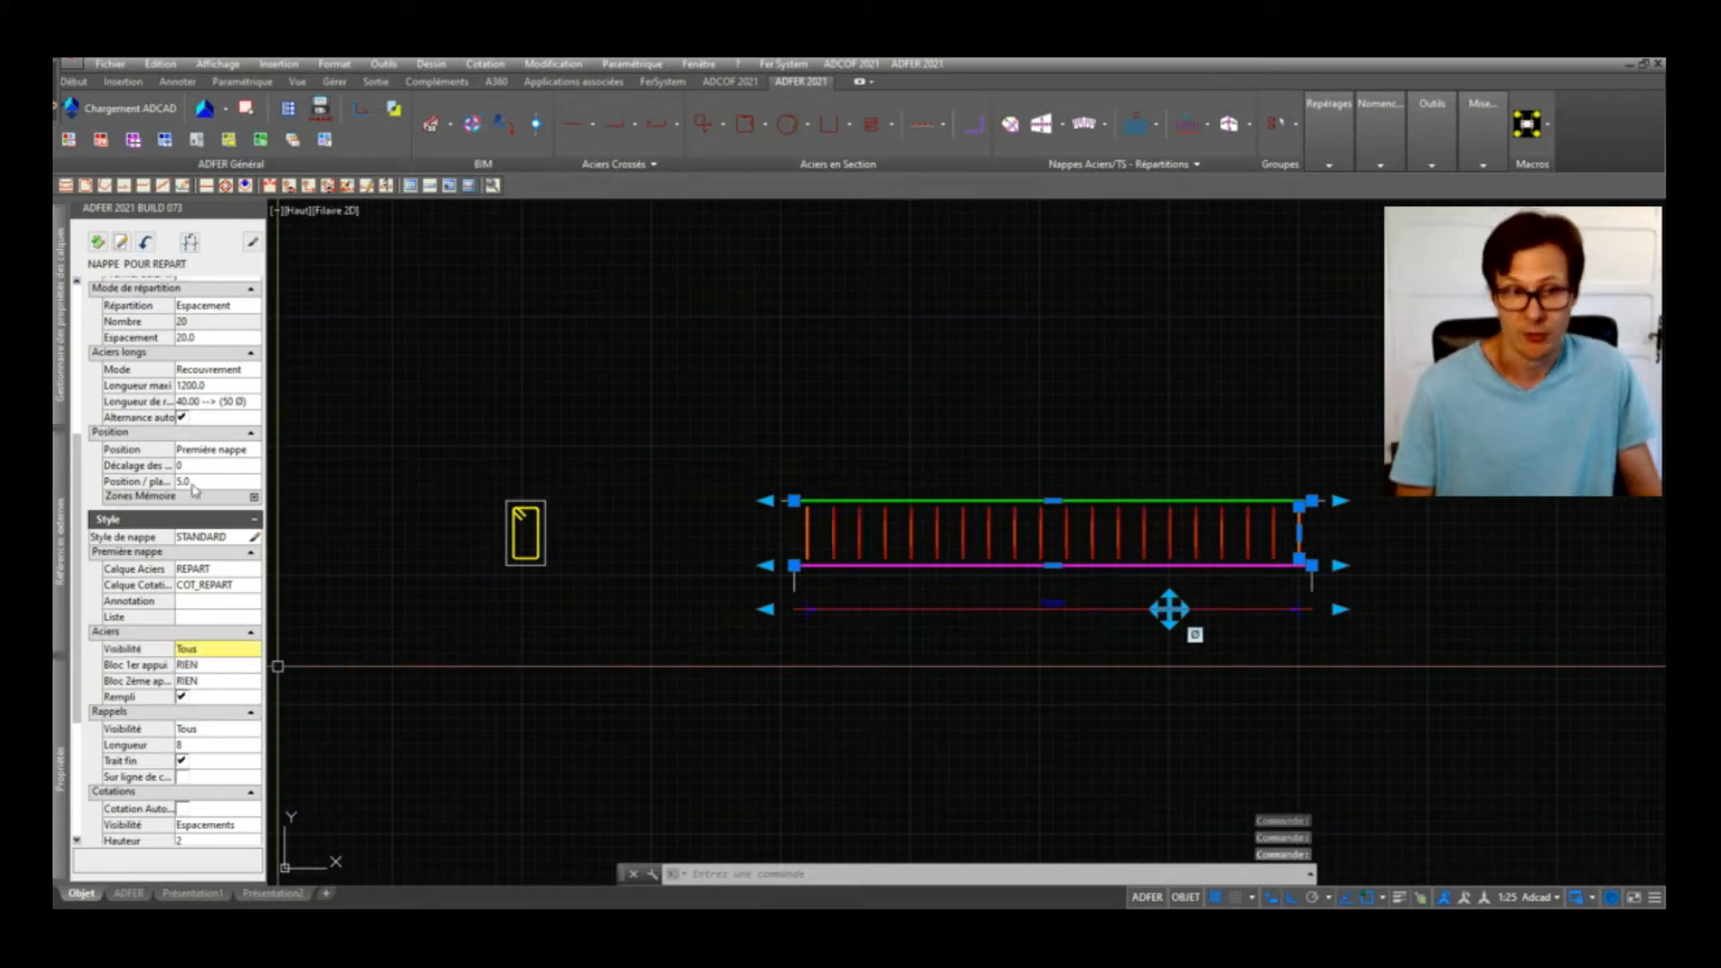
pyautogui.click(98, 243)
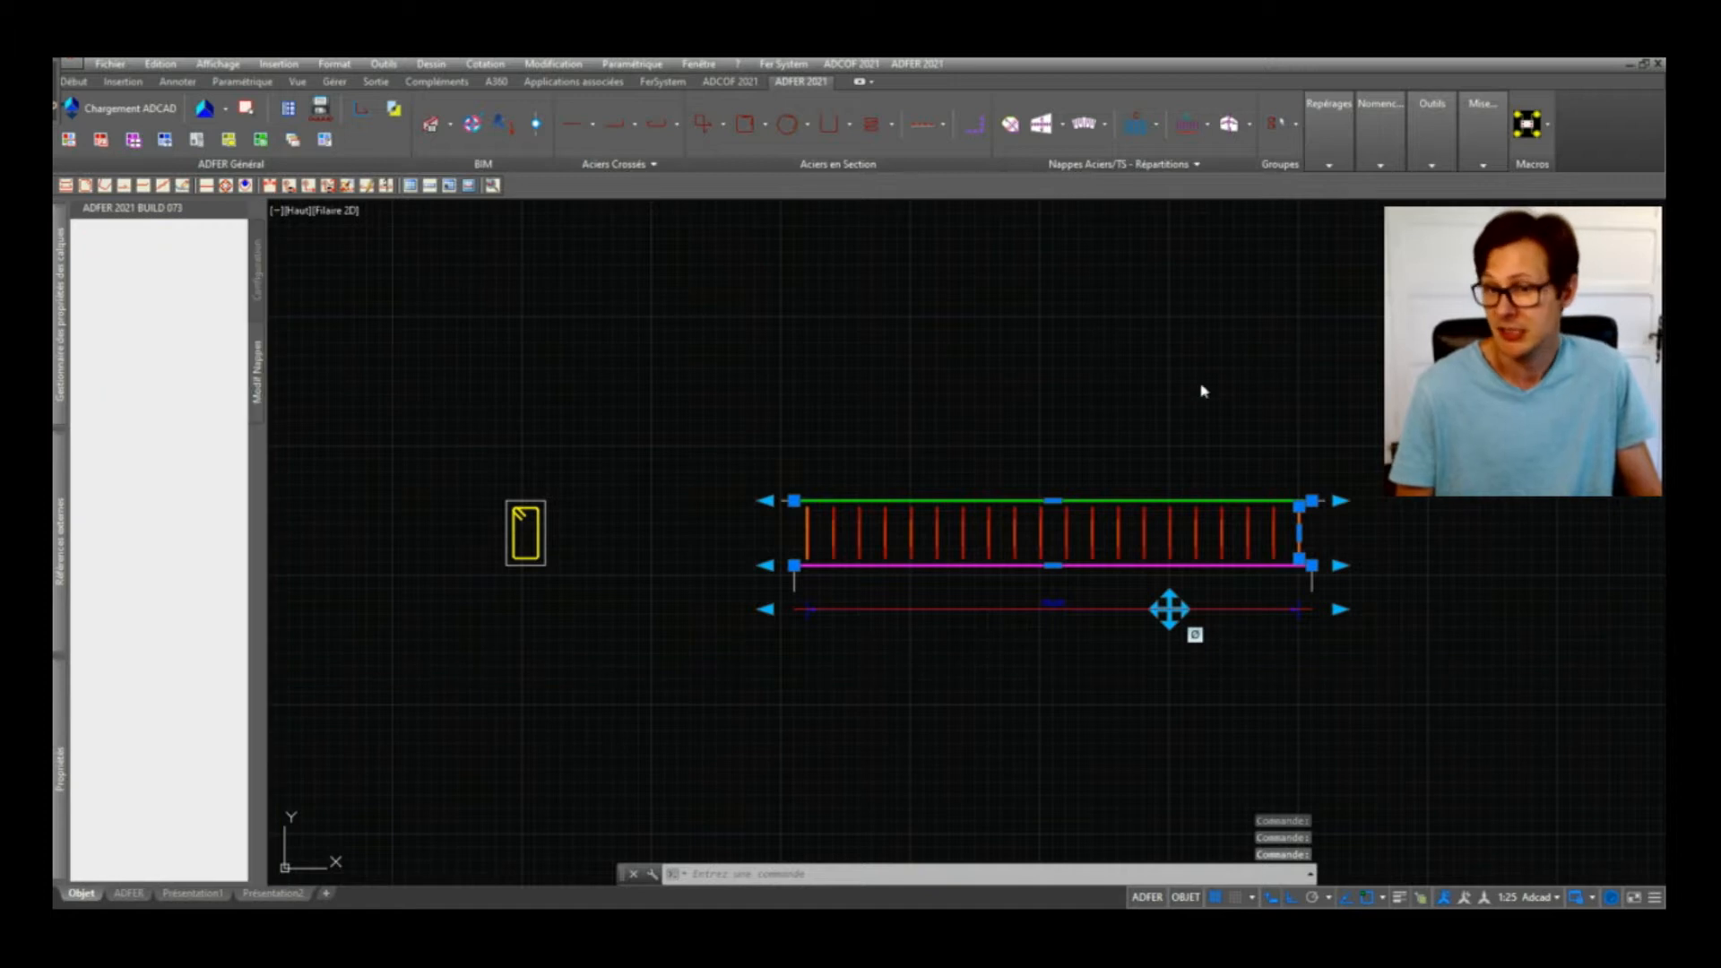
pyautogui.press('Escape')
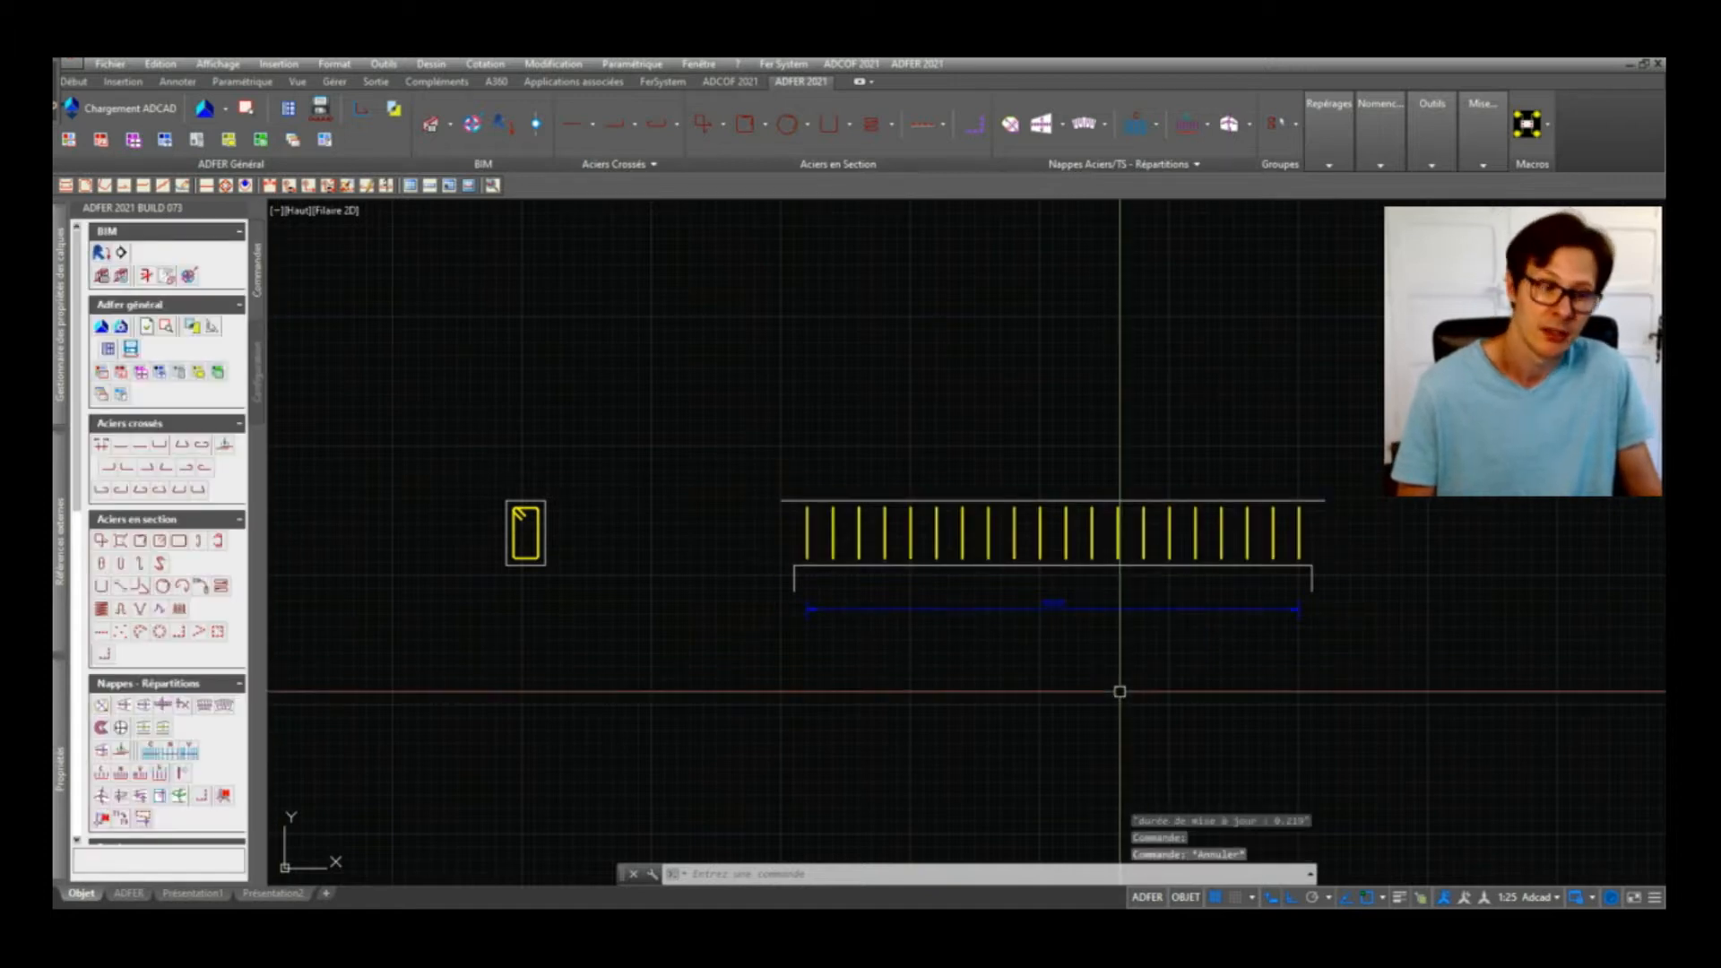
# Step: Set the bar visibility of the elevation's stirrup distribution to Espacements and apply the change
pyautogui.doubleClick(1064, 536)
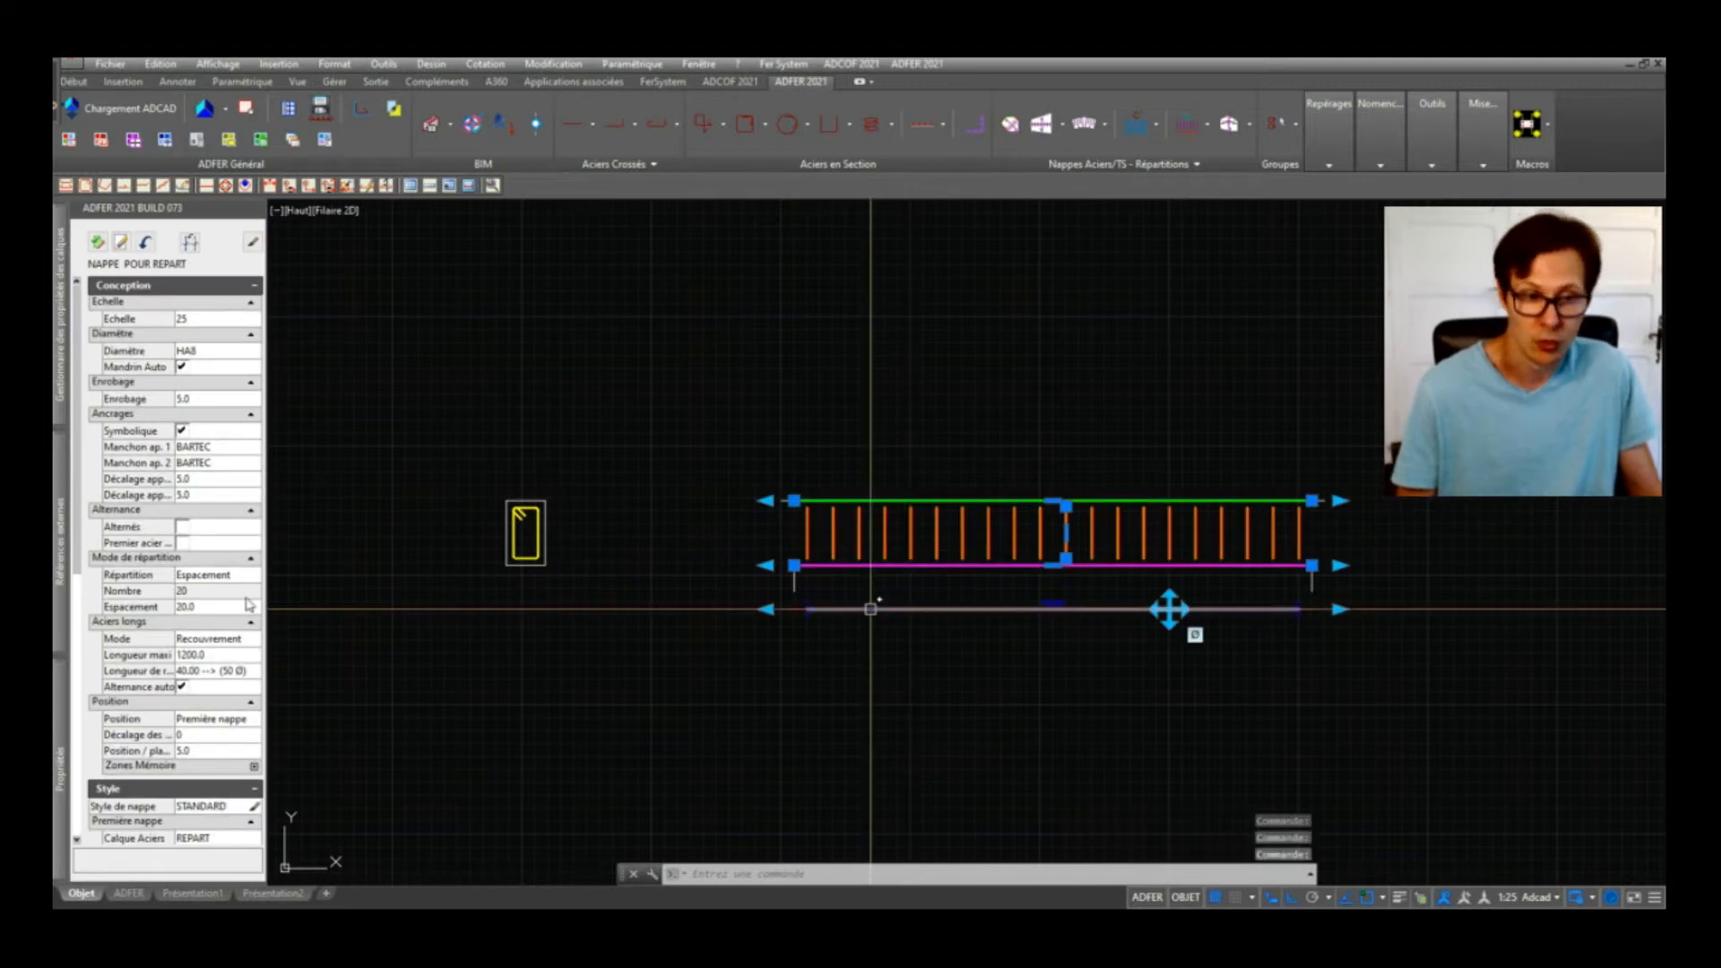
pyautogui.scroll(-5, 249, 603)
pyautogui.click(216, 651)
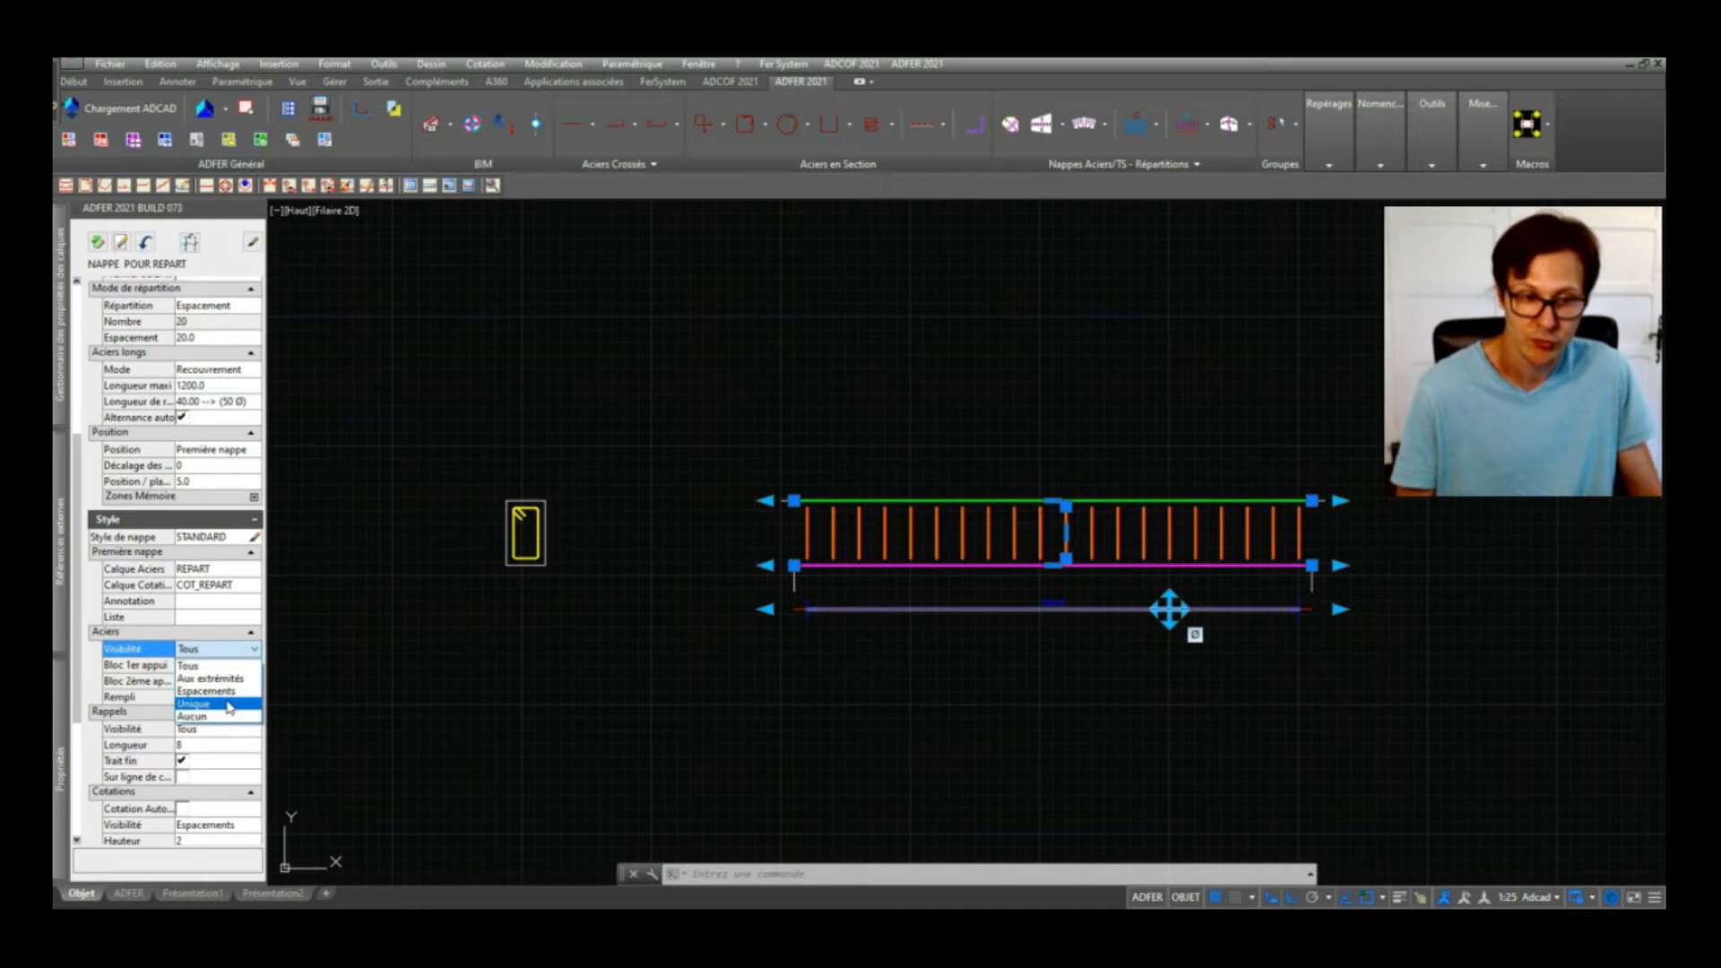
pyautogui.click(211, 691)
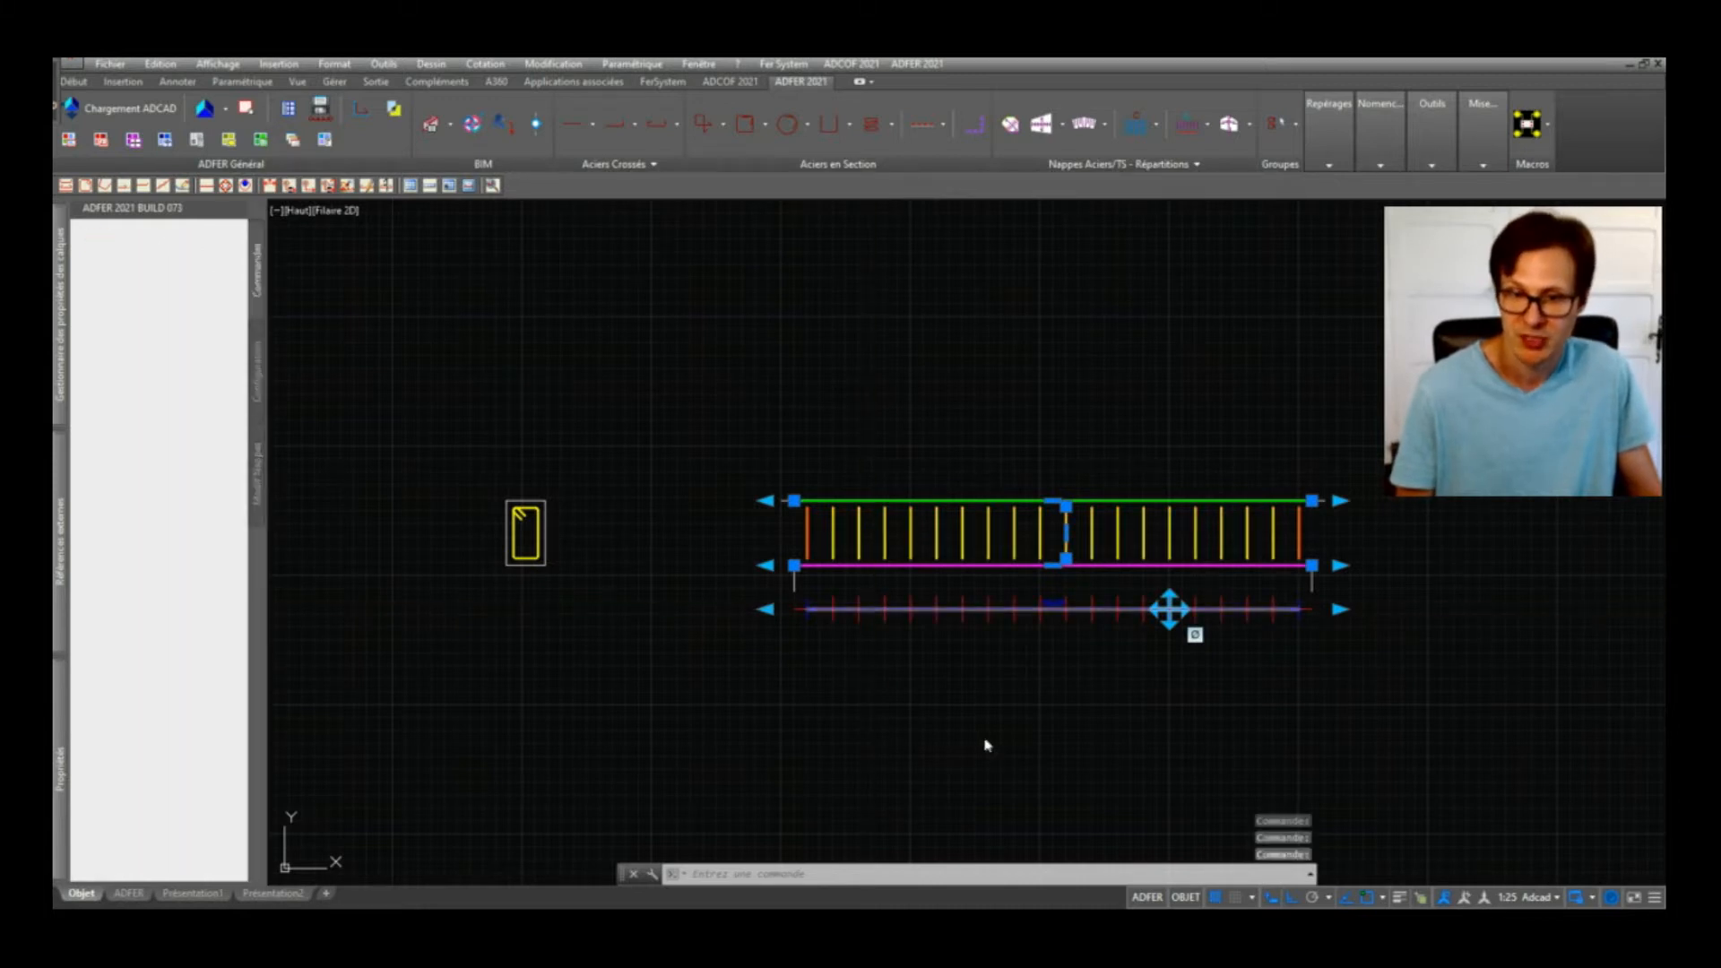
pyautogui.press('Escape')
pyautogui.scroll(4, 807, 529)
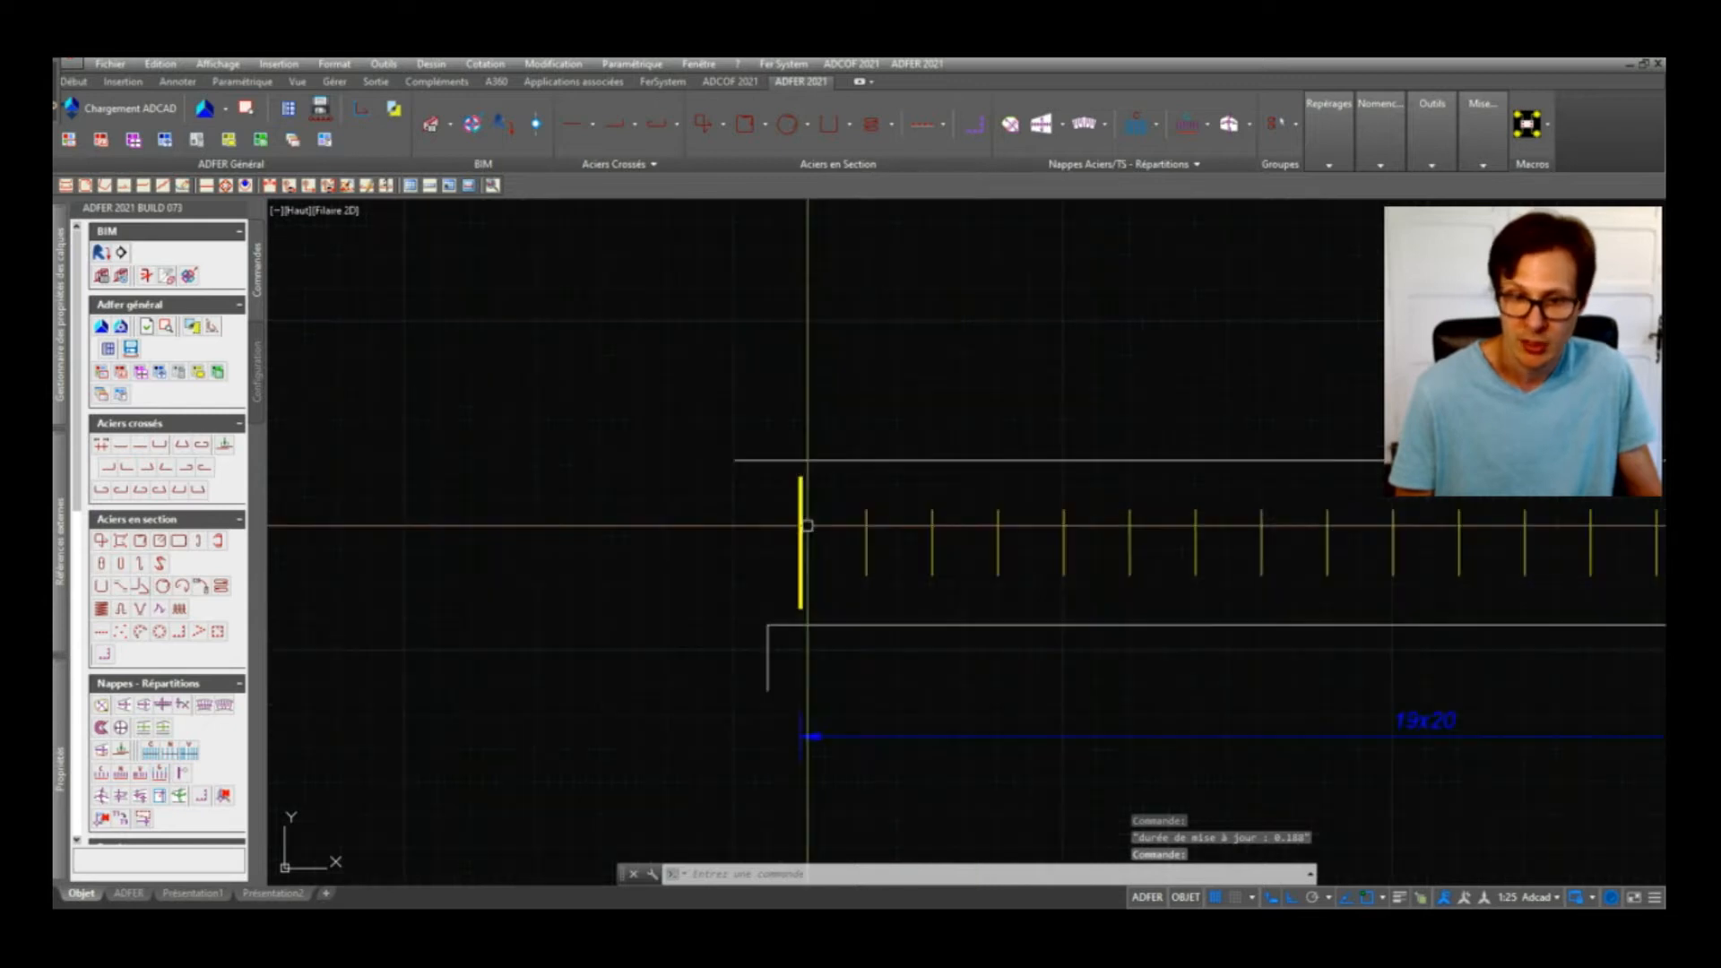
pyautogui.scroll(-4, 1066, 538)
pyautogui.scroll(4, 1283, 534)
pyautogui.scroll(-2, 1304, 576)
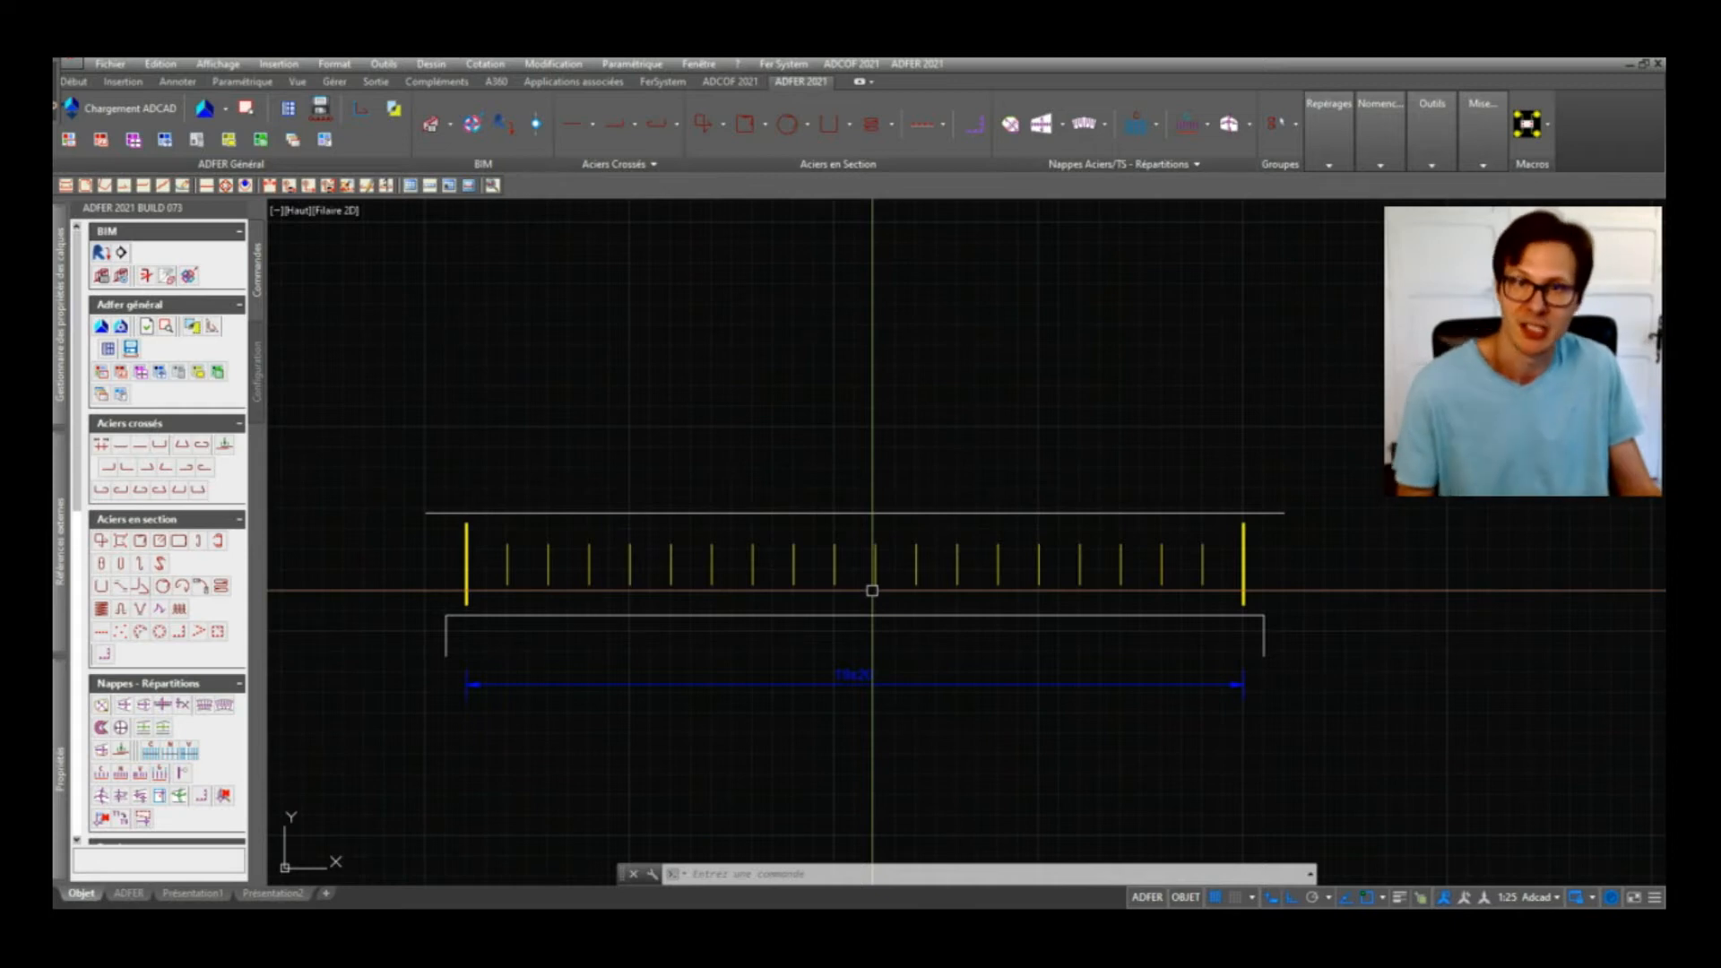
# Step: Place a straight HA12 bar in 2-point mode with 5.0 cover along the full lower edge of the beam elevation
pyautogui.scroll(-2, 1161, 509)
pyautogui.moveTo(936, 558); pyautogui.dragTo(1075, 526, button='middle')
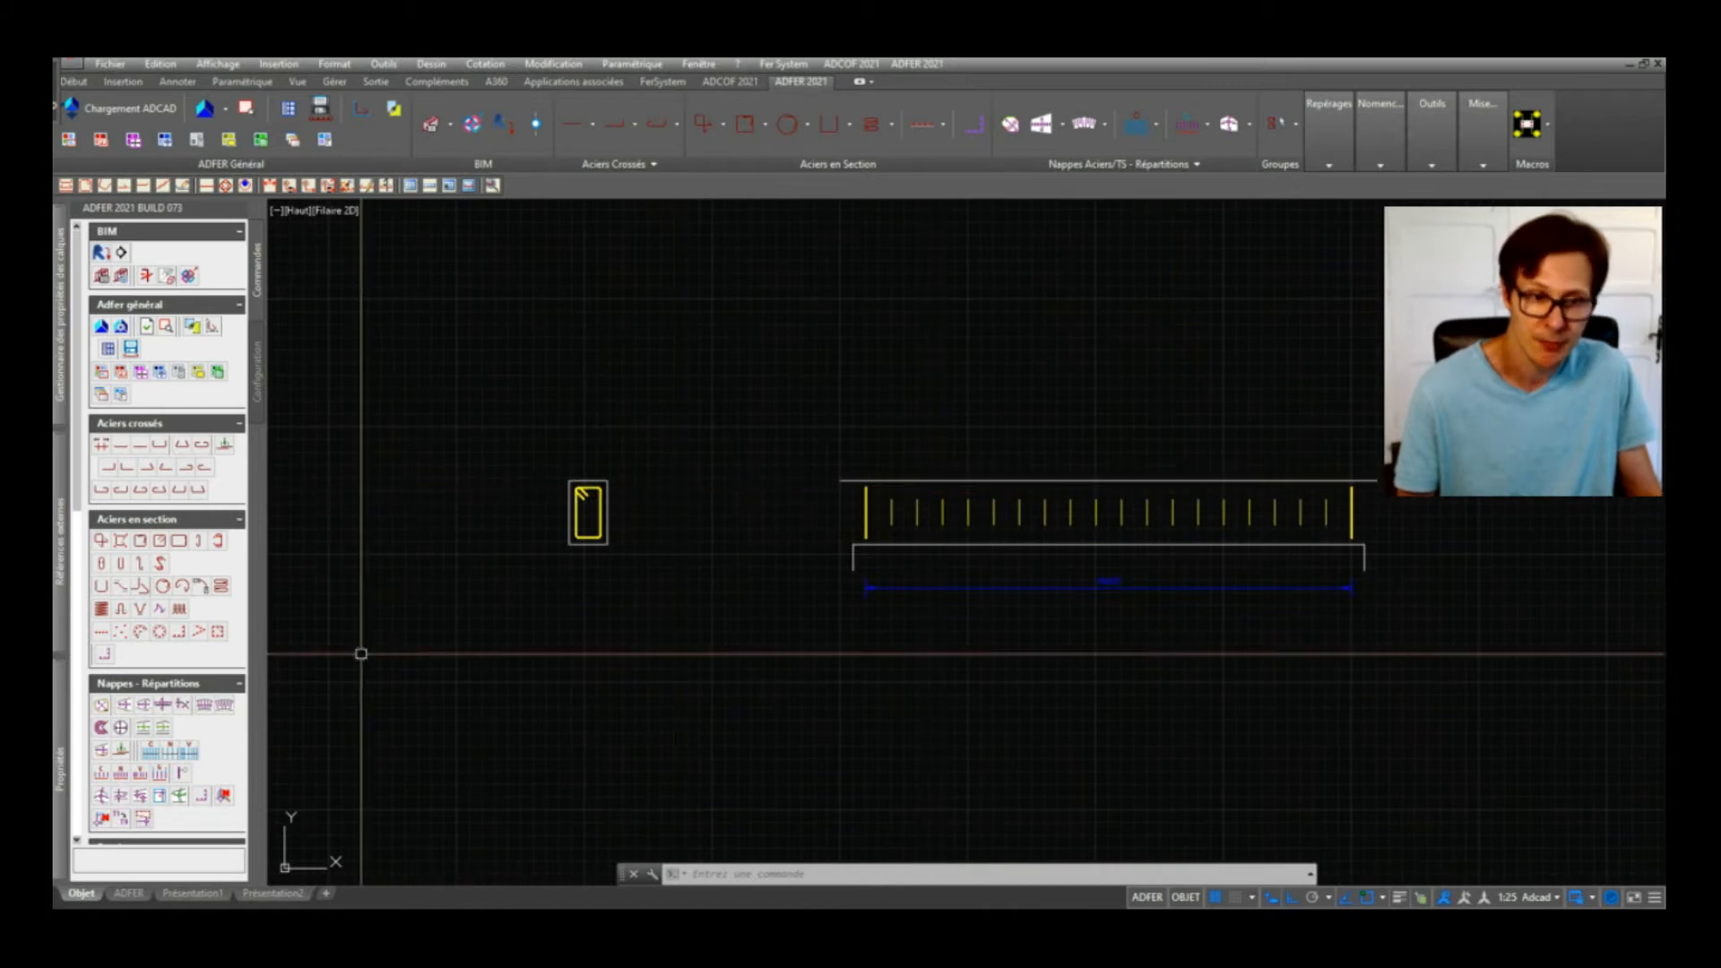
pyautogui.click(139, 444)
pyautogui.click(199, 419)
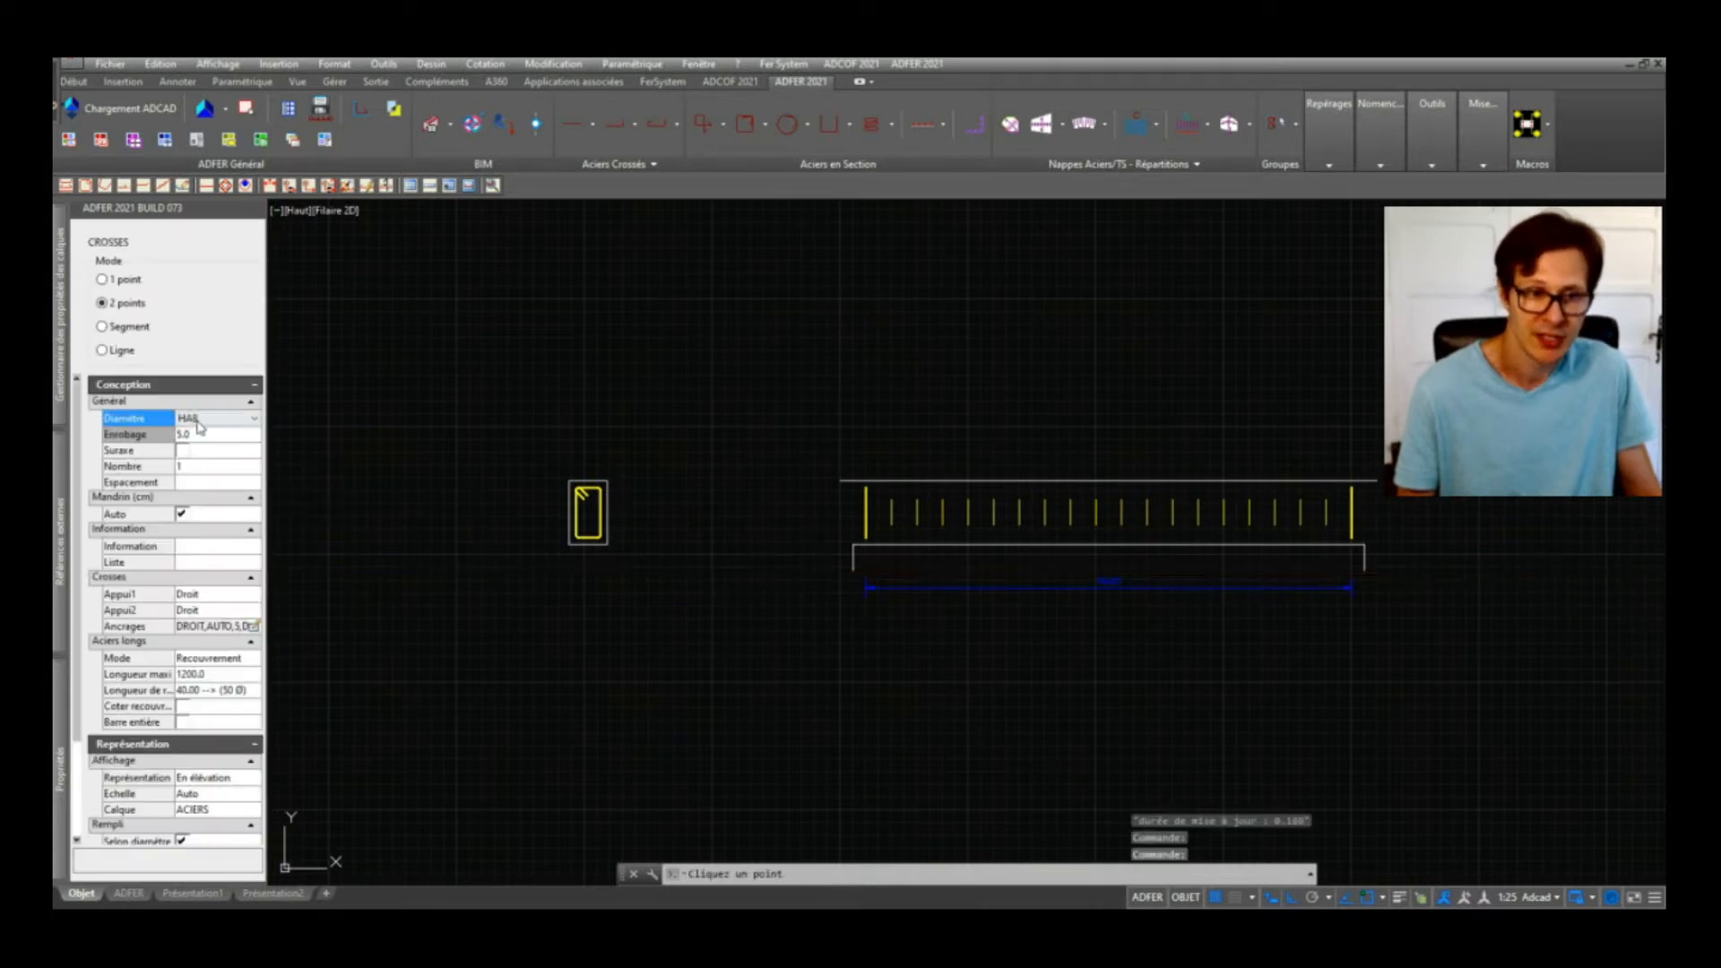
pyautogui.click(224, 495)
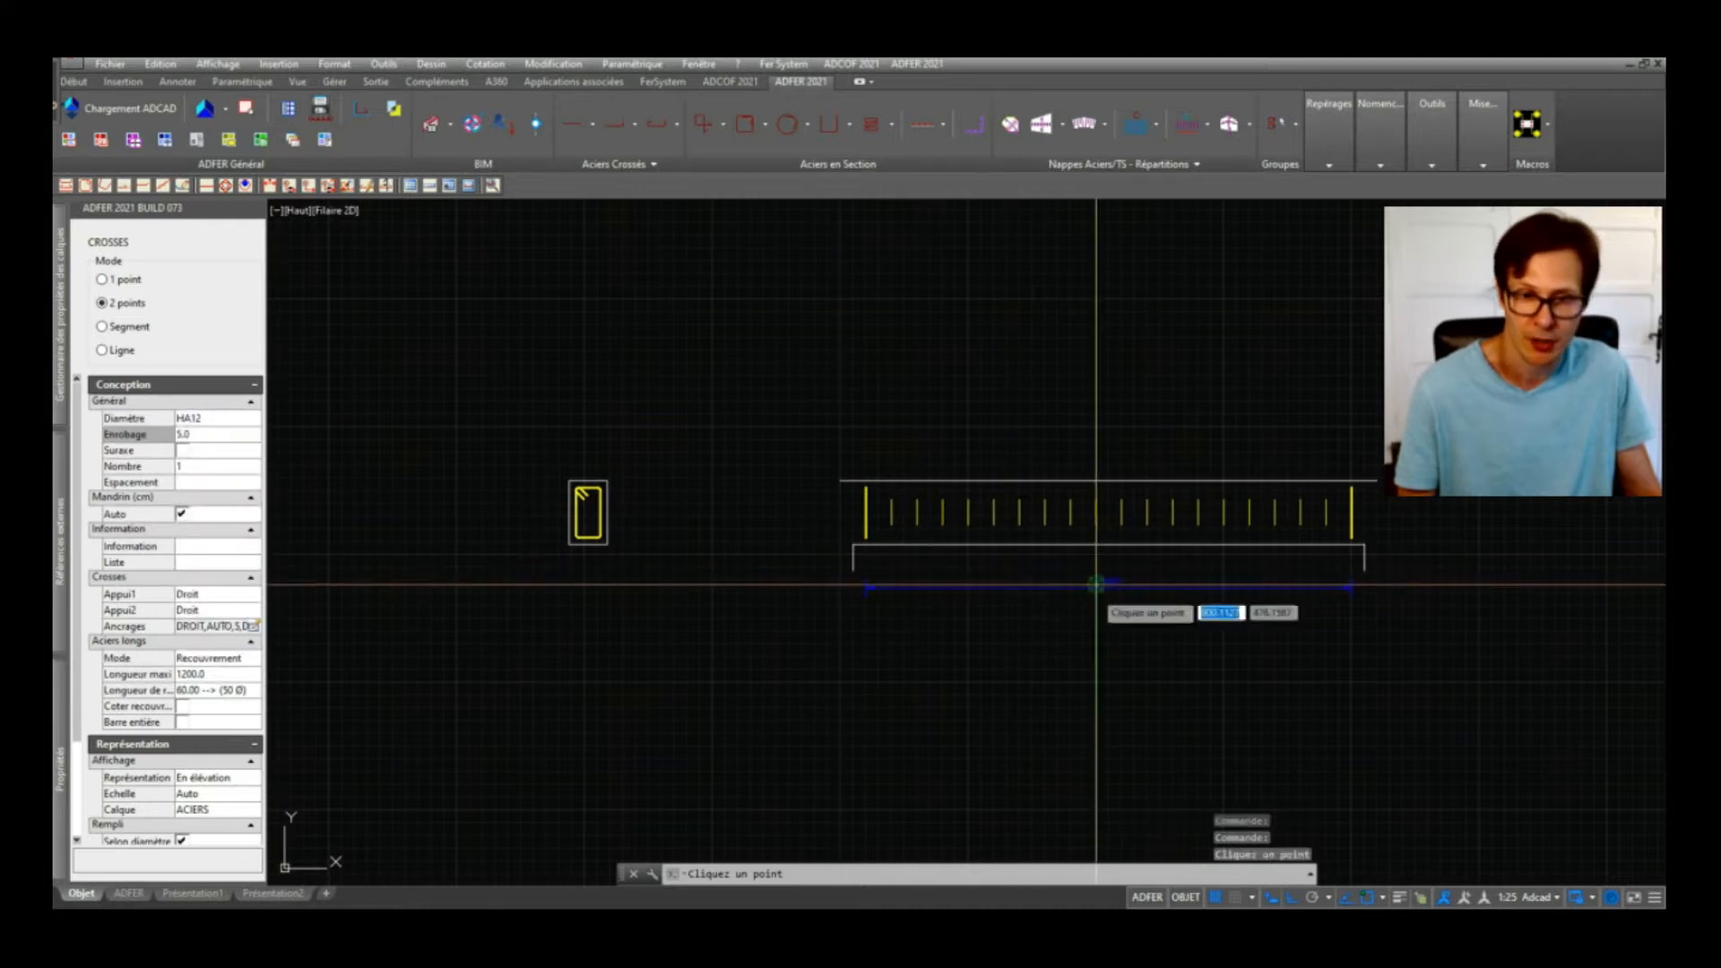
pyautogui.click(852, 543)
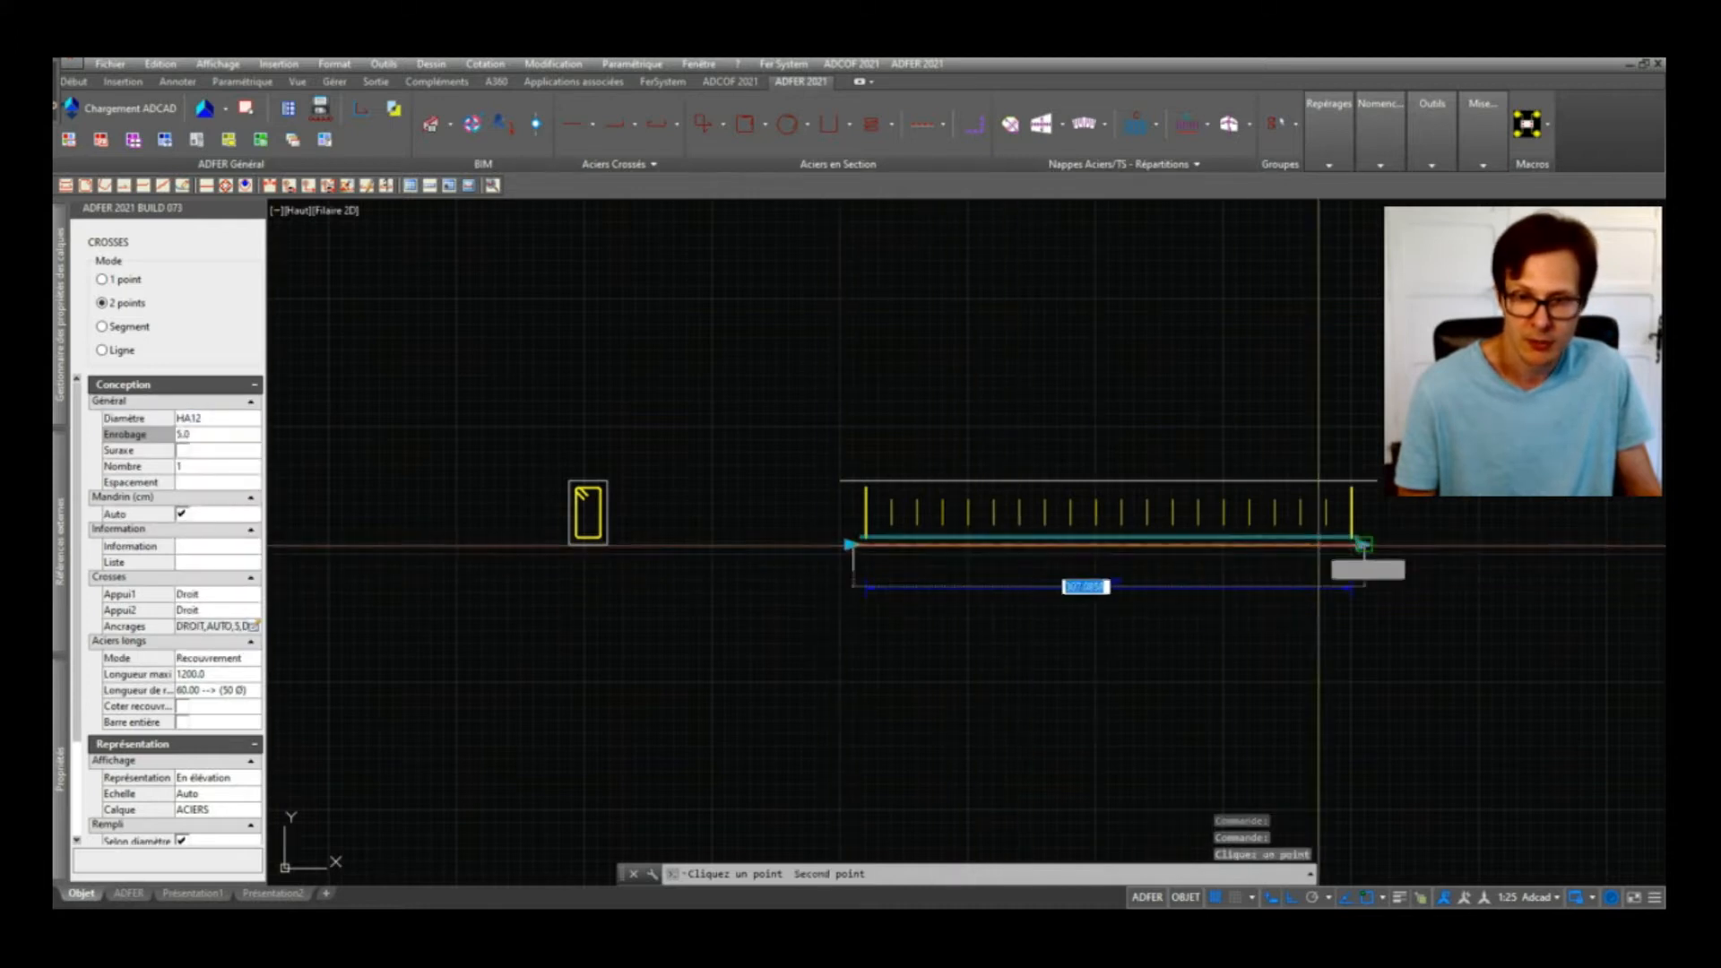
pyautogui.click(1277, 588)
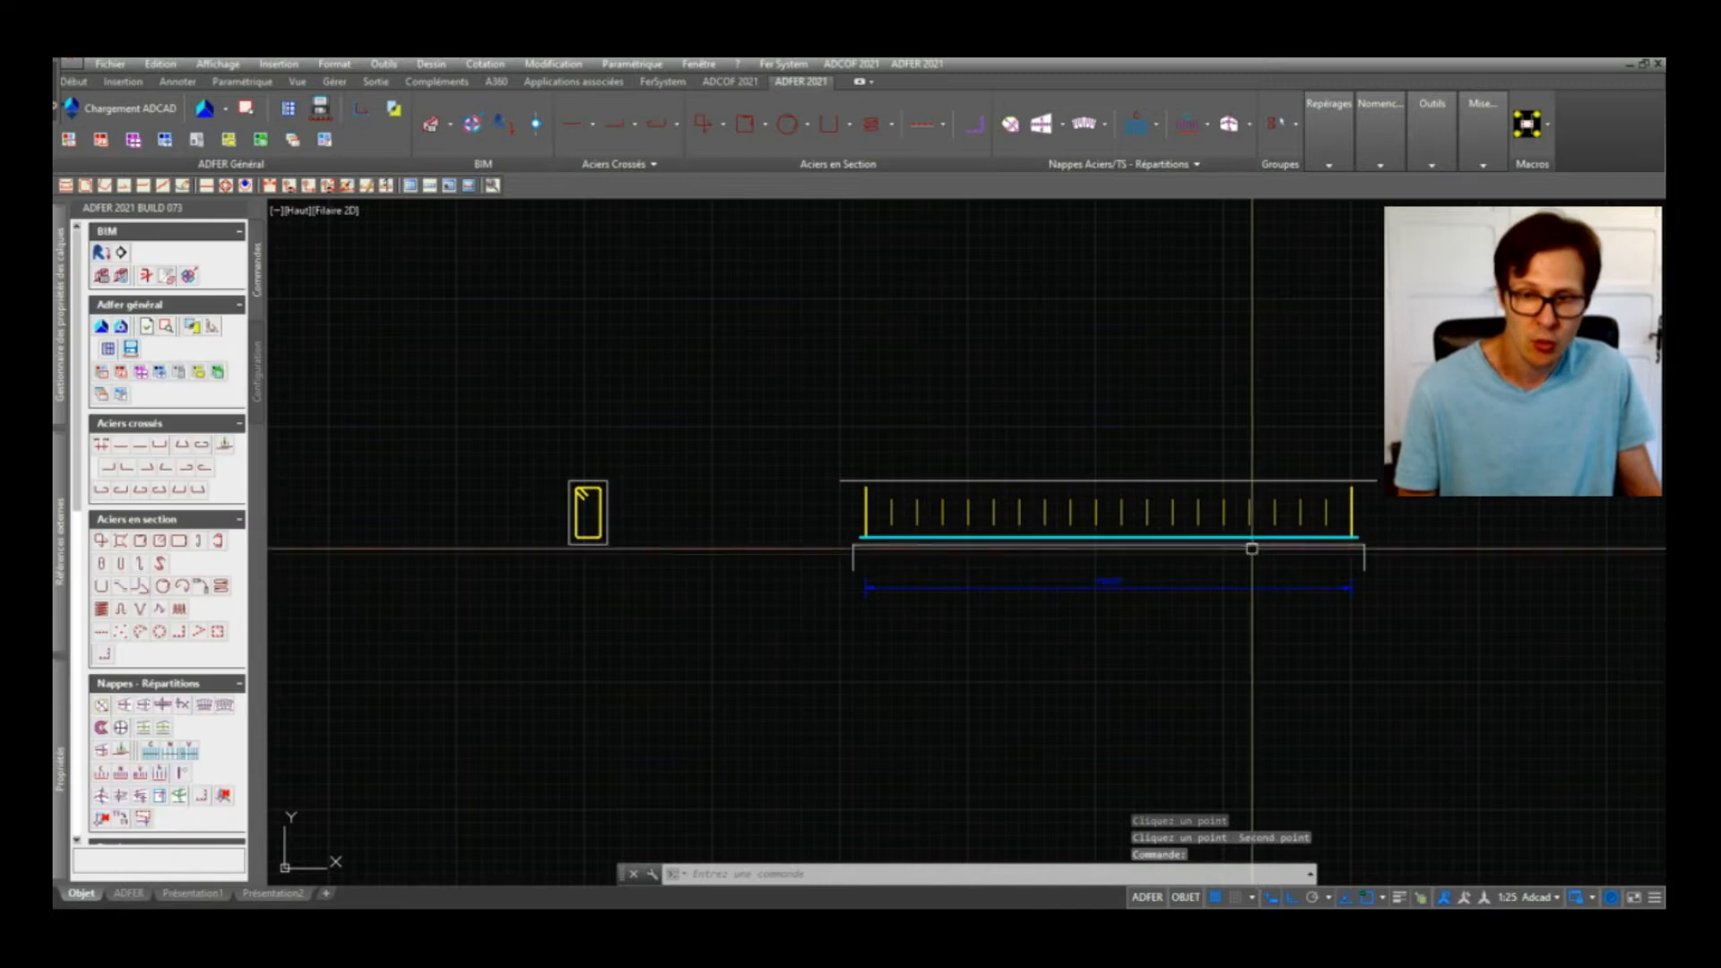
# Step: Set the default bar diameter in the reinforcement configuration to HA10
pyautogui.click(259, 373)
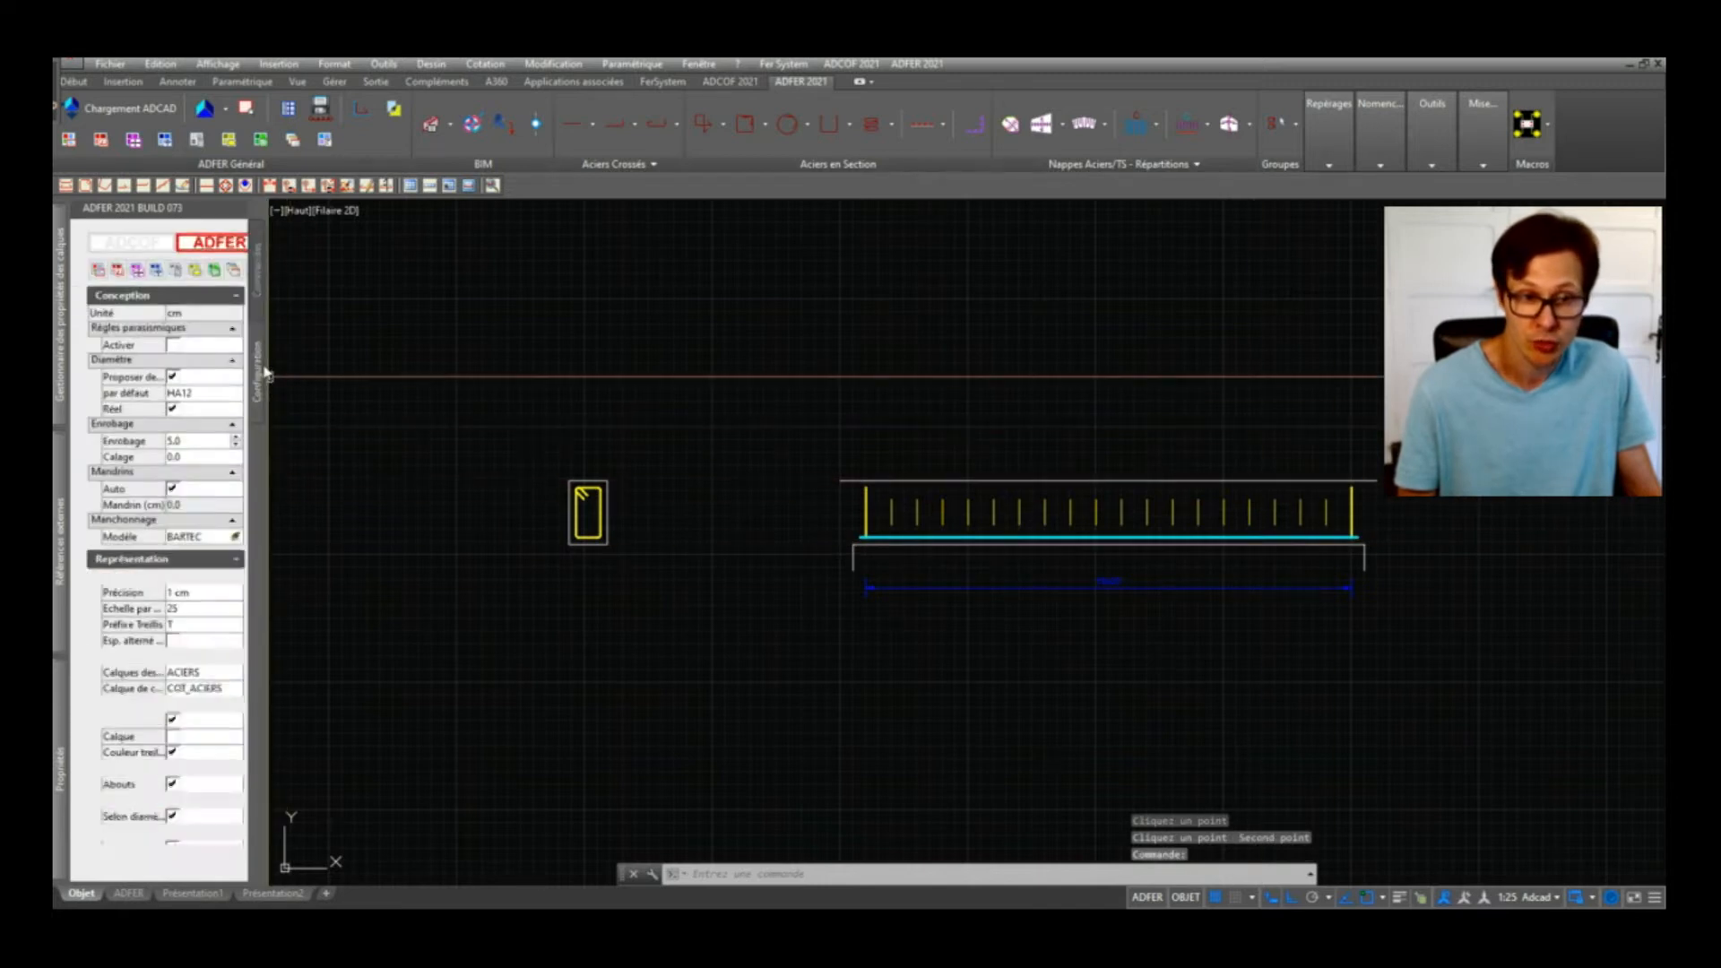
pyautogui.click(207, 398)
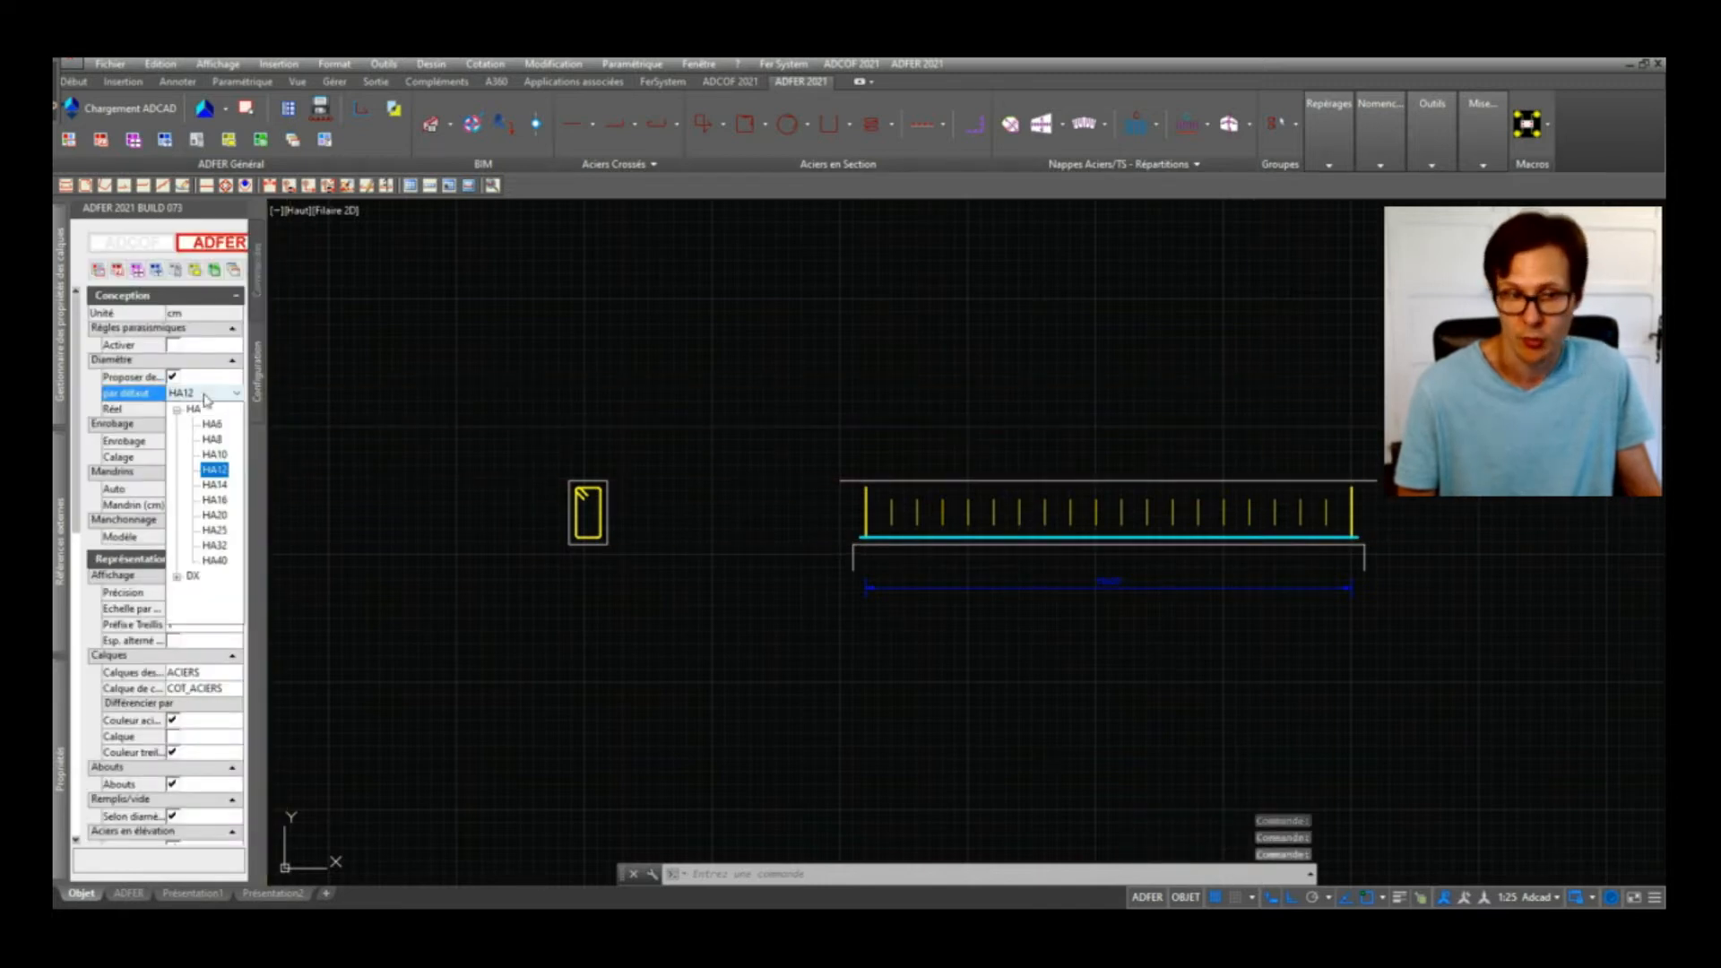
pyautogui.click(217, 454)
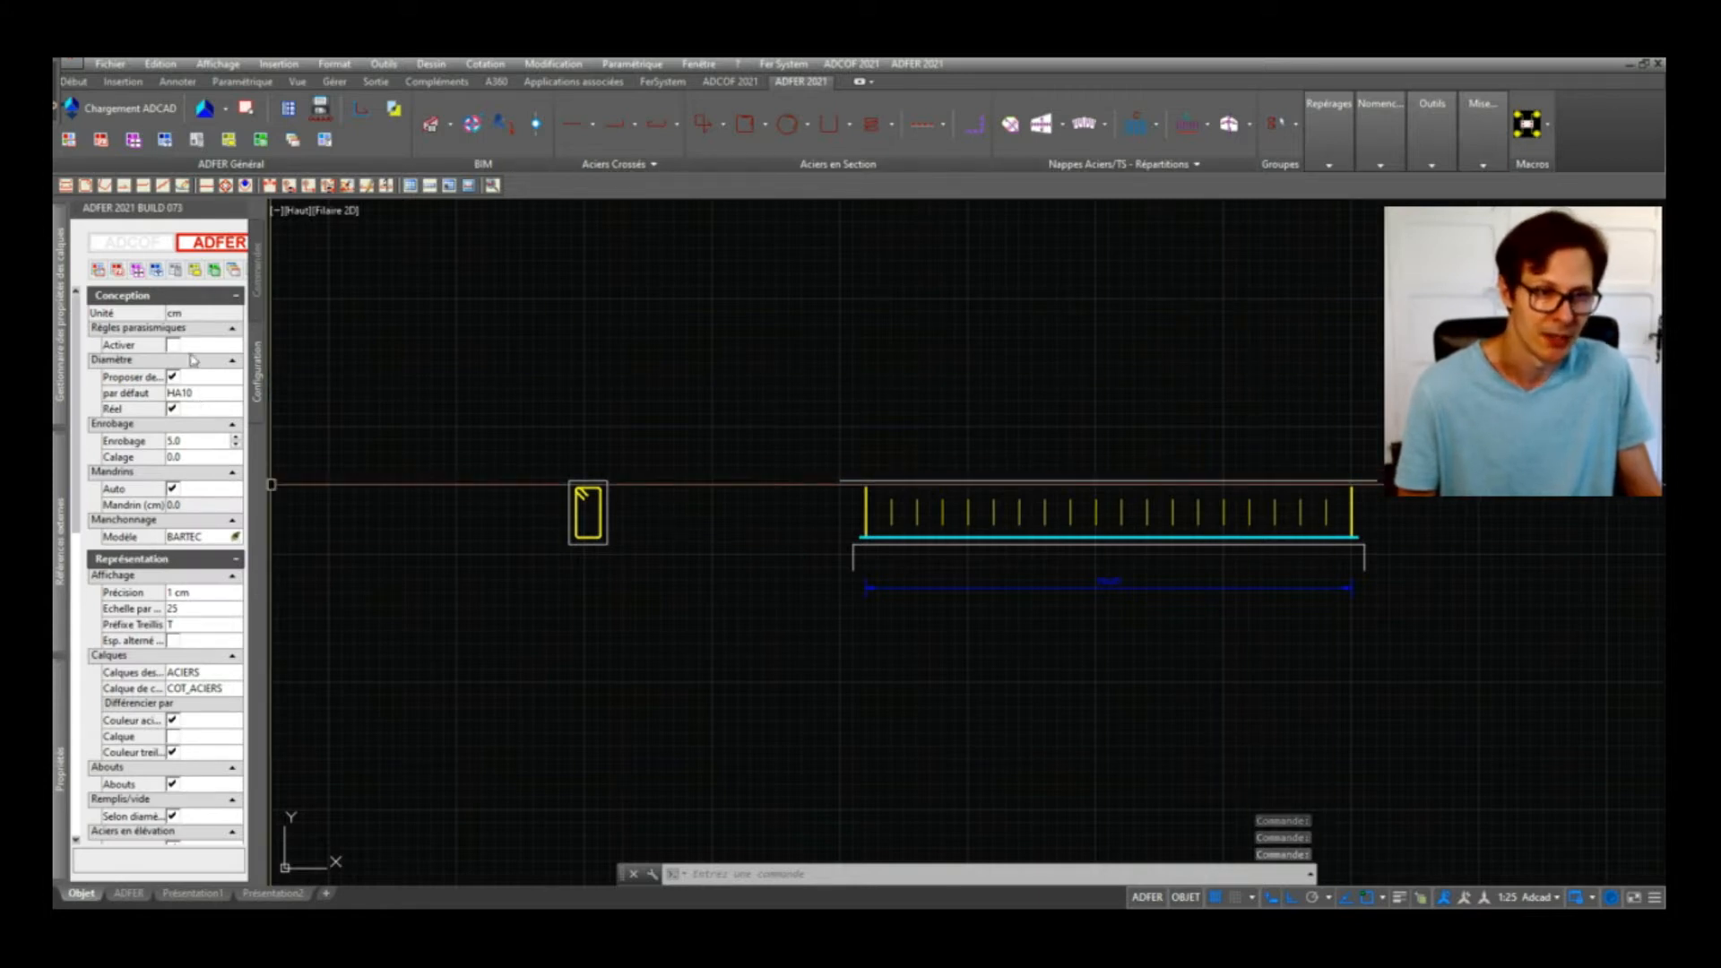
pyautogui.click(400, 380)
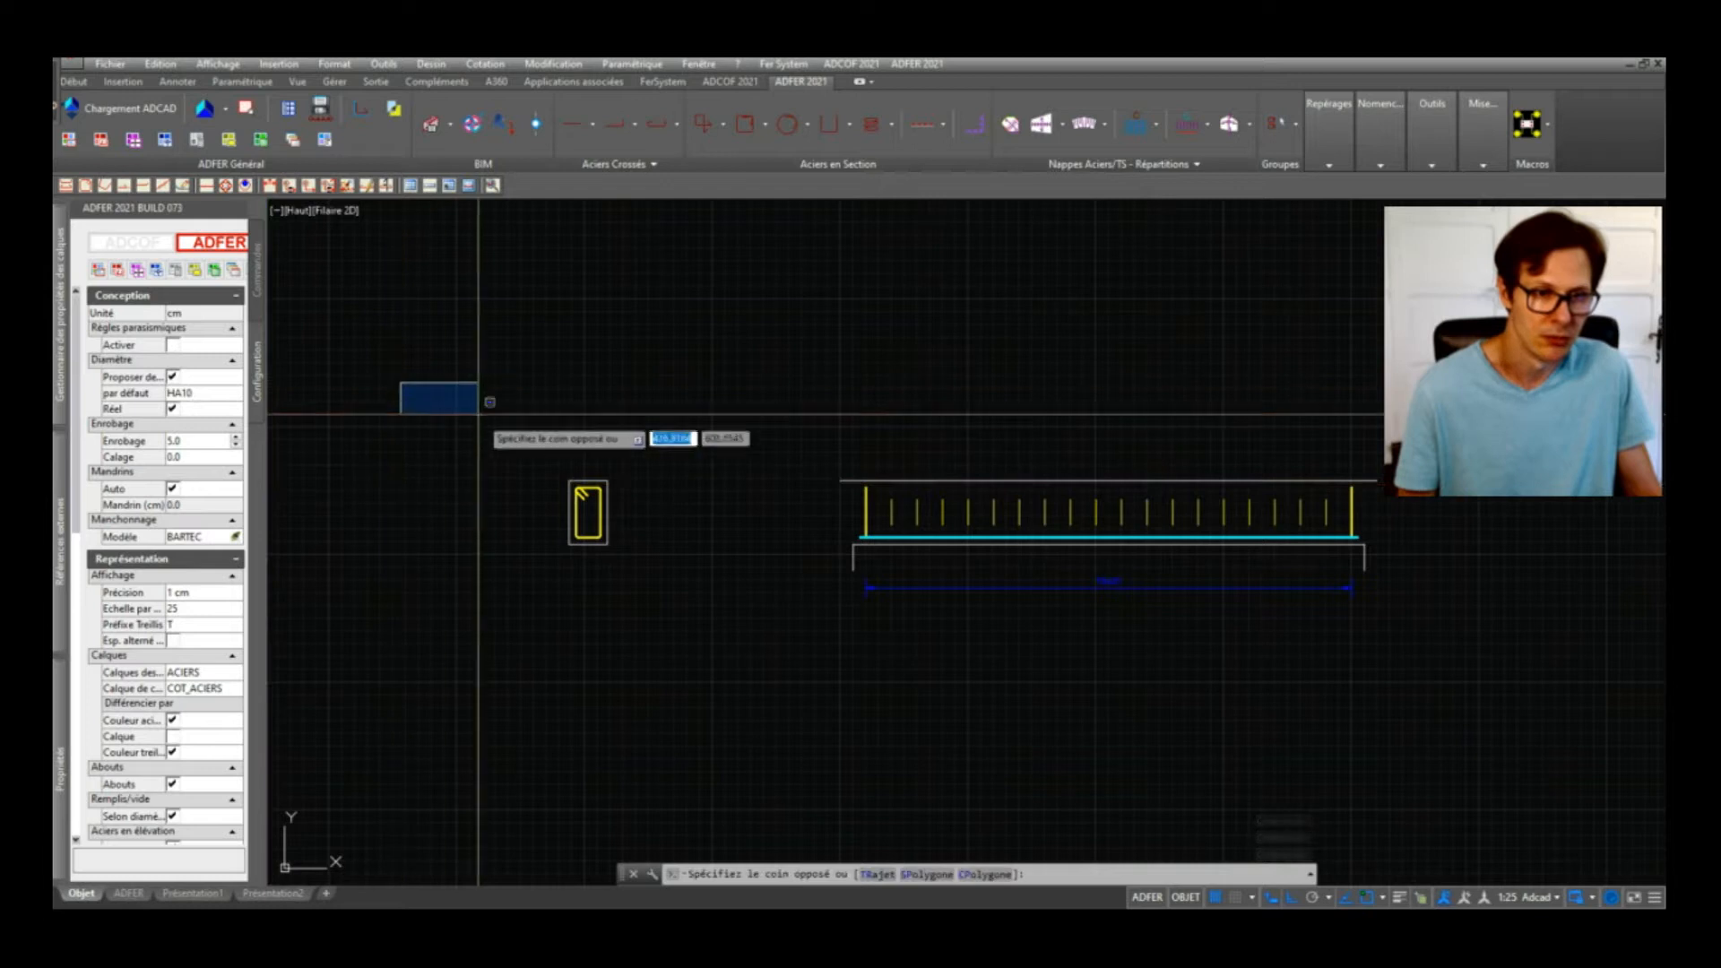
pyautogui.click(481, 415)
pyautogui.press('Escape')
pyautogui.press('Escape')
pyautogui.press('Escape')
# Step: Stretch the right end of the elevation's upper edge line inward by 10 cm
pyautogui.scroll(4, 1414, 489)
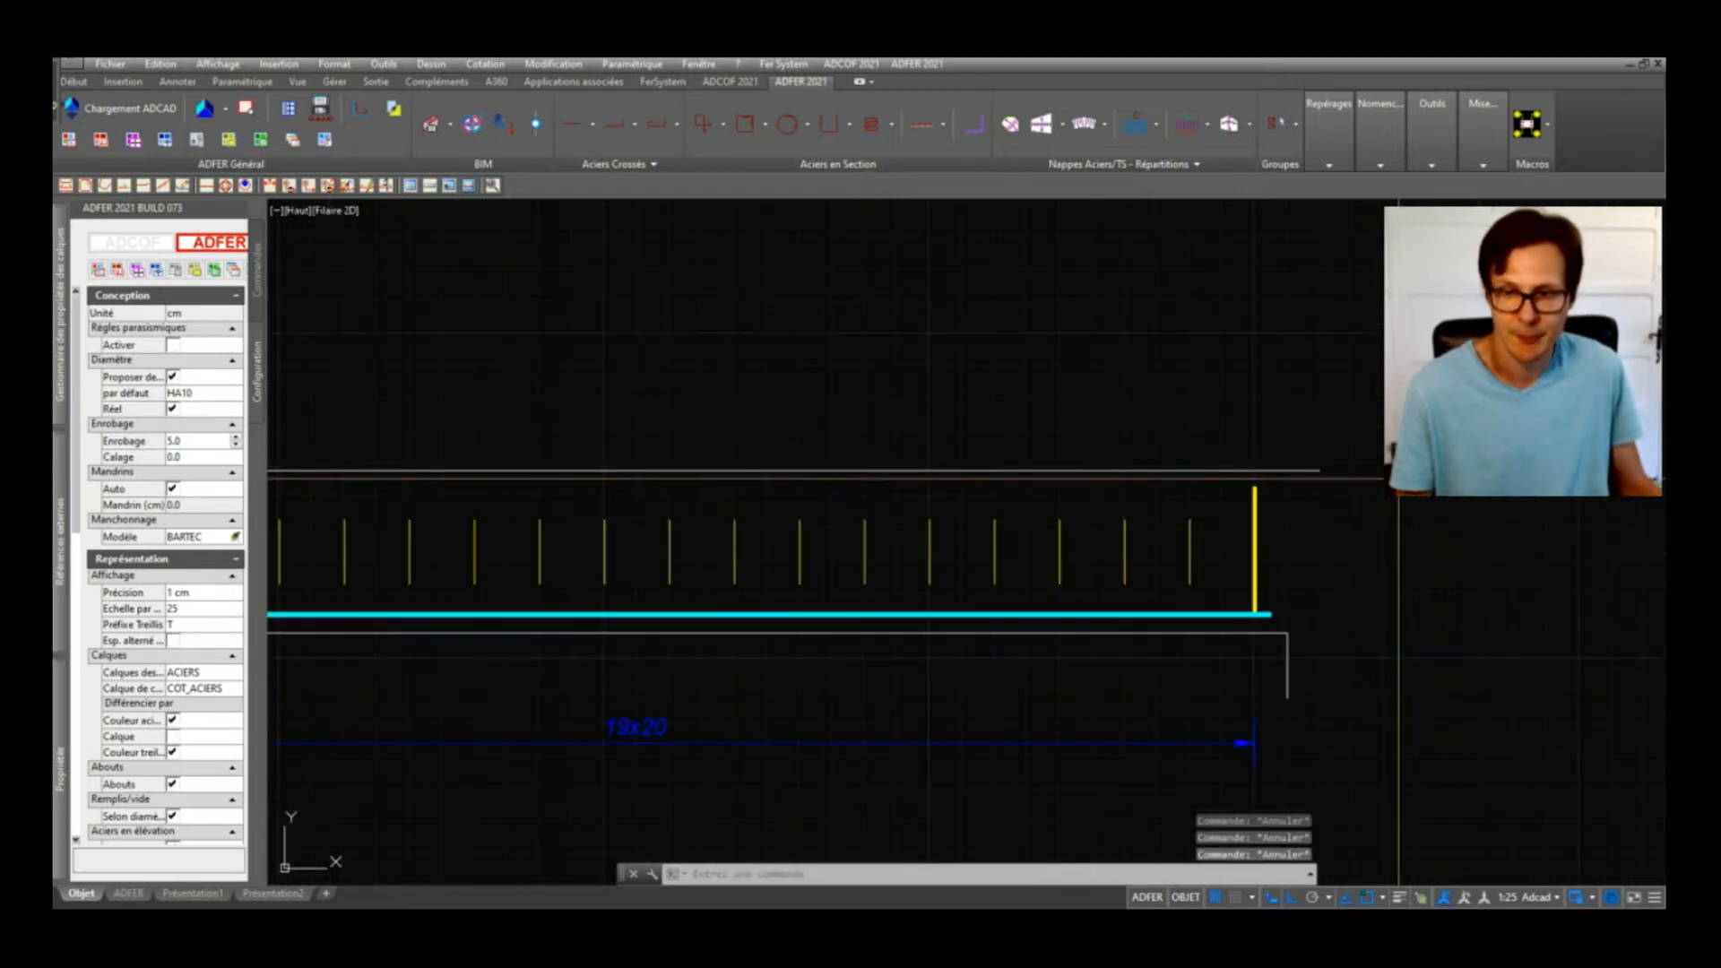
pyautogui.write('et')
pyautogui.press('Return')
pyautogui.click(1367, 429)
pyautogui.click(1302, 518)
pyautogui.press('Return')
pyautogui.click(1379, 557)
pyautogui.write('10')
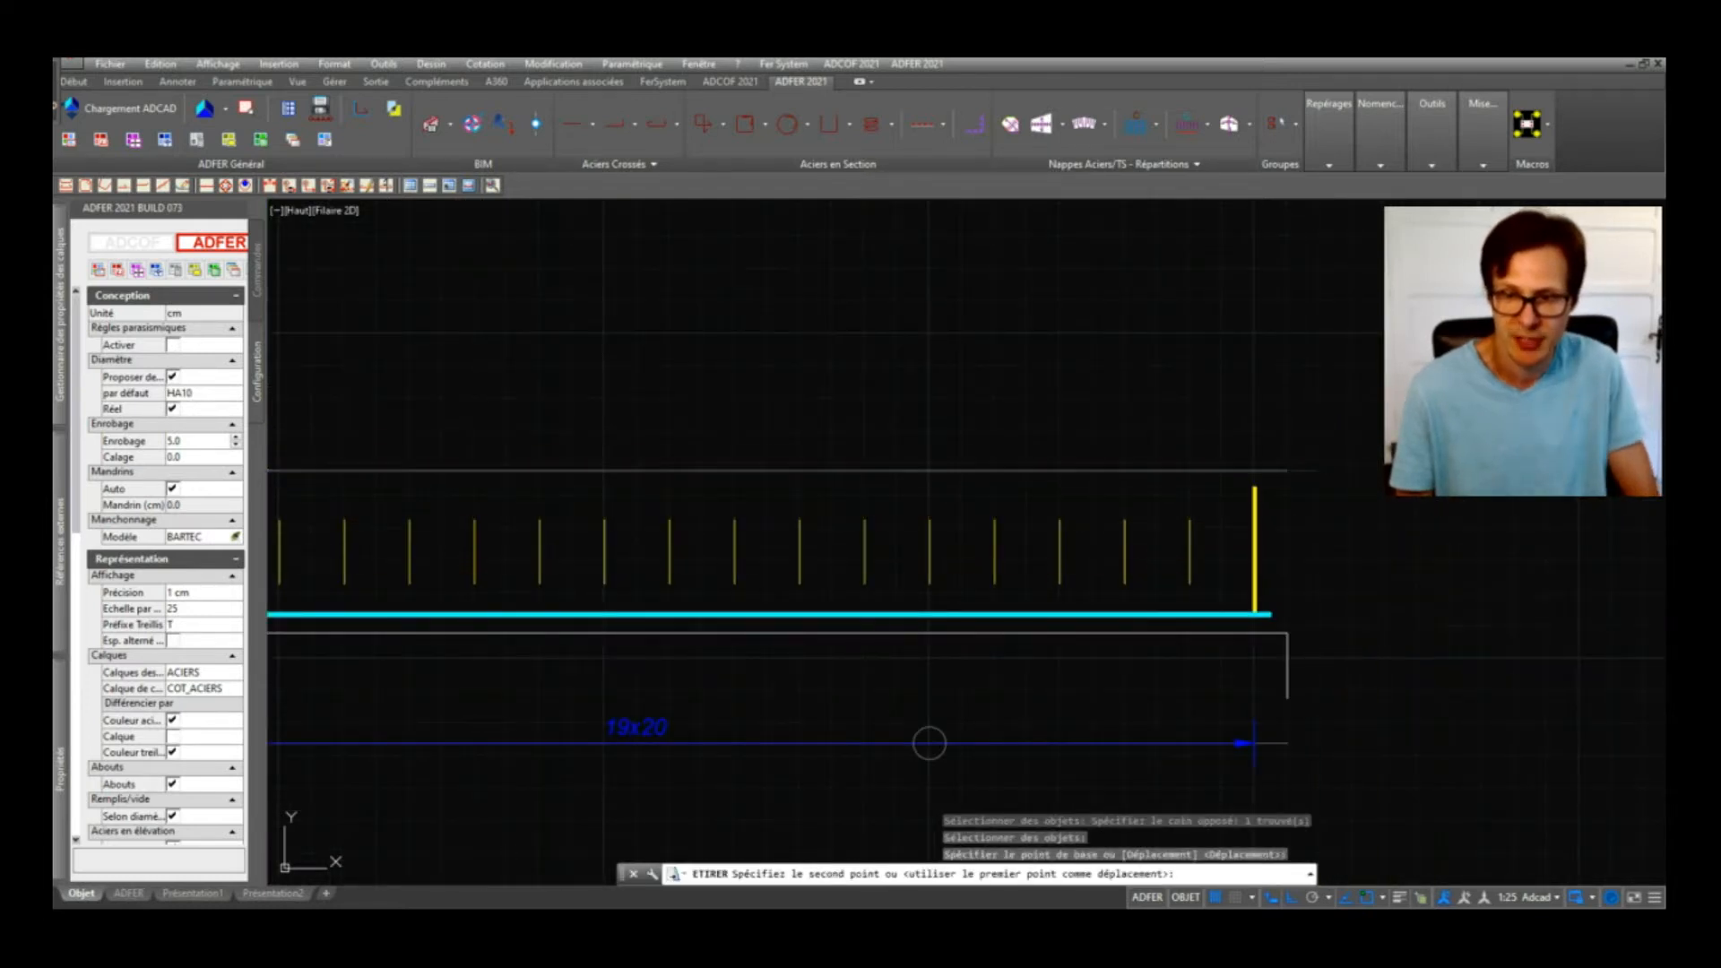
pyautogui.press('Return')
# Step: Stretch the left end of the elevation's upper edge line inward by 10 cm
pyautogui.moveTo(309, 536); pyautogui.dragTo(842, 630, button='middle')
pyautogui.press('Return')
pyautogui.click(501, 532)
pyautogui.click(439, 625)
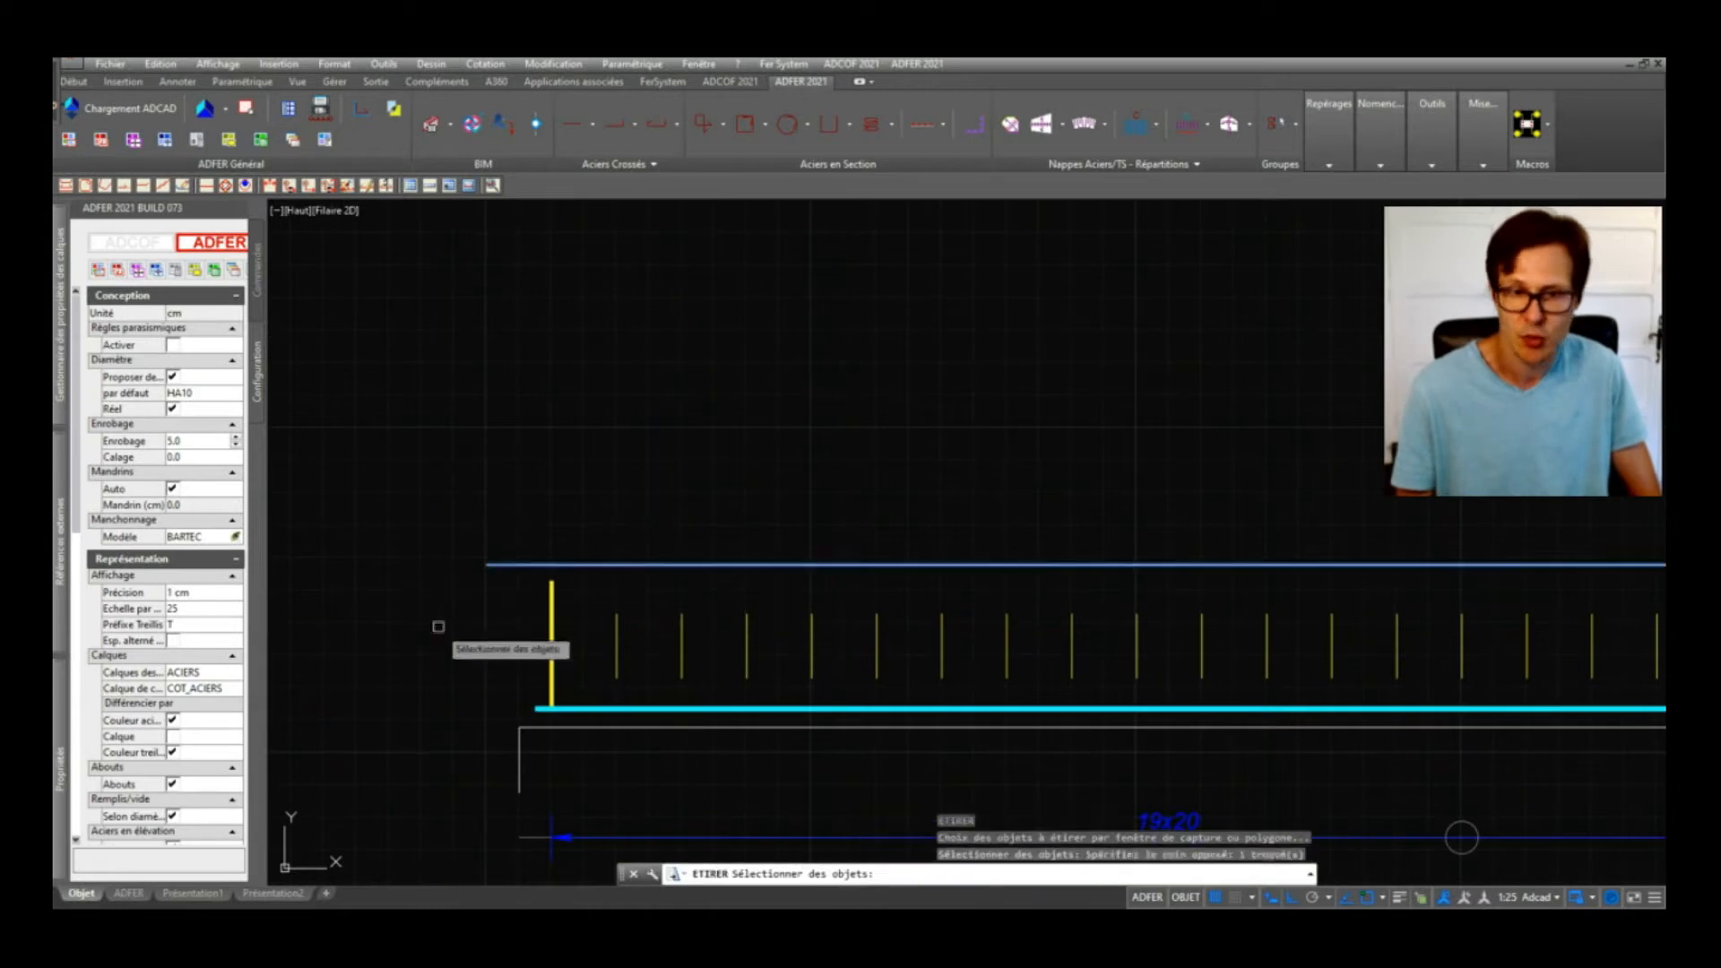
pyautogui.press('Return')
pyautogui.click(450, 446)
pyautogui.write('10')
pyautogui.press('Return')
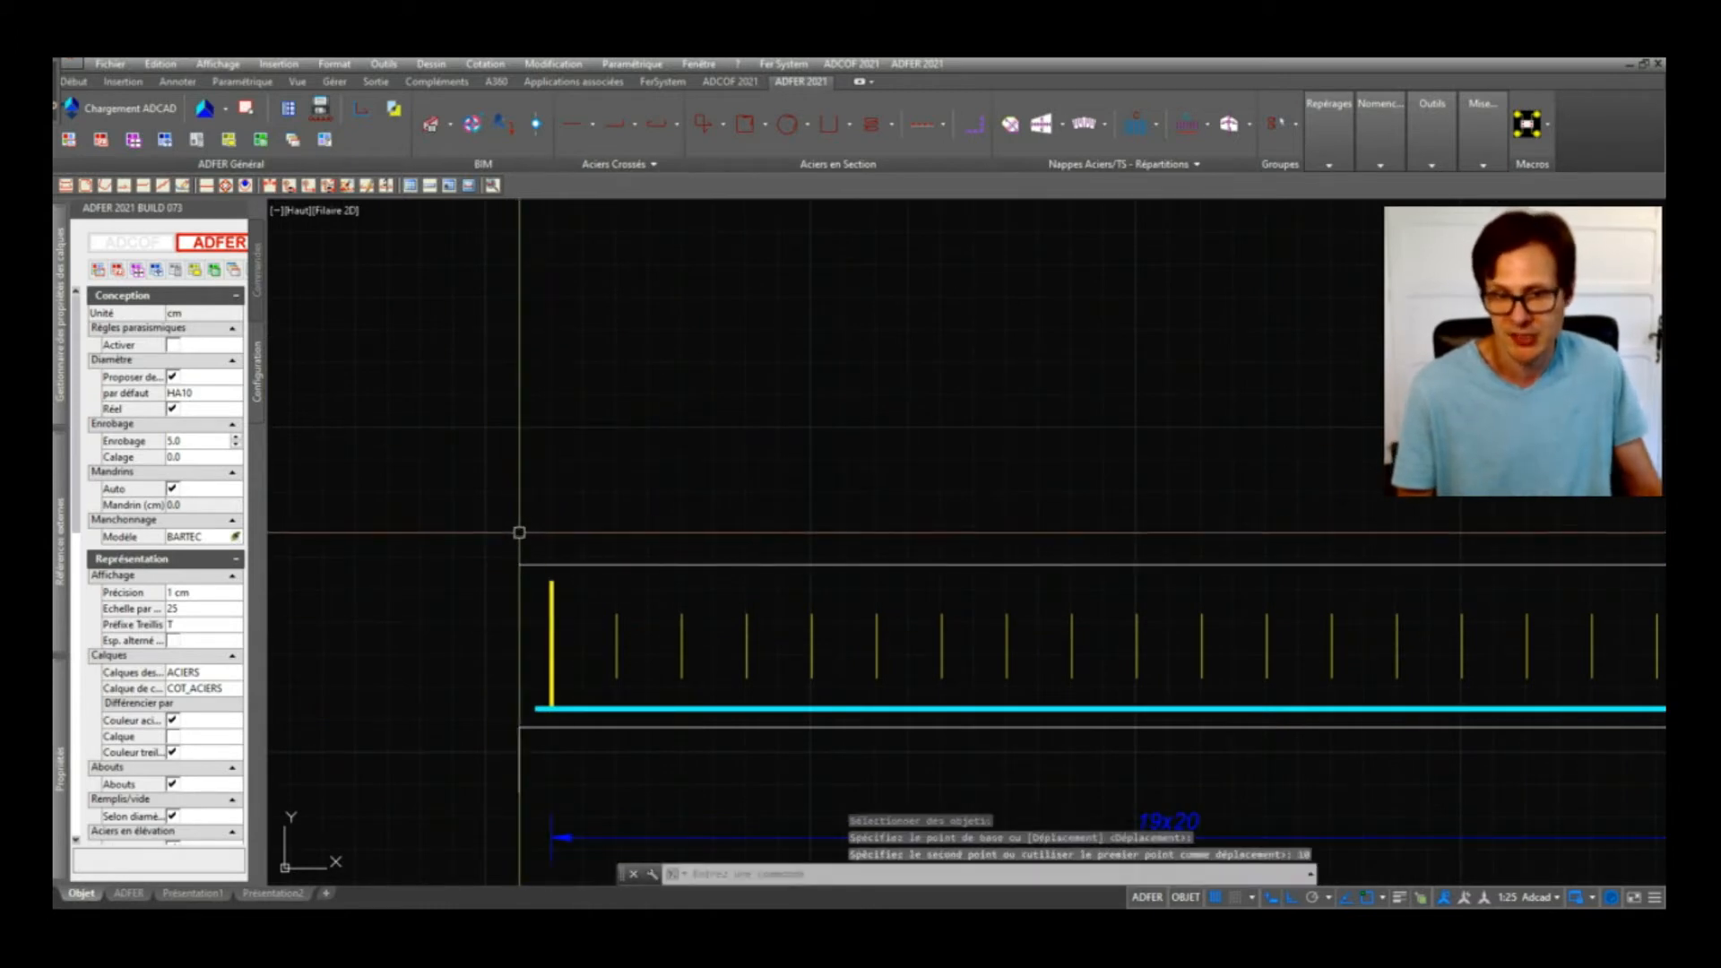
pyautogui.scroll(-4, 519, 532)
pyautogui.press('Escape')
# Step: Place a straight HA10 bar in 2-point mode with 5.0 cover along the full upper edge of the beam elevation
pyautogui.scroll(2, 792, 577)
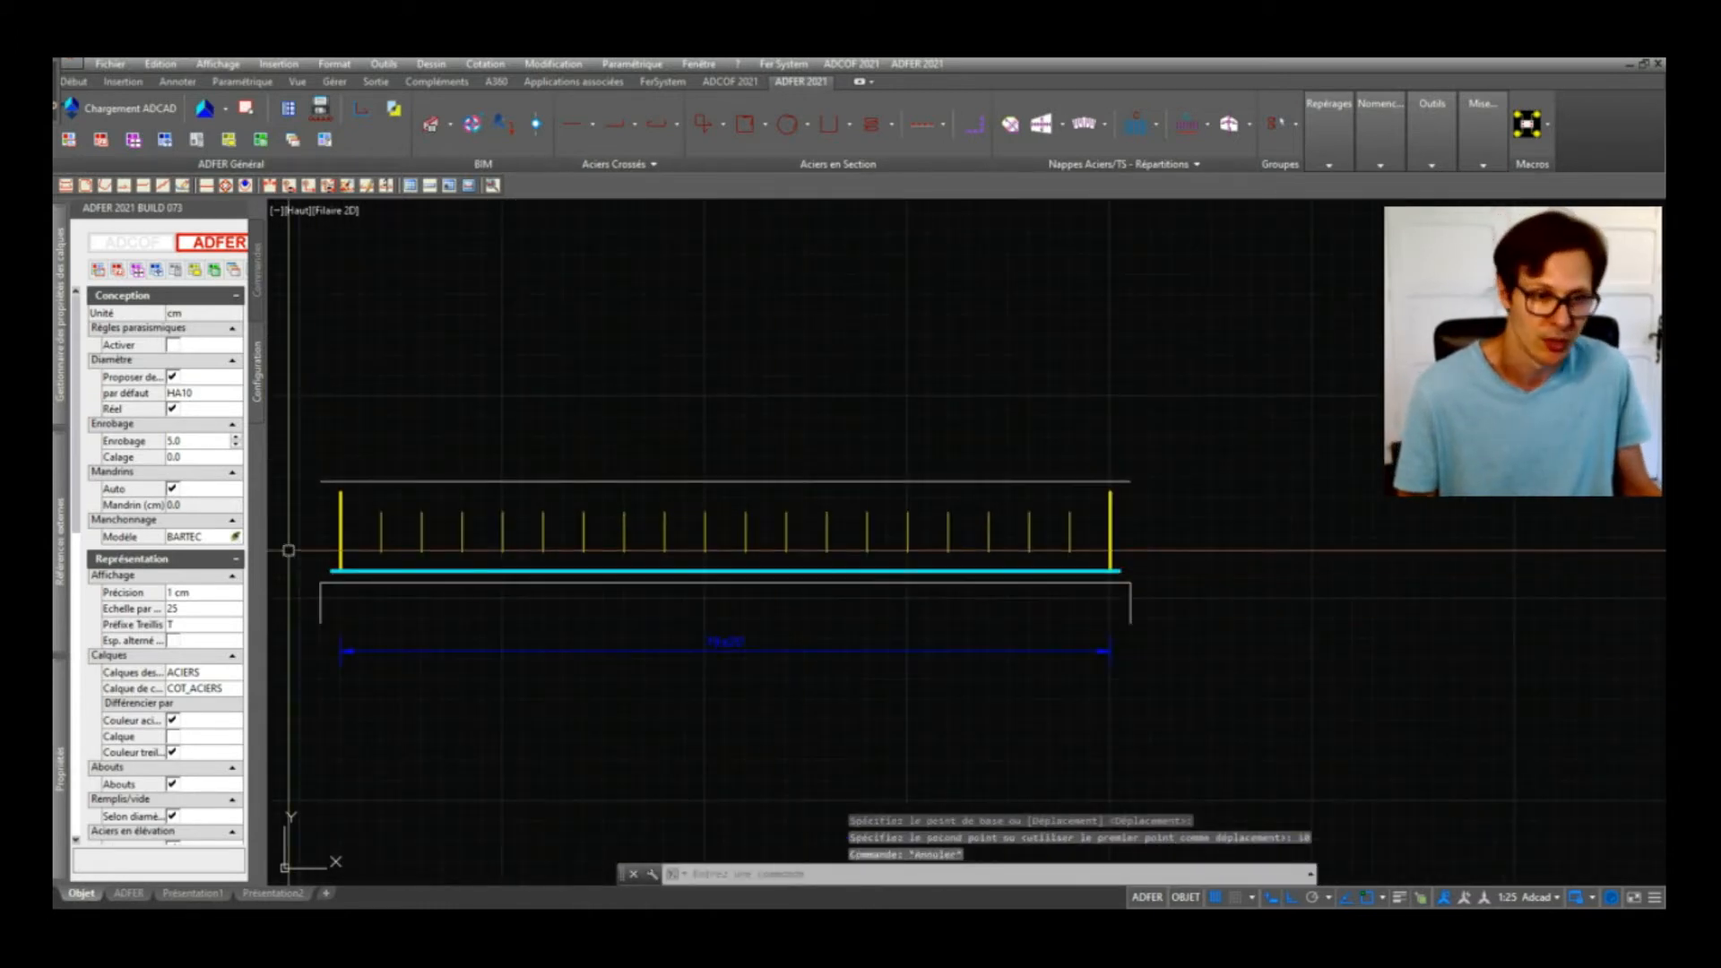
pyautogui.click(258, 285)
pyautogui.click(257, 365)
pyautogui.click(262, 289)
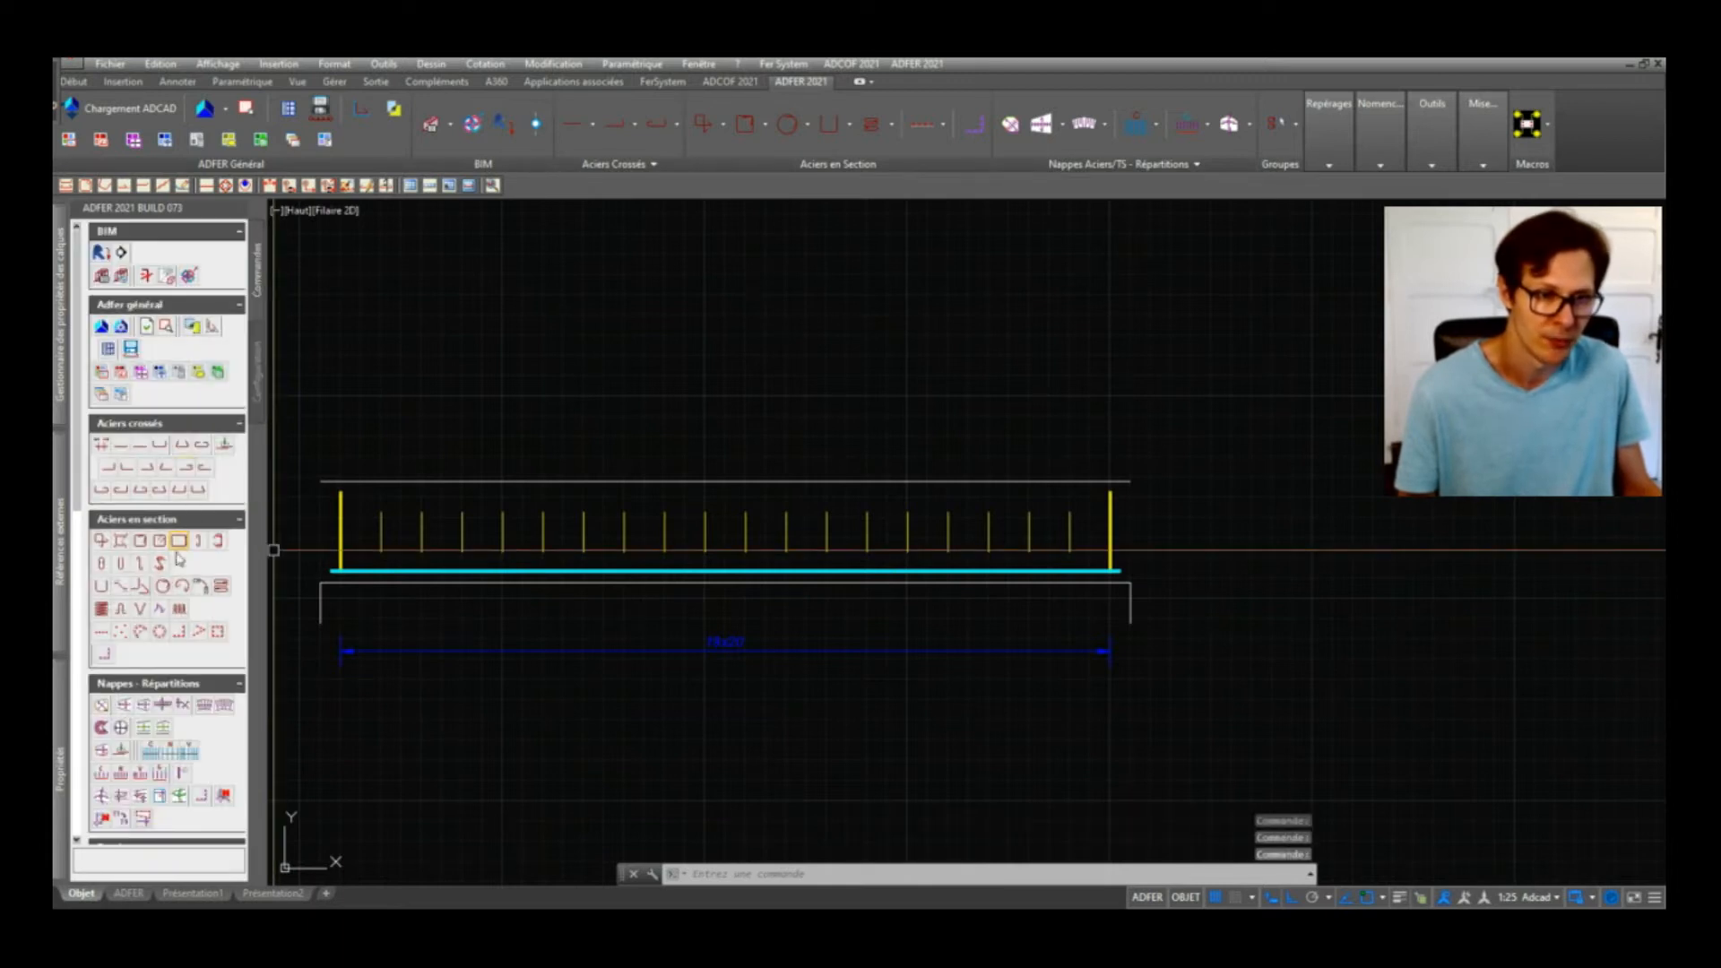
pyautogui.click(149, 447)
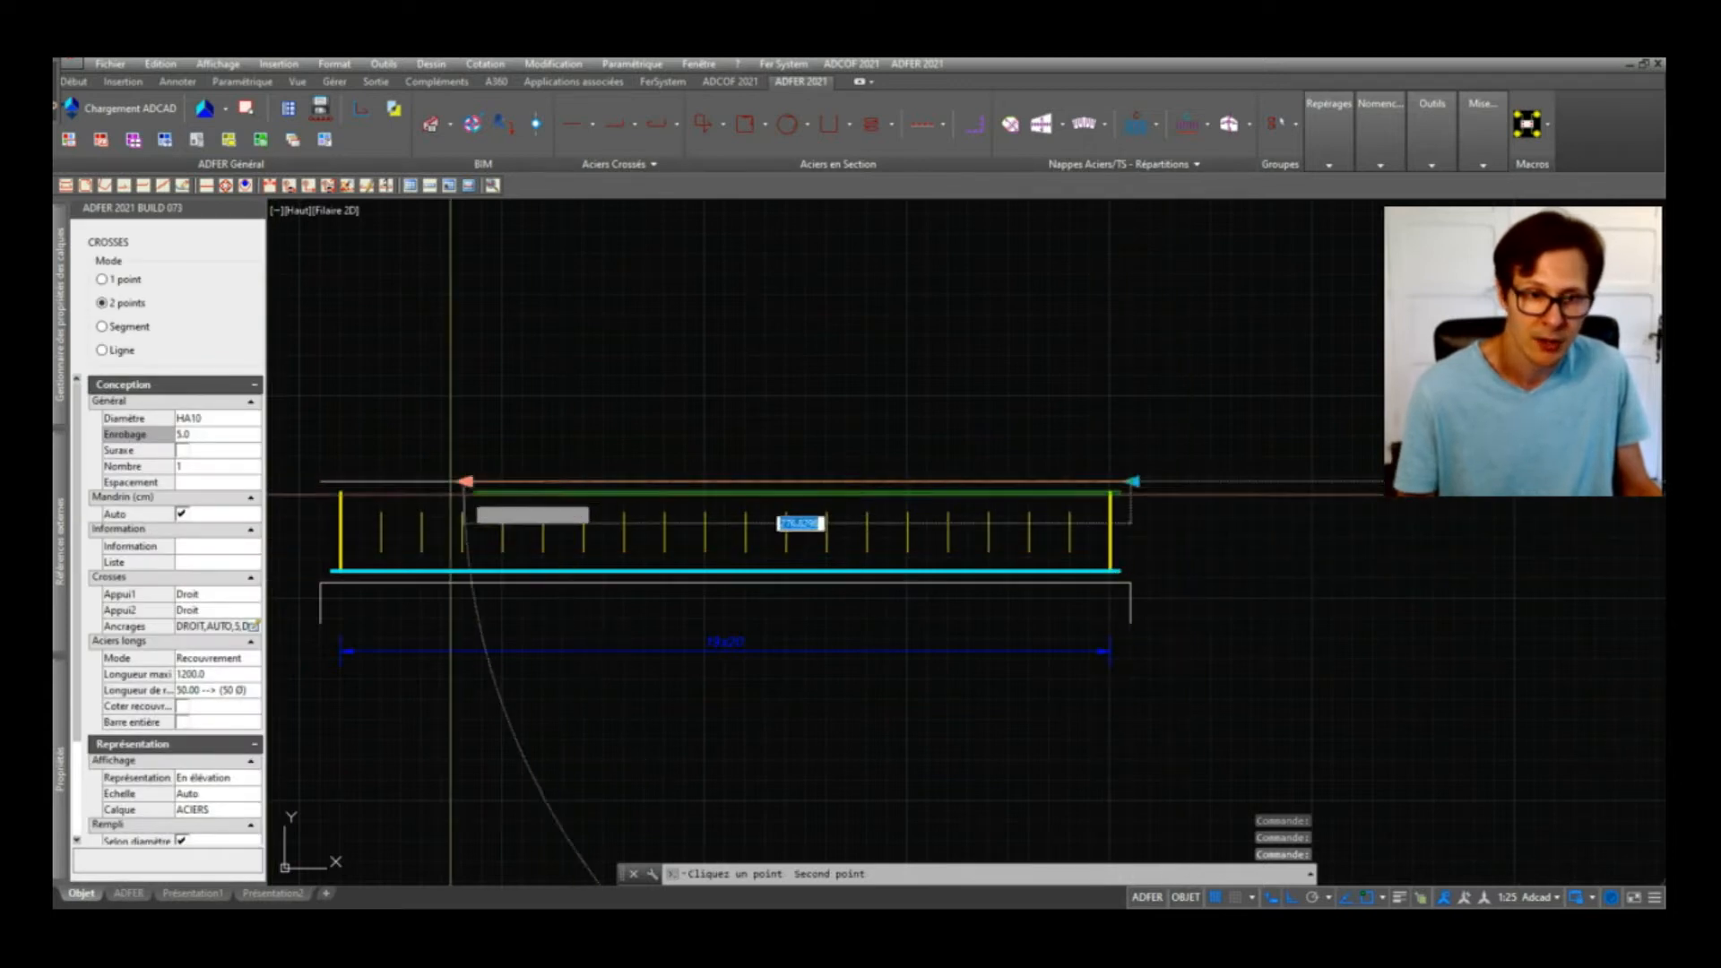
pyautogui.click(320, 481)
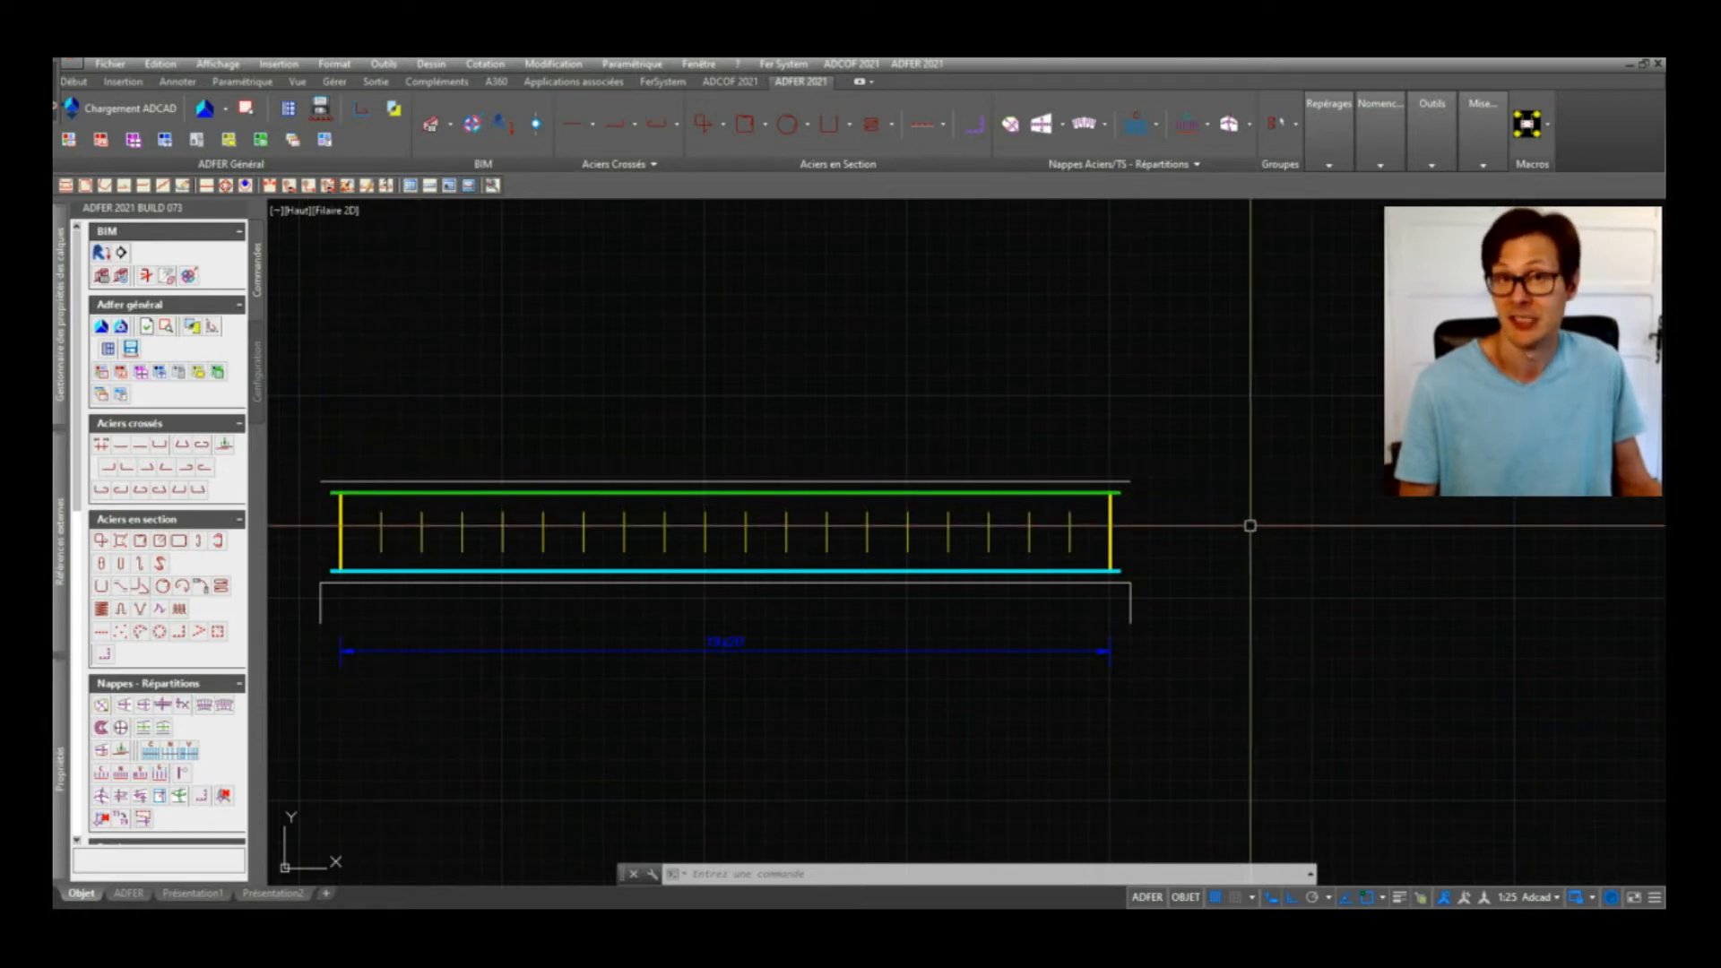
# Step: Examine the elevation's upper bar, including its cover, parameters and the grip for reversing the cover
pyautogui.click(737, 497)
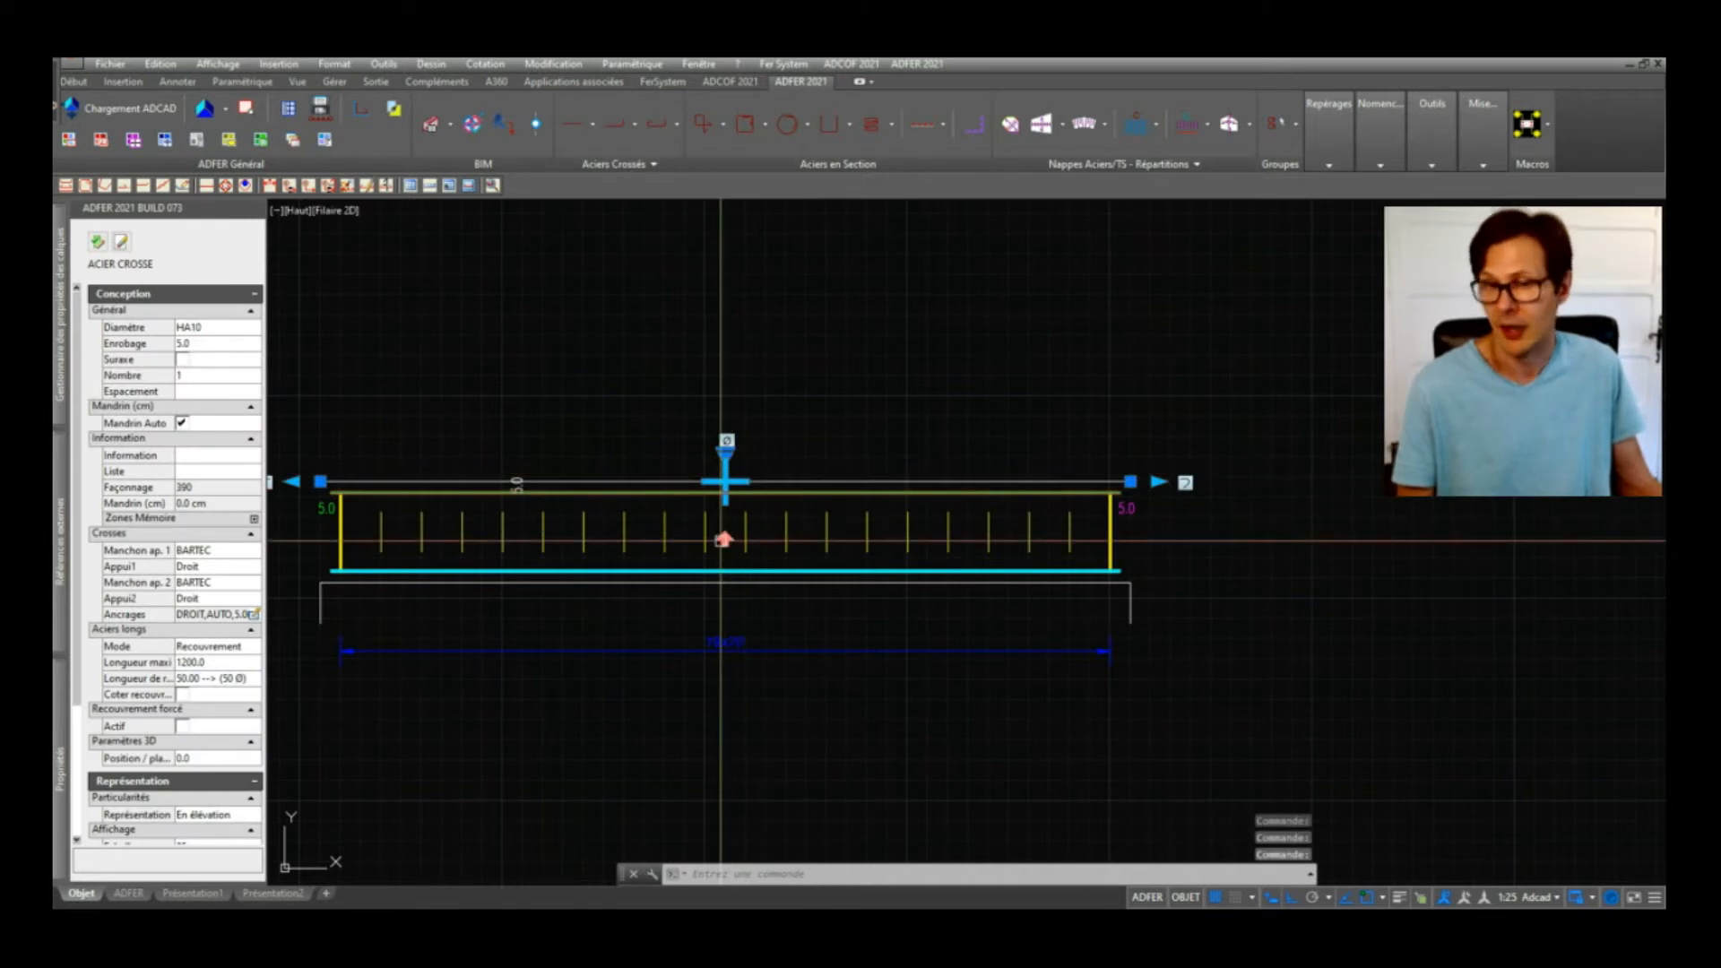
pyautogui.moveTo(784, 418); pyautogui.dragTo(997, 446, button='middle')
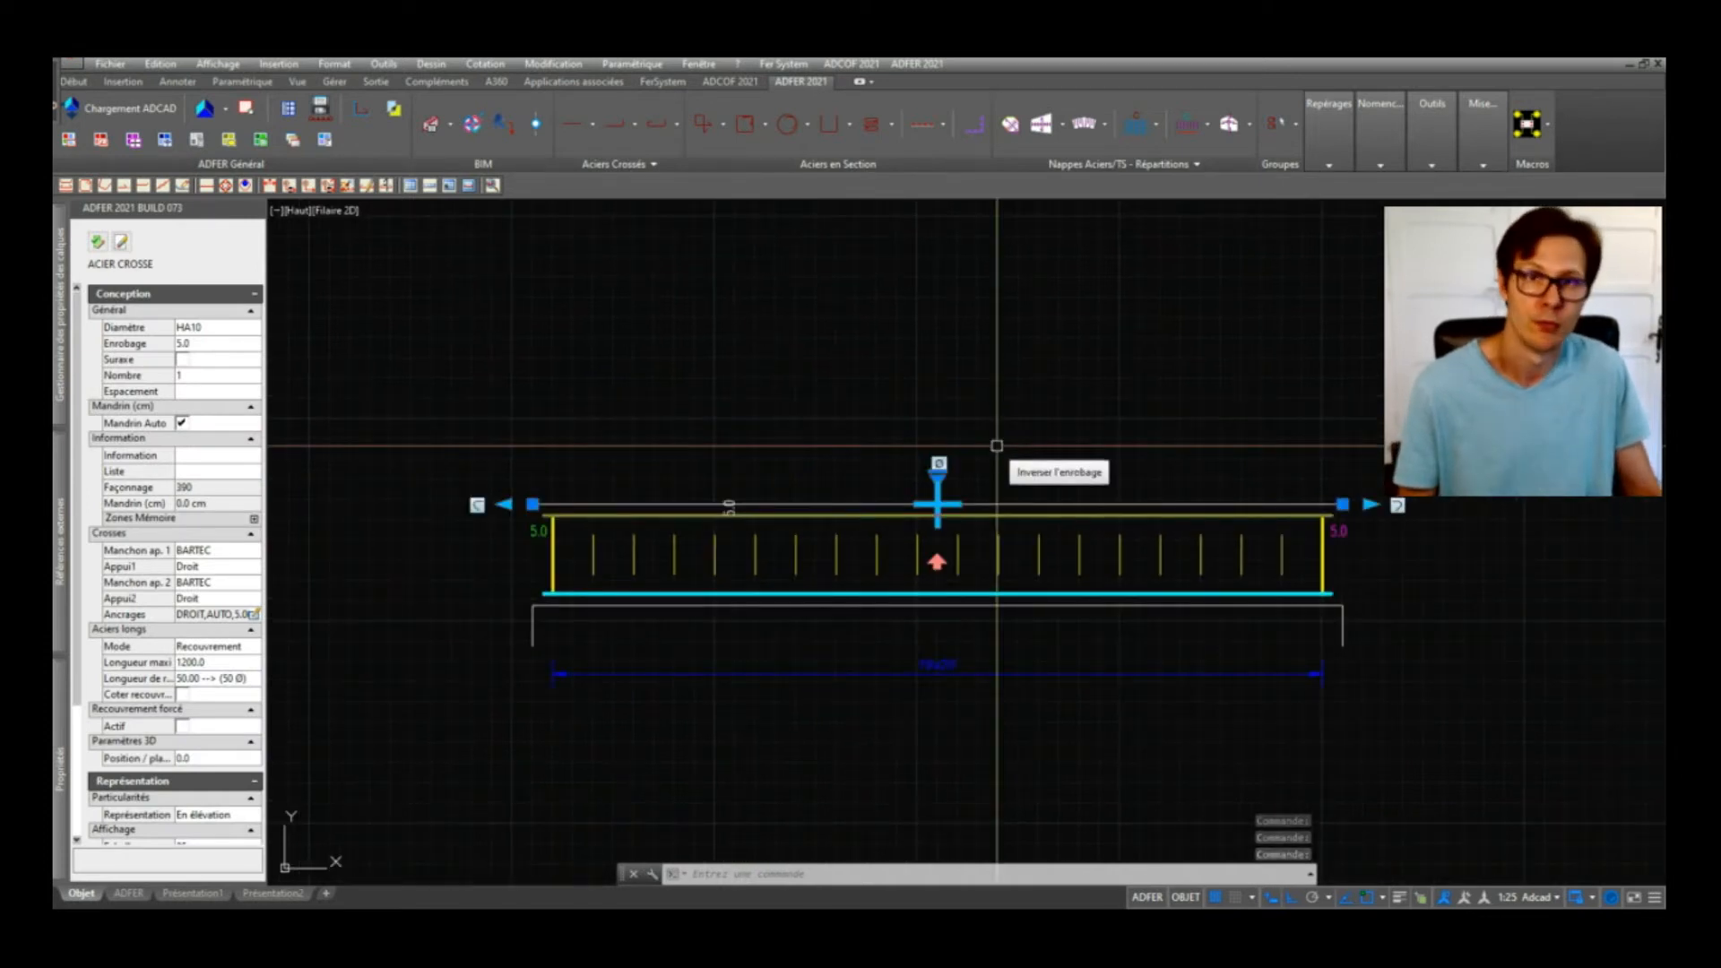
pyautogui.press('Escape')
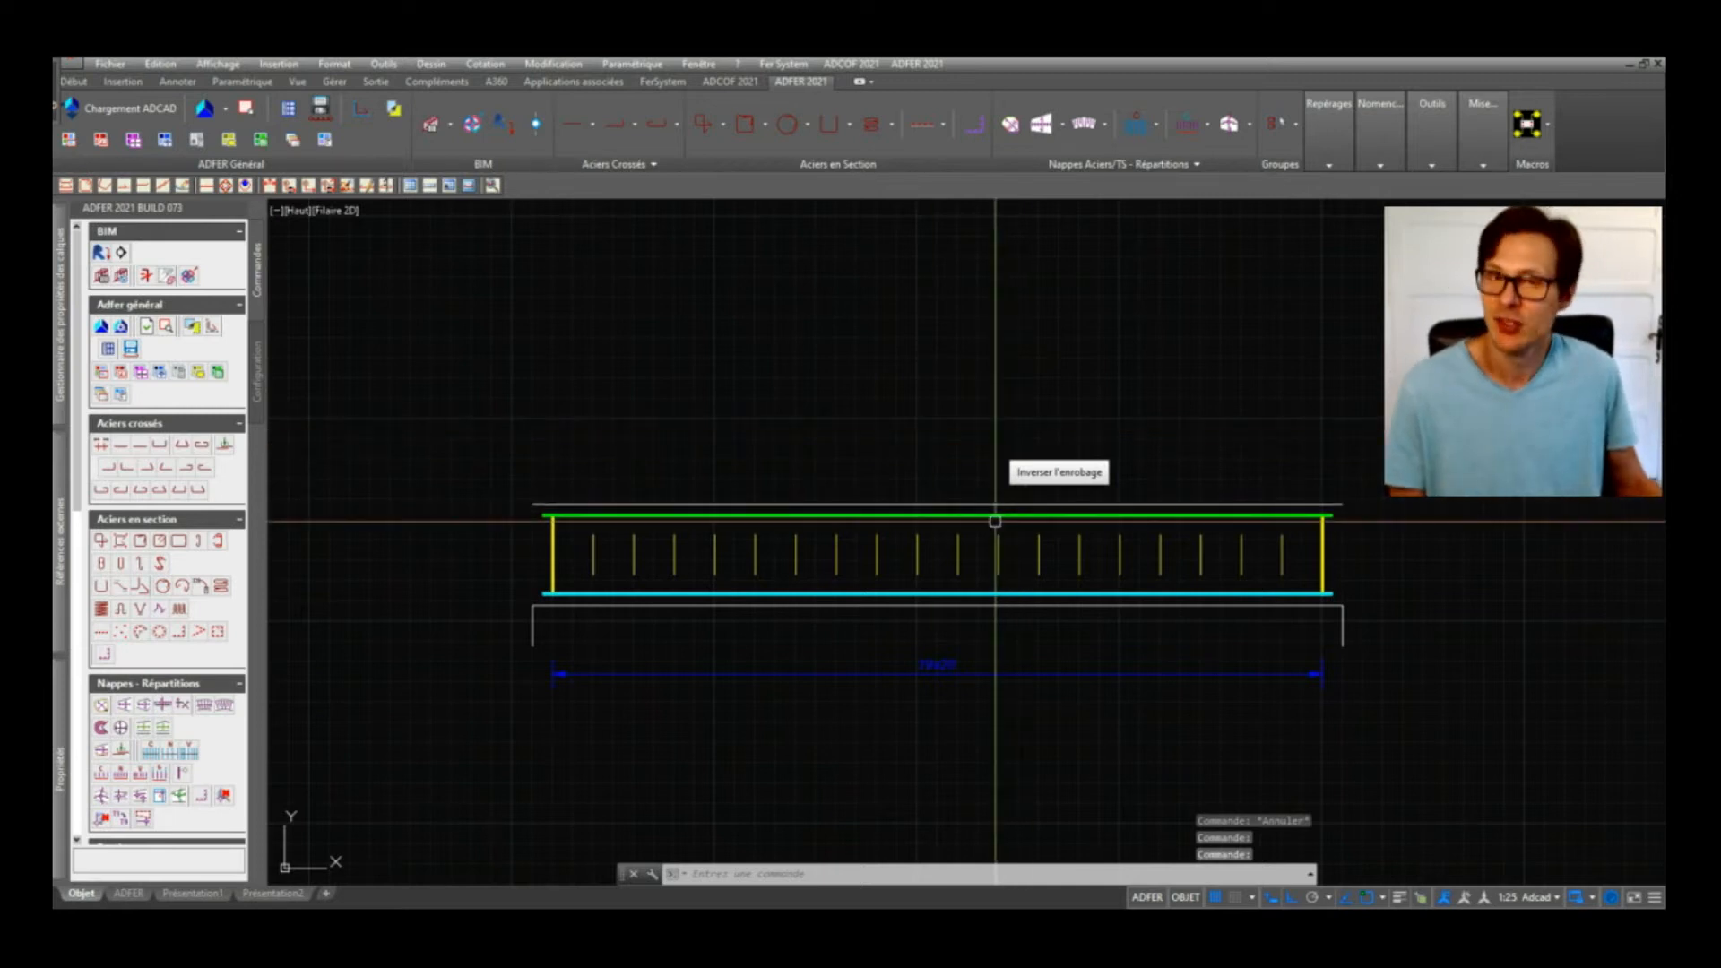
pyautogui.moveTo(986, 515)
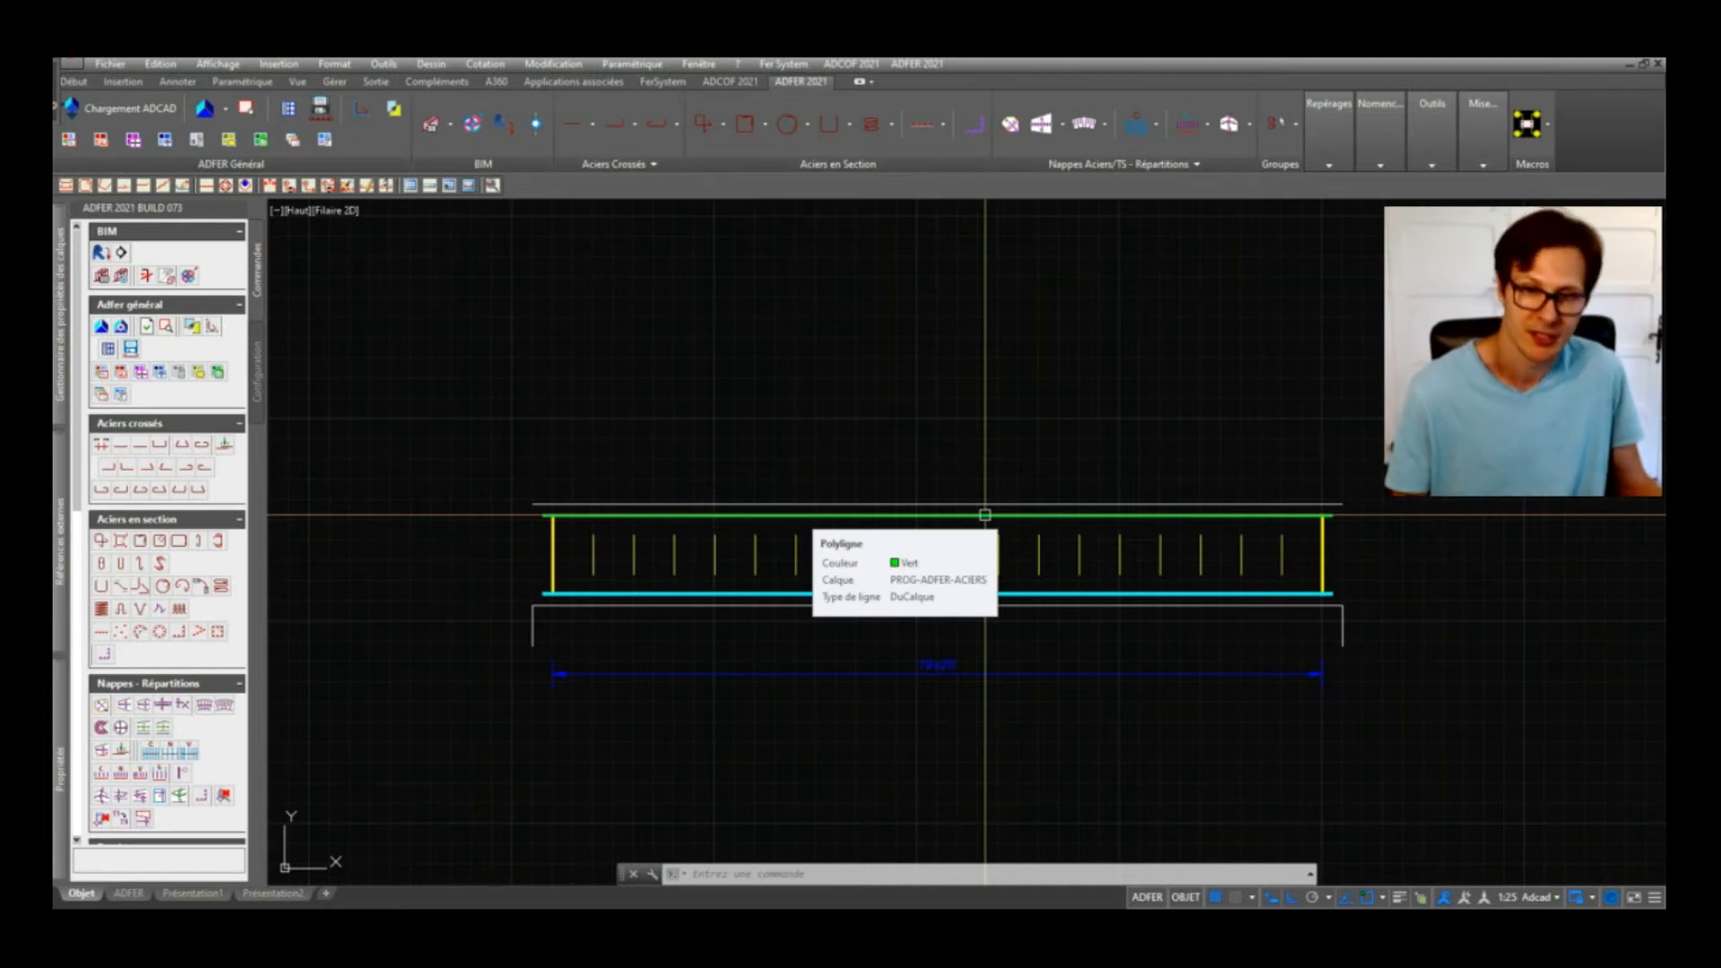
# Step: Place a single layer of three HA10 section bars in segment mode along the stirrup's upper side in the beam section
pyautogui.moveTo(1001, 572); pyautogui.dragTo(869, 541, button='middle')
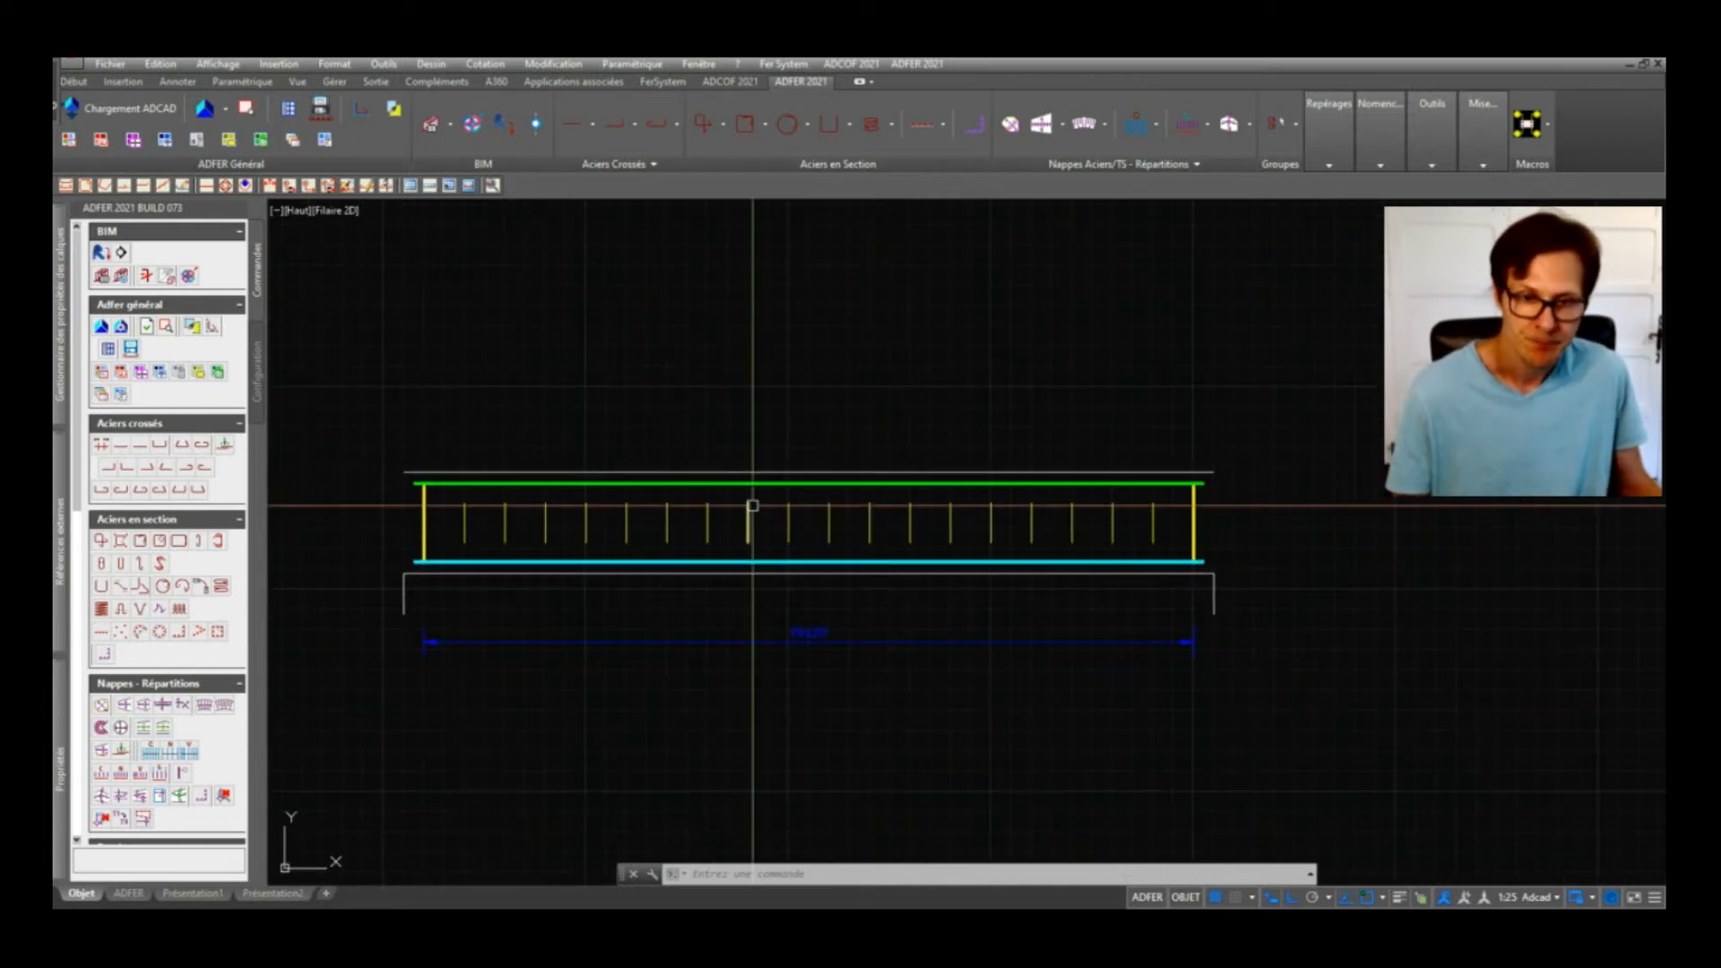
pyautogui.moveTo(753, 505); pyautogui.dragTo(1160, 477, button='middle')
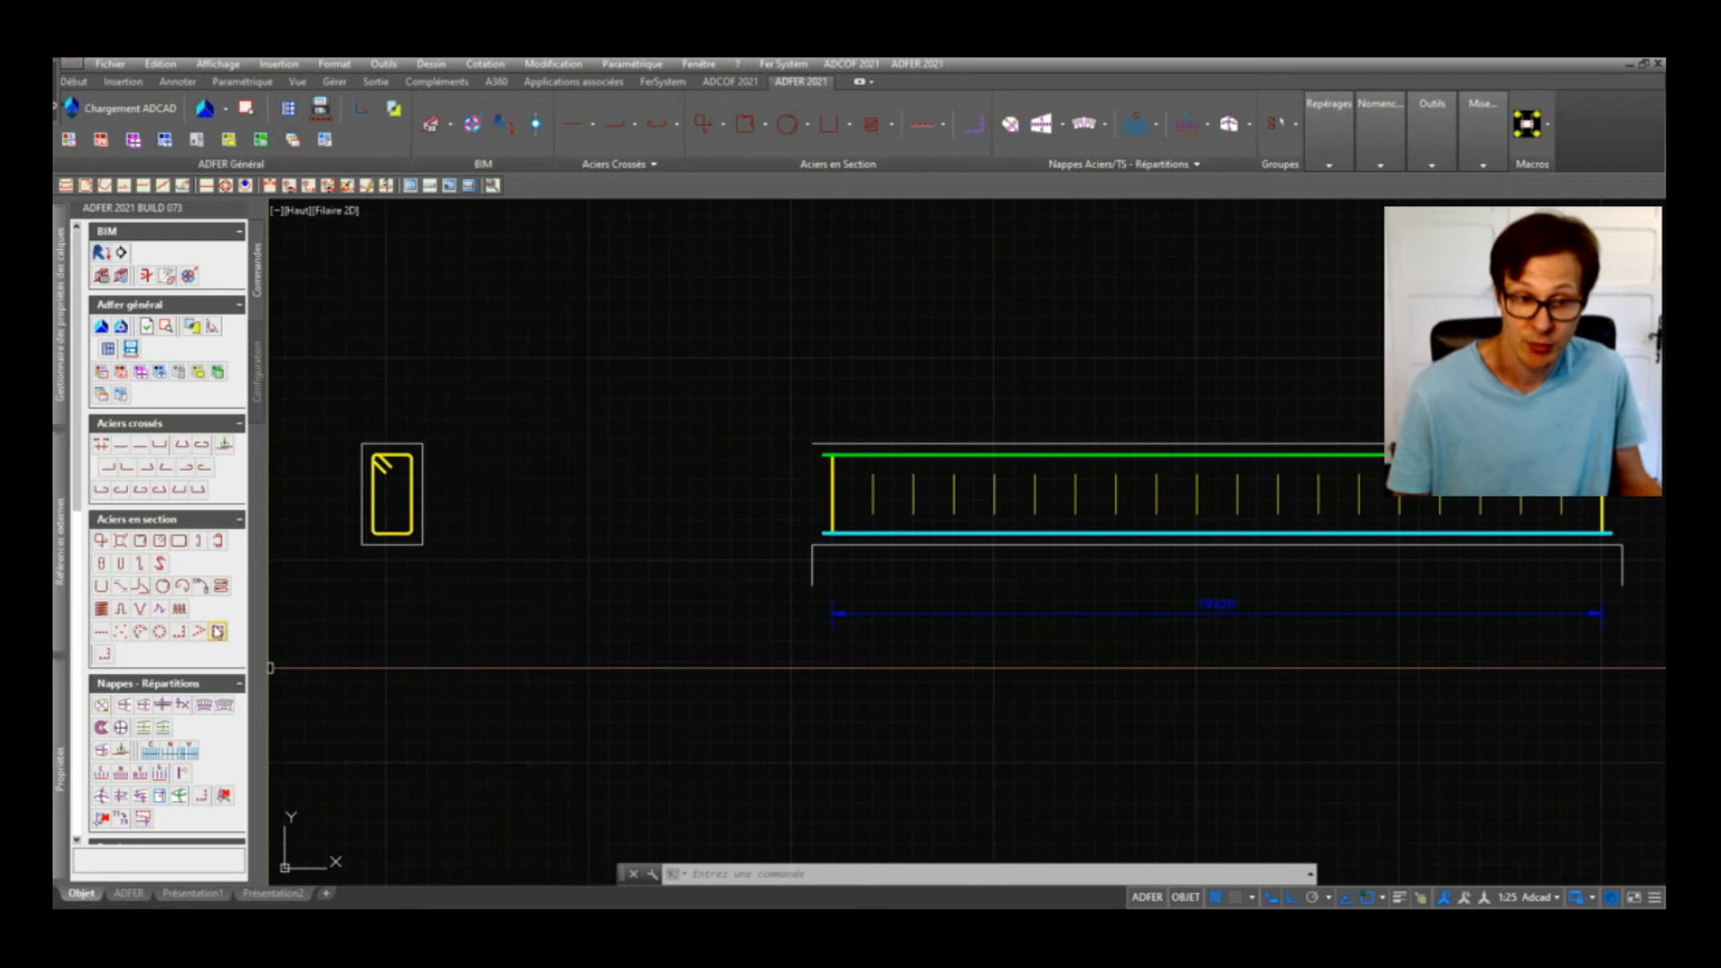
pyautogui.click(101, 631)
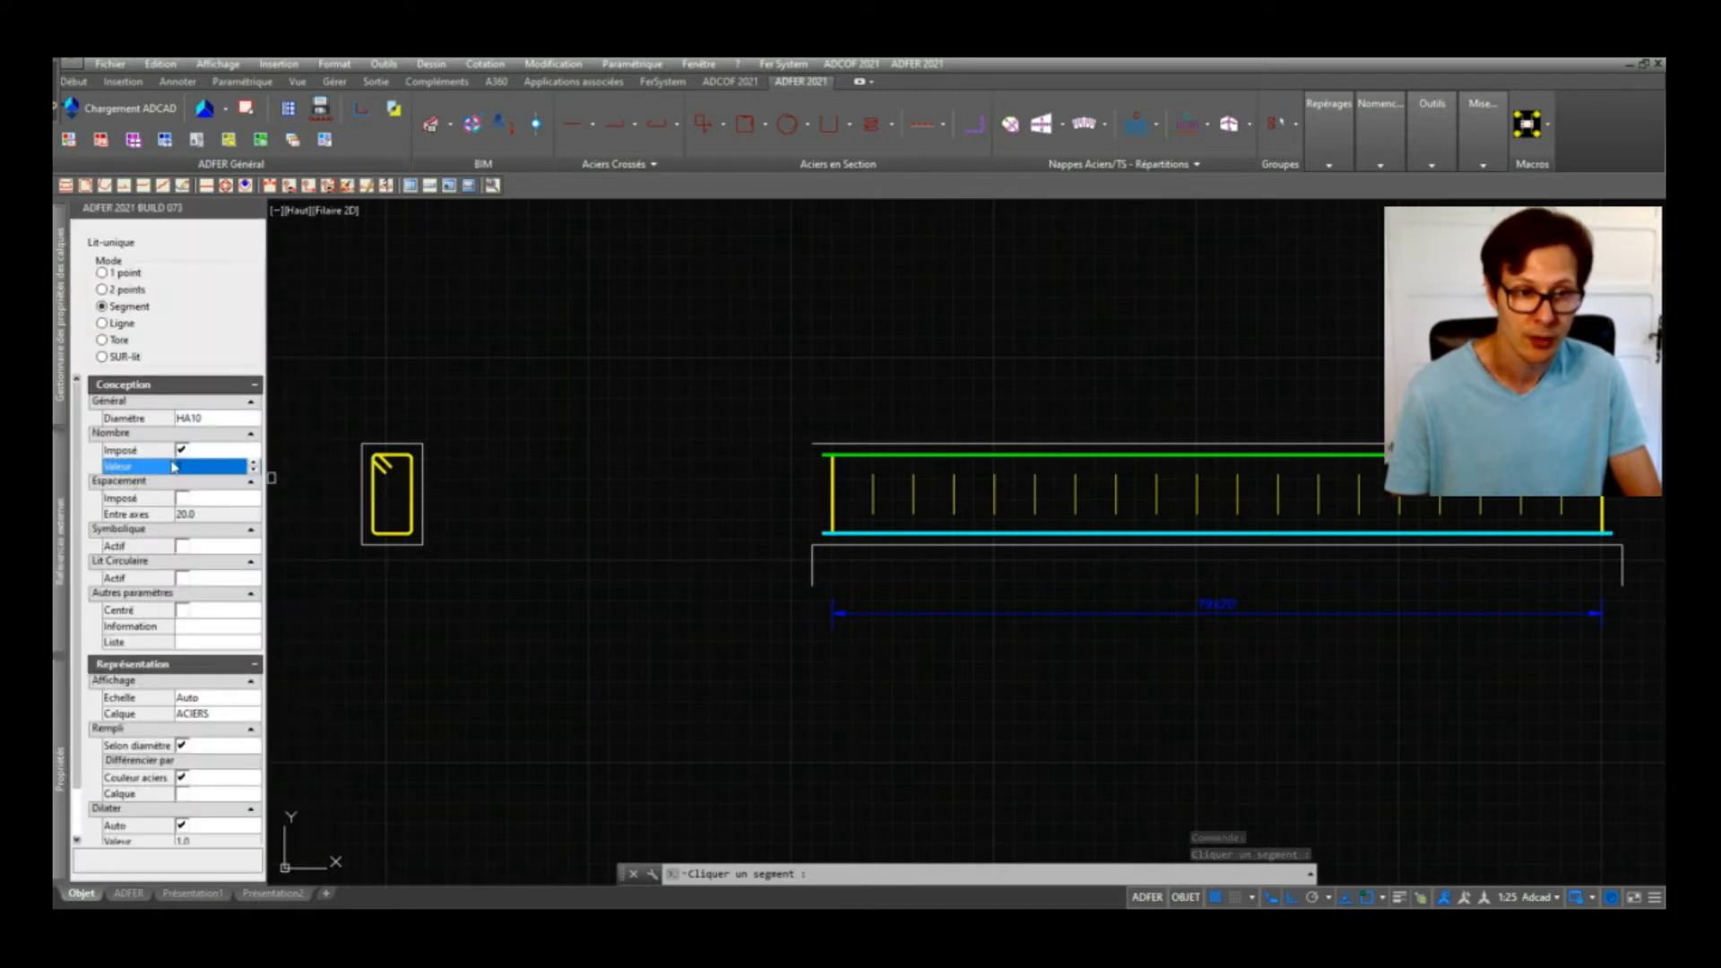
pyautogui.press('Return')
pyautogui.scroll(8, 375, 466)
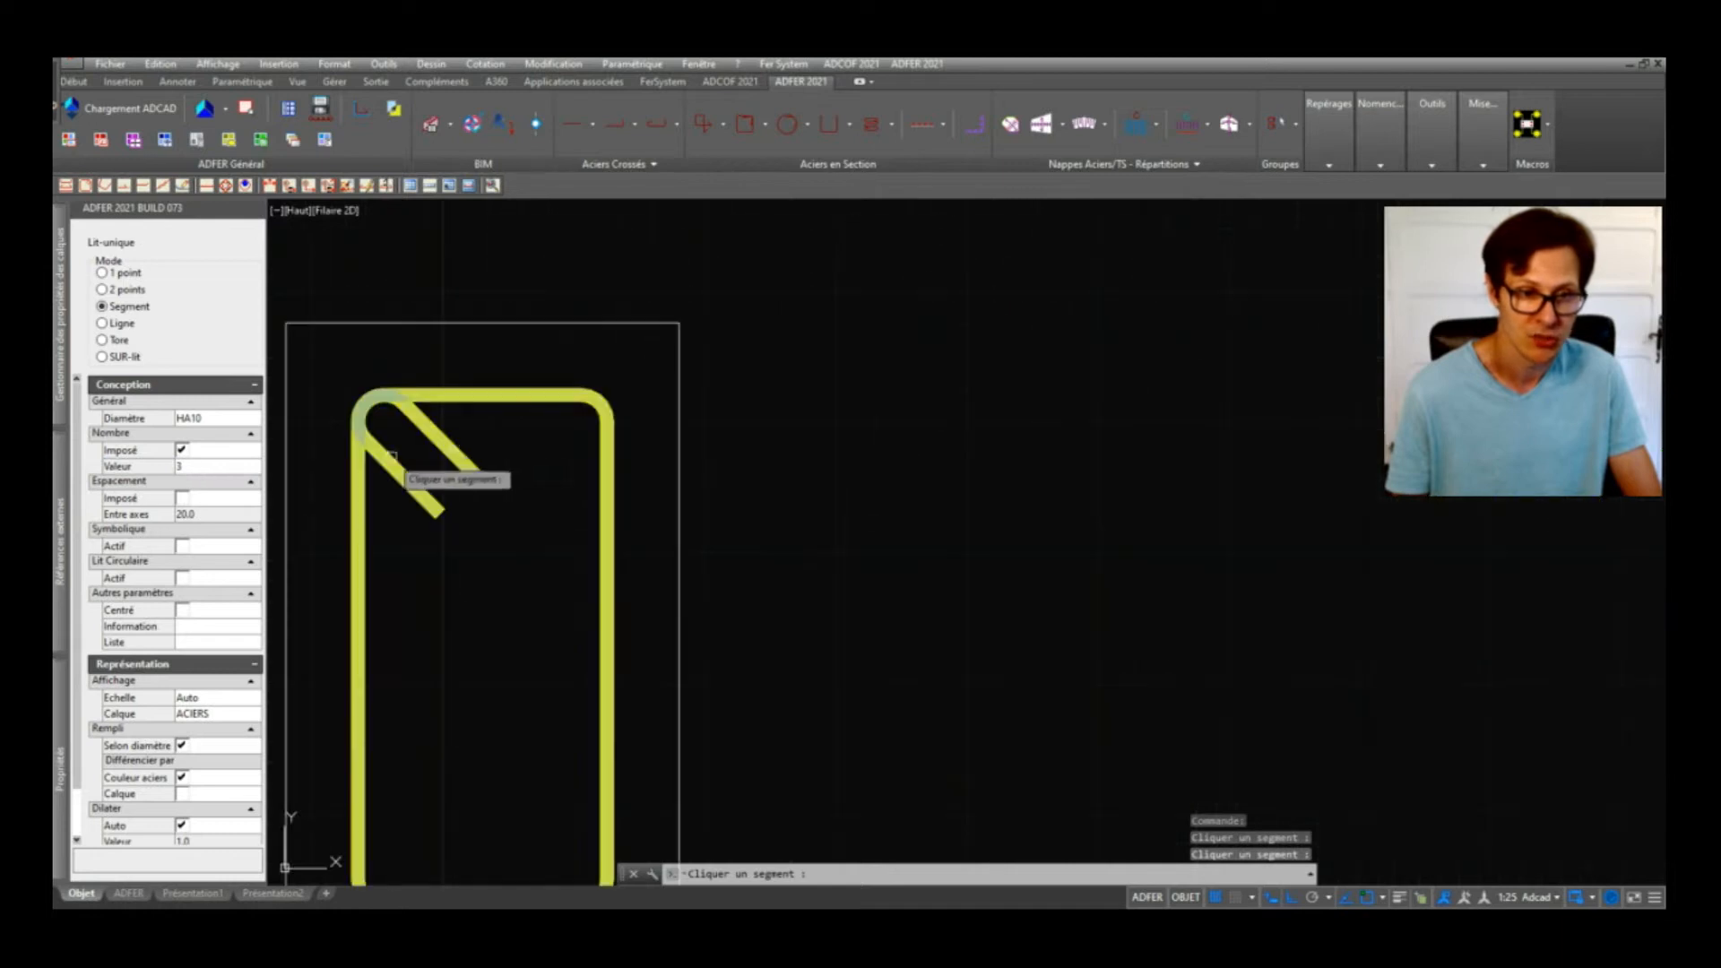
pyautogui.click(524, 409)
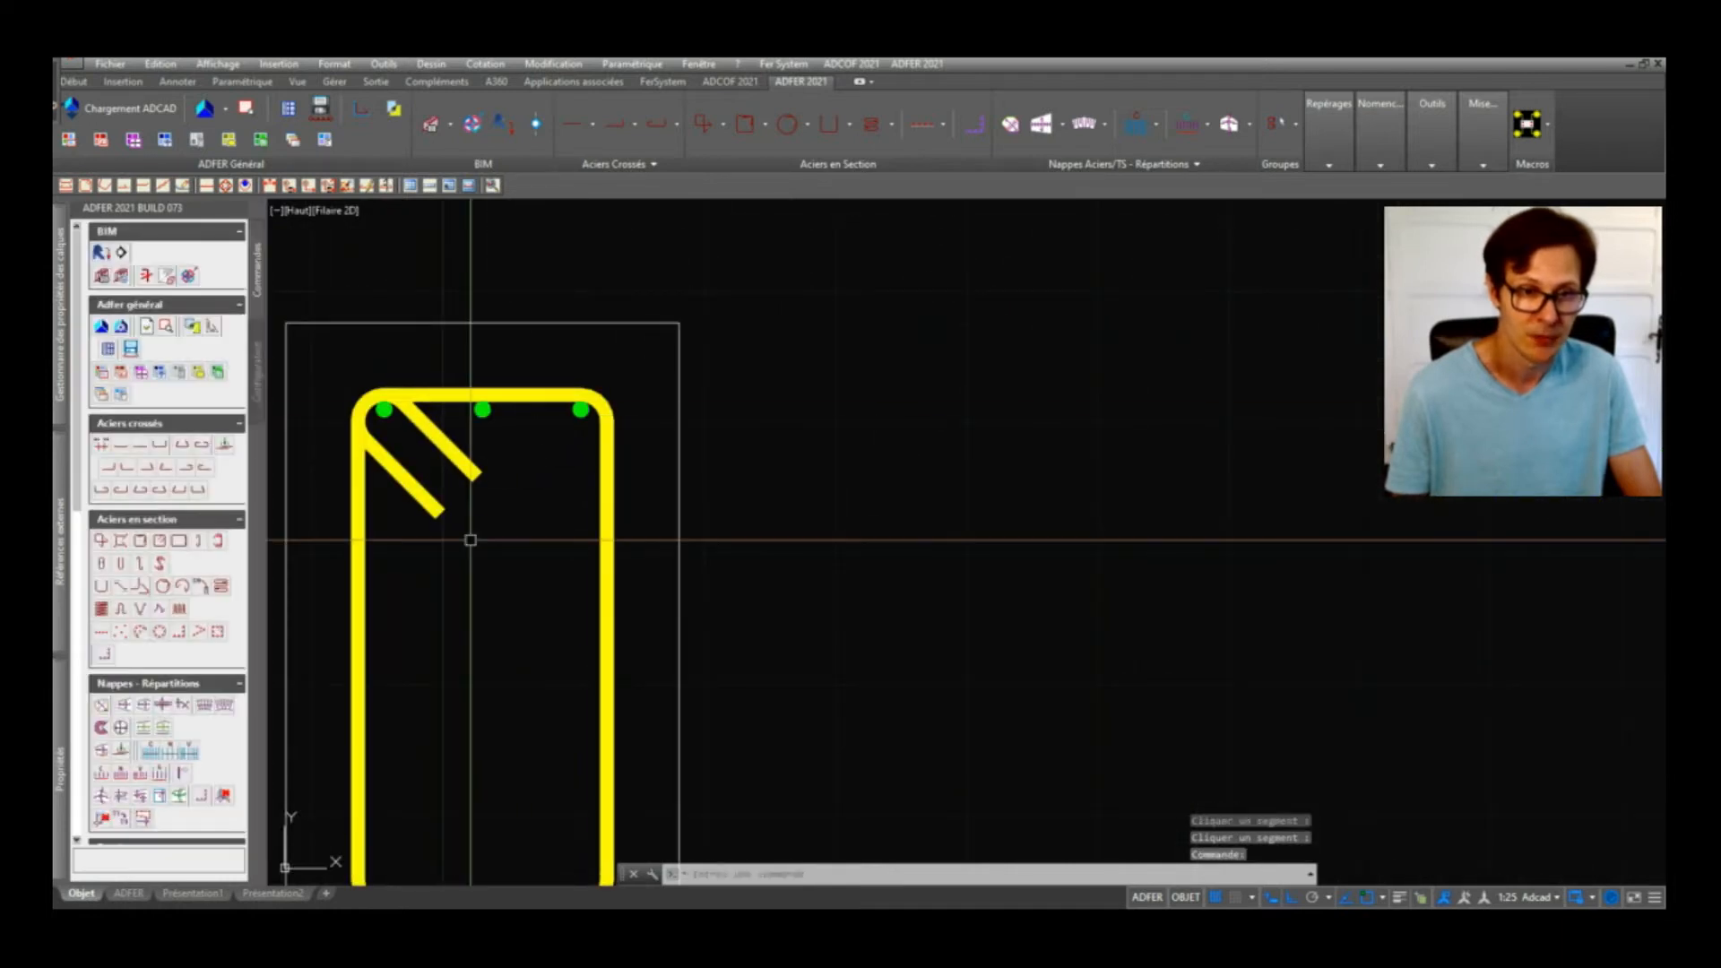
# Step: Place a single layer of three HA12 section bars in segment mode along the stirrup's lower side
pyautogui.click(101, 632)
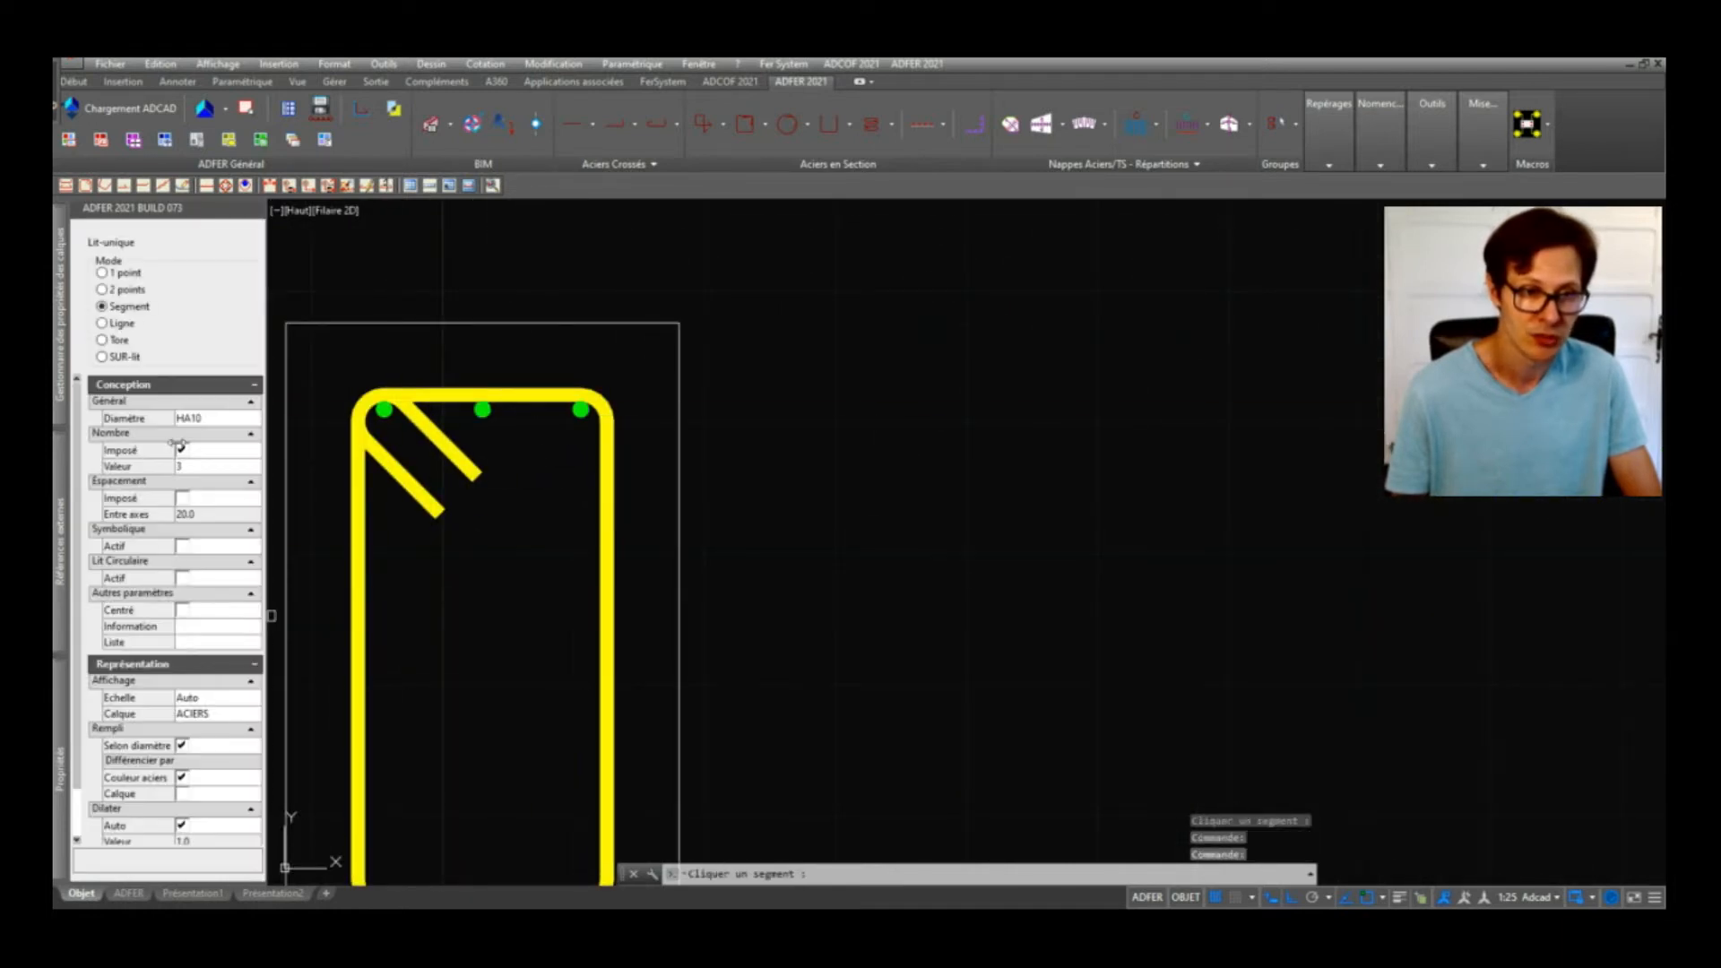
pyautogui.click(197, 422)
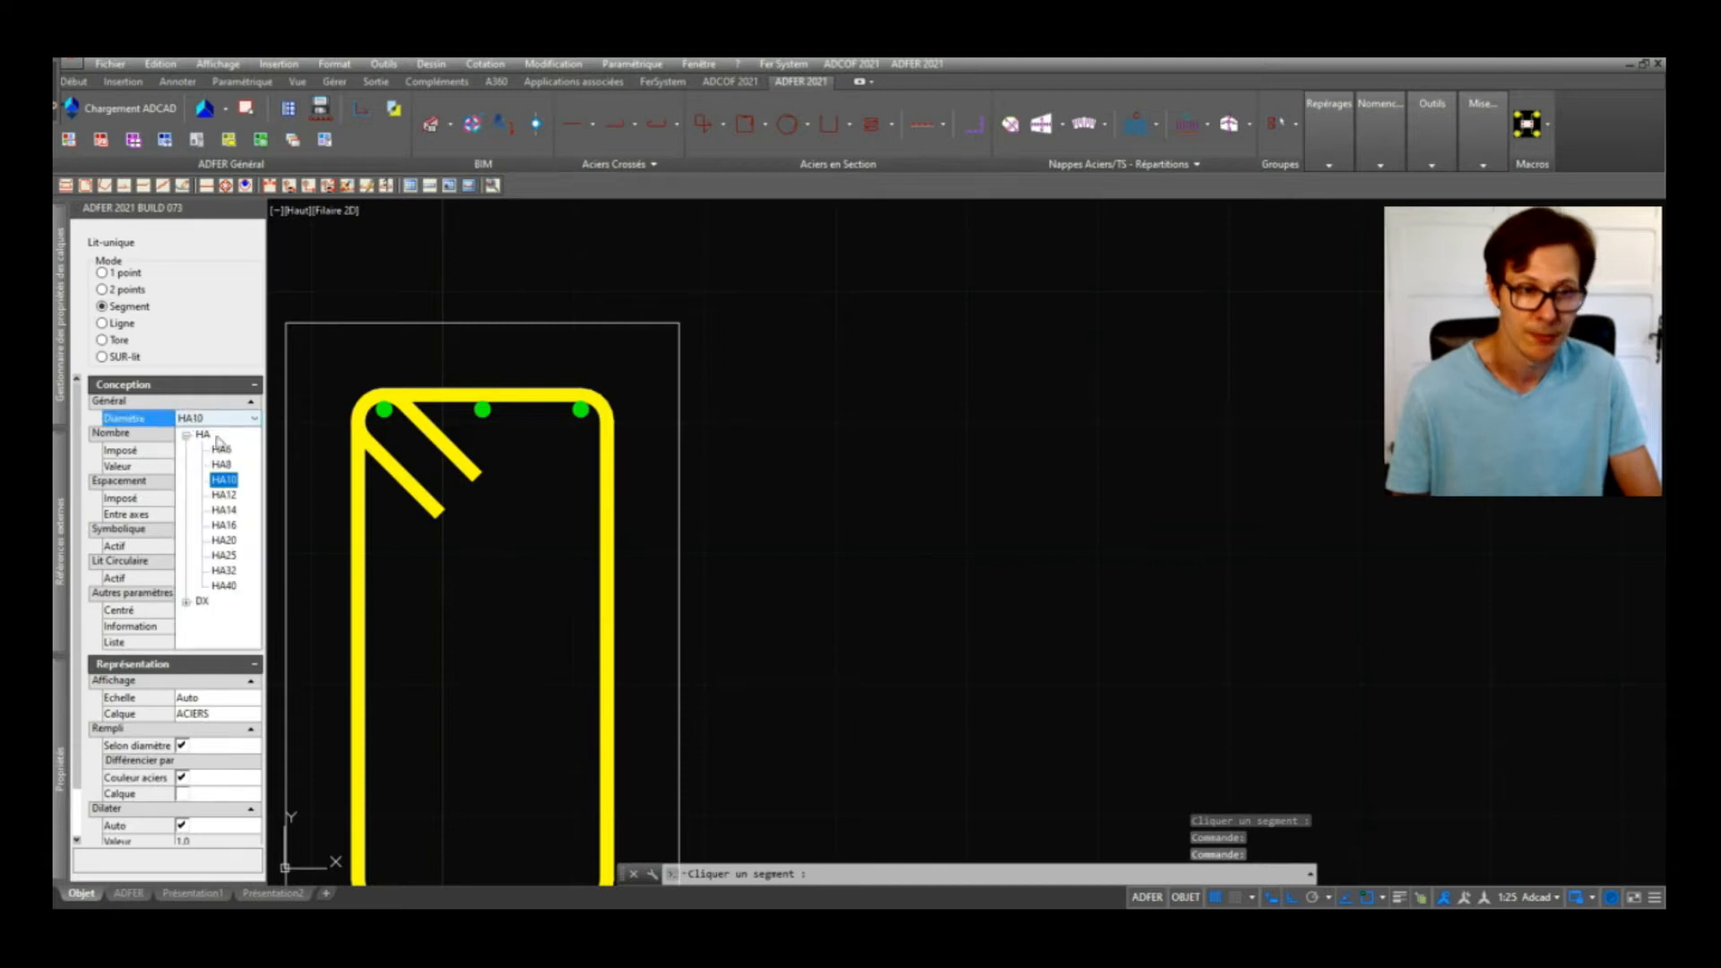
pyautogui.click(232, 498)
pyautogui.scroll(-4, 591, 502)
pyautogui.scroll(6, 543, 544)
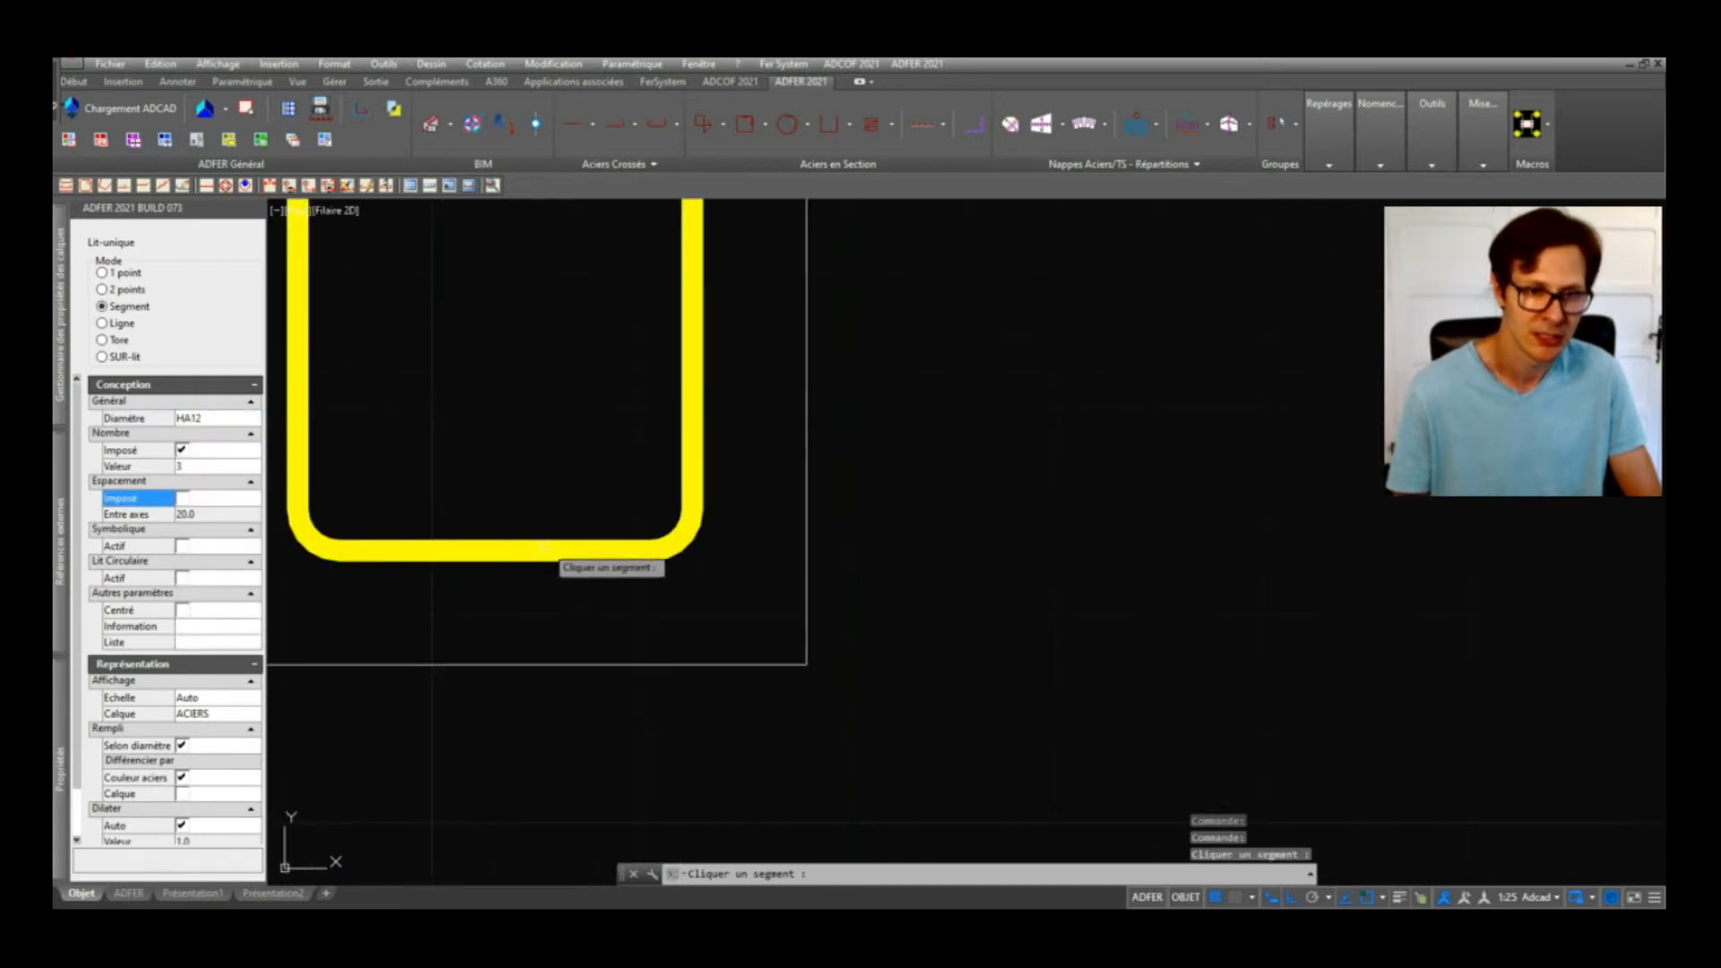
pyautogui.click(549, 544)
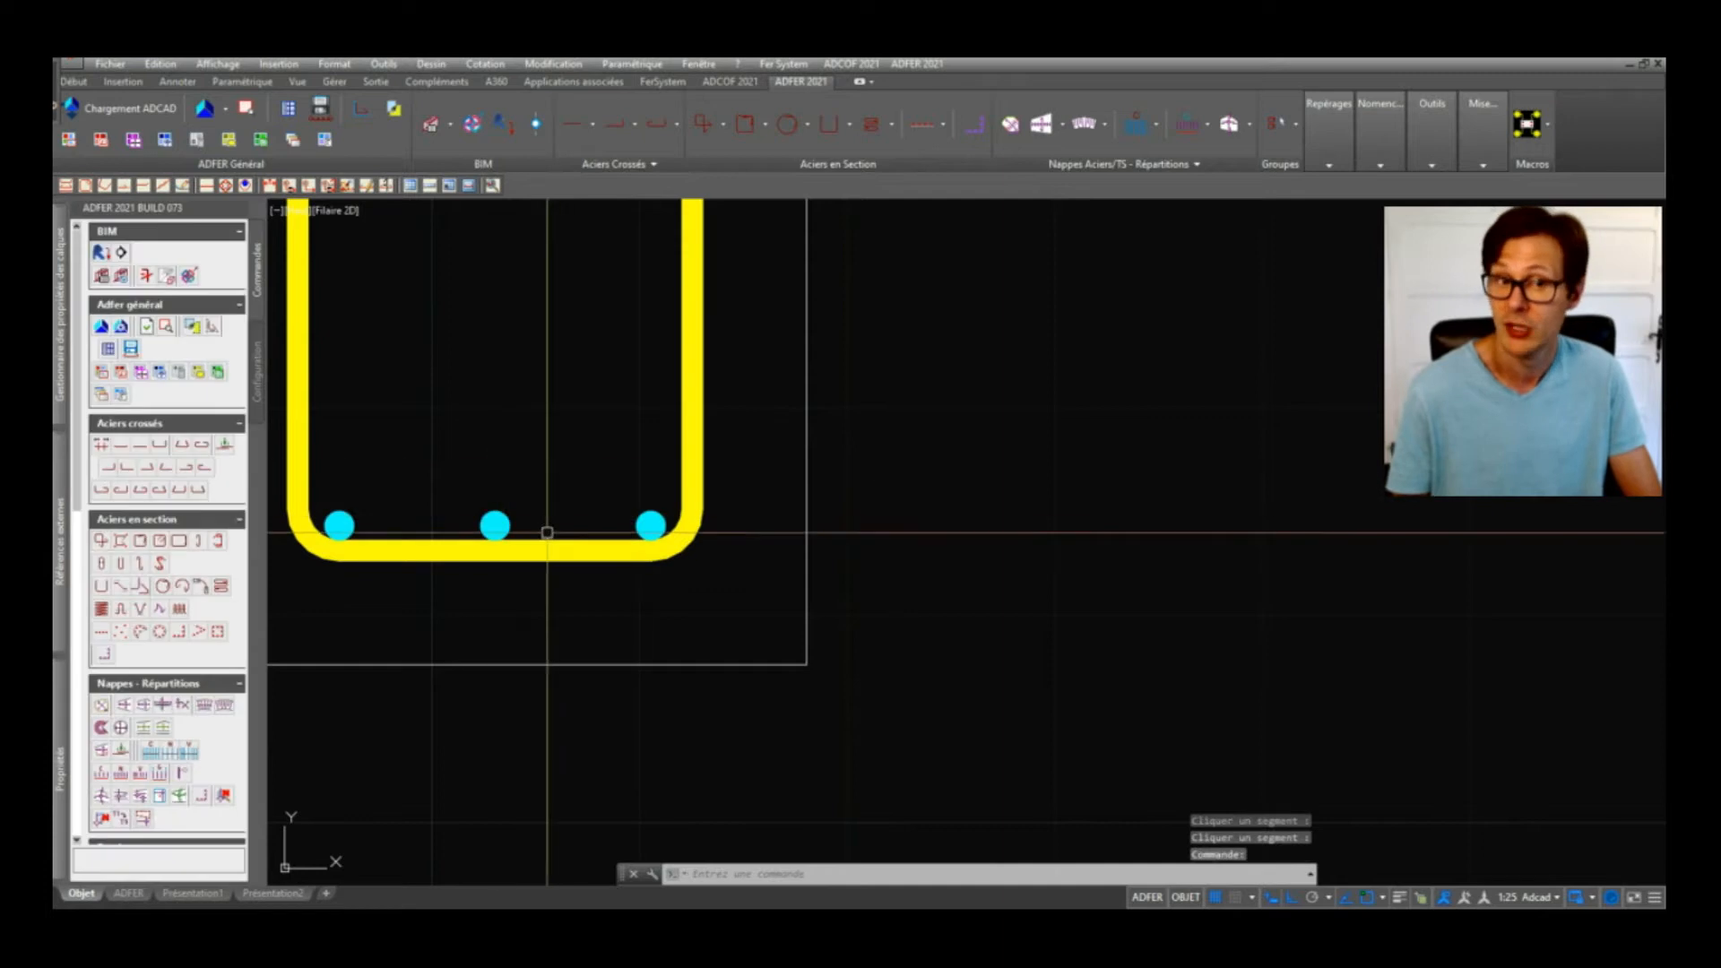
# Step: Examine how the lower and upper section bars sit against the stirrup's sides in the beam section
pyautogui.scroll(2, 547, 532)
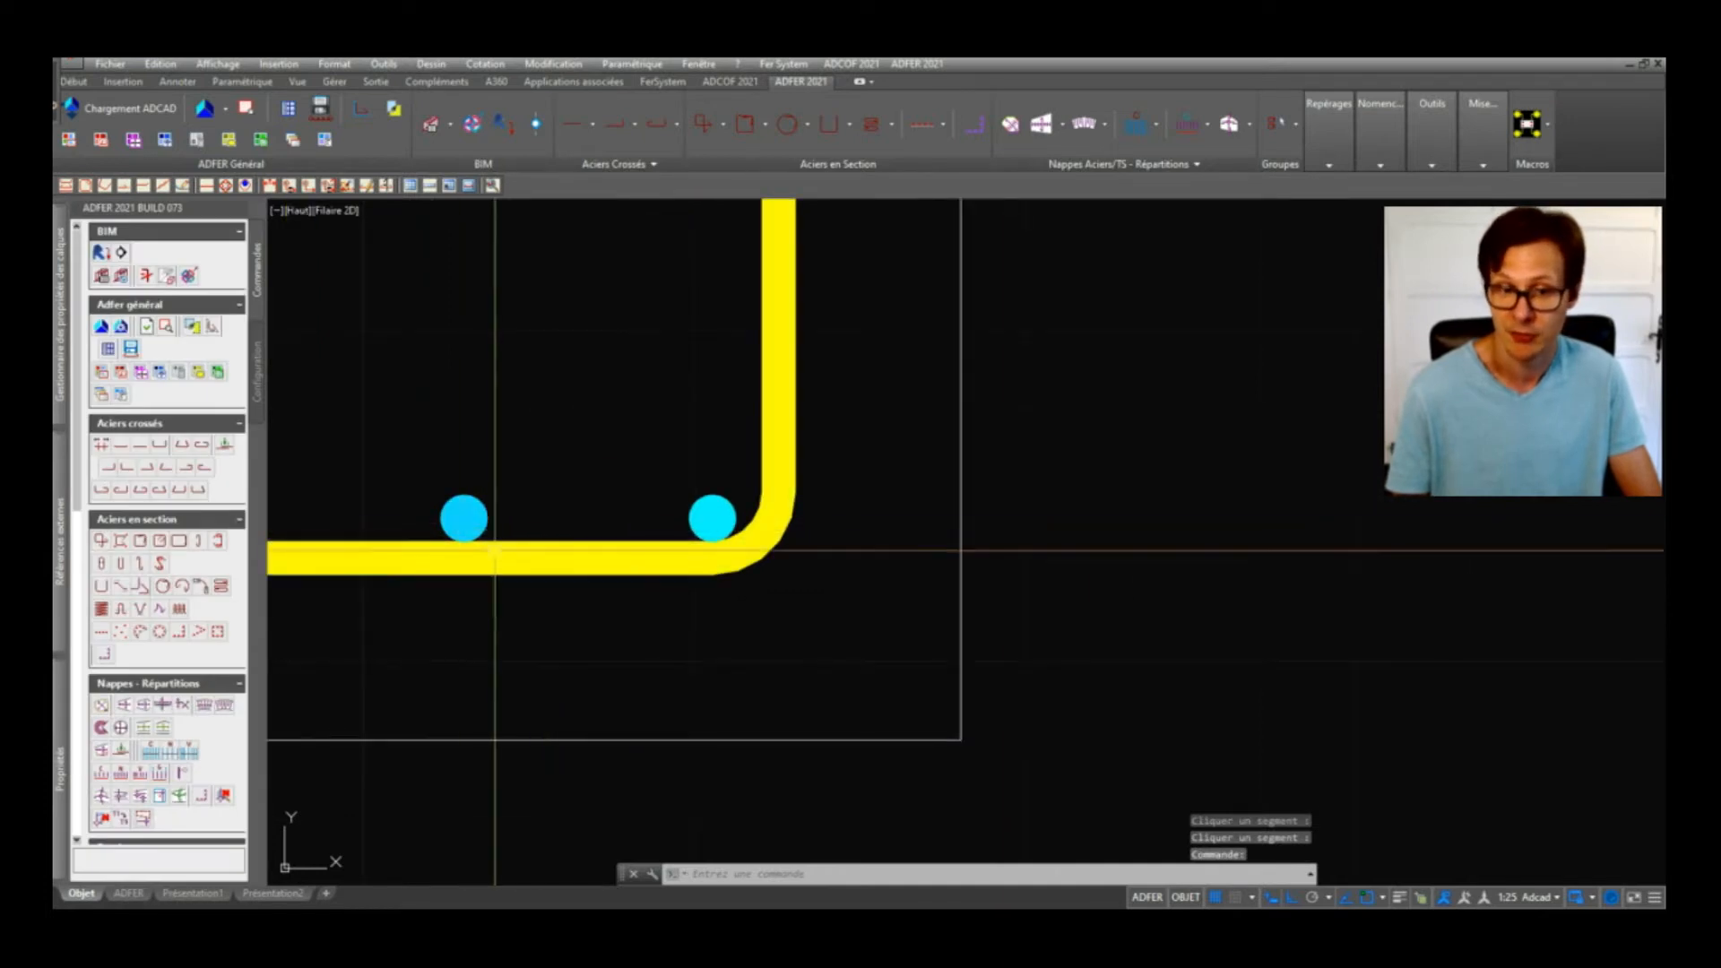
pyautogui.scroll(-2, 498, 581)
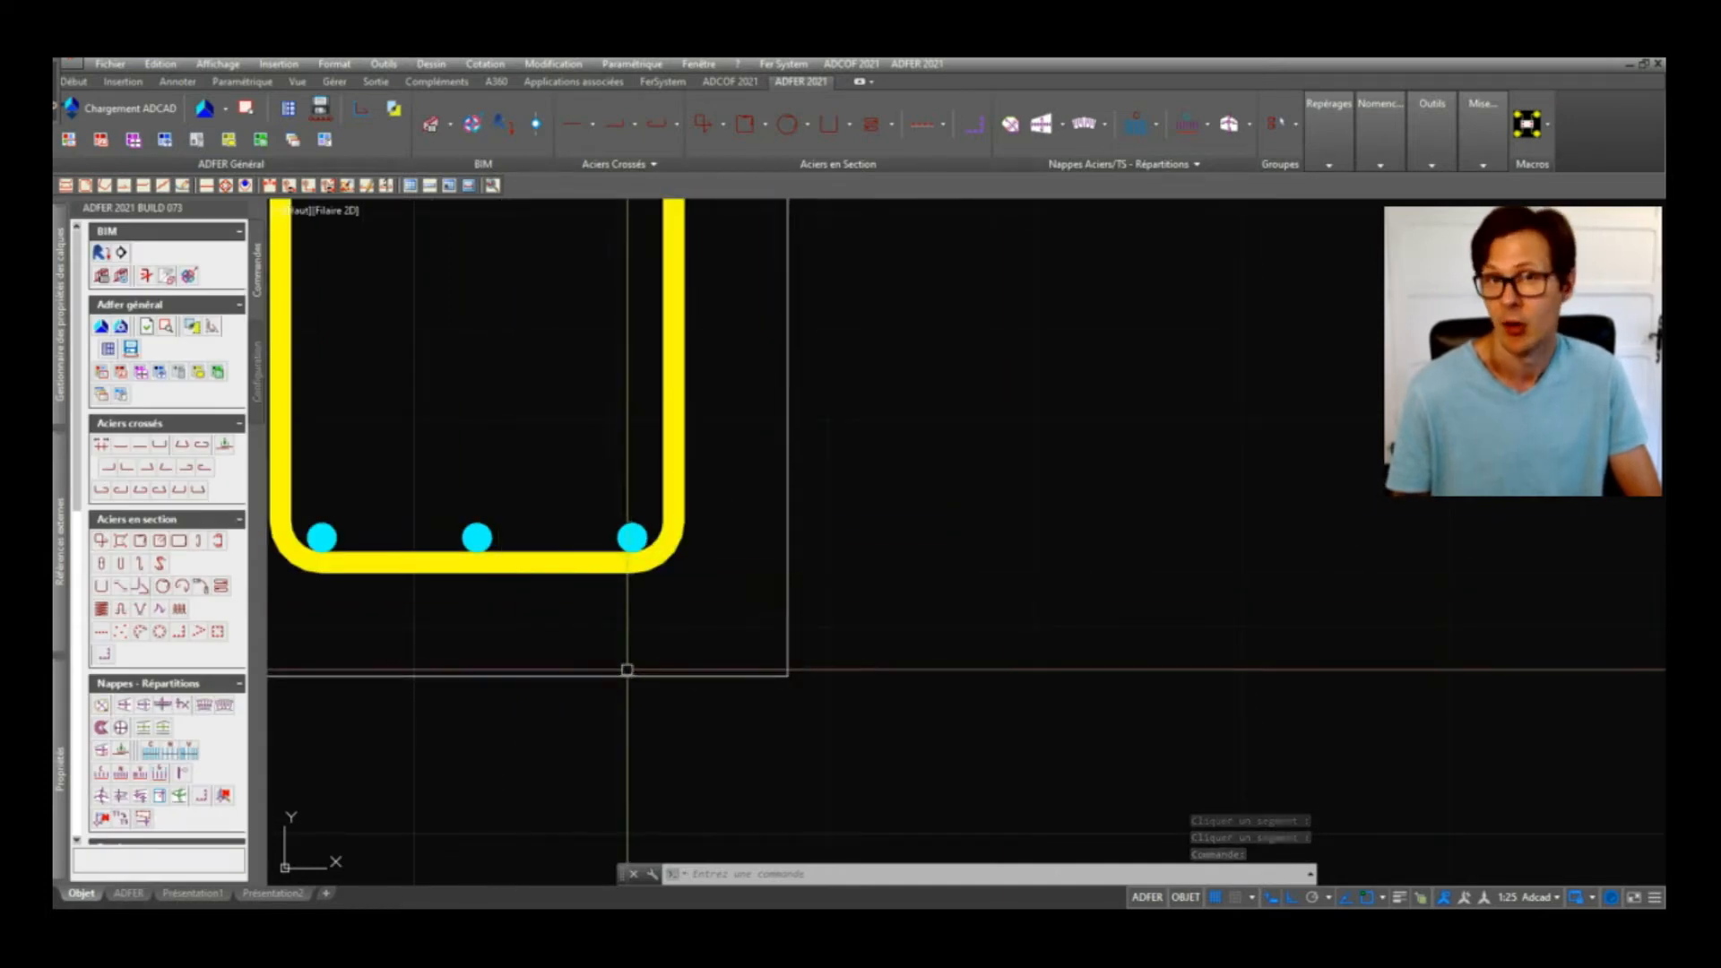
pyautogui.scroll(-10, 616, 674)
pyautogui.scroll(6, 613, 634)
pyautogui.scroll(-2, 511, 479)
pyautogui.scroll(4, 542, 467)
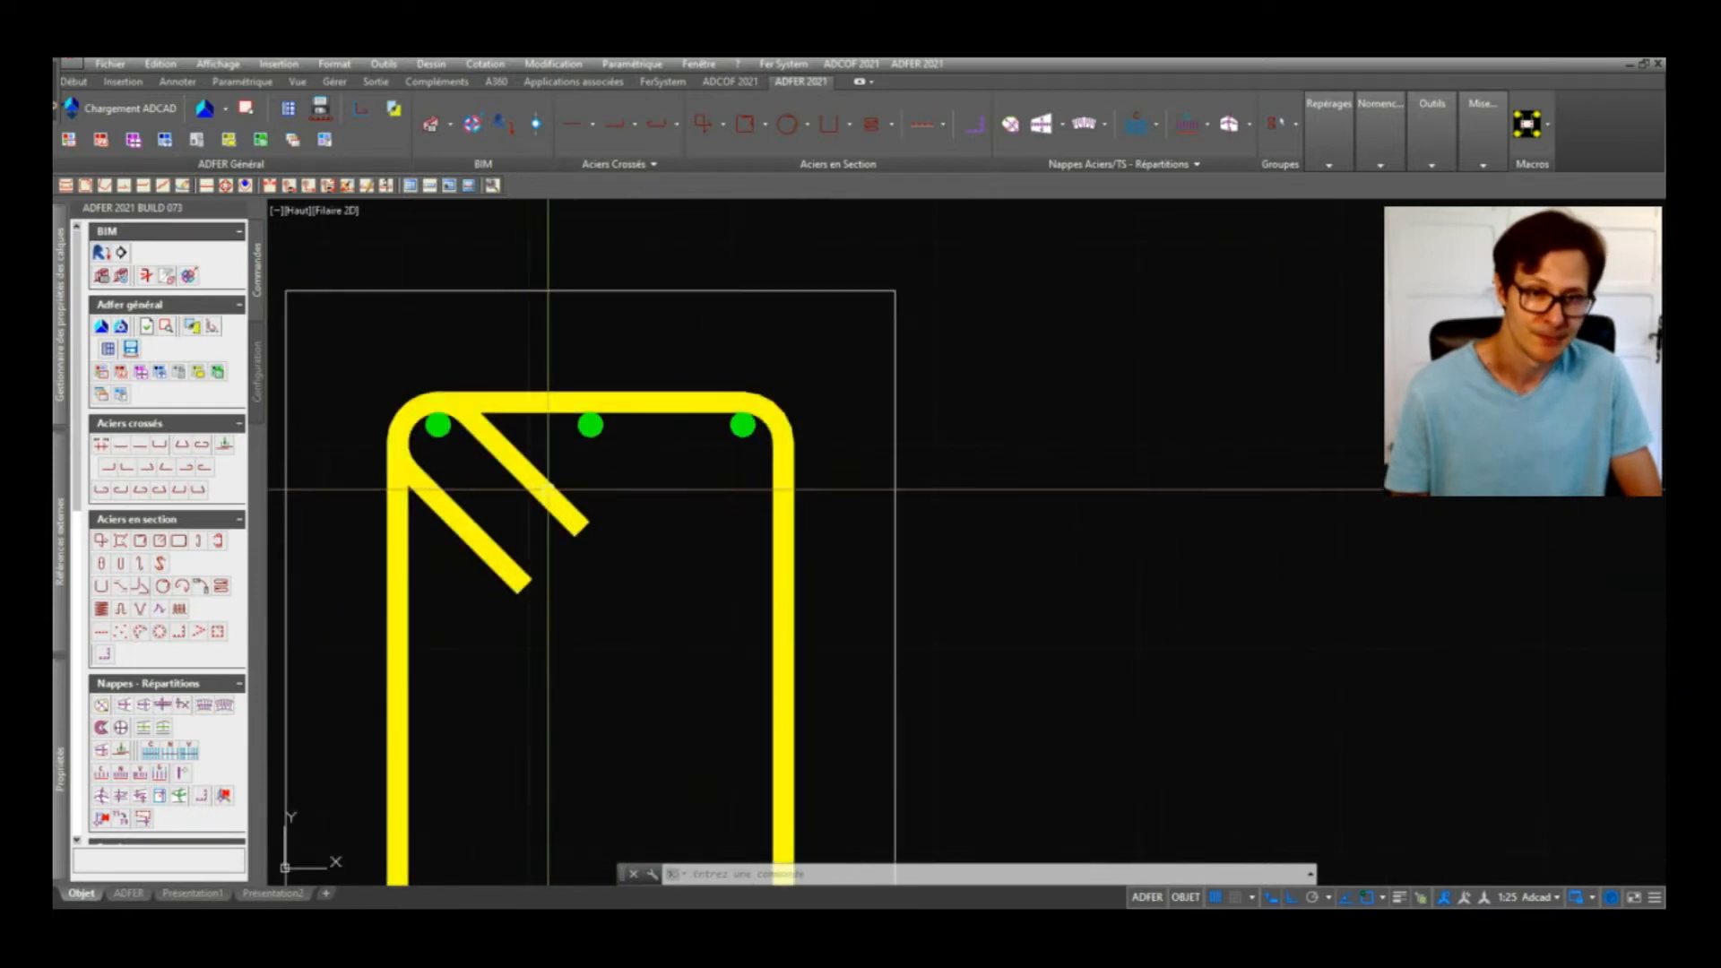
pyautogui.scroll(-4, 492, 422)
pyautogui.scroll(-2, 494, 467)
pyautogui.scroll(-2, 494, 467)
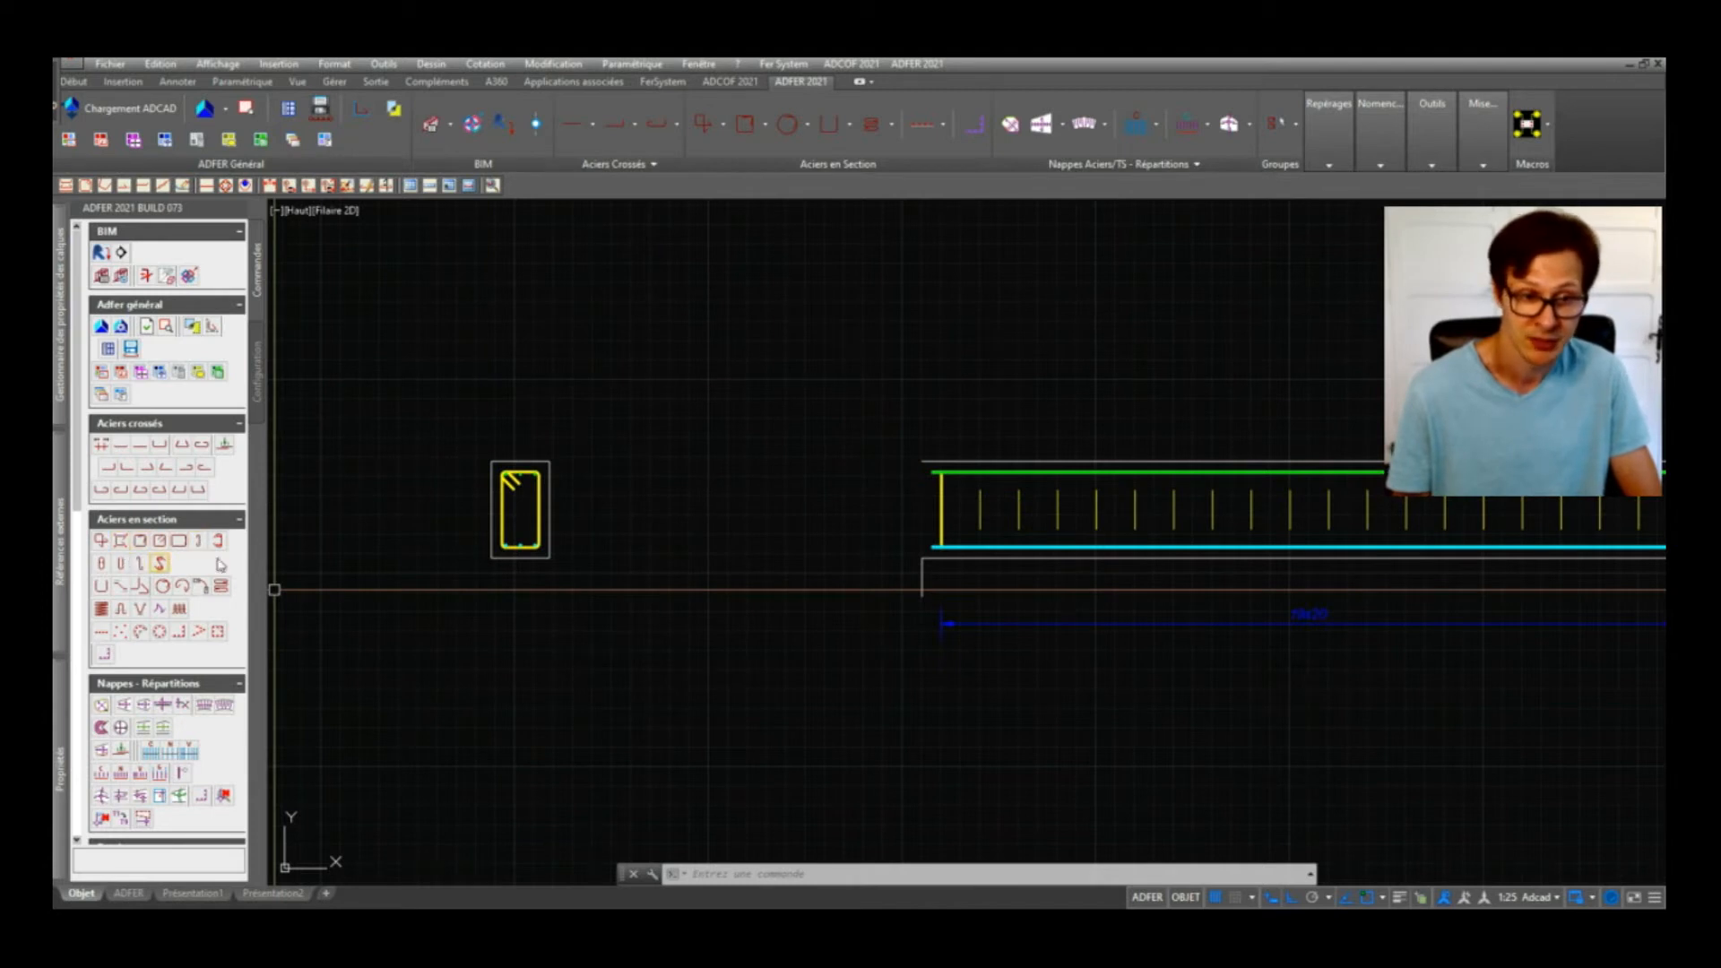
# Step: Place an HA6 stirrup in two-bar mode around the middle upper and middle lower bars of the beam section
pyautogui.click(121, 565)
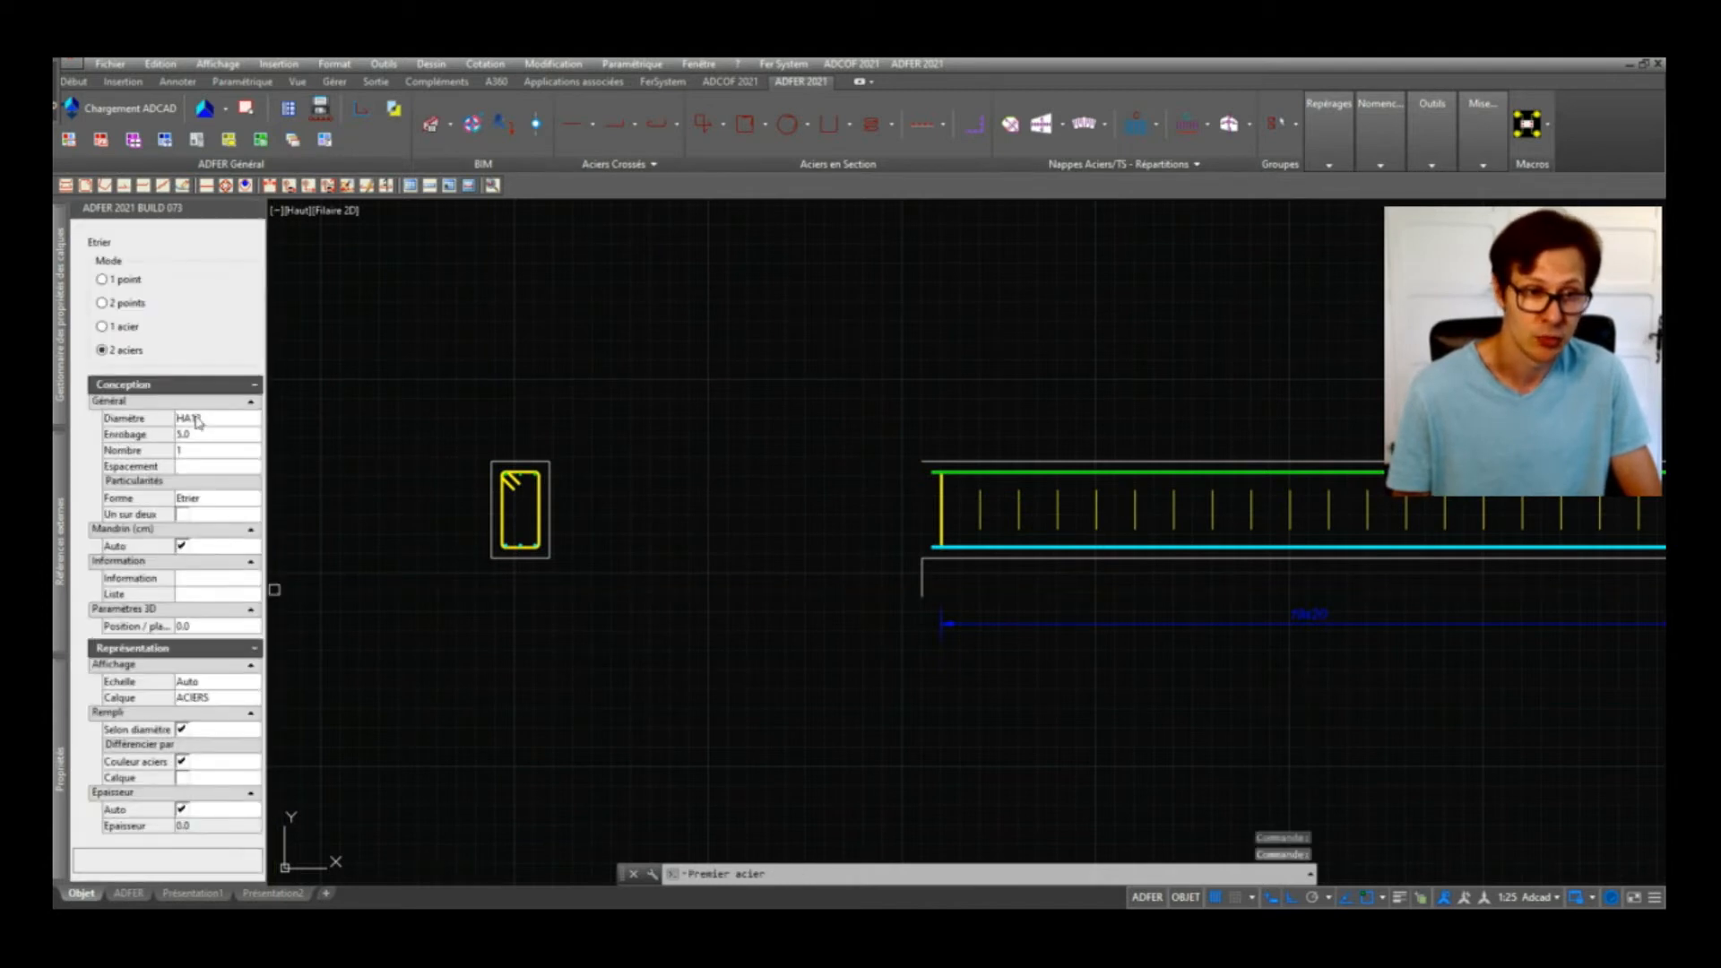
pyautogui.click(199, 419)
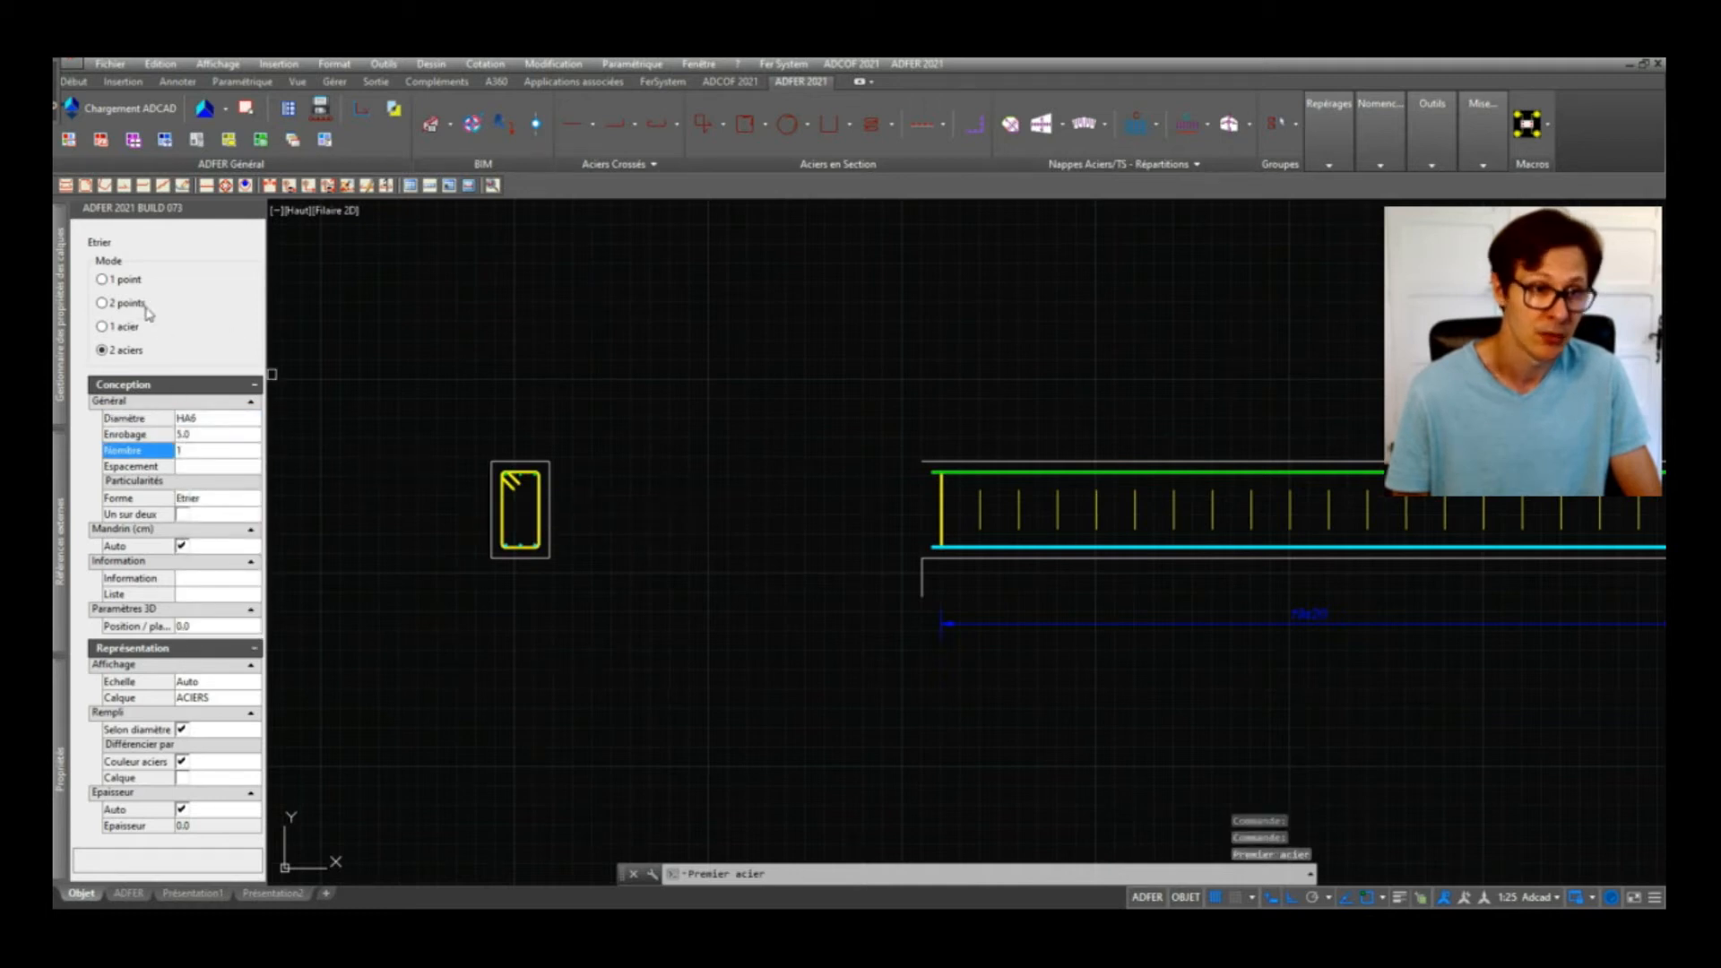
pyautogui.scroll(8, 536, 484)
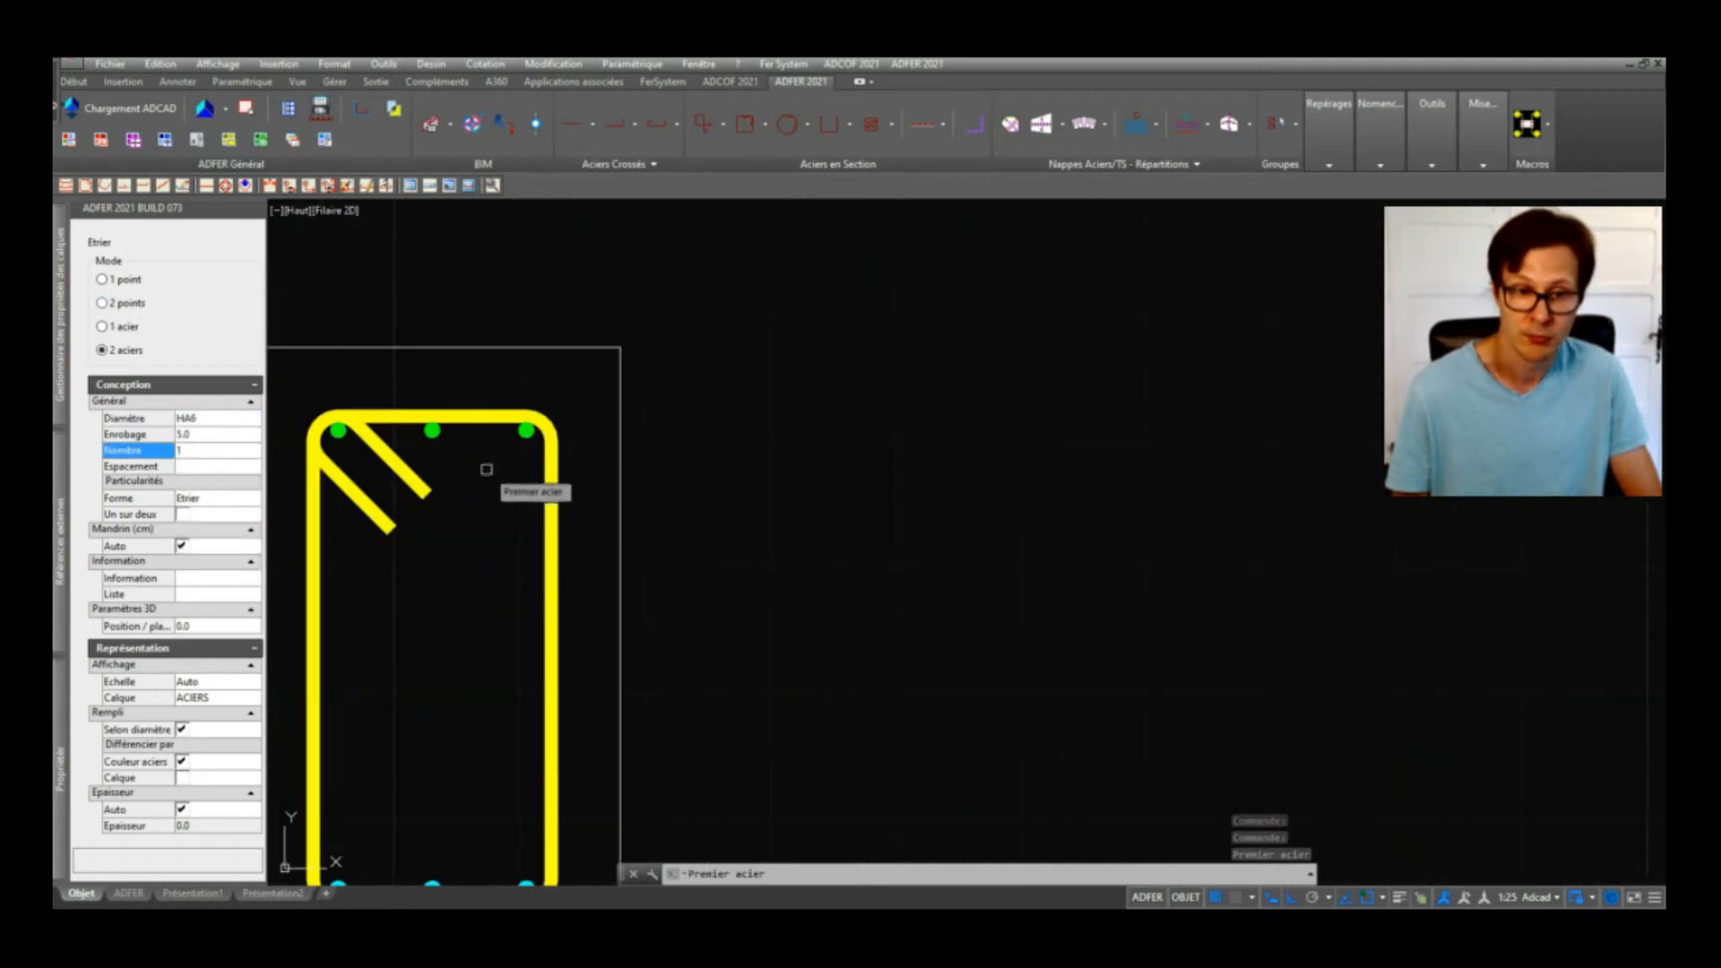
pyautogui.click(434, 430)
pyautogui.scroll(-4, 502, 444)
pyautogui.scroll(6, 471, 574)
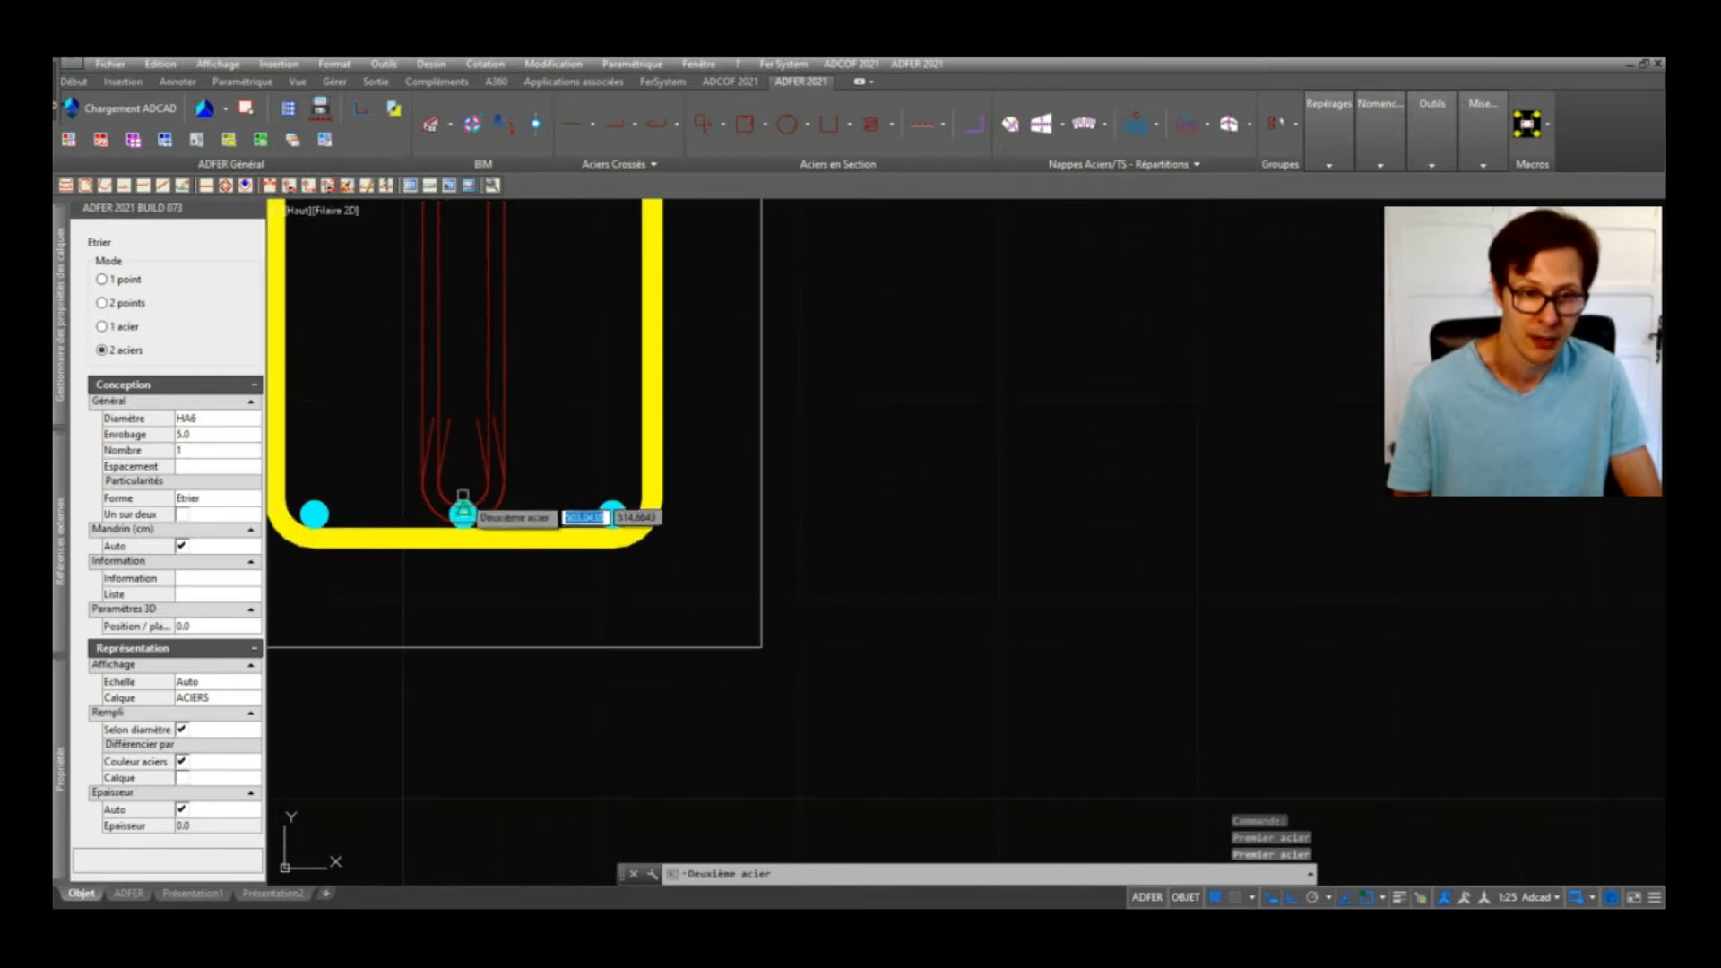
pyautogui.click(463, 513)
pyautogui.scroll(-5, 533, 462)
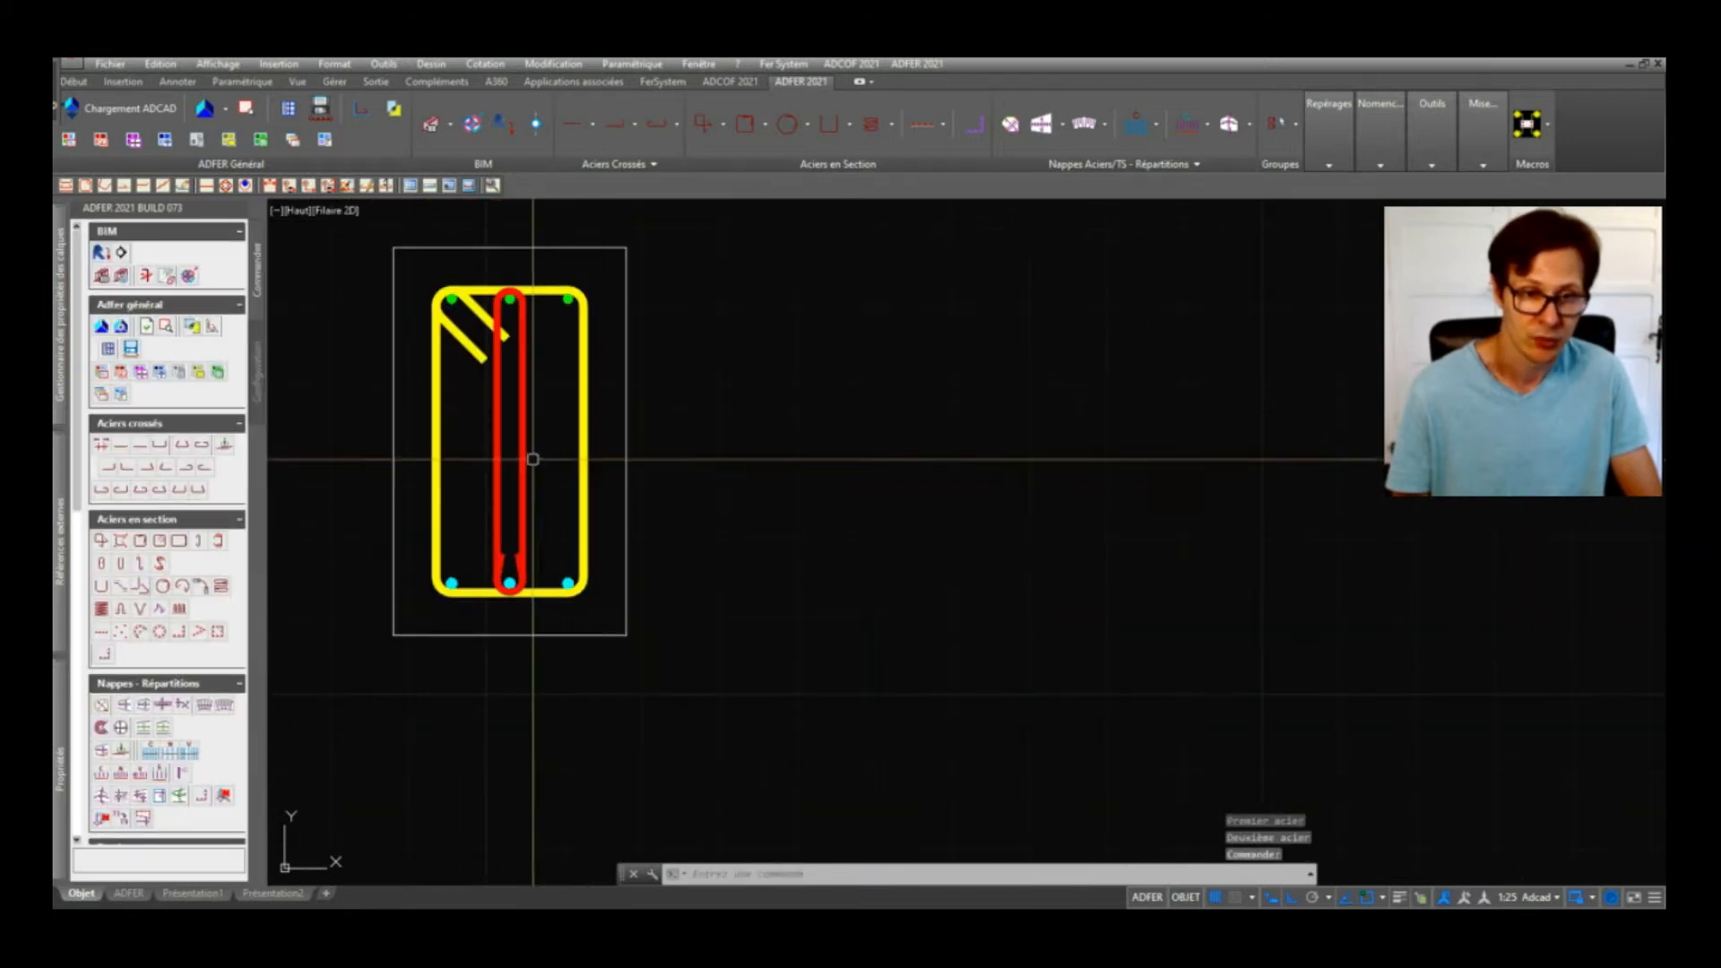
# Step: Flip the inner HA6 stirrup so its hooks close around the middle upper bar
pyautogui.click(500, 307)
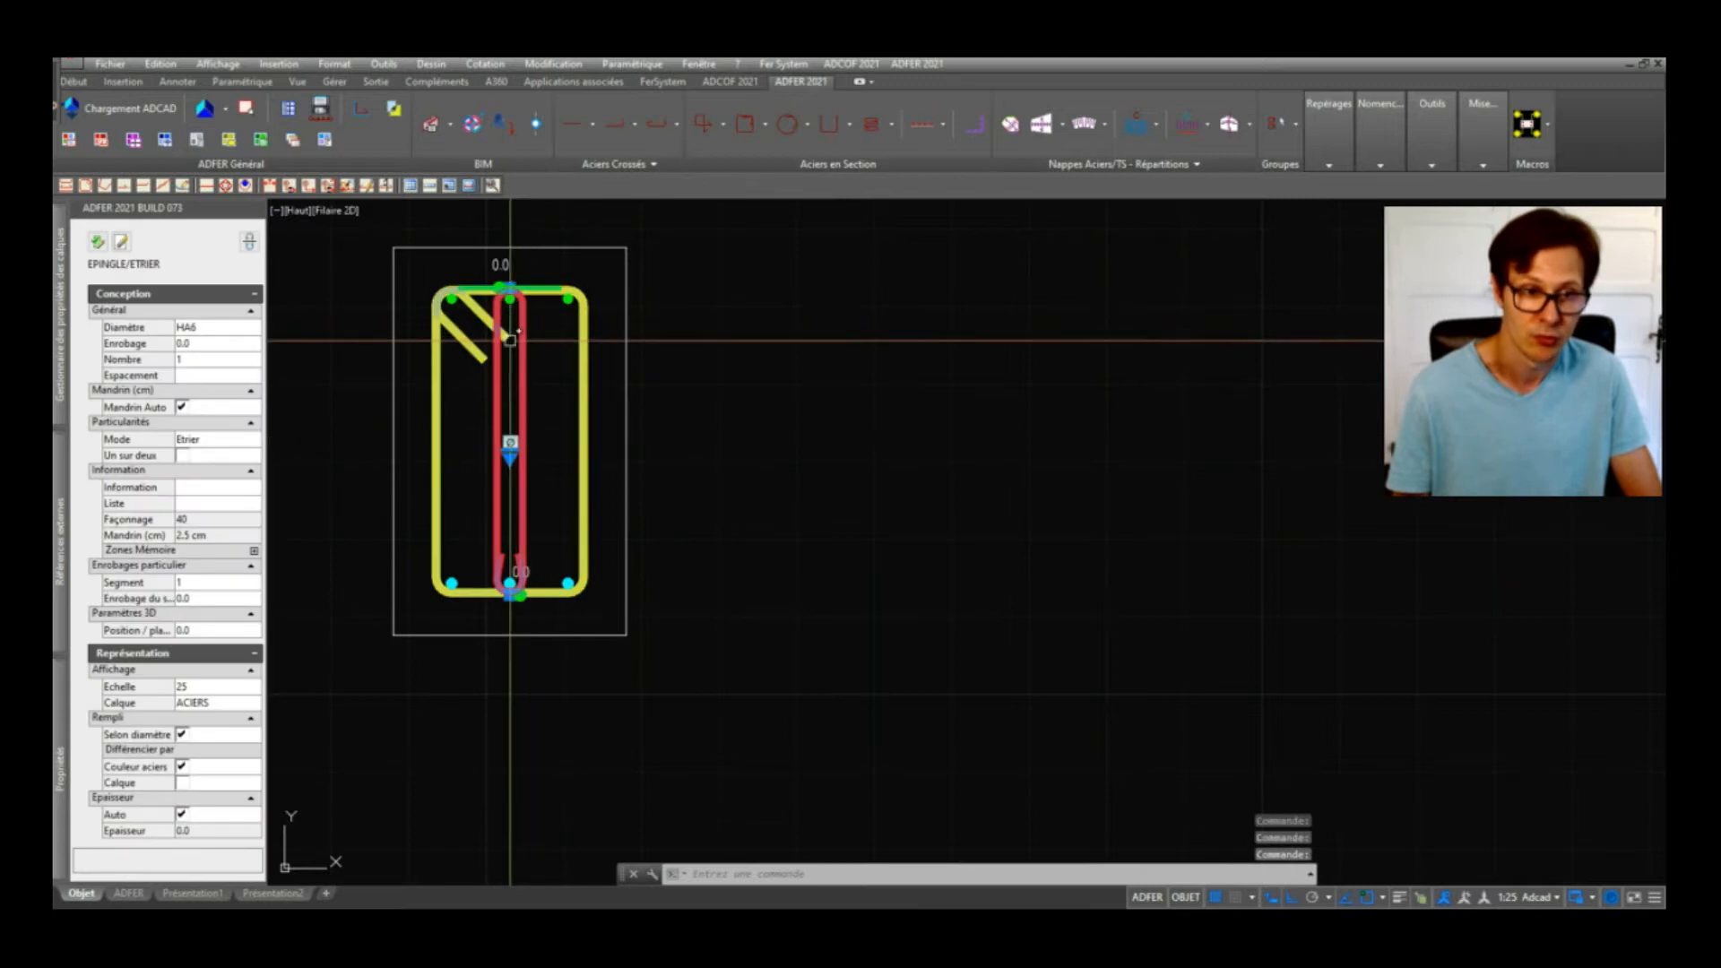
pyautogui.click(250, 244)
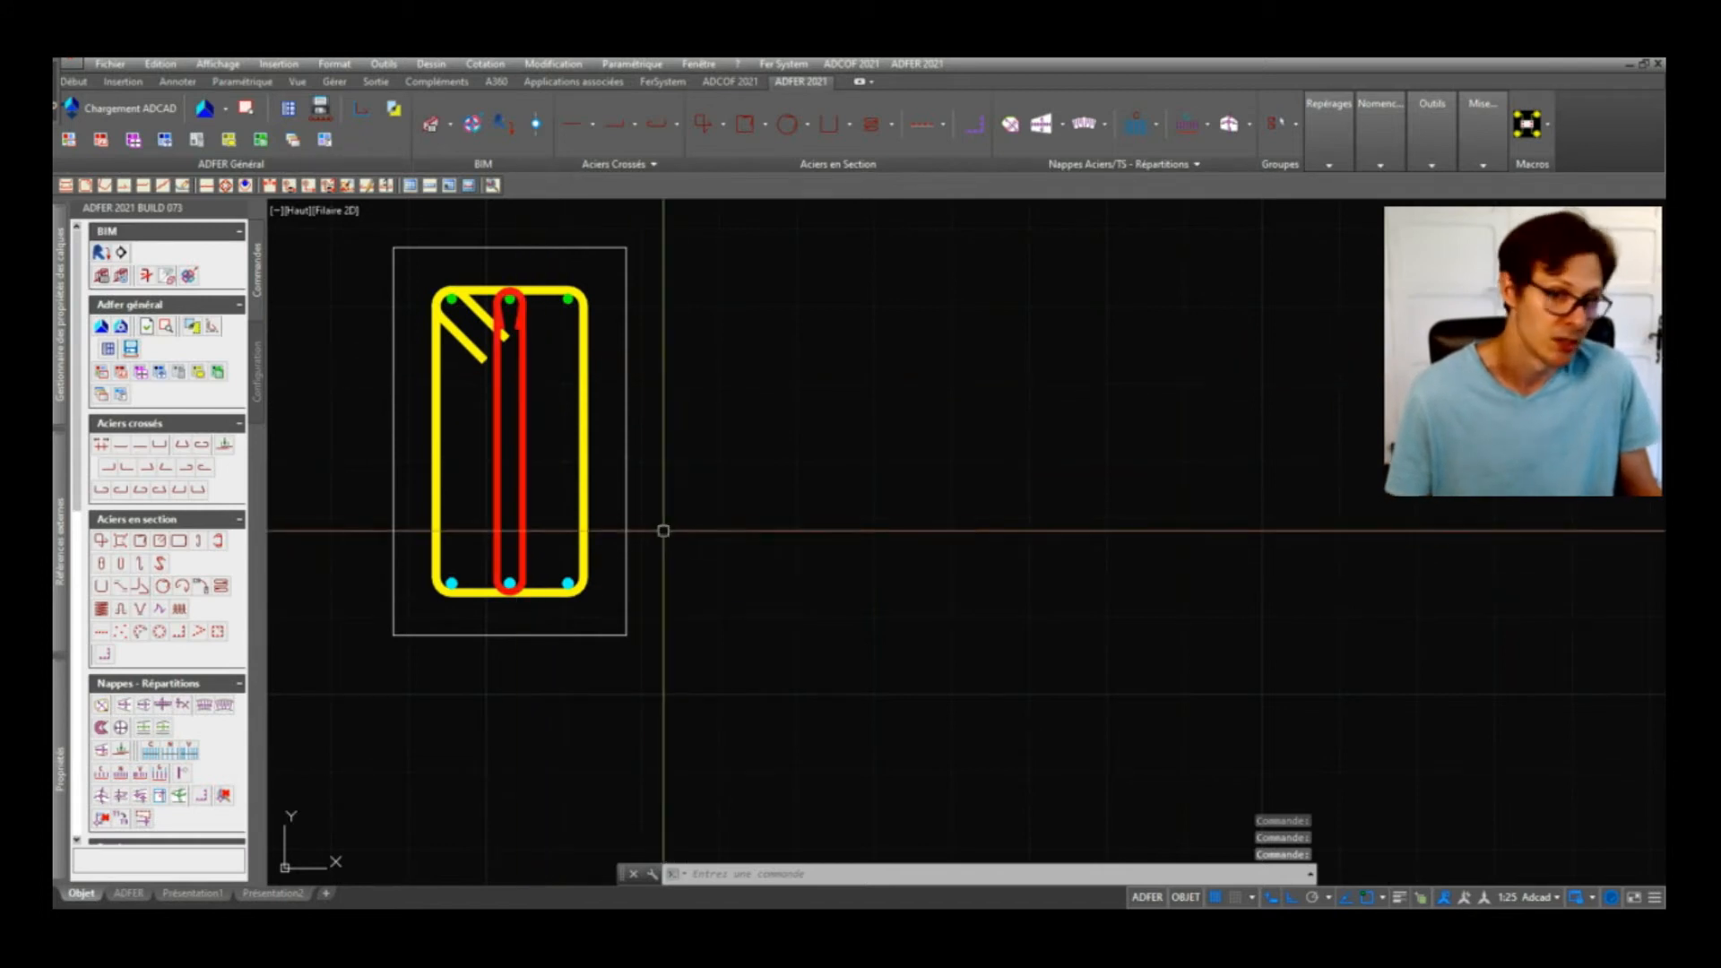
pyautogui.scroll(-4, 677, 484)
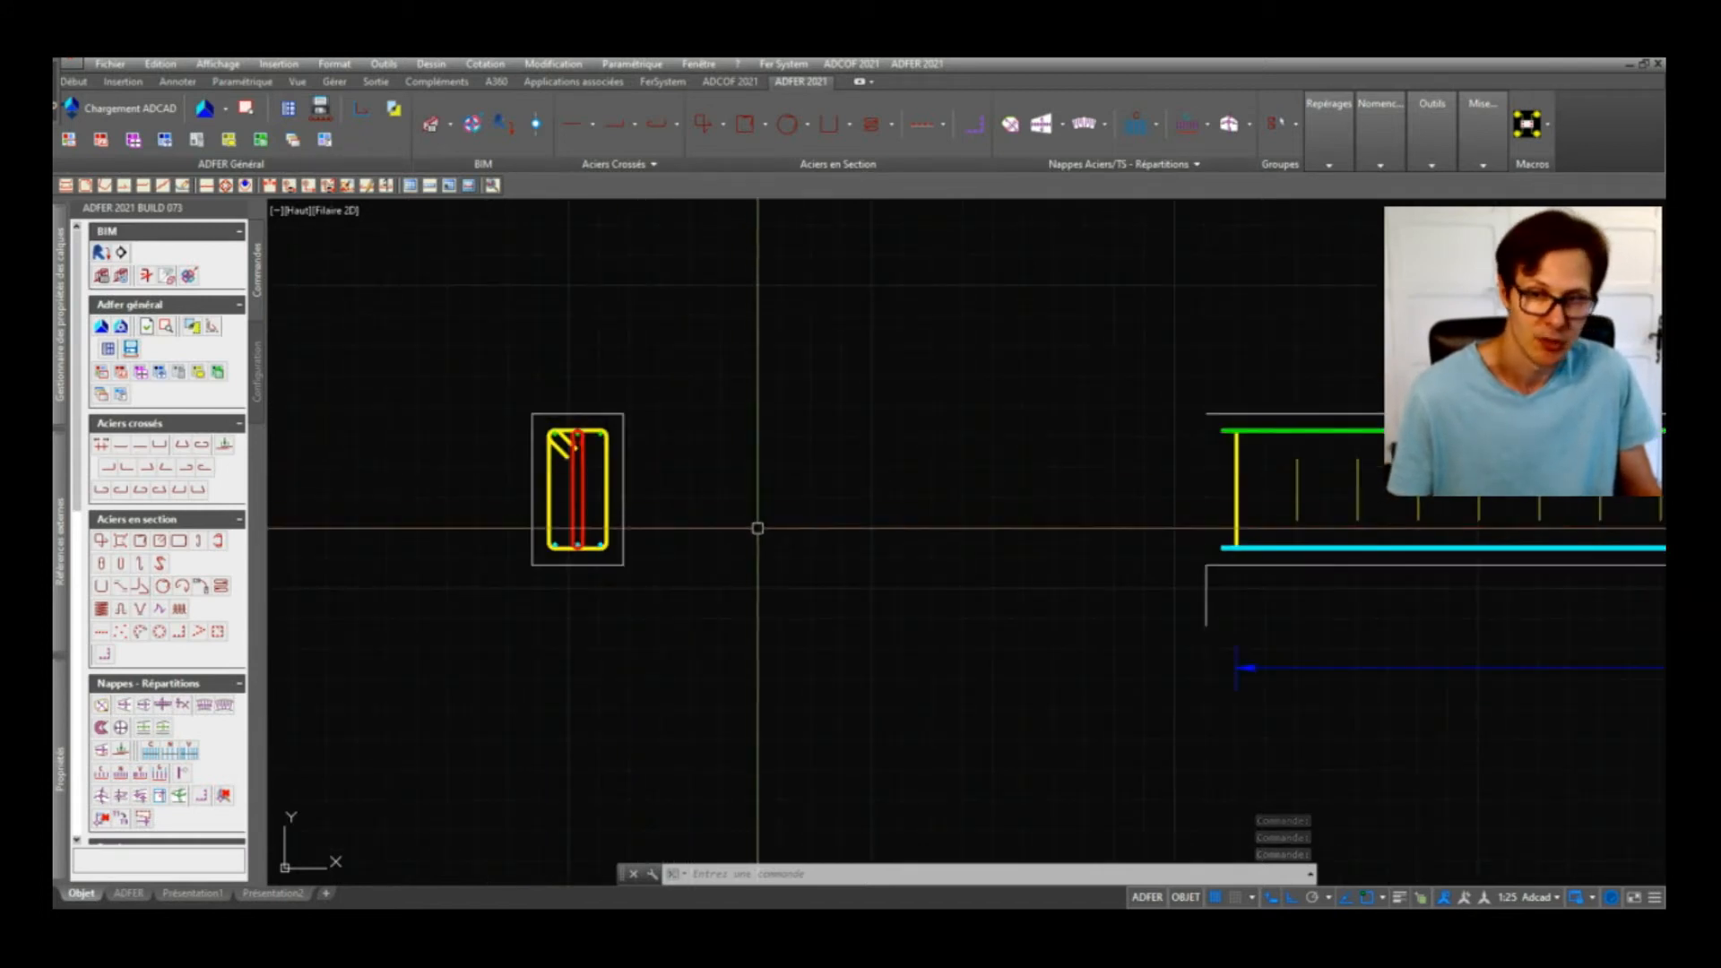
# Step: Check the diameters available for the inner stirrup without changing its diameter
pyautogui.scroll(6, 569, 459)
pyautogui.click(602, 400)
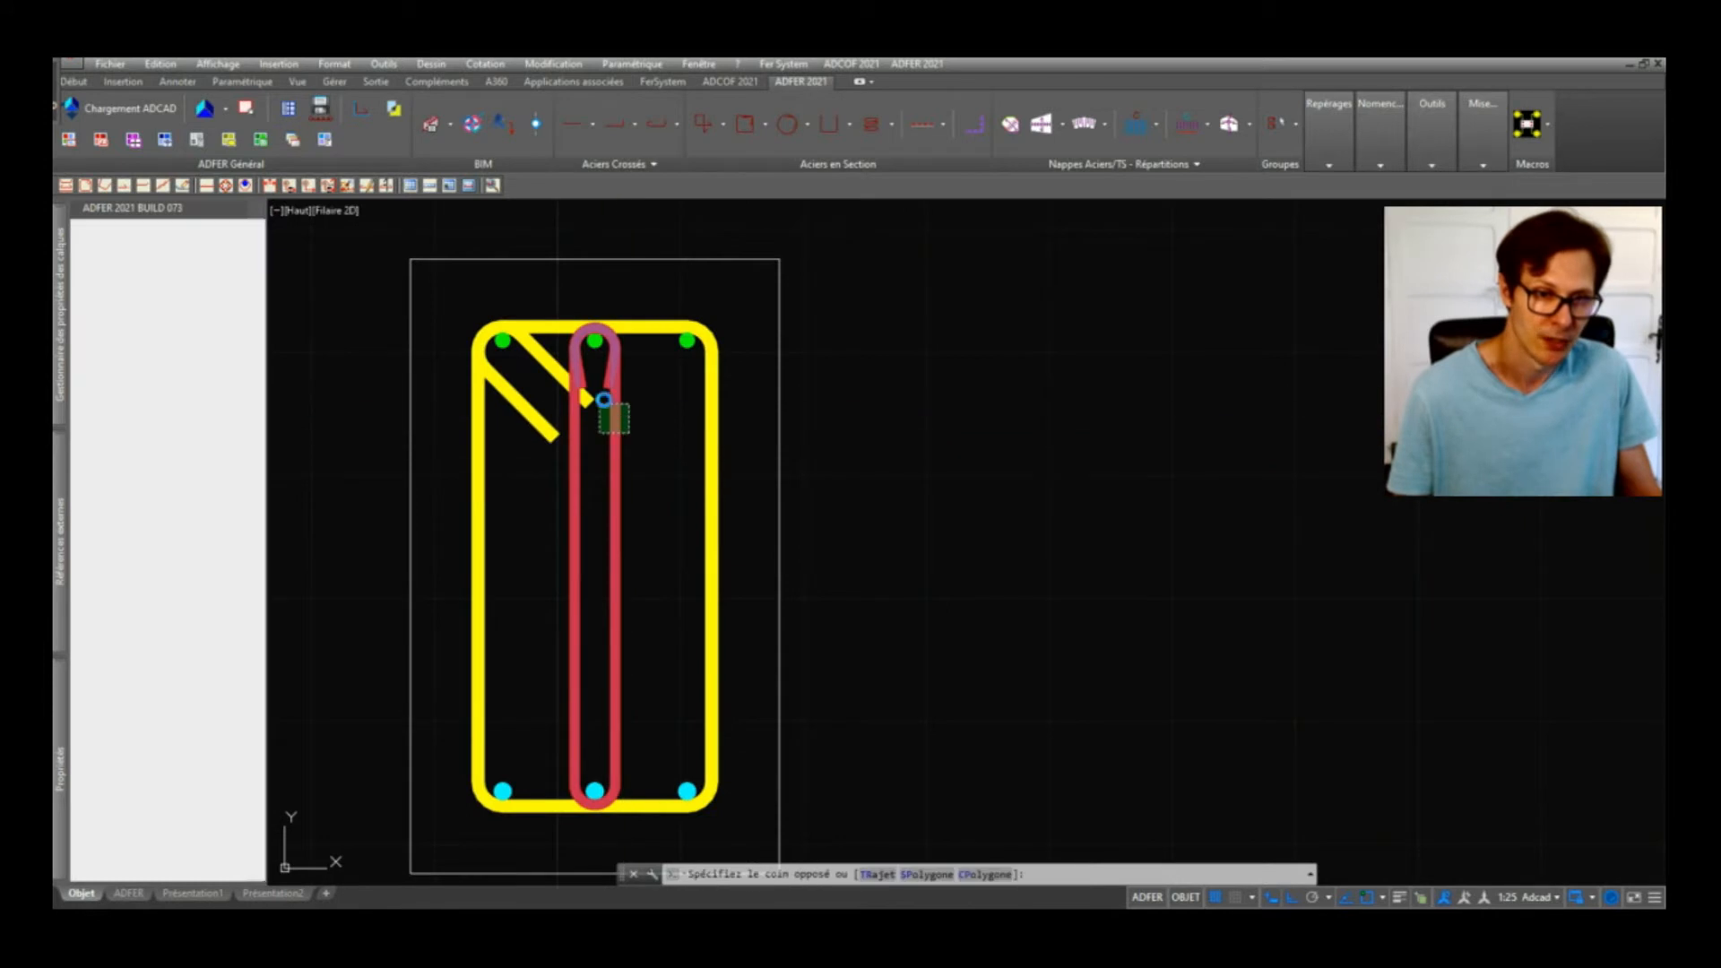
pyautogui.click(204, 329)
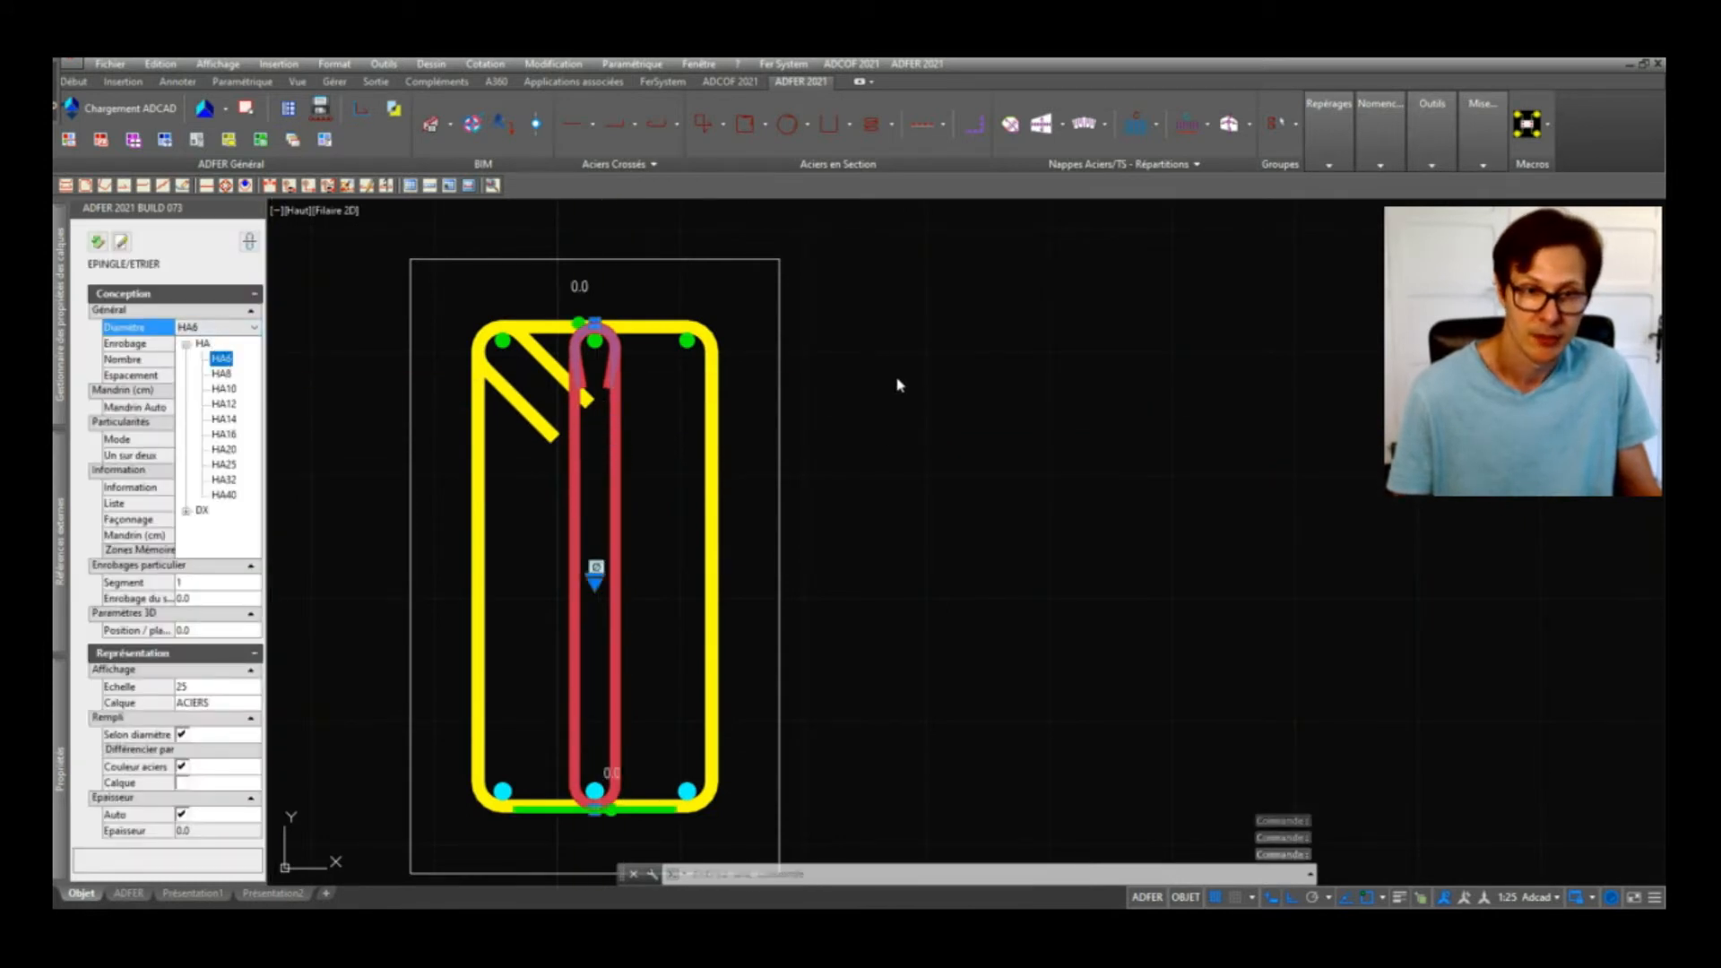
pyautogui.press('Escape')
pyautogui.scroll(-2, 598, 454)
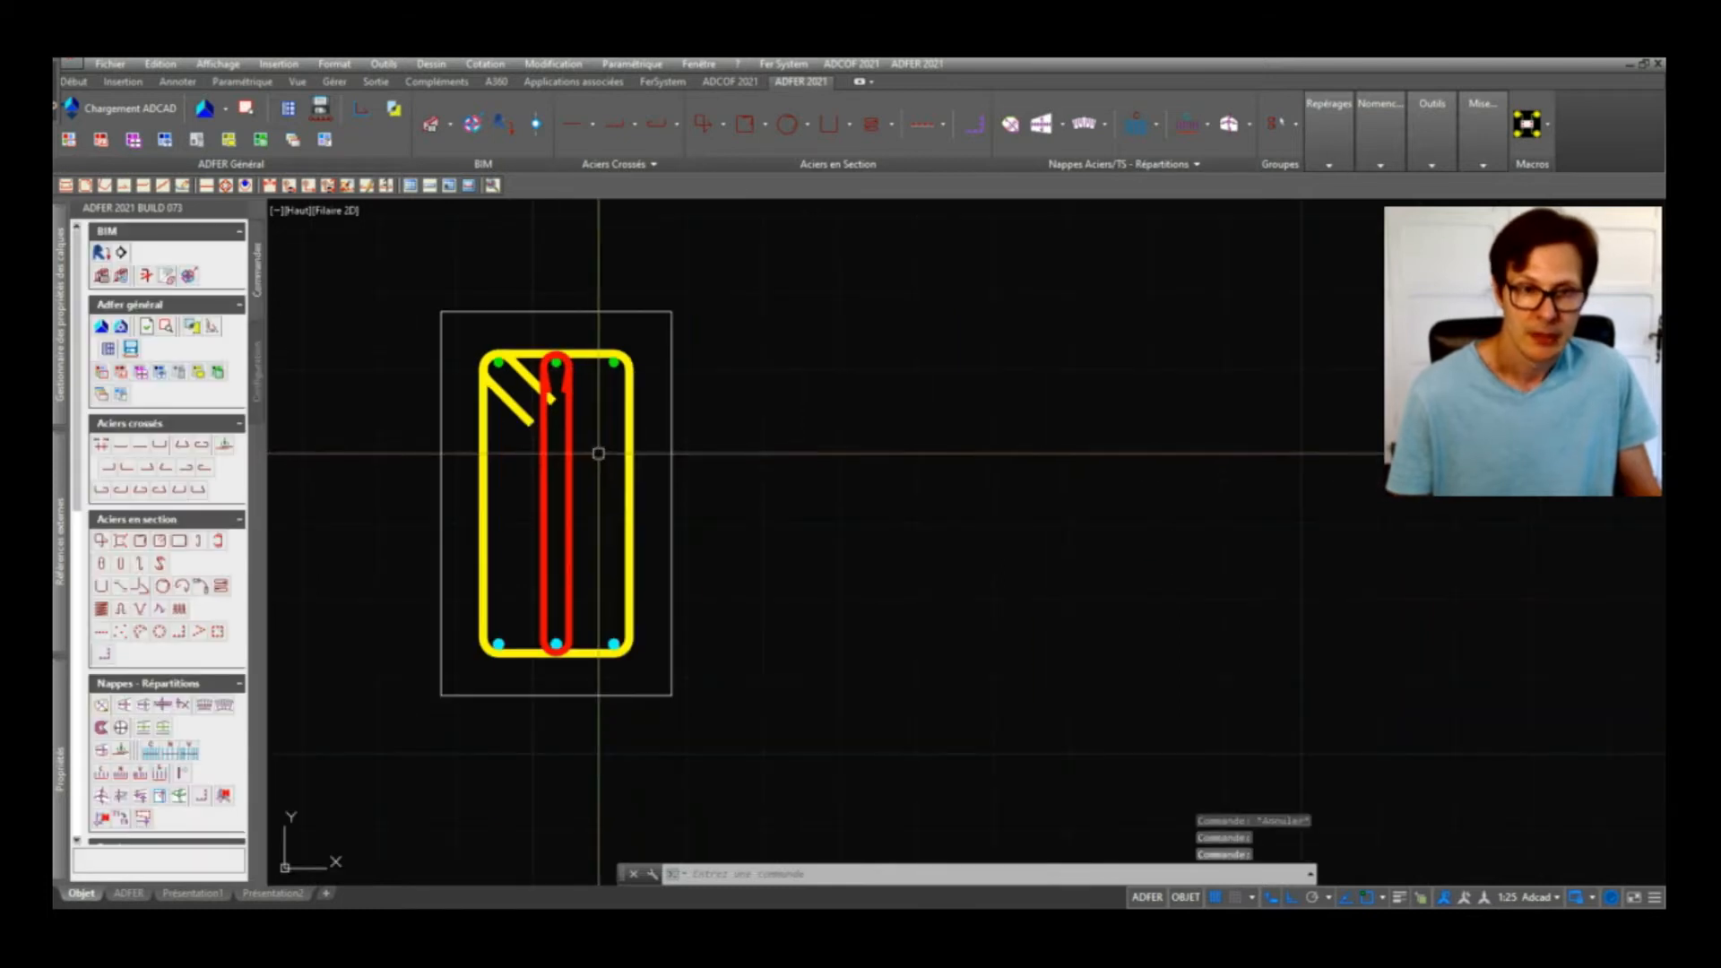
pyautogui.press('Escape')
# Step: Examine the anchorage settings of the continuous 0°-0° bar command (FILANT) and leave it without drawing a bar
pyautogui.scroll(-3, 711, 412)
pyautogui.moveTo(1202, 450); pyautogui.dragTo(960, 545, button='middle')
pyautogui.scroll(-1, 1036, 490)
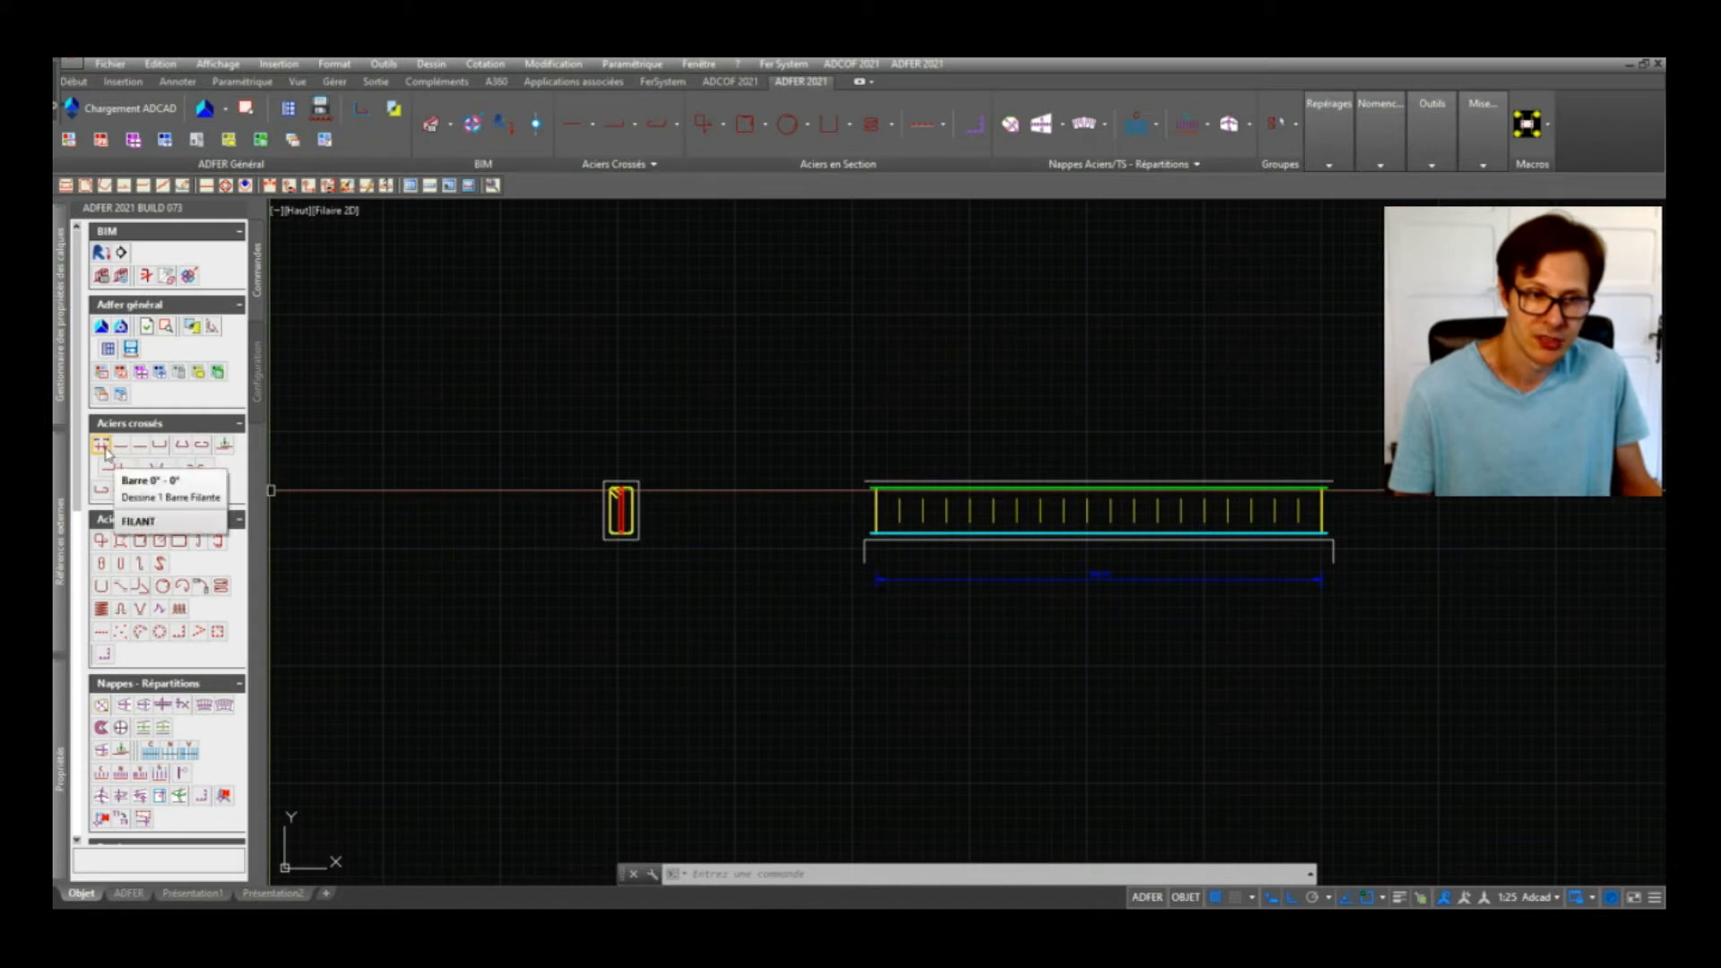
pyautogui.click(104, 449)
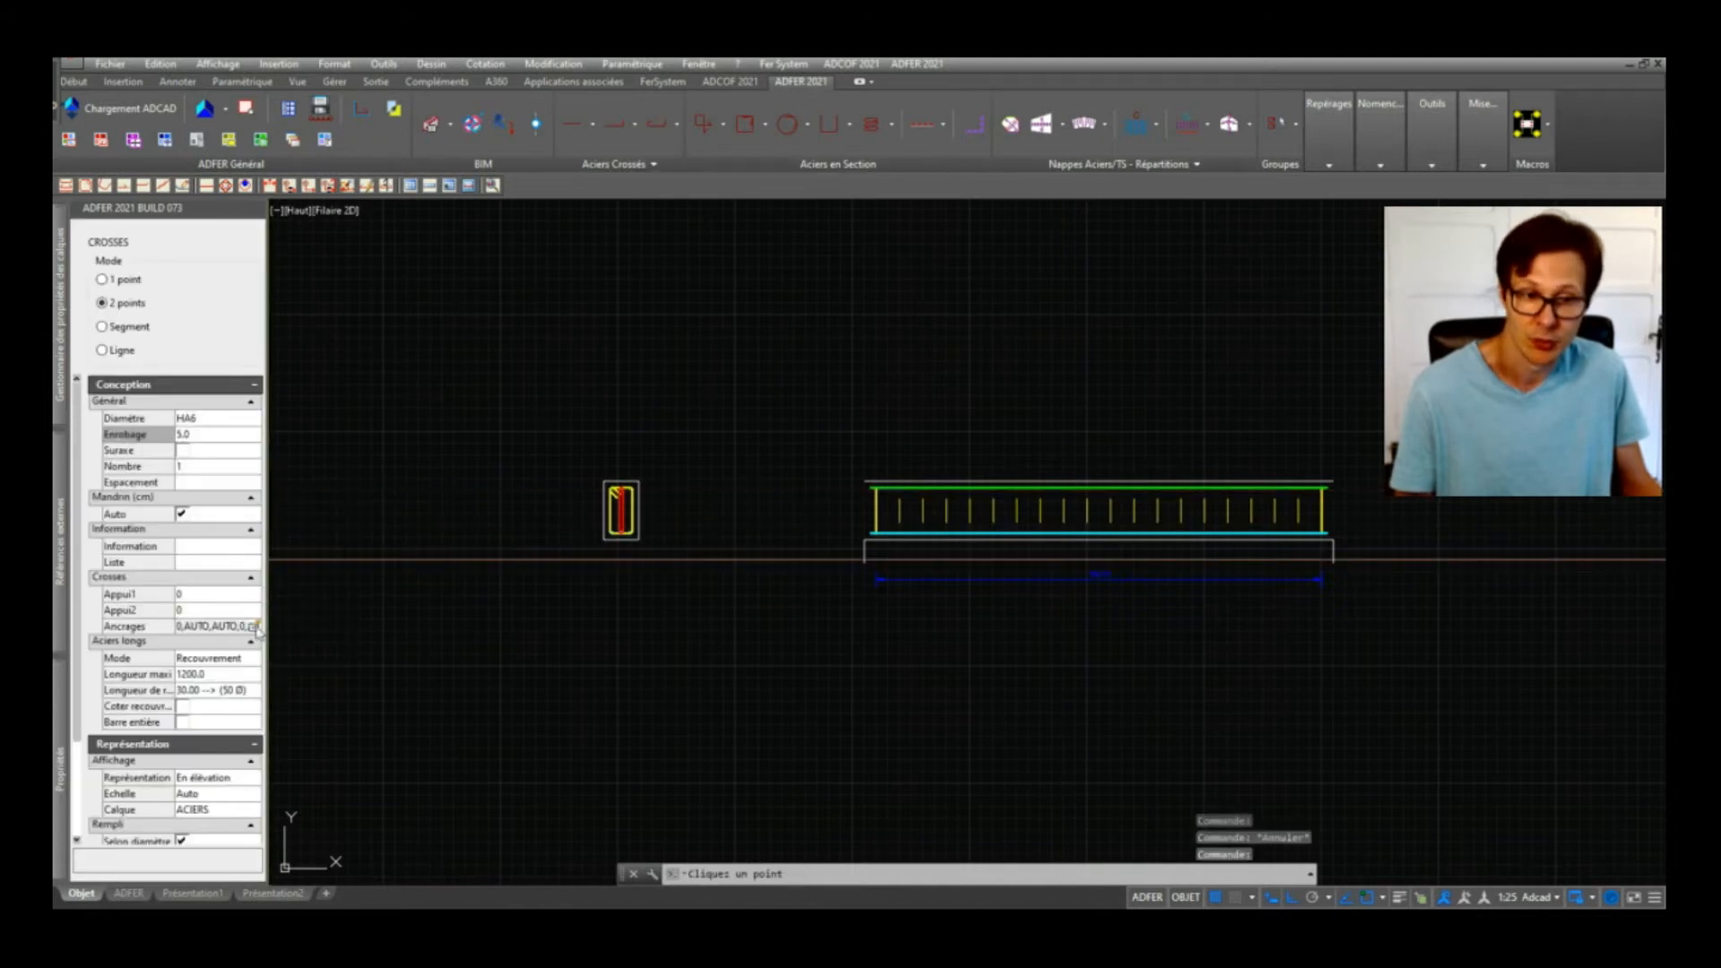
pyautogui.click(255, 627)
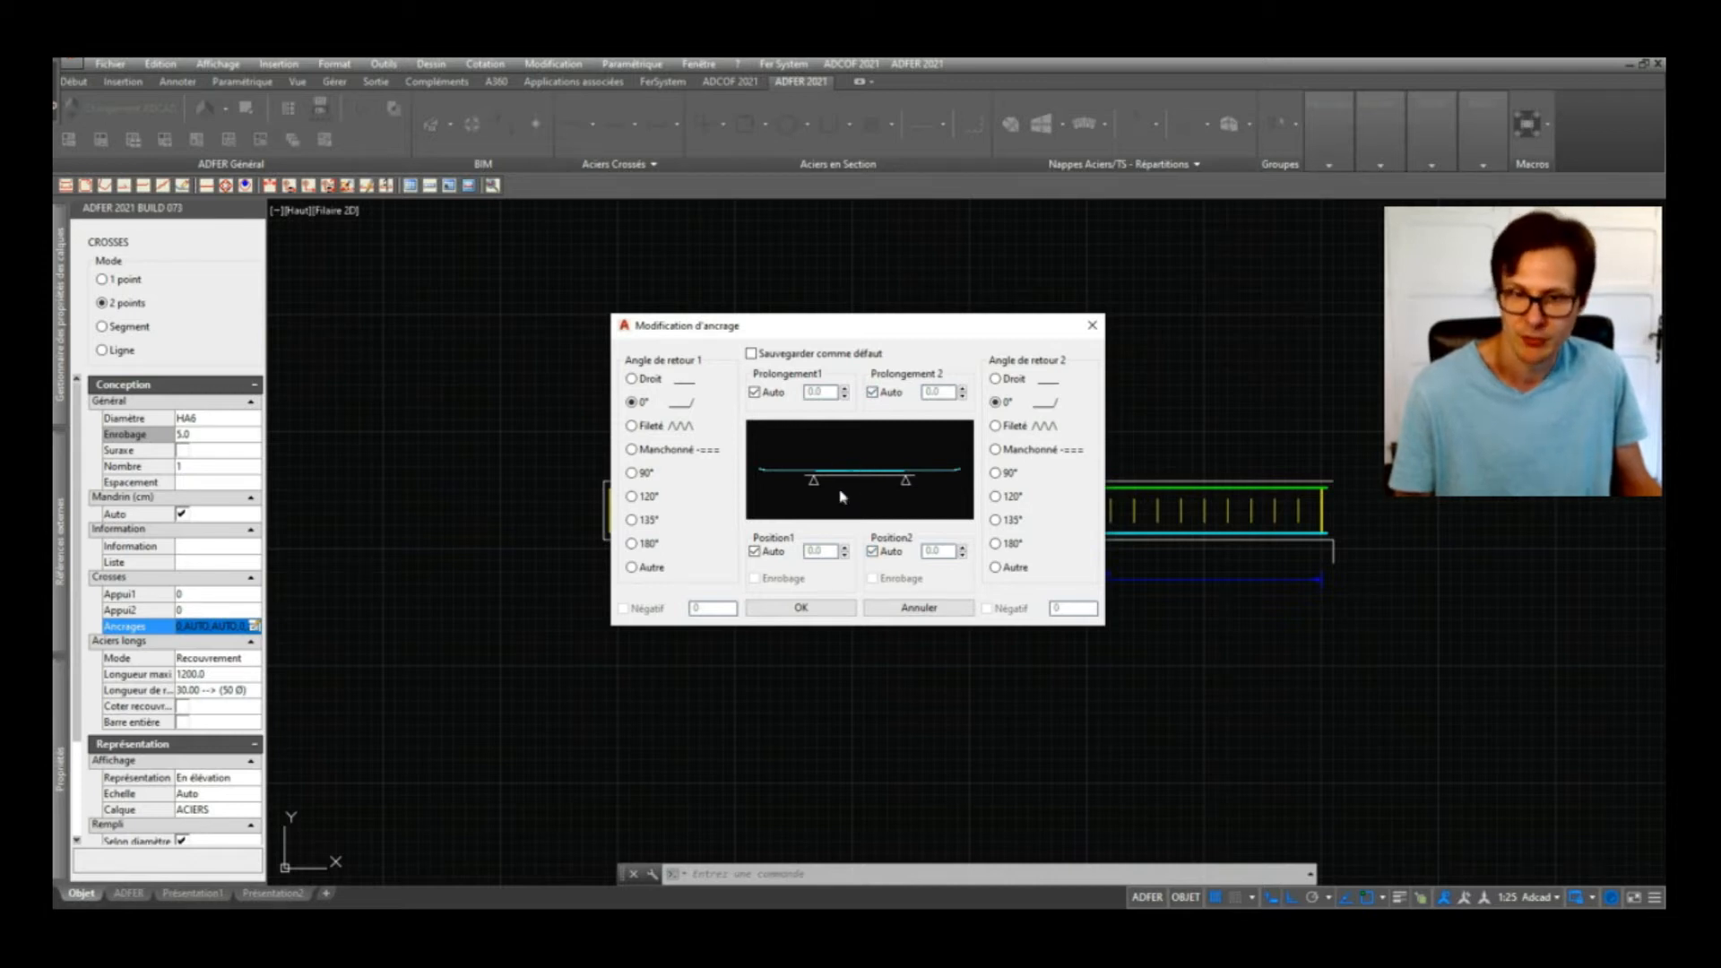
pyautogui.click(926, 609)
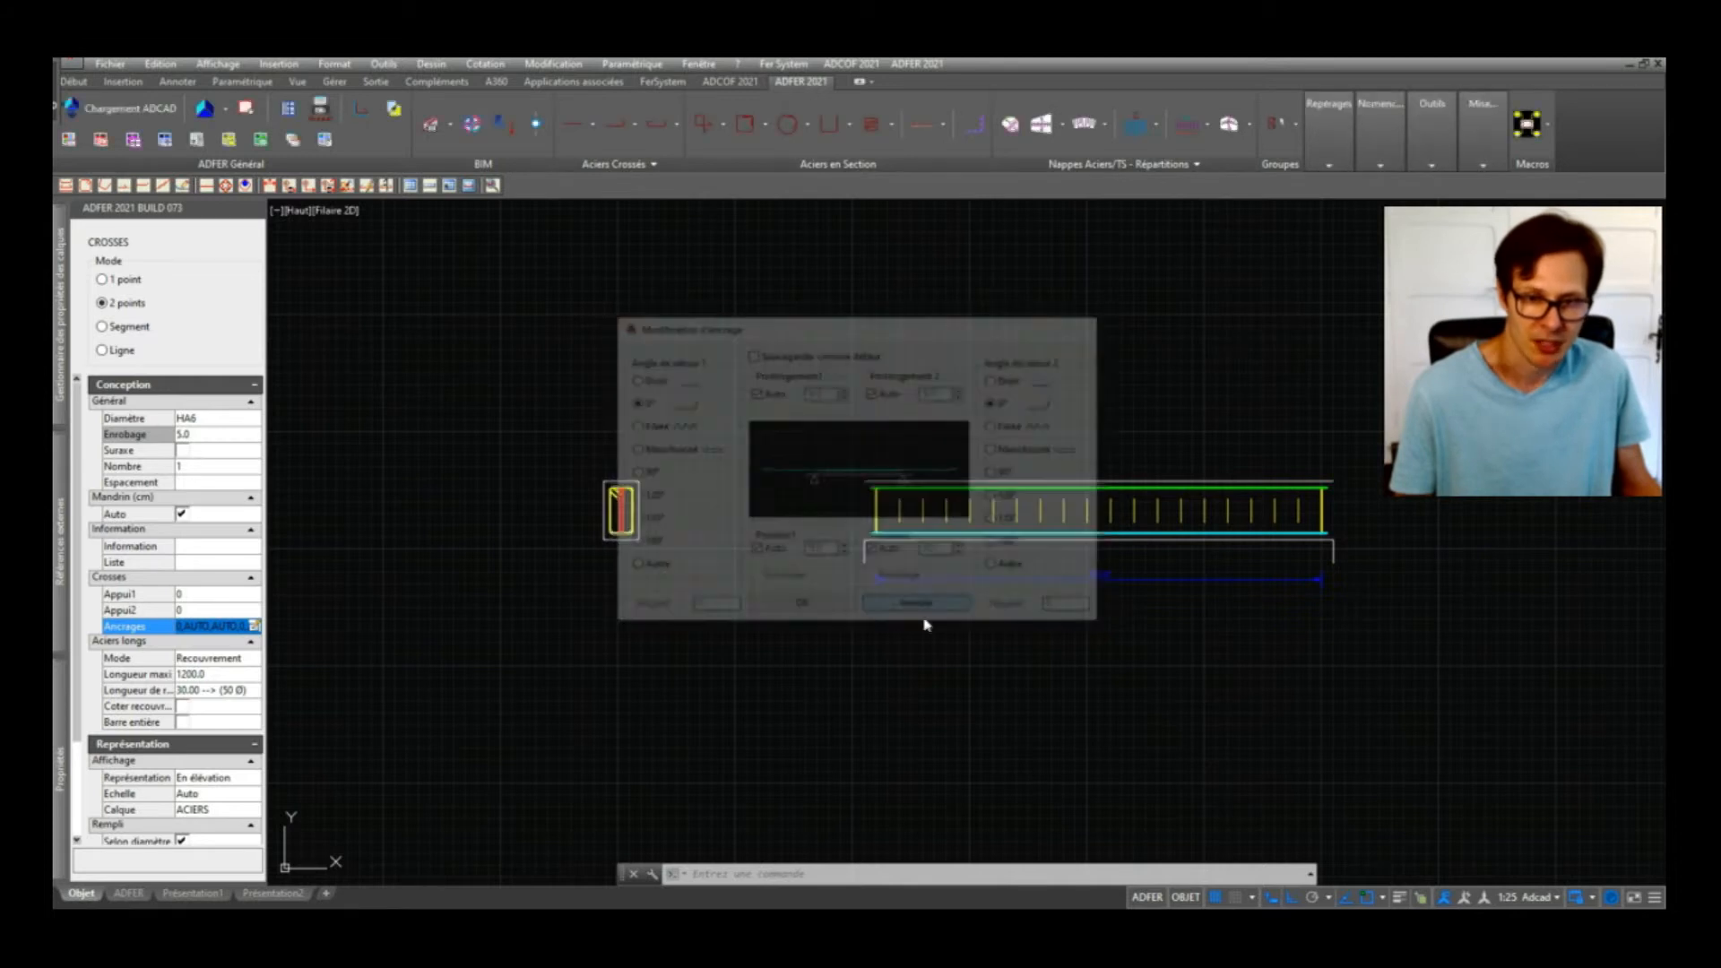
pyautogui.scroll(5, 852, 533)
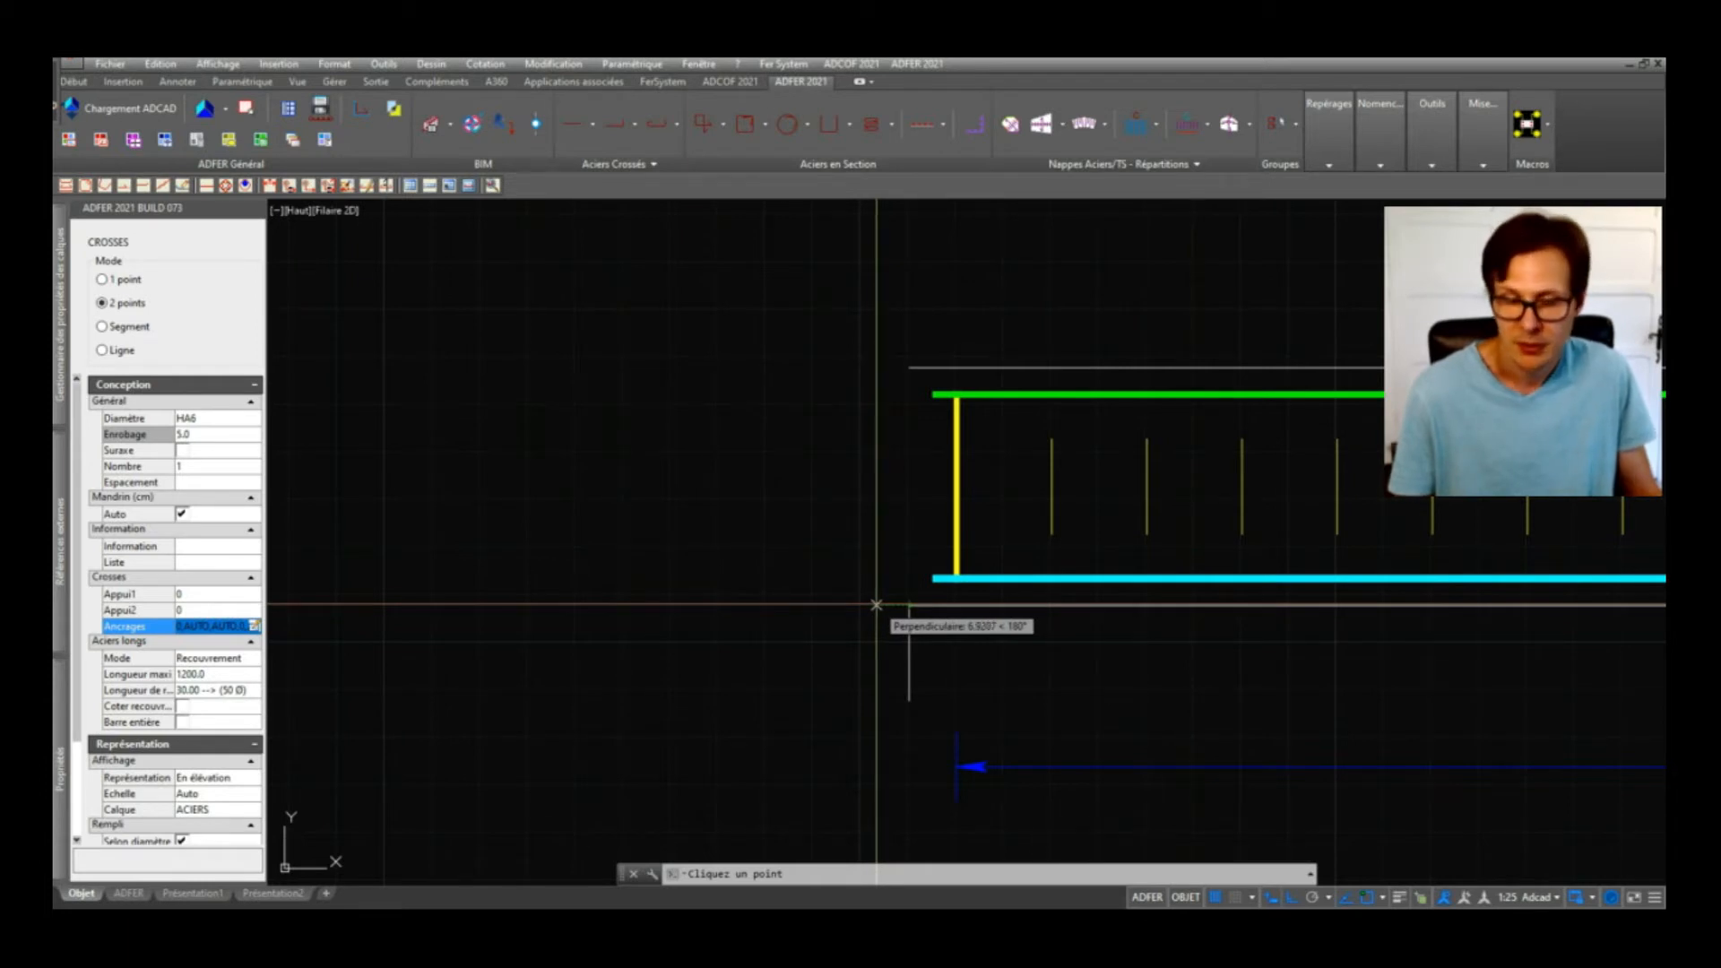
pyautogui.press('Escape')
pyautogui.scroll(-3, 469, 526)
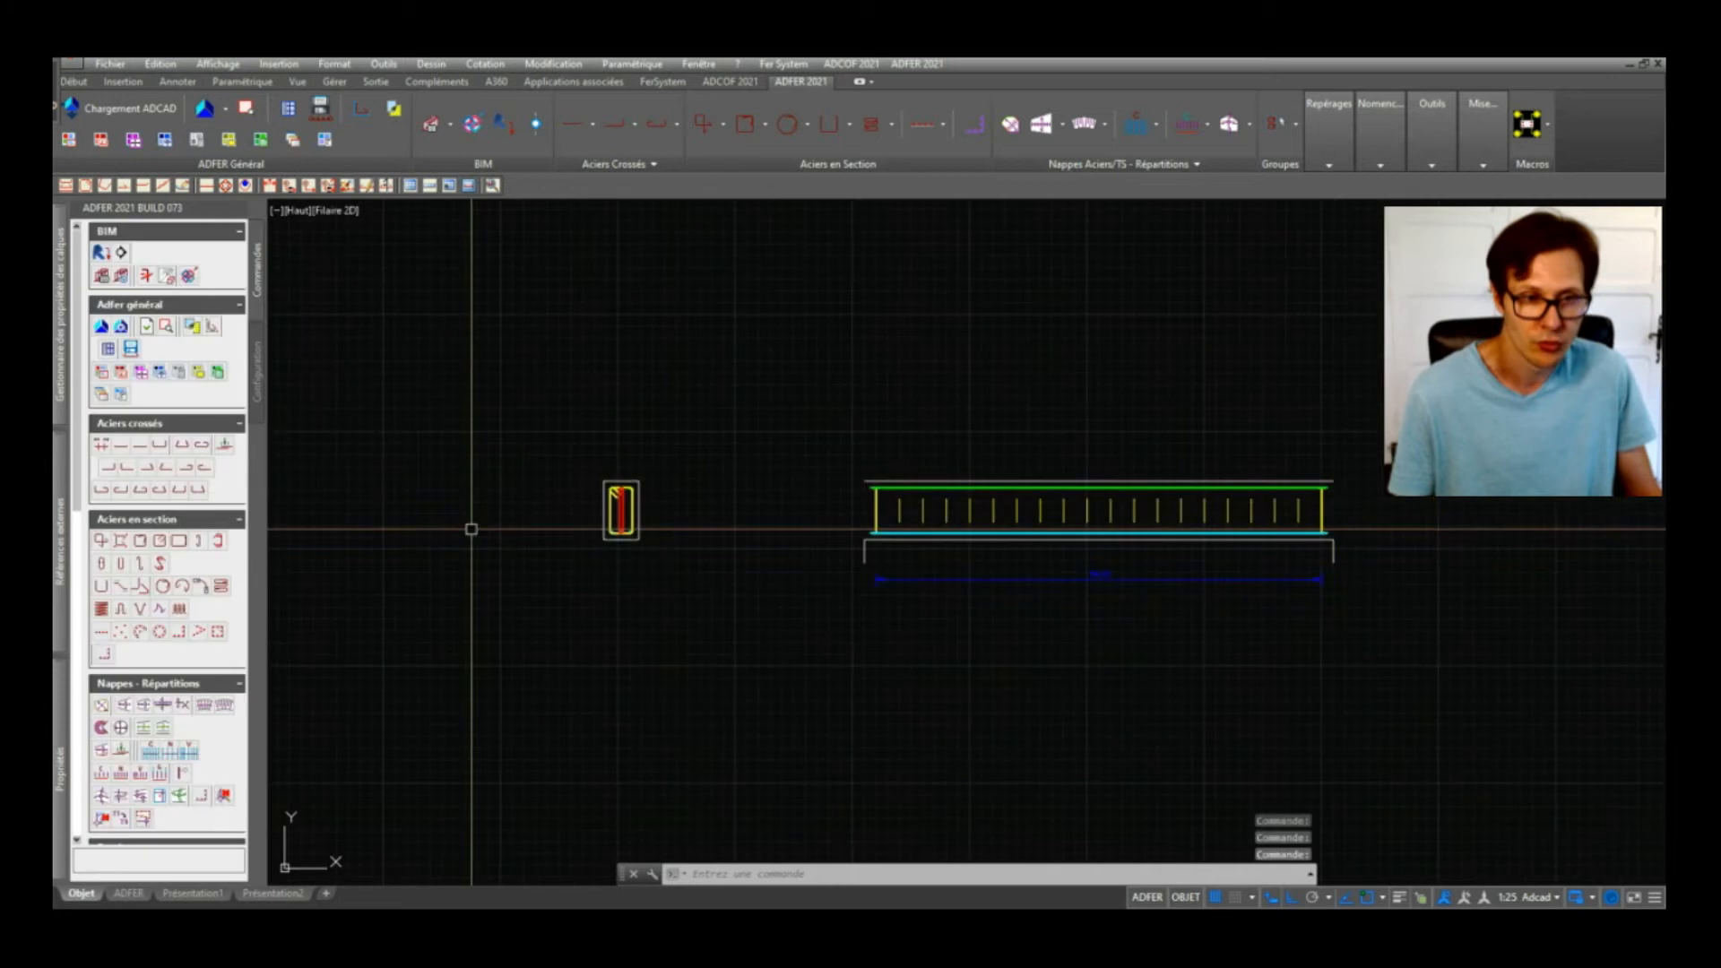
pyautogui.press('Escape')
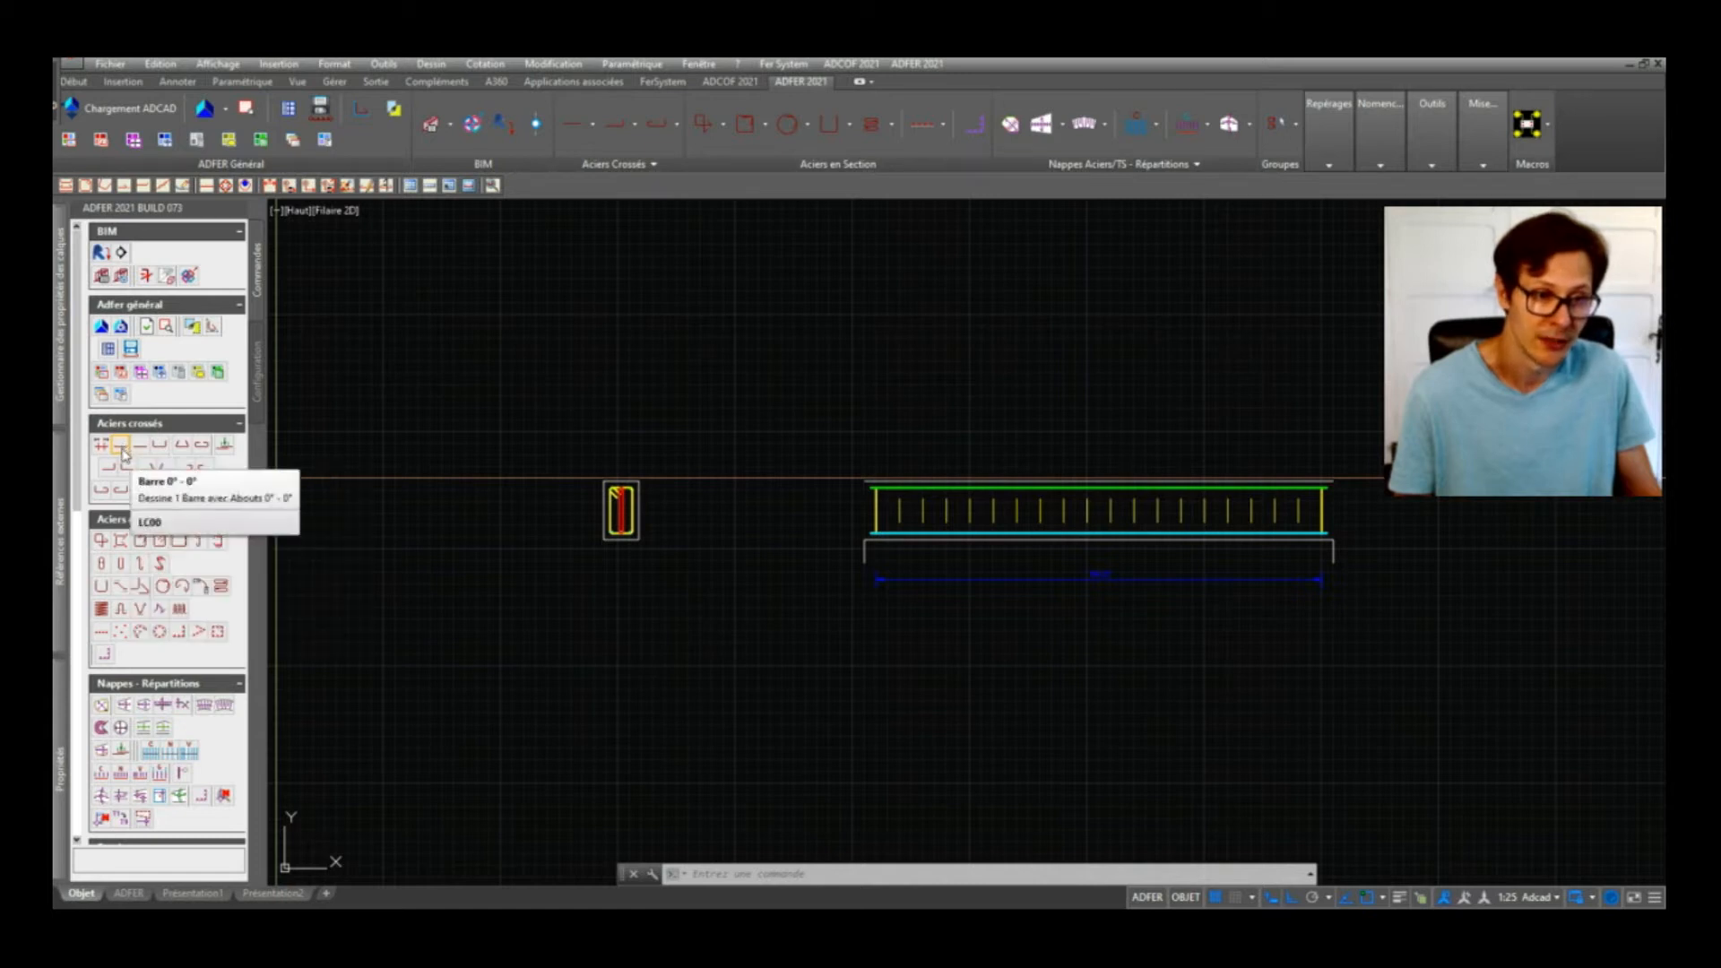
# Step: Place an HA6 0°-0° bar (LC00) in 2-point mode with 5.0 cover, starting 60 cm outside the elevation's lower left corner and ending at that corner
pyautogui.click(121, 451)
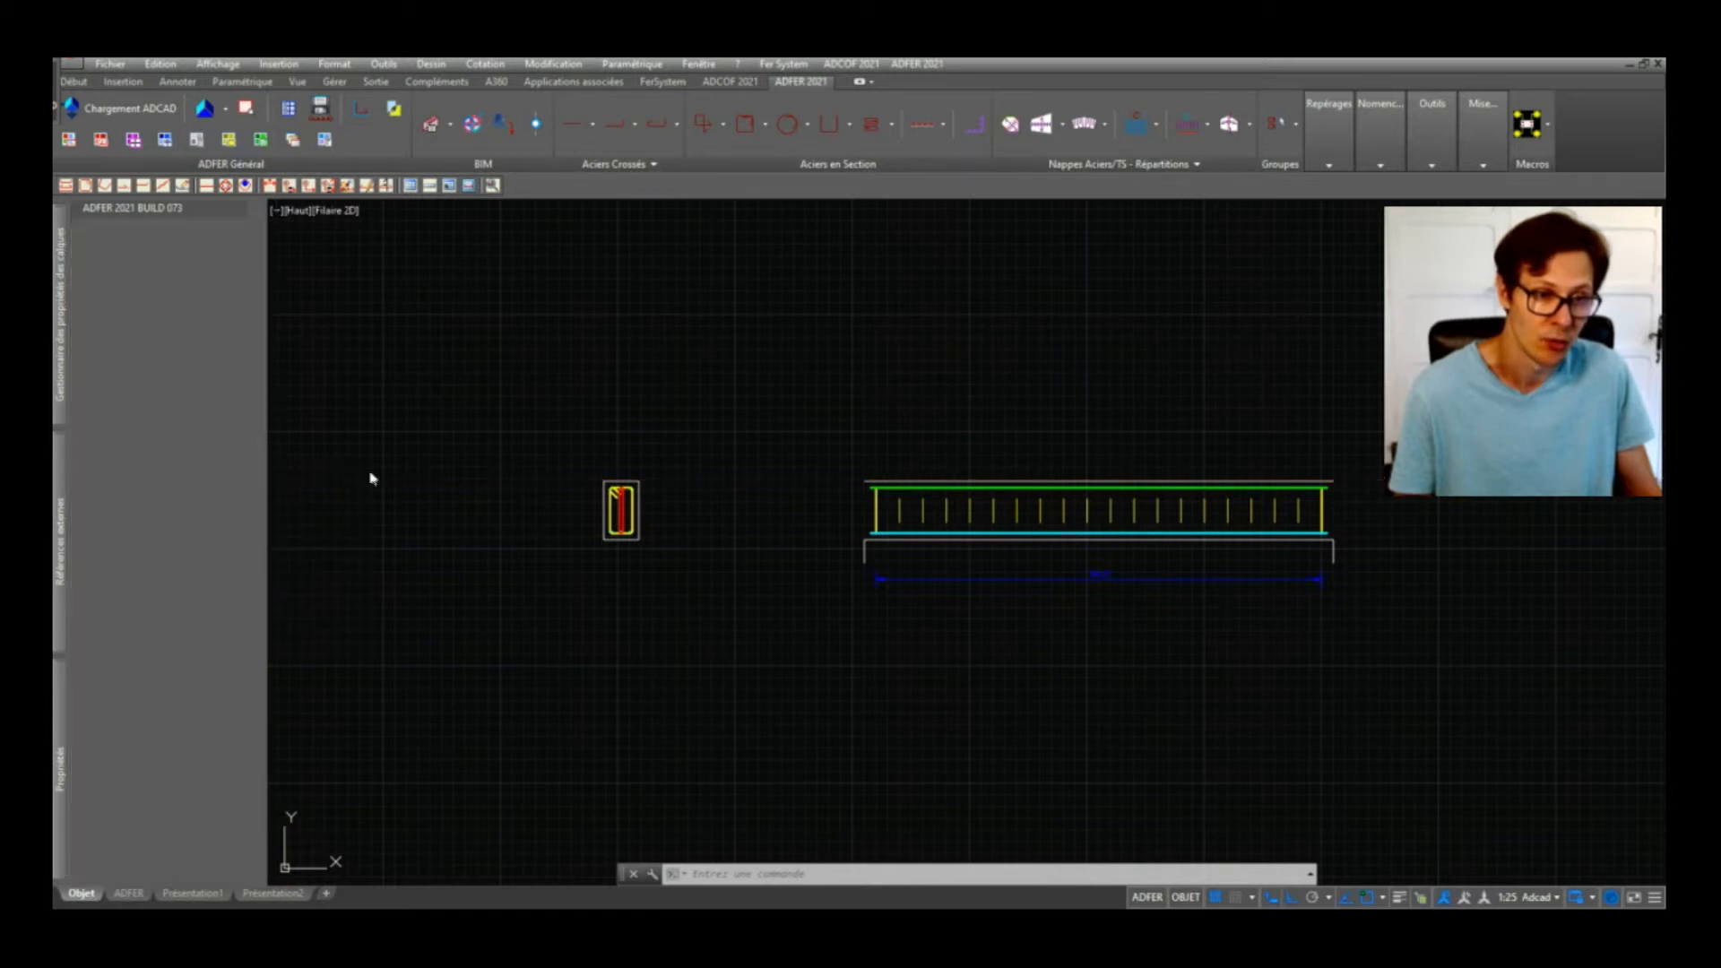
pyautogui.scroll(5, 842, 547)
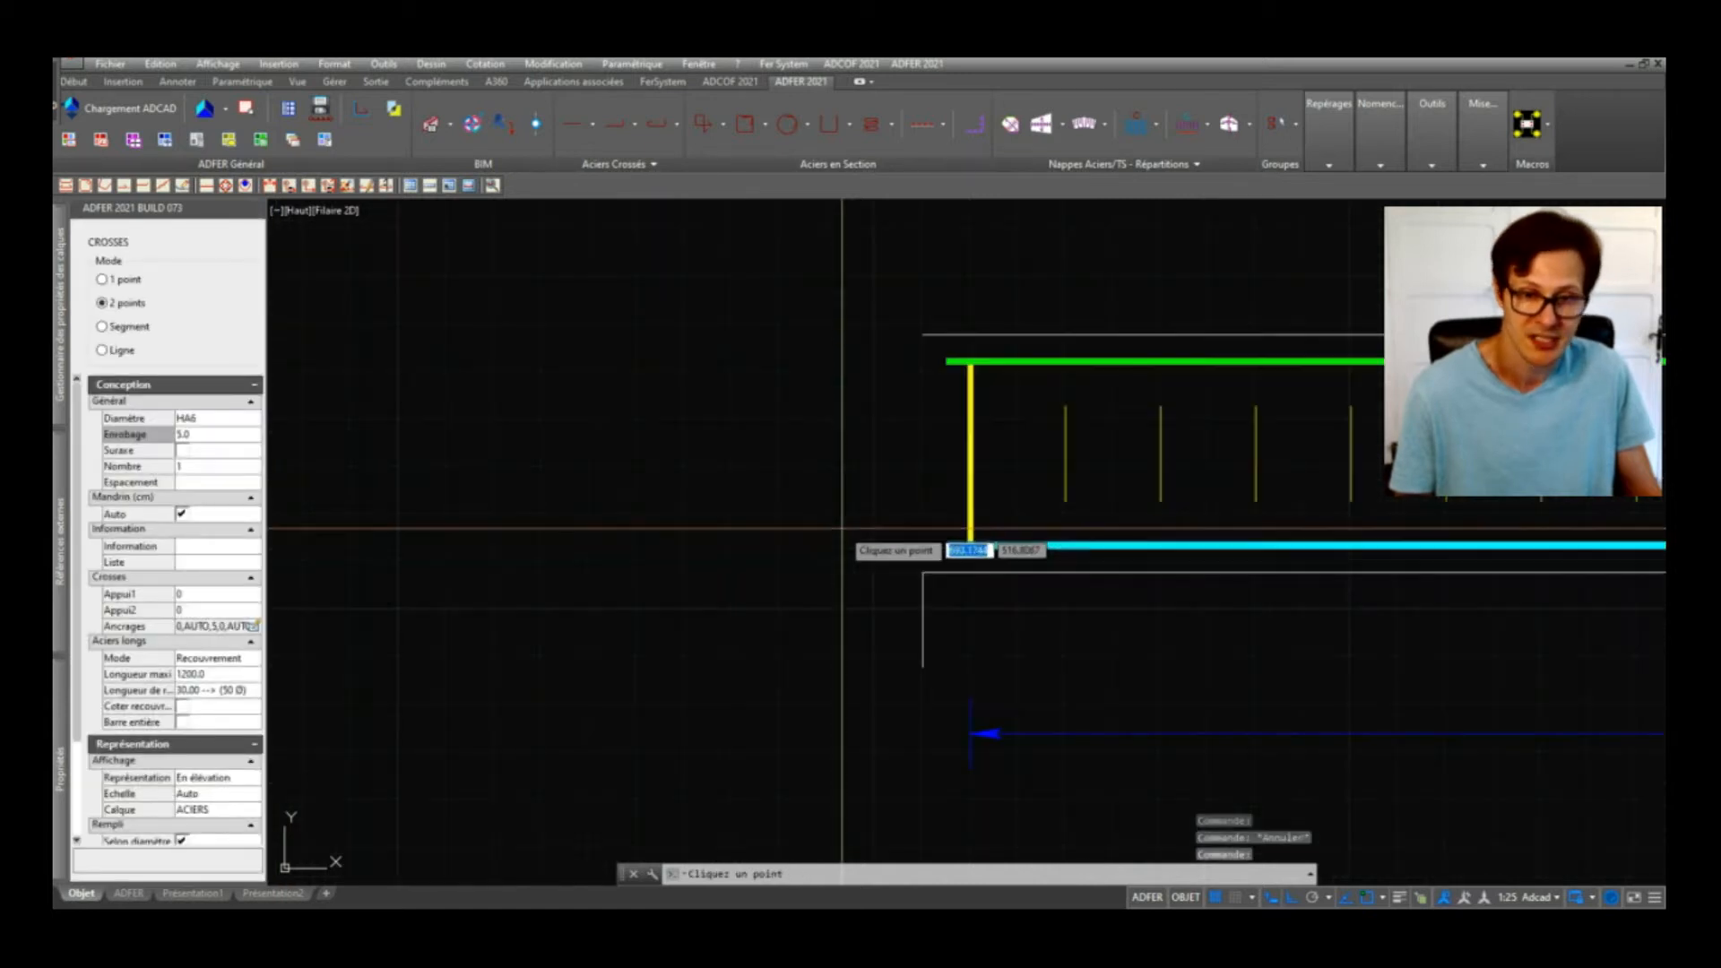
pyautogui.click(924, 572)
pyautogui.write('60')
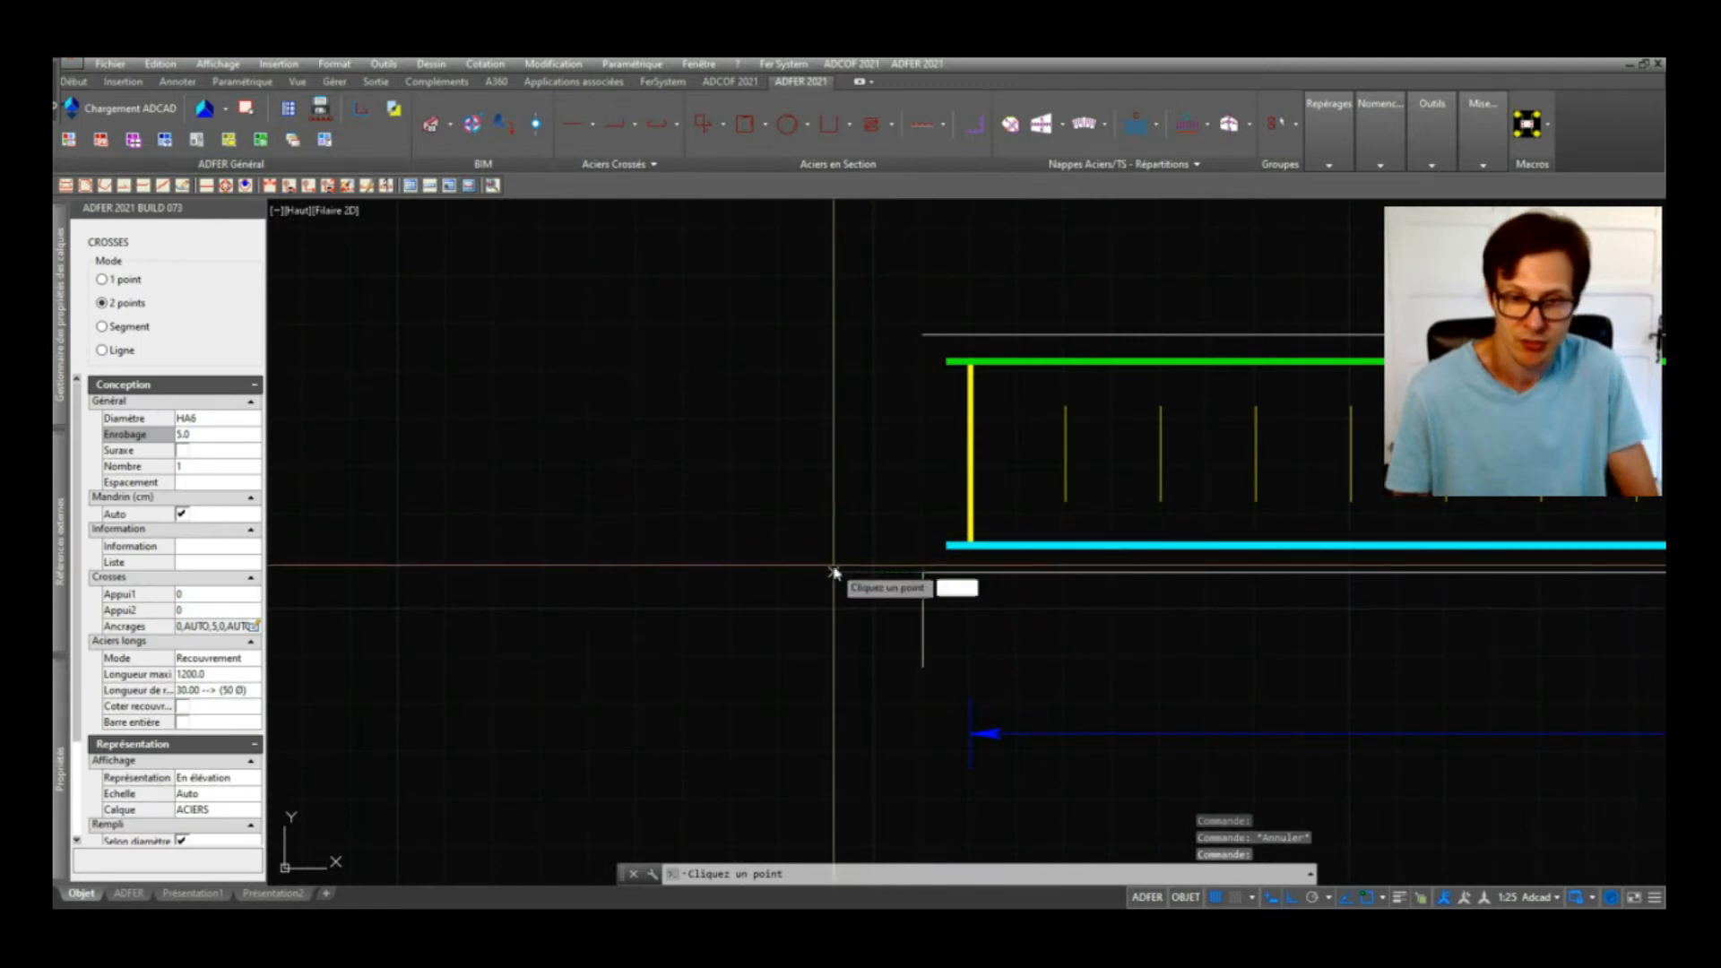
pyautogui.press('Return')
pyautogui.scroll(-2, 835, 570)
pyautogui.scroll(1, 847, 568)
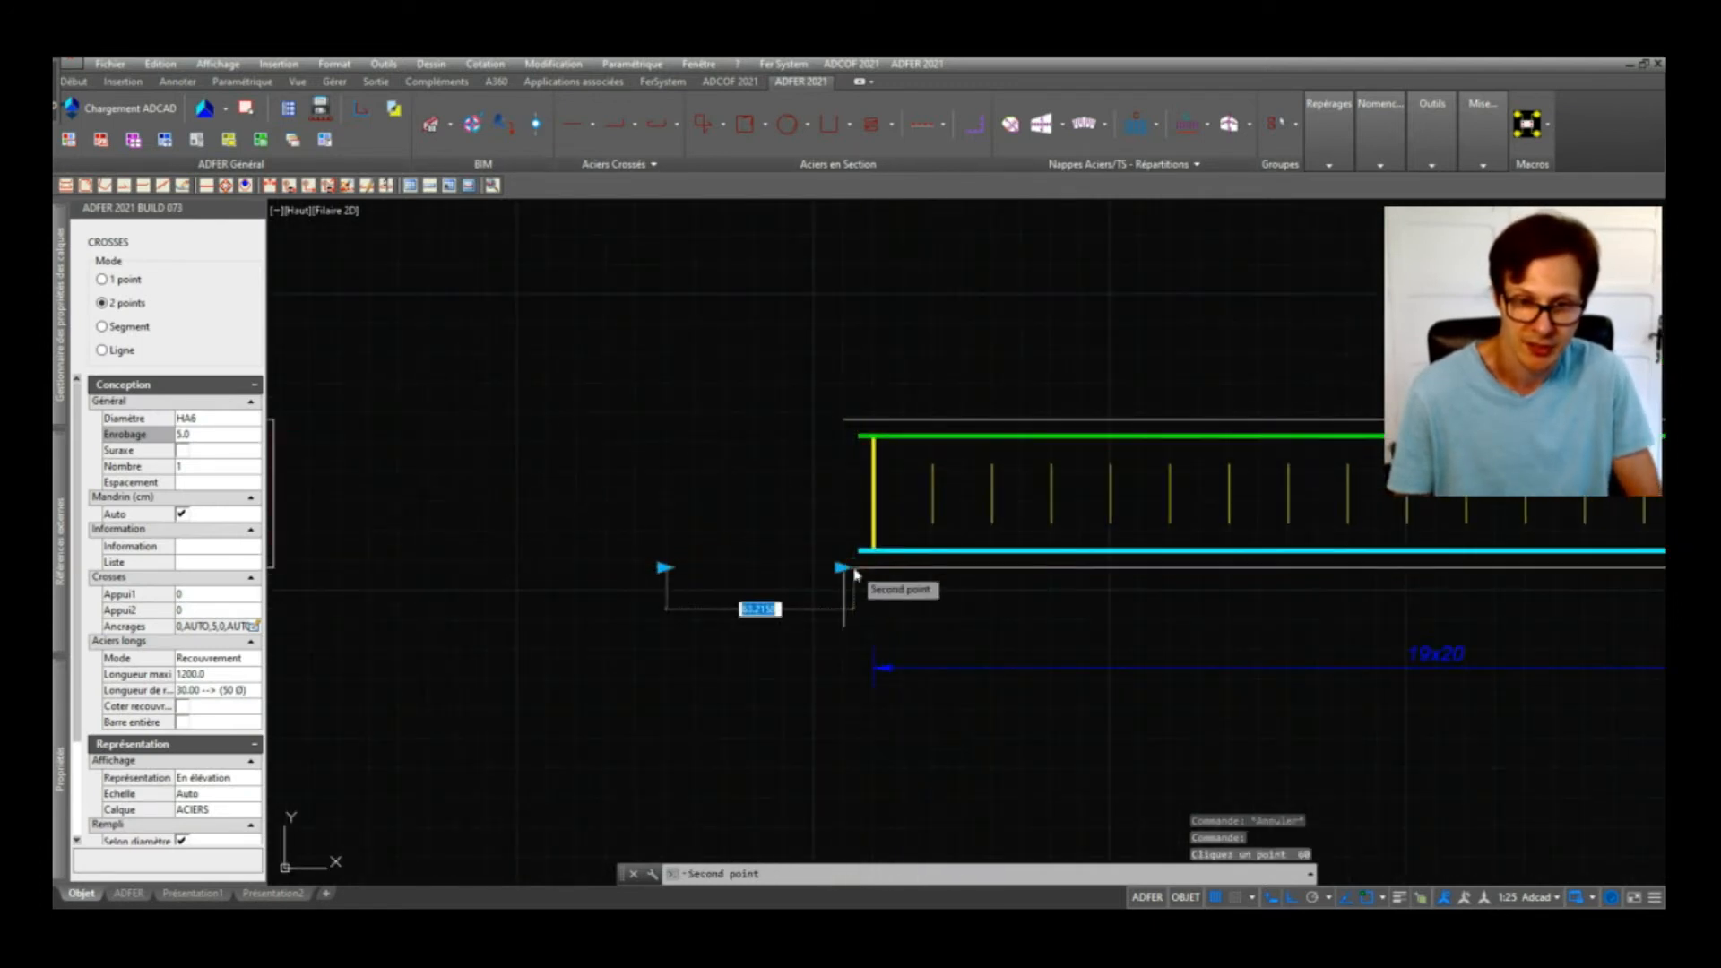
pyautogui.click(847, 567)
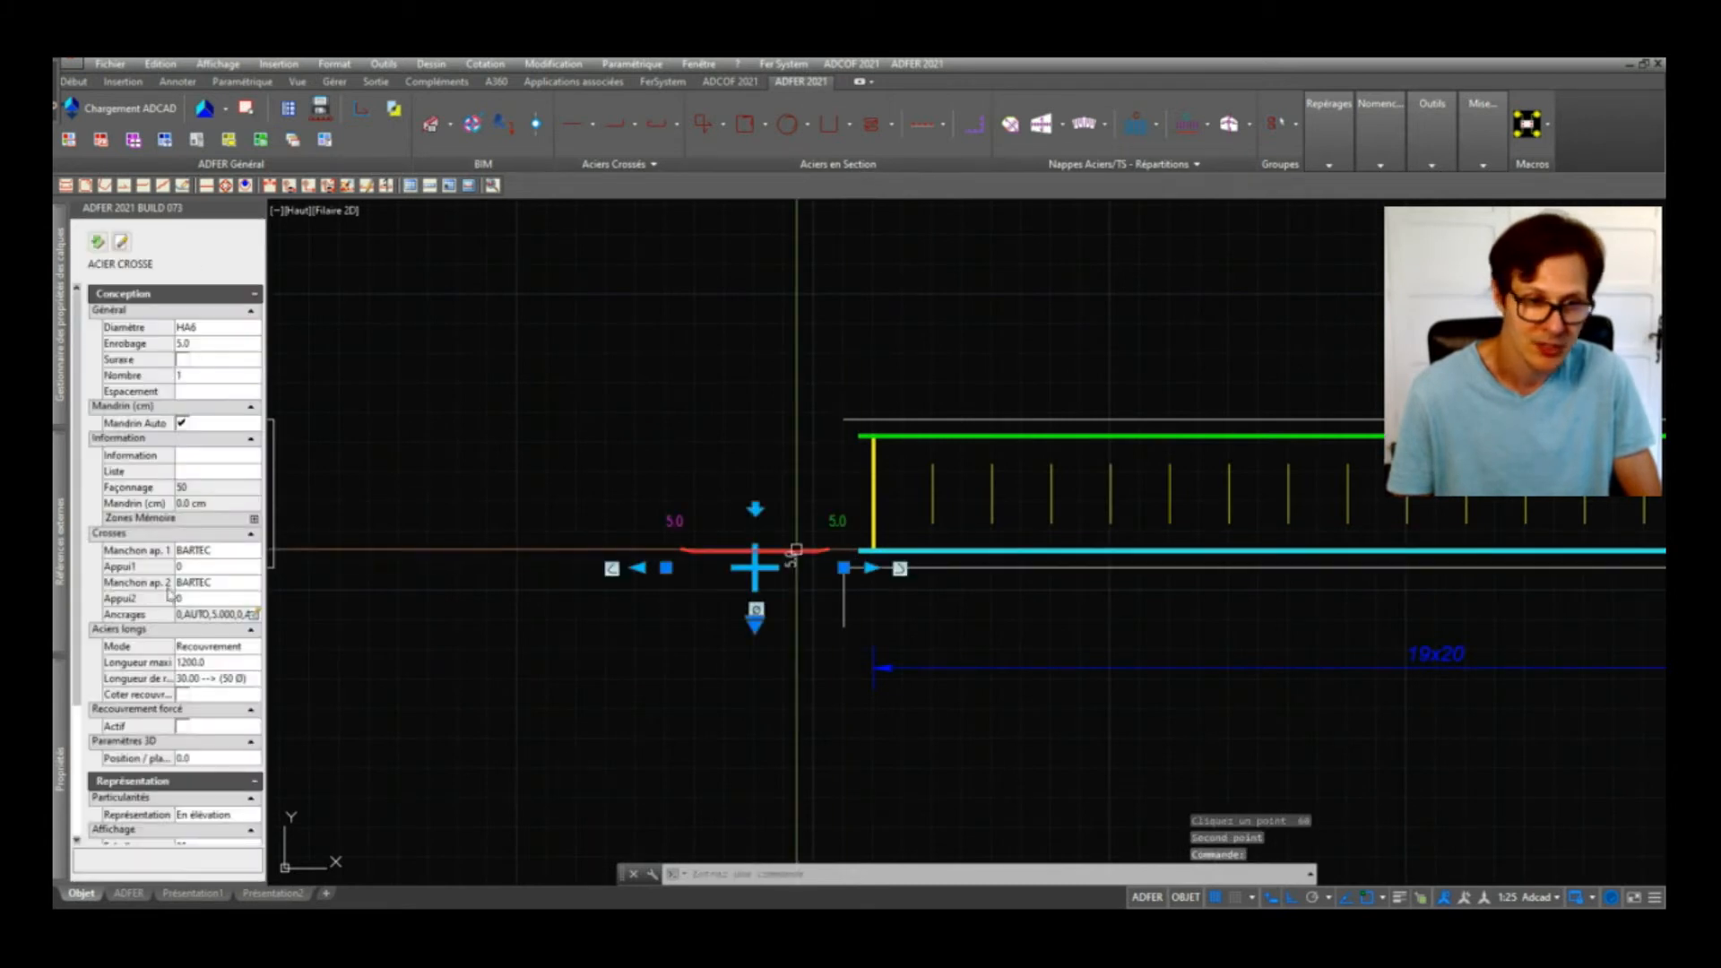
# Step: Set both anchorage positions of the short HA6 bar to 0 and choose 0 as the return angle at its beam-side end
pyautogui.click(254, 615)
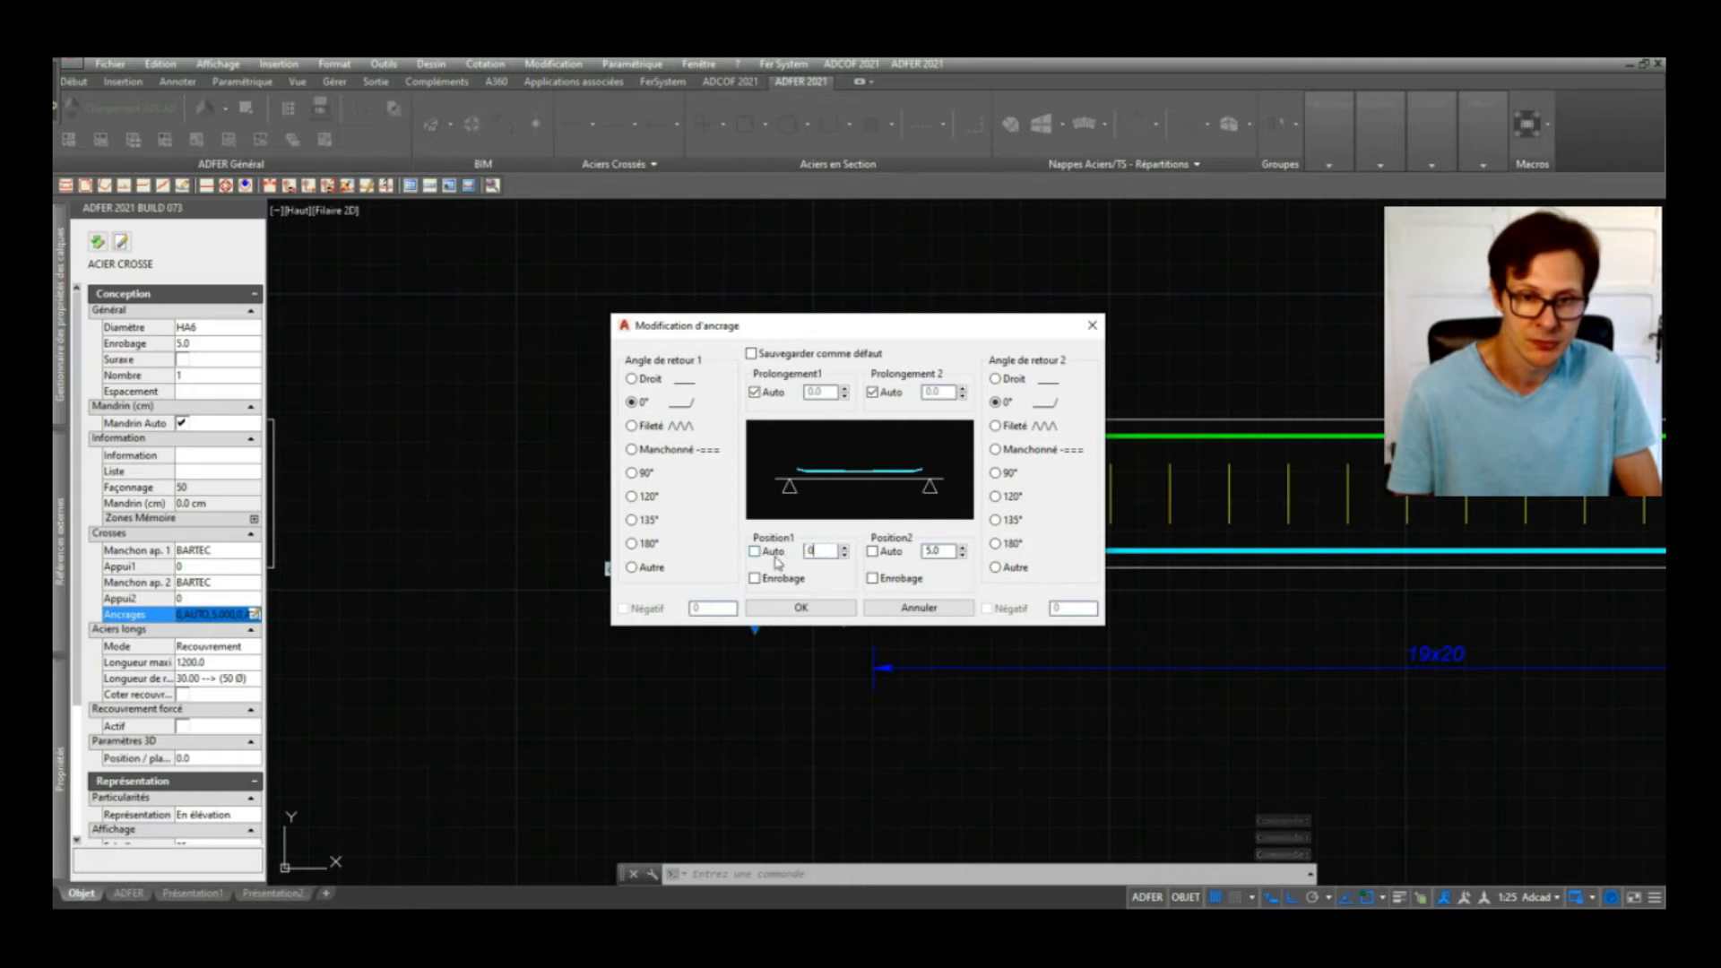
pyautogui.click(854, 609)
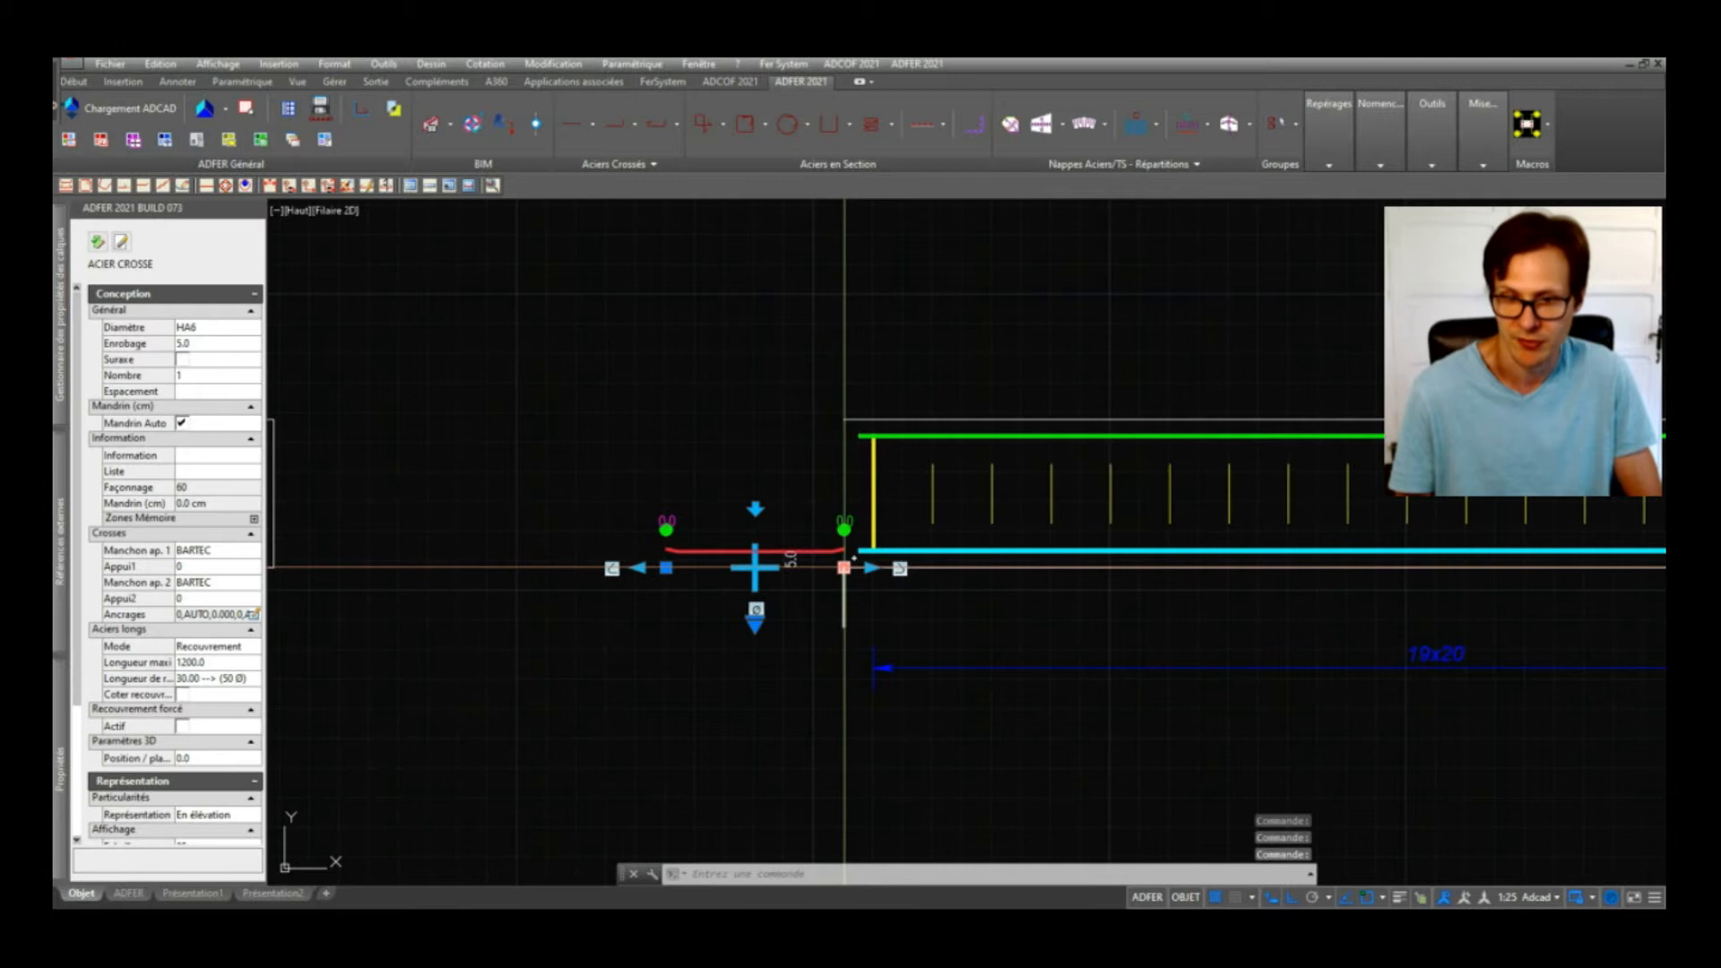
pyautogui.click(900, 568)
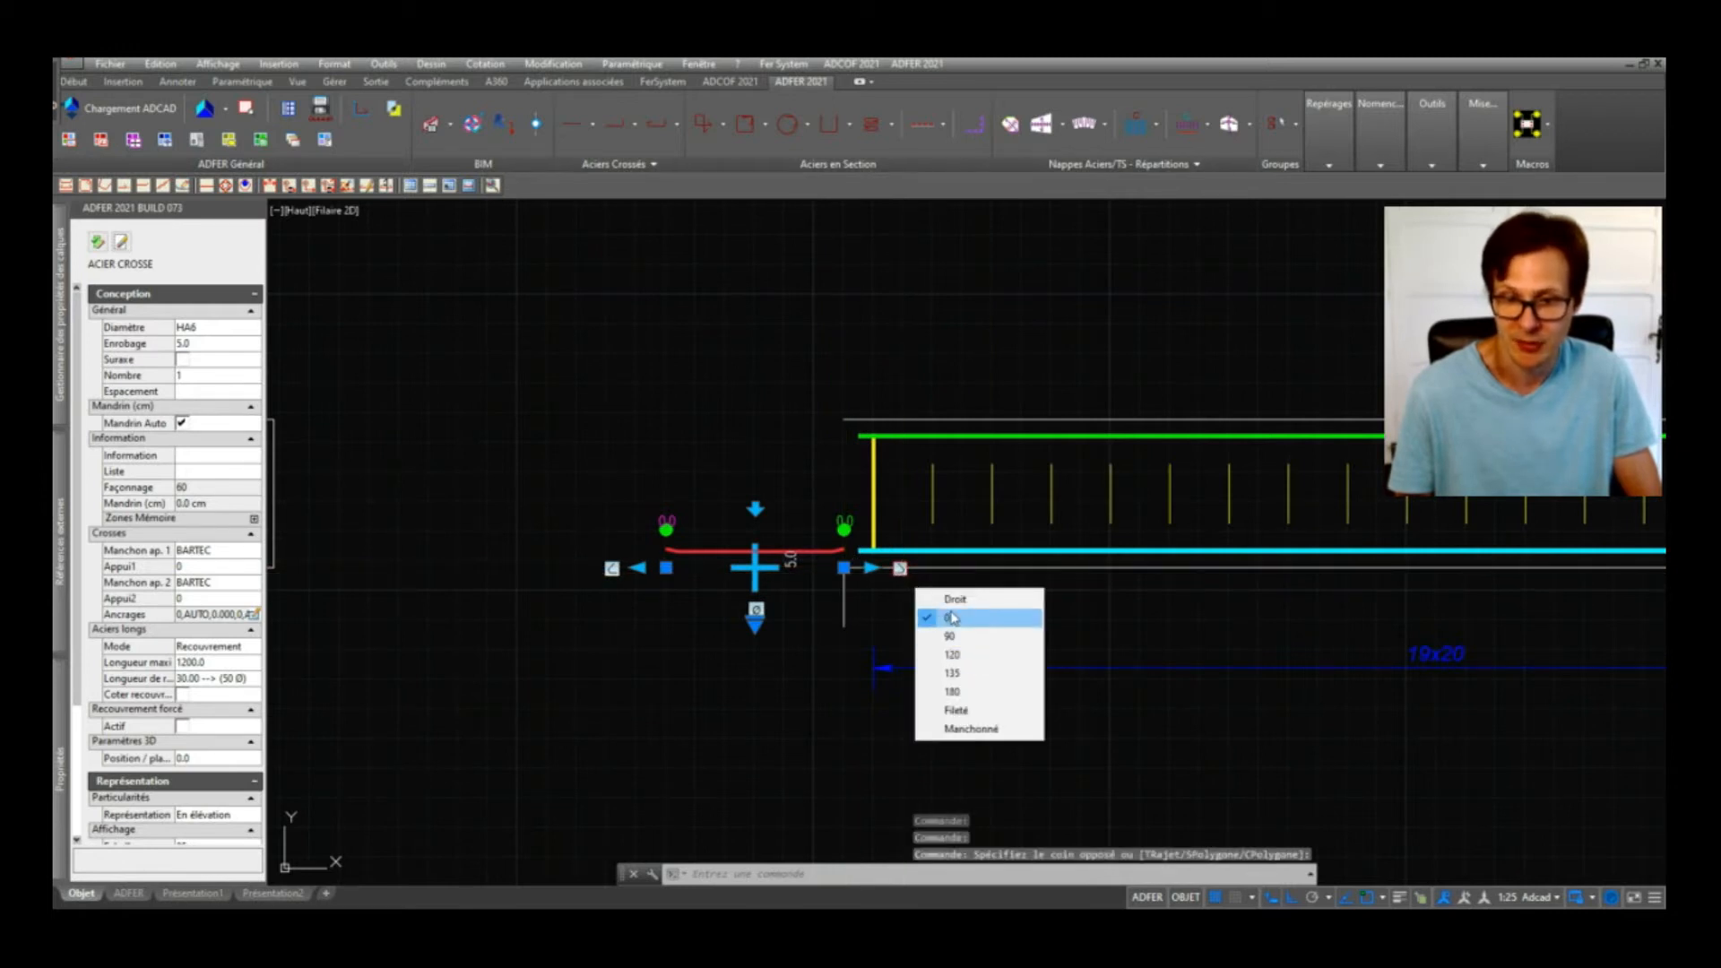
pyautogui.click(952, 617)
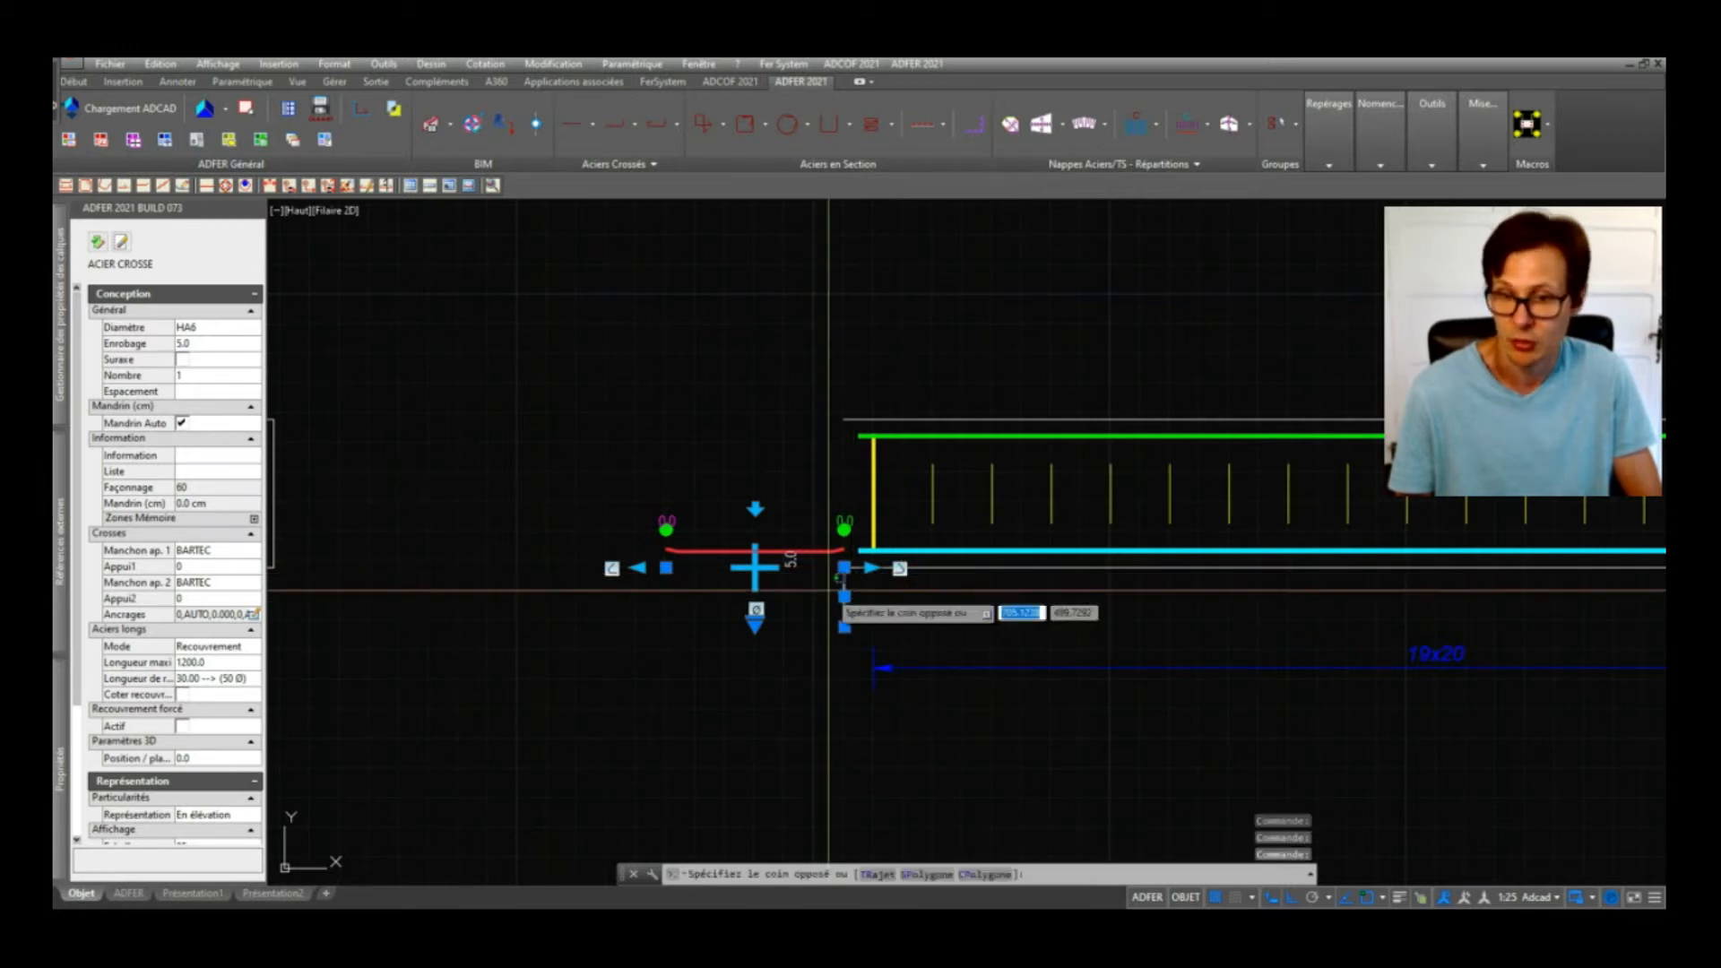
pyautogui.press('Escape')
pyautogui.press('Escape')
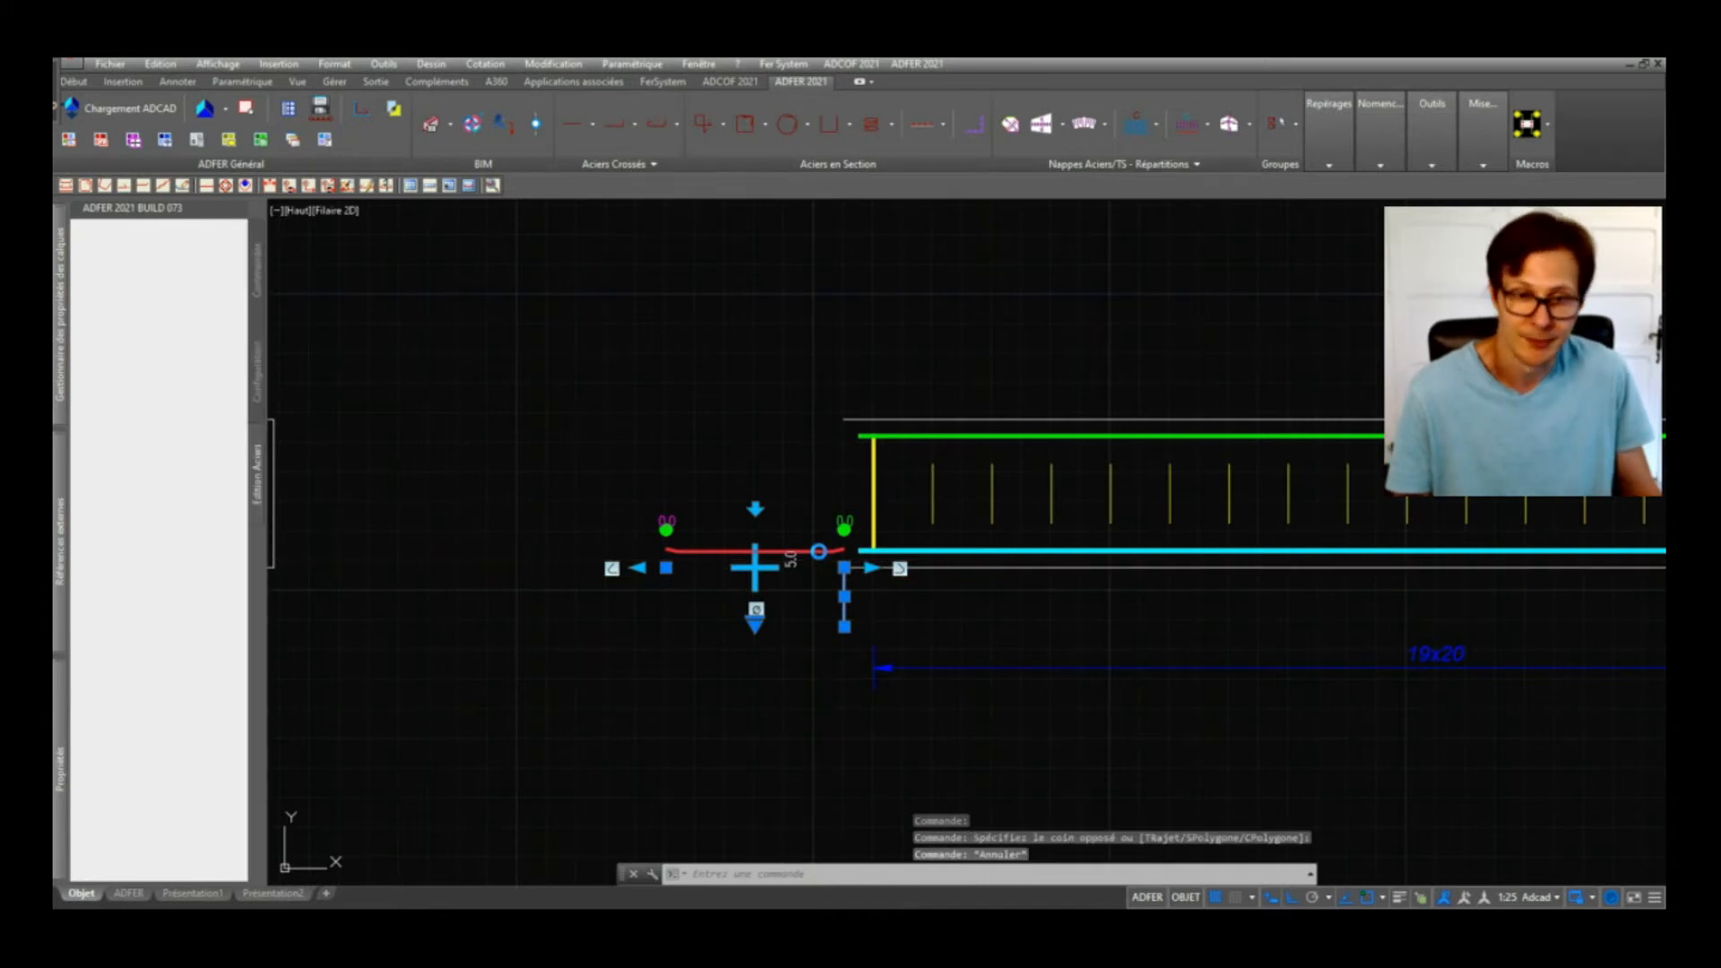
# Step: Extend the beam-side end of the short HA6 bar 60 cm into the beam
pyautogui.click(818, 551)
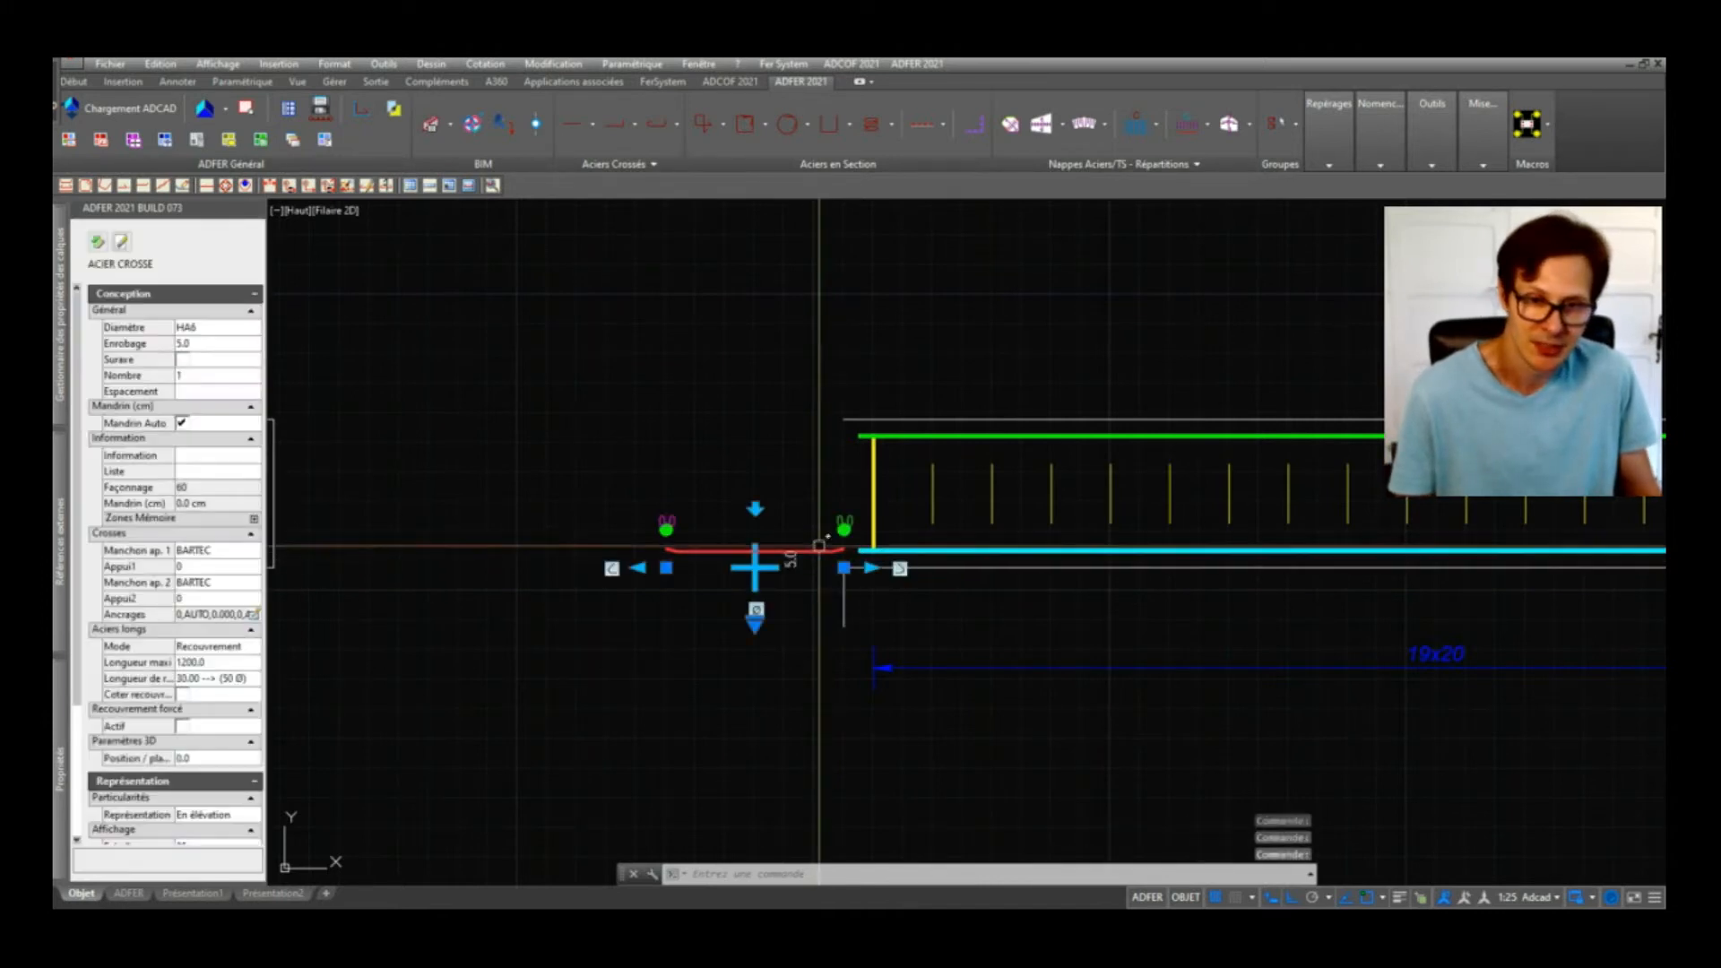
pyautogui.click(662, 572)
pyautogui.click(697, 454)
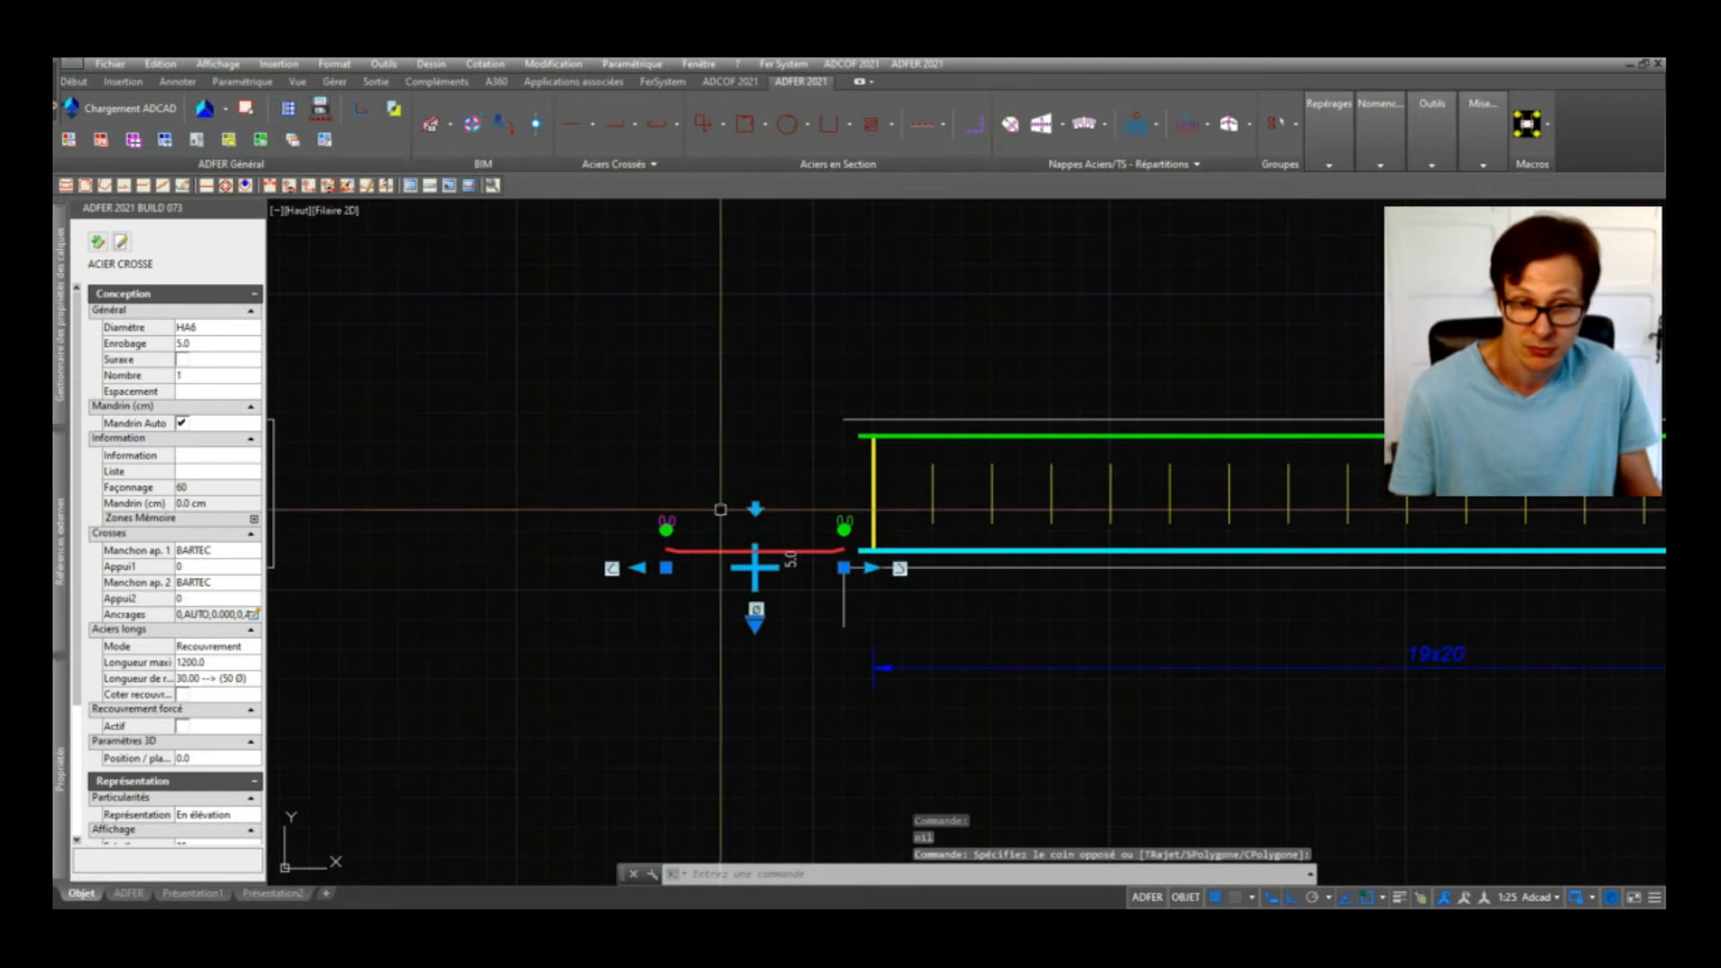
pyautogui.click(844, 567)
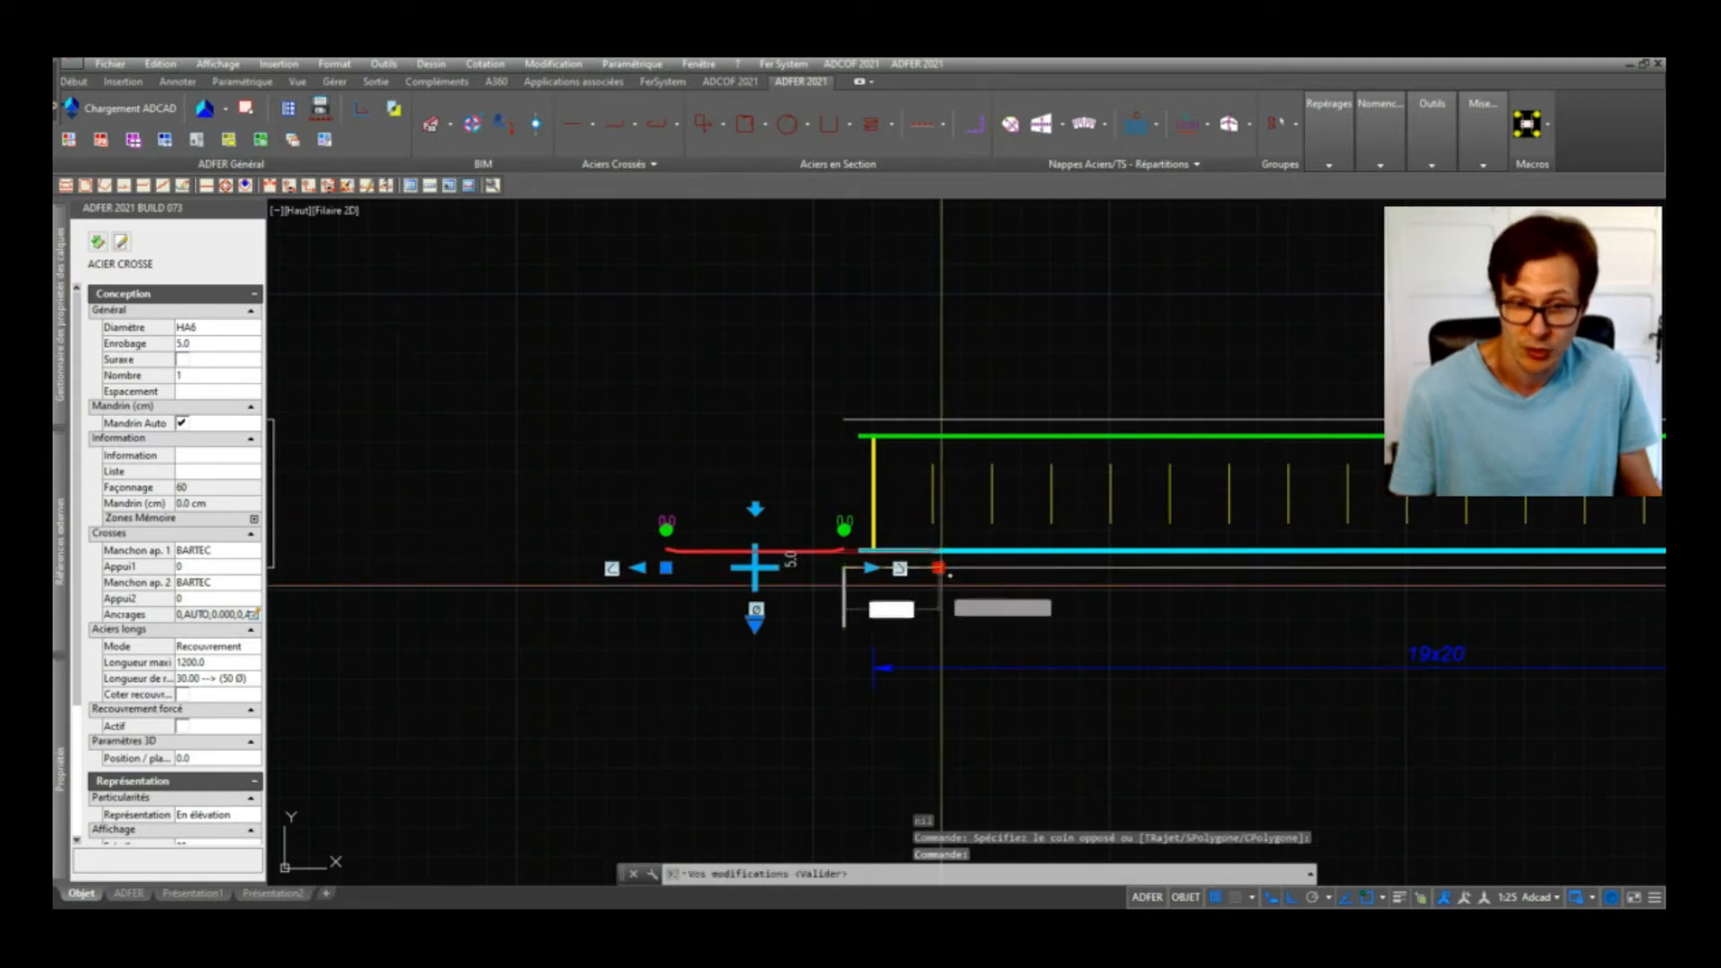
pyautogui.click(941, 586)
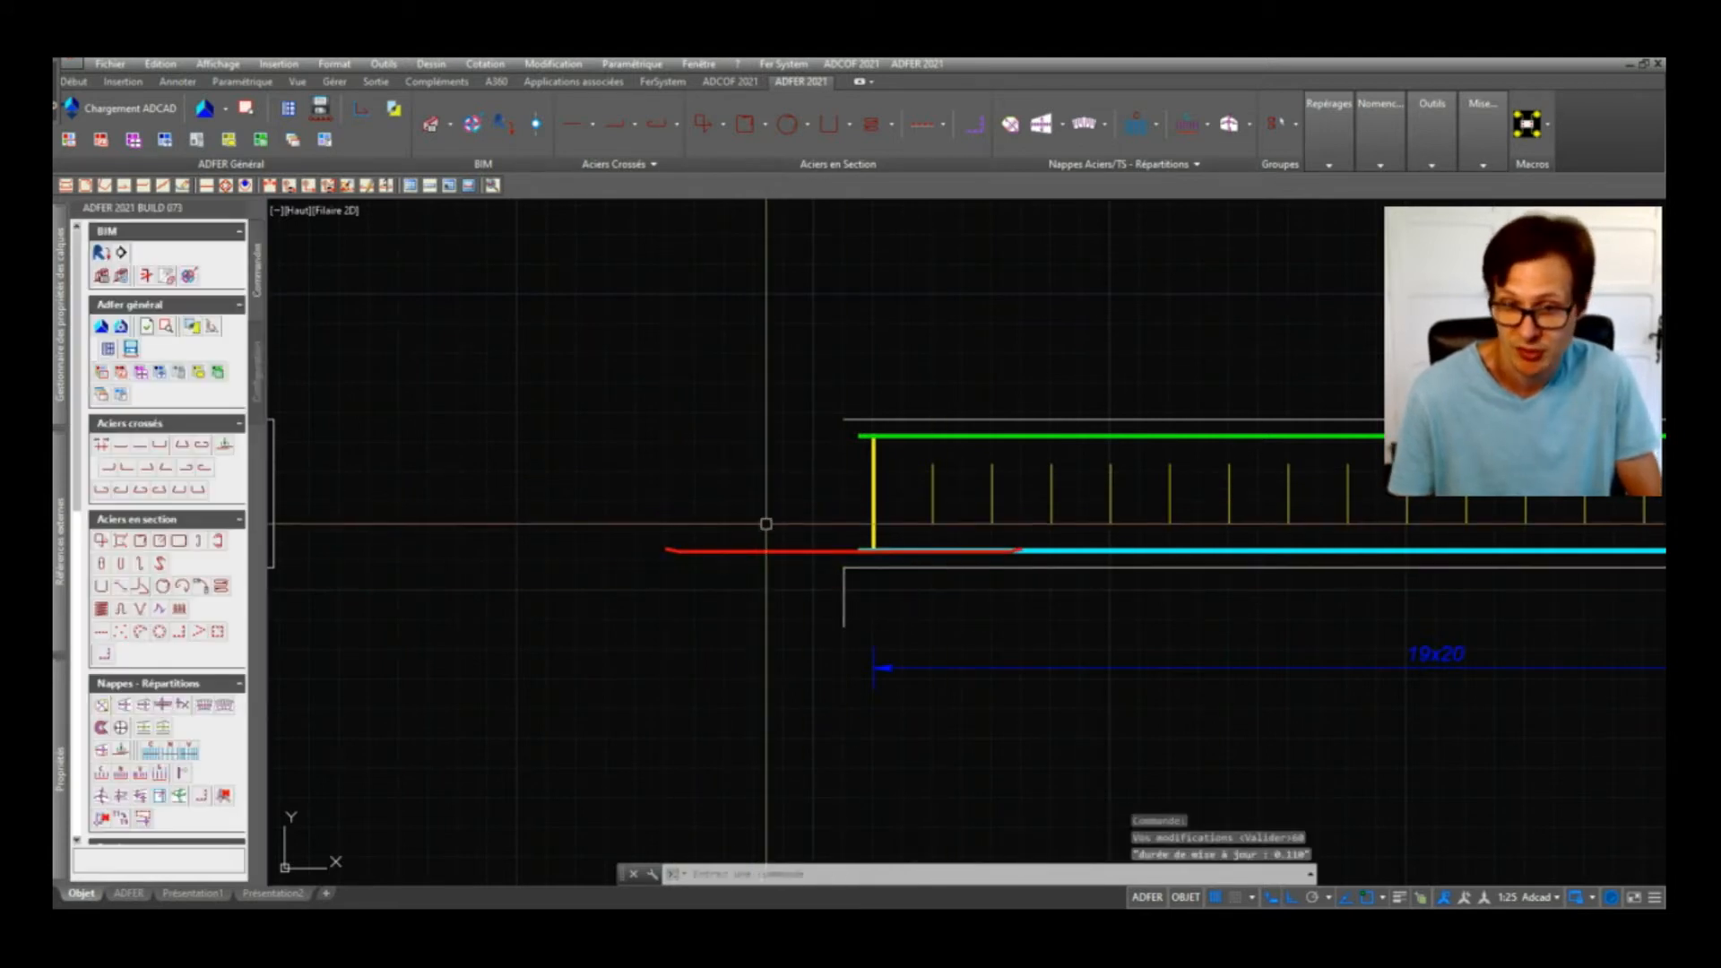
# Step: Move the extended HA6 bar slightly upward so it sits just above the beam's lower longitudinal bar
pyautogui.click(785, 552)
pyautogui.write('d')
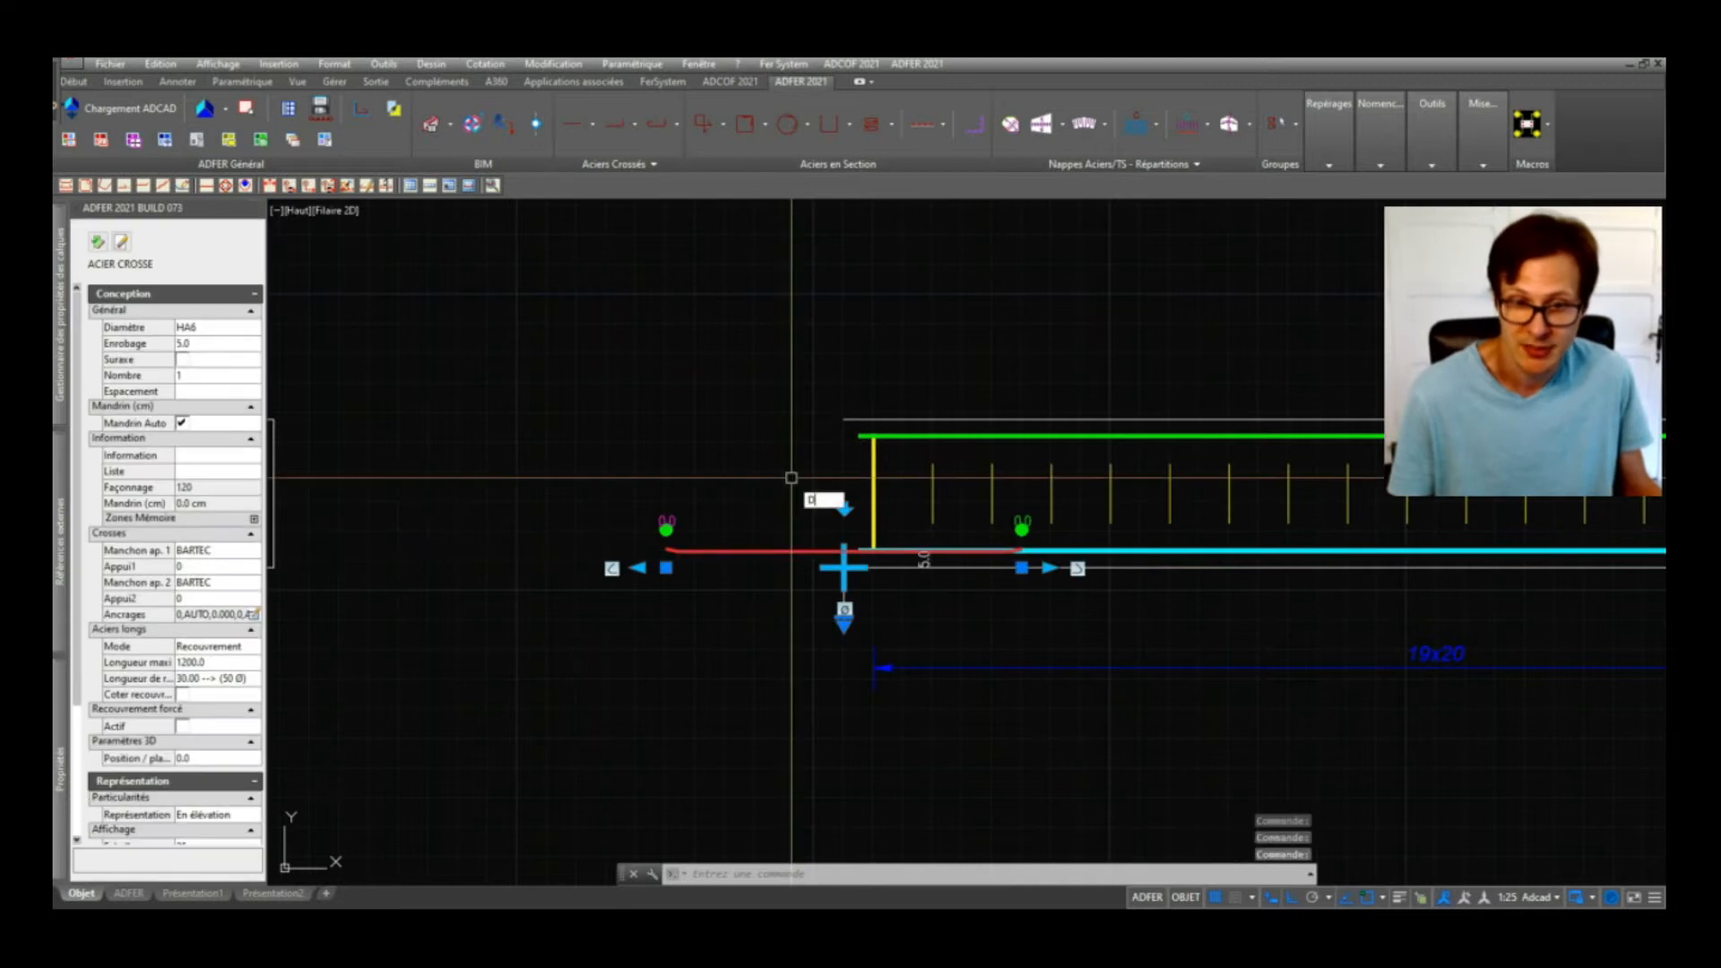
pyautogui.press('Return')
pyautogui.click(785, 477)
pyautogui.click(799, 451)
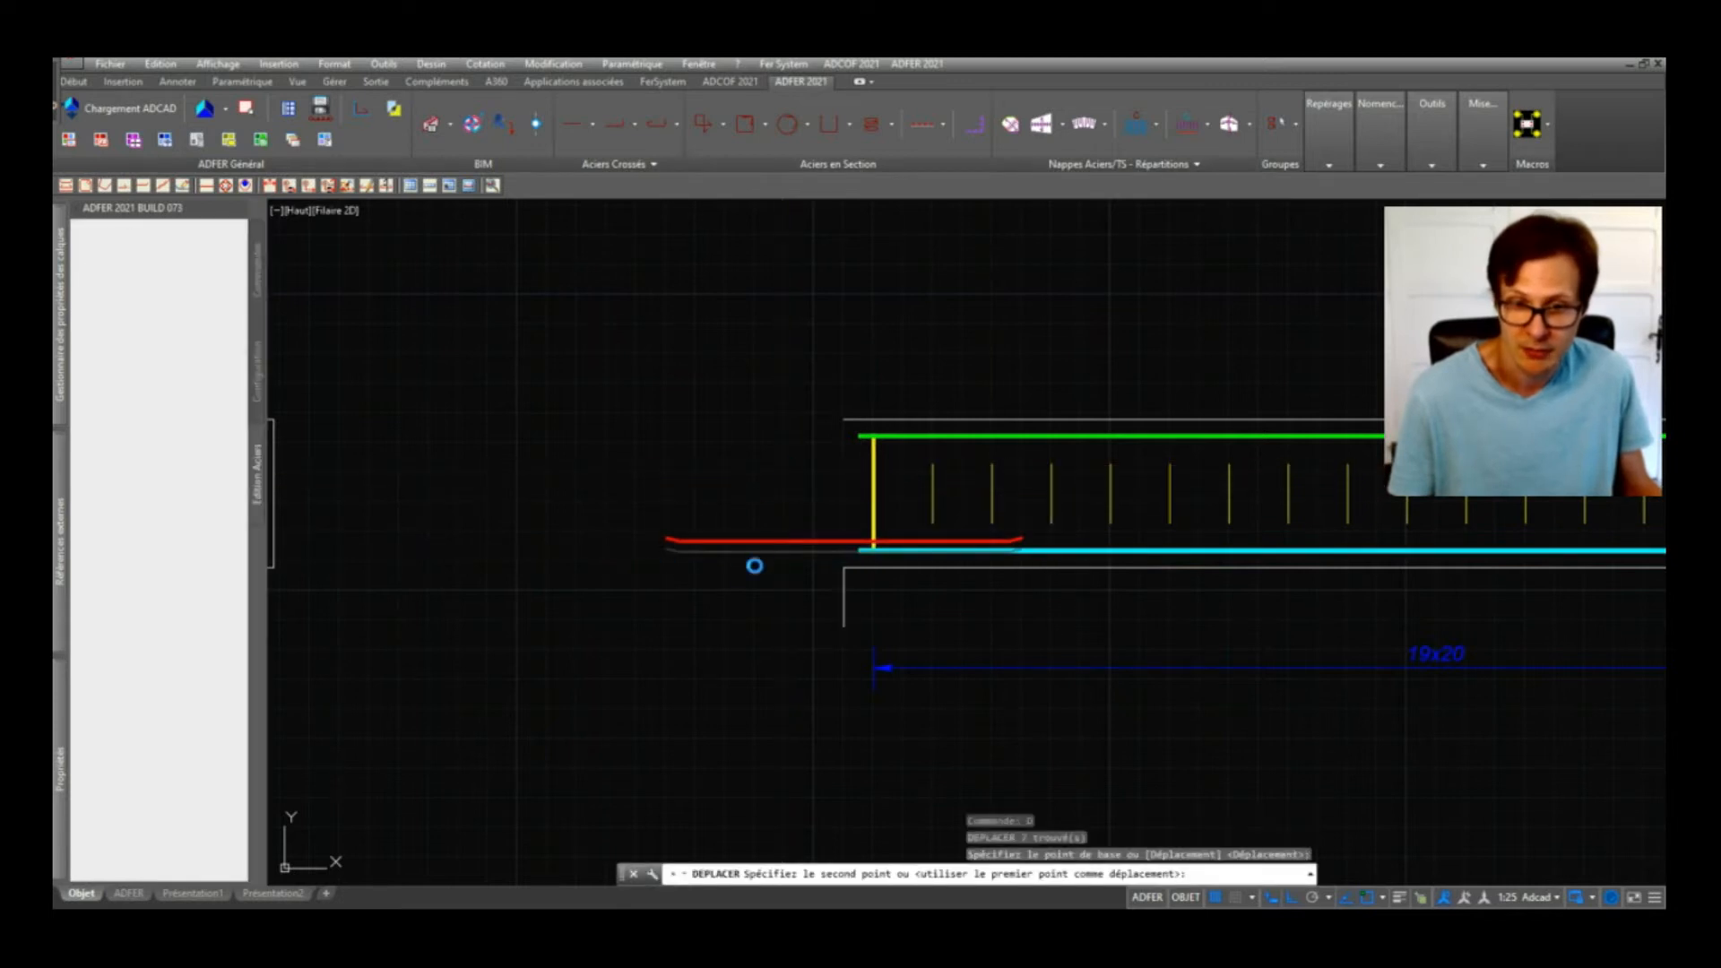
# Step: Set the diameter of the moved lap bar to HA12 and apply the change
pyautogui.click(791, 499)
pyautogui.click(737, 581)
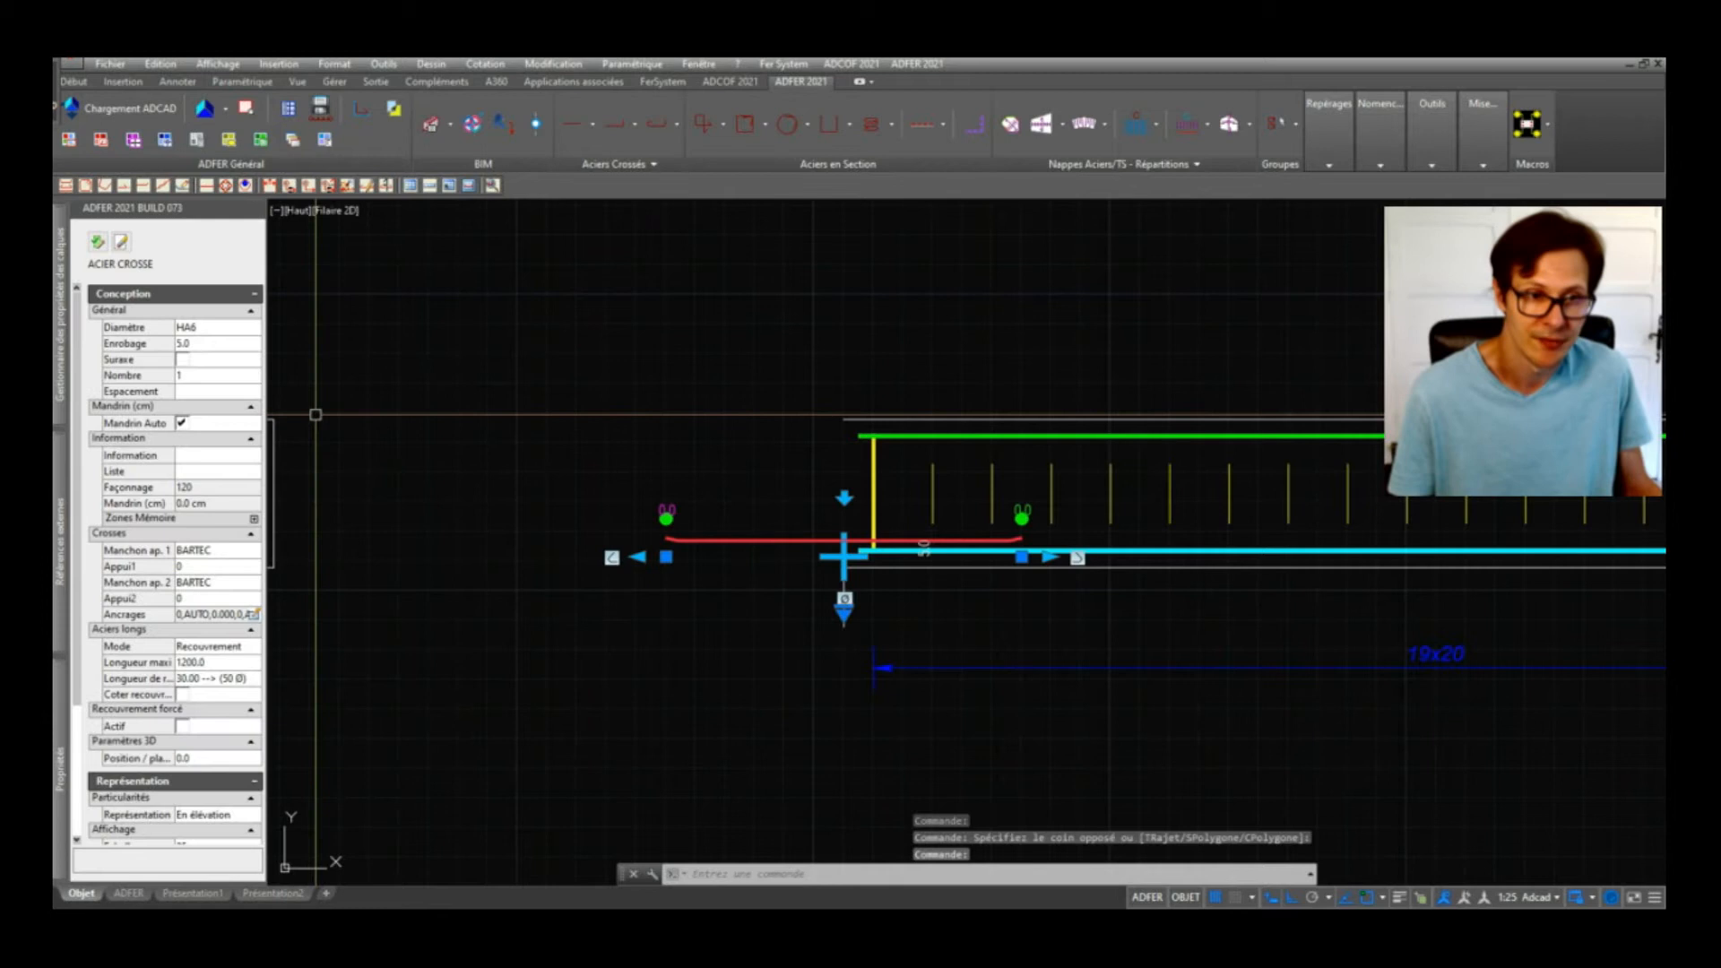
pyautogui.click(215, 328)
pyautogui.click(237, 404)
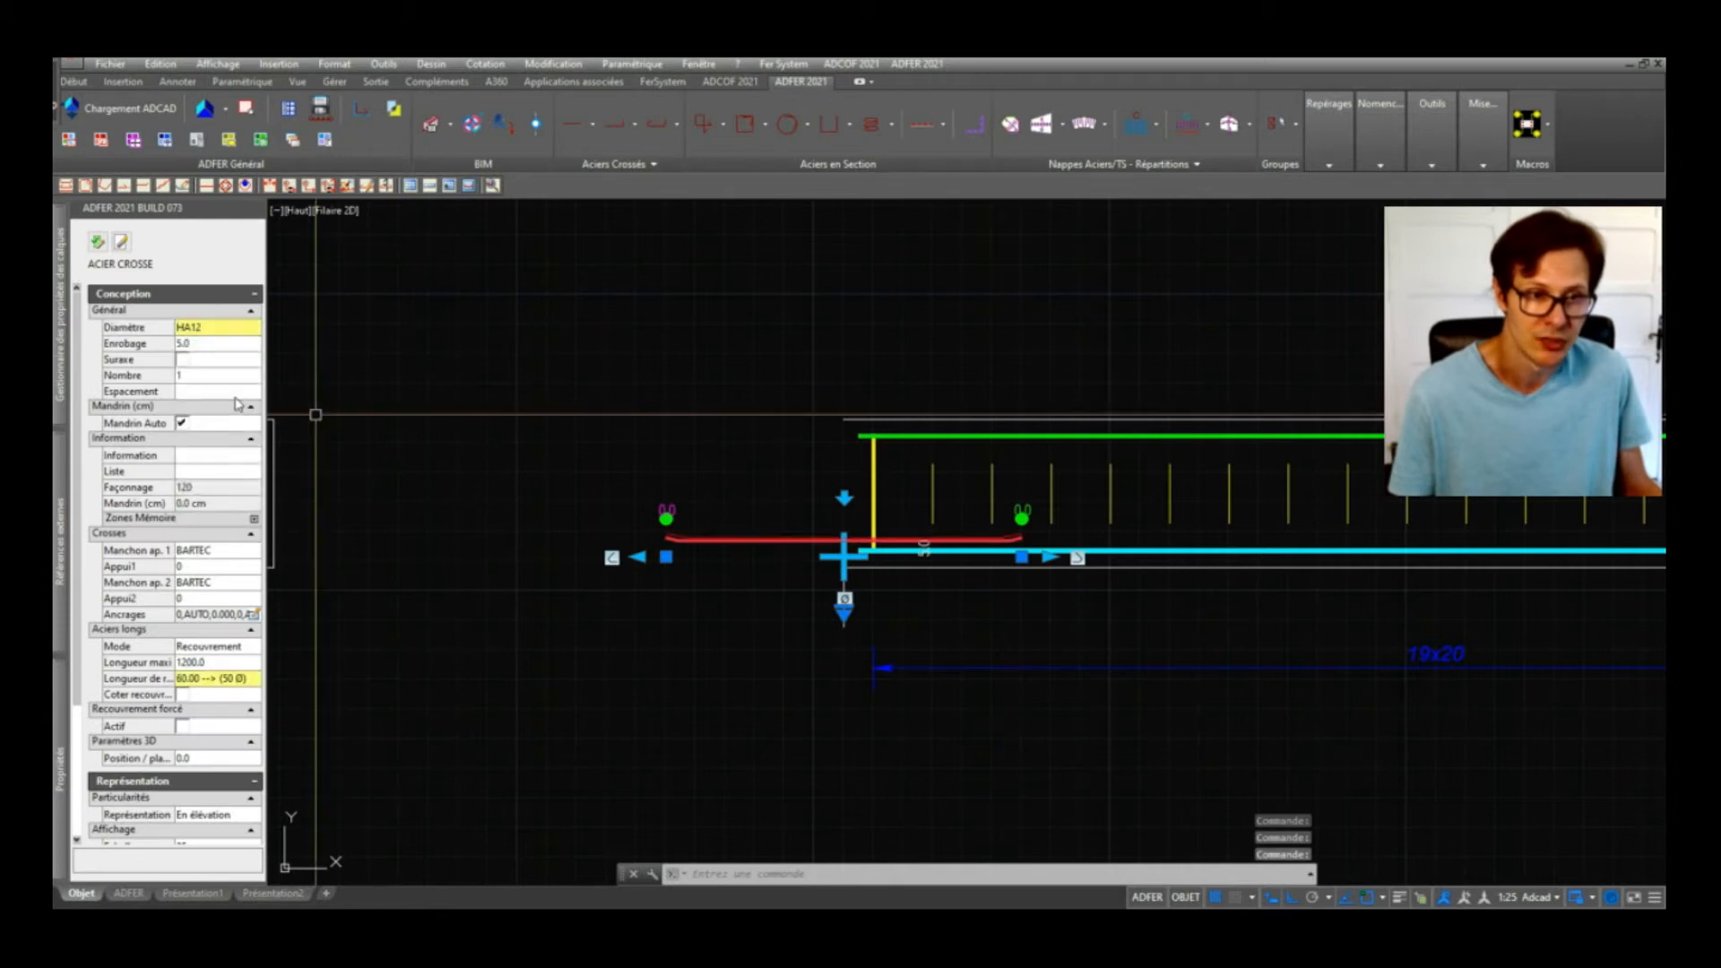
pyautogui.click(215, 328)
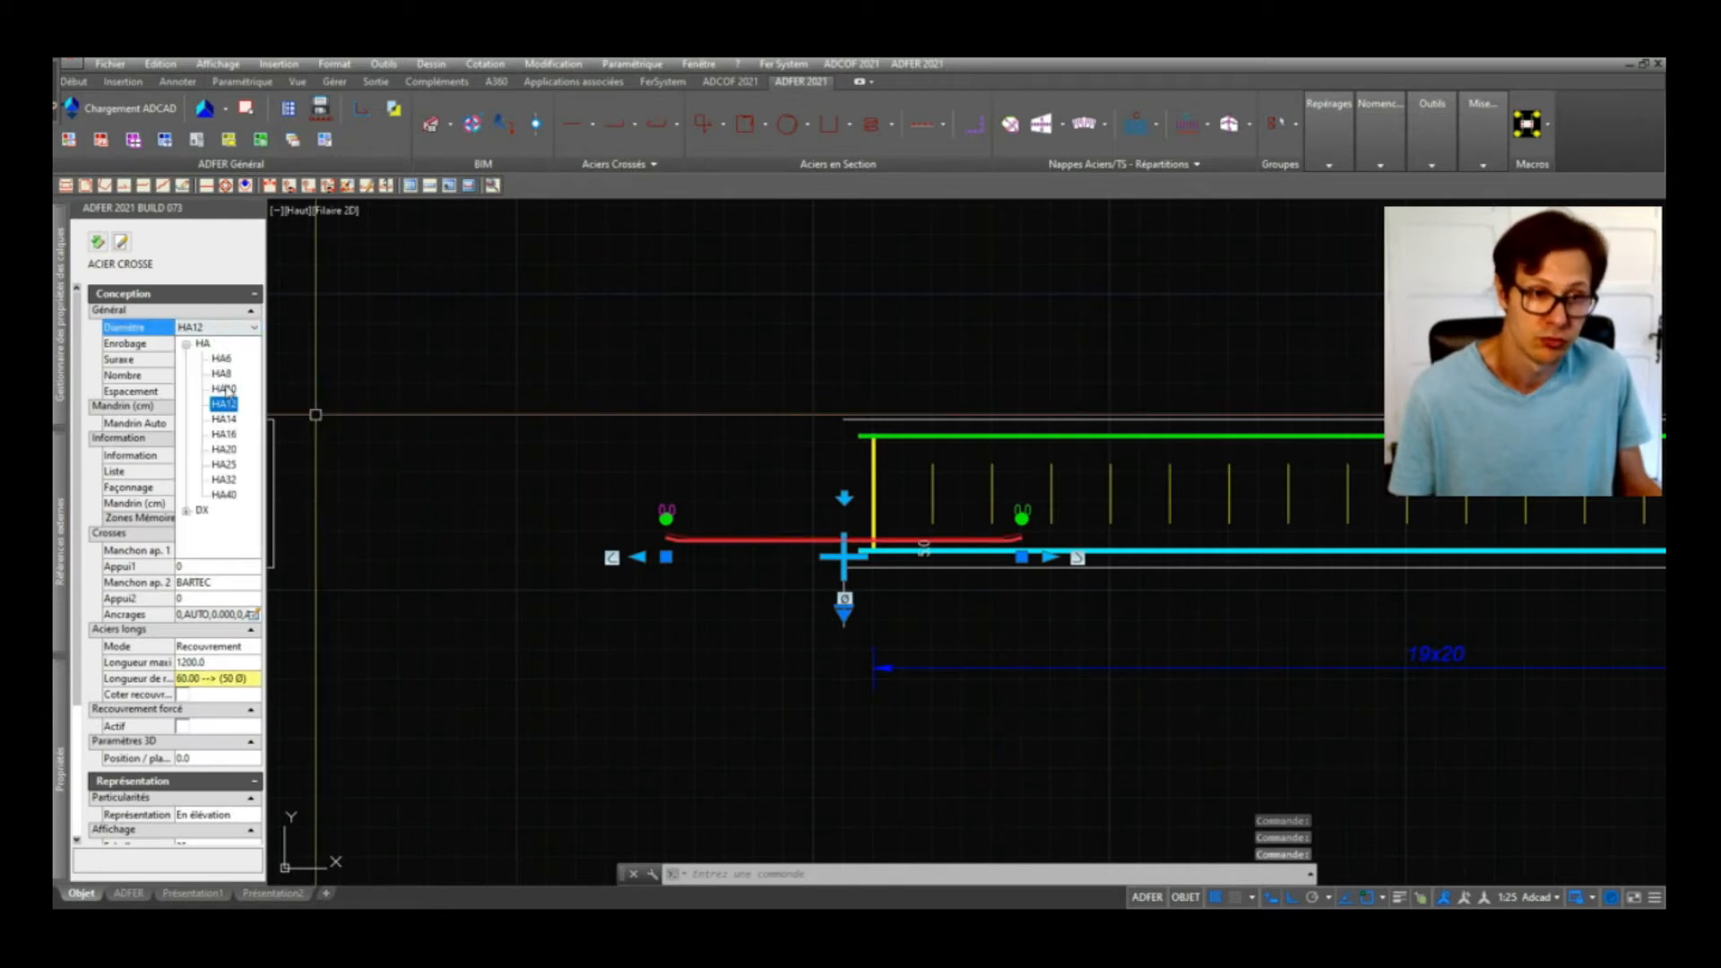
pyautogui.click(224, 389)
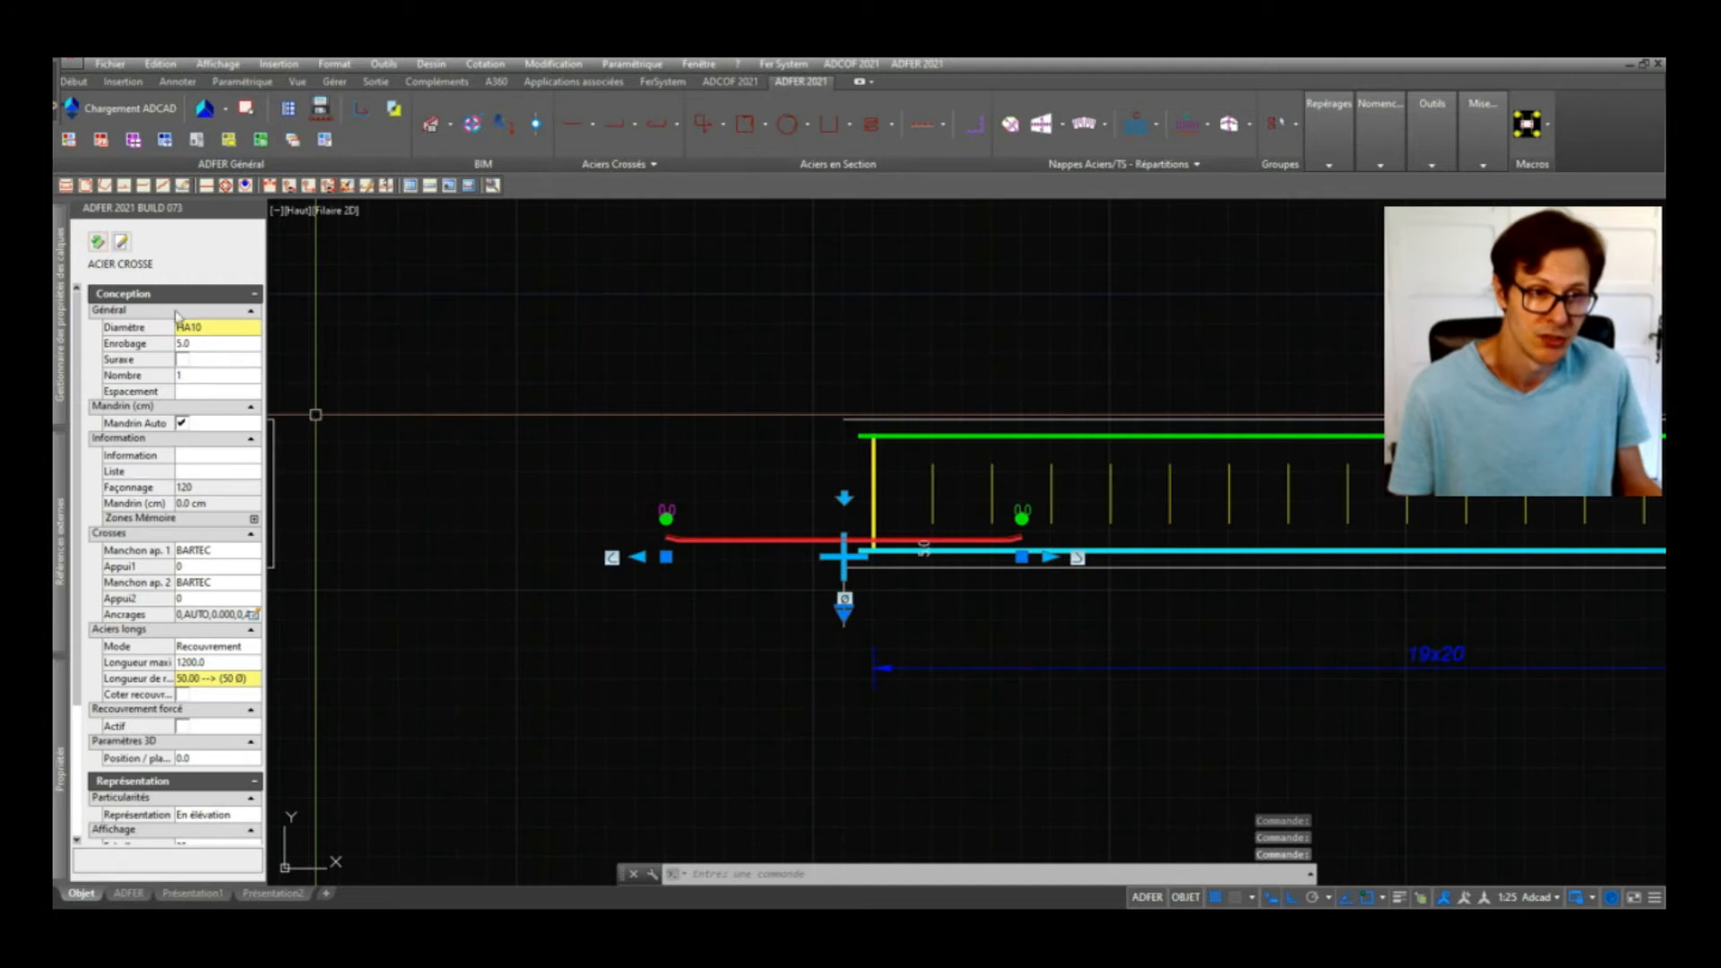
pyautogui.click(215, 327)
pyautogui.click(224, 404)
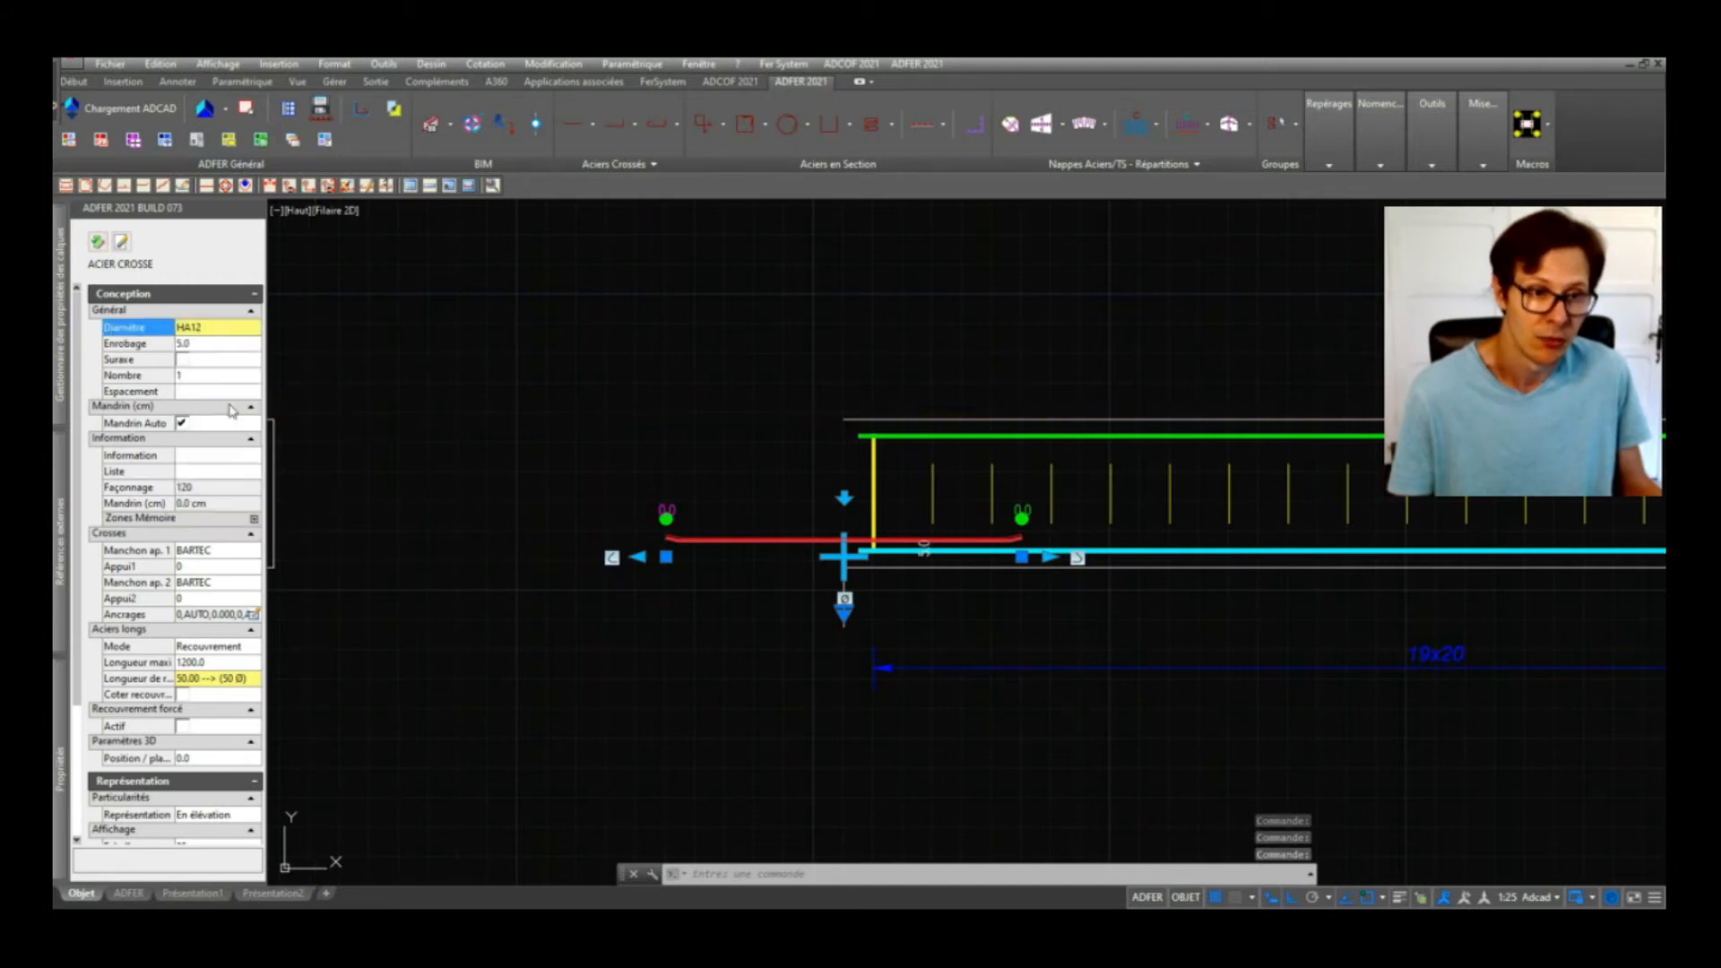
pyautogui.click(97, 242)
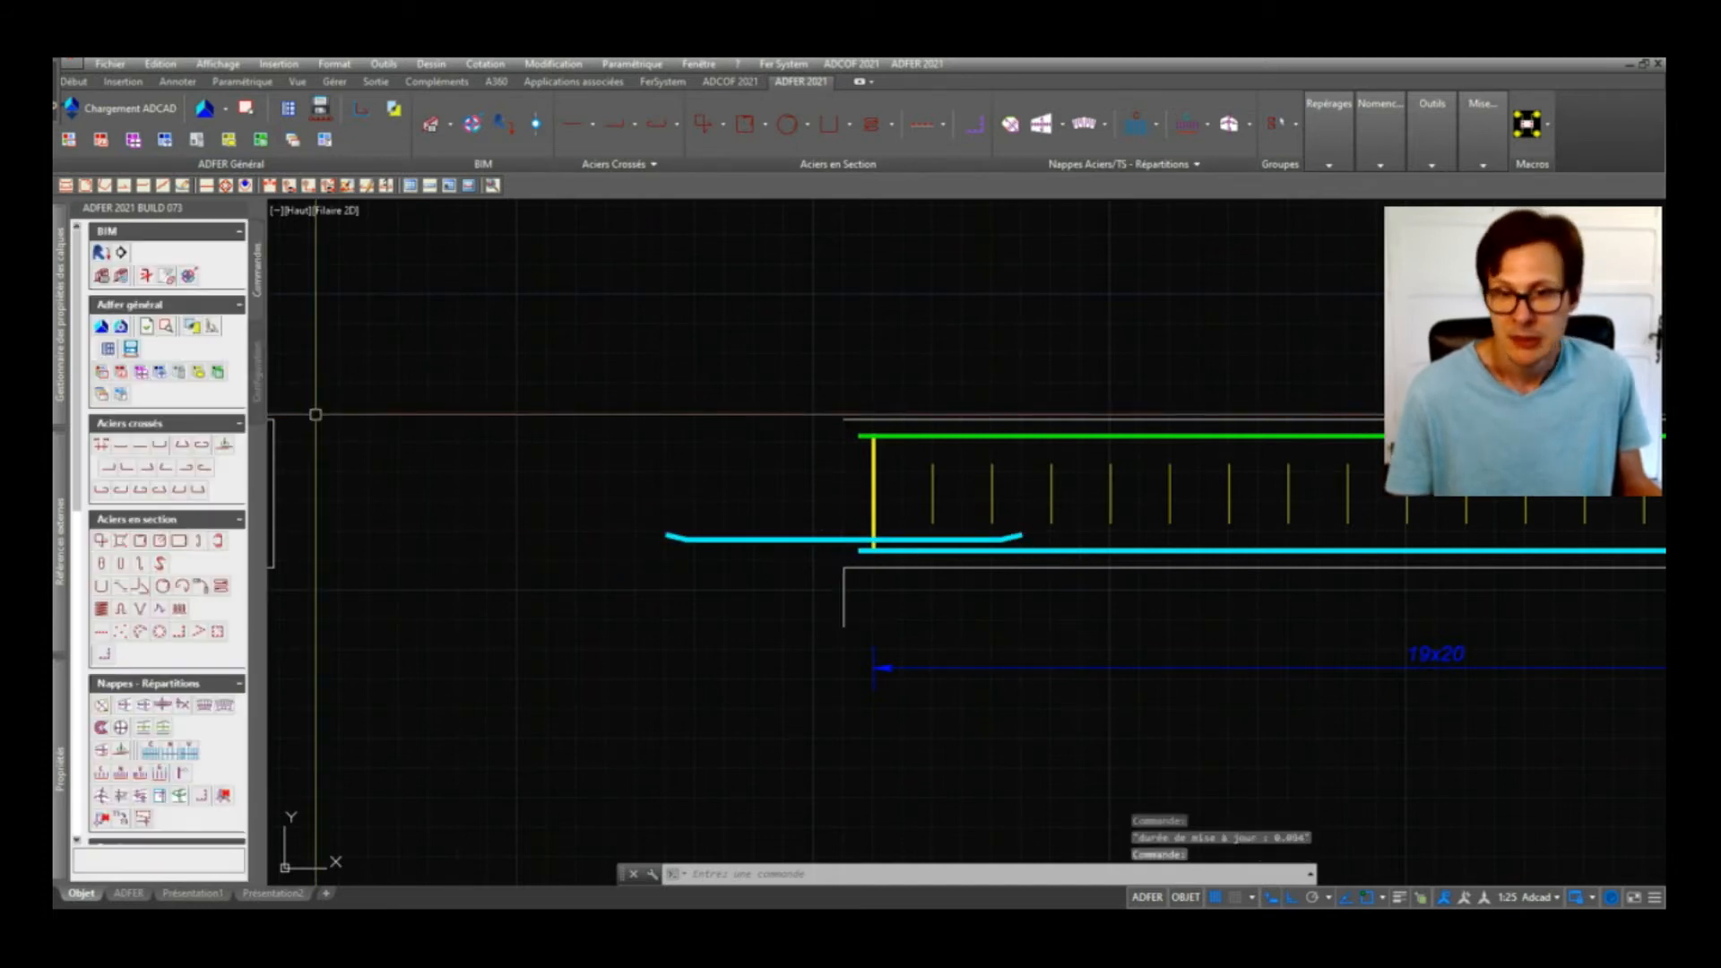
# Step: Mirror the HA12 lap bar about a horizontal axis at the stirrup's mid-height, keeping the original
pyautogui.click(806, 570)
pyautogui.click(758, 486)
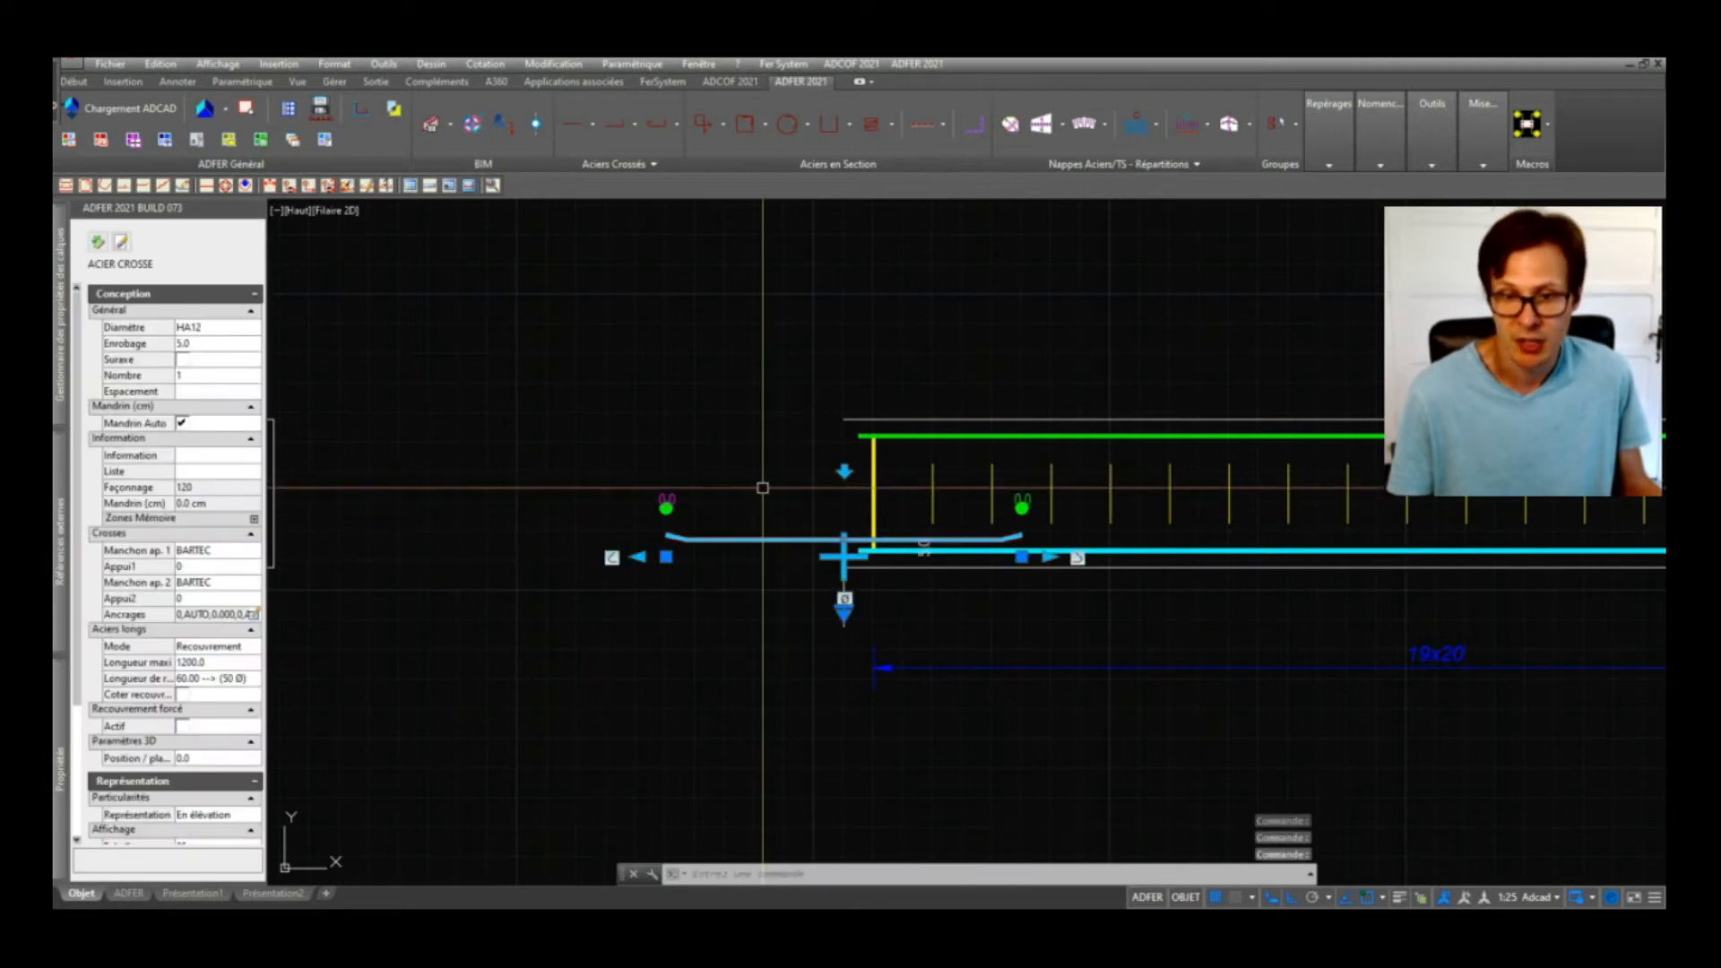
pyautogui.write('MI')
pyautogui.press('Return')
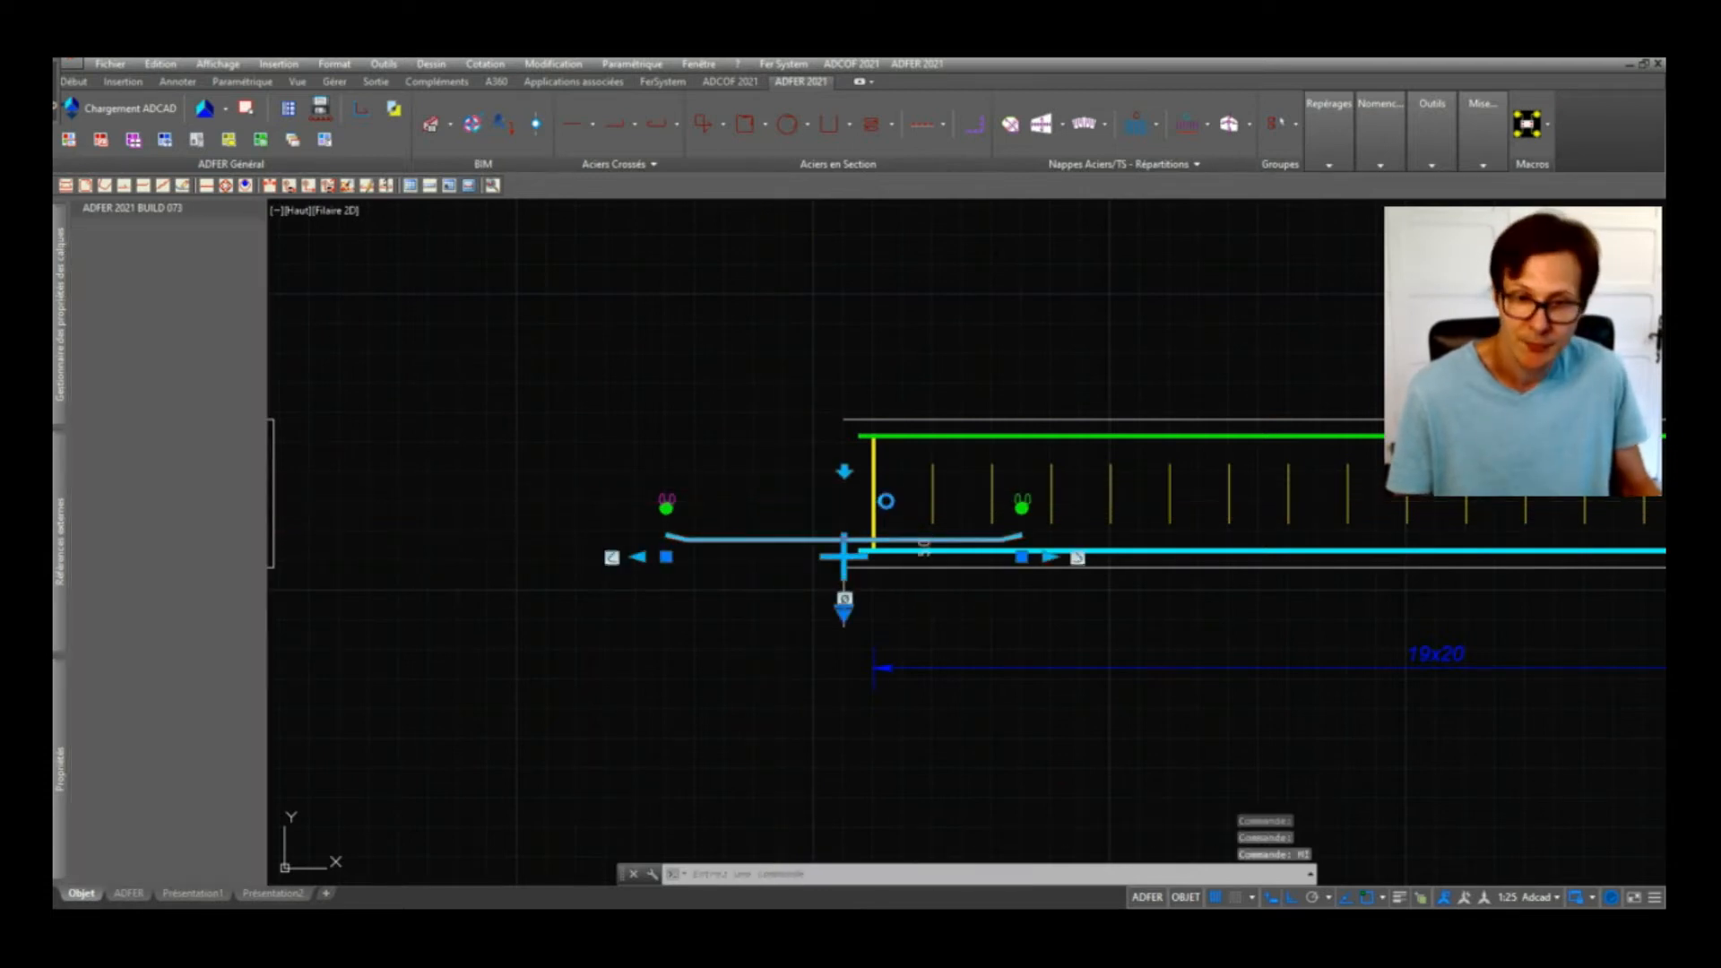
pyautogui.click(874, 493)
pyautogui.click(785, 498)
pyautogui.press('Return')
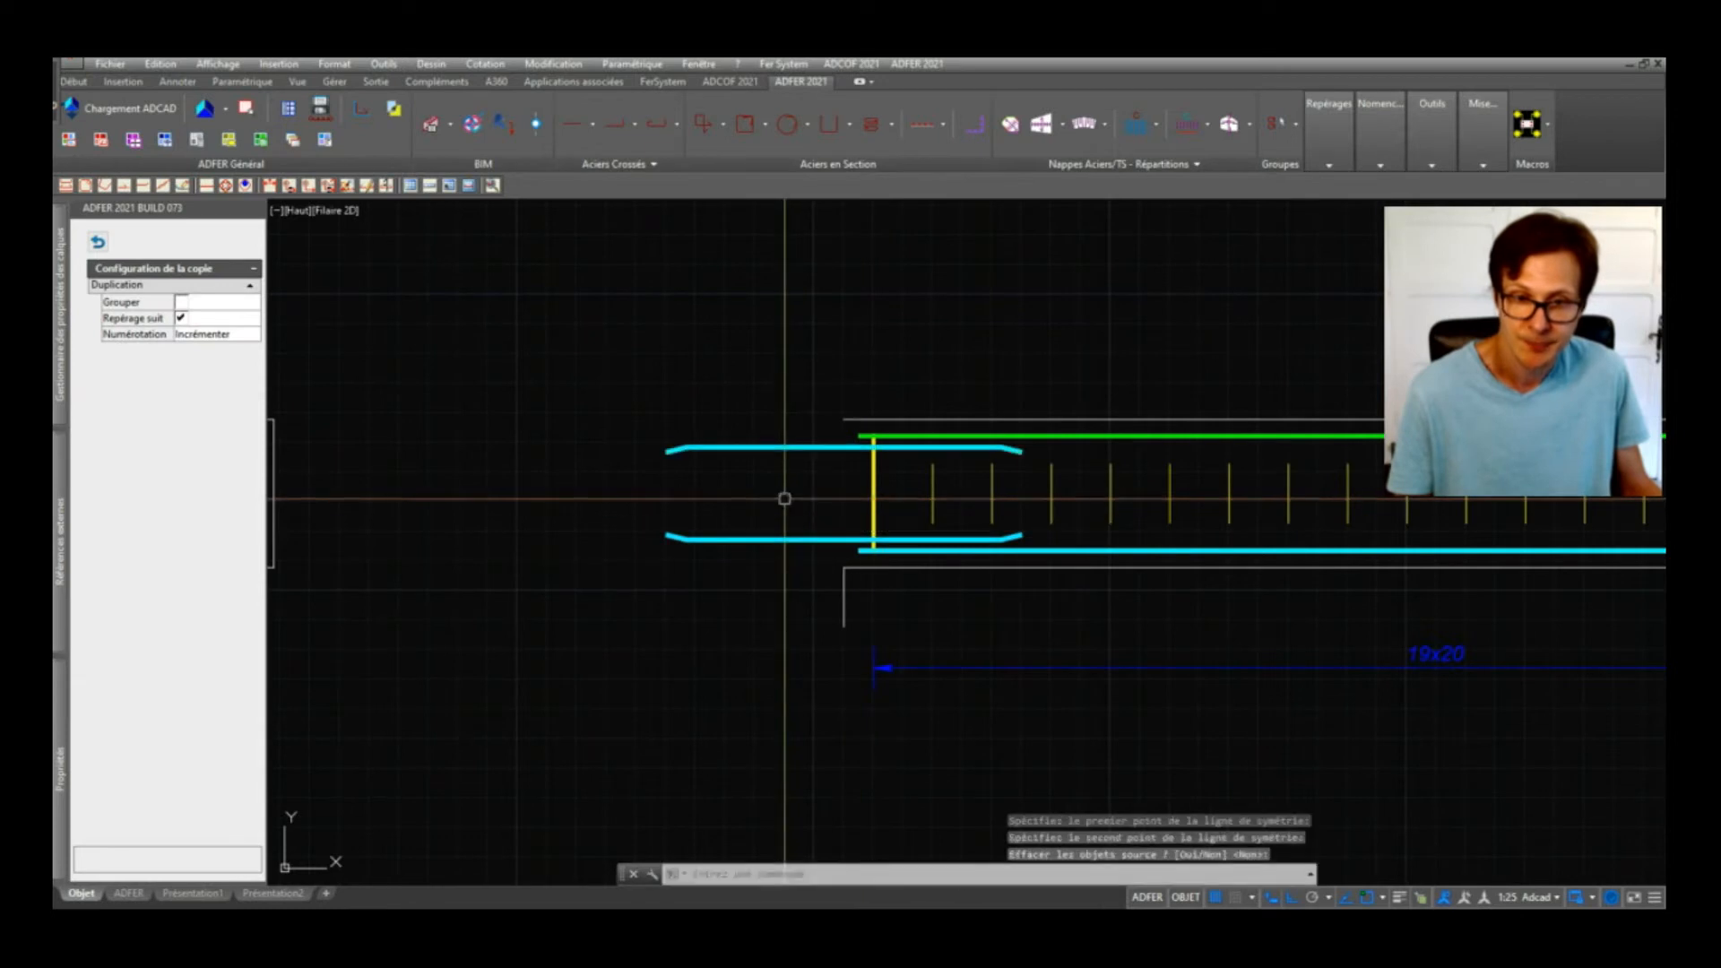
# Step: Set the diameter of the mirrored upper lap bar to HA10 and apply the change
pyautogui.click(792, 449)
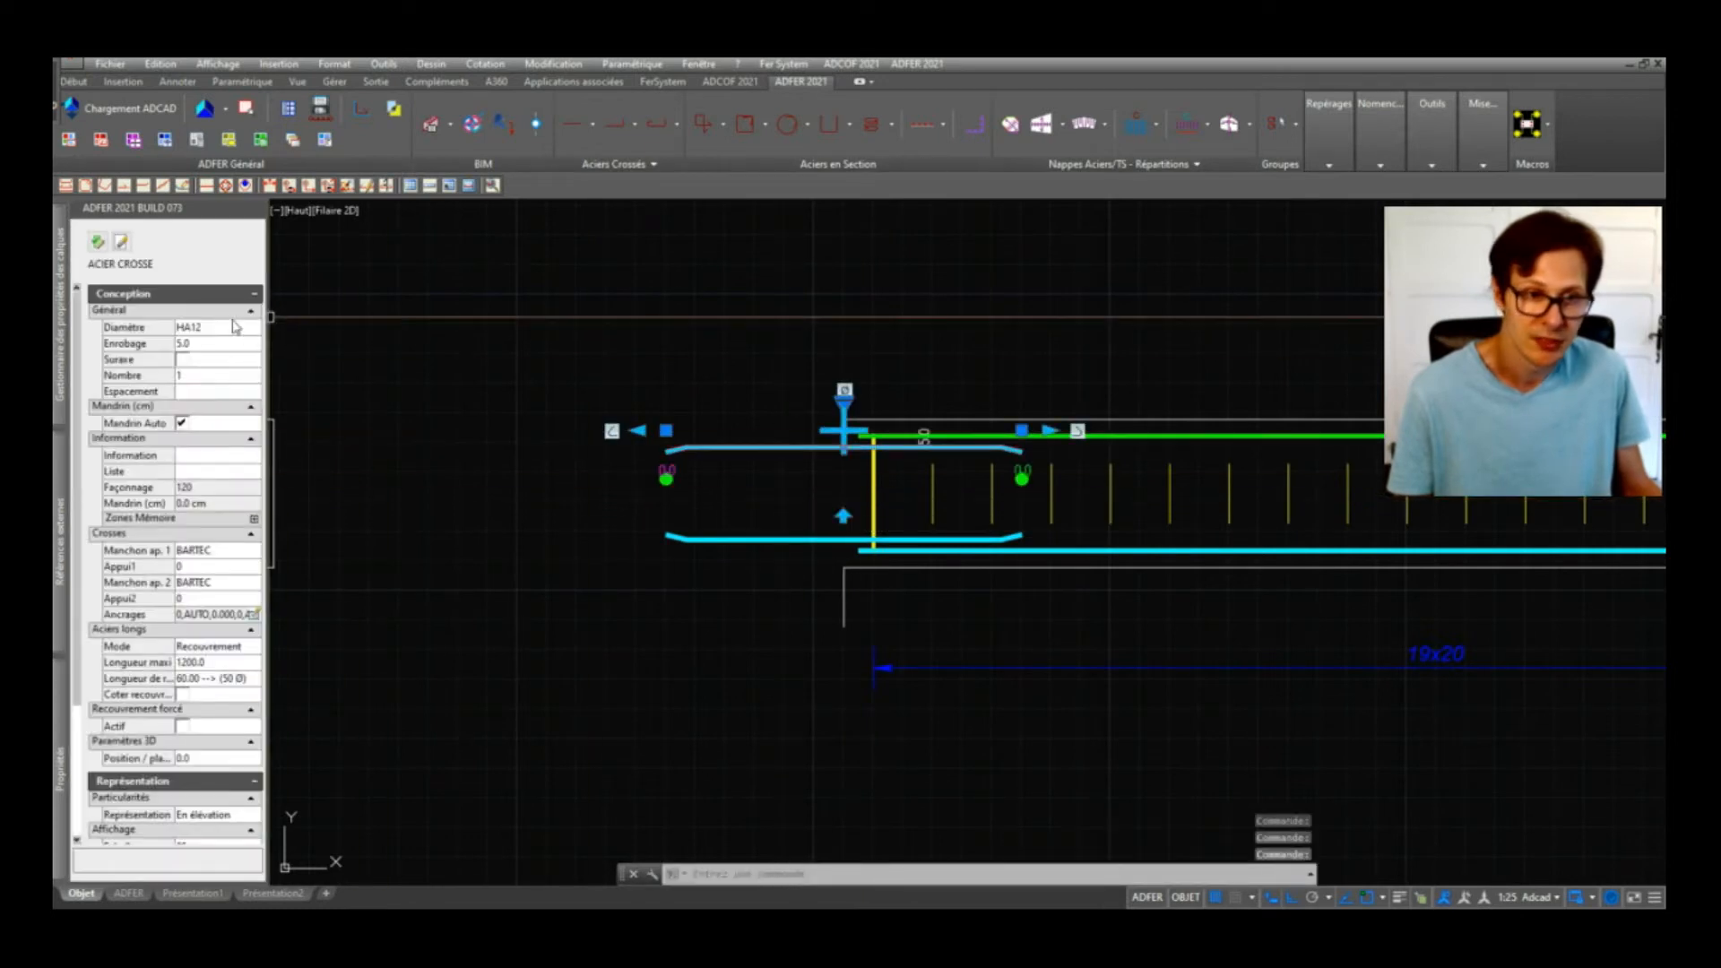
pyautogui.click(205, 330)
pyautogui.click(229, 389)
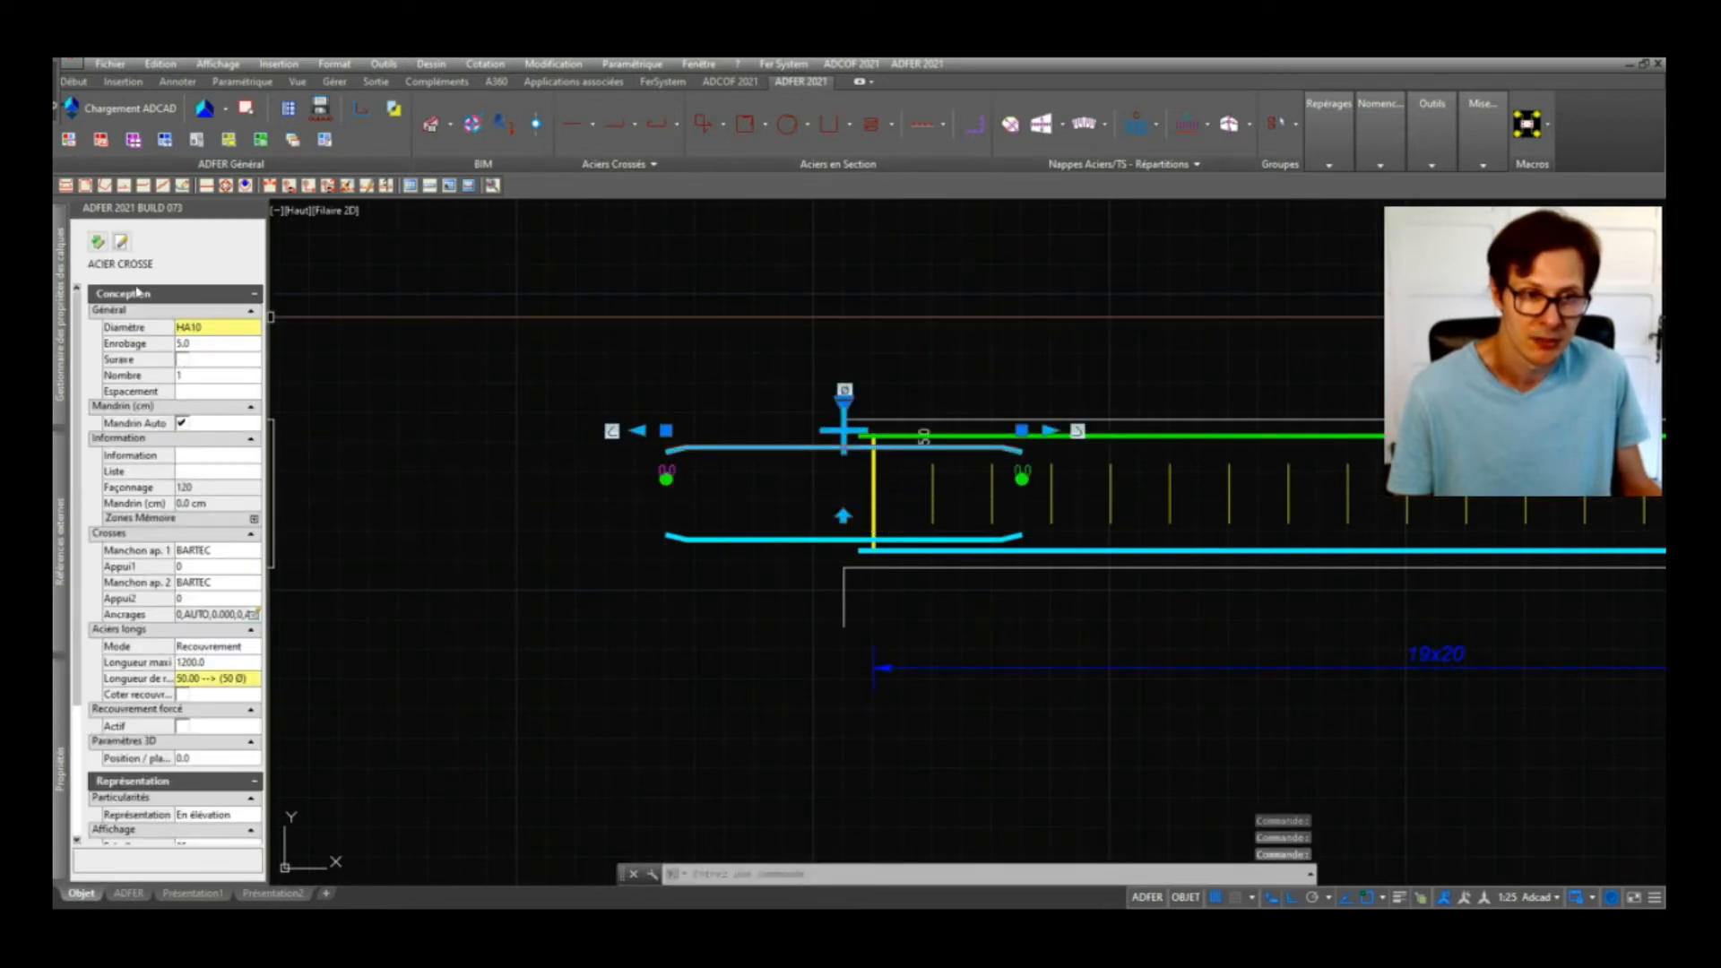
pyautogui.click(98, 243)
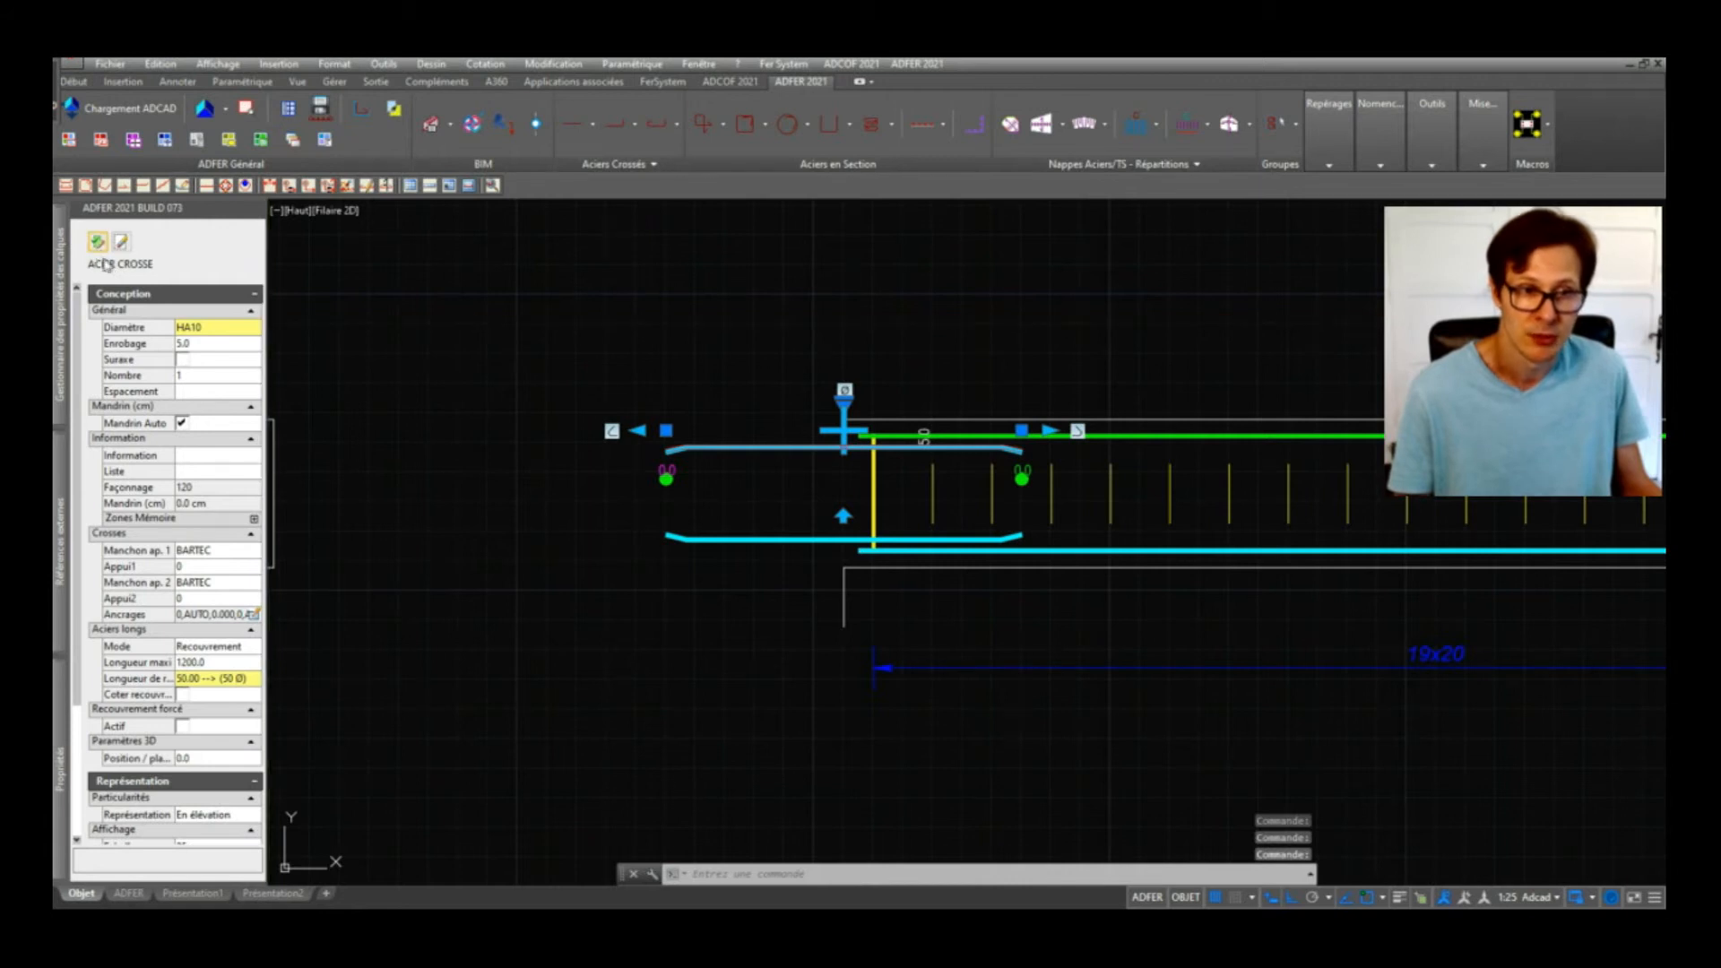
# Step: Shorten the upper HA10 lap bar by 10 cm at each end
pyautogui.click(737, 449)
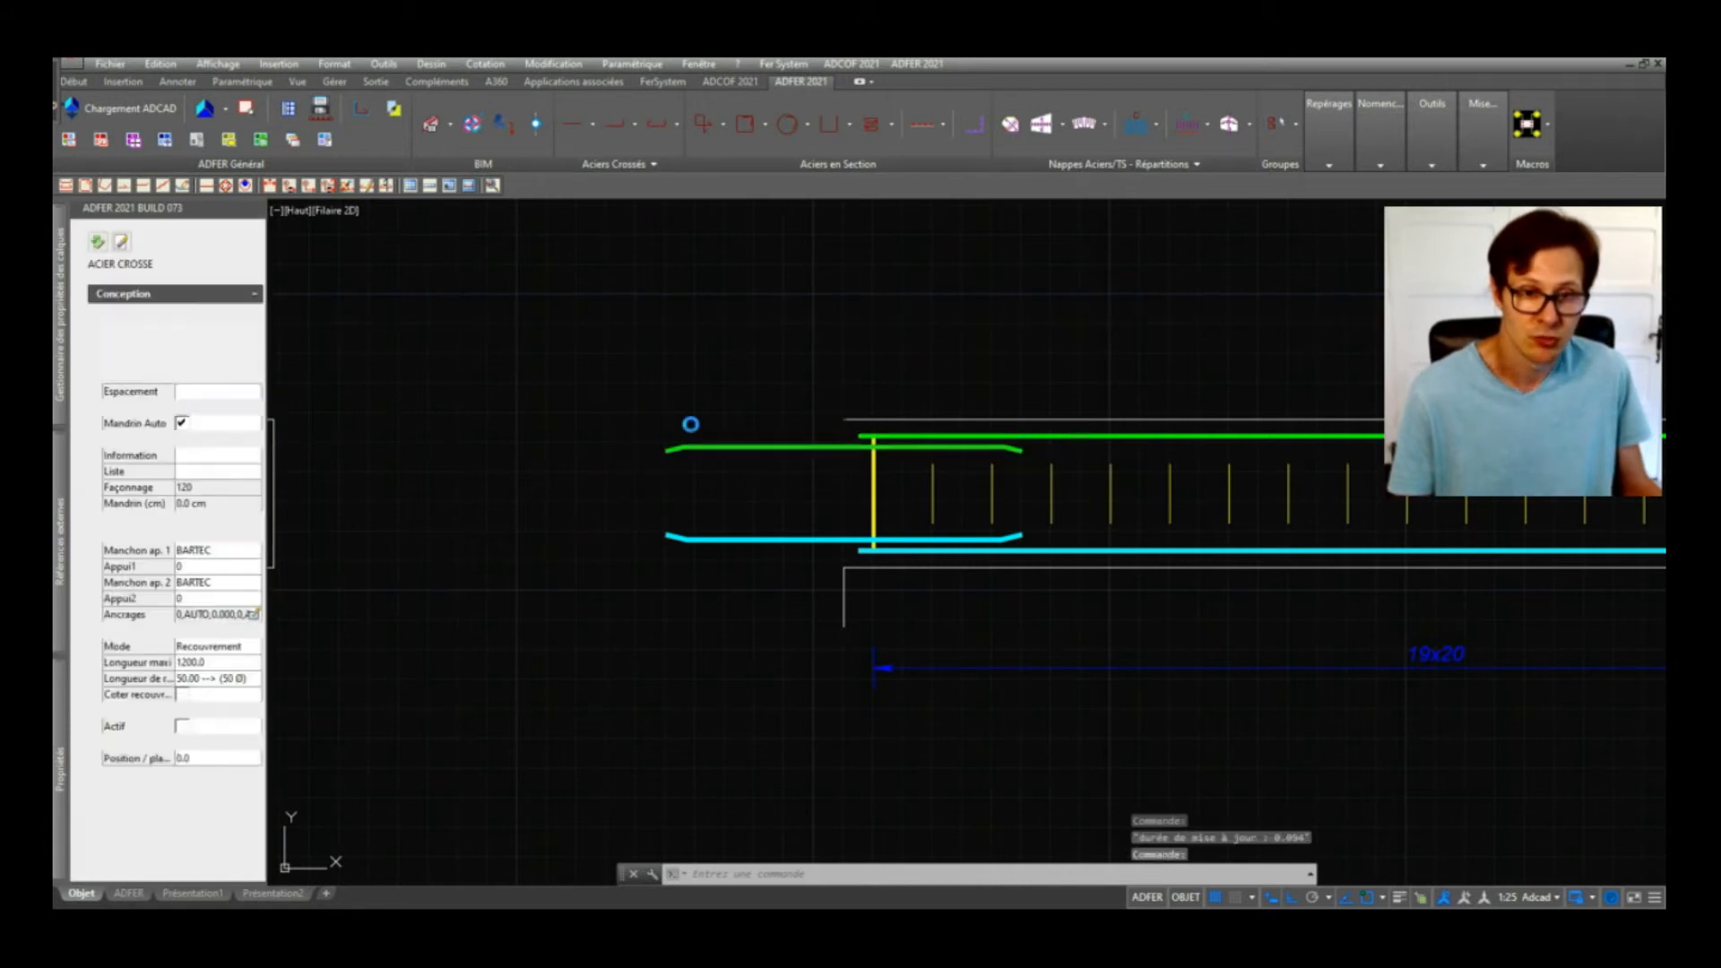
pyautogui.click(666, 430)
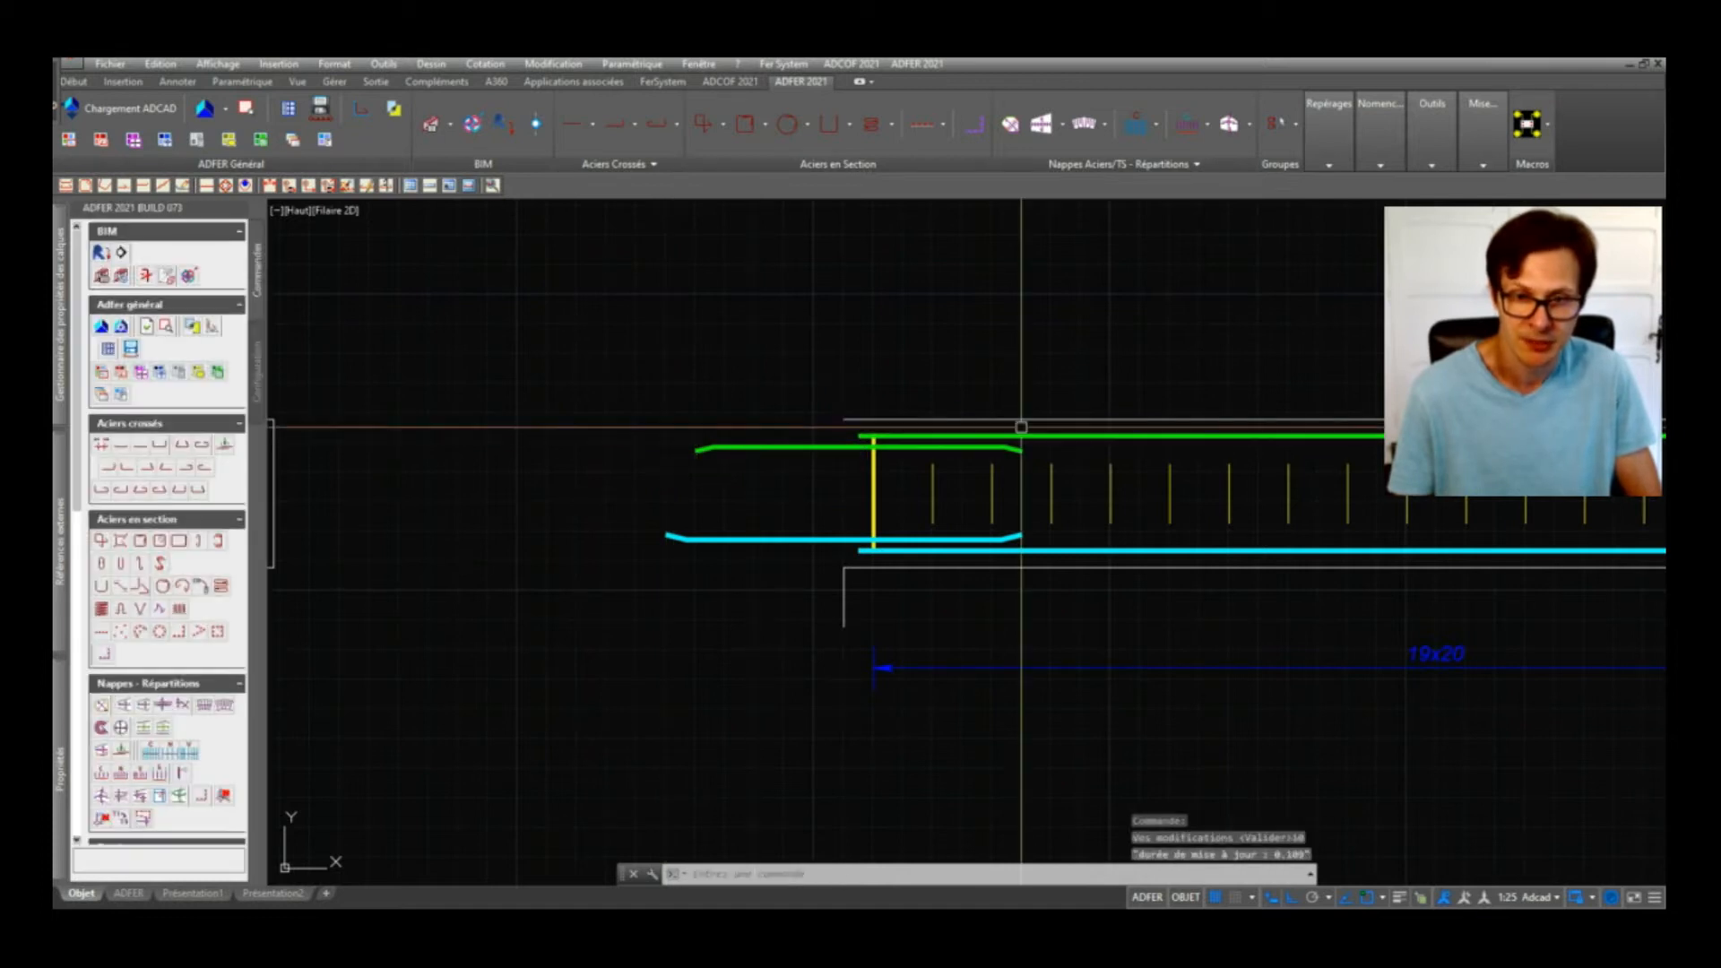
pyautogui.click(1000, 445)
pyautogui.click(1022, 430)
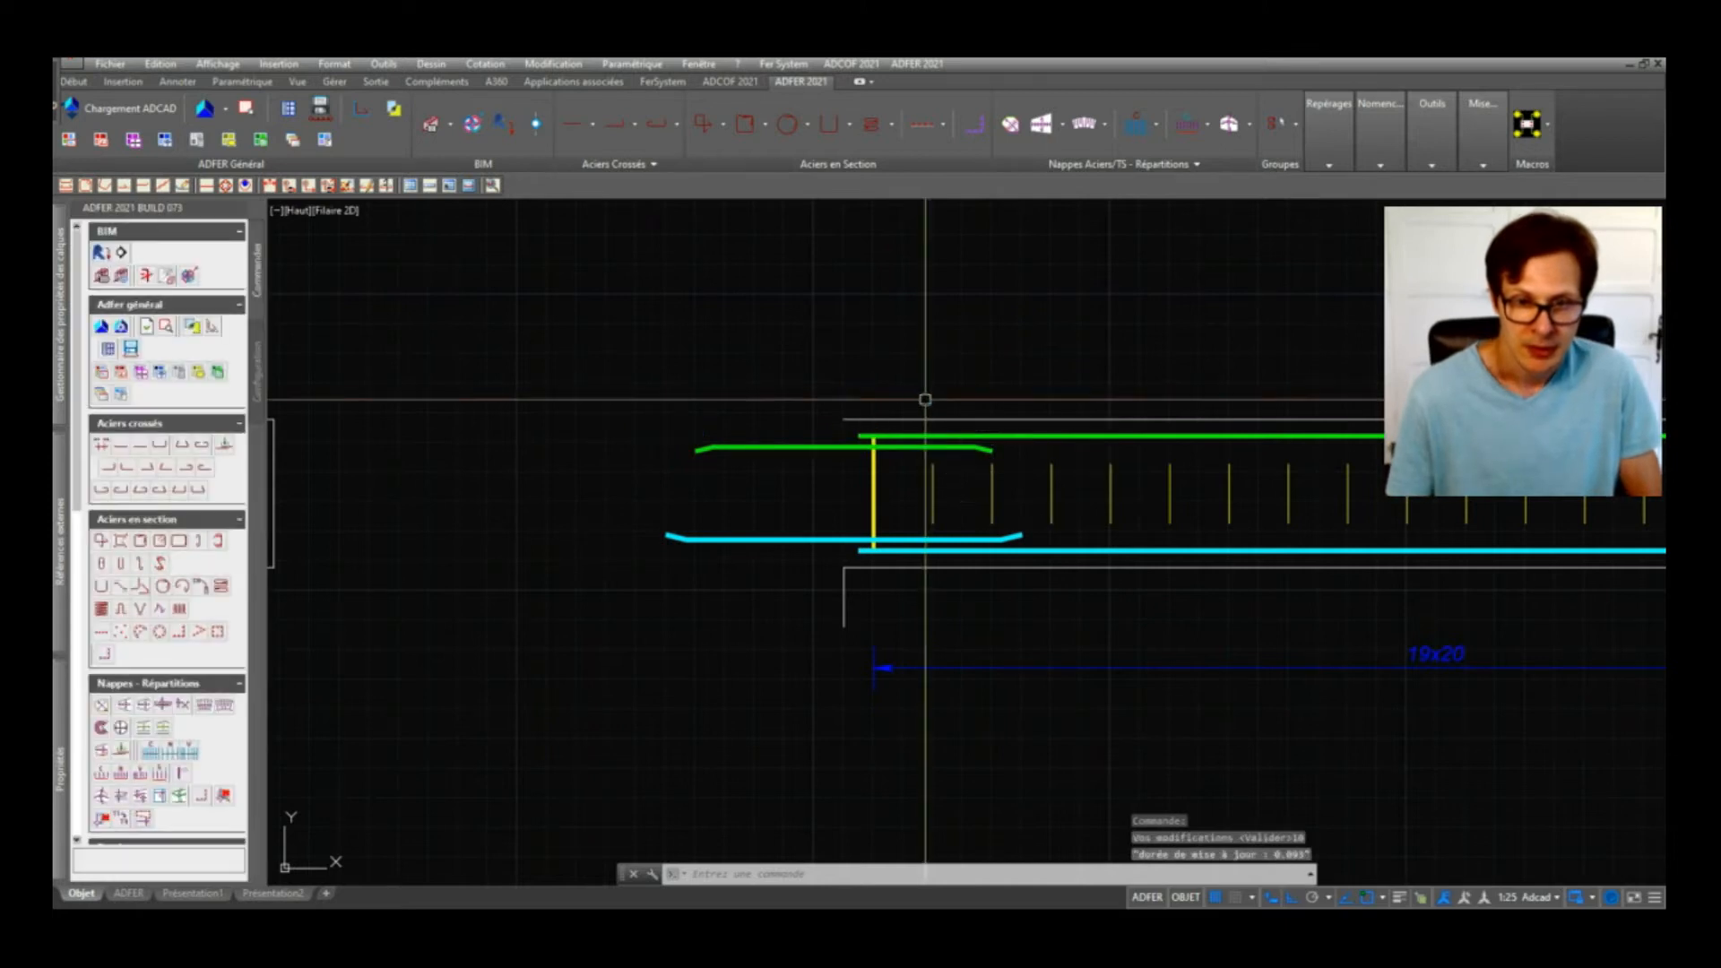
# Step: Copy the upper and lower lap bars from the beam's lower left corner to its lower right corner
pyautogui.scroll(-4, 540, 423)
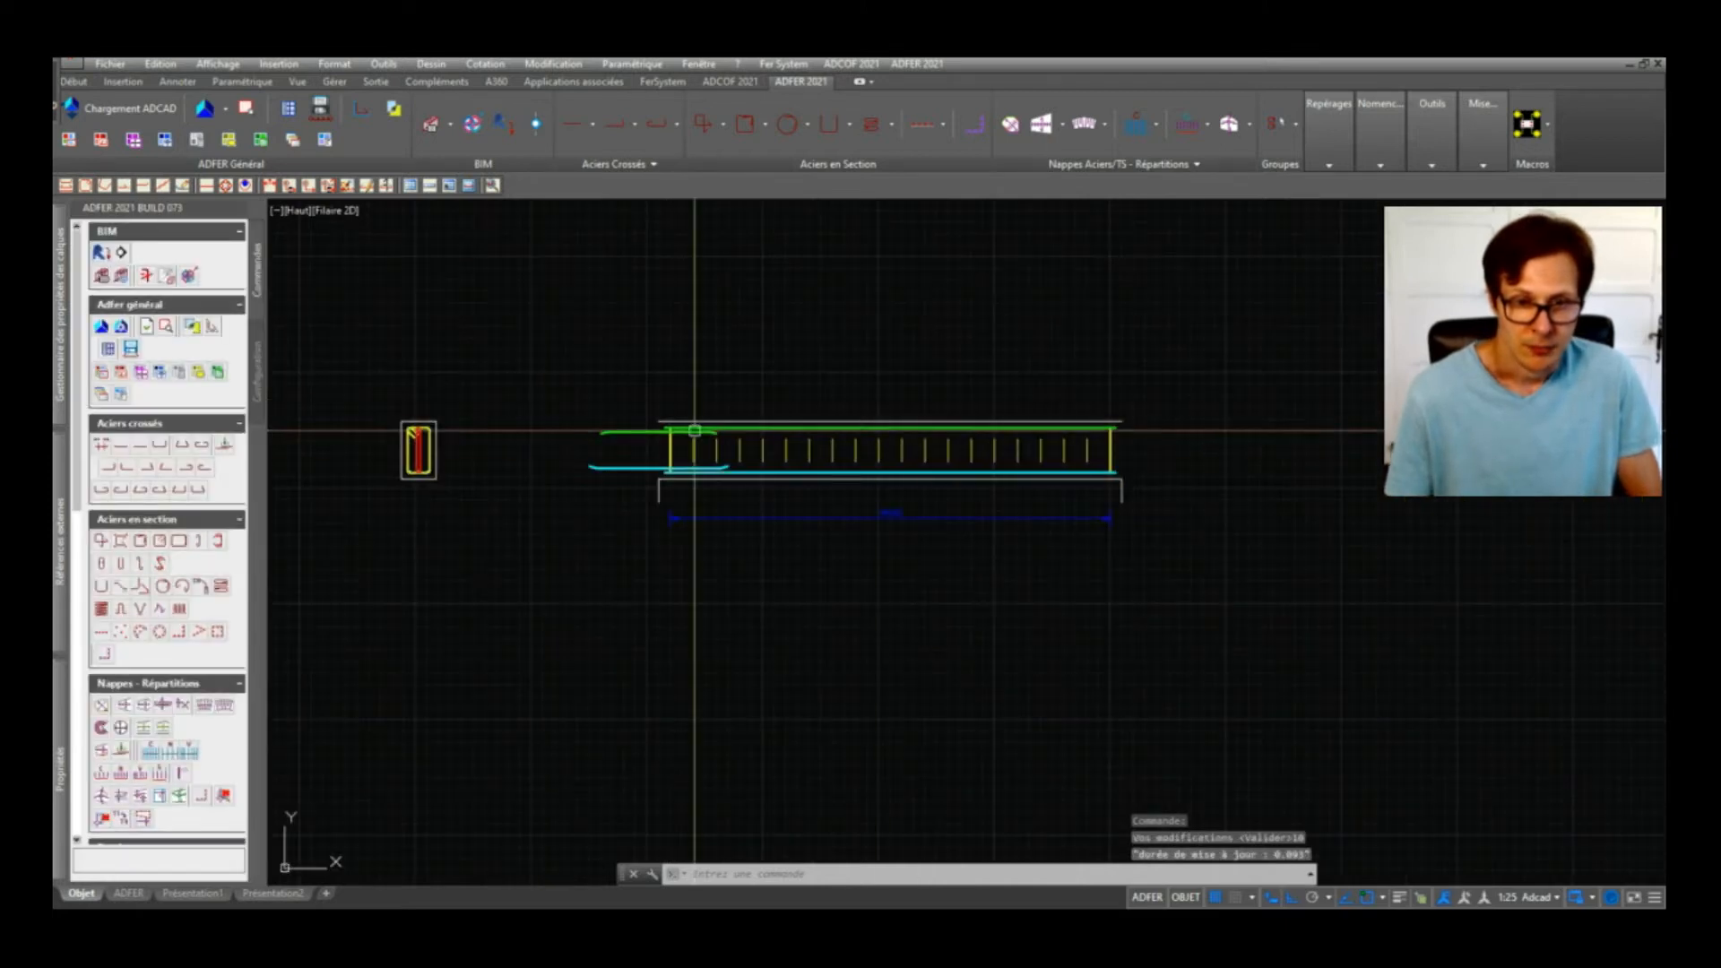
pyautogui.click(632, 433)
pyautogui.click(620, 469)
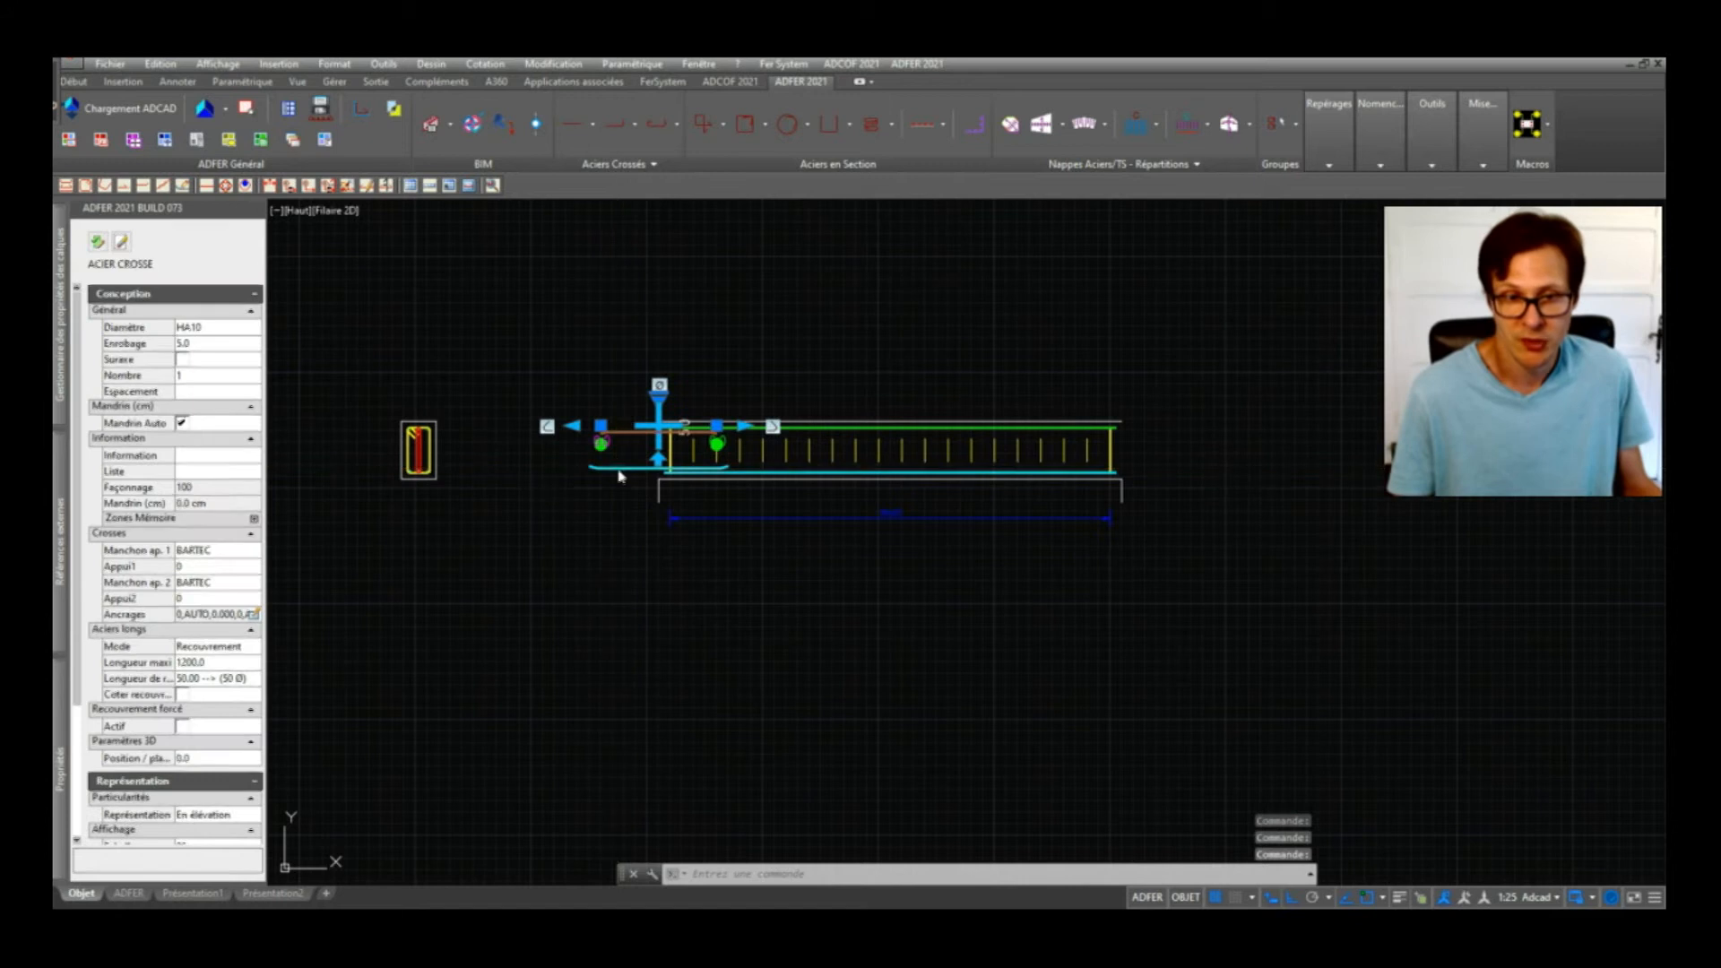
pyautogui.write('c')
pyautogui.press('Return')
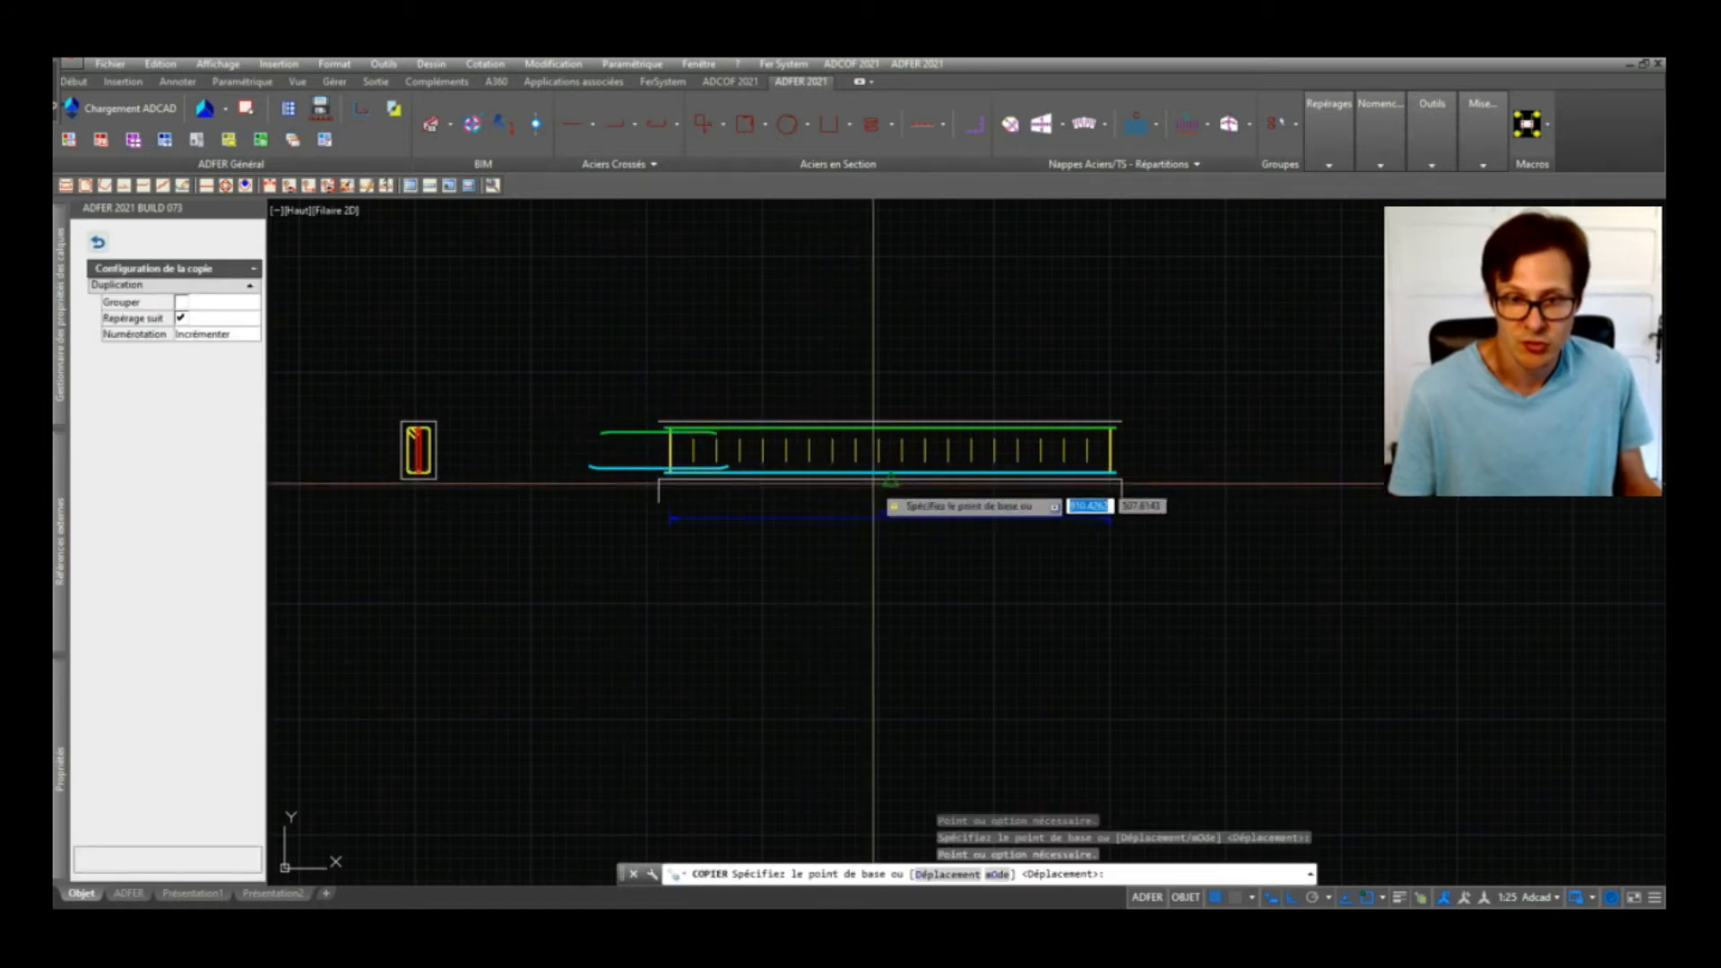
pyautogui.click(659, 477)
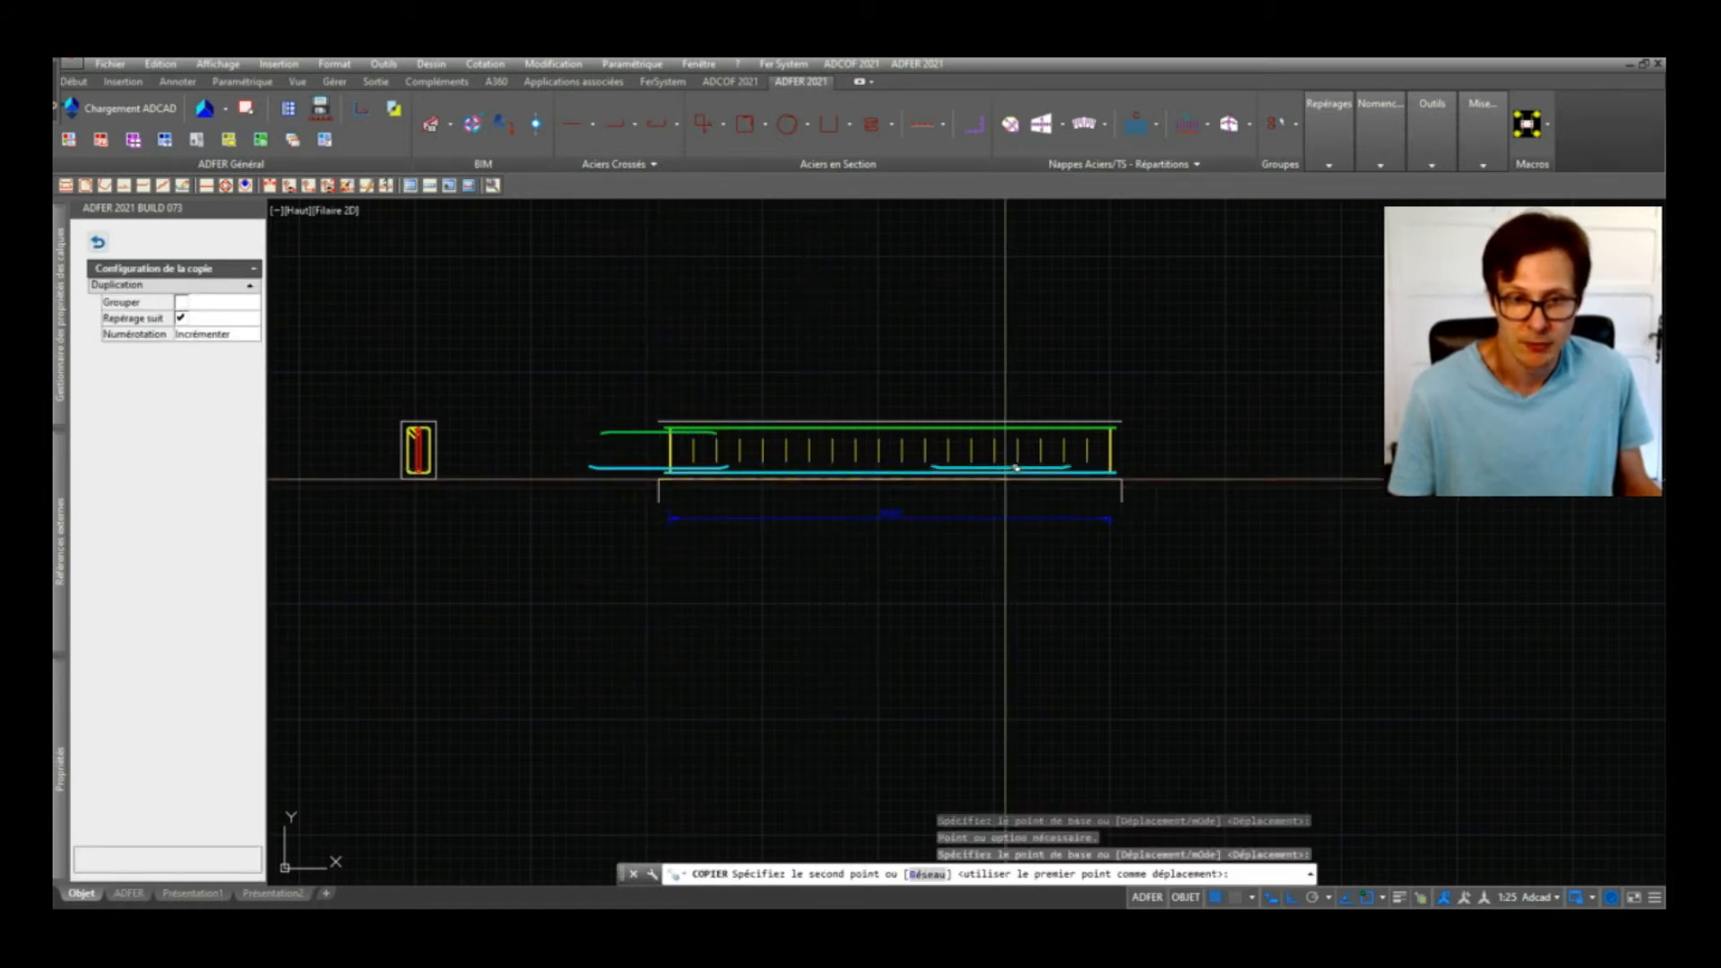
pyautogui.click(1122, 478)
pyautogui.press('Return')
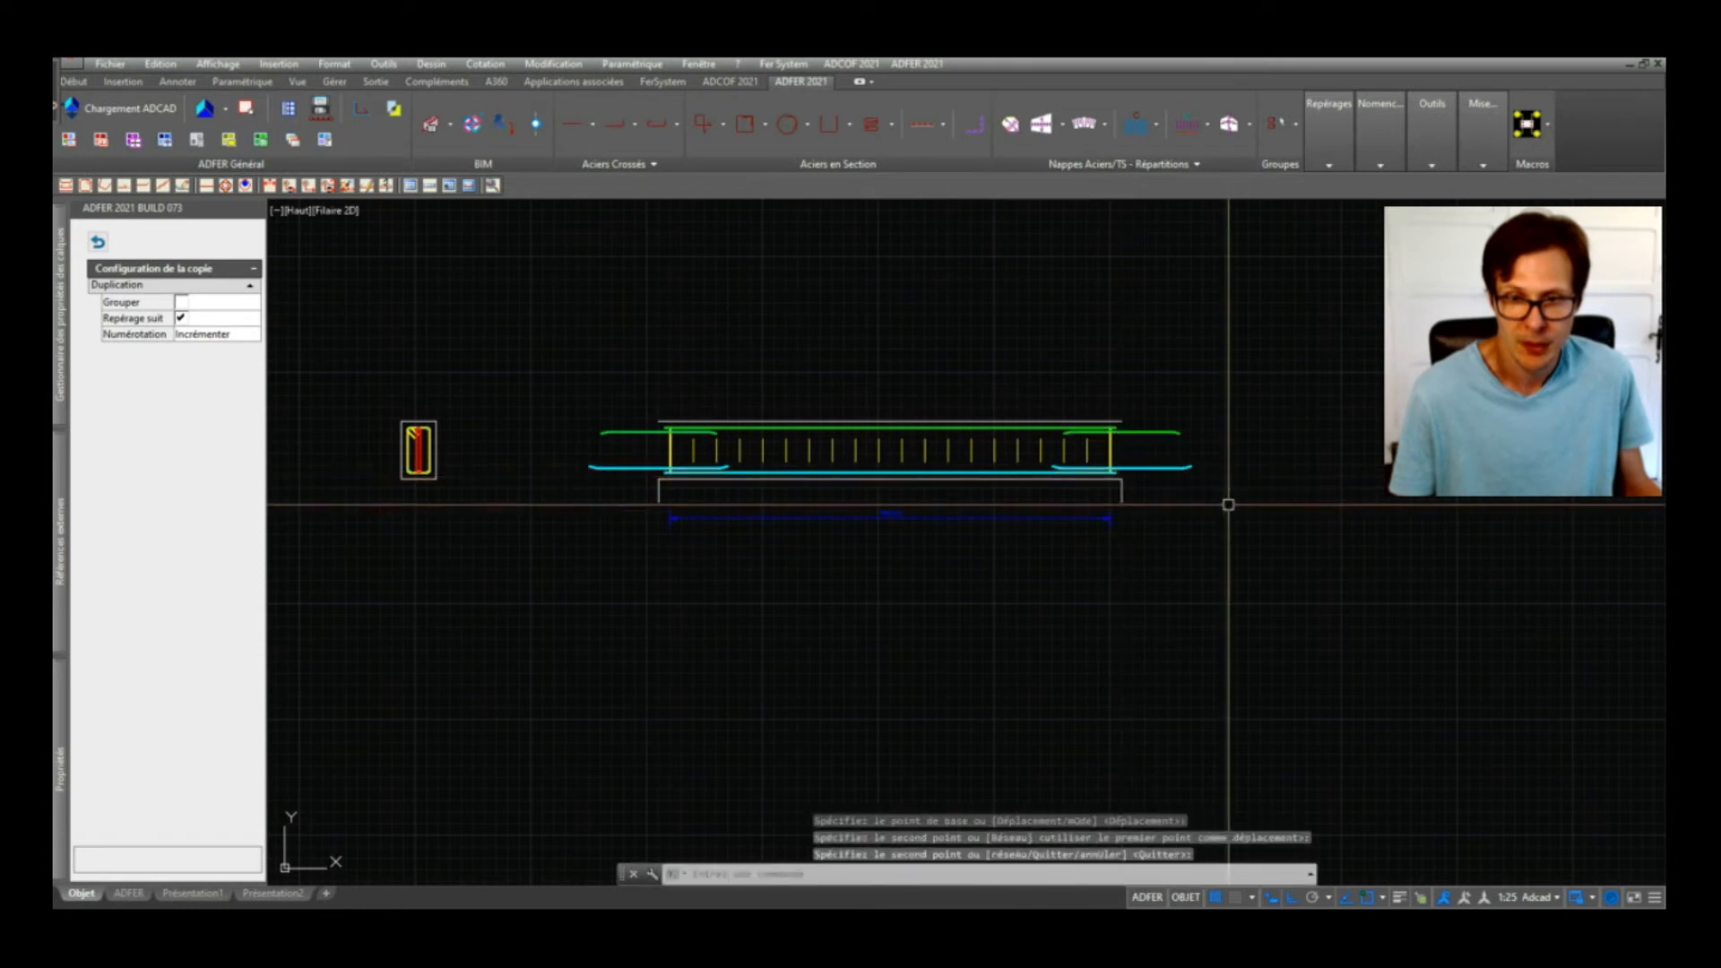
# Step: Try to start the bar-marking command for the beam's reinforcement
pyautogui.moveTo(780, 496); pyautogui.dragTo(1025, 503, button='middle')
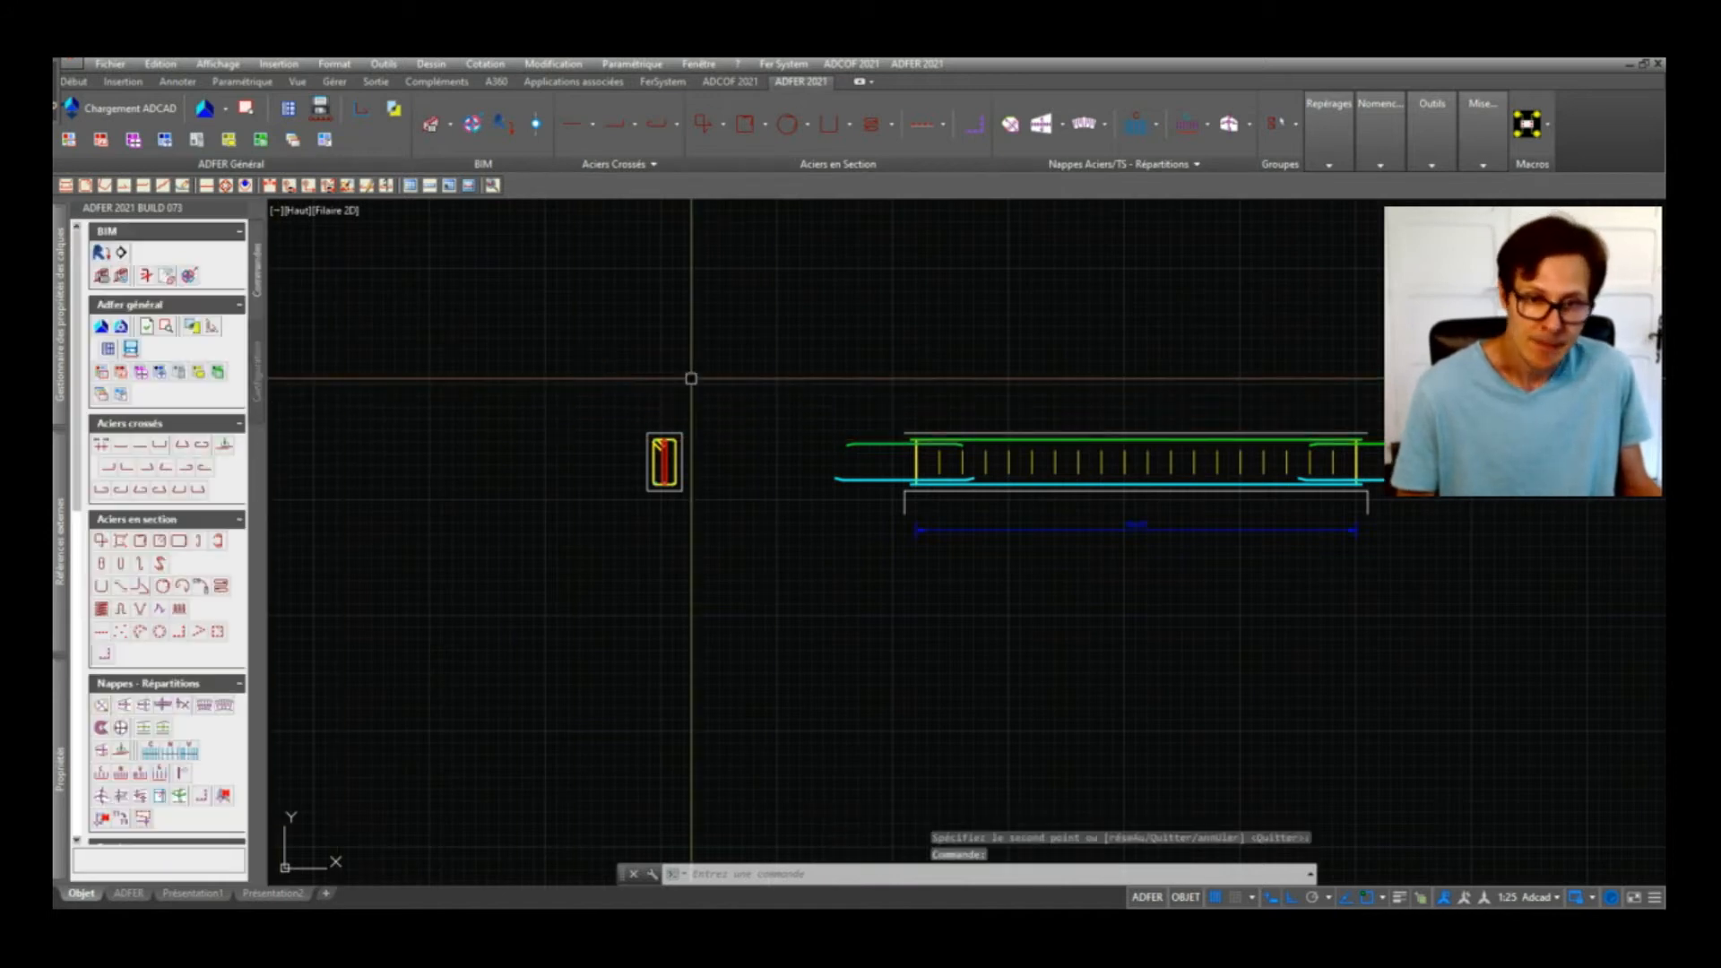
pyautogui.scroll(-3, 187, 552)
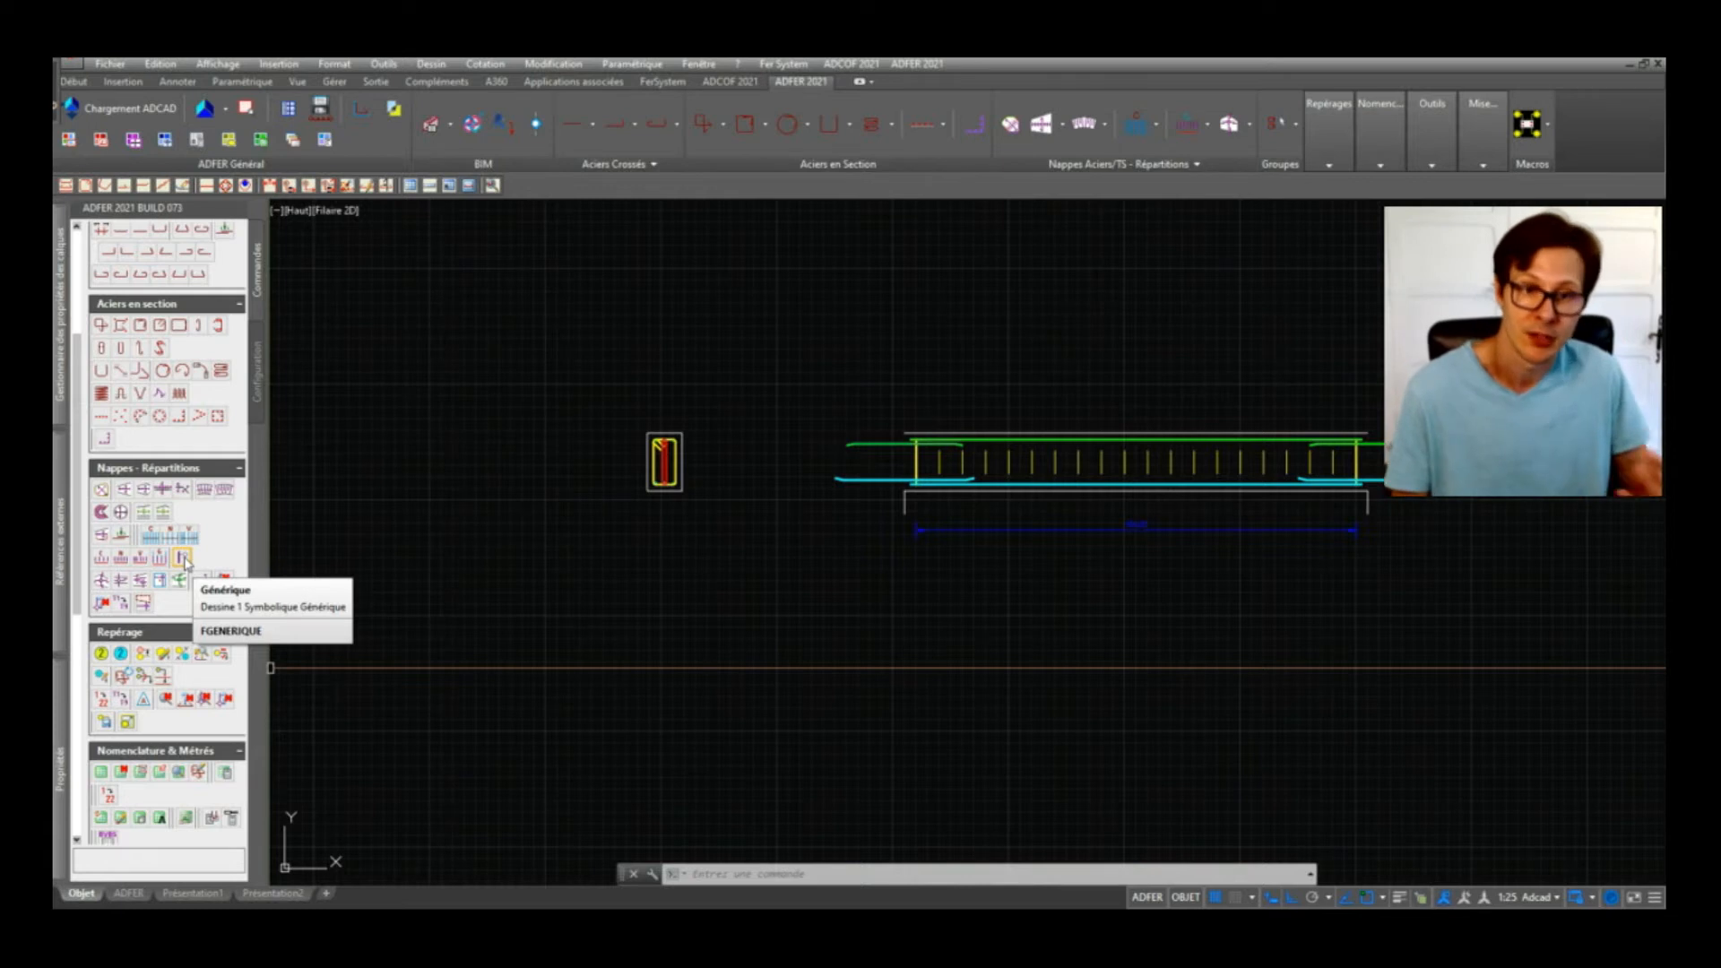
pyautogui.click(107, 668)
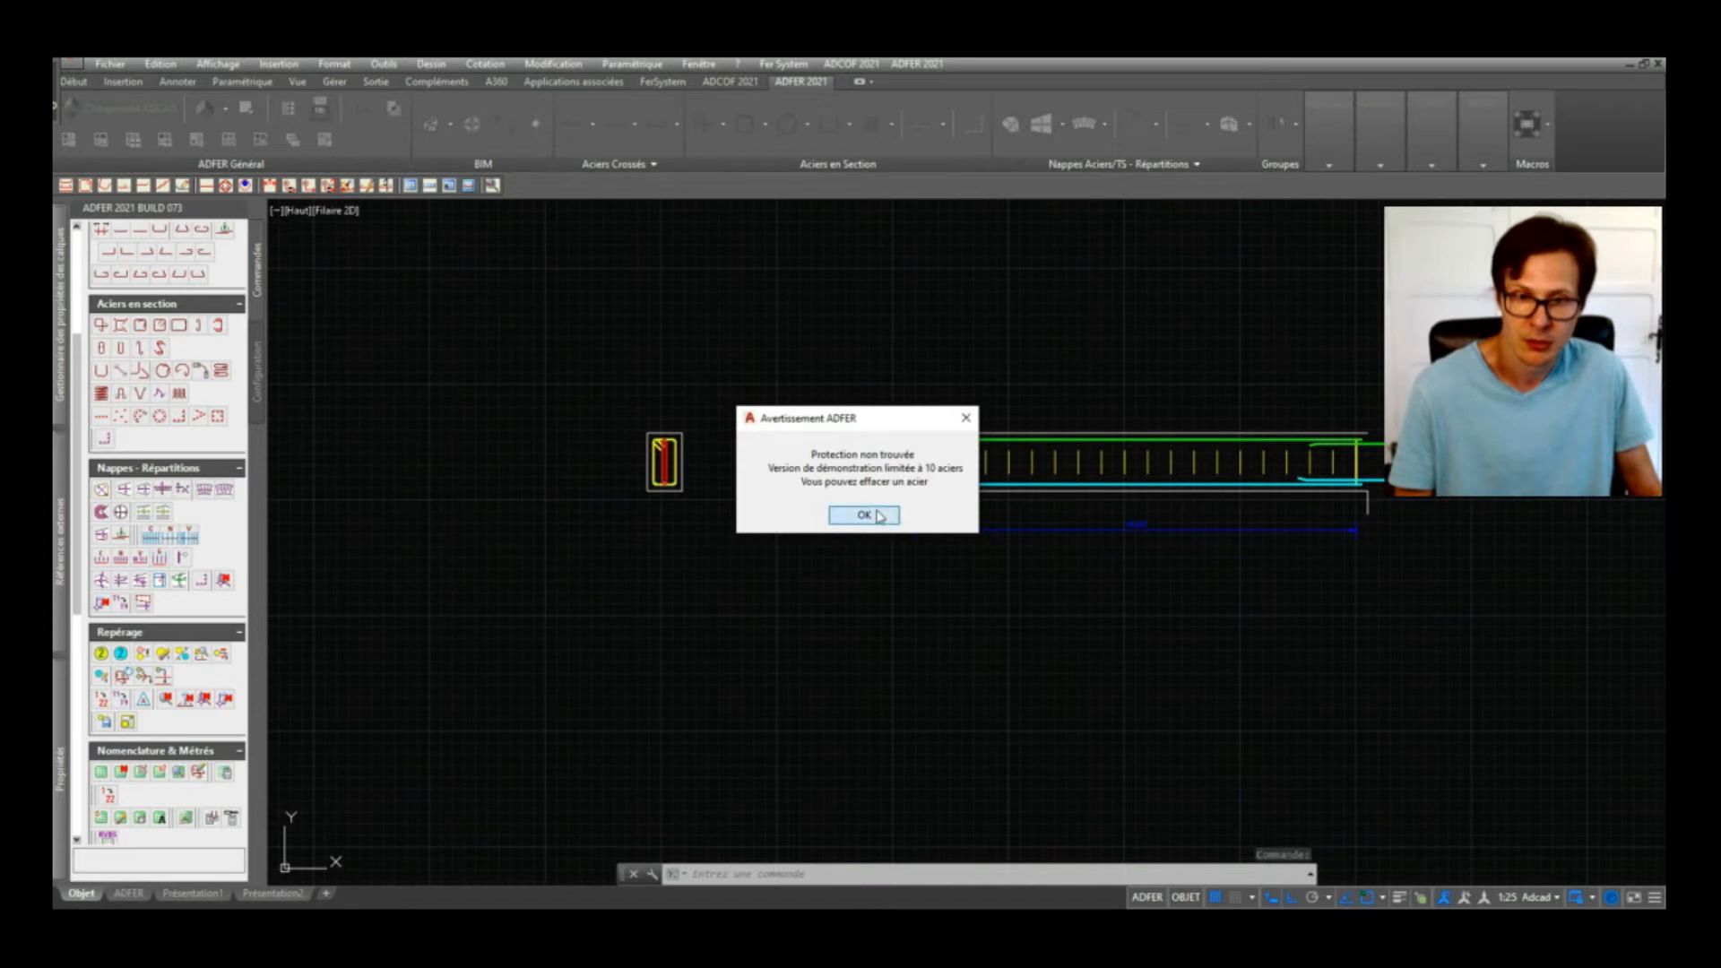
pyautogui.click(877, 515)
pyautogui.press('Escape')
pyautogui.press('Escape')
# Step: Delete the two copied lap bars at the right end of the beam
pyautogui.click(1432, 428)
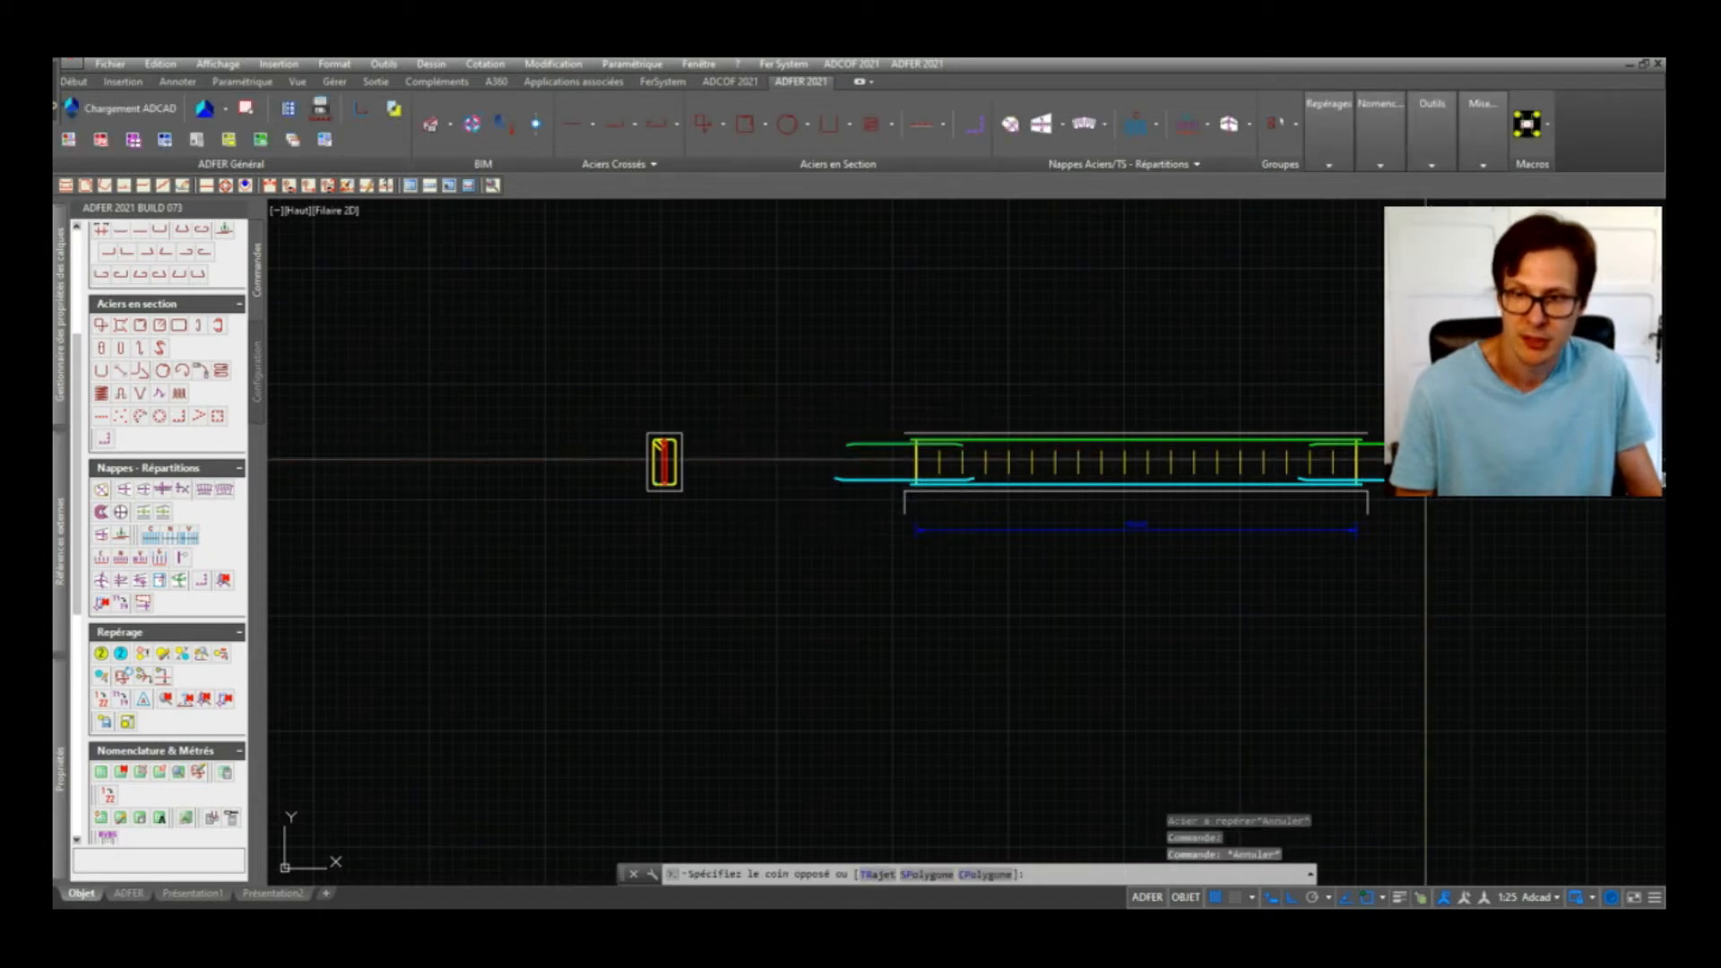
pyautogui.click(1424, 458)
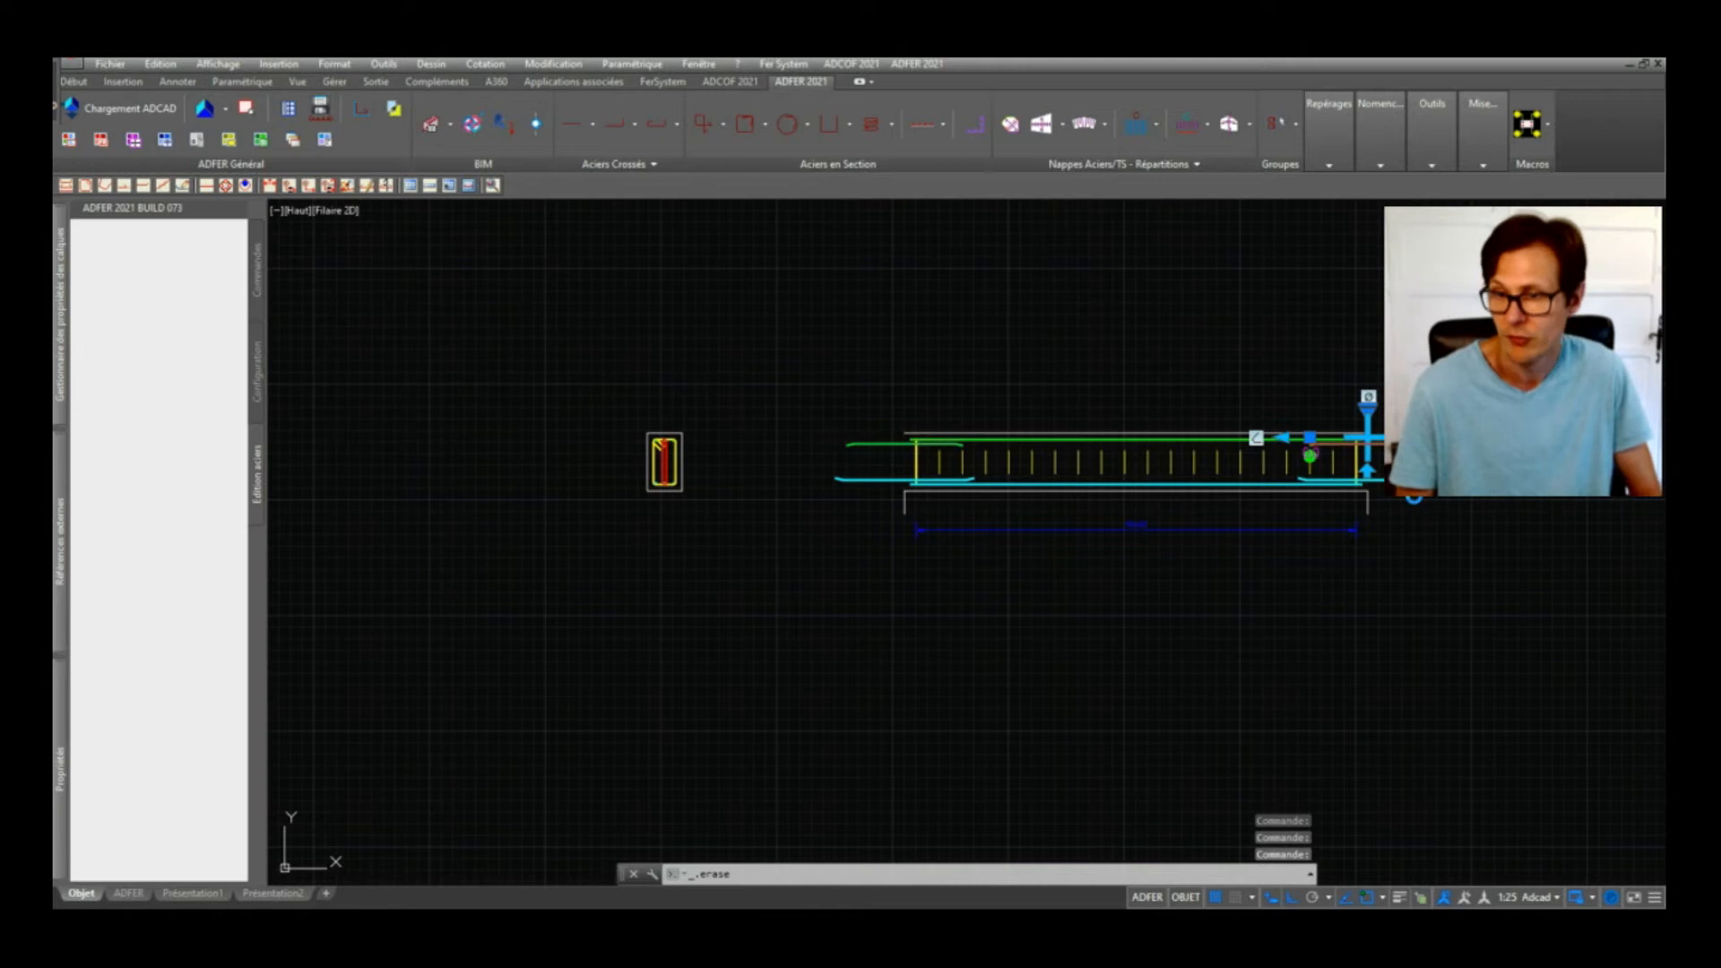
pyautogui.press('Delete')
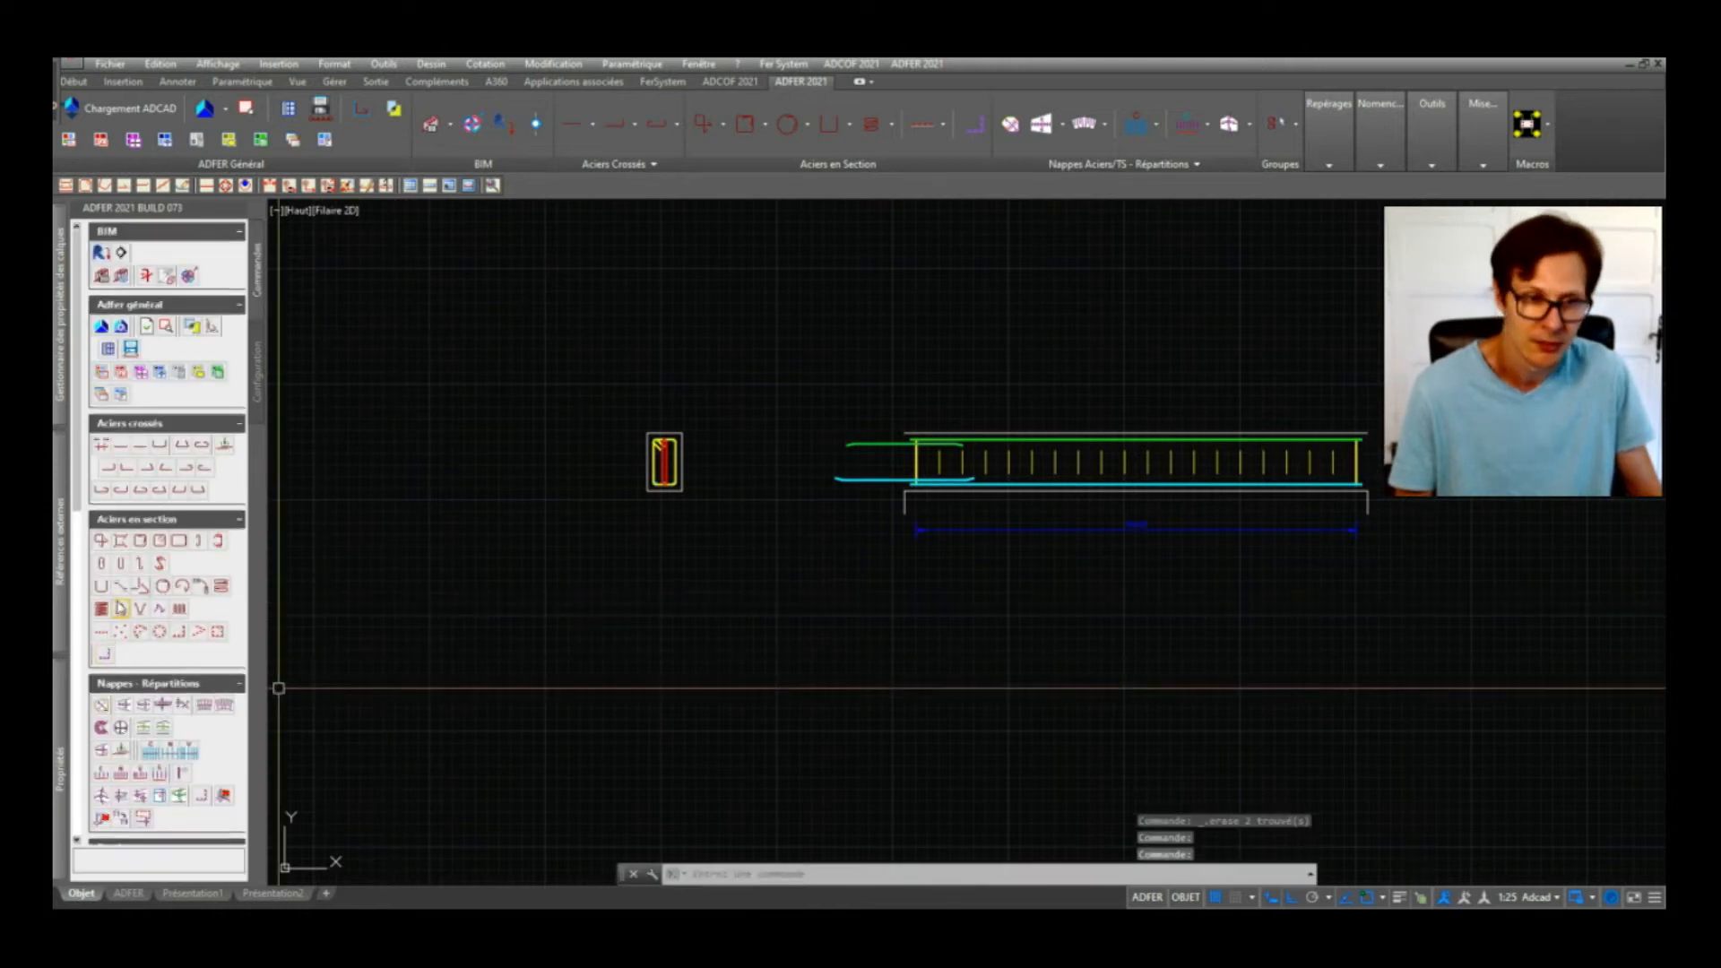
# Step: Mark the lower HA12 bar in the elevation as number 1, with the leader running below the beam toward its right end
pyautogui.scroll(-2, 120, 608)
pyautogui.click(102, 656)
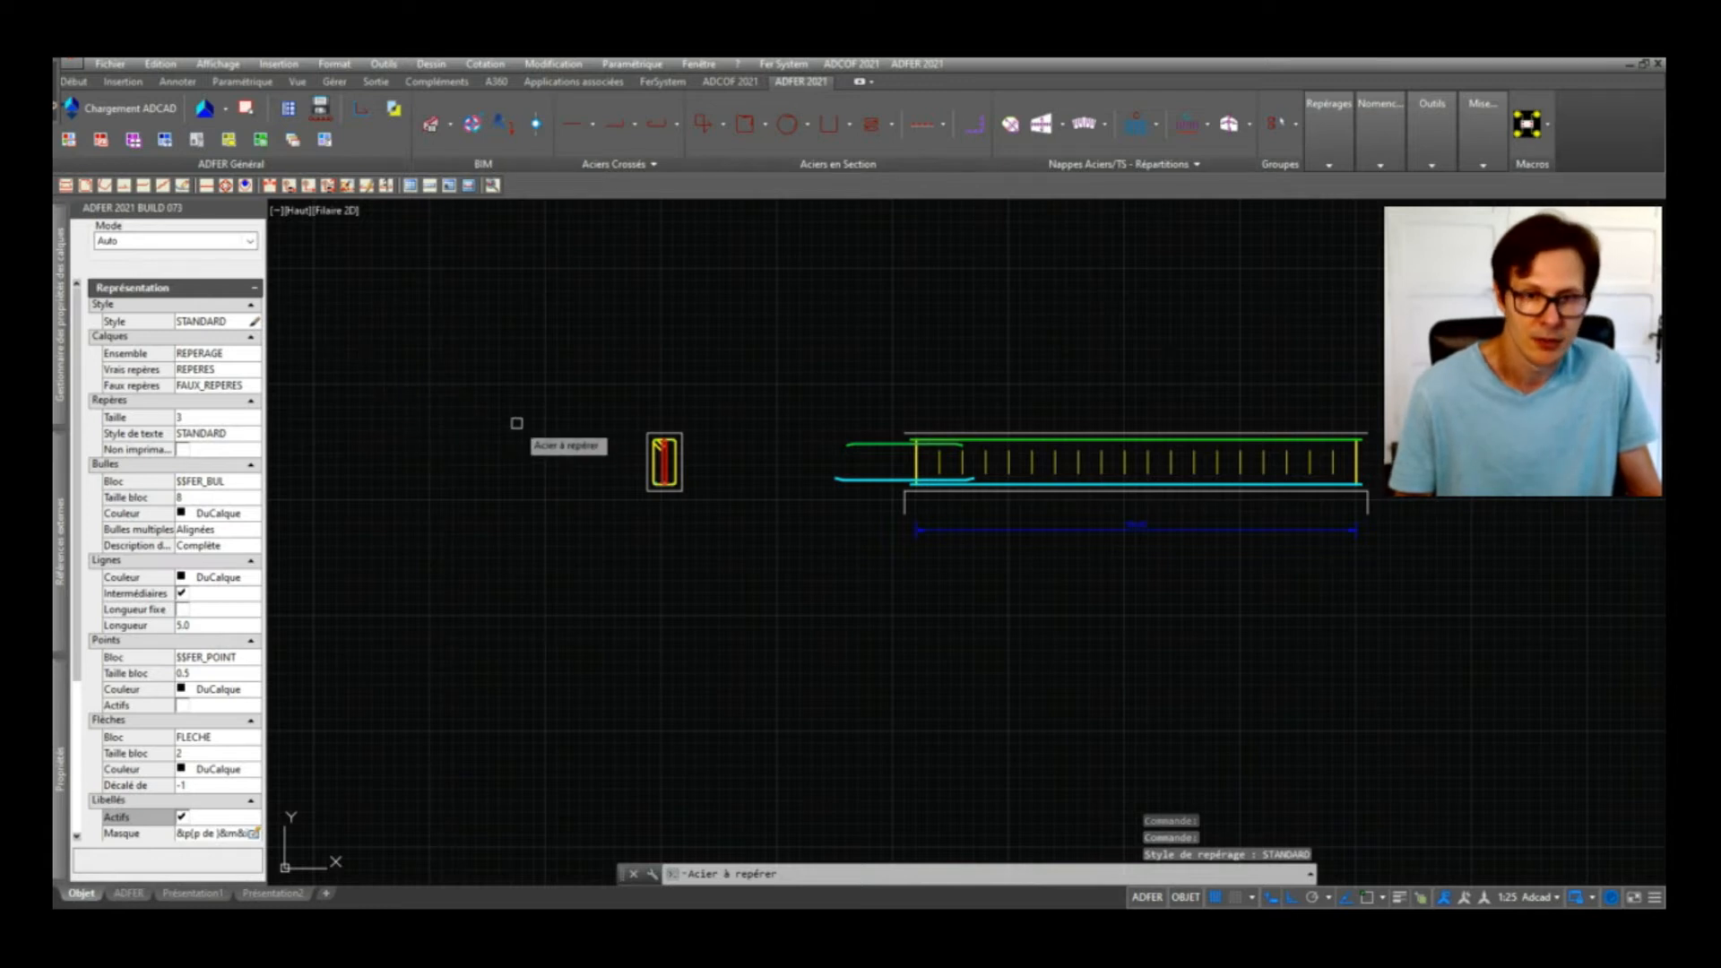
pyautogui.scroll(4, 824, 397)
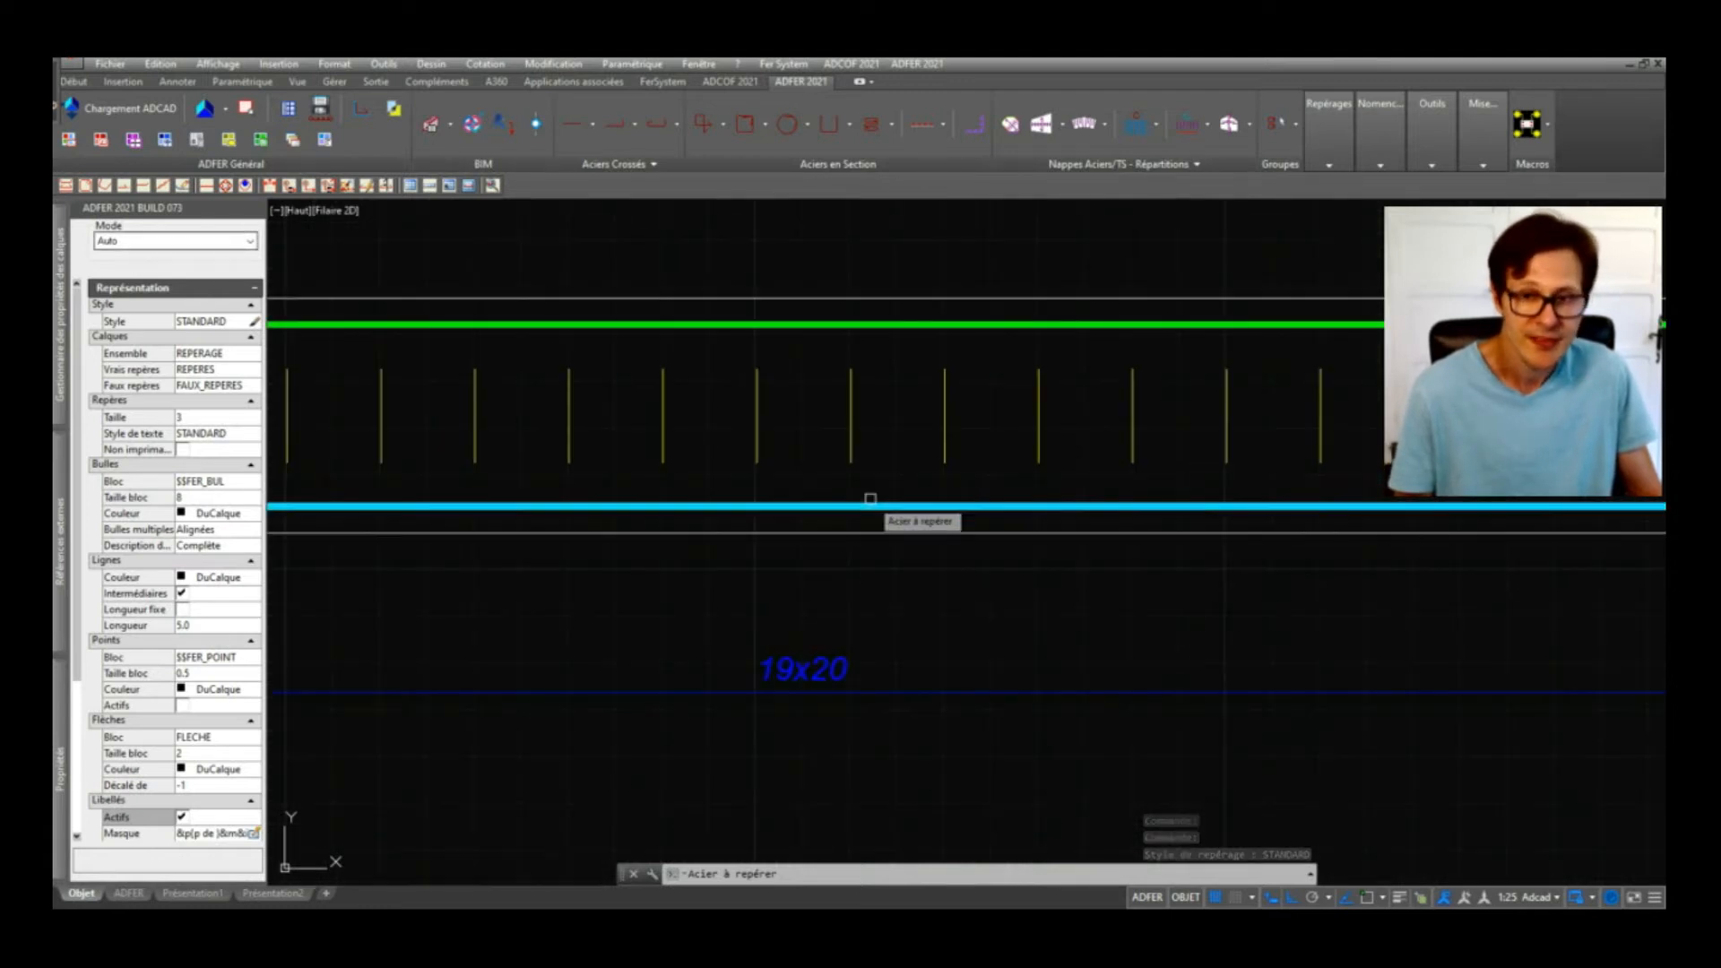
pyautogui.click(916, 505)
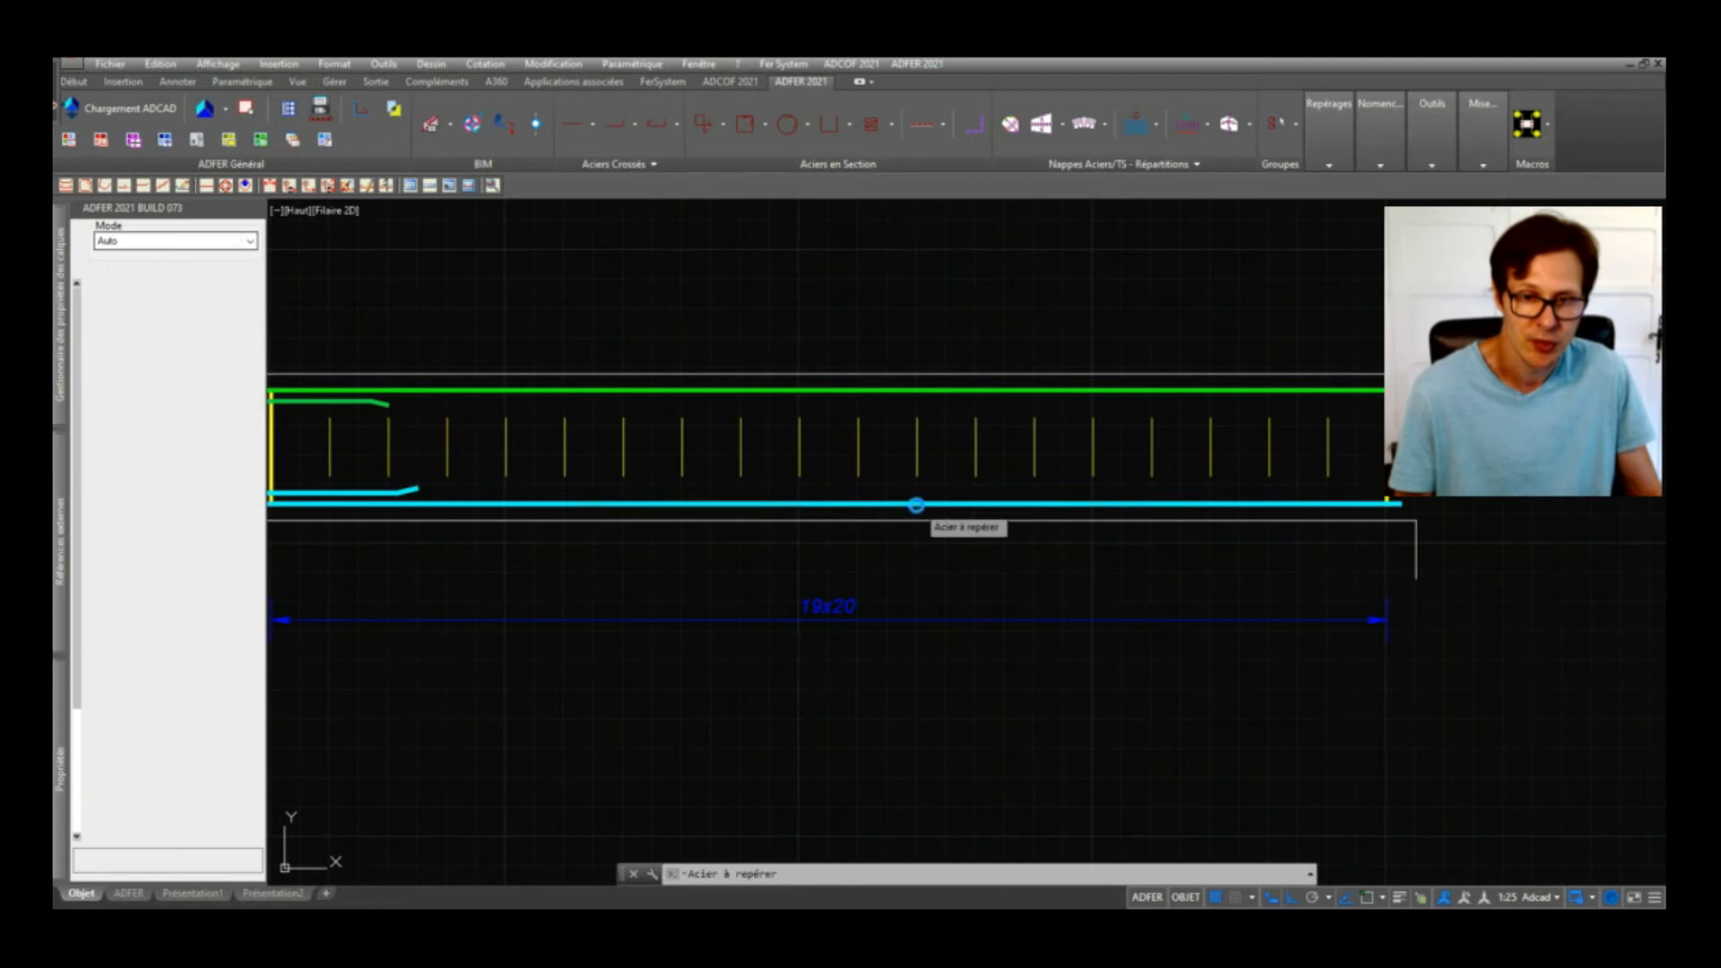
pyautogui.click(917, 557)
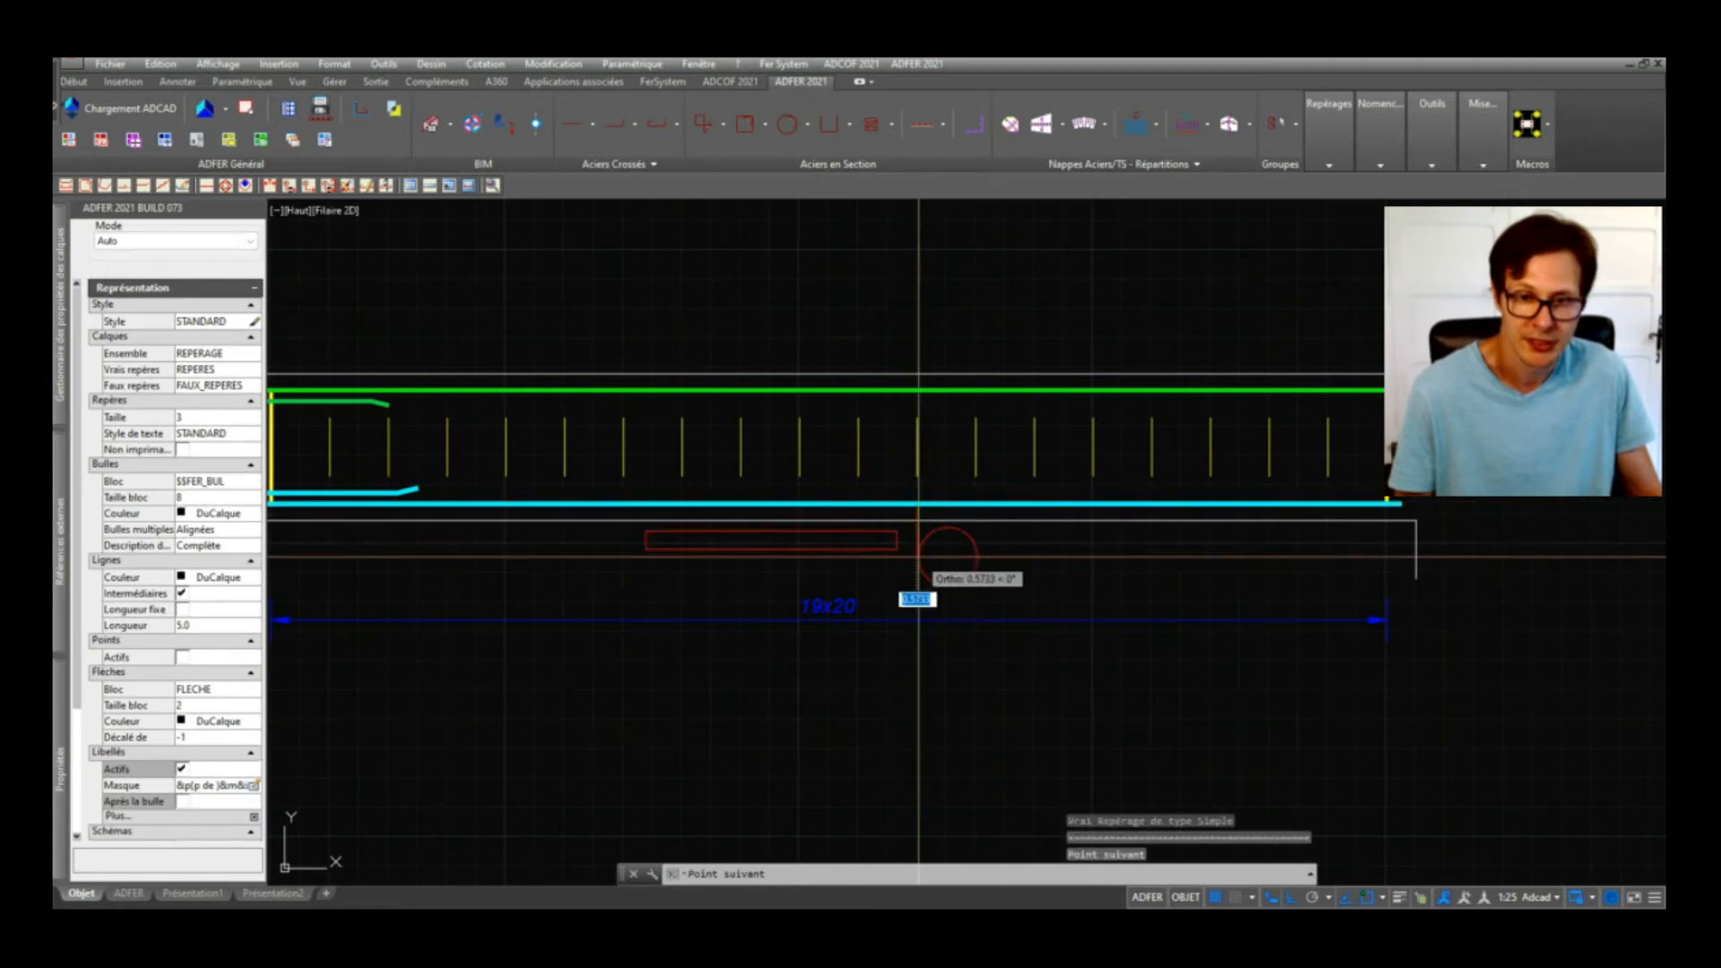
pyautogui.click(1199, 557)
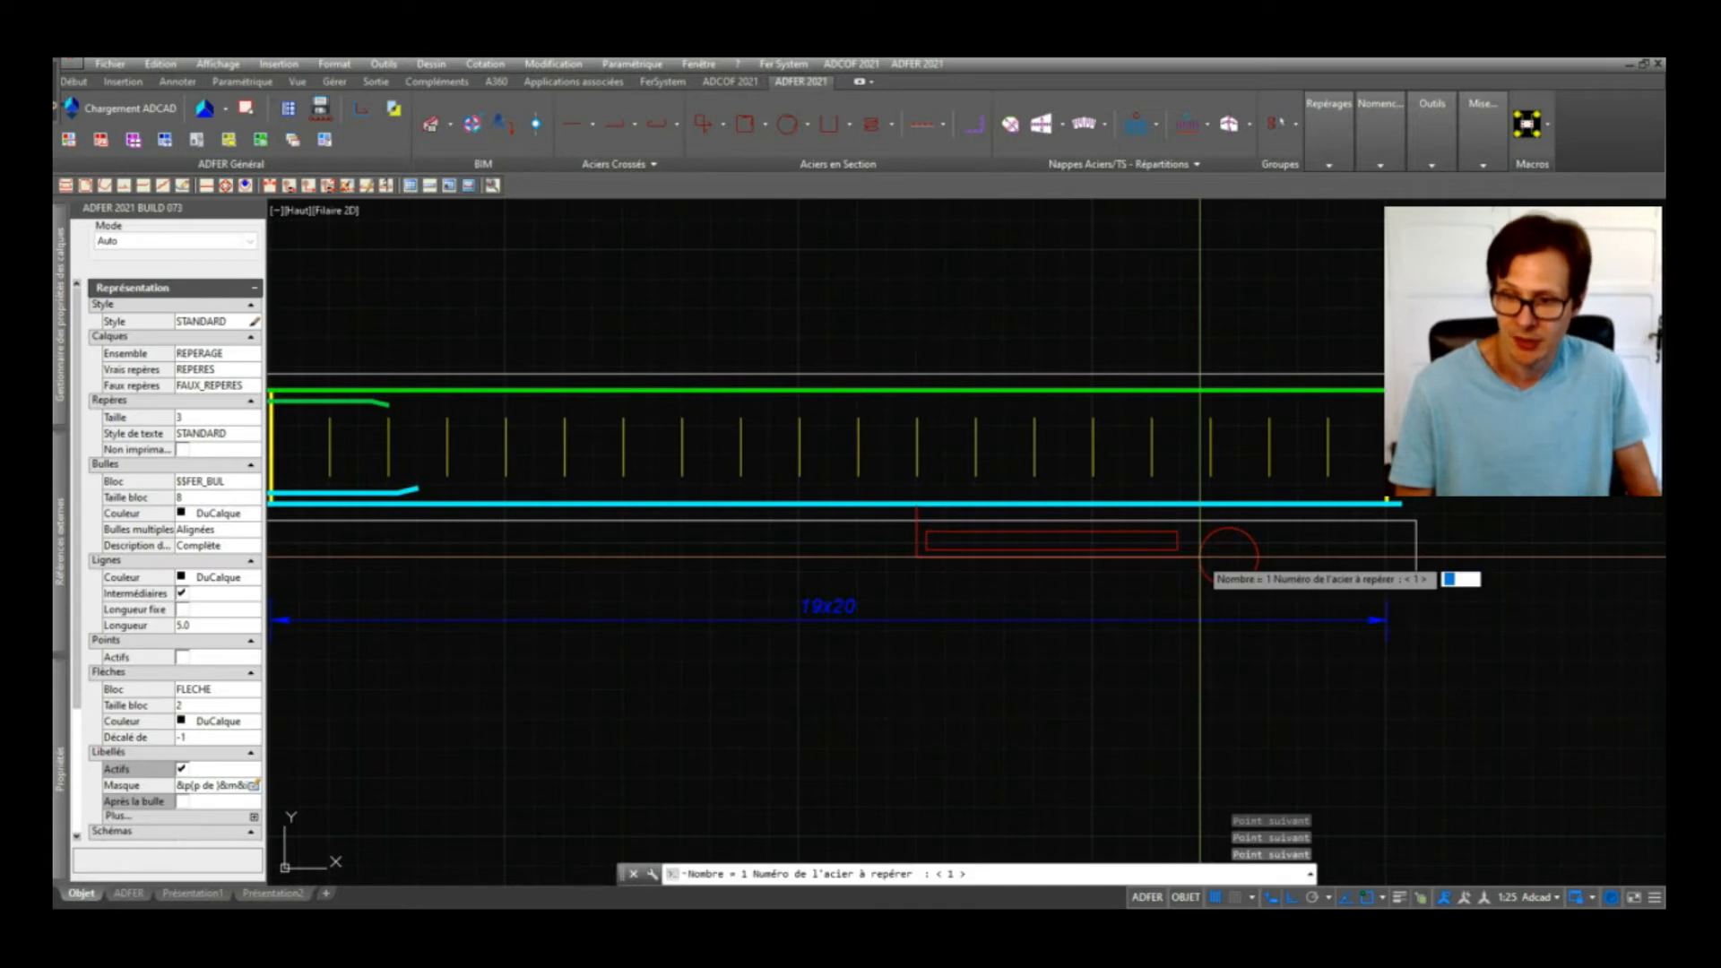
pyautogui.press('Return')
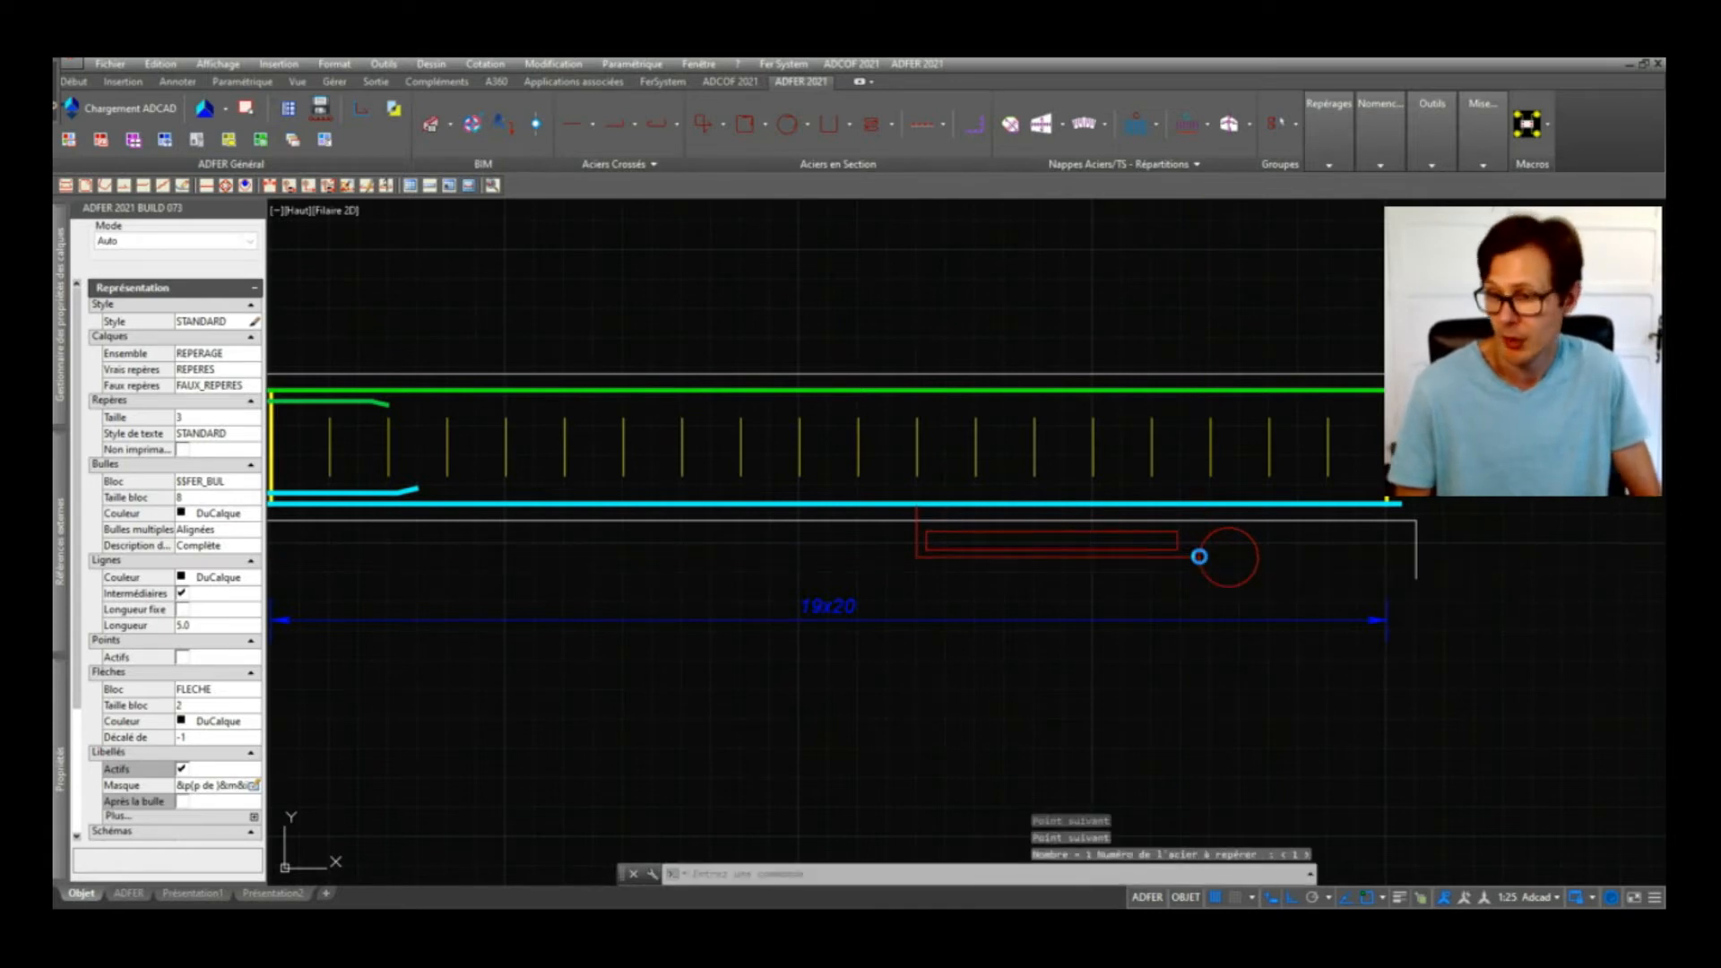
# Step: Mark the three lower bars in the cross-section as number 1 with a comb marker to the right and the label text disabled
pyautogui.scroll(-4, 1431, 526)
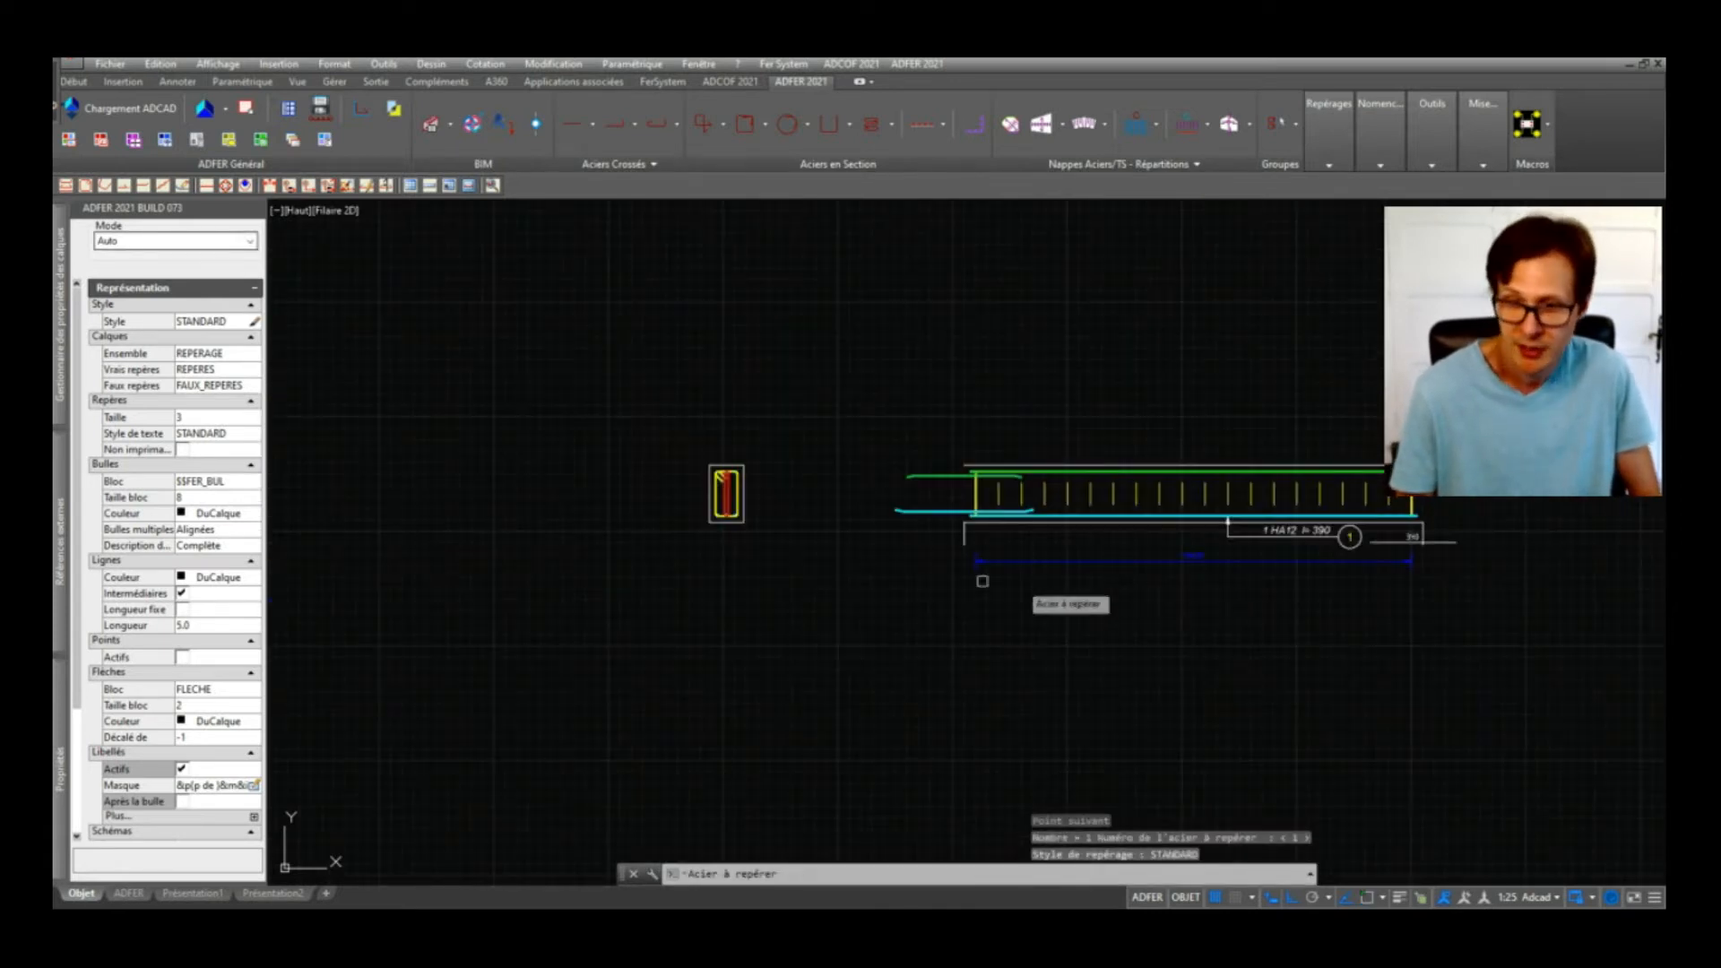
pyautogui.scroll(2, 1331, 529)
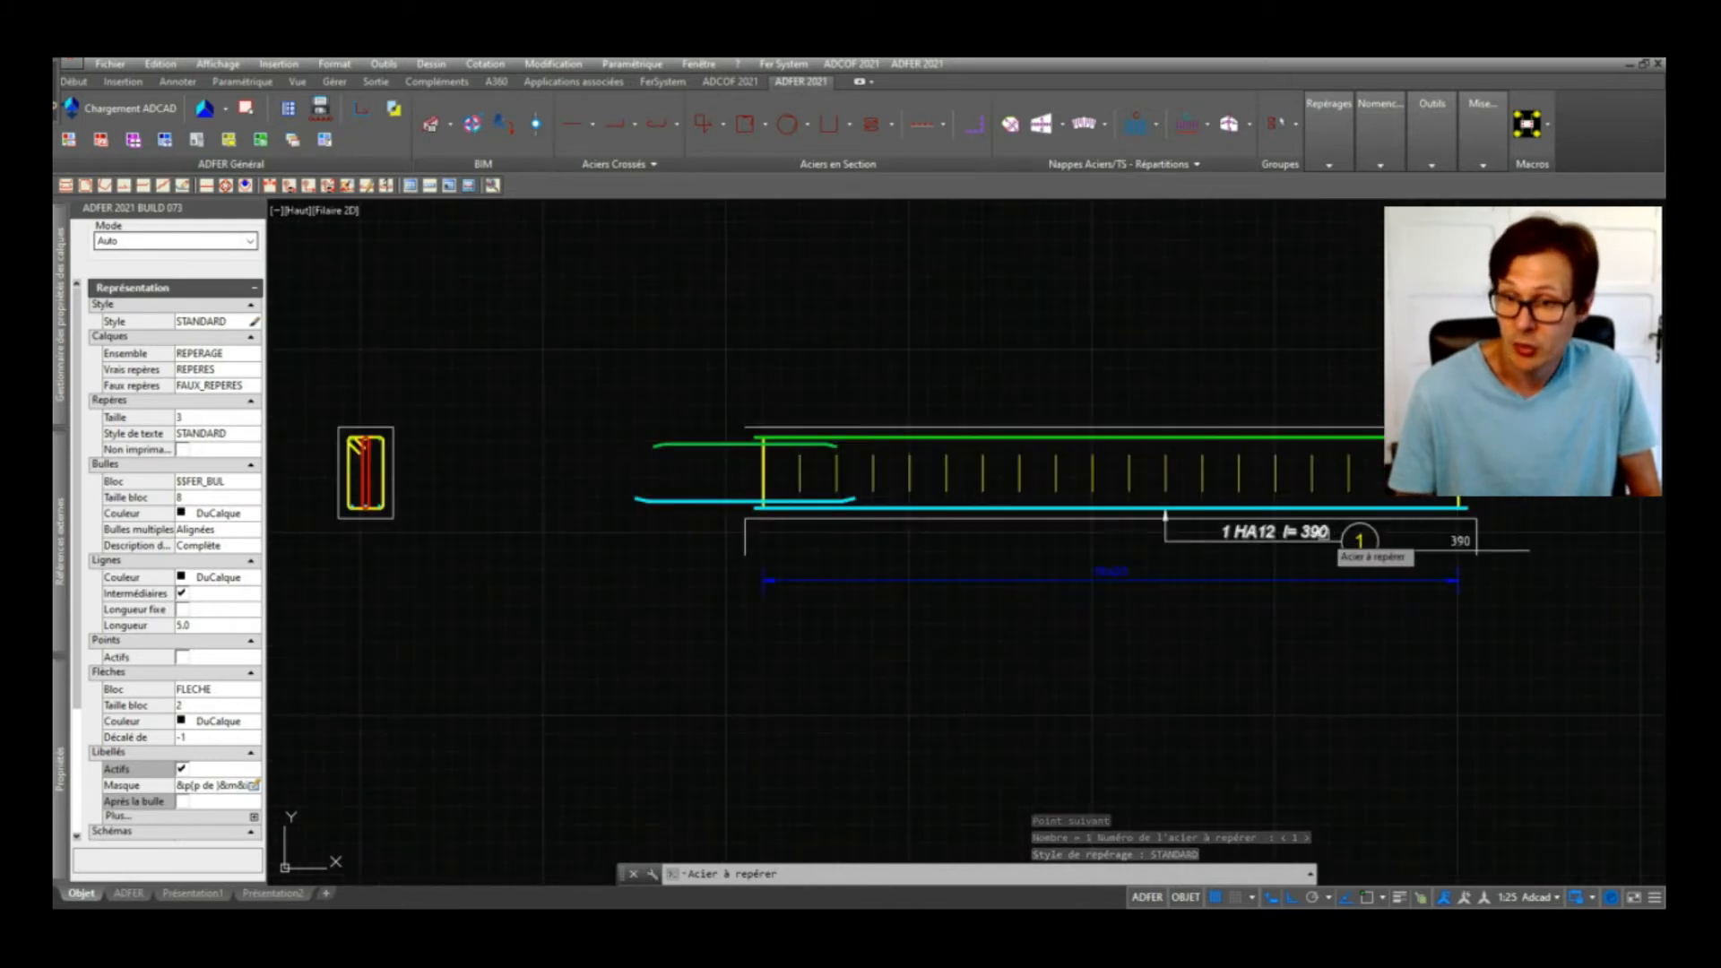
pyautogui.scroll(-2, 1228, 535)
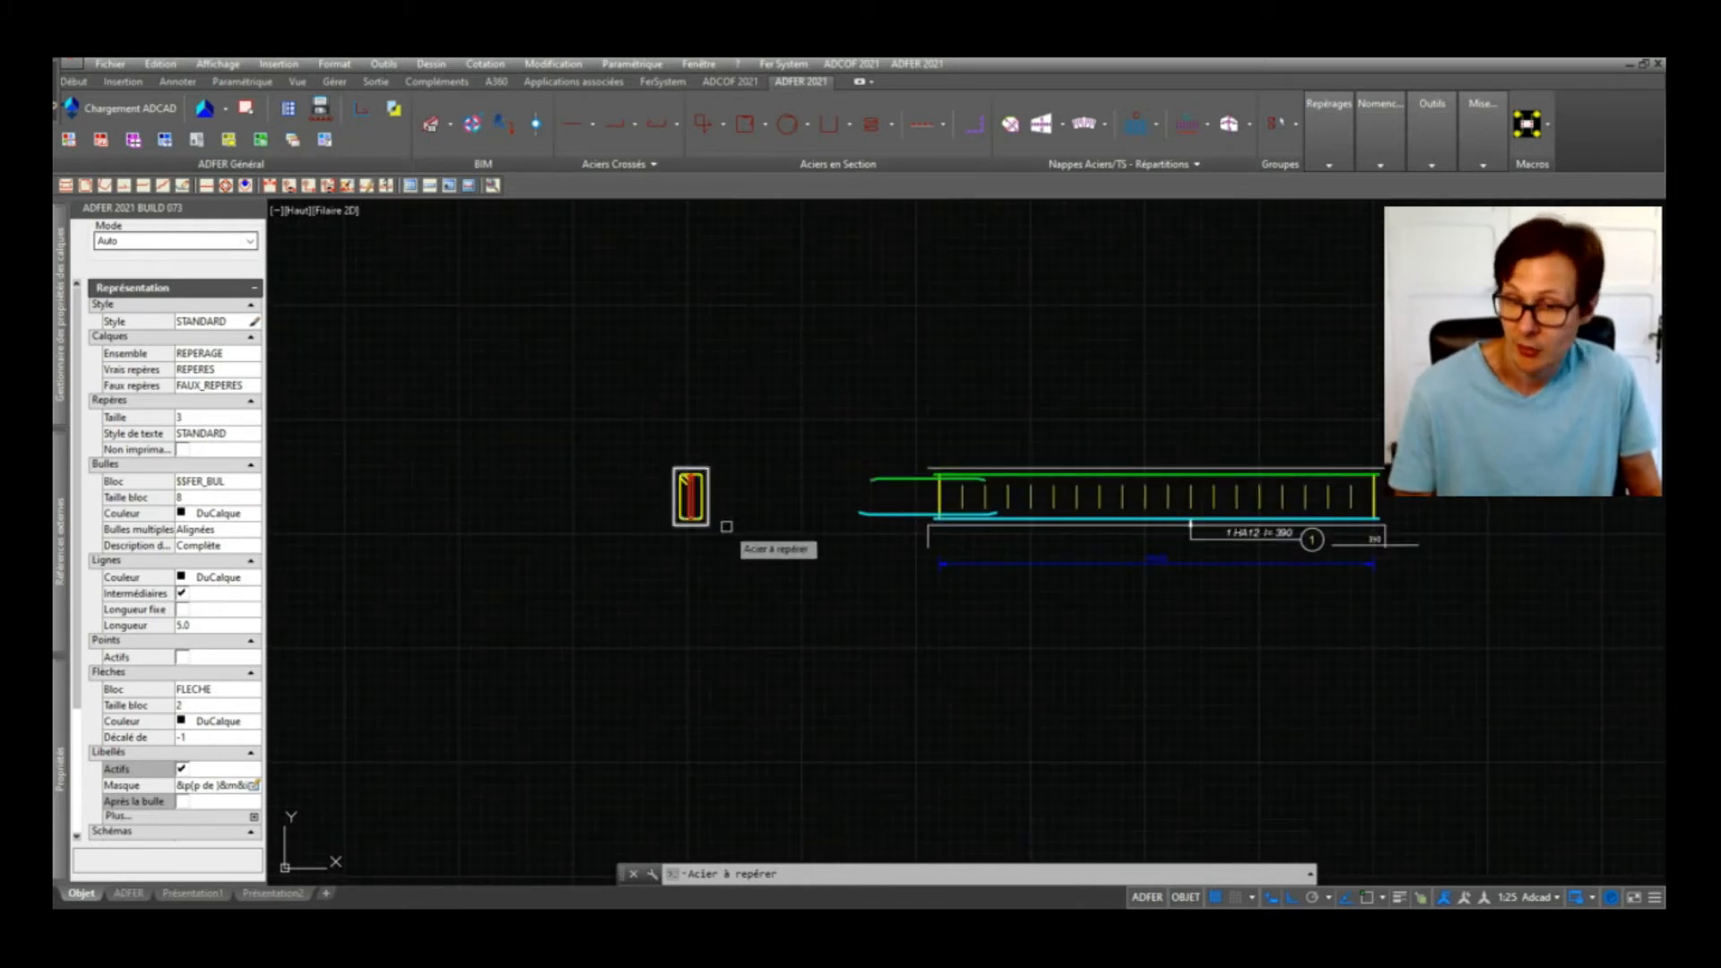
pyautogui.scroll(6, 721, 525)
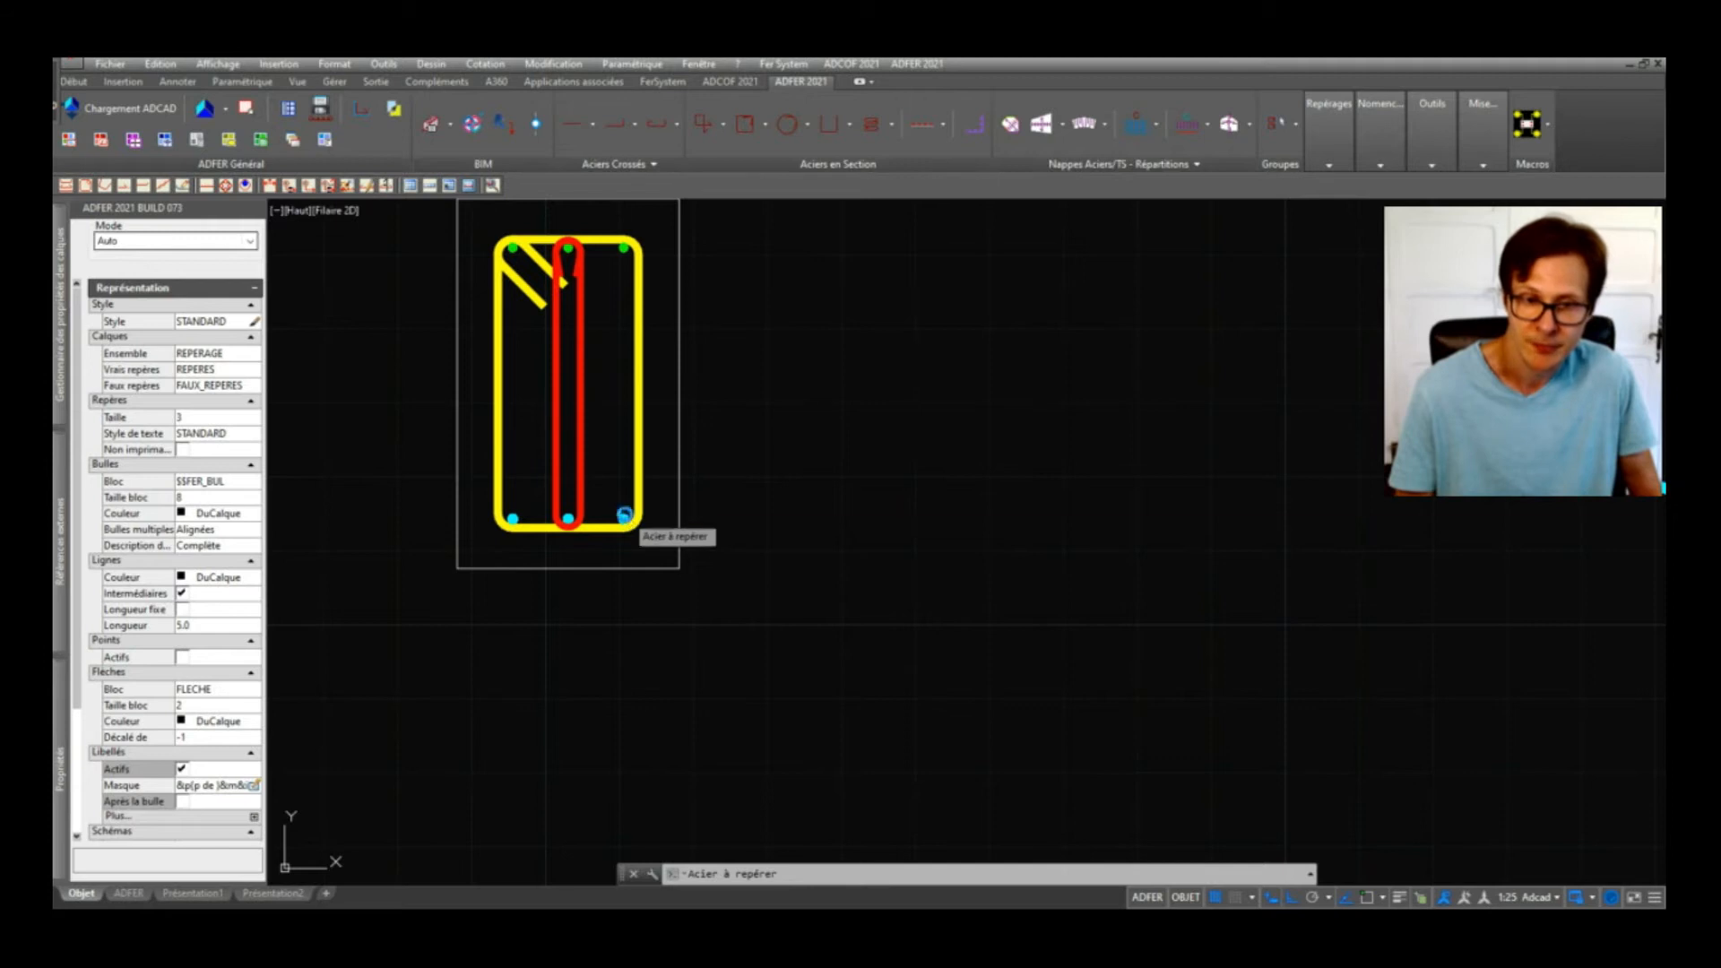
pyautogui.click(625, 515)
pyautogui.scroll(-2, 704, 484)
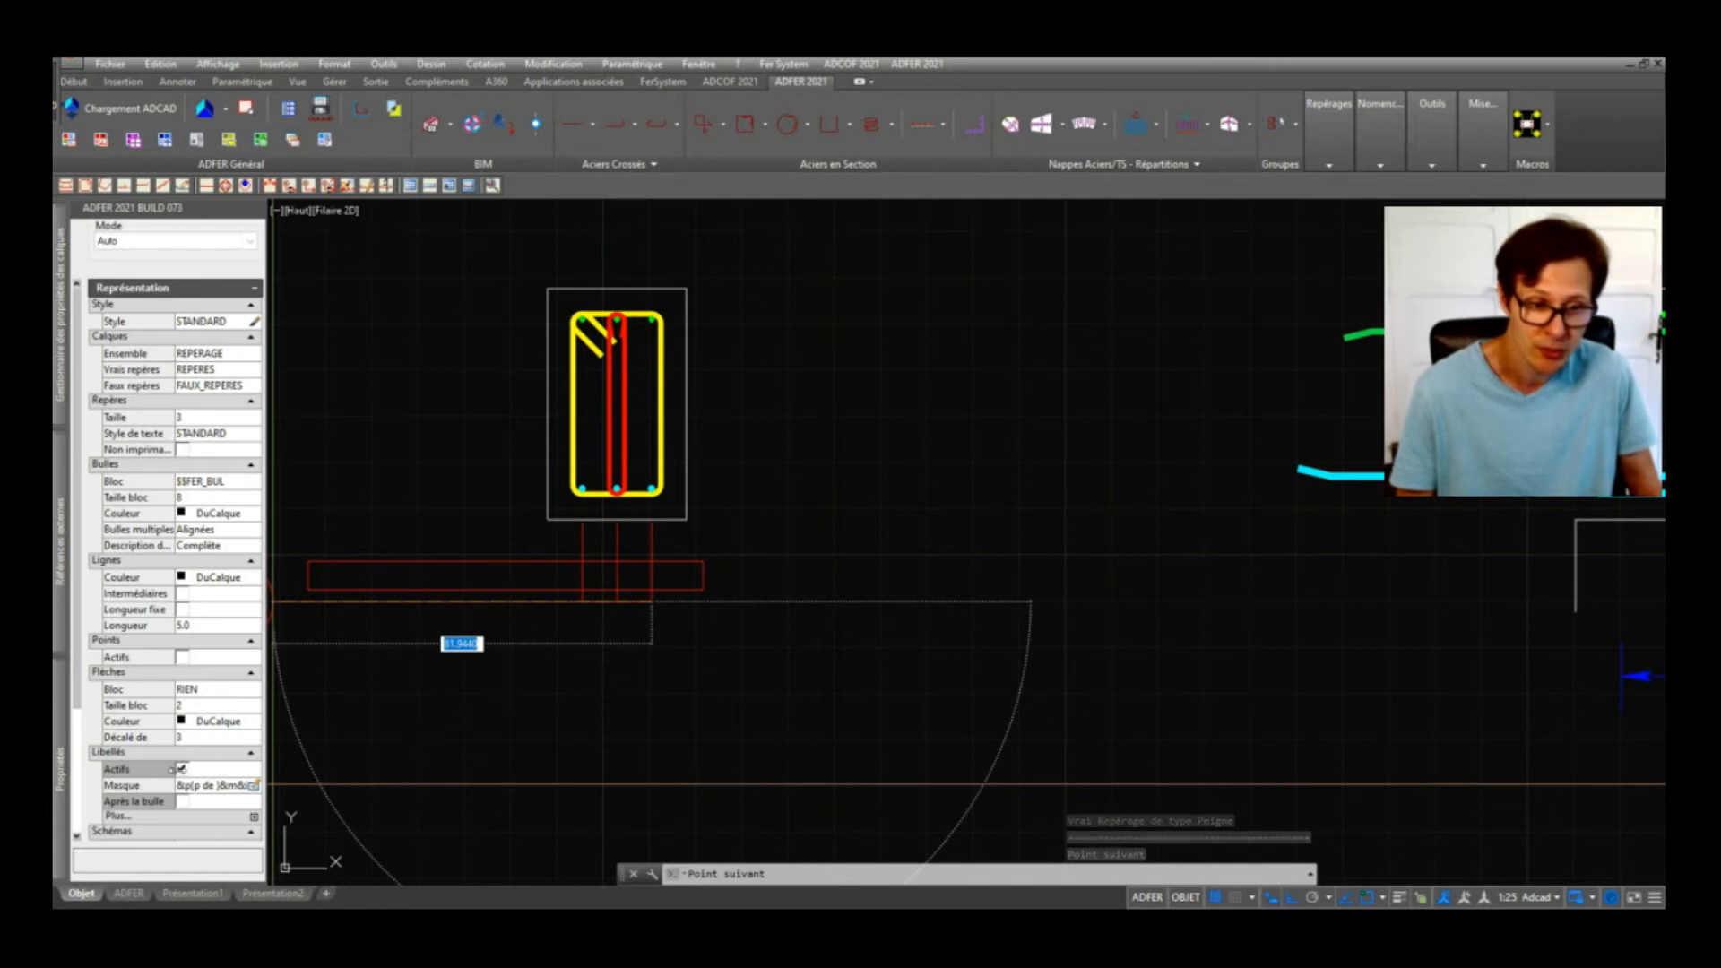
pyautogui.click(182, 770)
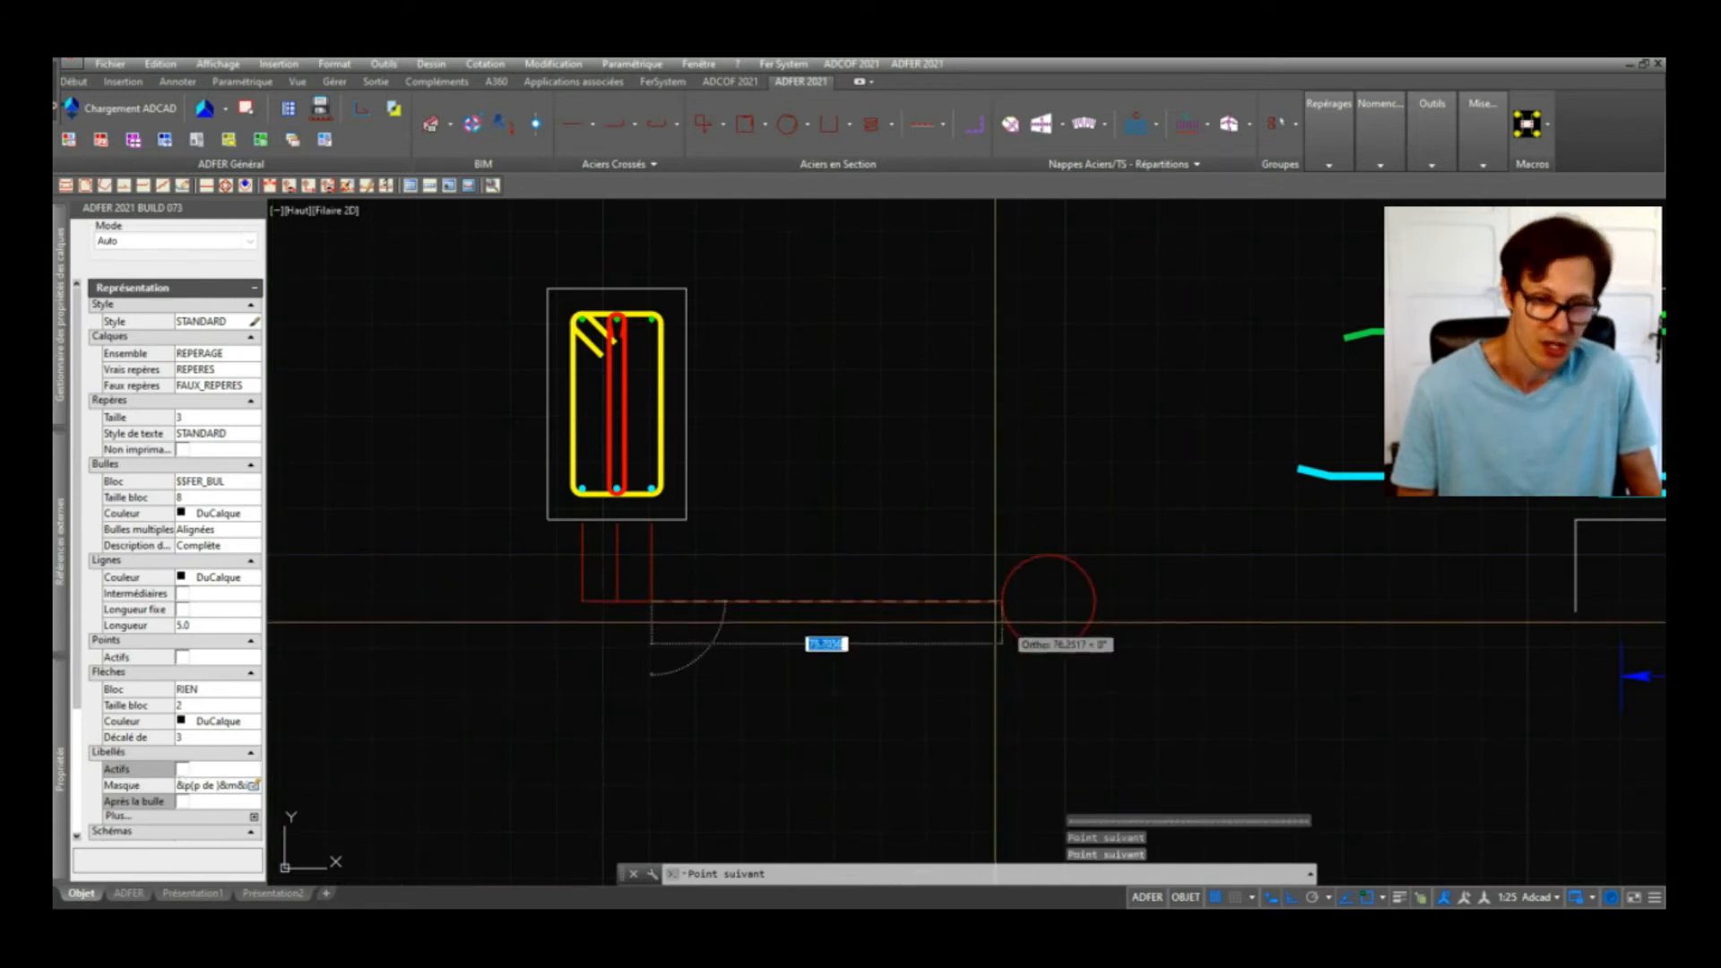
pyautogui.click(842, 626)
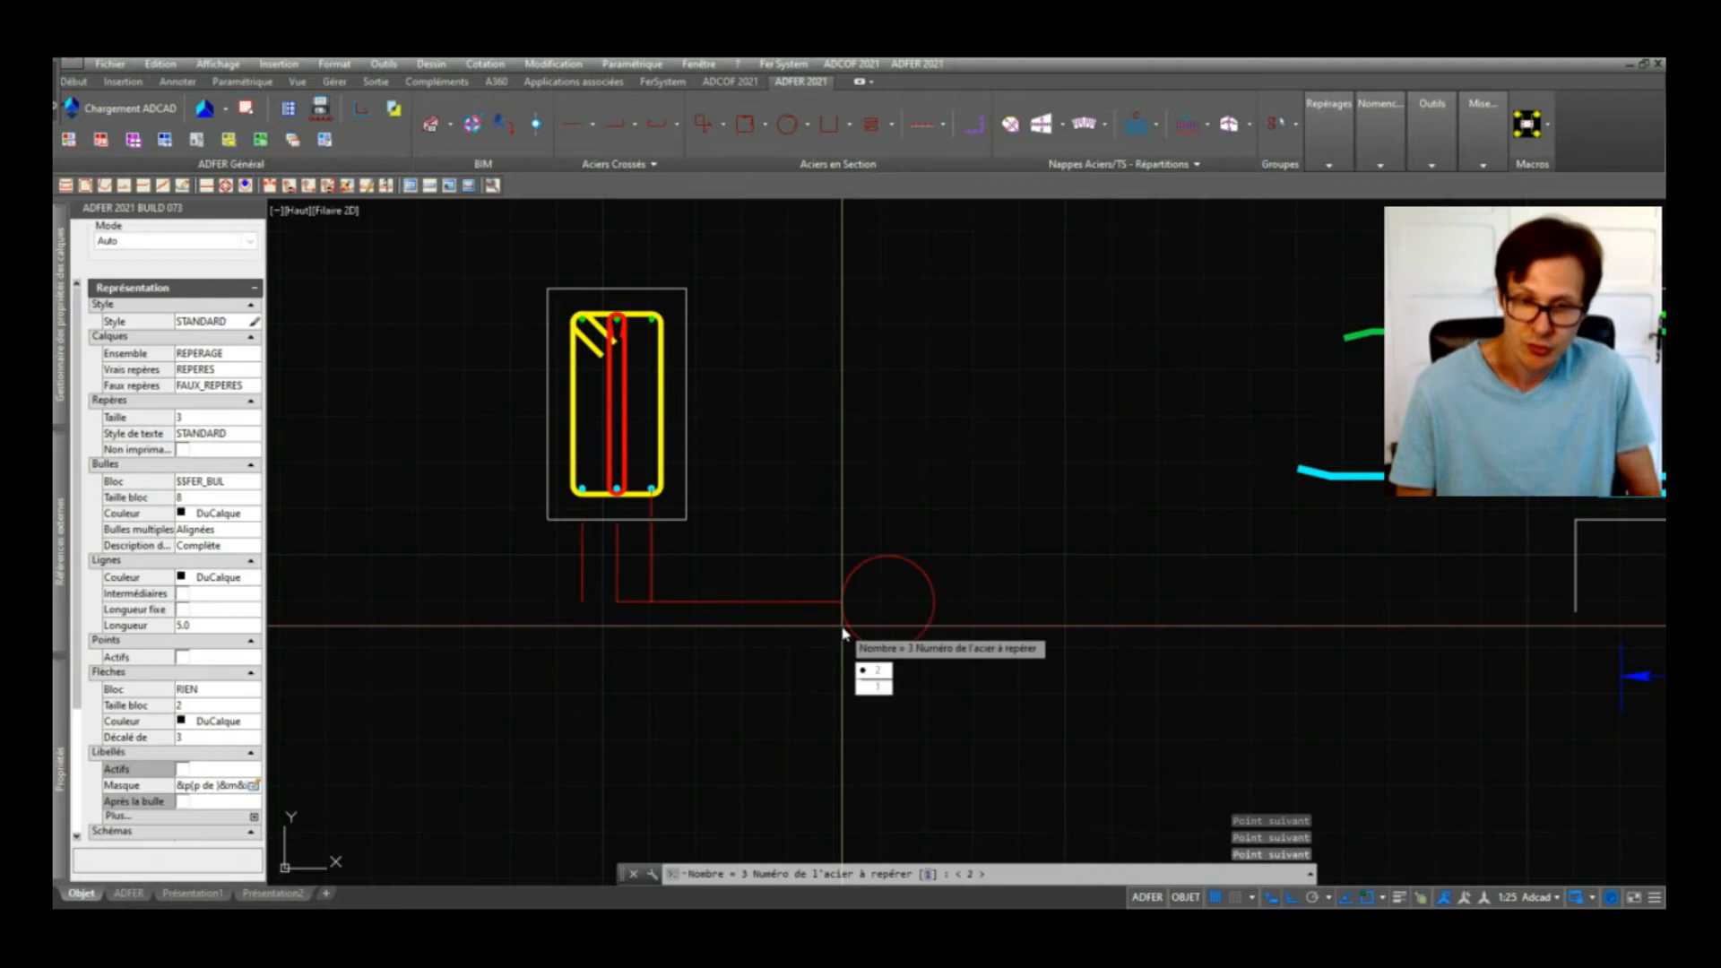
pyautogui.click(877, 687)
pyautogui.scroll(-5, 583, 545)
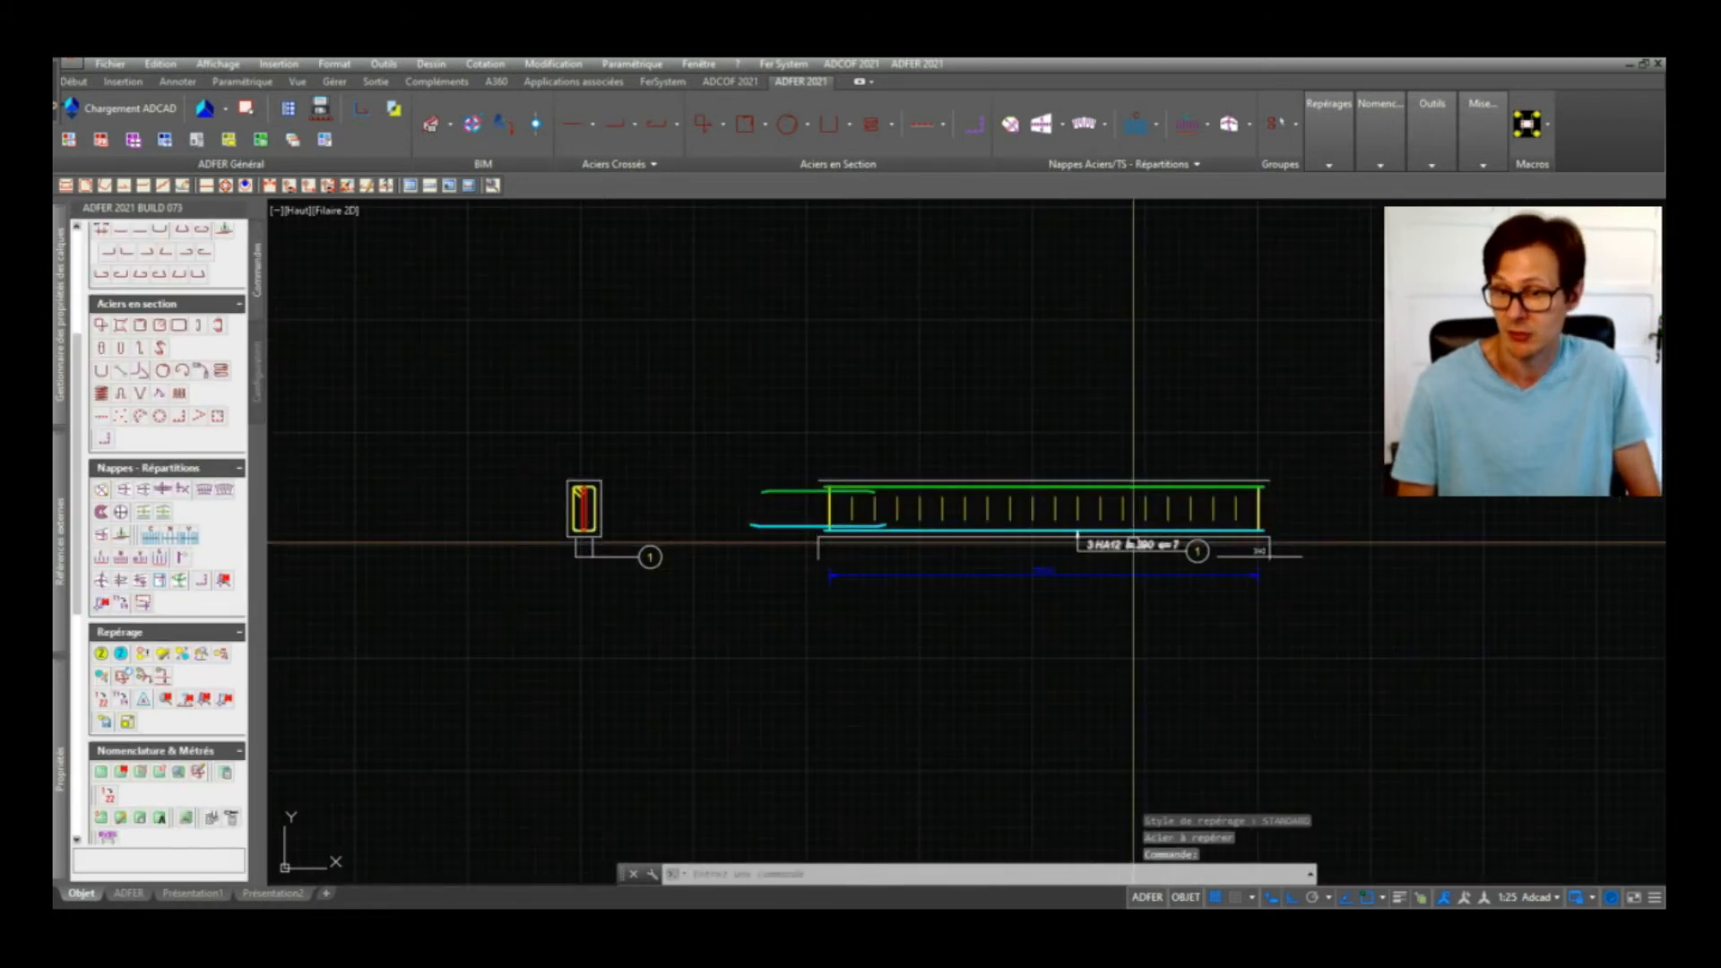
# Step: Set the right-end cover of the lower HA12 bar in the elevation to 0, making the bar 395 cm long
pyautogui.scroll(5, 574, 526)
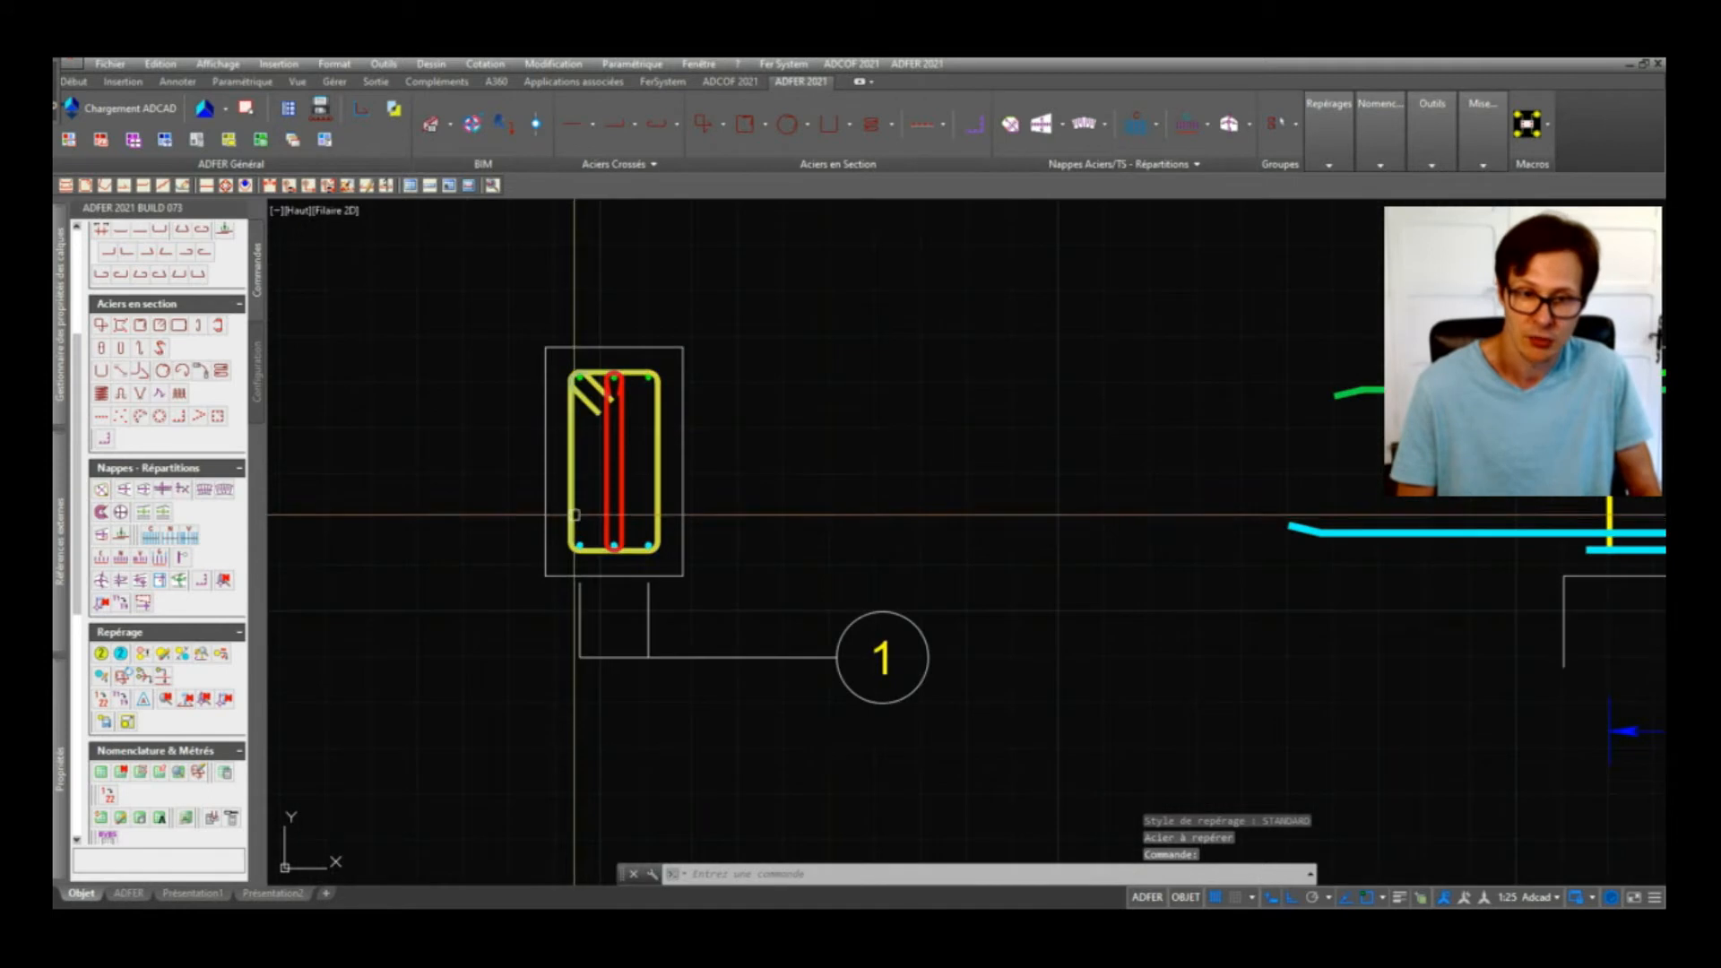
pyautogui.scroll(-4, 866, 537)
pyautogui.moveTo(1368, 537); pyautogui.dragTo(1191, 562, button='middle')
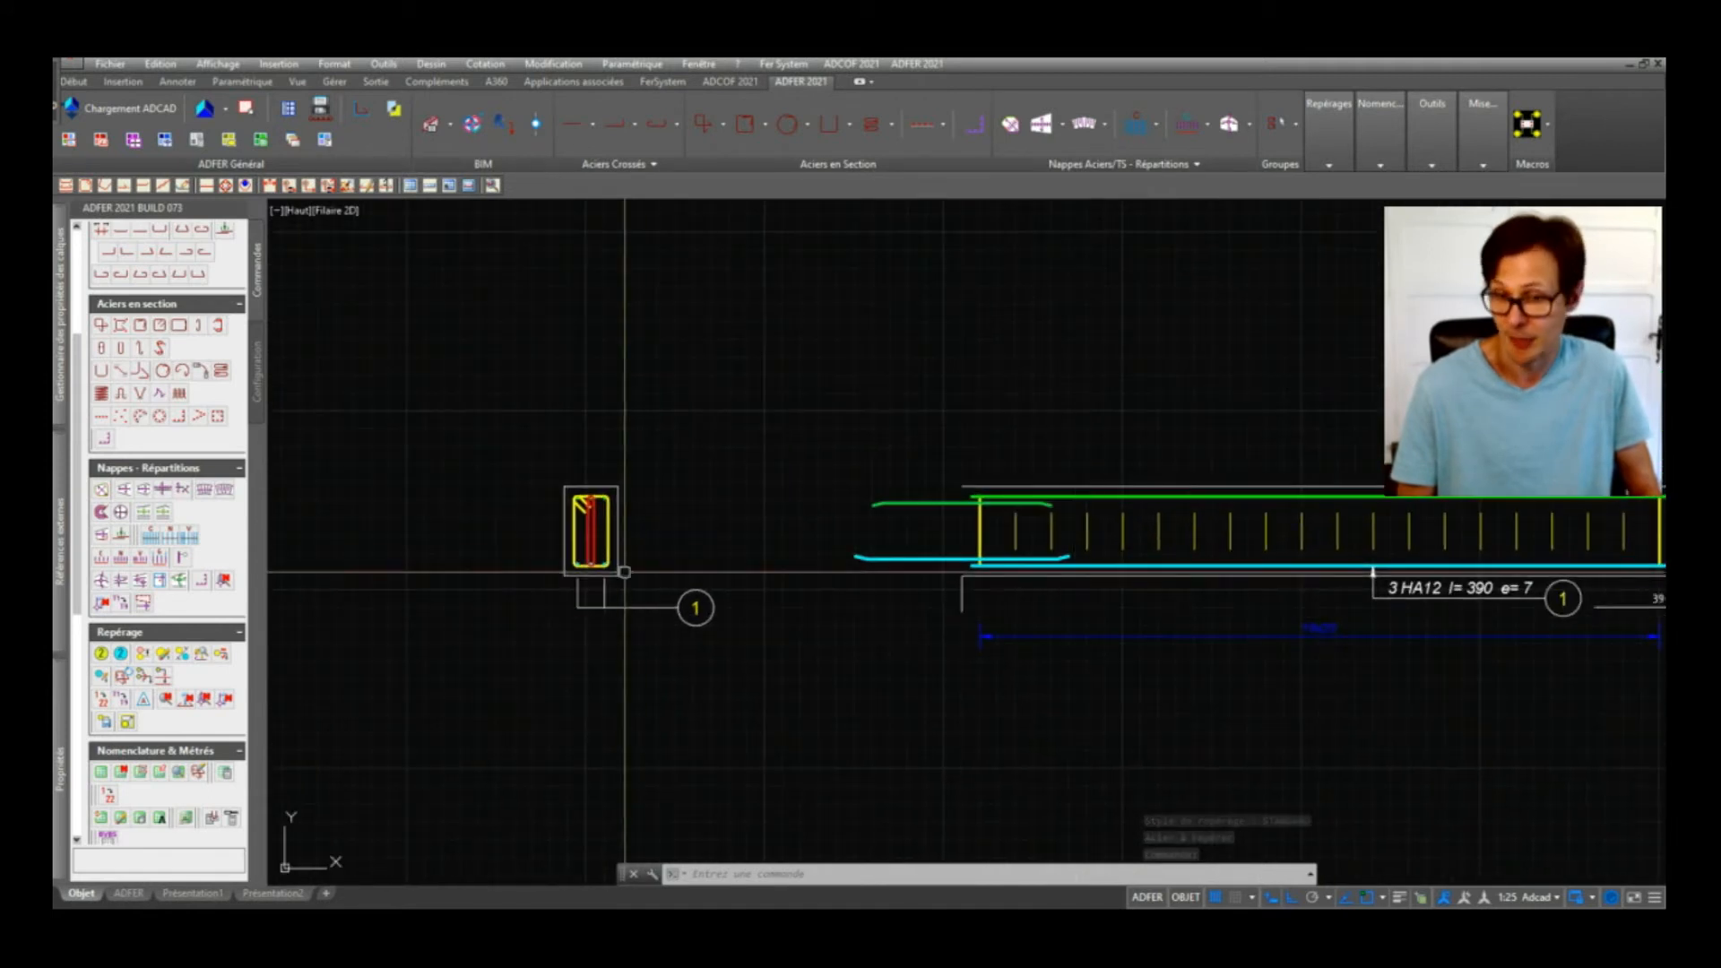
pyautogui.moveTo(1072, 546); pyautogui.dragTo(588, 554, button='middle')
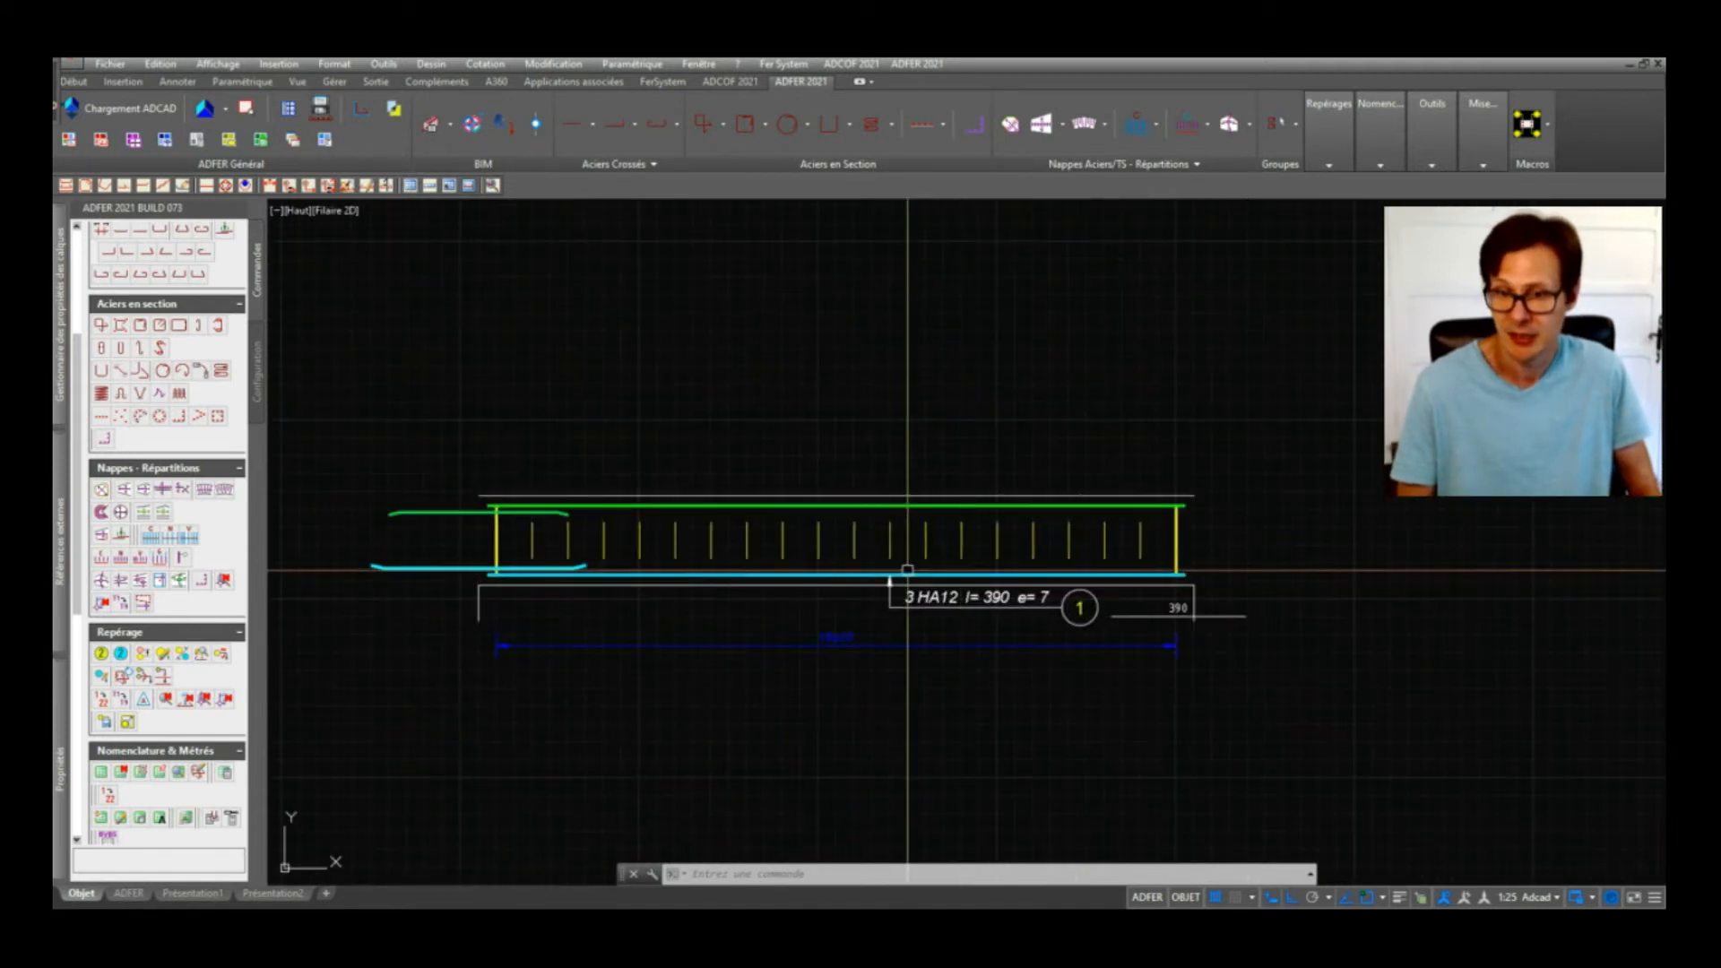
pyautogui.scroll(2, 1211, 601)
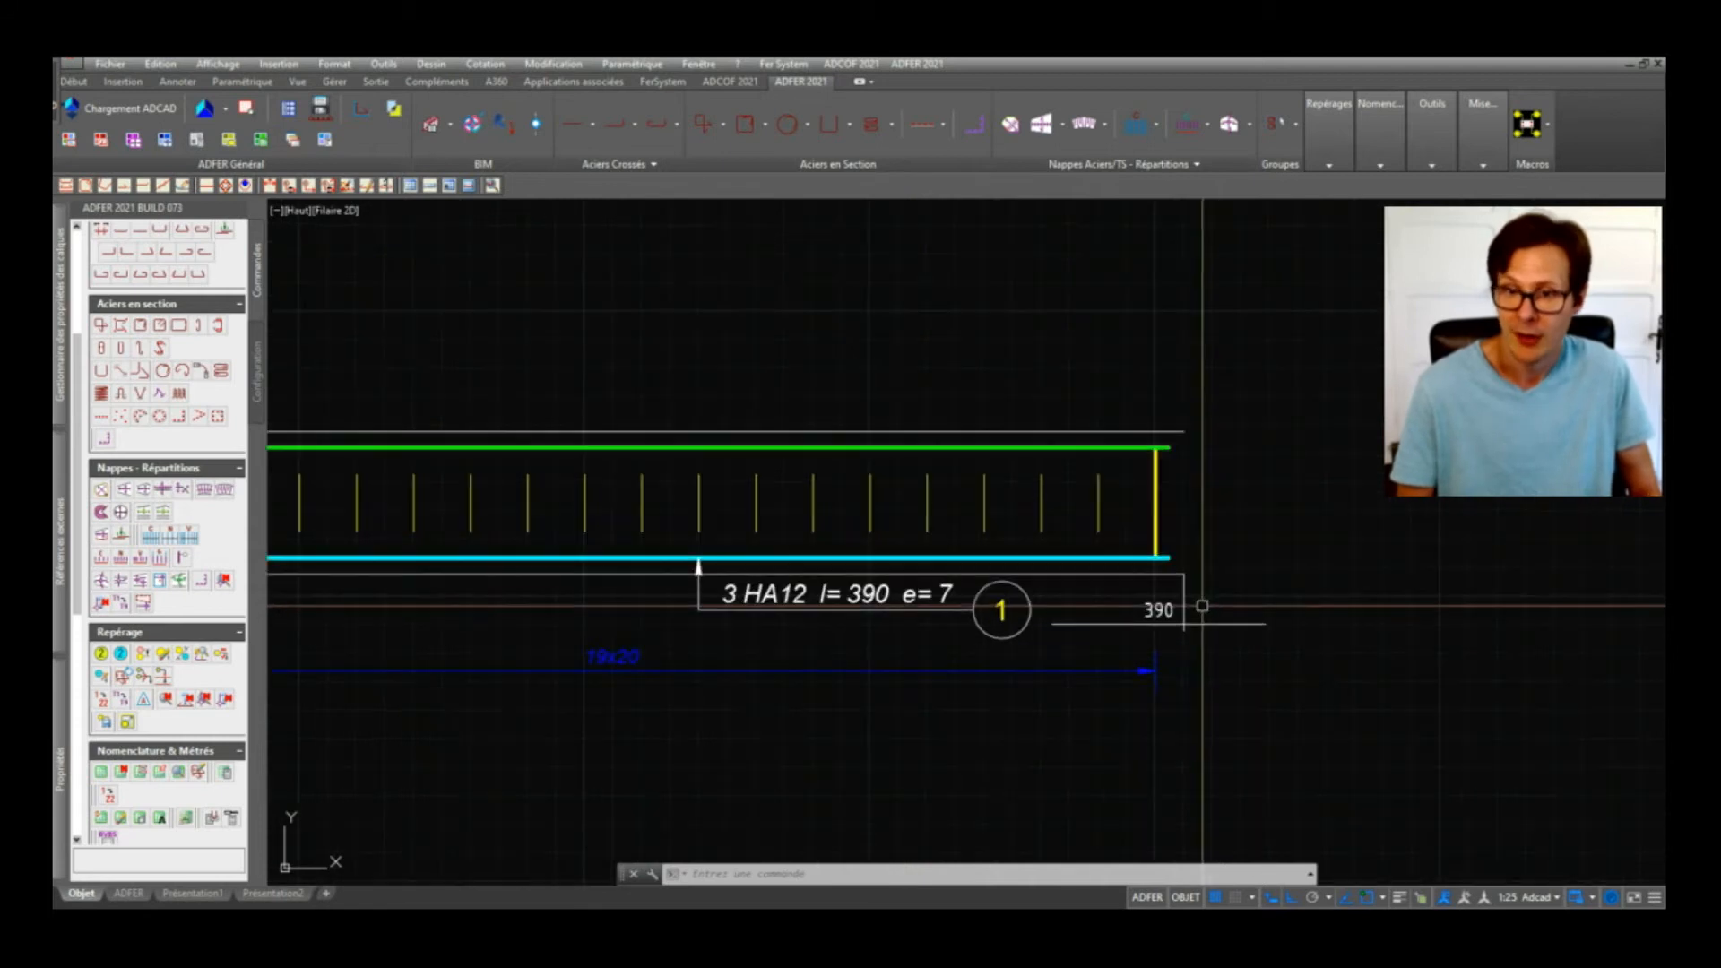
pyautogui.click(1146, 563)
pyautogui.scroll(2, 1178, 533)
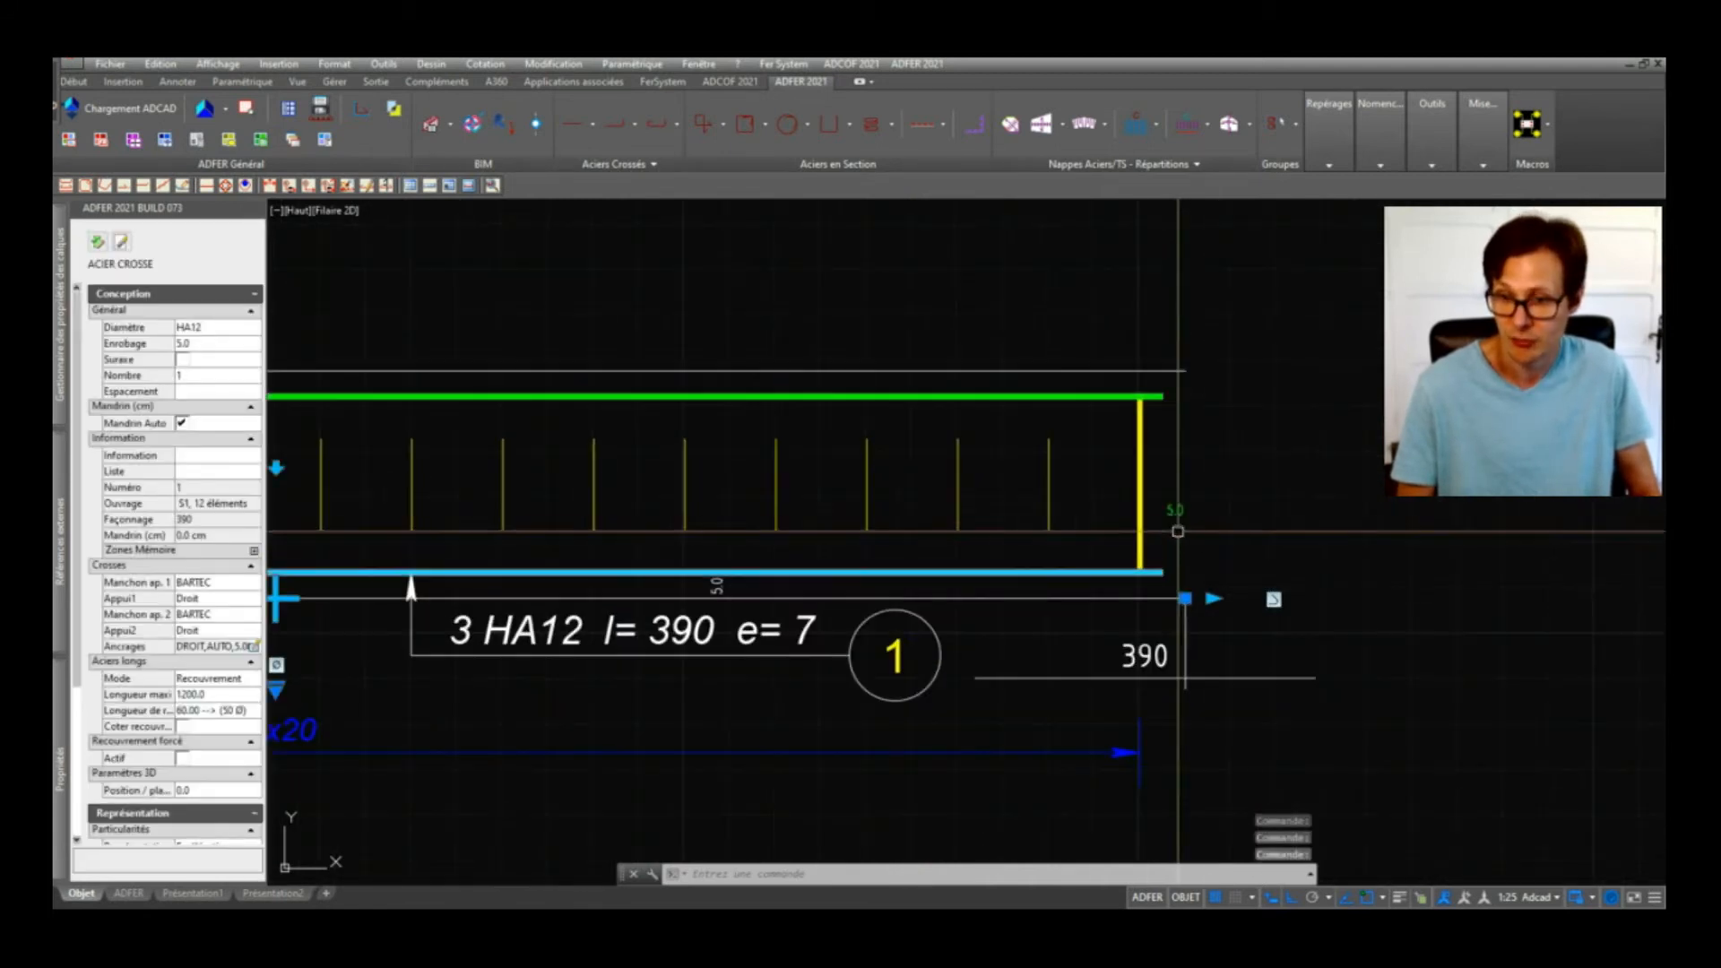
pyautogui.press('Return')
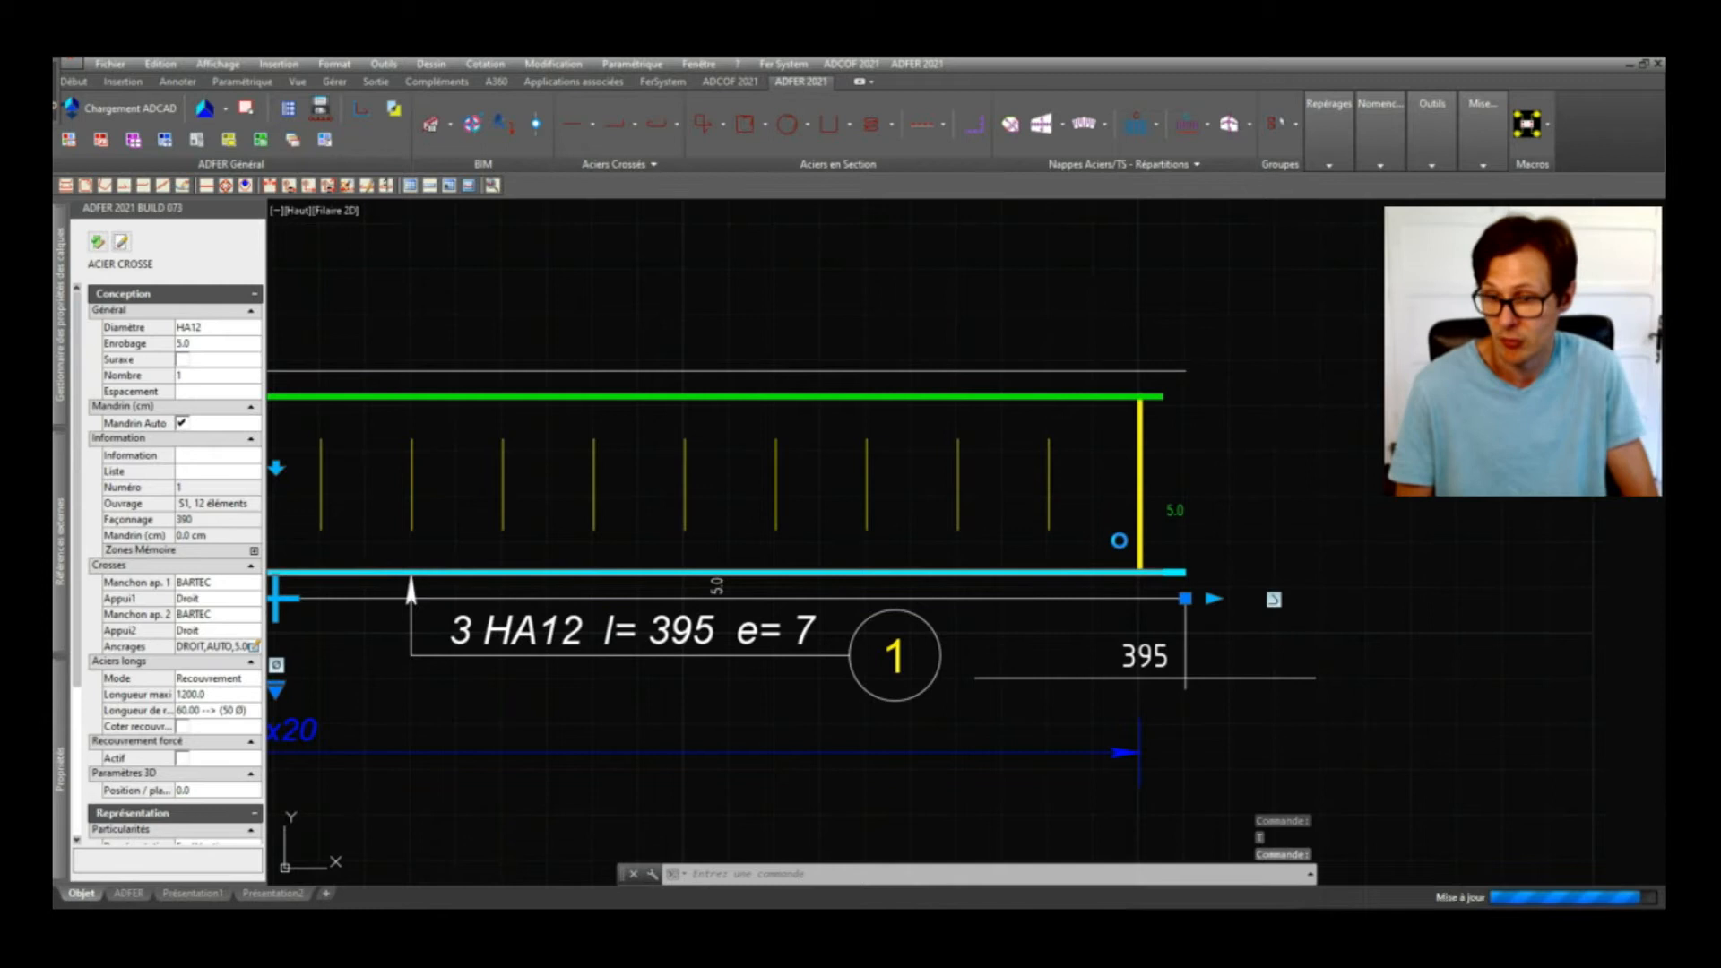
pyautogui.press('Escape')
pyautogui.scroll(-2, 1307, 518)
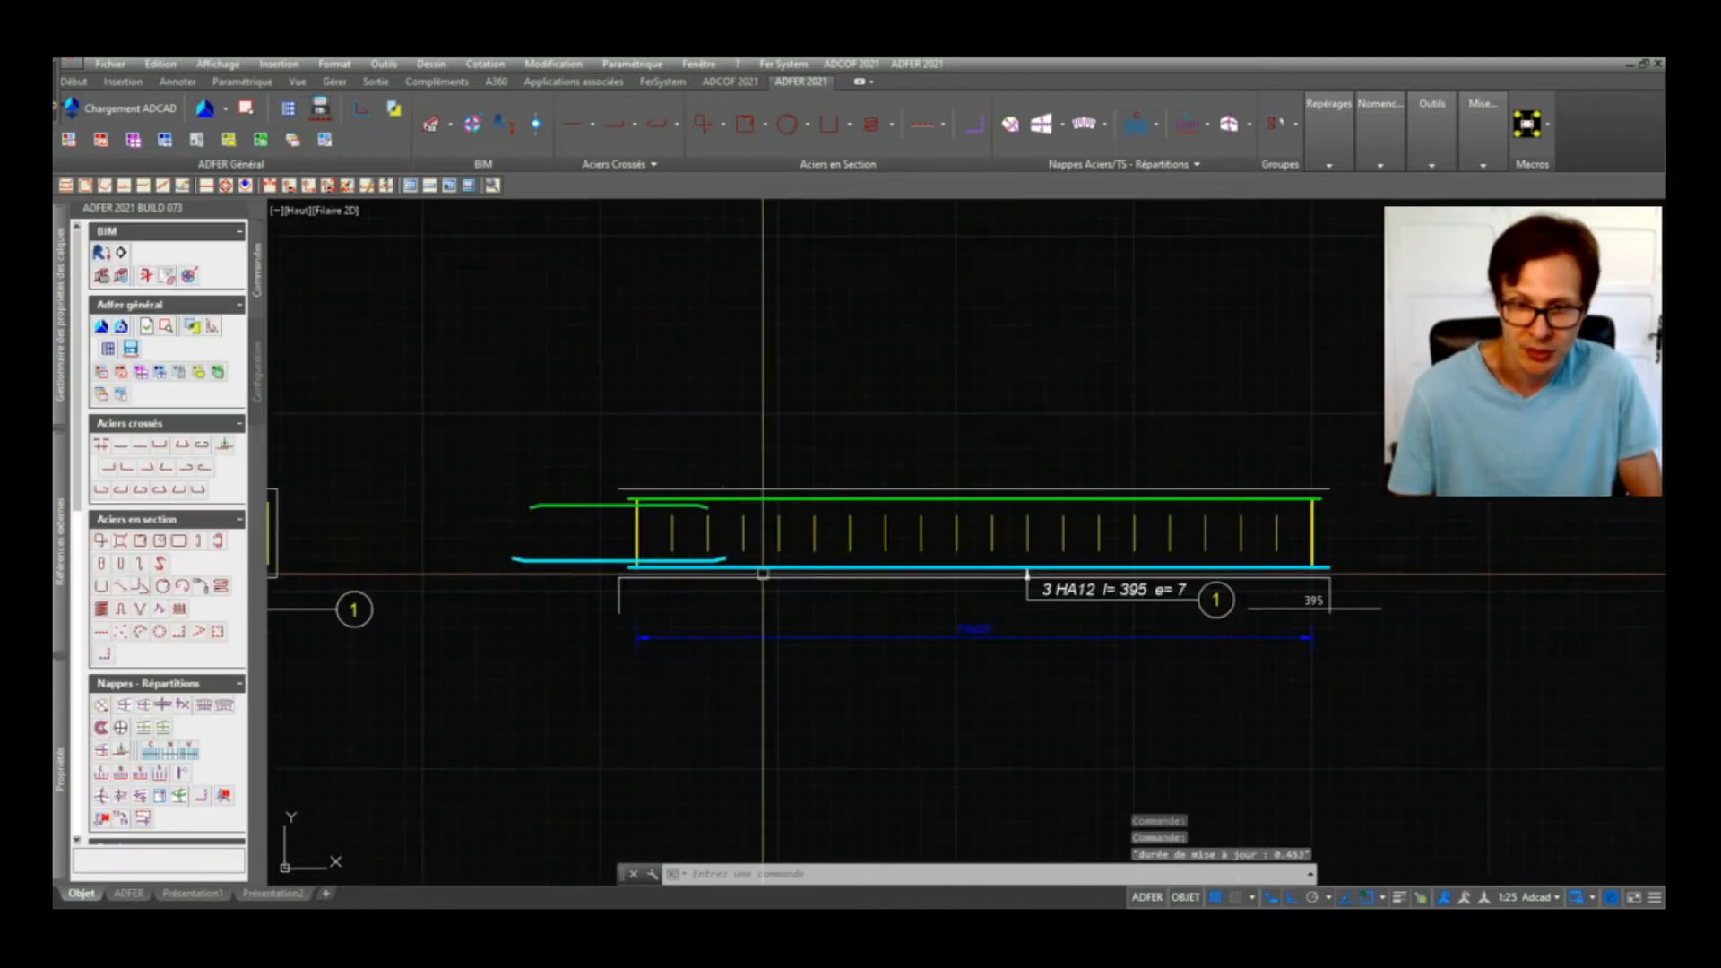
# Step: Set the left anchorage position of the lower HA12 bar to 0, making the bar 400 cm long
pyautogui.click(750, 565)
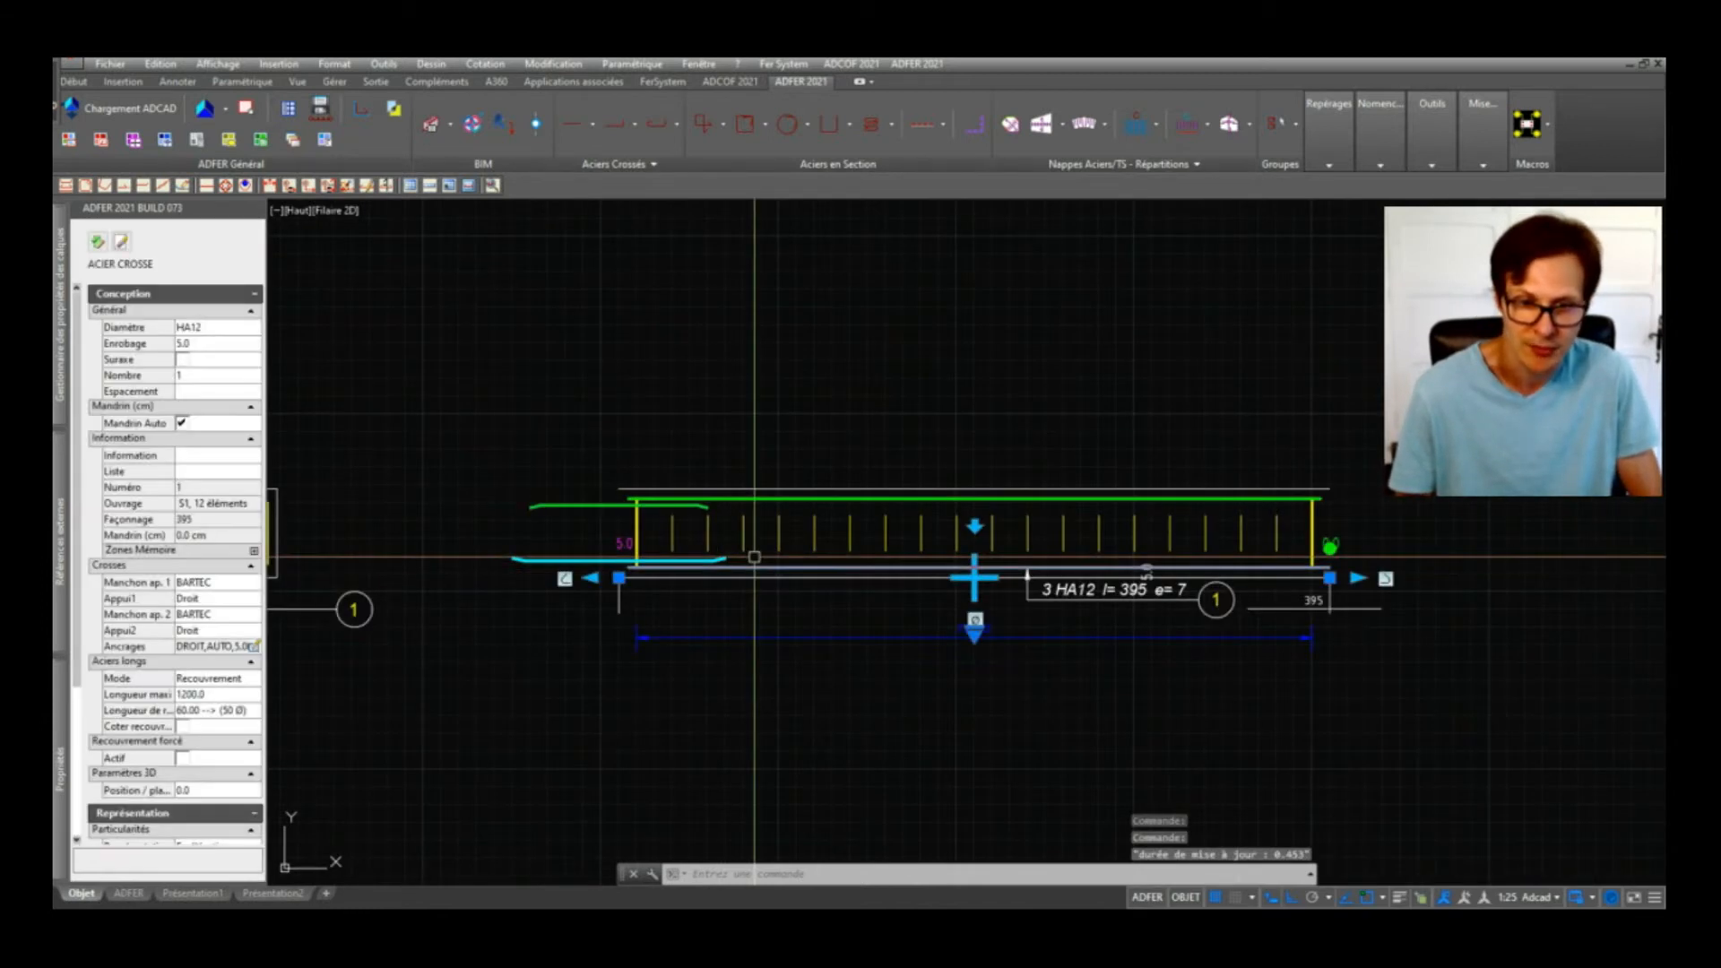
pyautogui.click(256, 647)
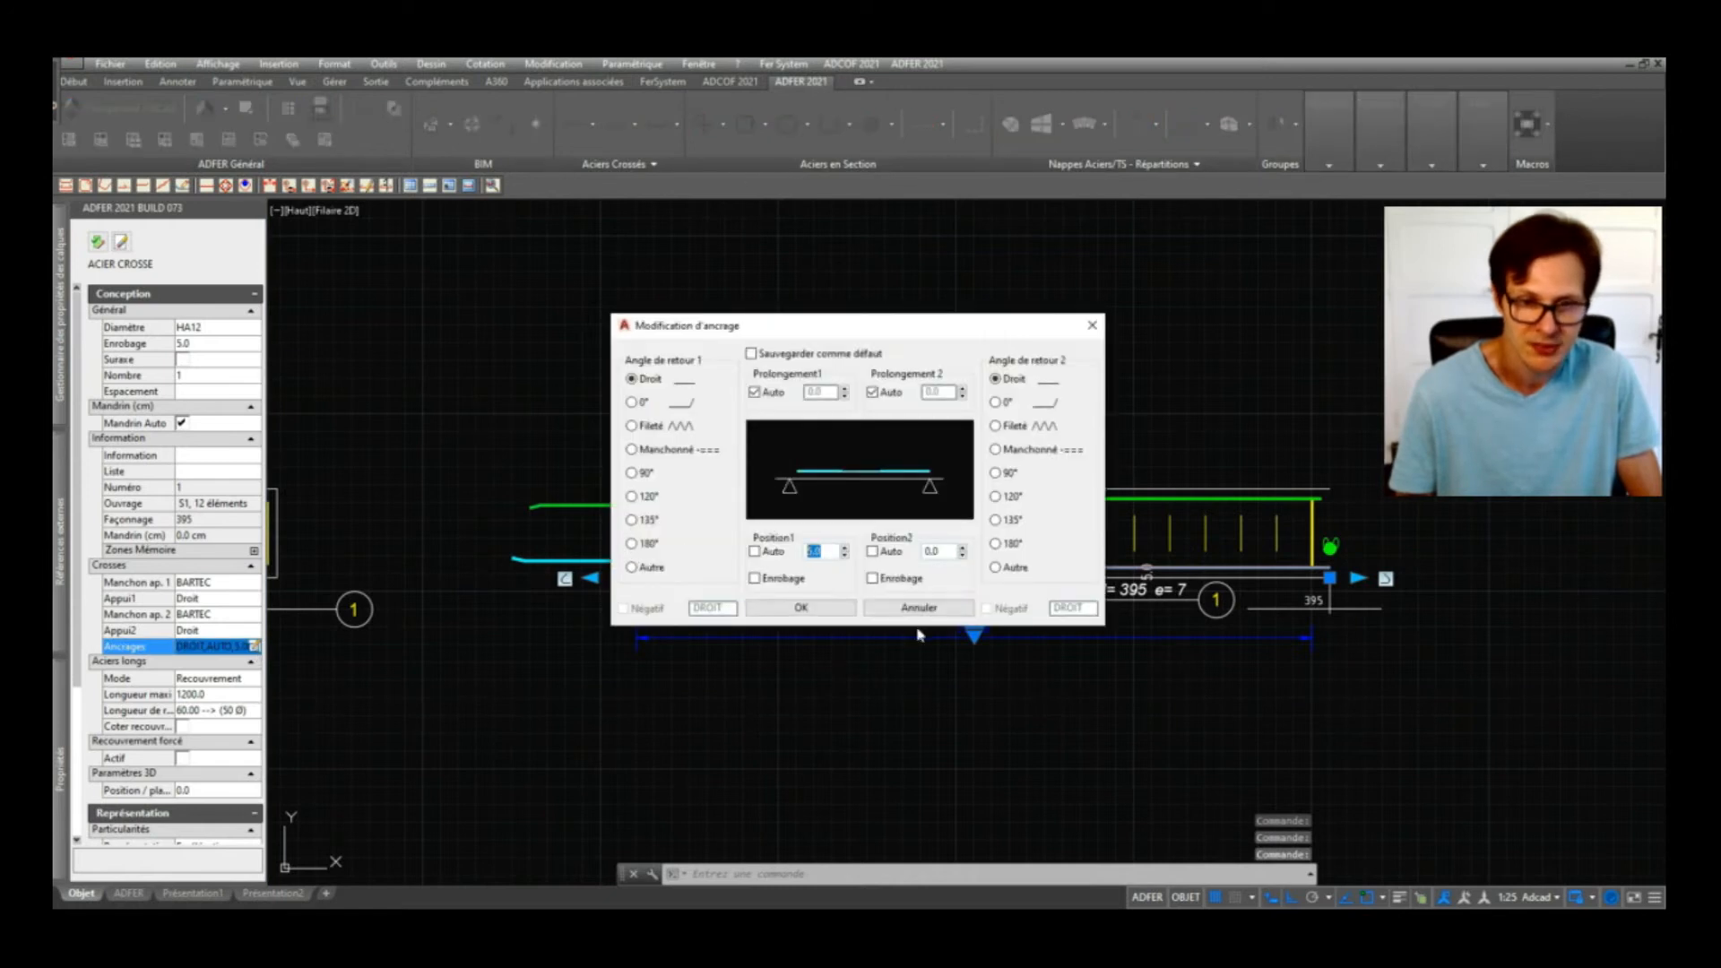
pyautogui.click(801, 608)
pyautogui.scroll(1, 1173, 552)
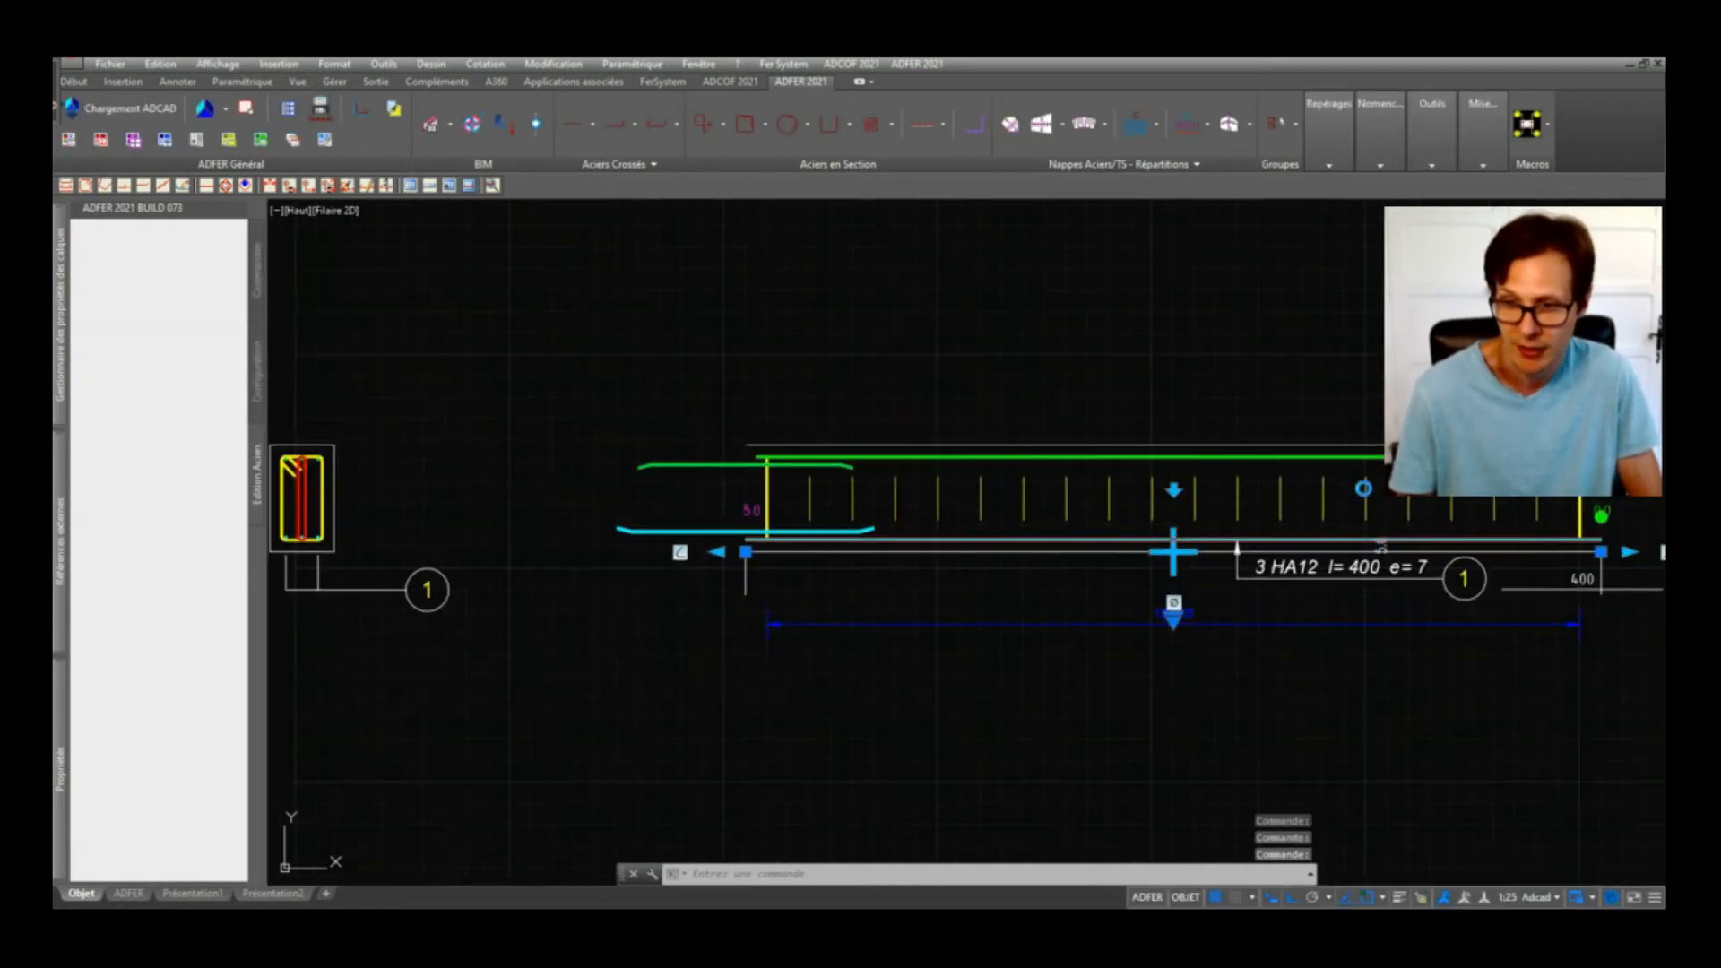
pyautogui.press('Escape')
pyautogui.scroll(-1, 1364, 489)
pyautogui.moveTo(1363, 488); pyautogui.dragTo(1132, 525, button='middle')
# Step: Set both anchorage positions of the upper HA10 bar in the elevation to 0
pyautogui.click(1293, 500)
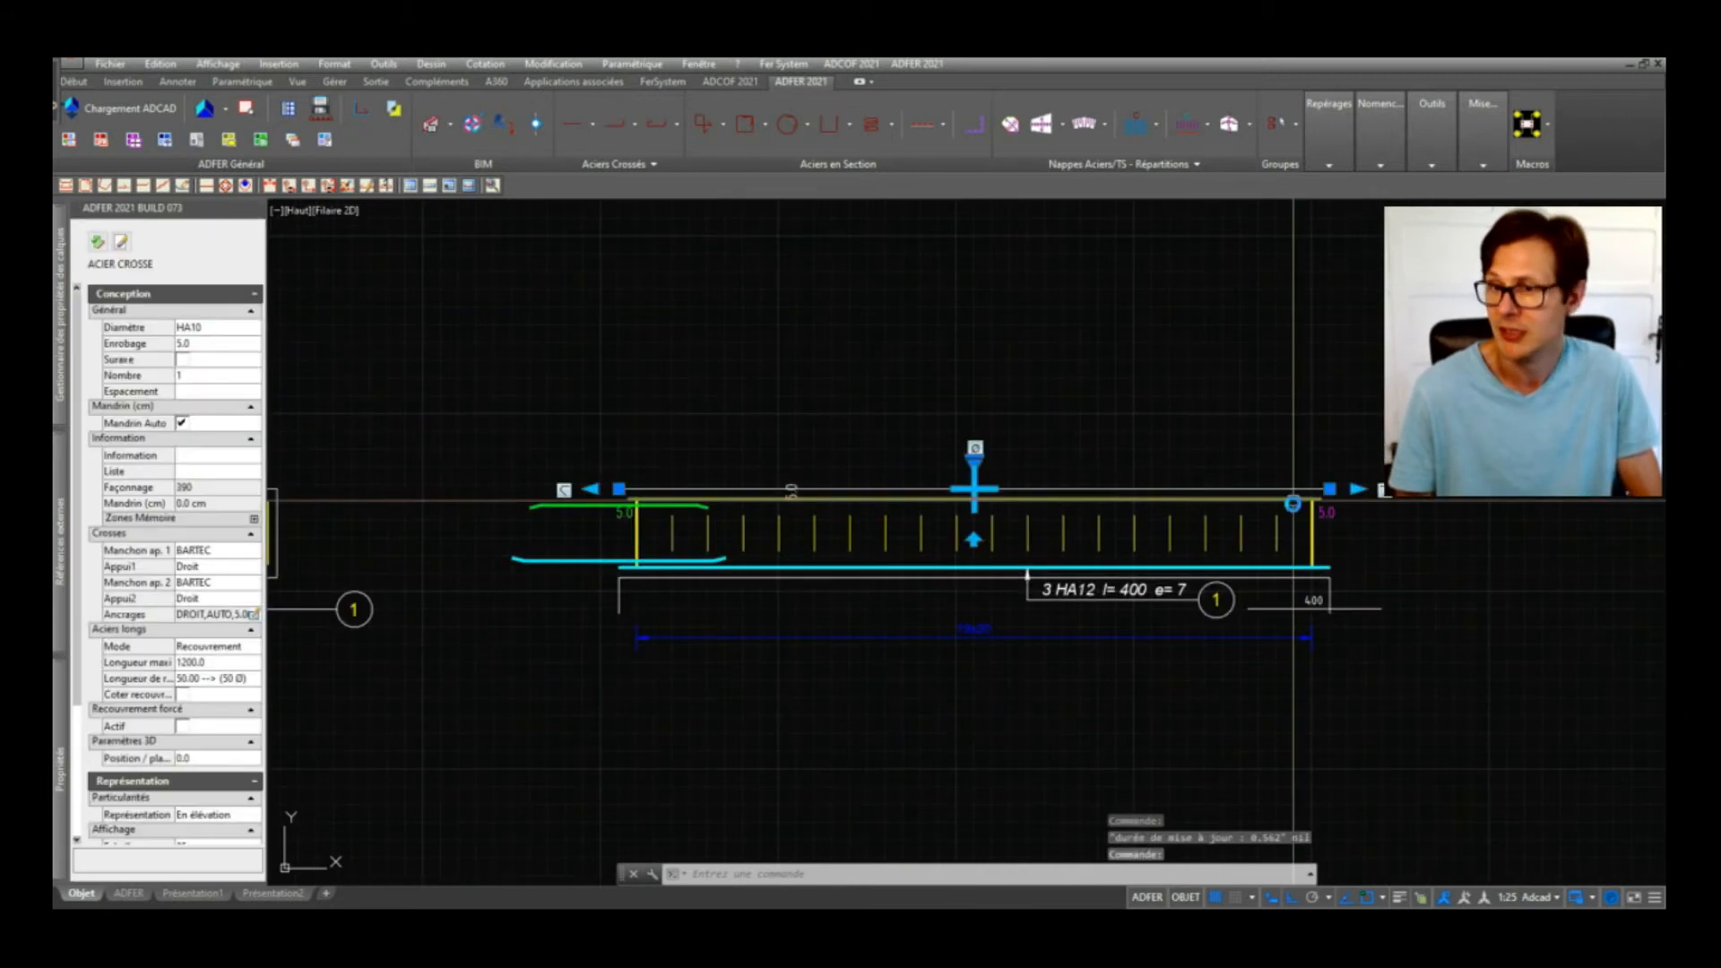
pyautogui.click(254, 614)
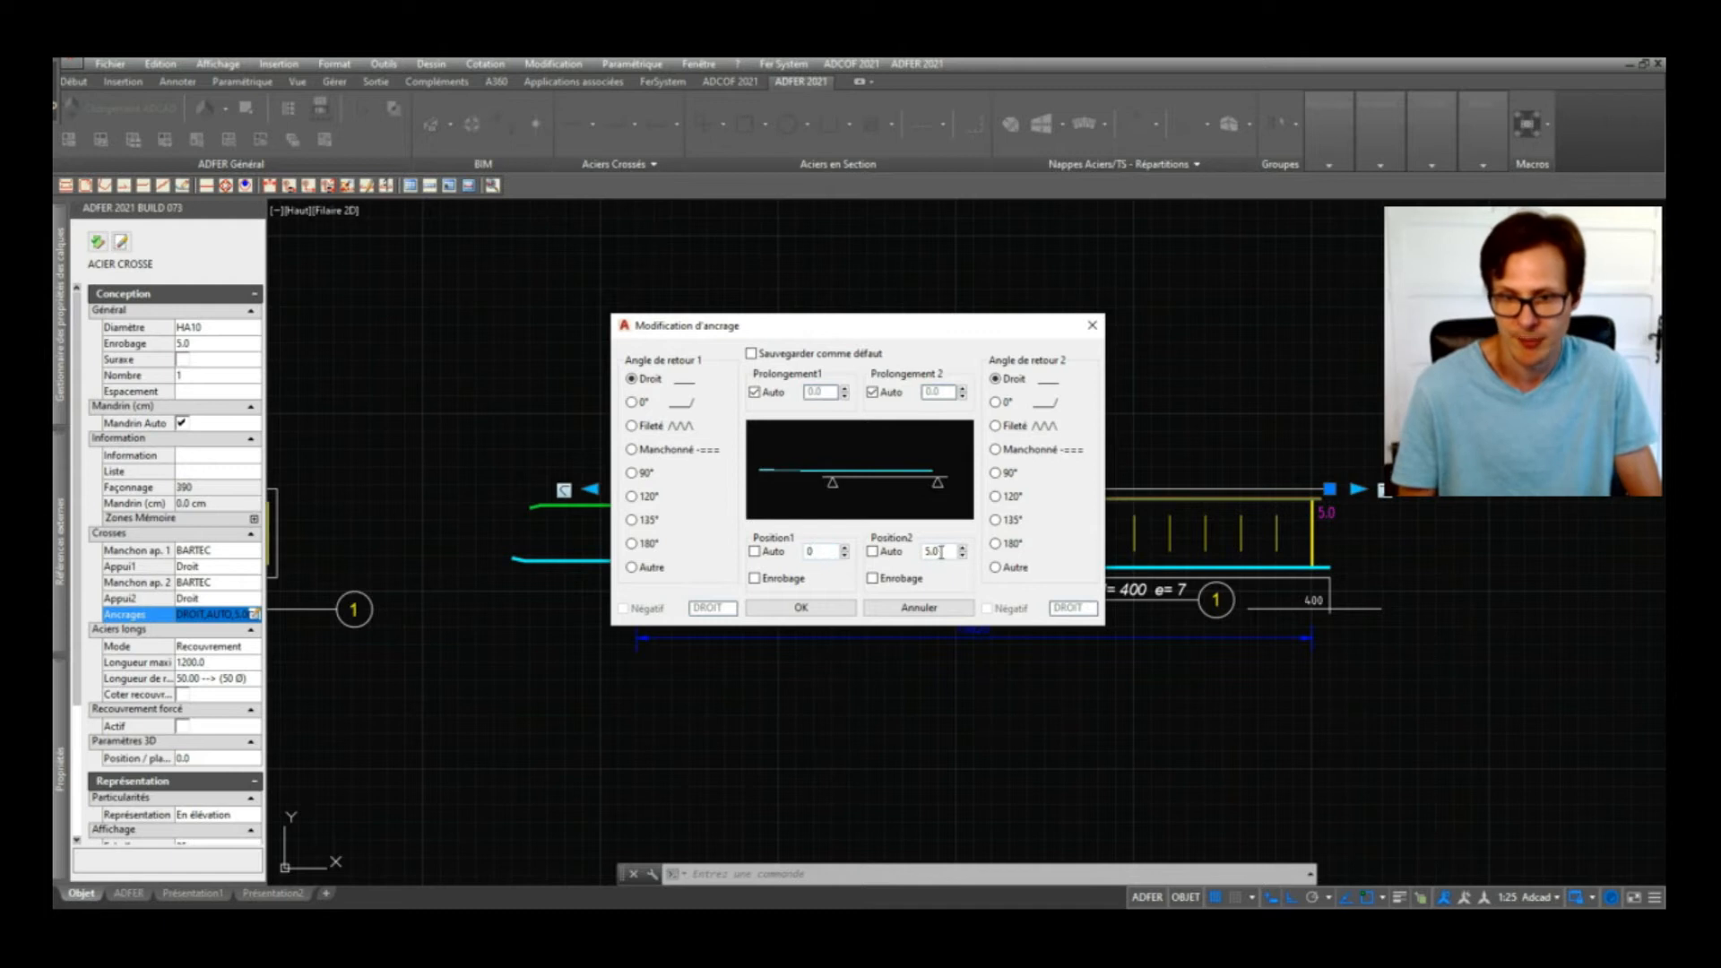
pyautogui.click(805, 608)
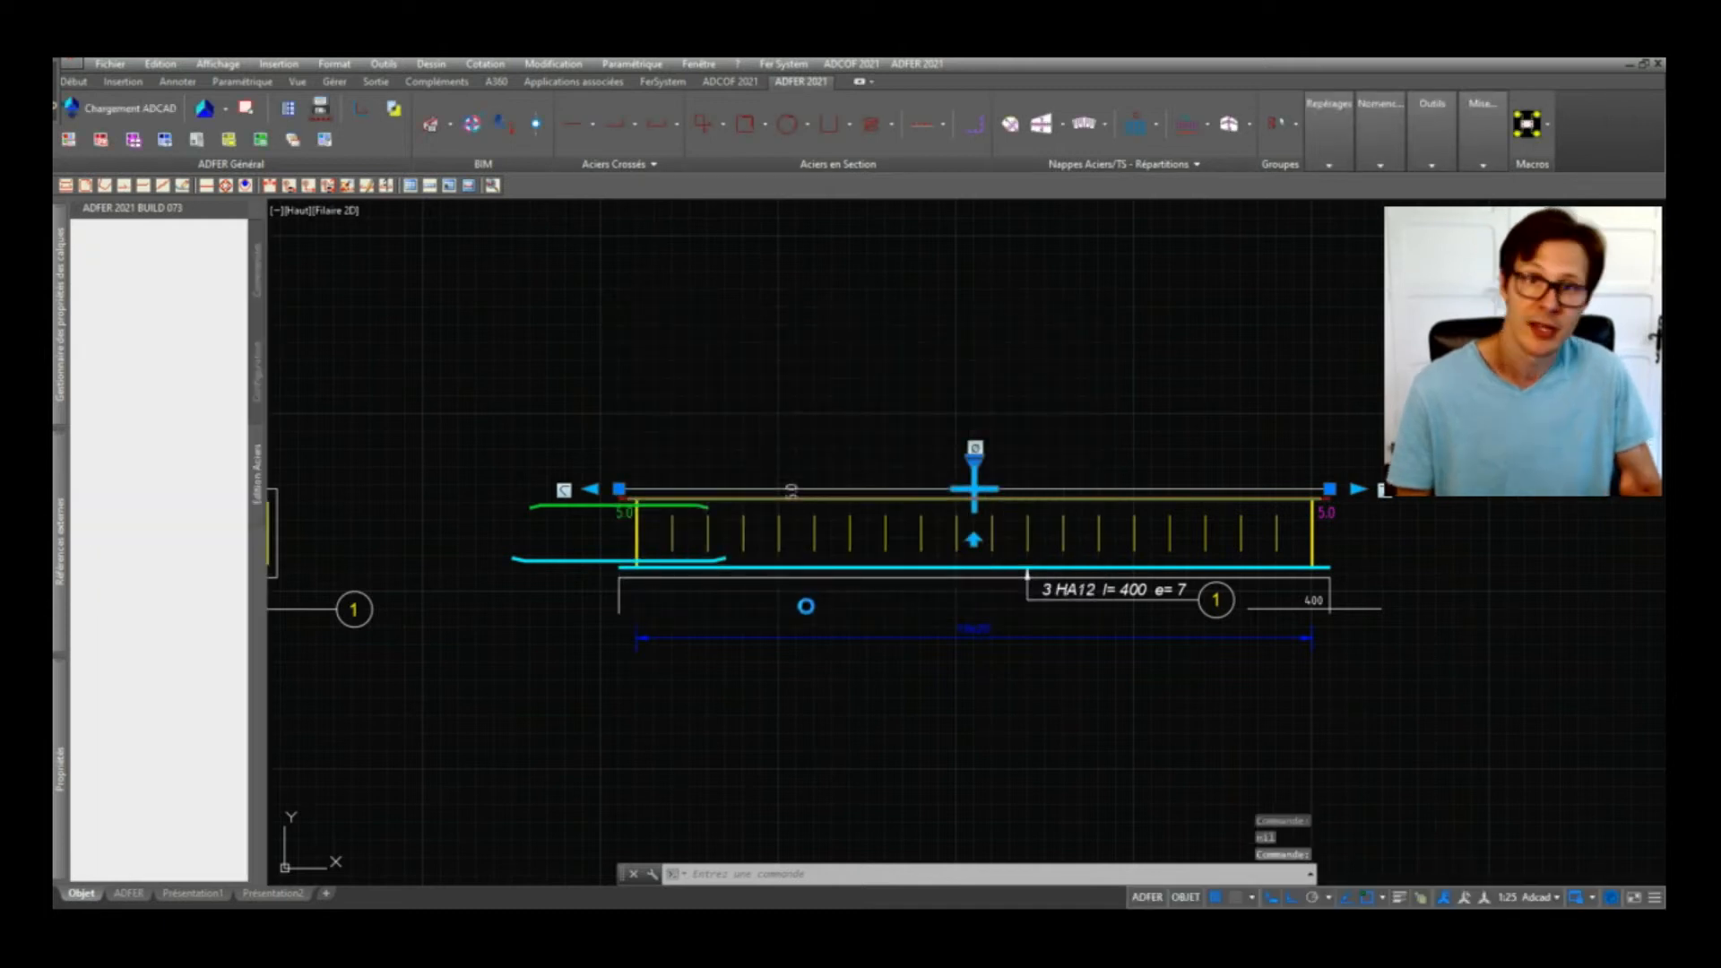
# Step: Extend the right end of the lower HA12 bar past the beam end to a total length of 460 cm
pyautogui.click(1227, 567)
pyautogui.scroll(4, 1330, 551)
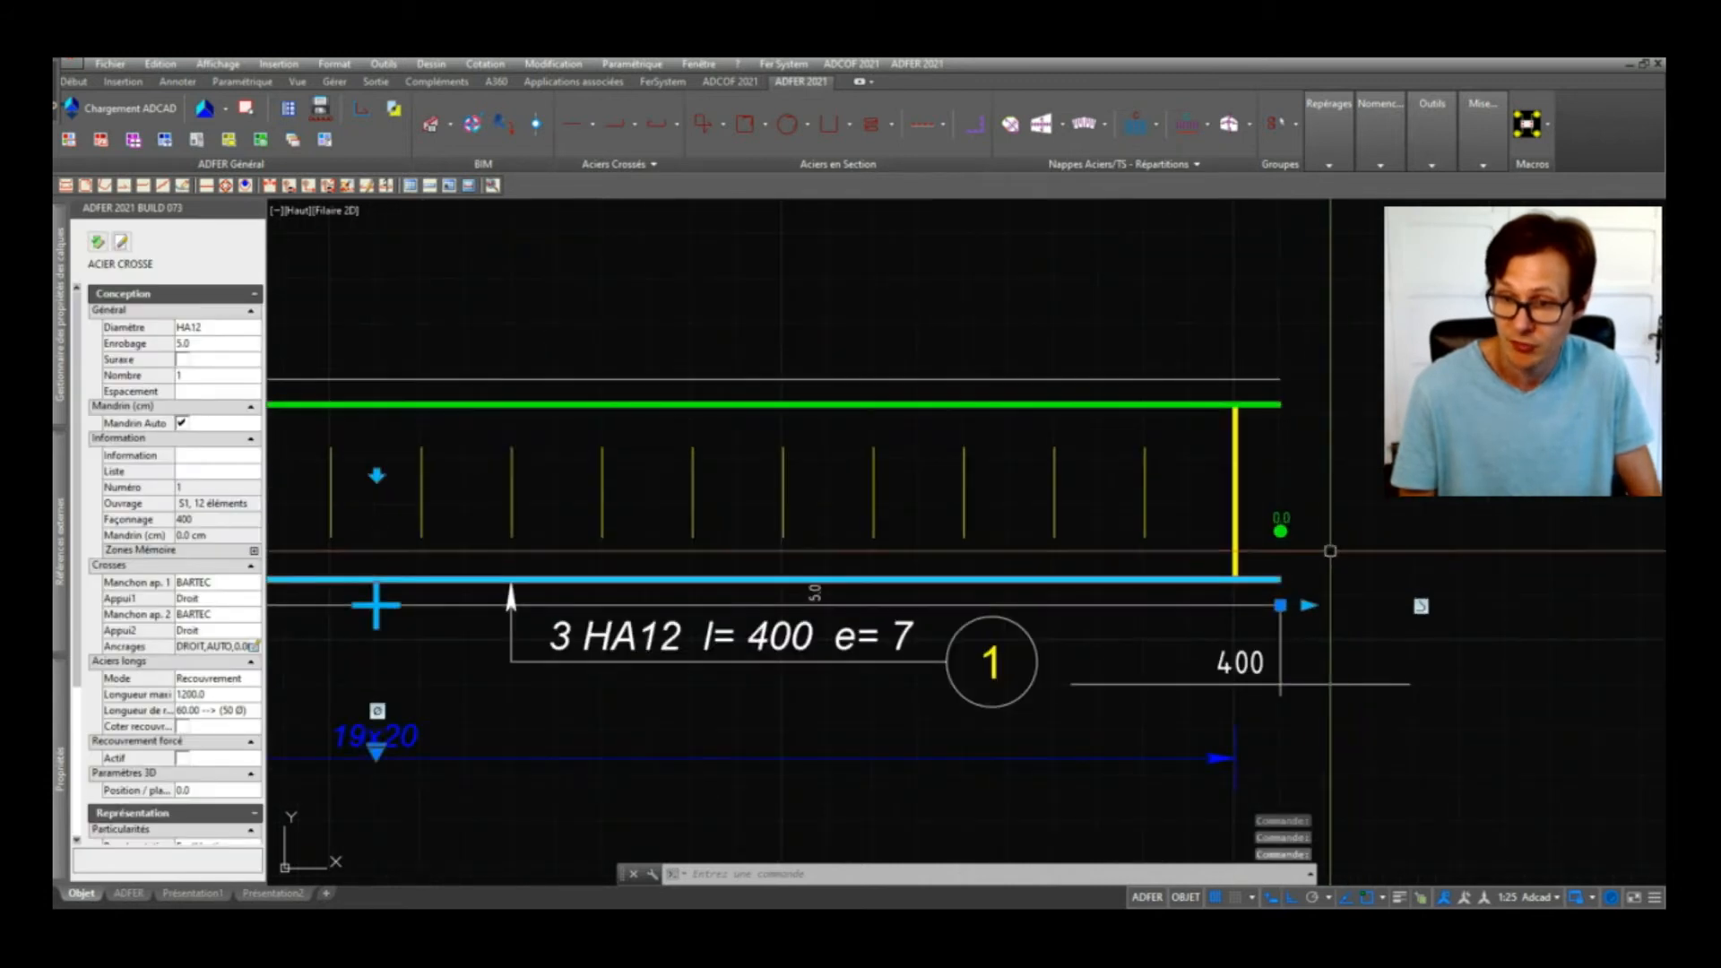
pyautogui.click(1281, 518)
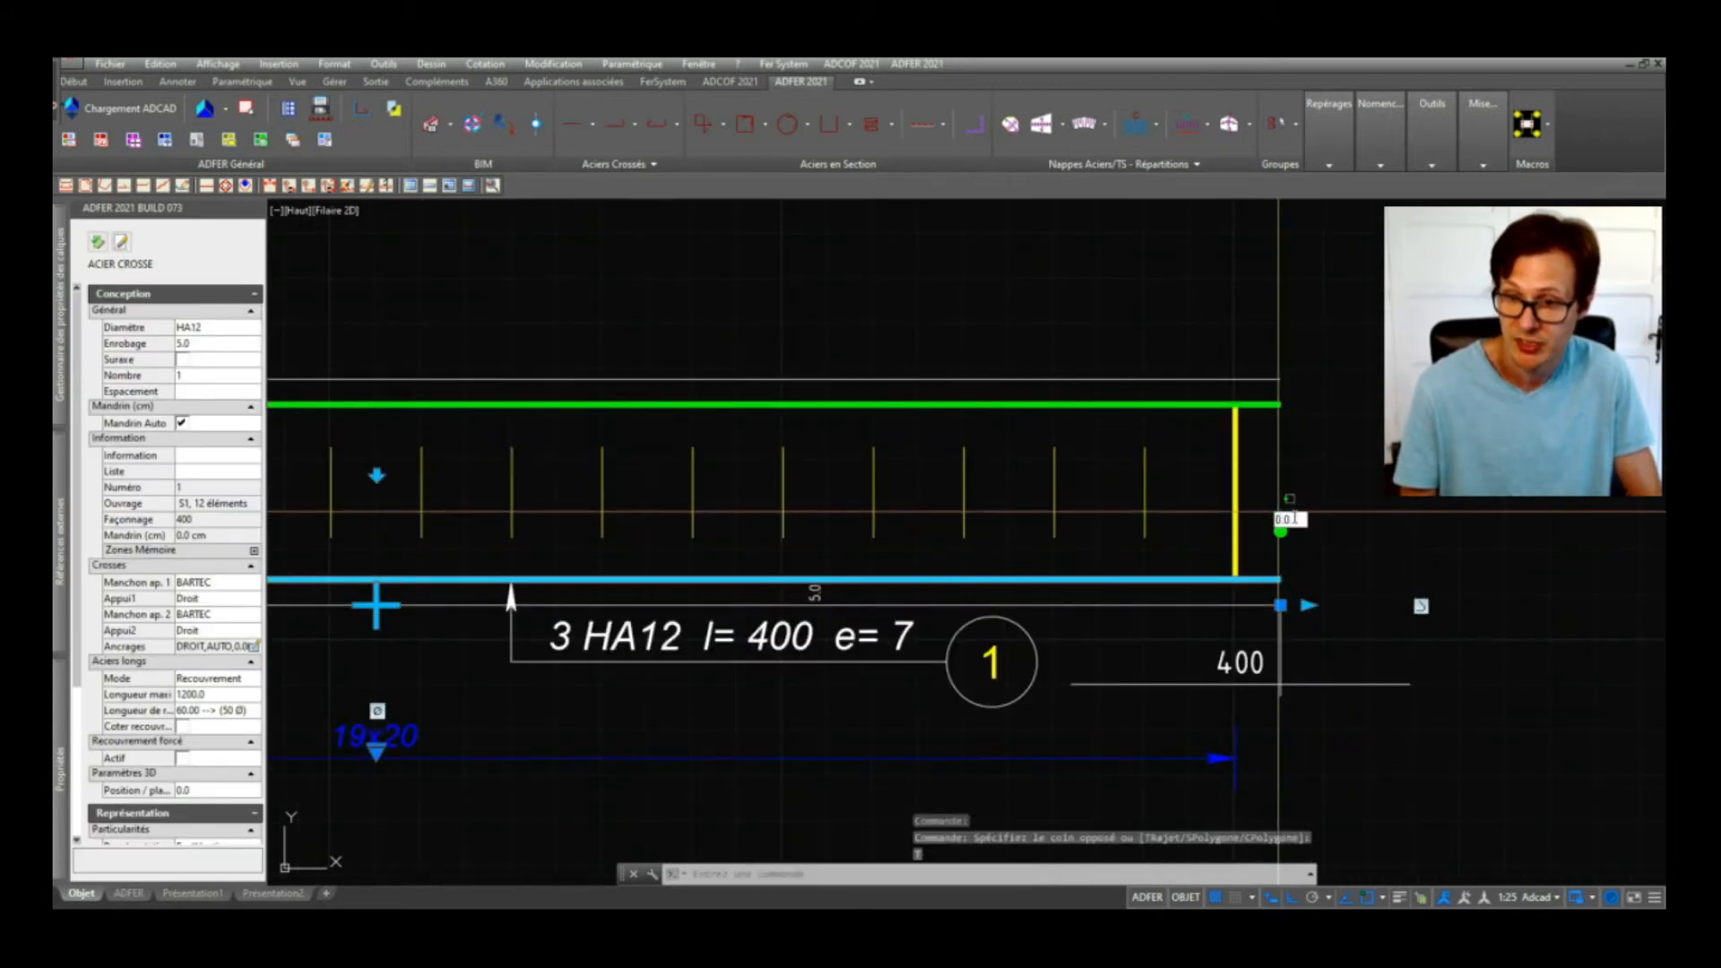
pyautogui.press('Escape')
pyautogui.press('Escape')
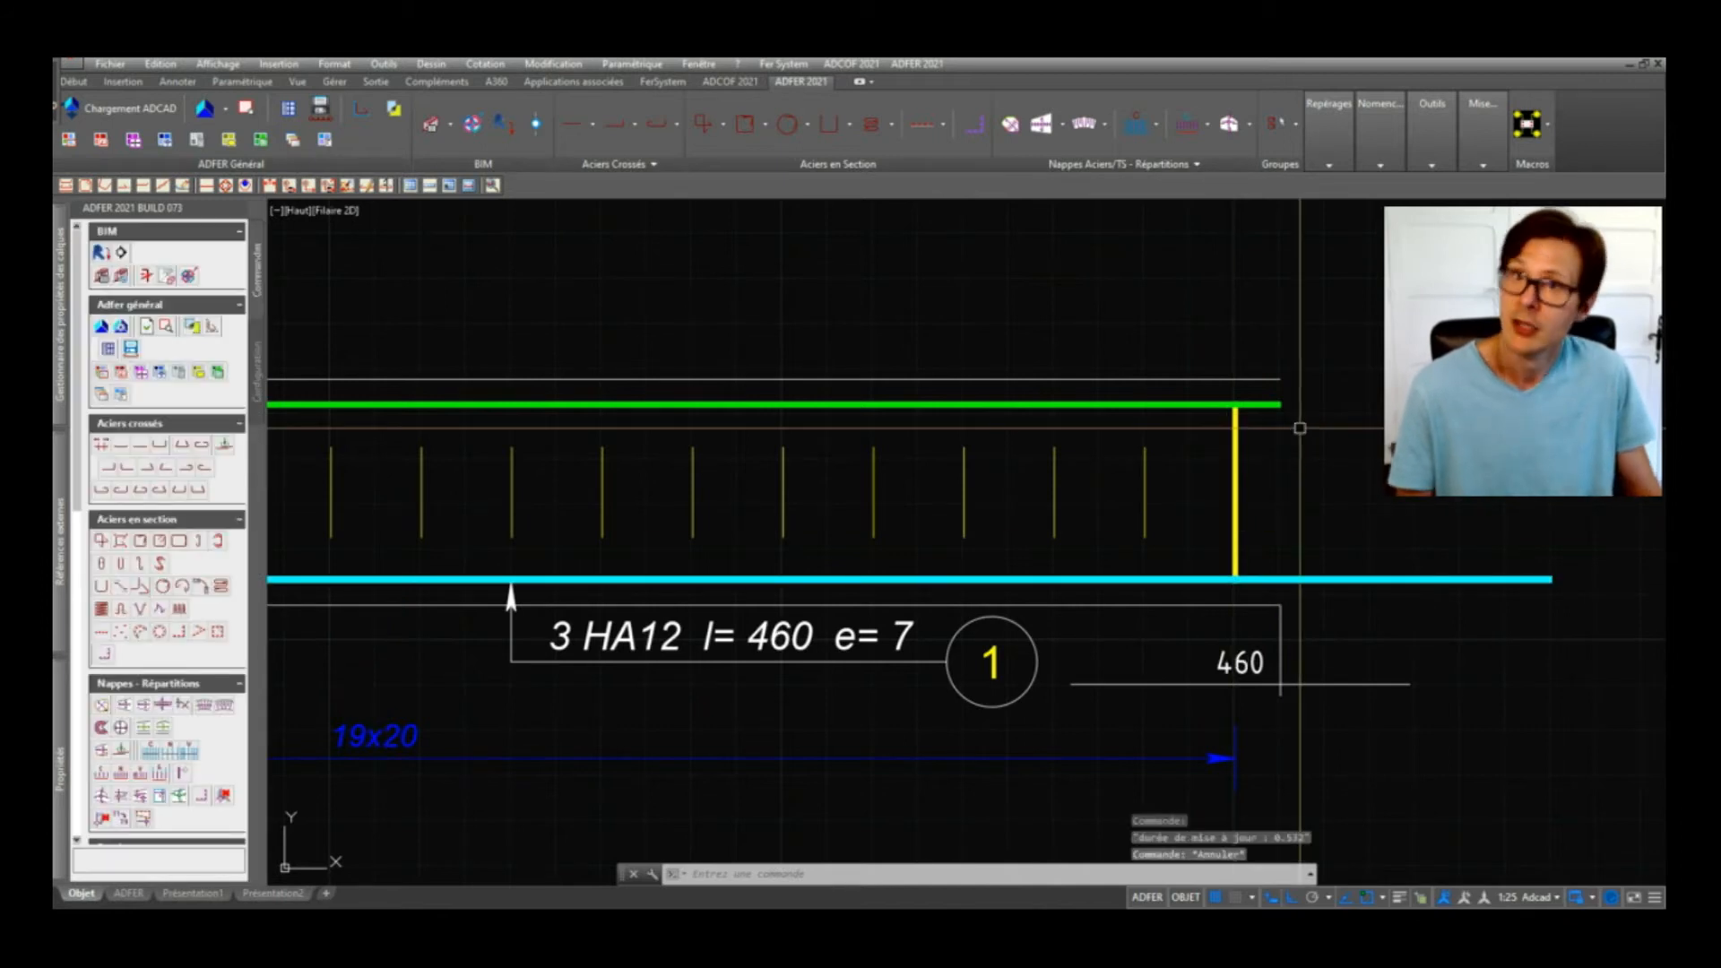
# Step: Extend the right end of the upper HA10 bar past the beam end by changing its end cover
pyautogui.click(1256, 410)
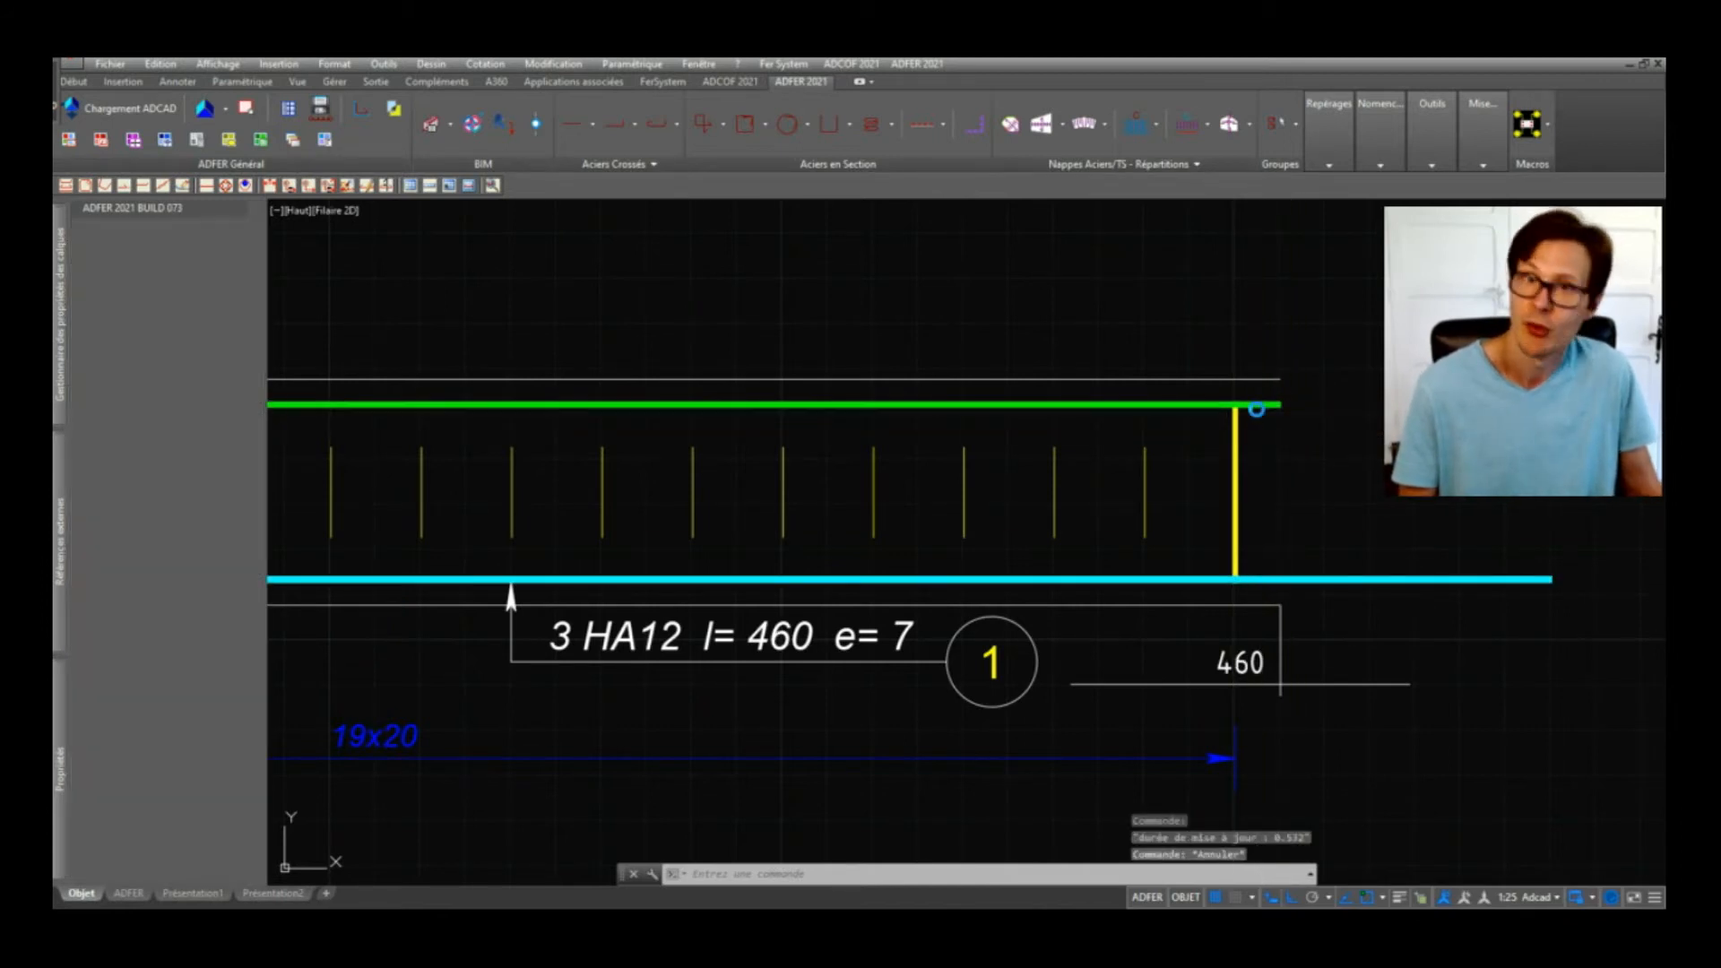
pyautogui.click(1295, 436)
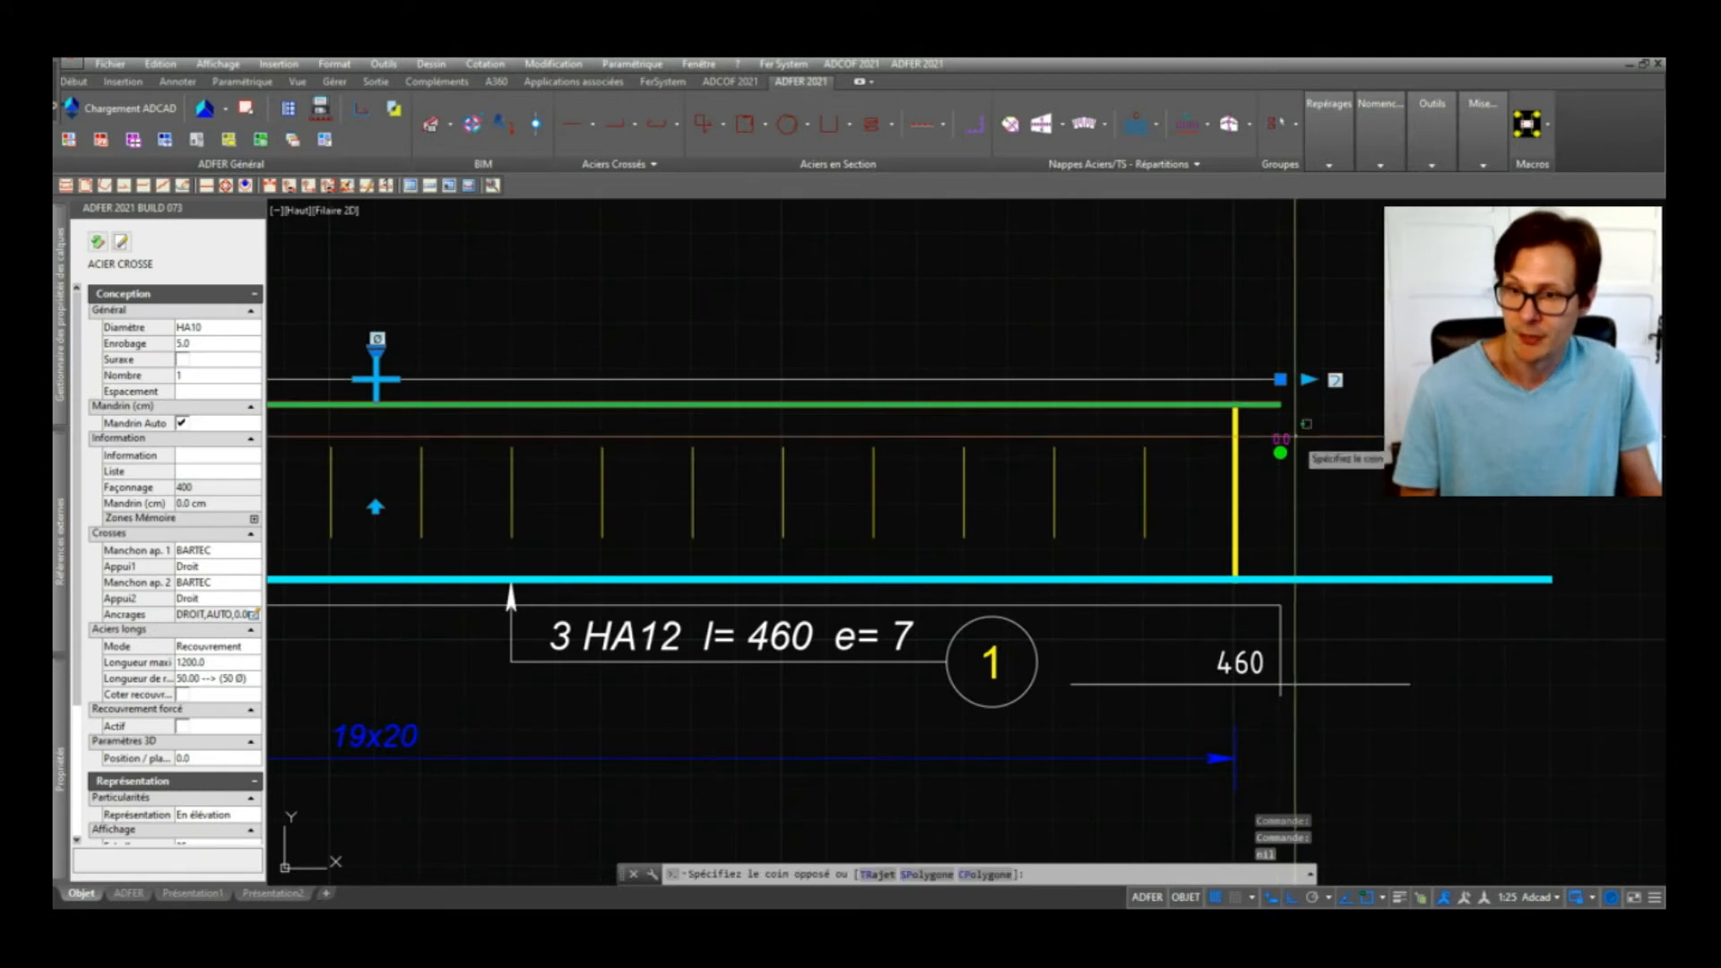
pyautogui.click(1276, 441)
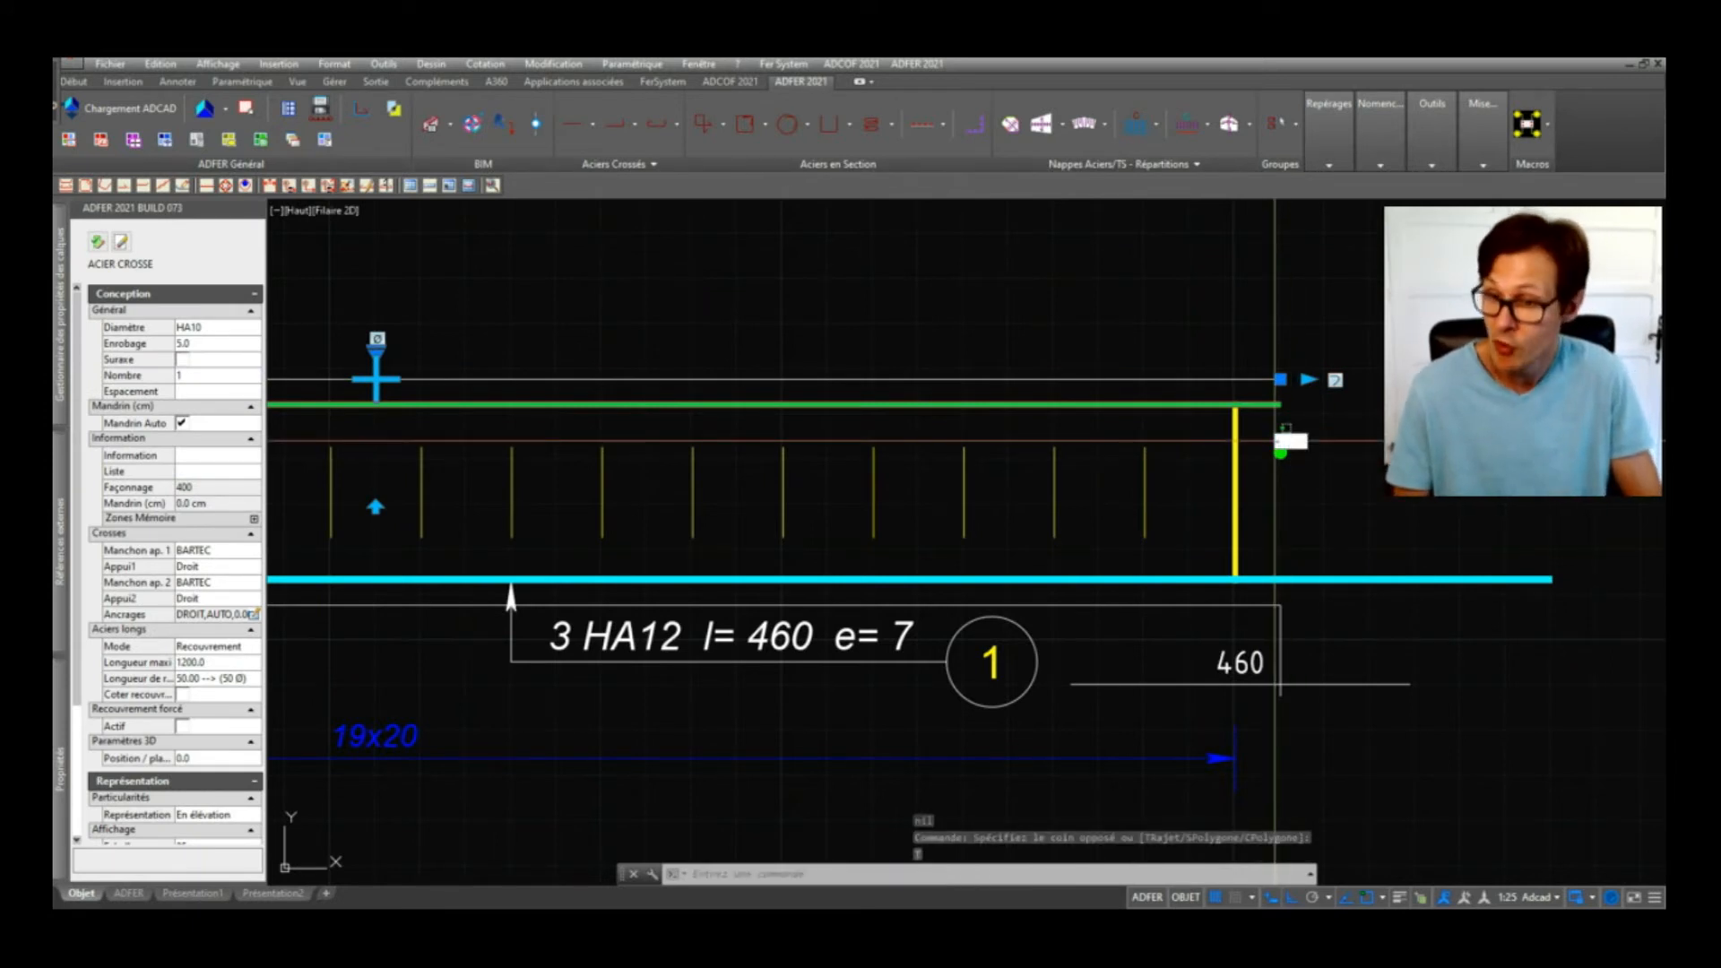
pyautogui.press('Escape')
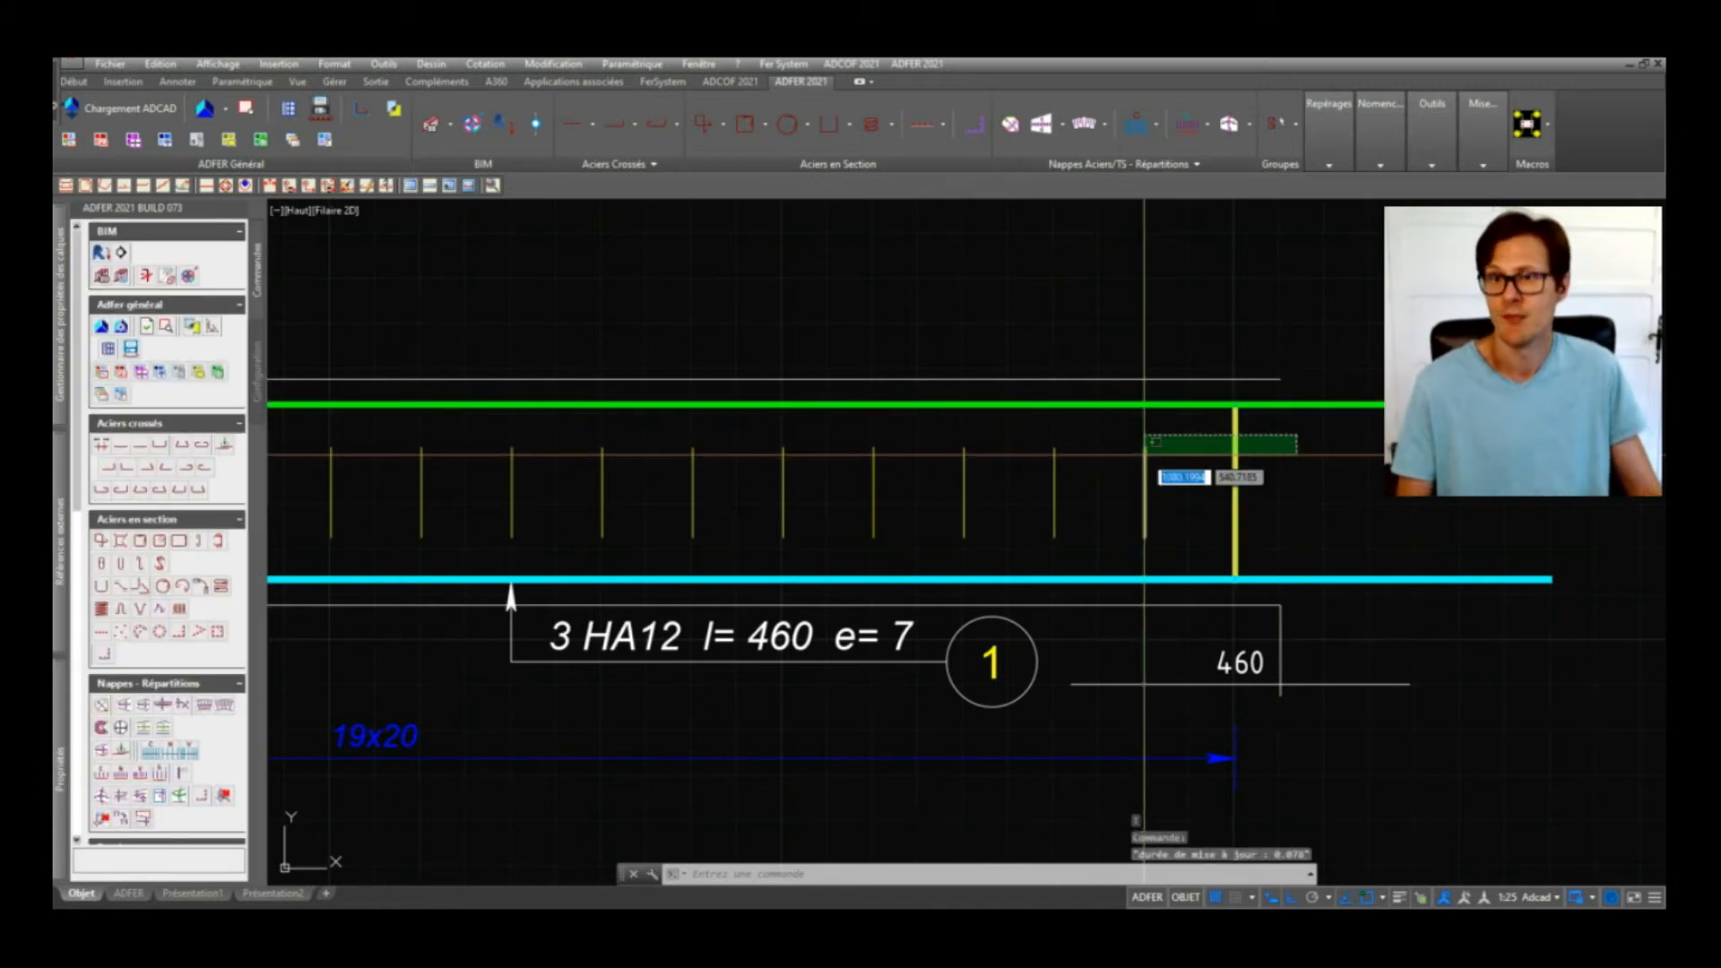
# Step: Turn on the intermediate leader lines (Intermédiaires) for callout 1 in the beam's cross-section
pyautogui.scroll(-4, 1237, 490)
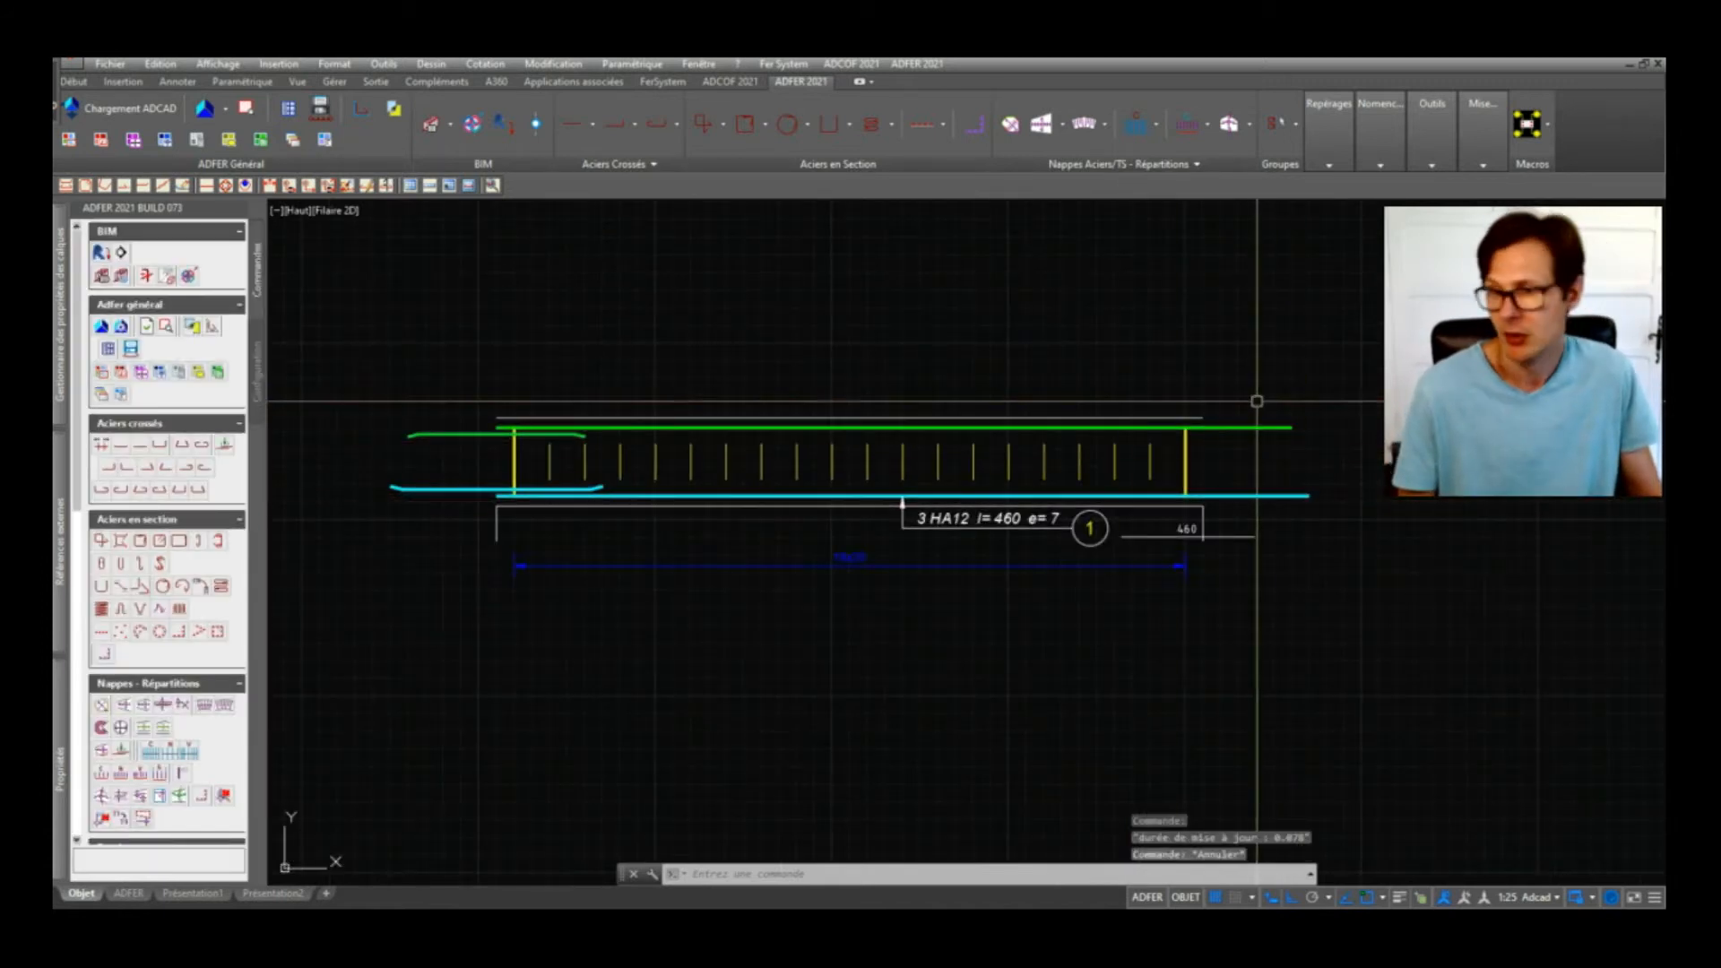
pyautogui.moveTo(835, 516); pyautogui.dragTo(1018, 525, button='middle')
pyautogui.press('Escape')
pyautogui.scroll(-2, 1018, 525)
pyautogui.press('Escape')
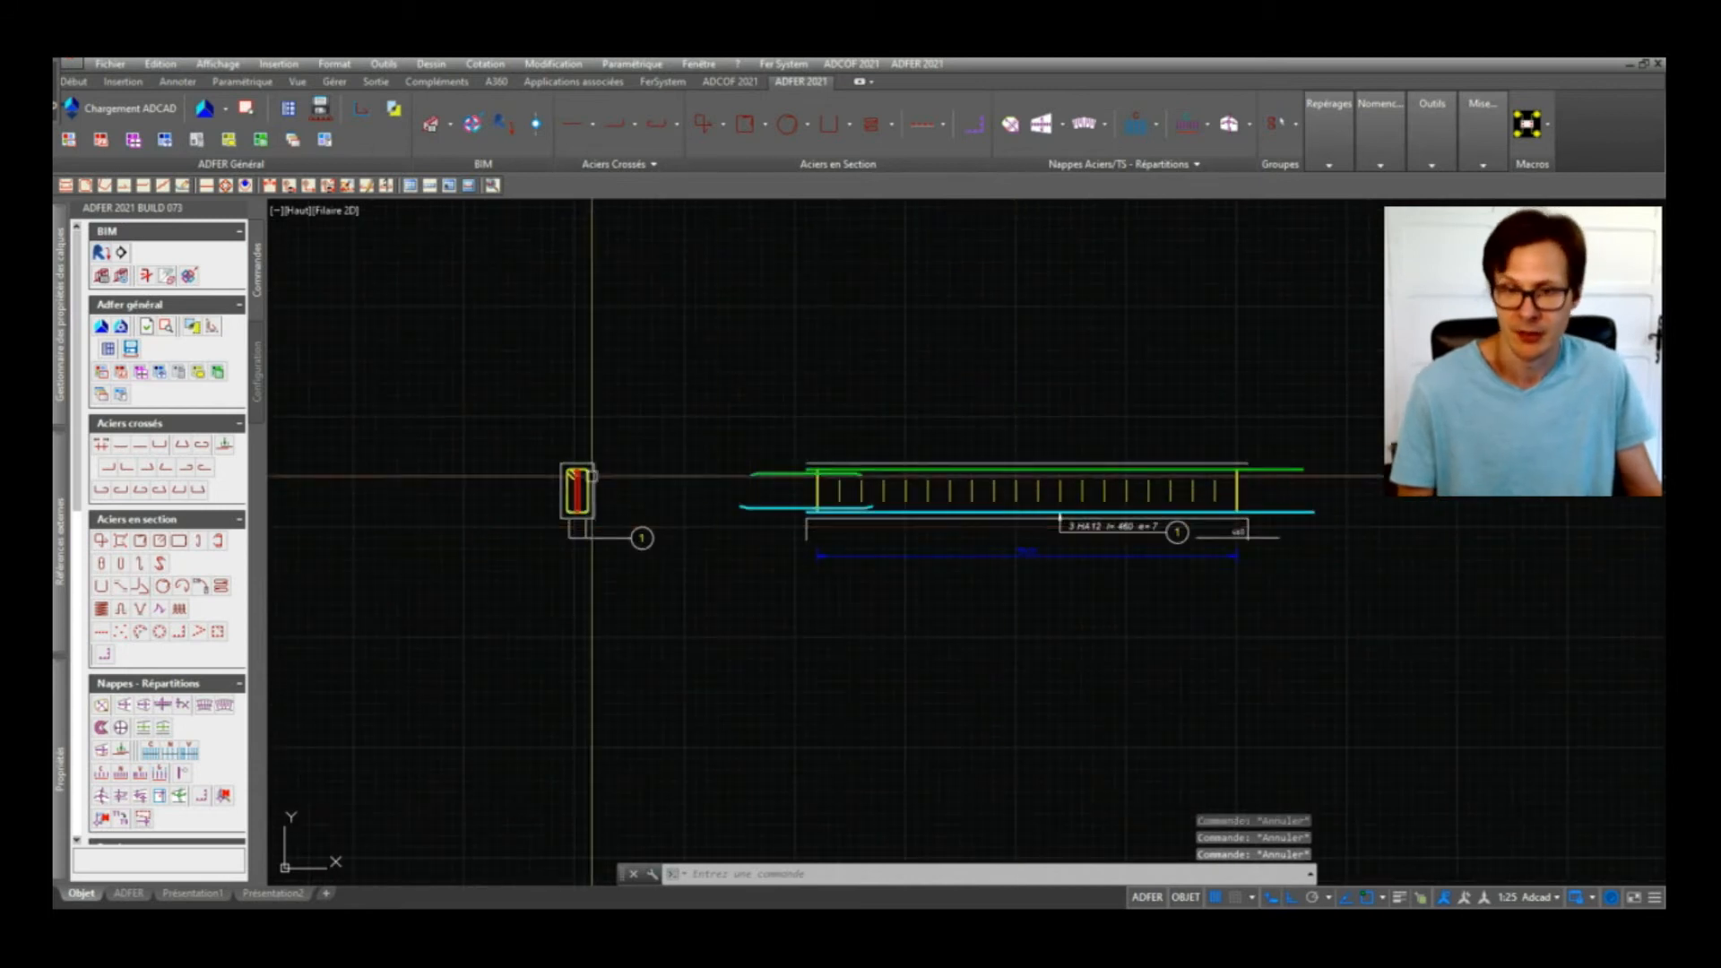
pyautogui.scroll(2, 594, 468)
pyautogui.moveTo(1225, 584); pyautogui.dragTo(897, 649, button='middle')
pyautogui.scroll(-2, 1219, 491)
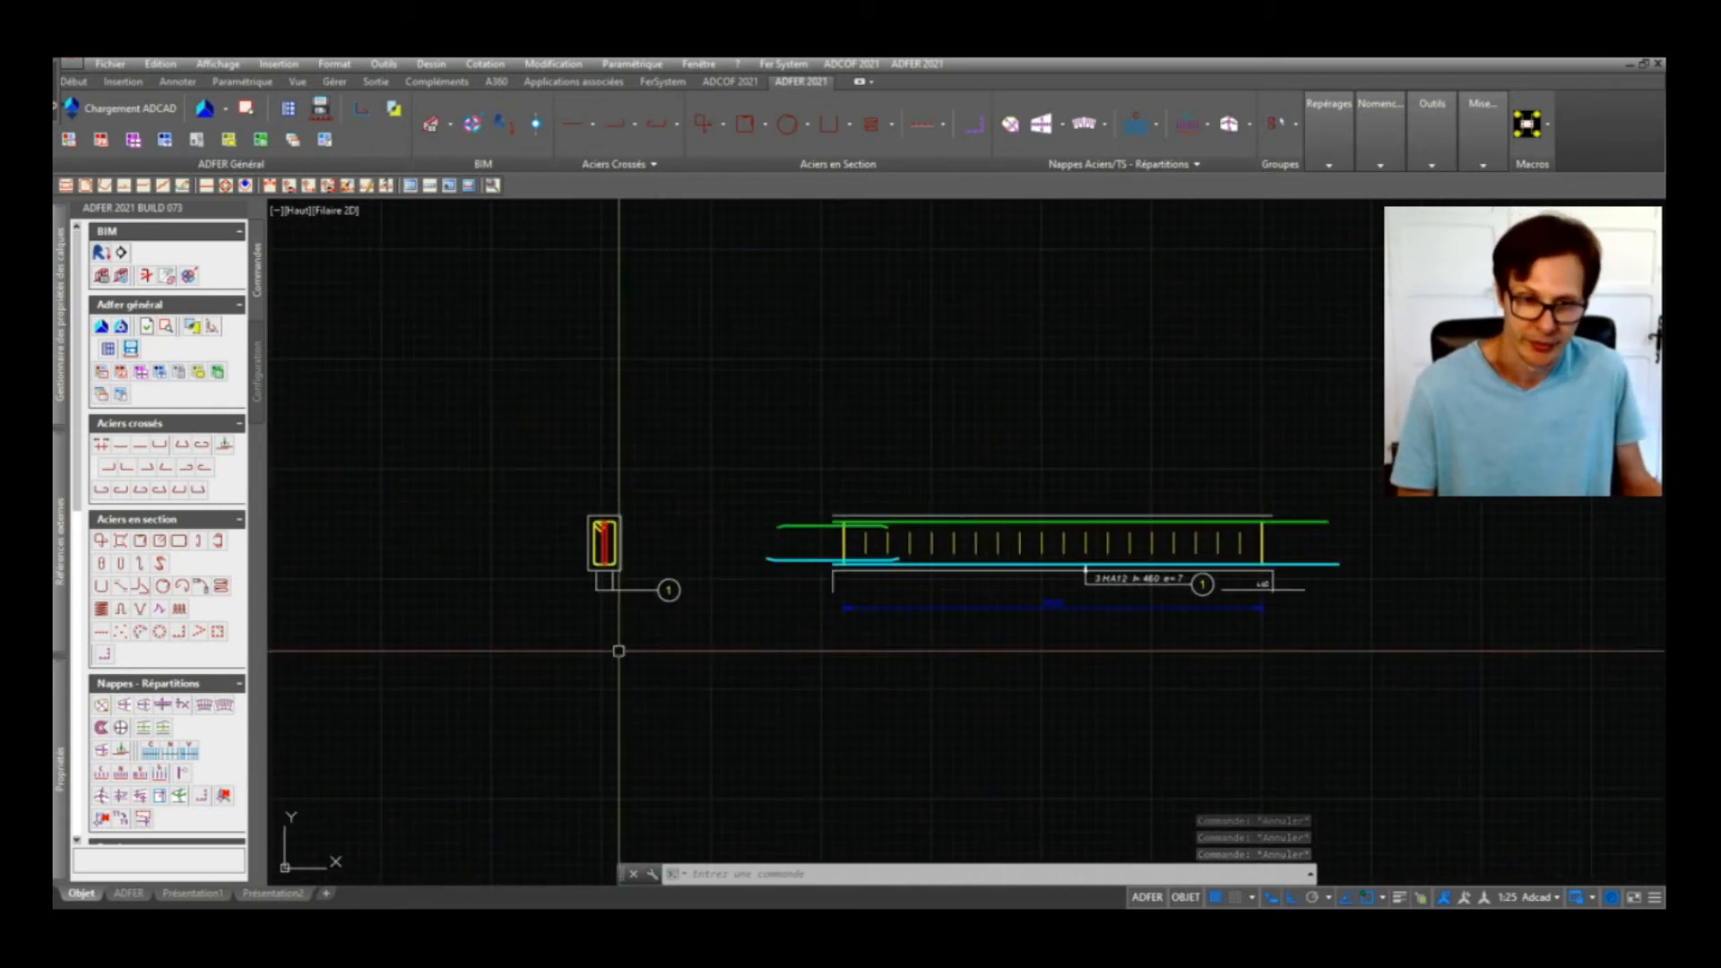
pyautogui.scroll(3, 619, 592)
pyautogui.click(613, 579)
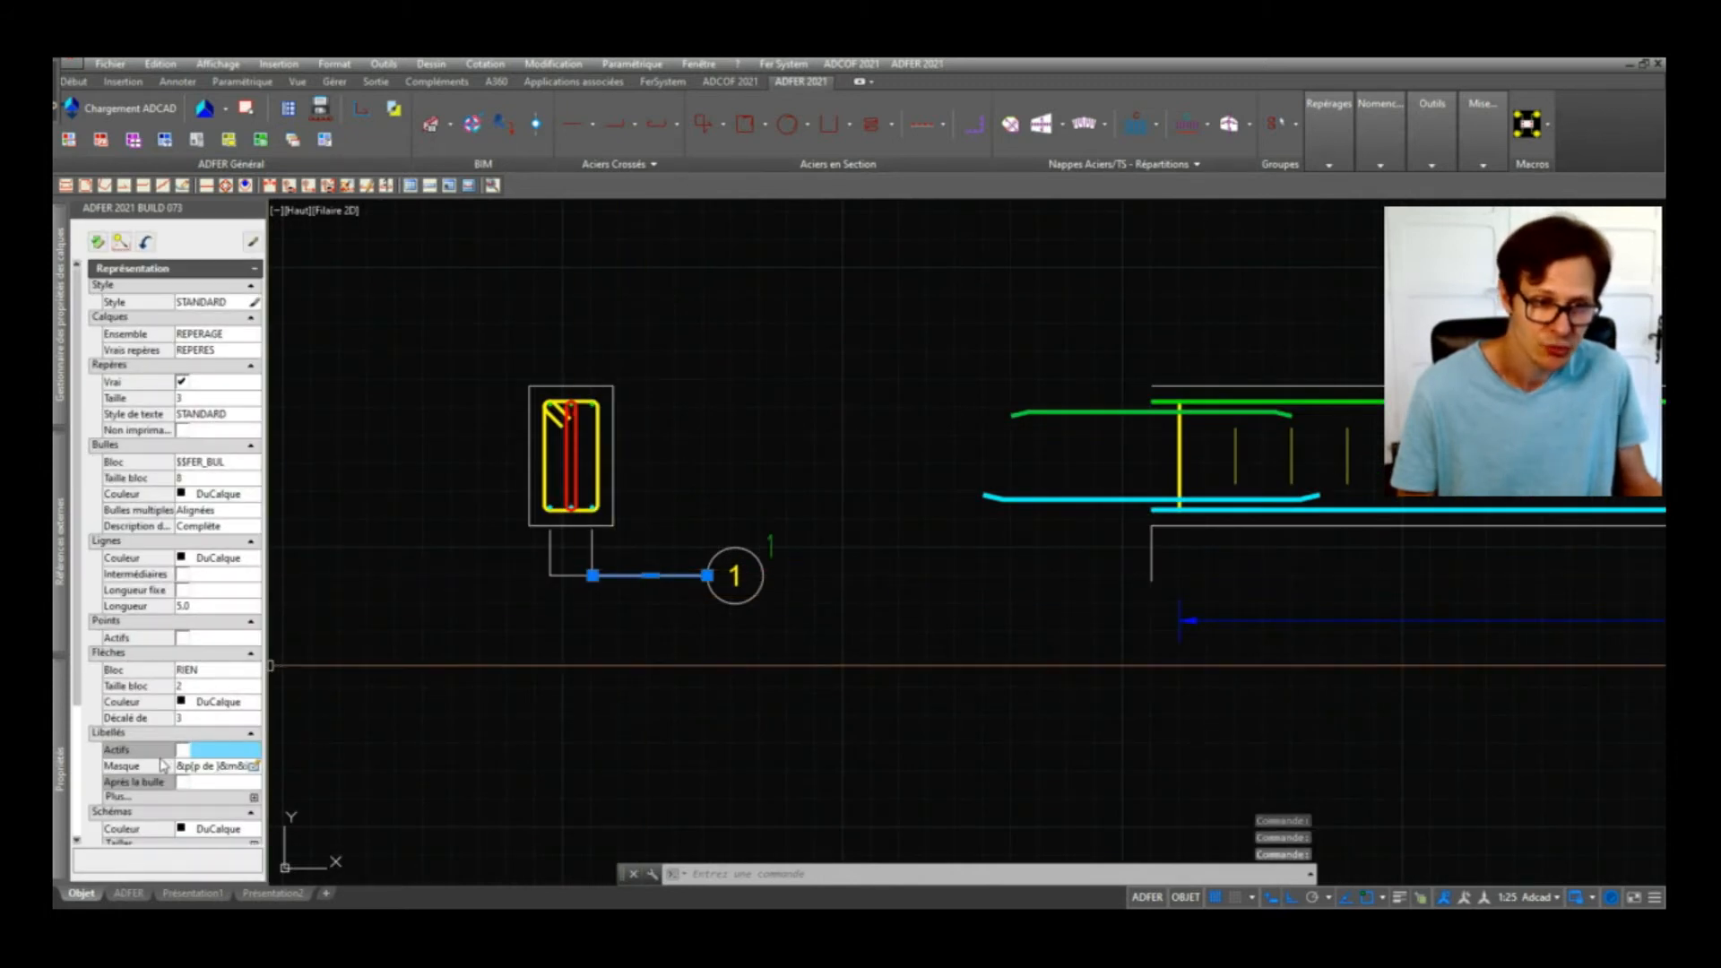
pyautogui.scroll(-3, 164, 763)
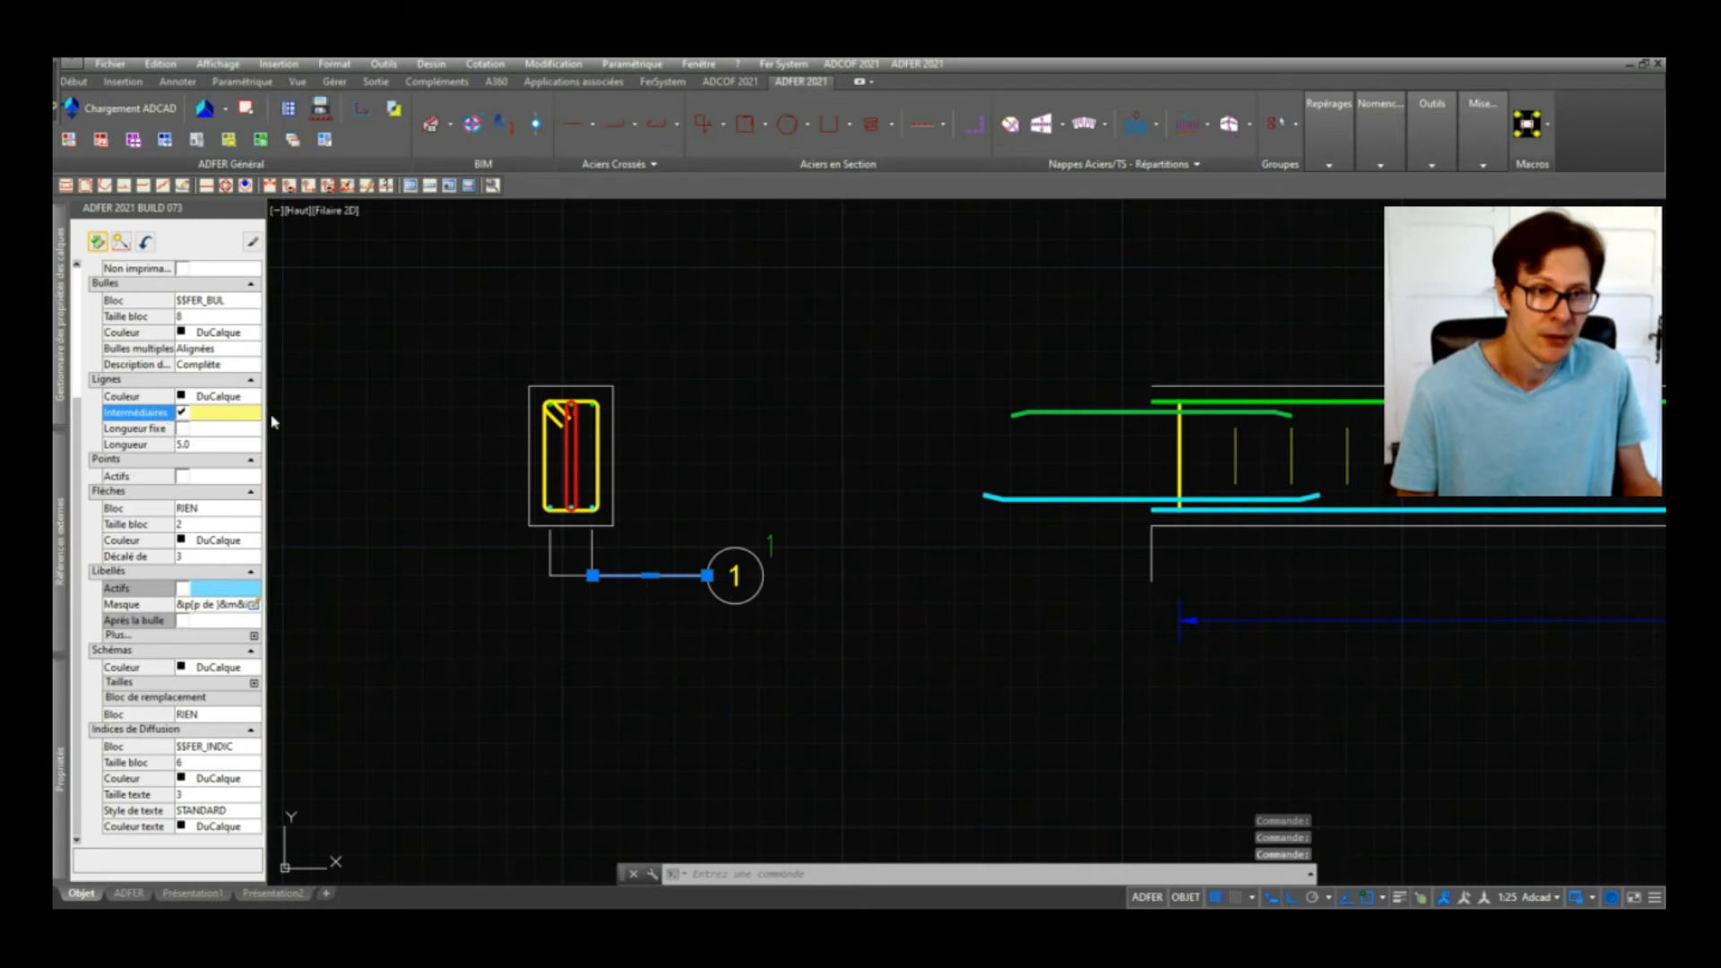
pyautogui.press('Escape')
pyautogui.scroll(4, 569, 538)
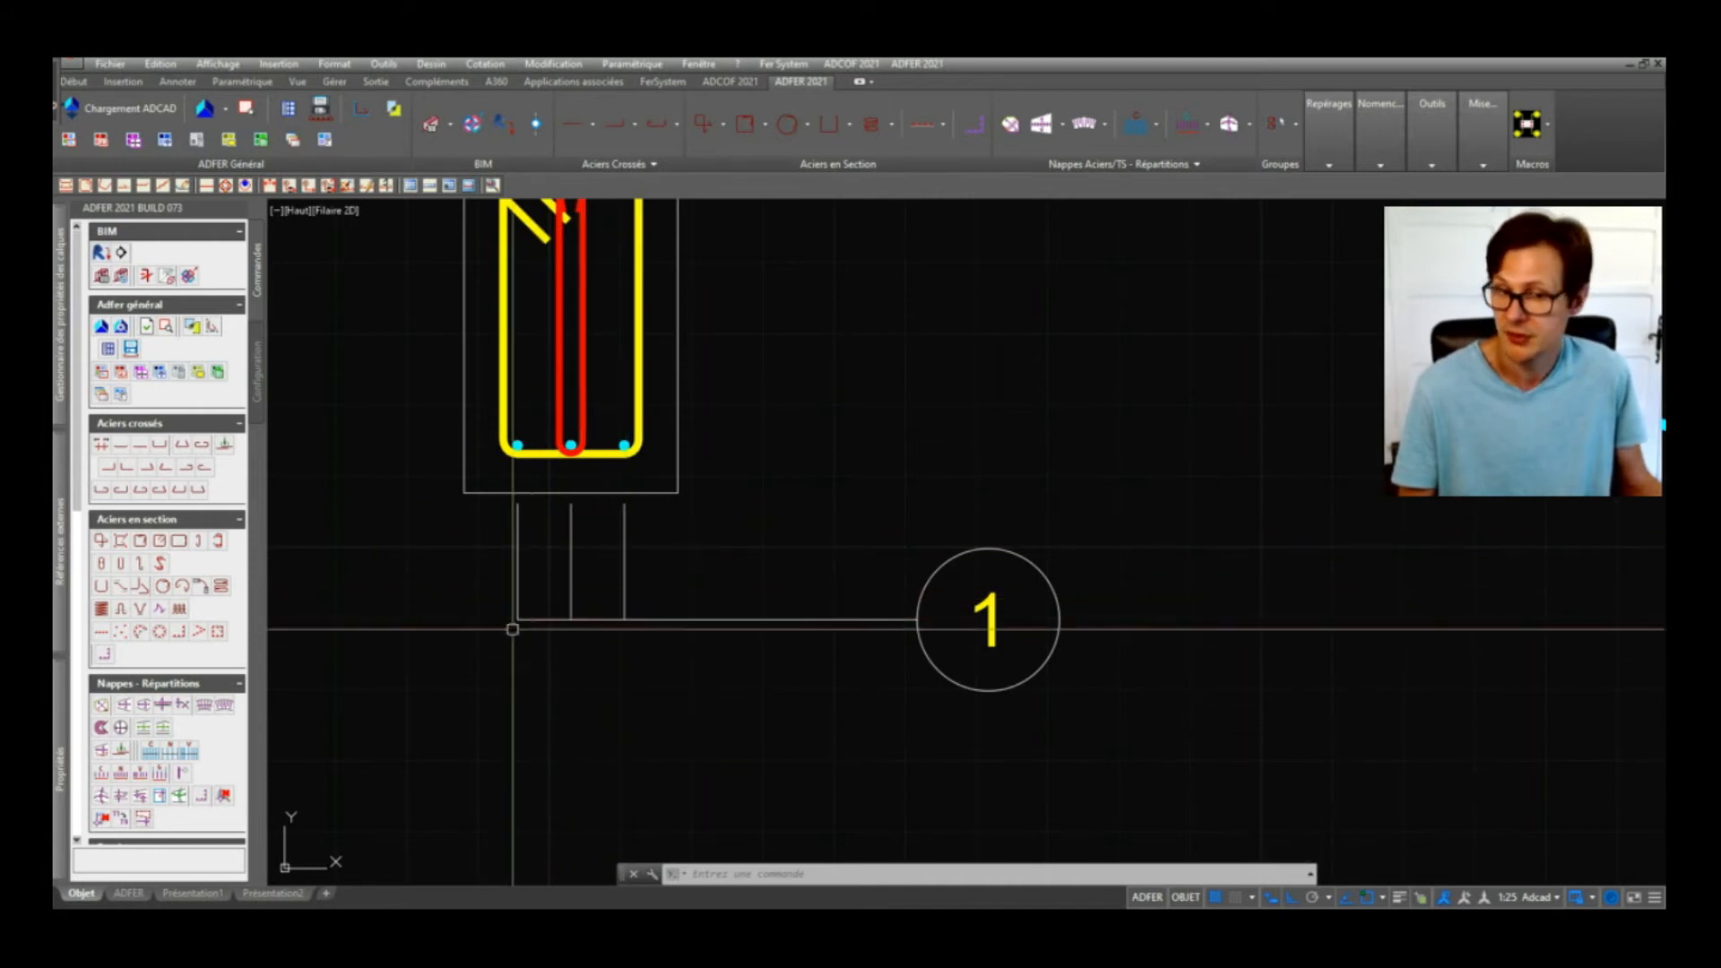
# Step: Examine the representation settings of the middle leader line of callout 1 under the cross-section
pyautogui.scroll(-4, 512, 630)
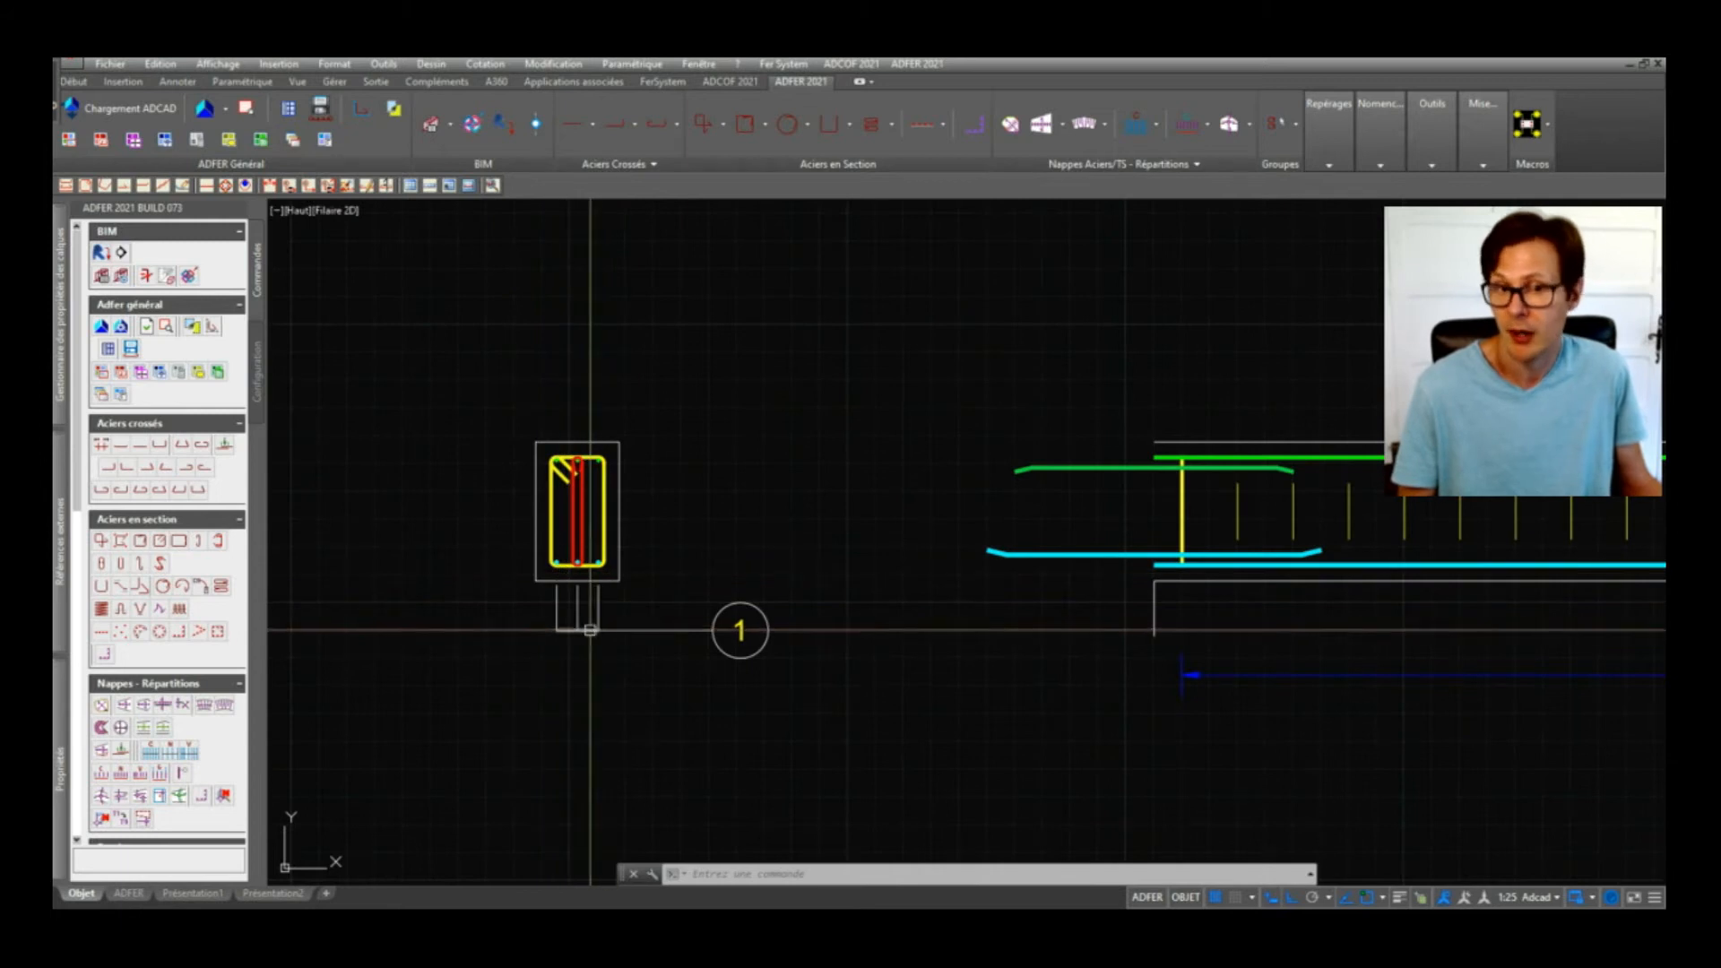
pyautogui.scroll(4, 587, 626)
pyautogui.click(577, 571)
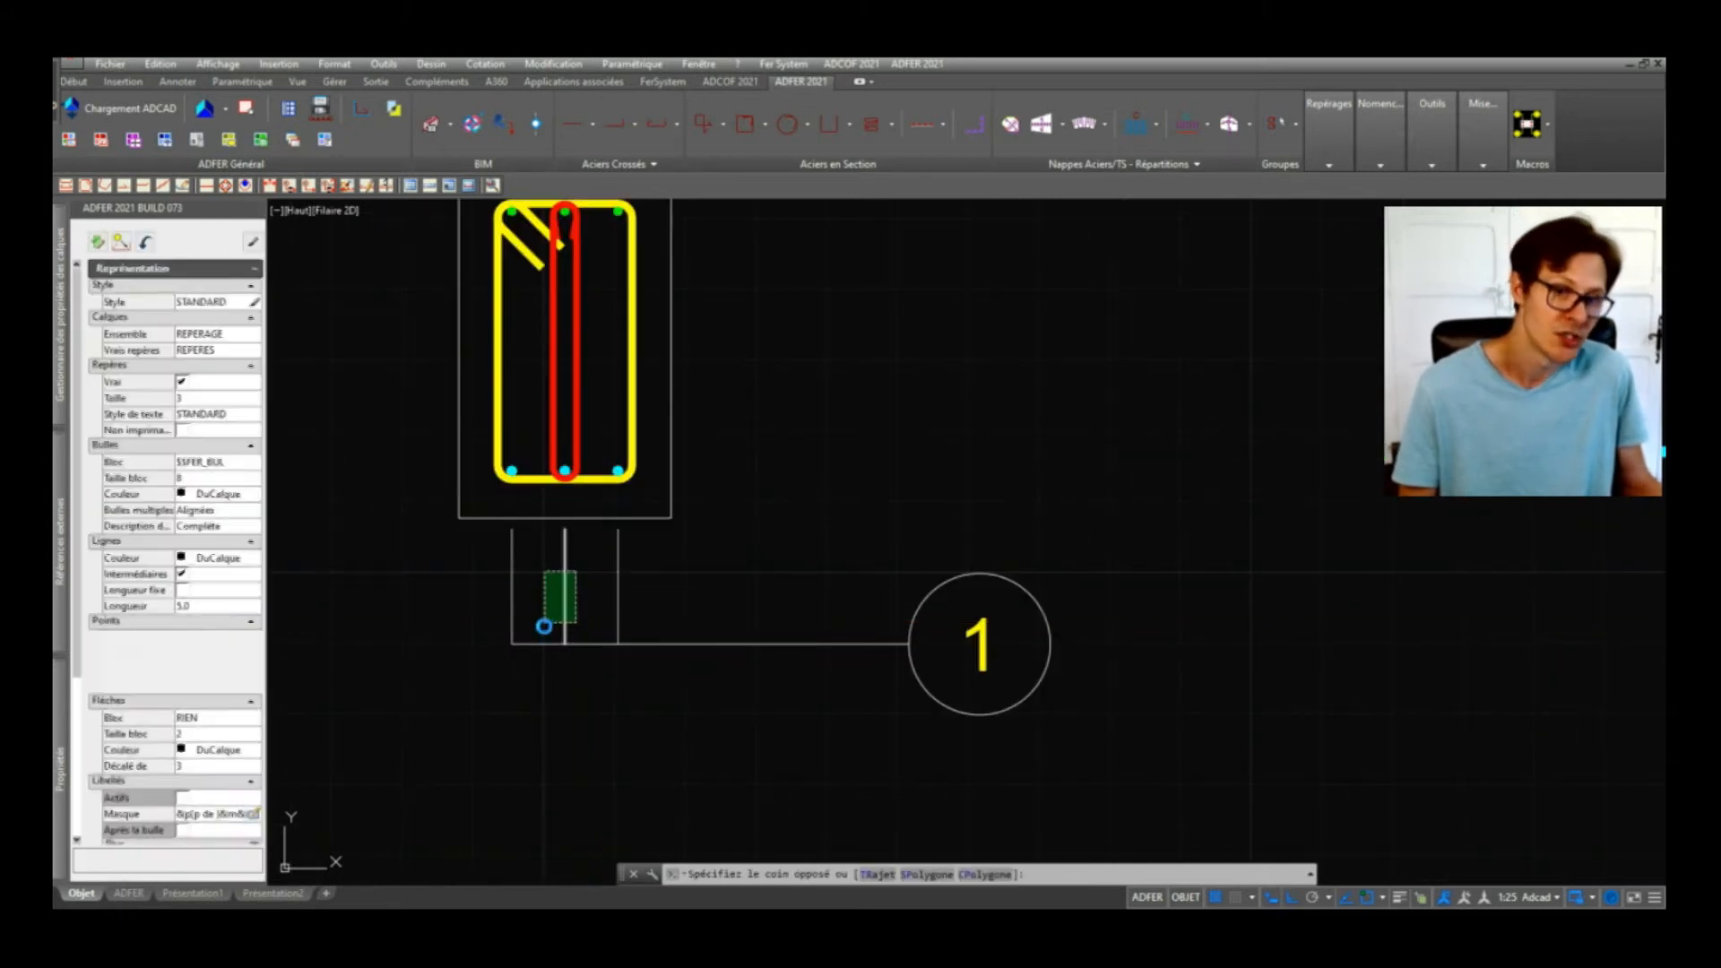
pyautogui.click(545, 625)
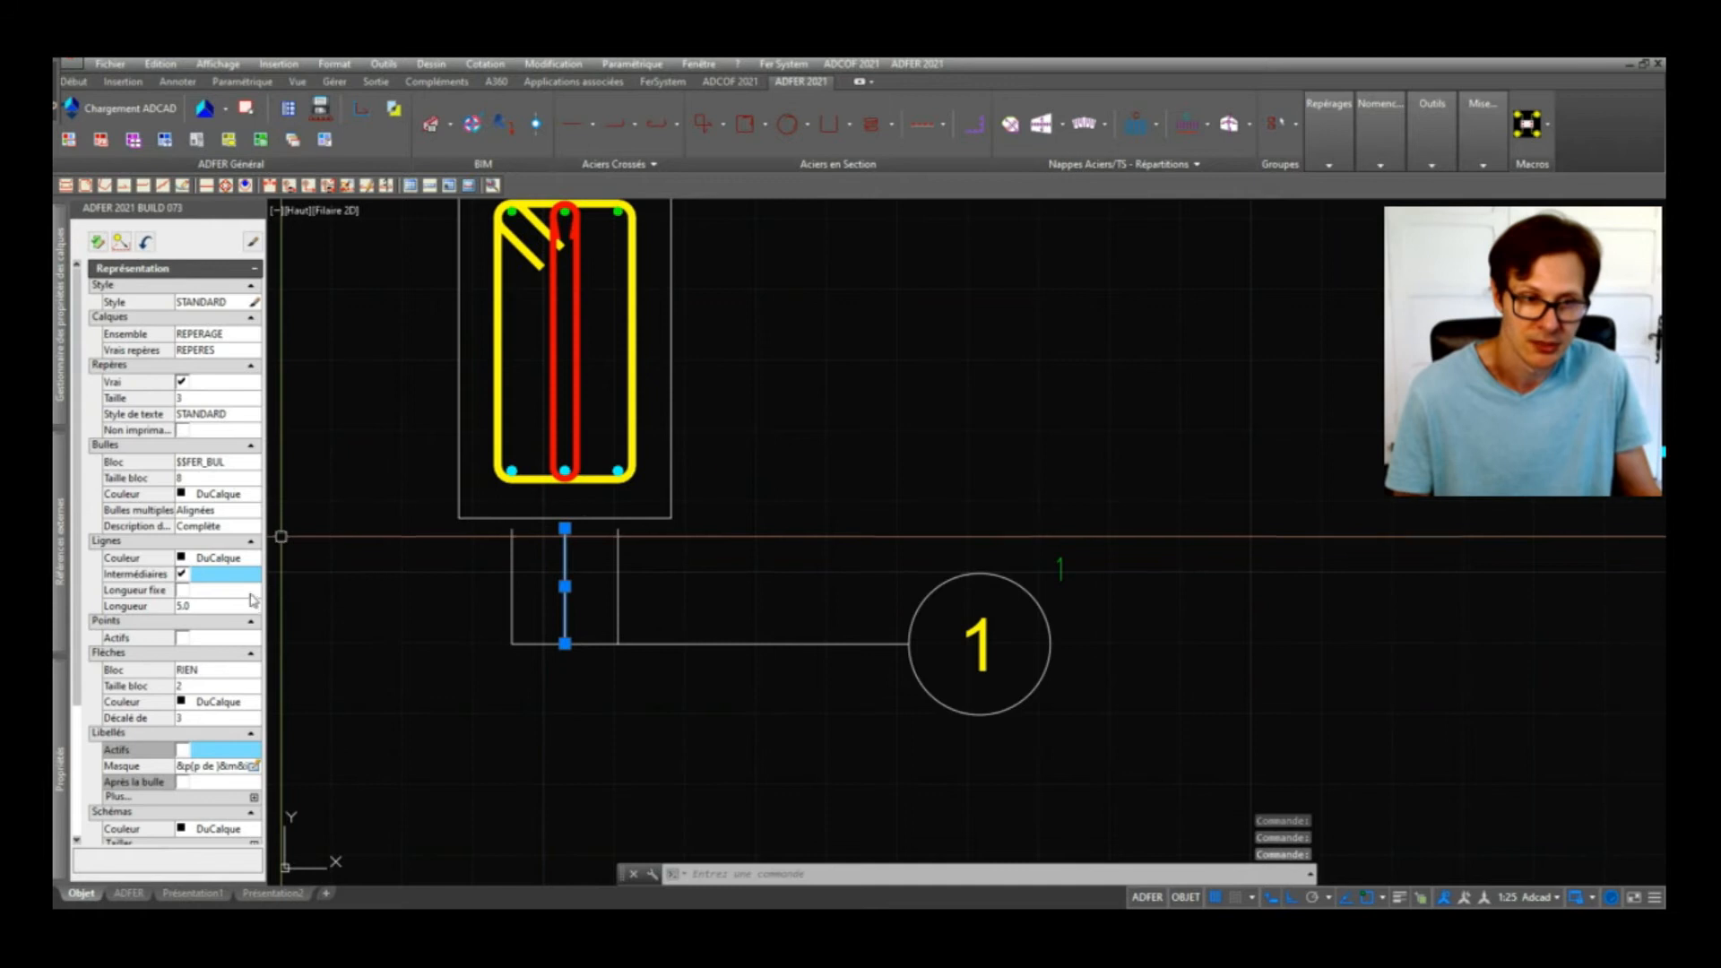
pyautogui.press('Escape')
pyautogui.scroll(-4, 597, 680)
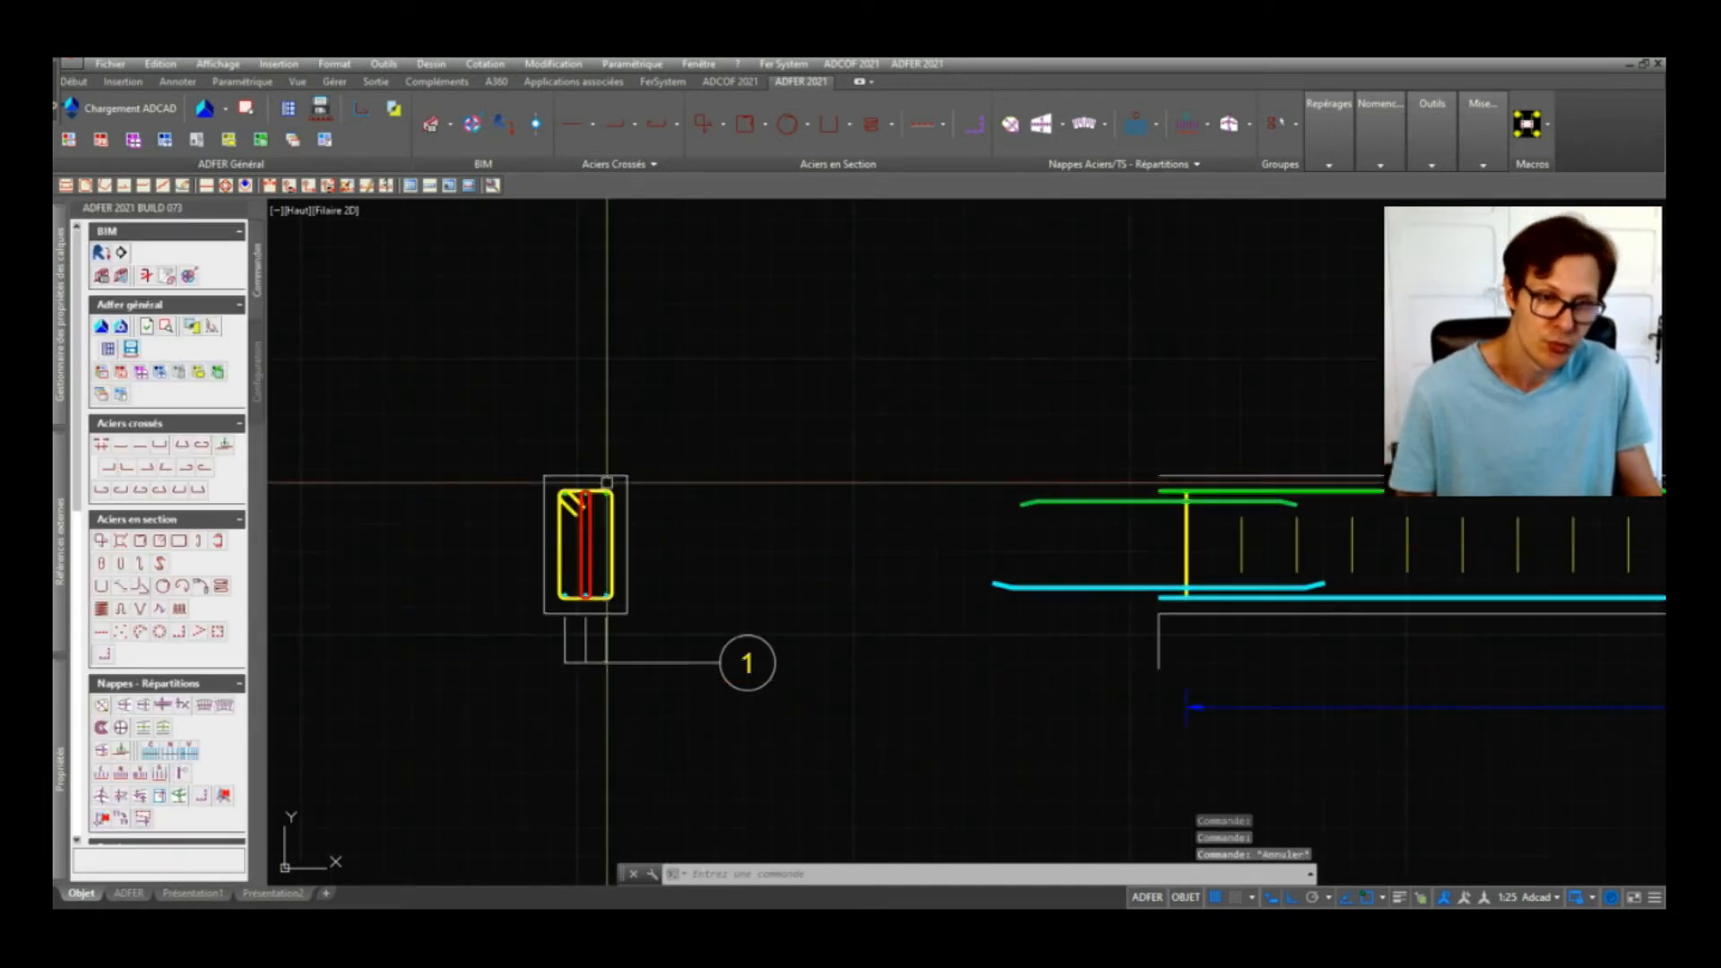
# Step: Tag the upper green bar in the beam elevation with a simple labelled callout above it, using bar number 2
pyautogui.scroll(2, 608, 483)
pyautogui.scroll(-4, 445, 650)
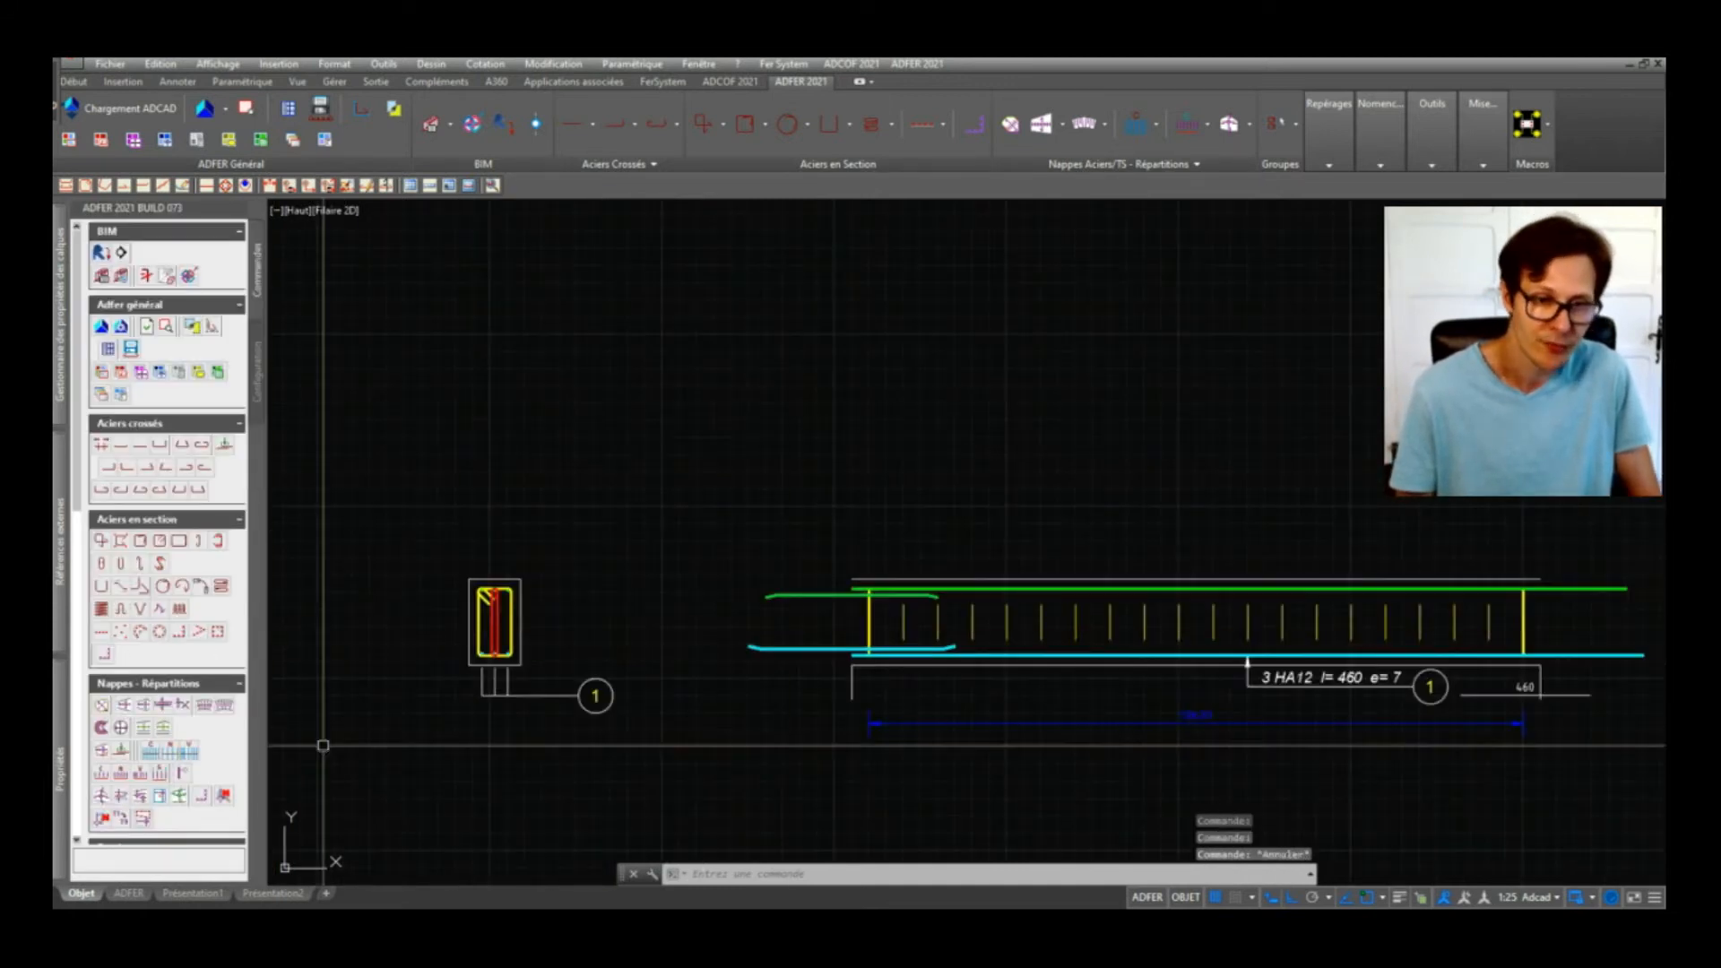
pyautogui.scroll(-3, 136, 692)
pyautogui.click(102, 547)
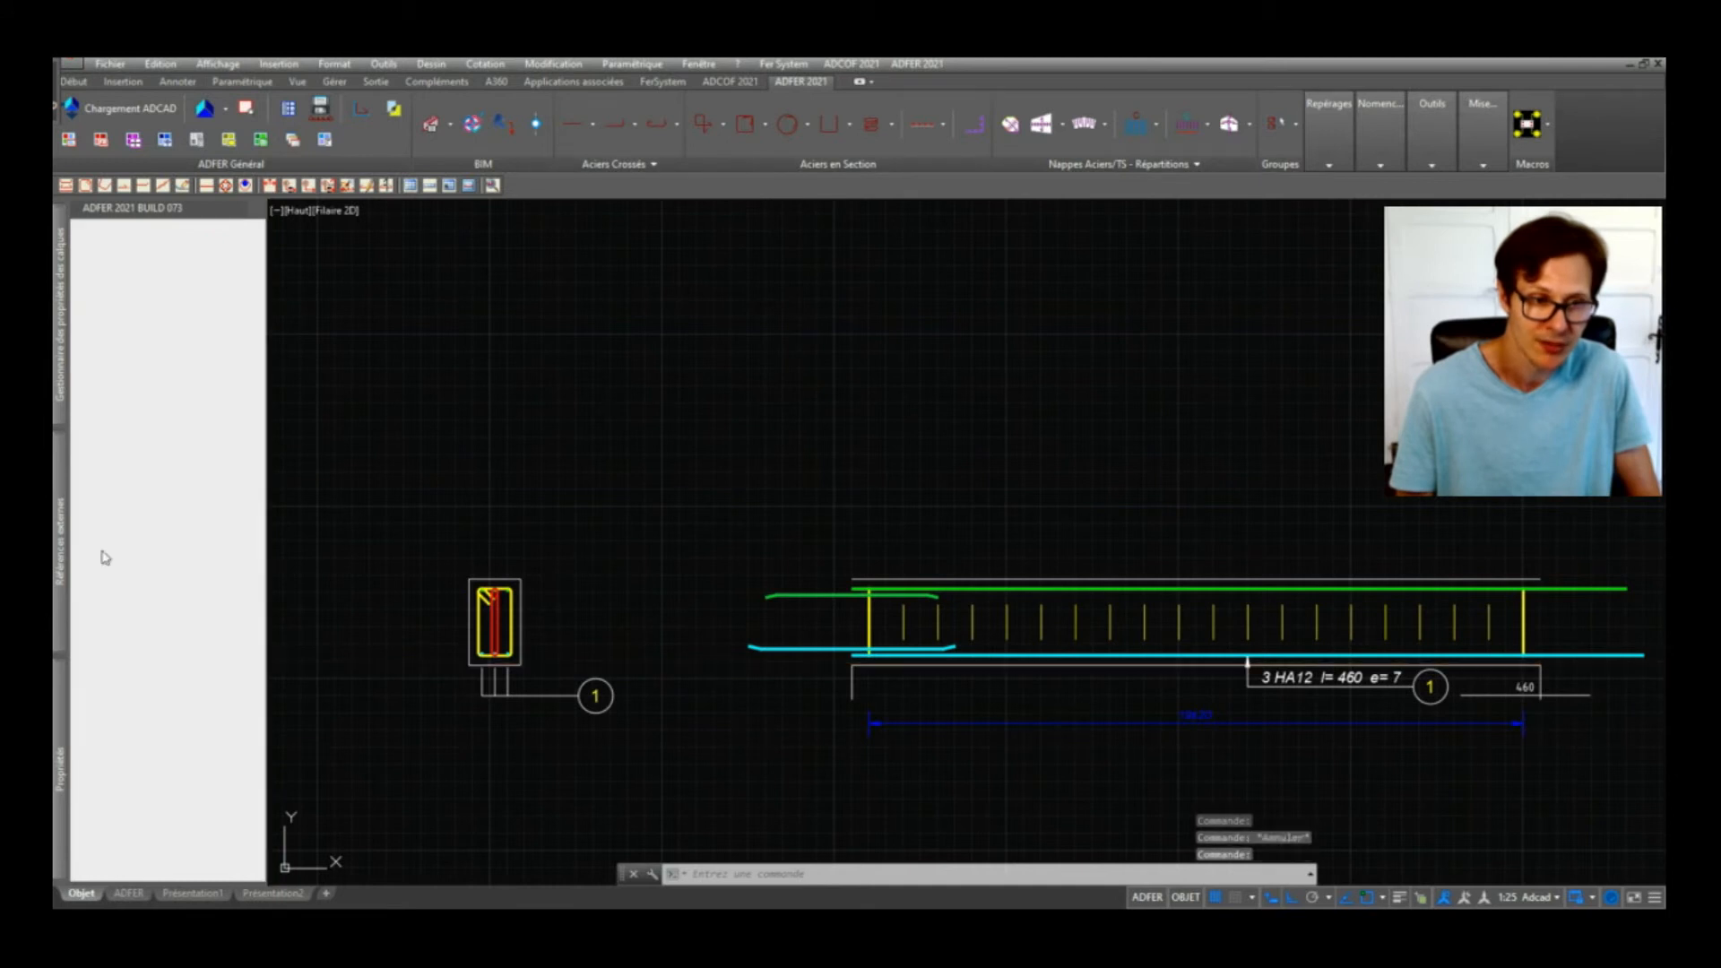
pyautogui.click(1237, 592)
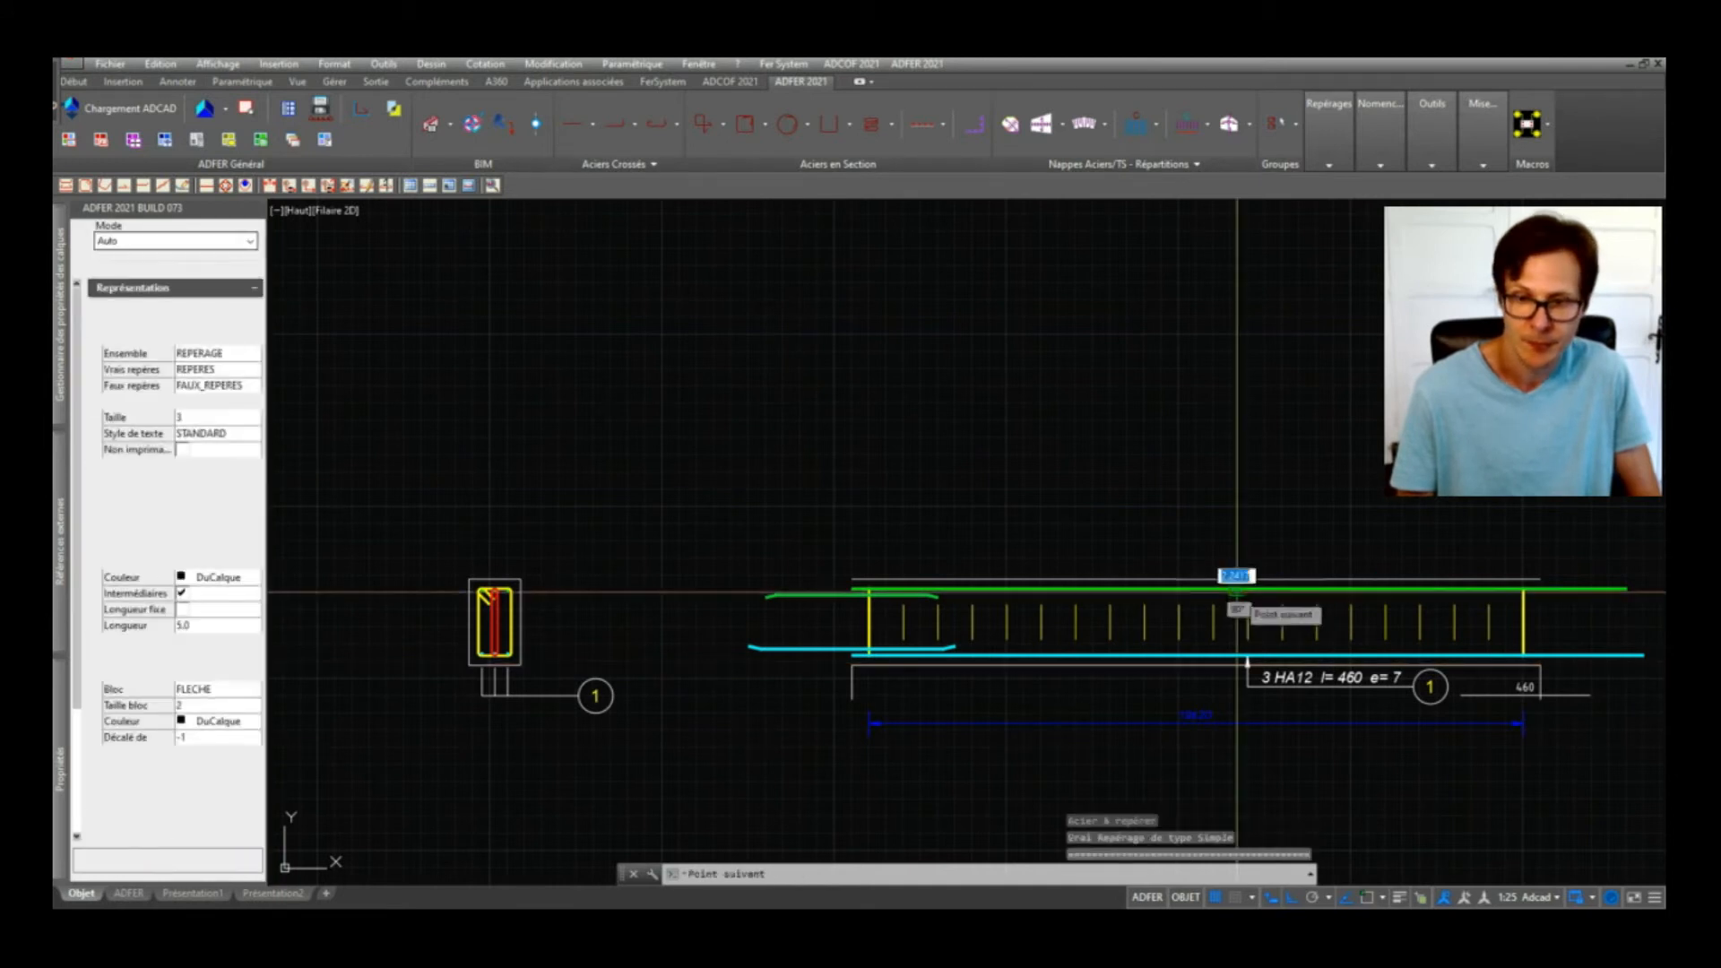
pyautogui.click(1237, 515)
pyautogui.click(1430, 517)
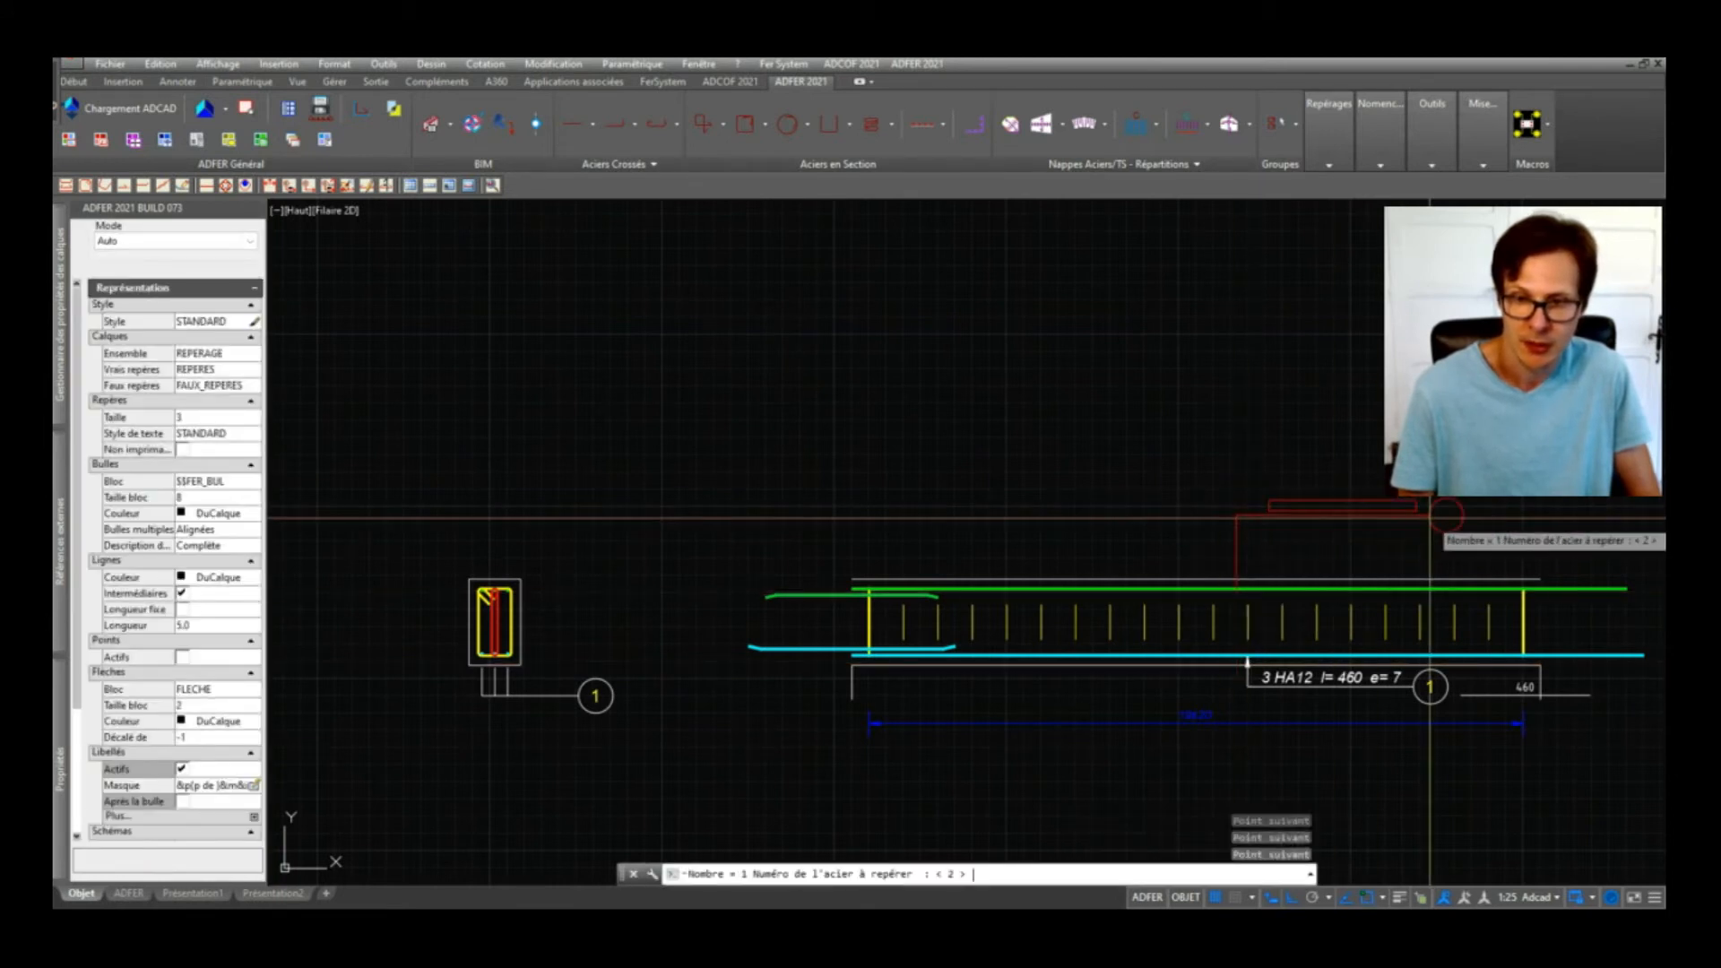
pyautogui.press('Return')
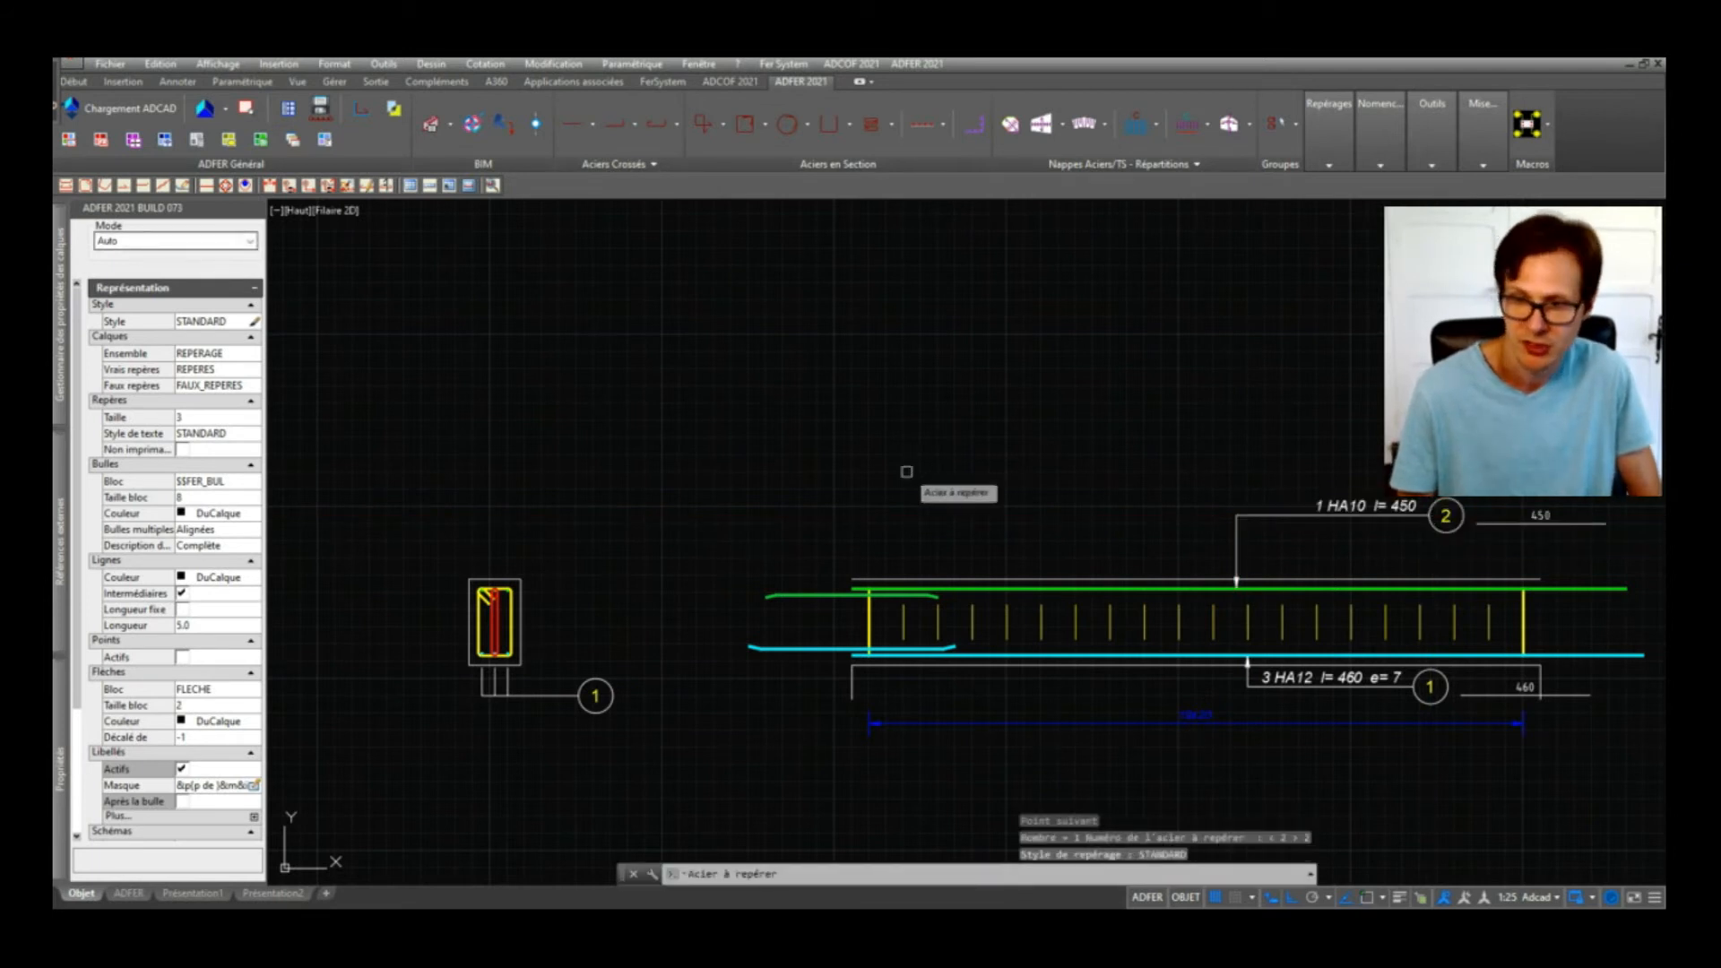
# Step: Tag the three upper bars in the cross-section with a comb-type callout above the section, using bar number 2
pyautogui.scroll(3, 484, 618)
pyautogui.click(592, 627)
pyautogui.scroll(-3, 590, 619)
pyautogui.click(591, 523)
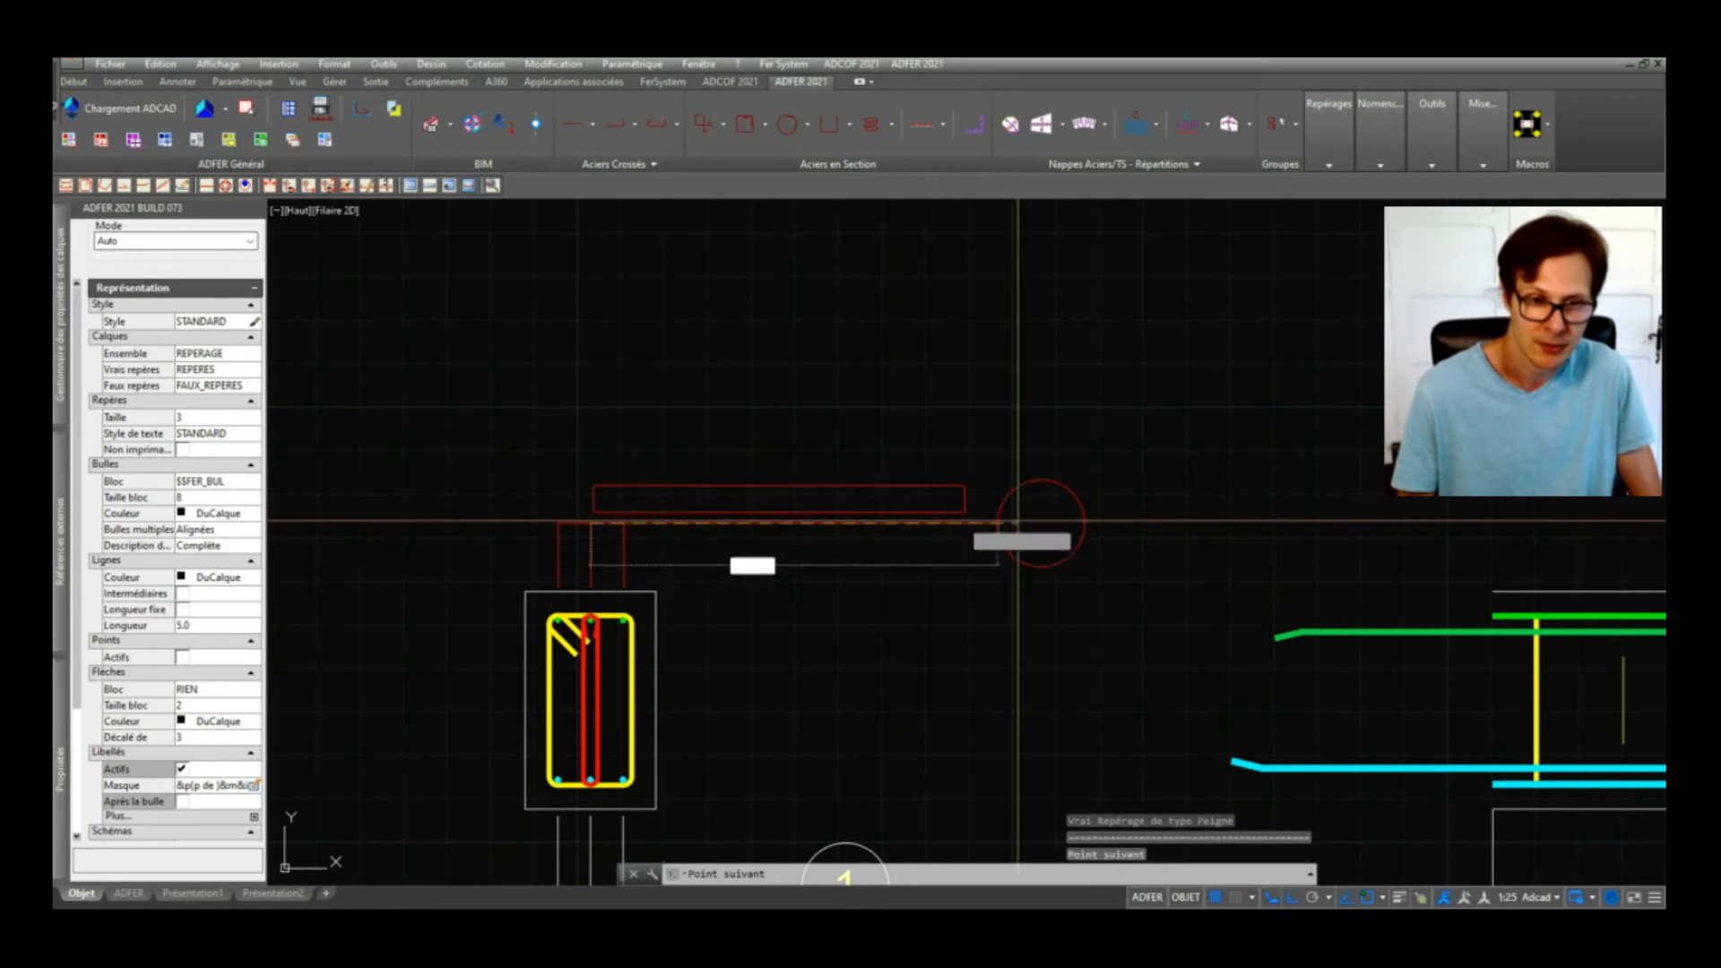
pyautogui.click(1094, 522)
pyautogui.press('Return')
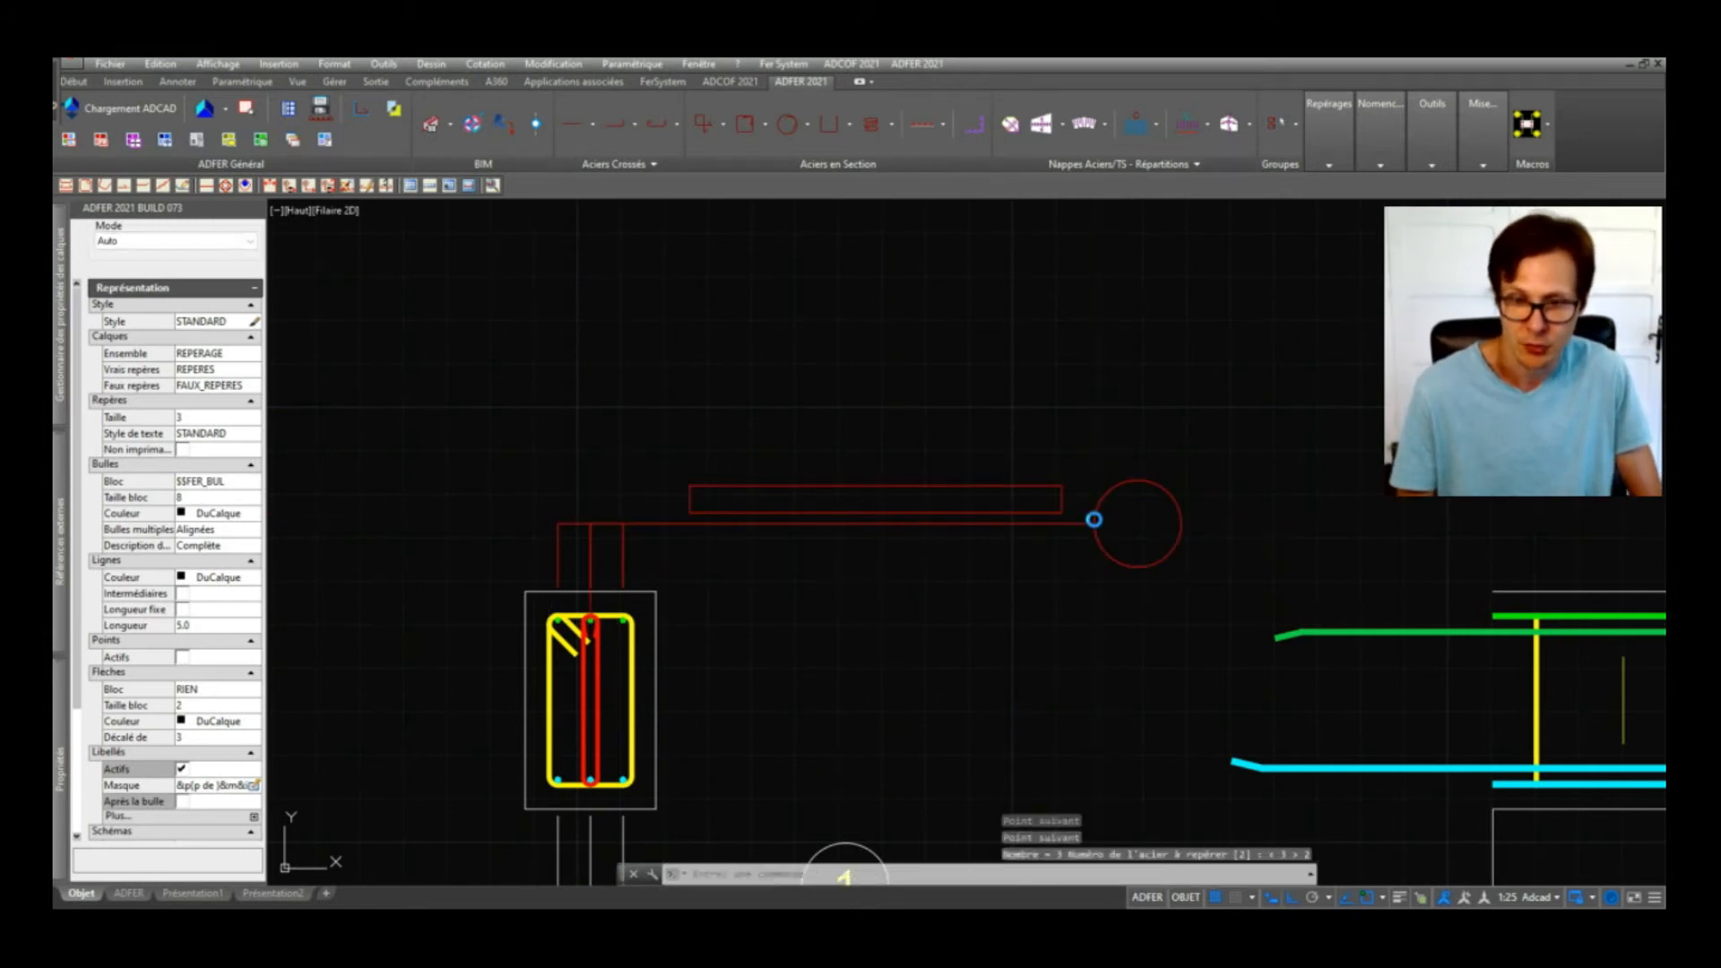
pyautogui.press('Return')
pyautogui.scroll(-3, 861, 455)
pyautogui.press('Escape')
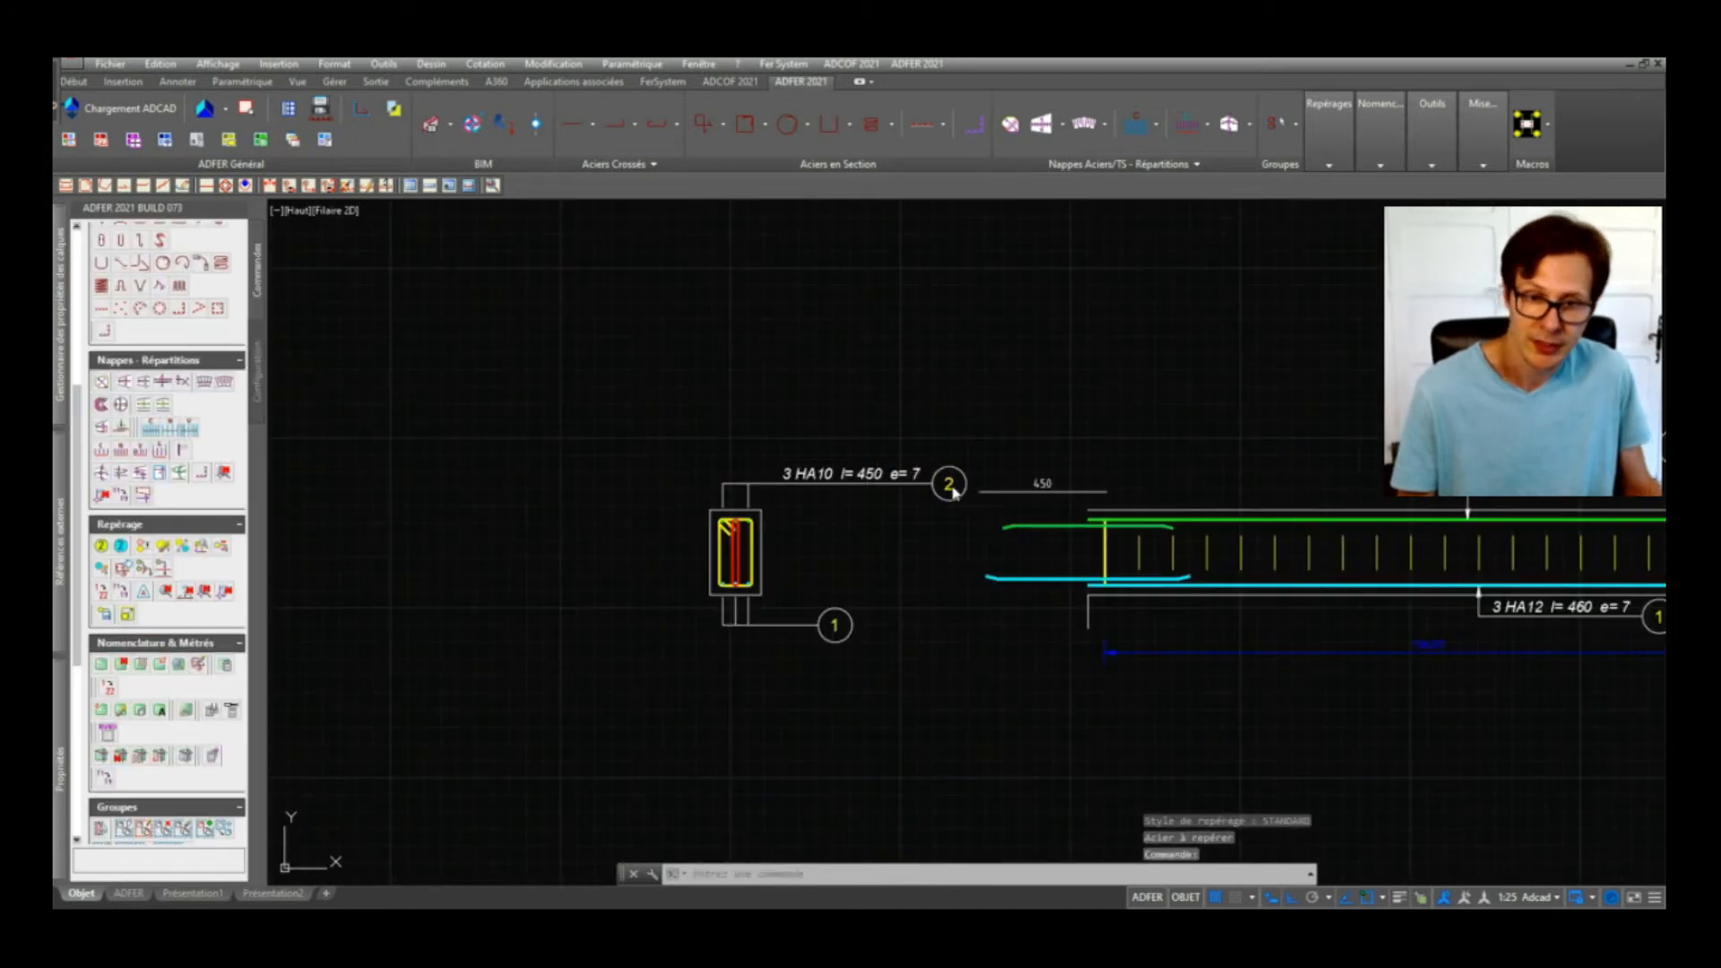
# Step: Remove the label and bar sketch from the cross-section's callout 2, and stretch its bubble closer to the section
pyautogui.click(949, 485)
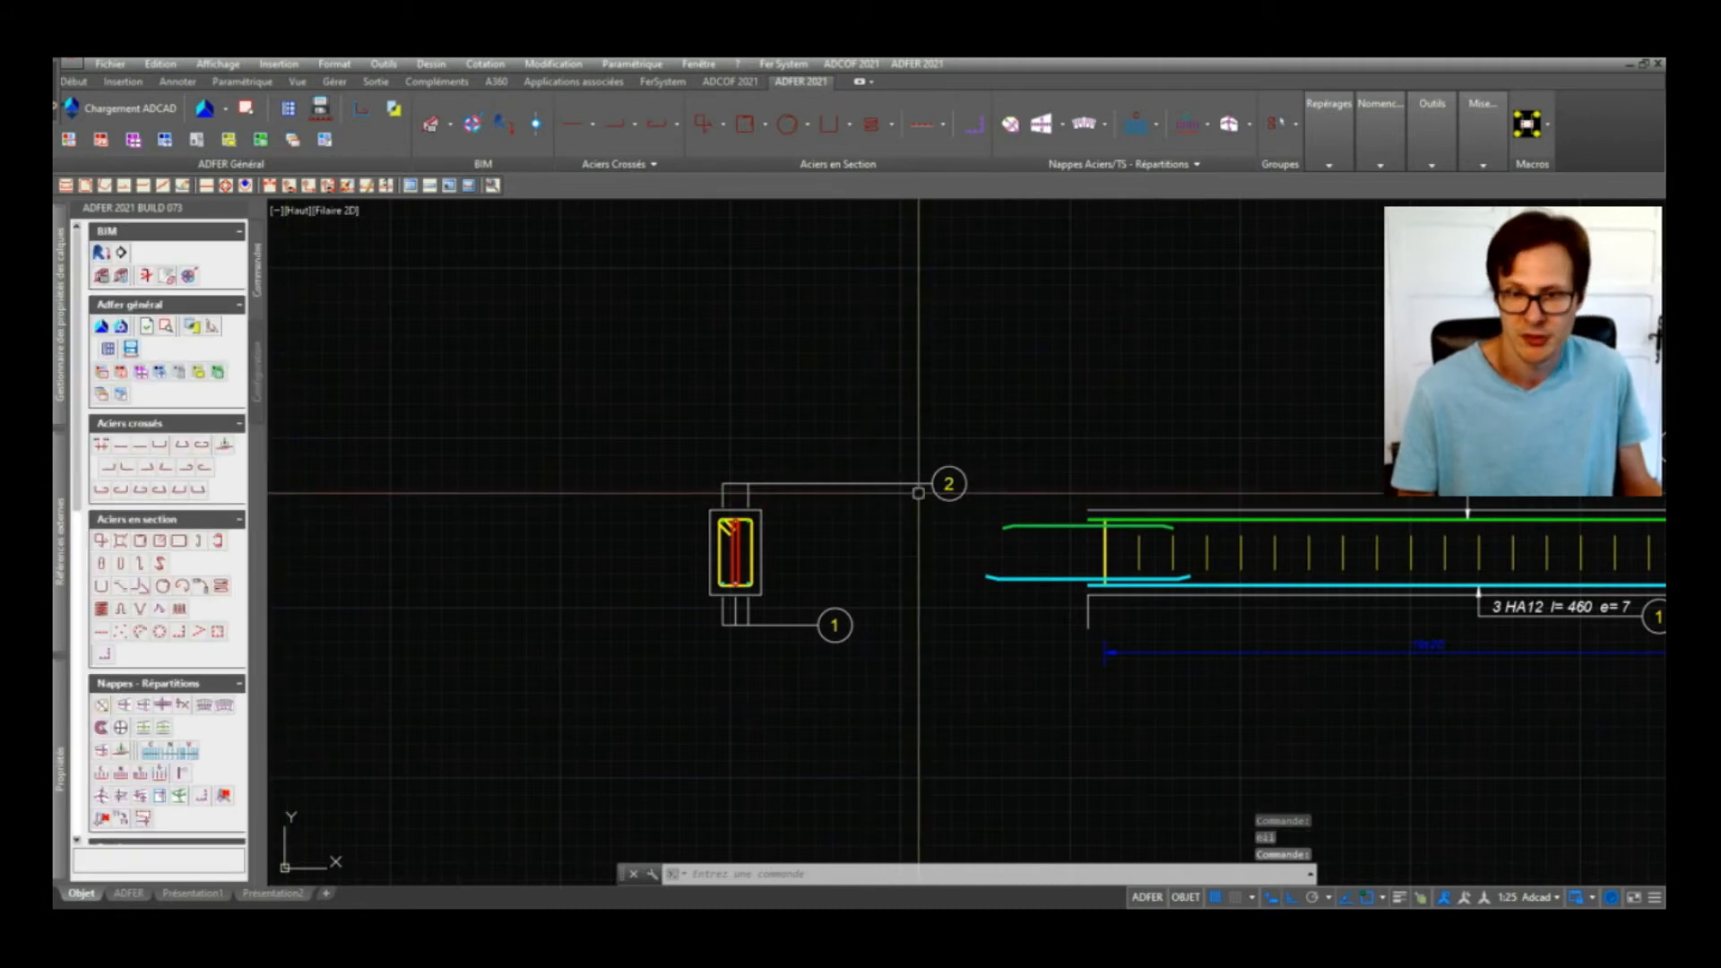
pyautogui.scroll(4, 956, 427)
pyautogui.write('et')
pyautogui.press('Return')
pyautogui.click(1064, 461)
pyautogui.click(871, 639)
pyautogui.press('Return')
pyautogui.scroll(-2, 955, 446)
pyautogui.click(968, 392)
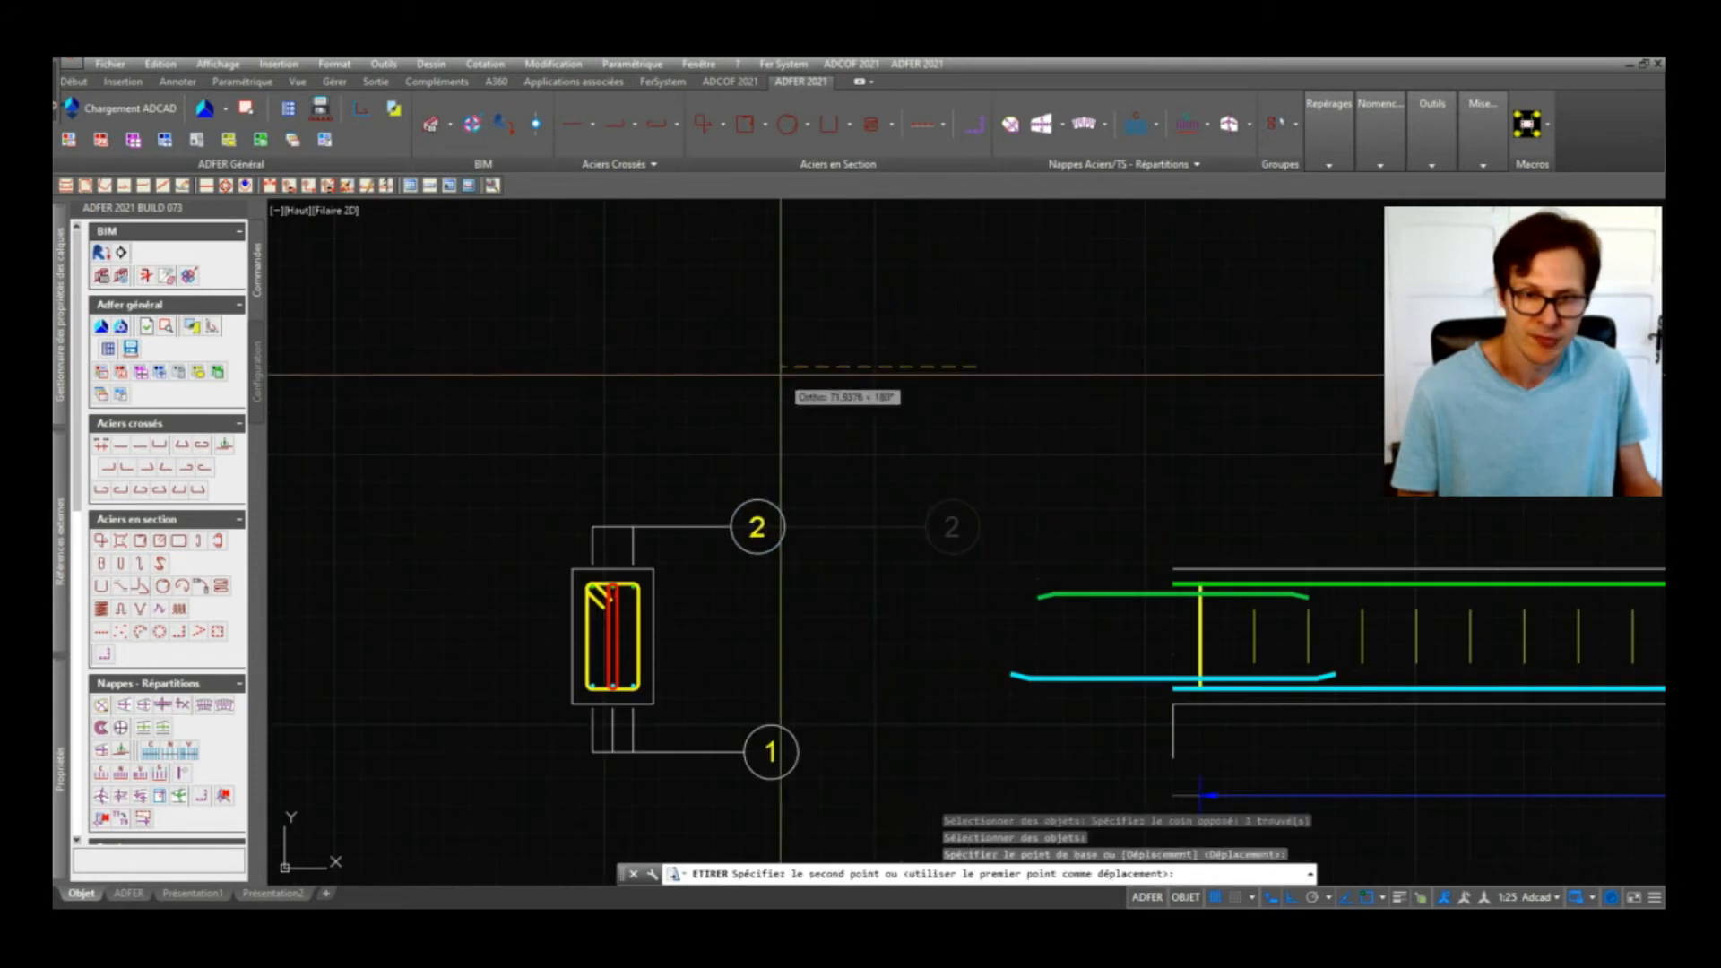
pyautogui.click(795, 391)
# Step: Turn on the intermediate leader lines (Intermédiaires) for callout 2 above the cross-section
pyautogui.scroll(-2, 753, 464)
pyautogui.scroll(3, 619, 502)
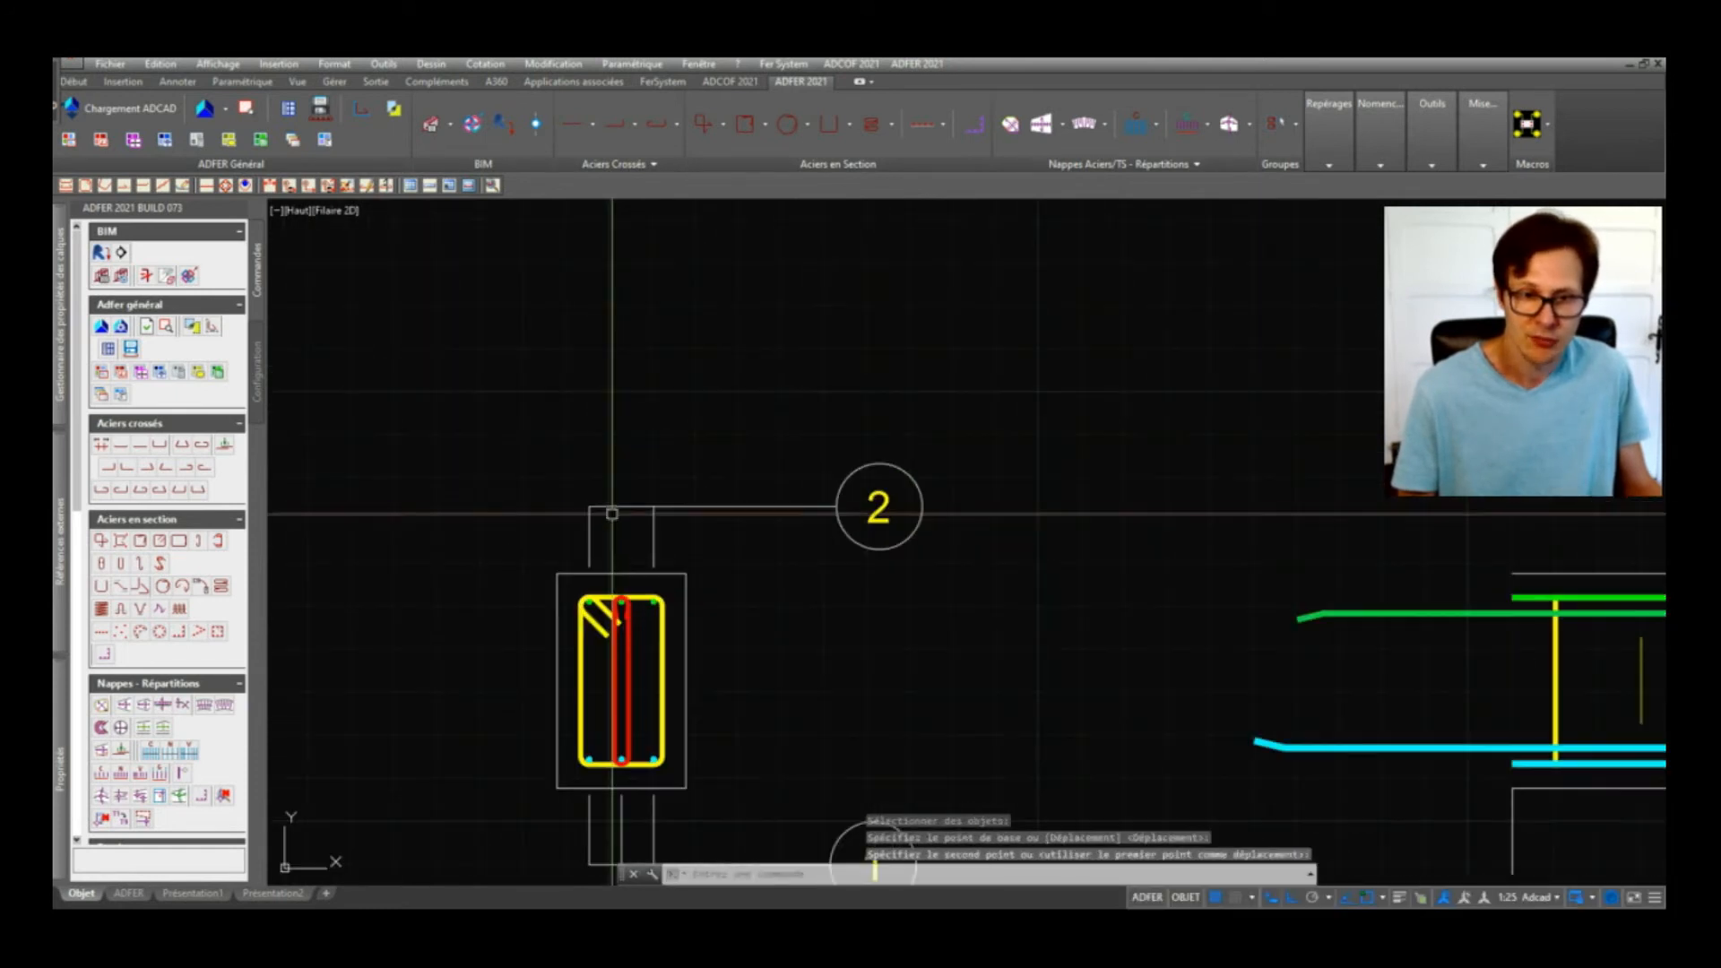
pyautogui.doubleClick(626, 504)
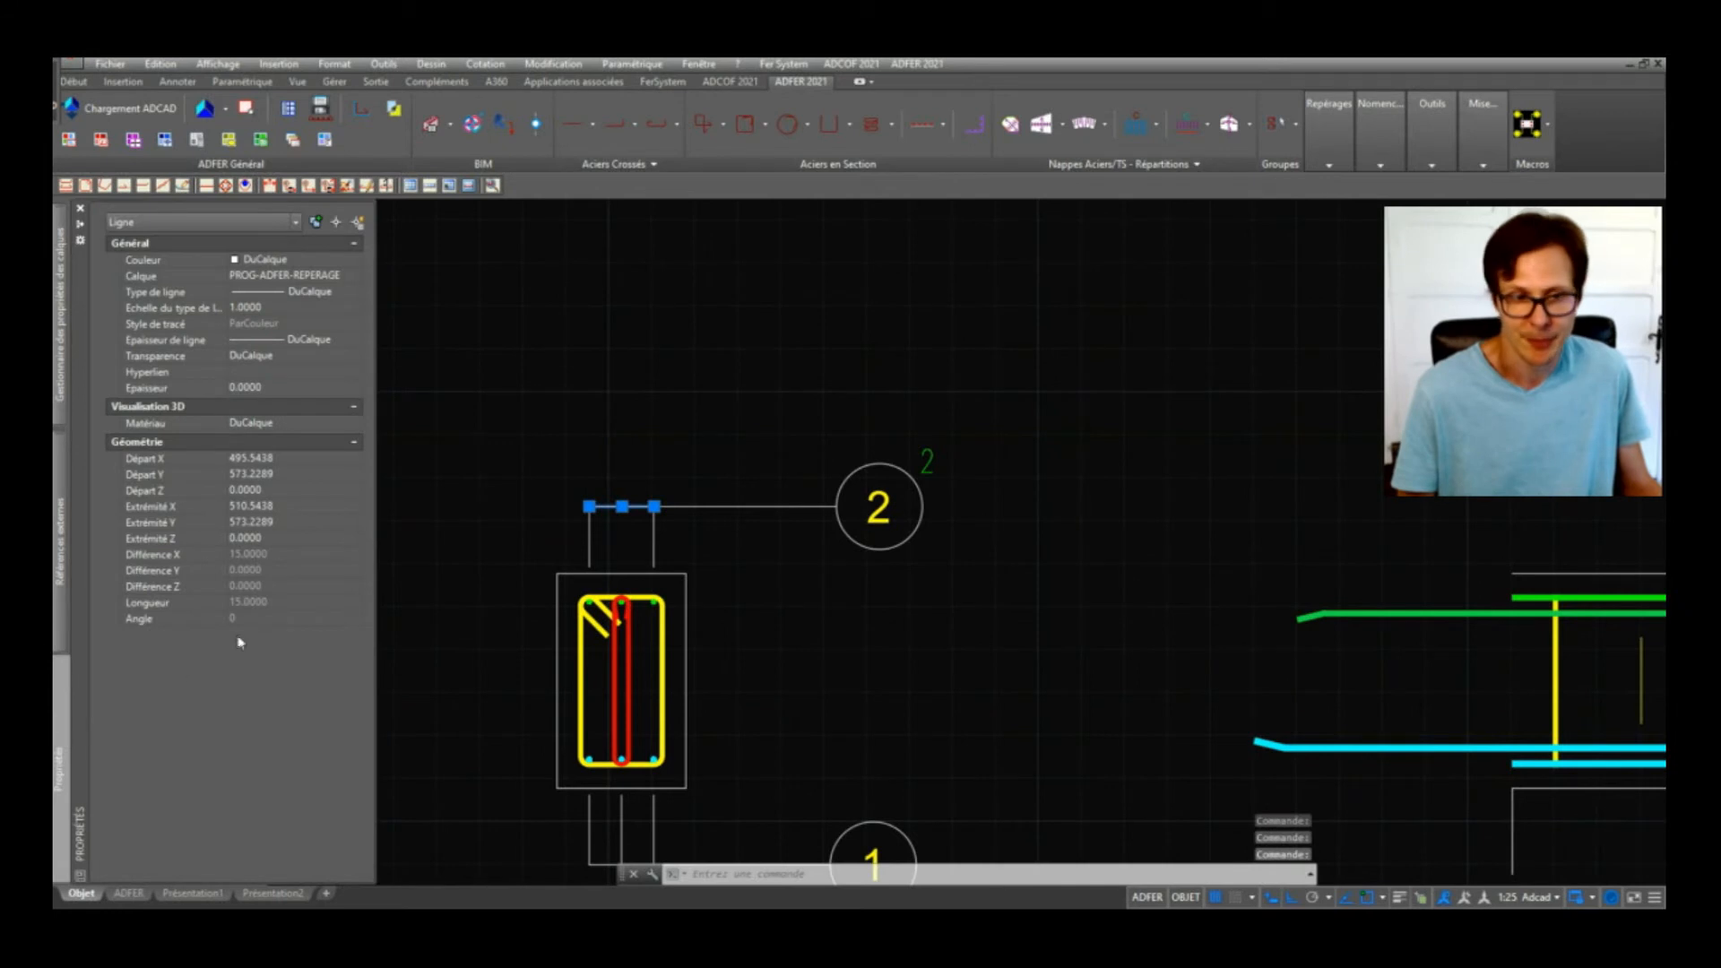
pyautogui.scroll(-3, 197, 711)
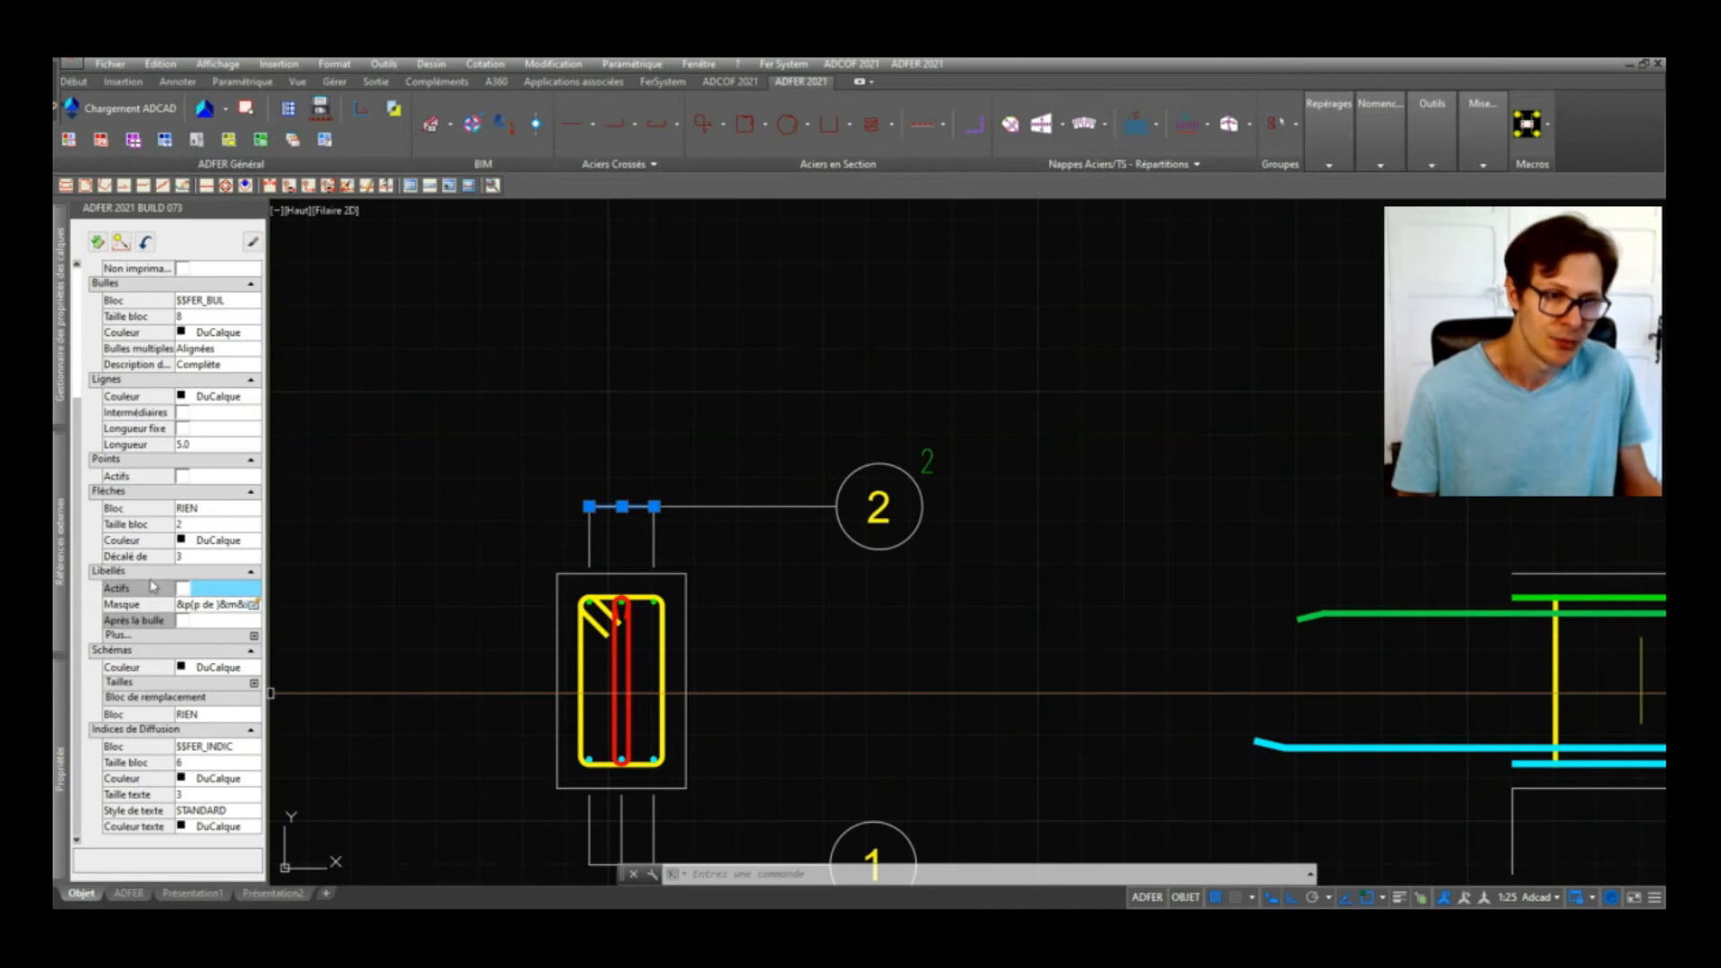
pyautogui.click(182, 414)
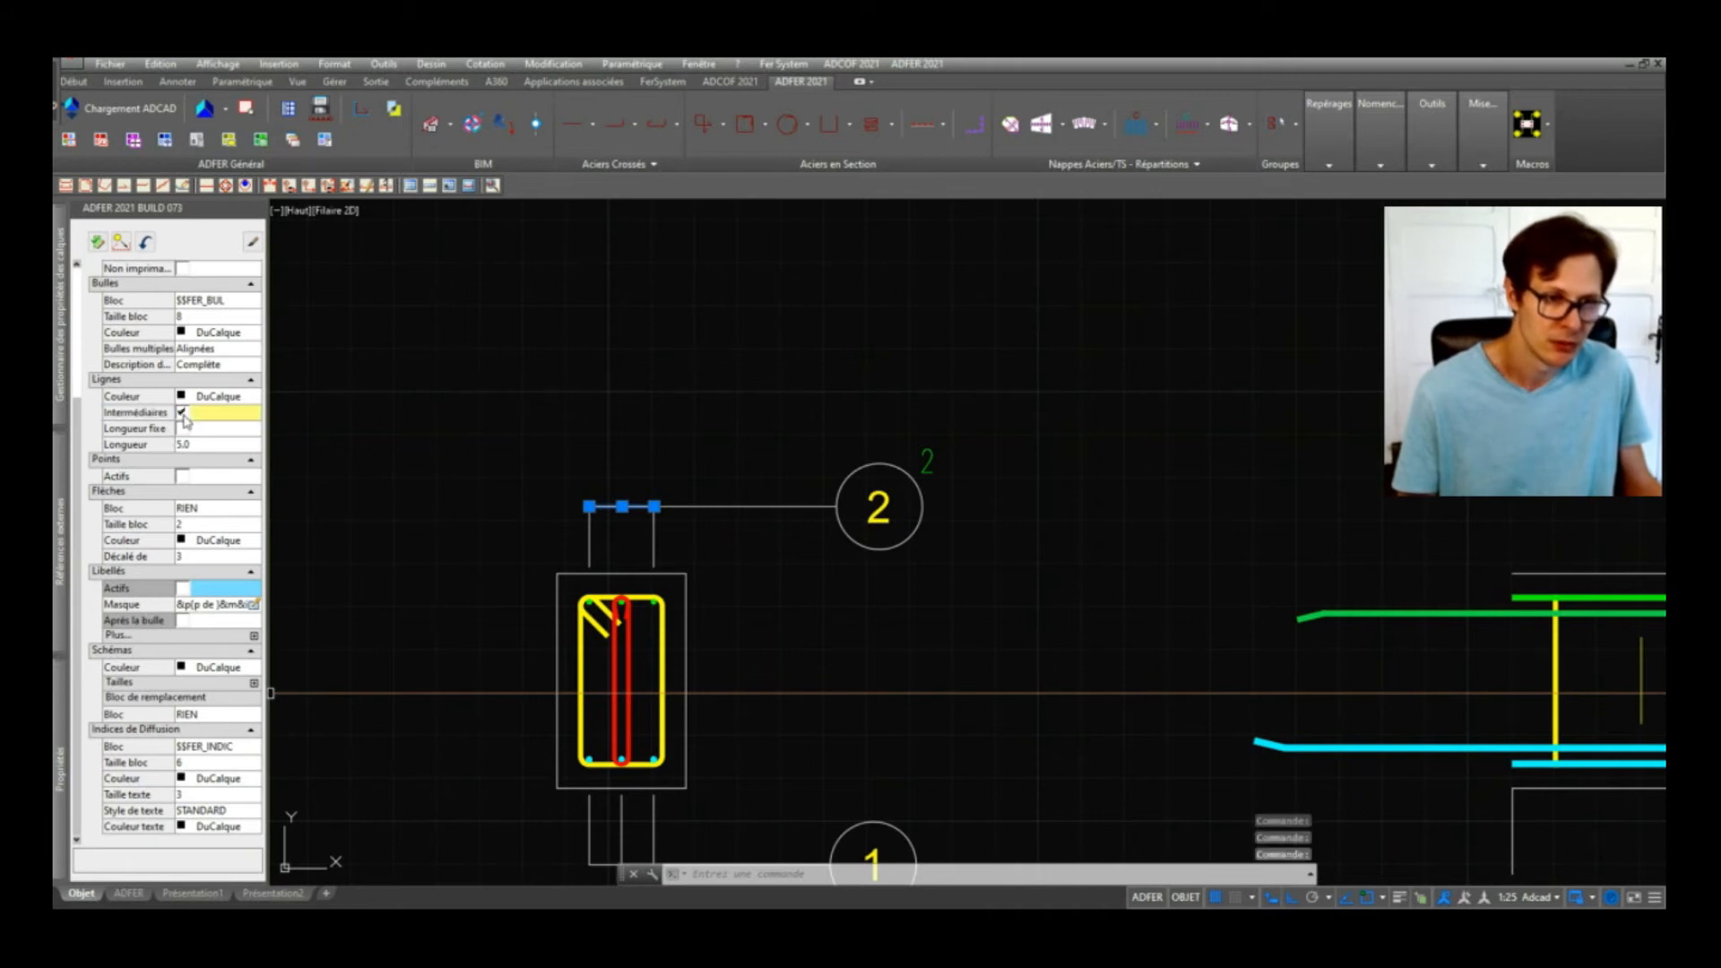
pyautogui.click(96, 243)
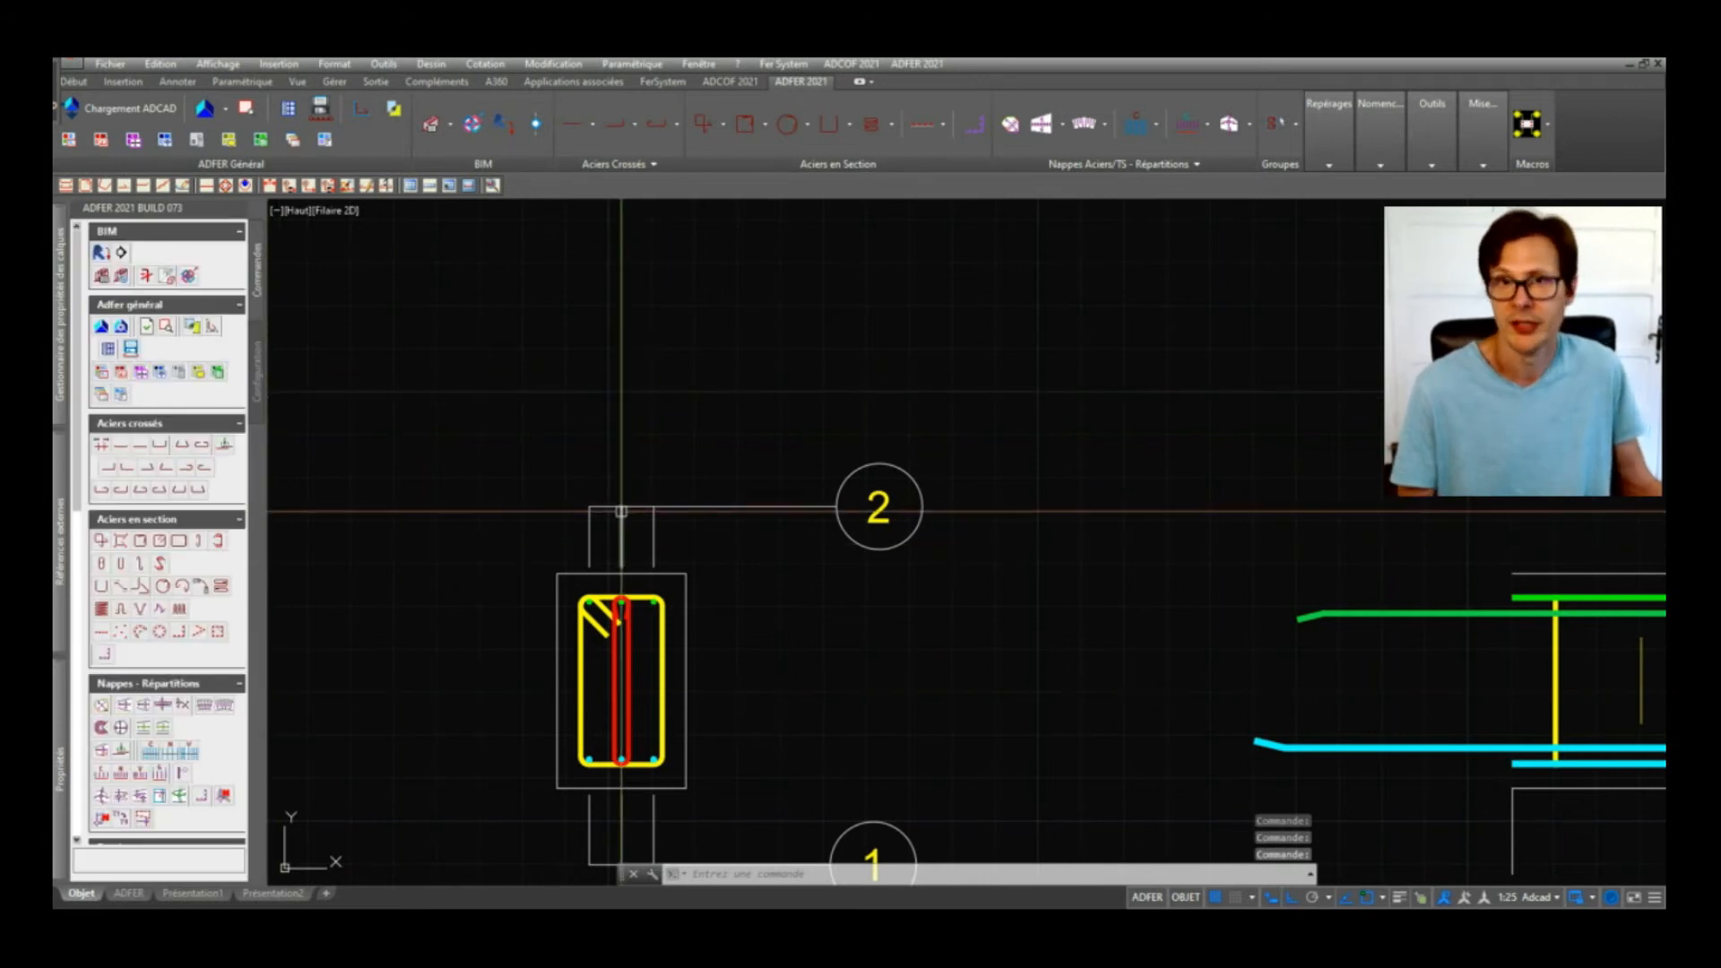
pyautogui.scroll(-4, 621, 511)
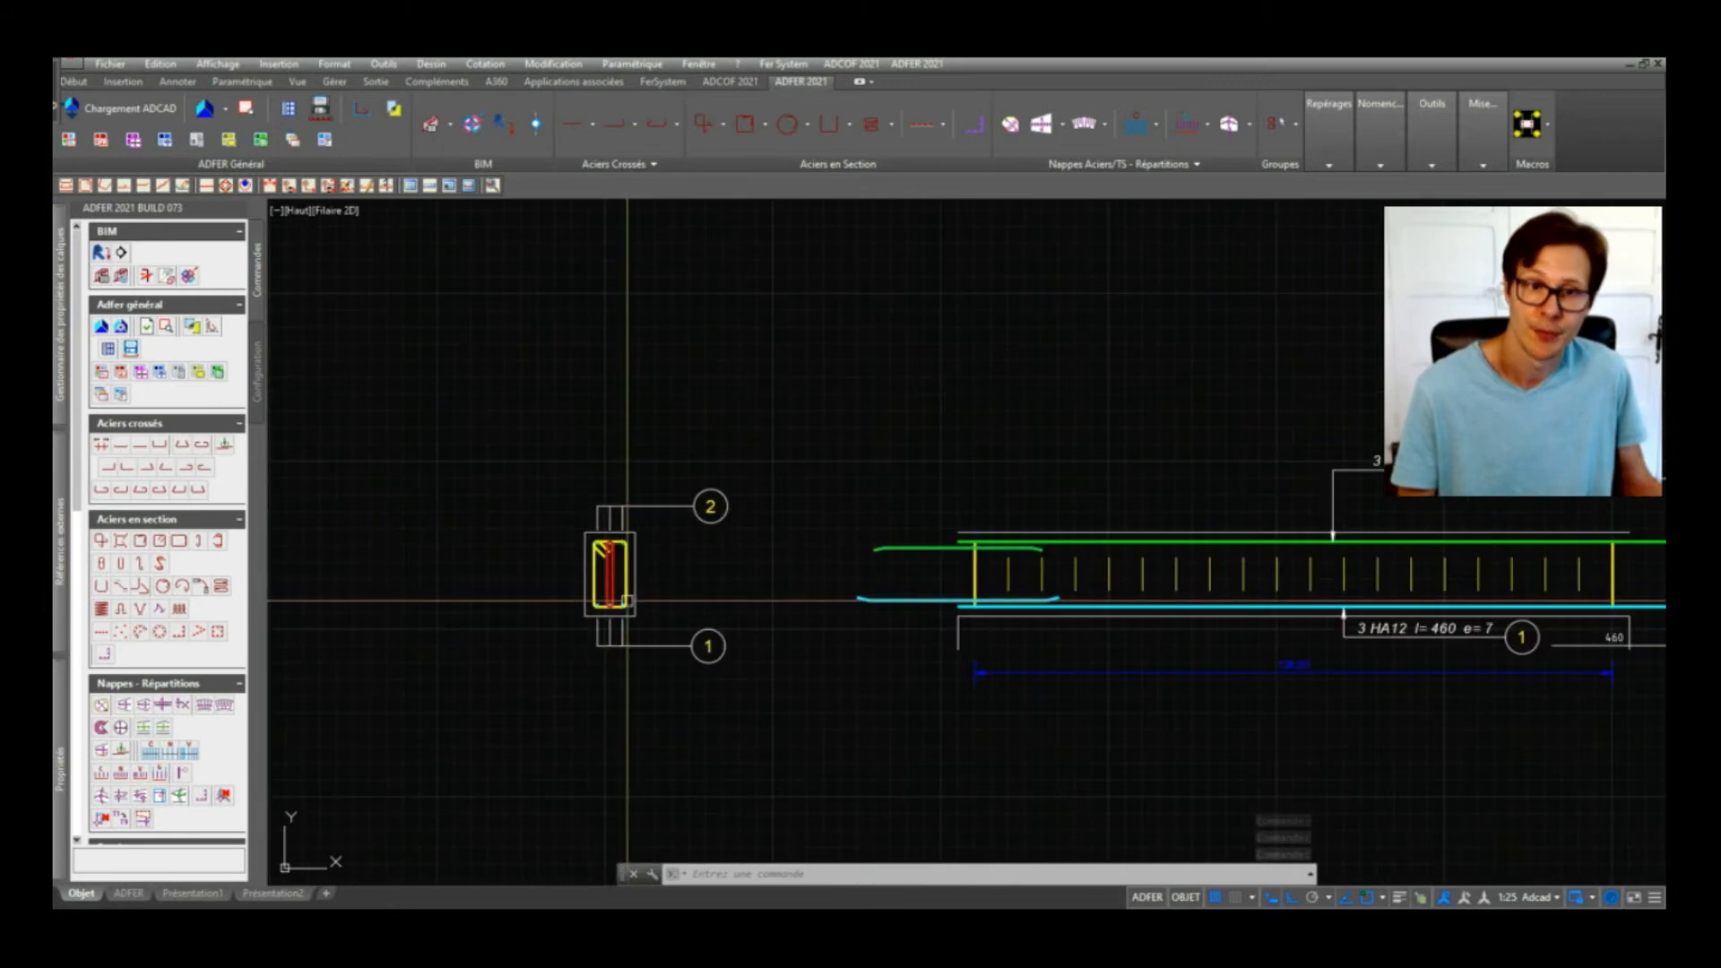
pyautogui.scroll(4, 626, 601)
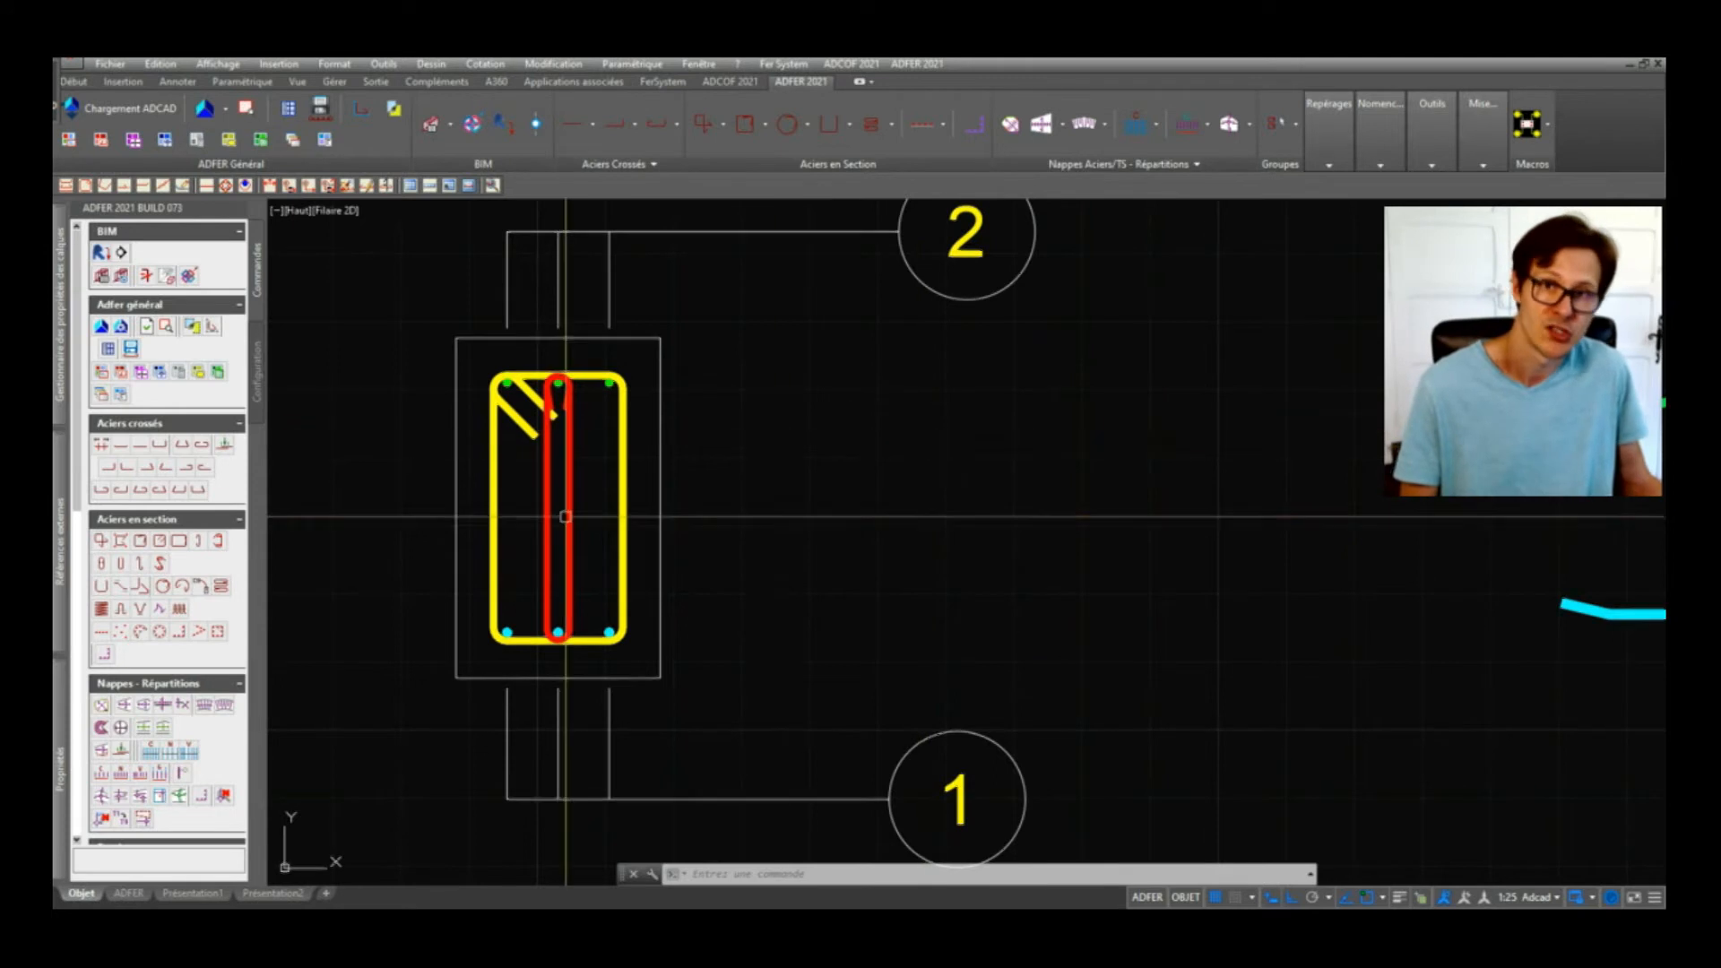
pyautogui.scroll(-5, 546, 520)
pyautogui.click(532, 458)
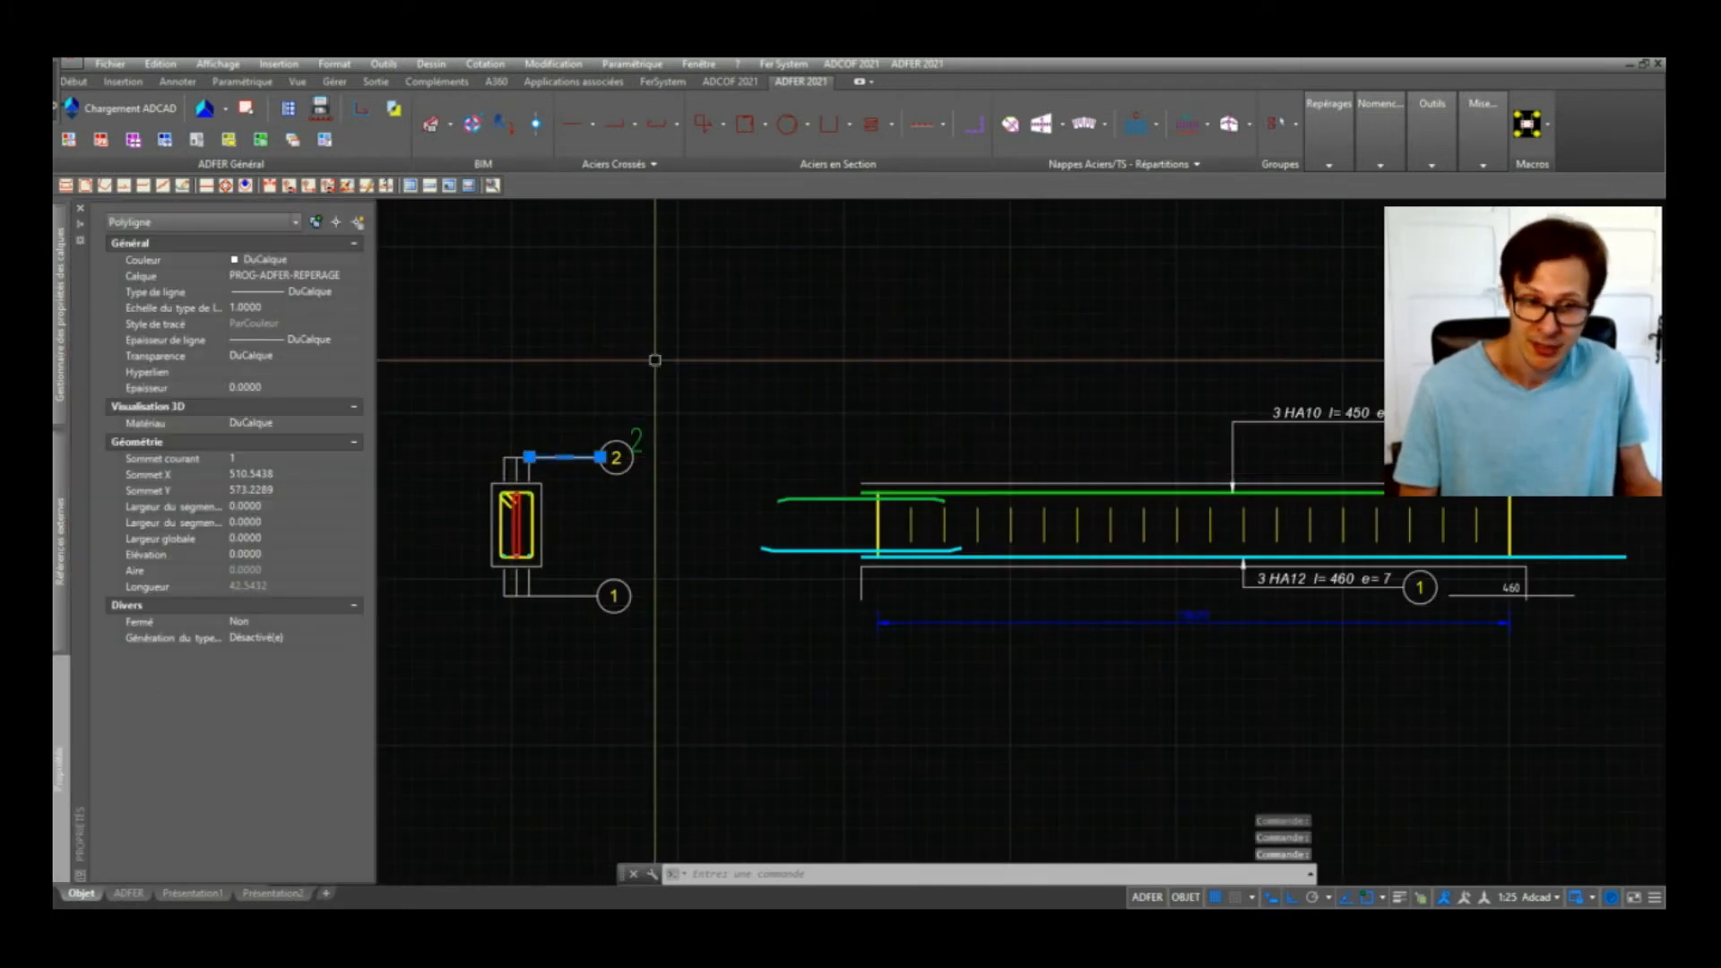
pyautogui.click(706, 414)
pyautogui.press('Escape')
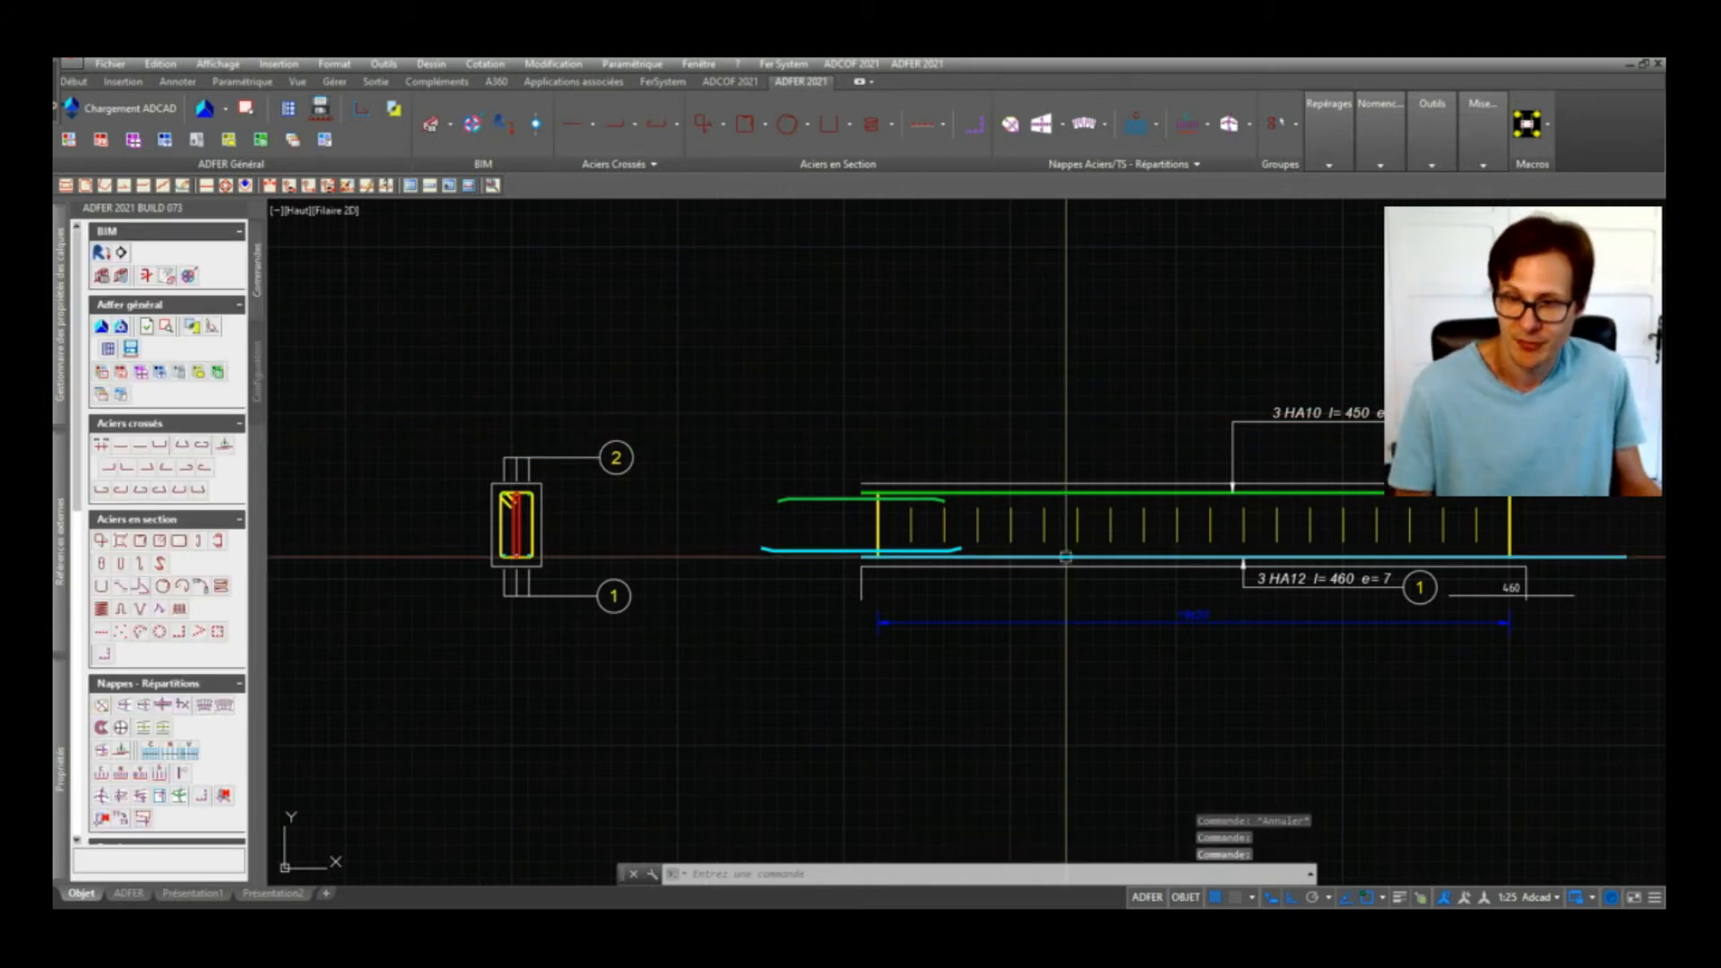
pyautogui.moveTo(1069, 566); pyautogui.dragTo(945, 603, button='middle')
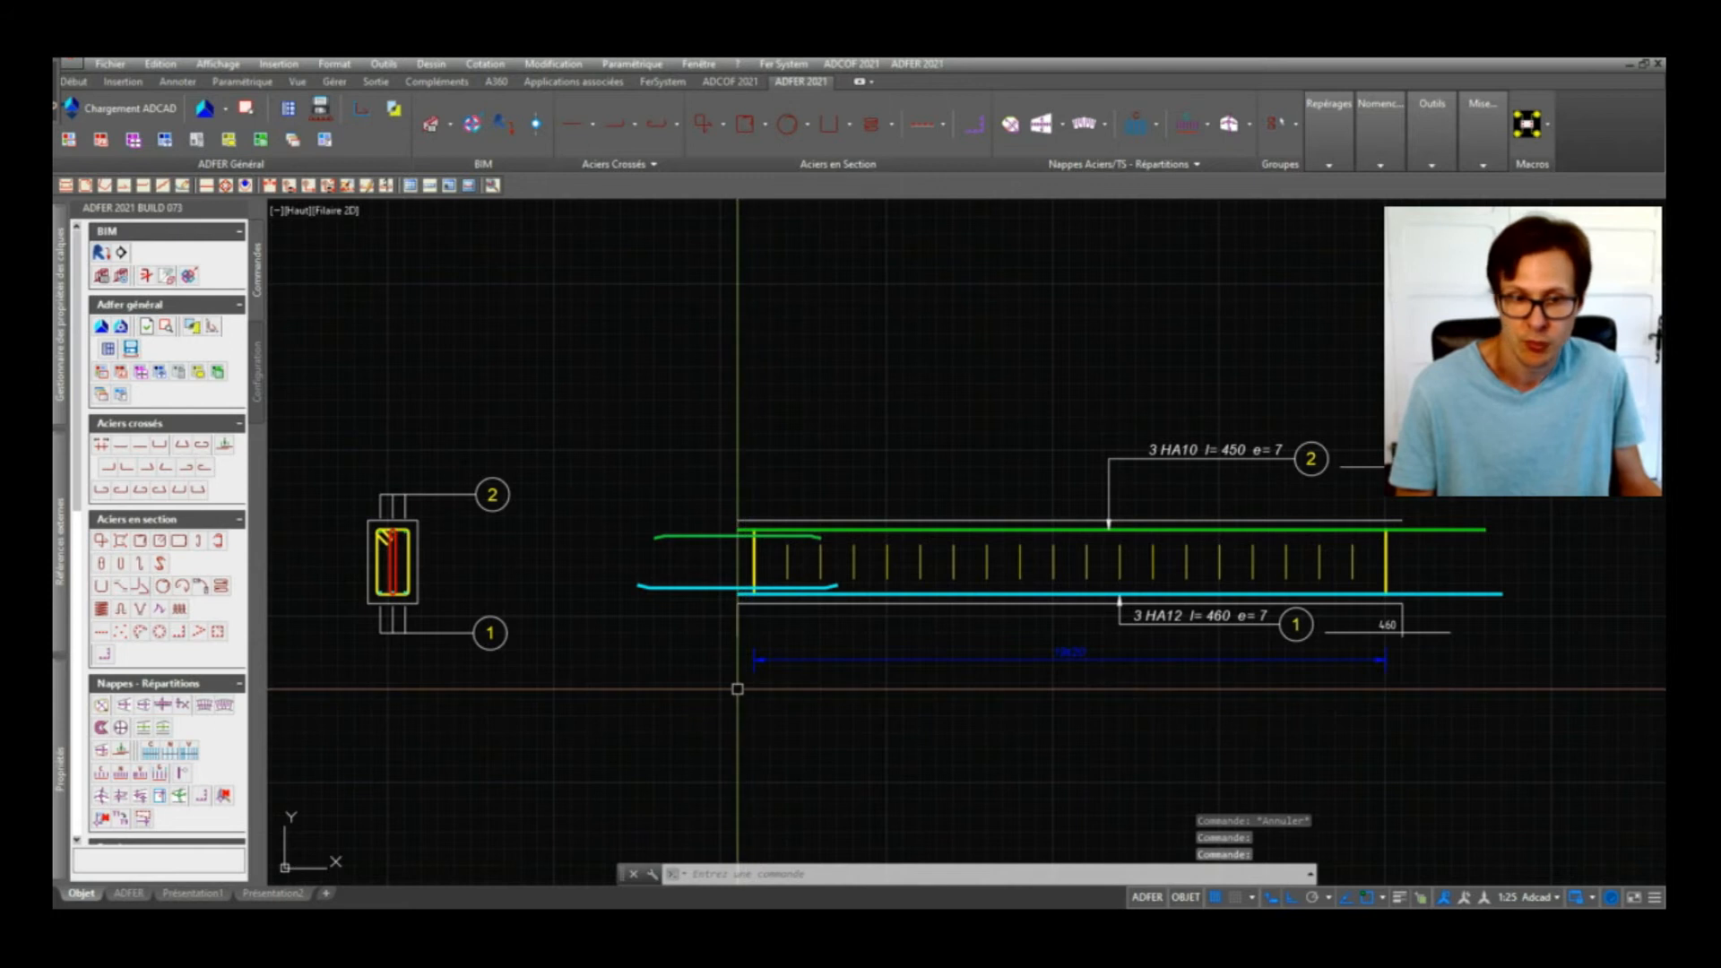
pyautogui.moveTo(984, 779); pyautogui.dragTo(976, 731, button='middle')
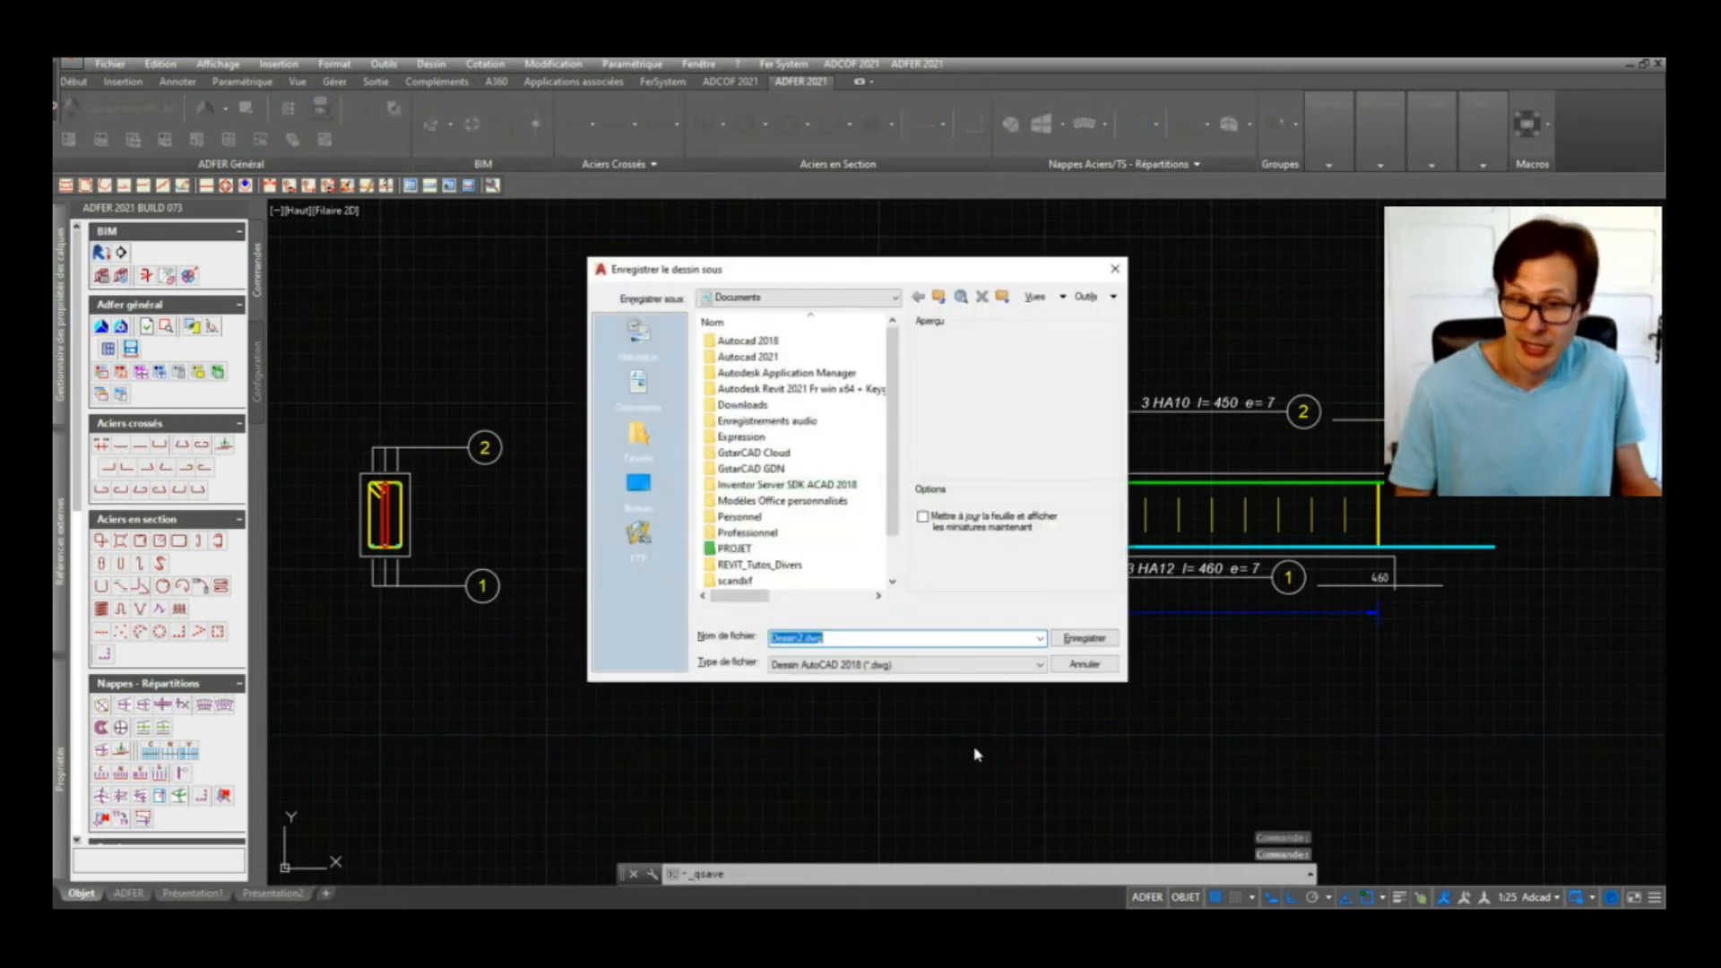
pyautogui.press('Escape')
pyautogui.moveTo(922, 683); pyautogui.dragTo(933, 630, button='middle')
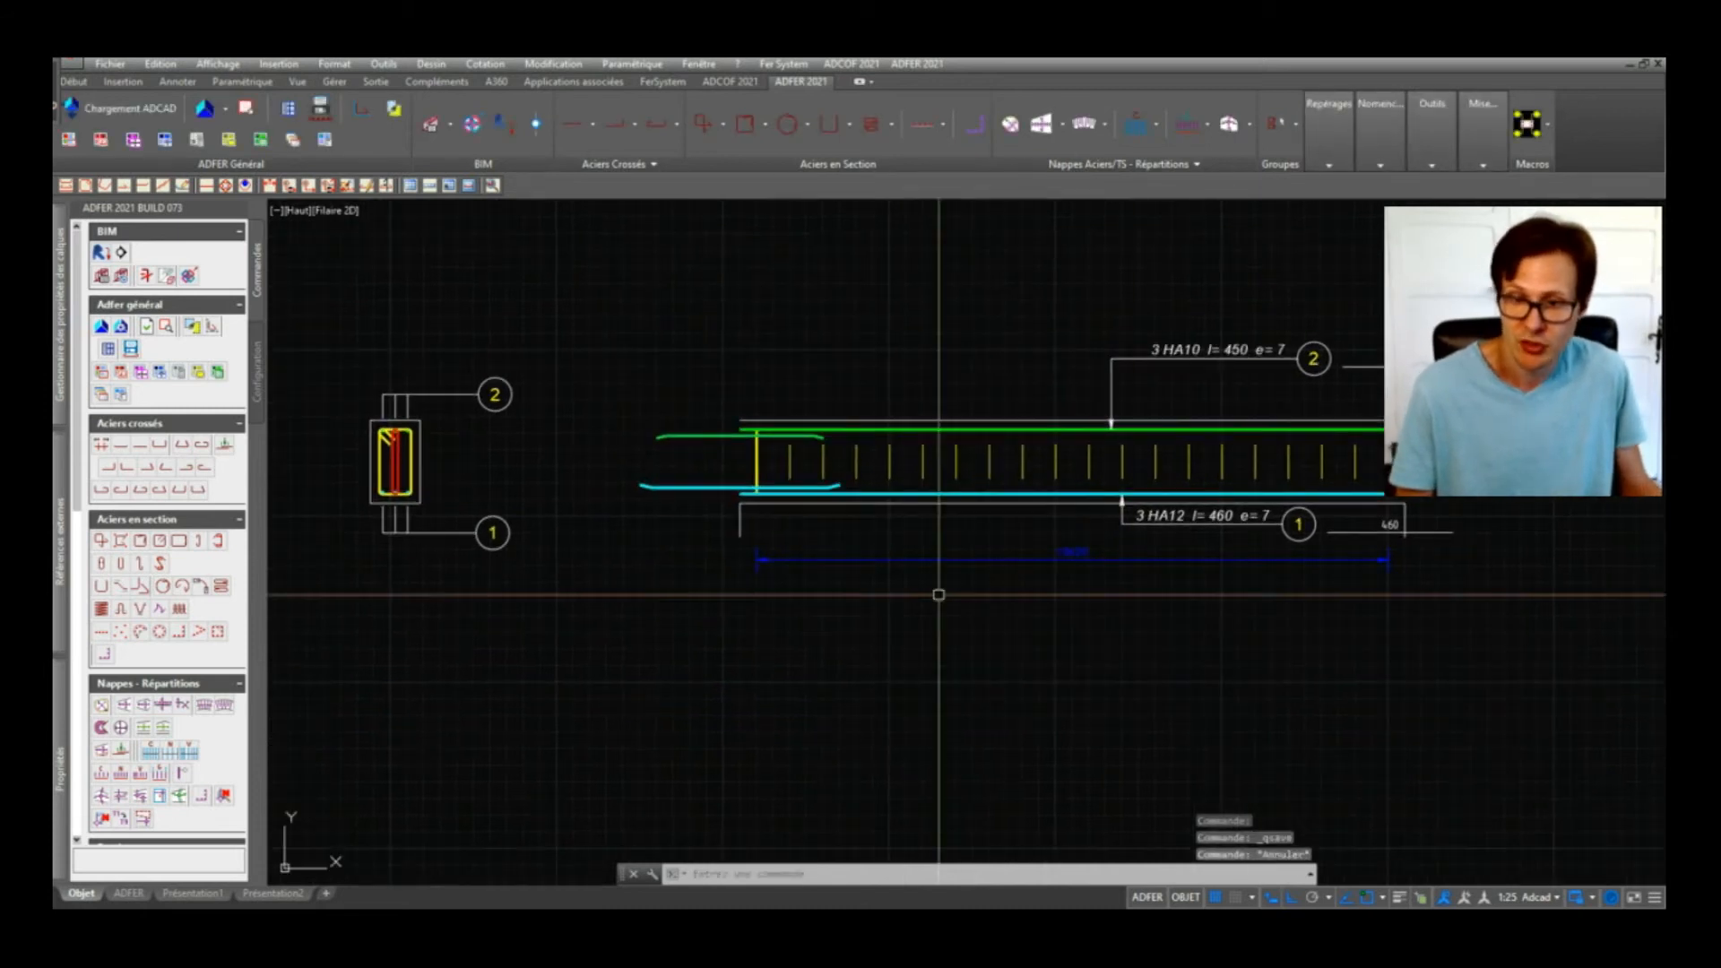
pyautogui.moveTo(619, 538); pyautogui.dragTo(668, 562, button='middle')
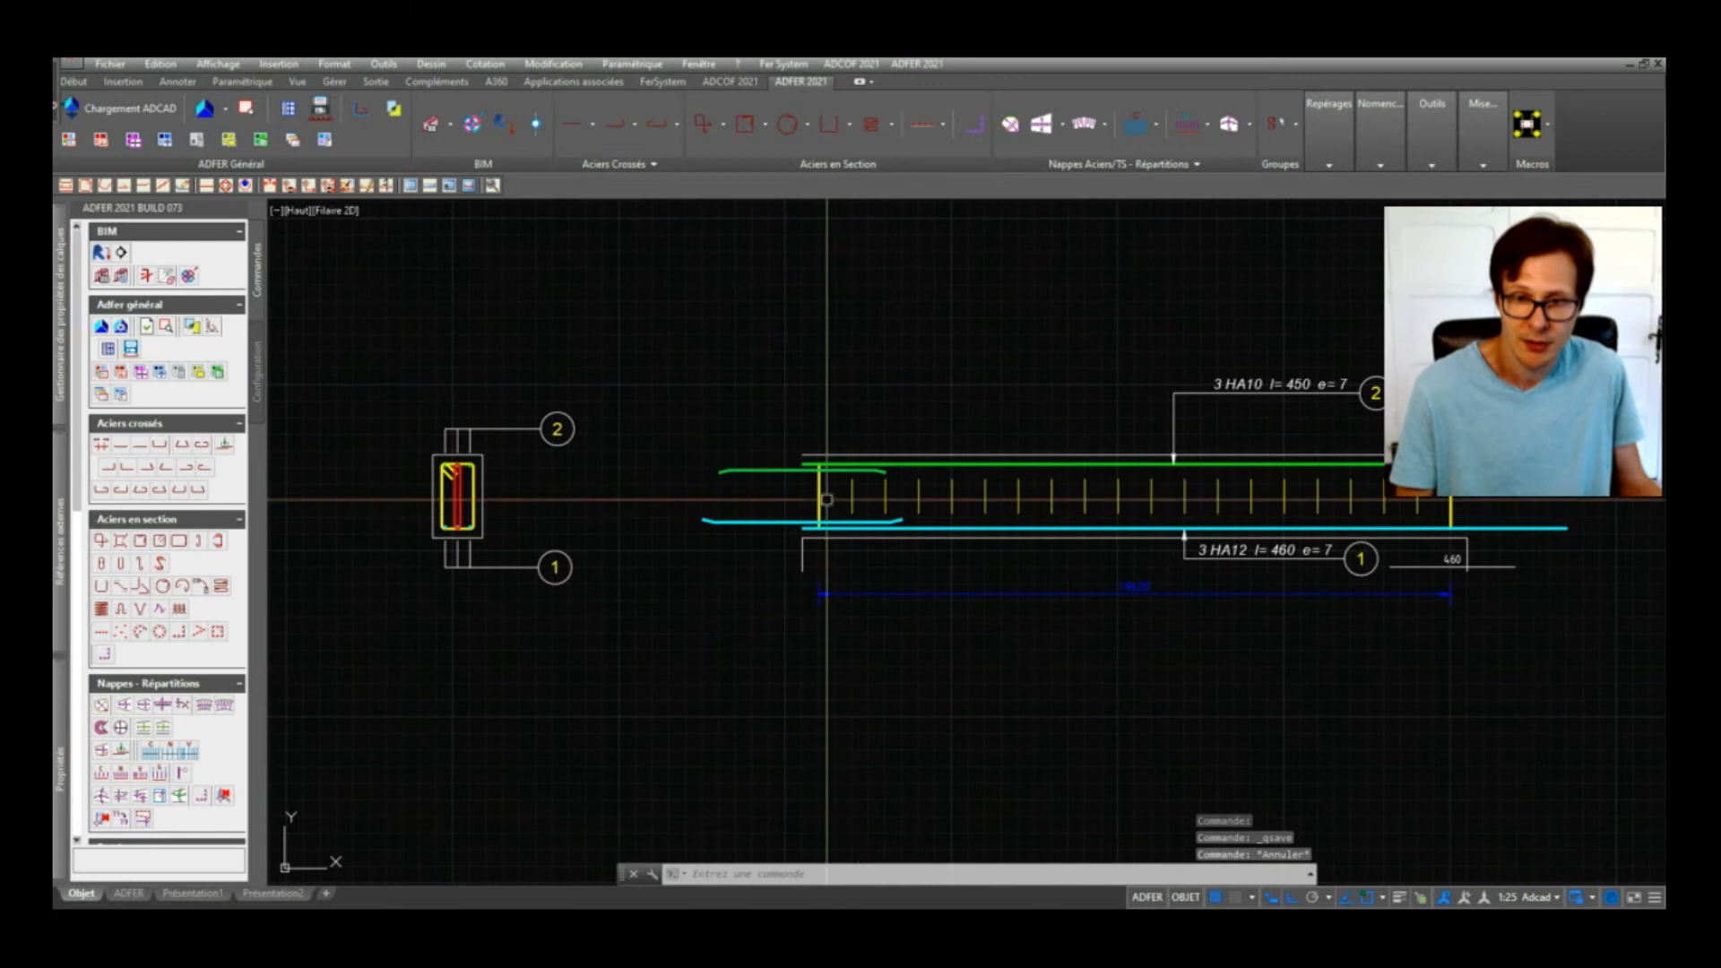
# Step: Tag the yellow stirrup in the cross-section with a simple labelled callout to its right, using bar number 3
pyautogui.scroll(-5, 178, 659)
pyautogui.click(101, 439)
pyautogui.scroll(1, 475, 498)
pyautogui.click(470, 498)
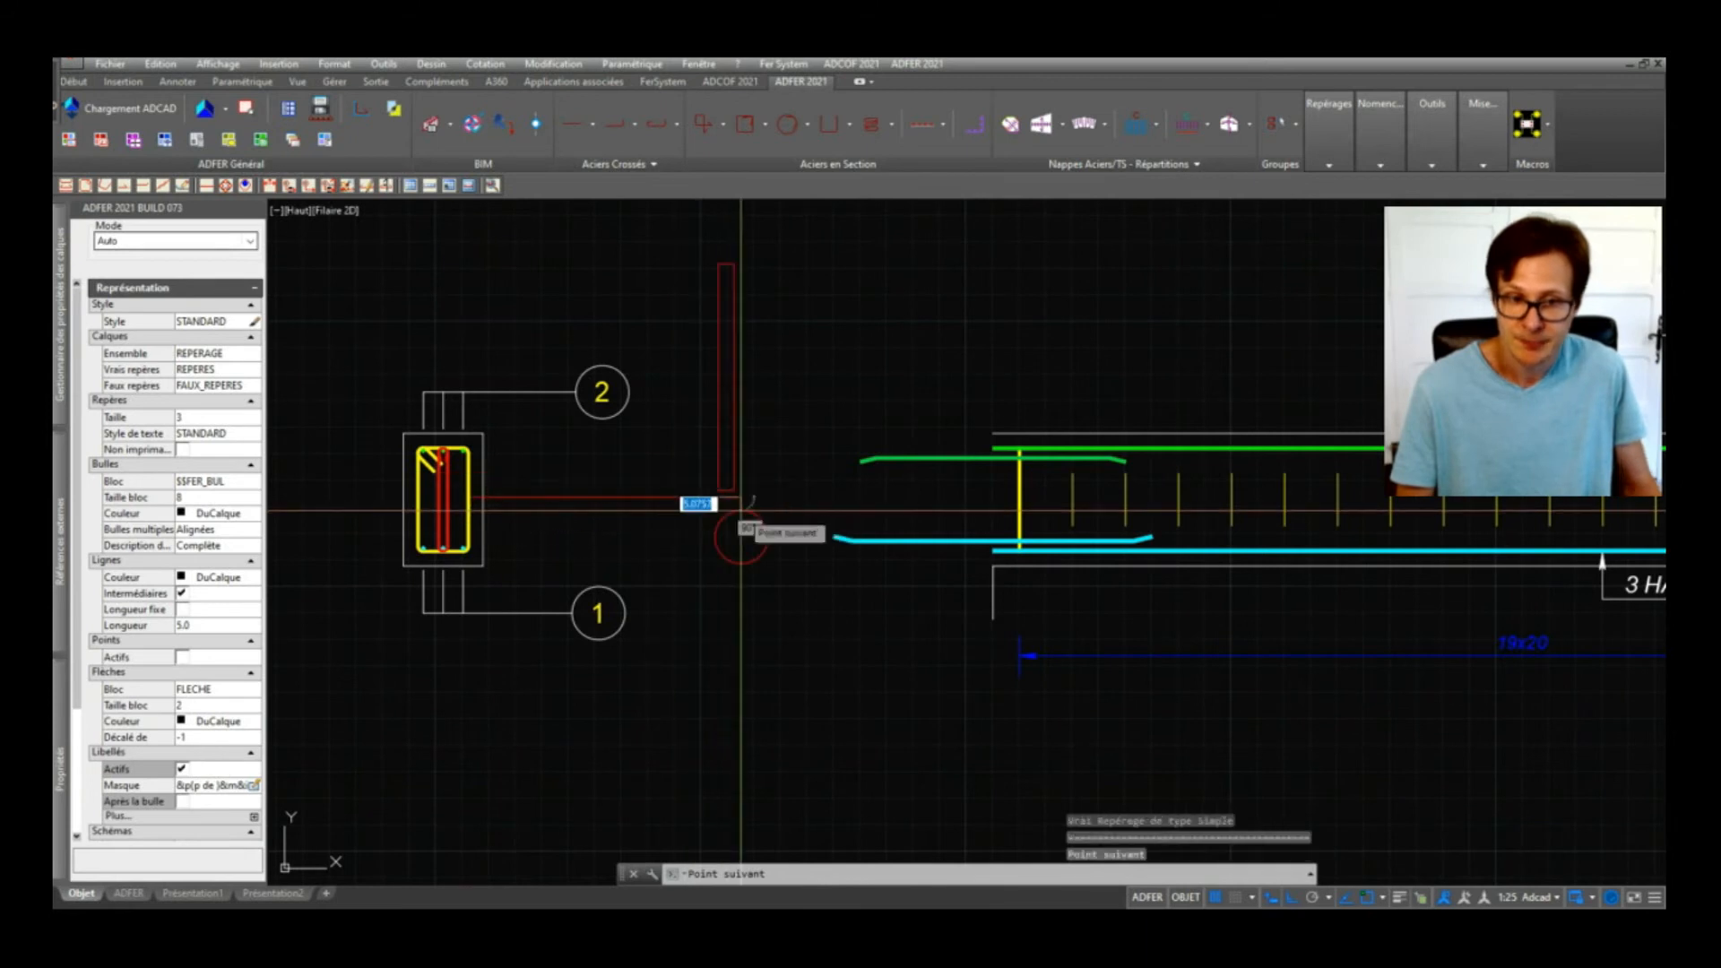
pyautogui.click(741, 511)
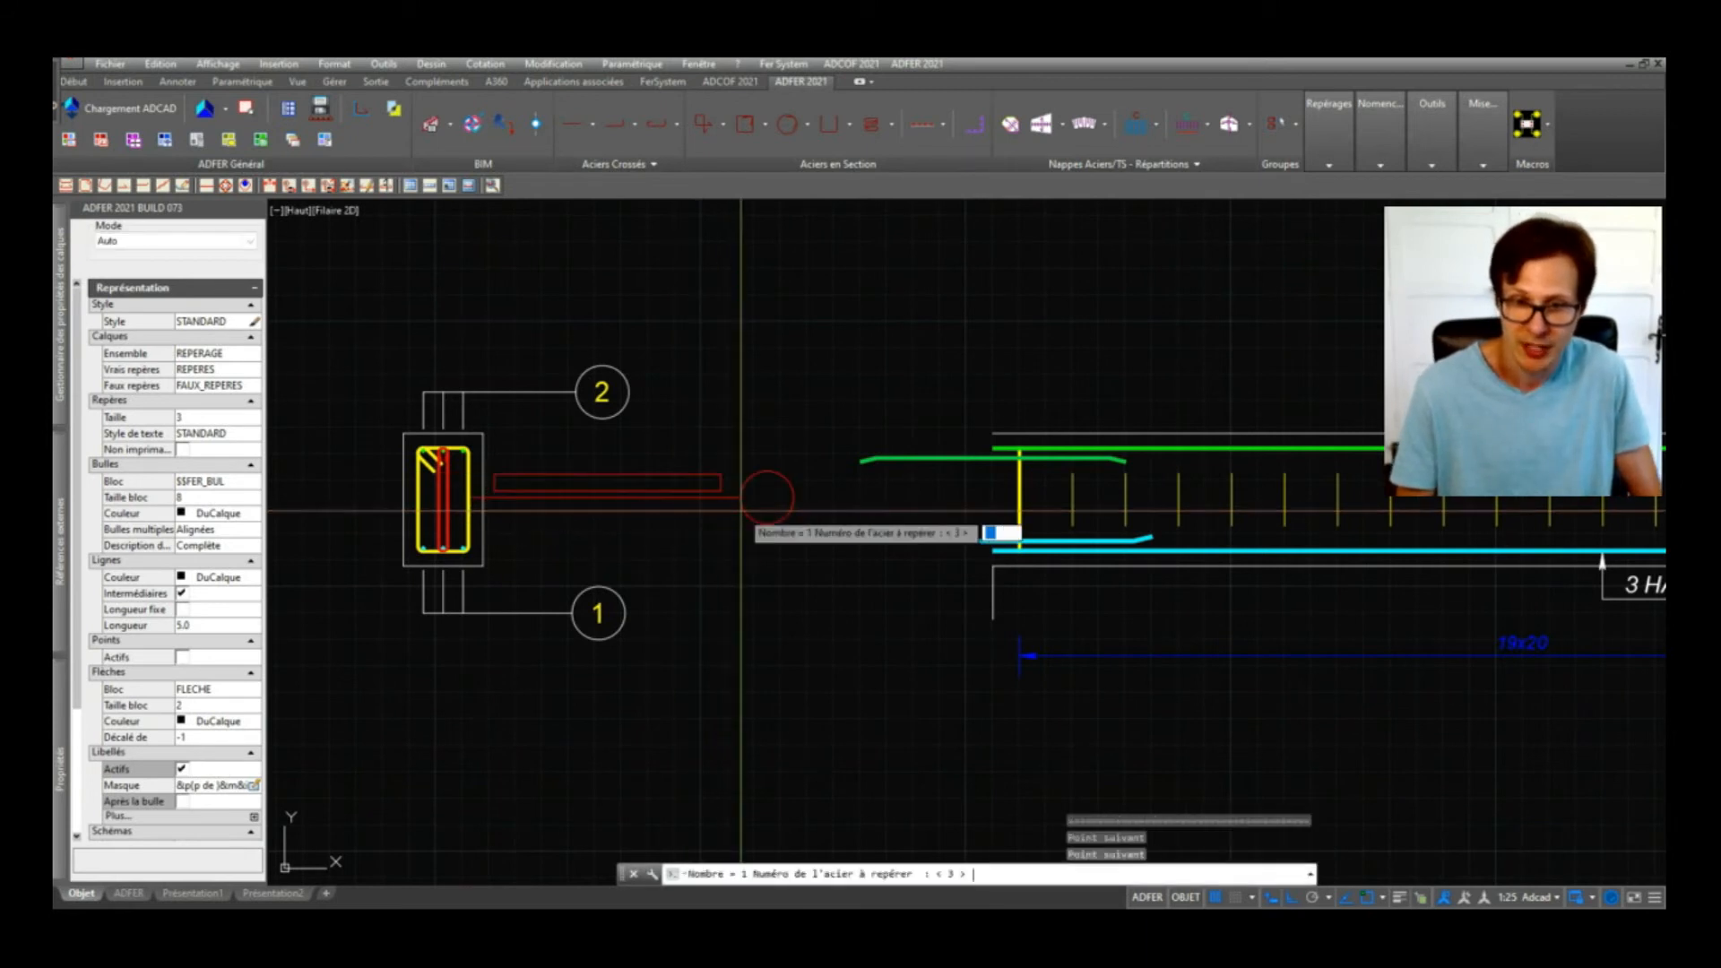
pyautogui.press('Return')
# Step: Tag the red stirrup in the cross-section with a simple labelled callout to its left, using bar number 4
pyautogui.moveTo(439, 517); pyautogui.dragTo(753, 517, button='middle')
pyautogui.click(753, 518)
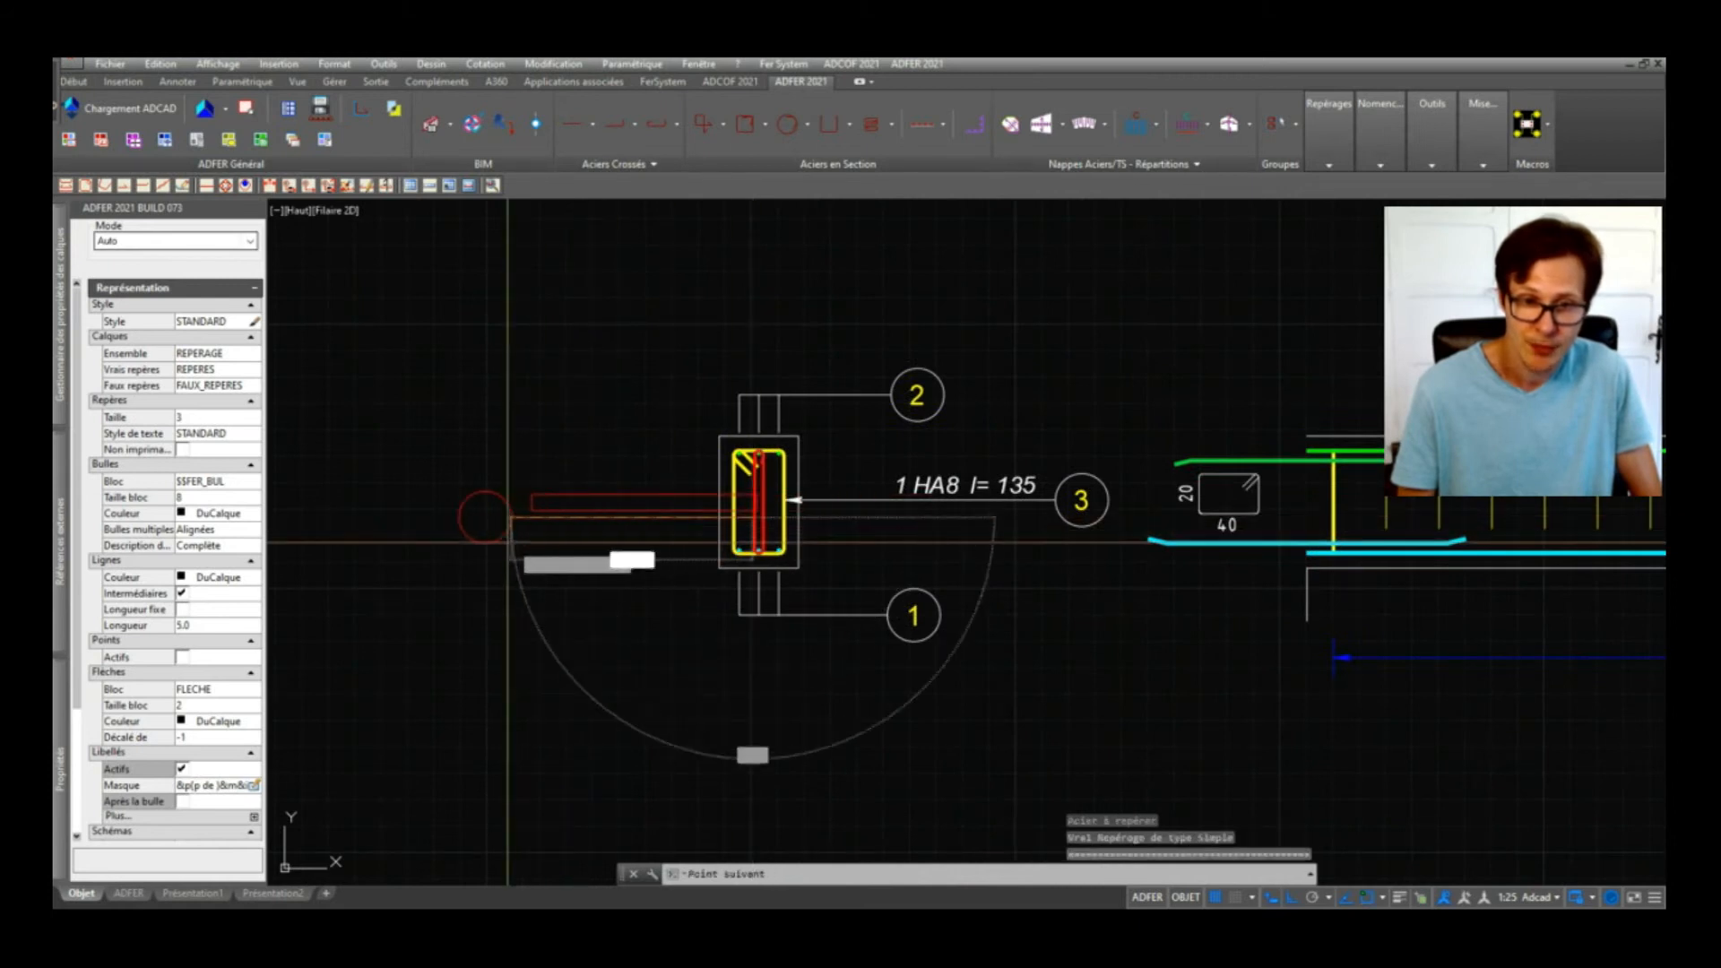
pyautogui.click(451, 541)
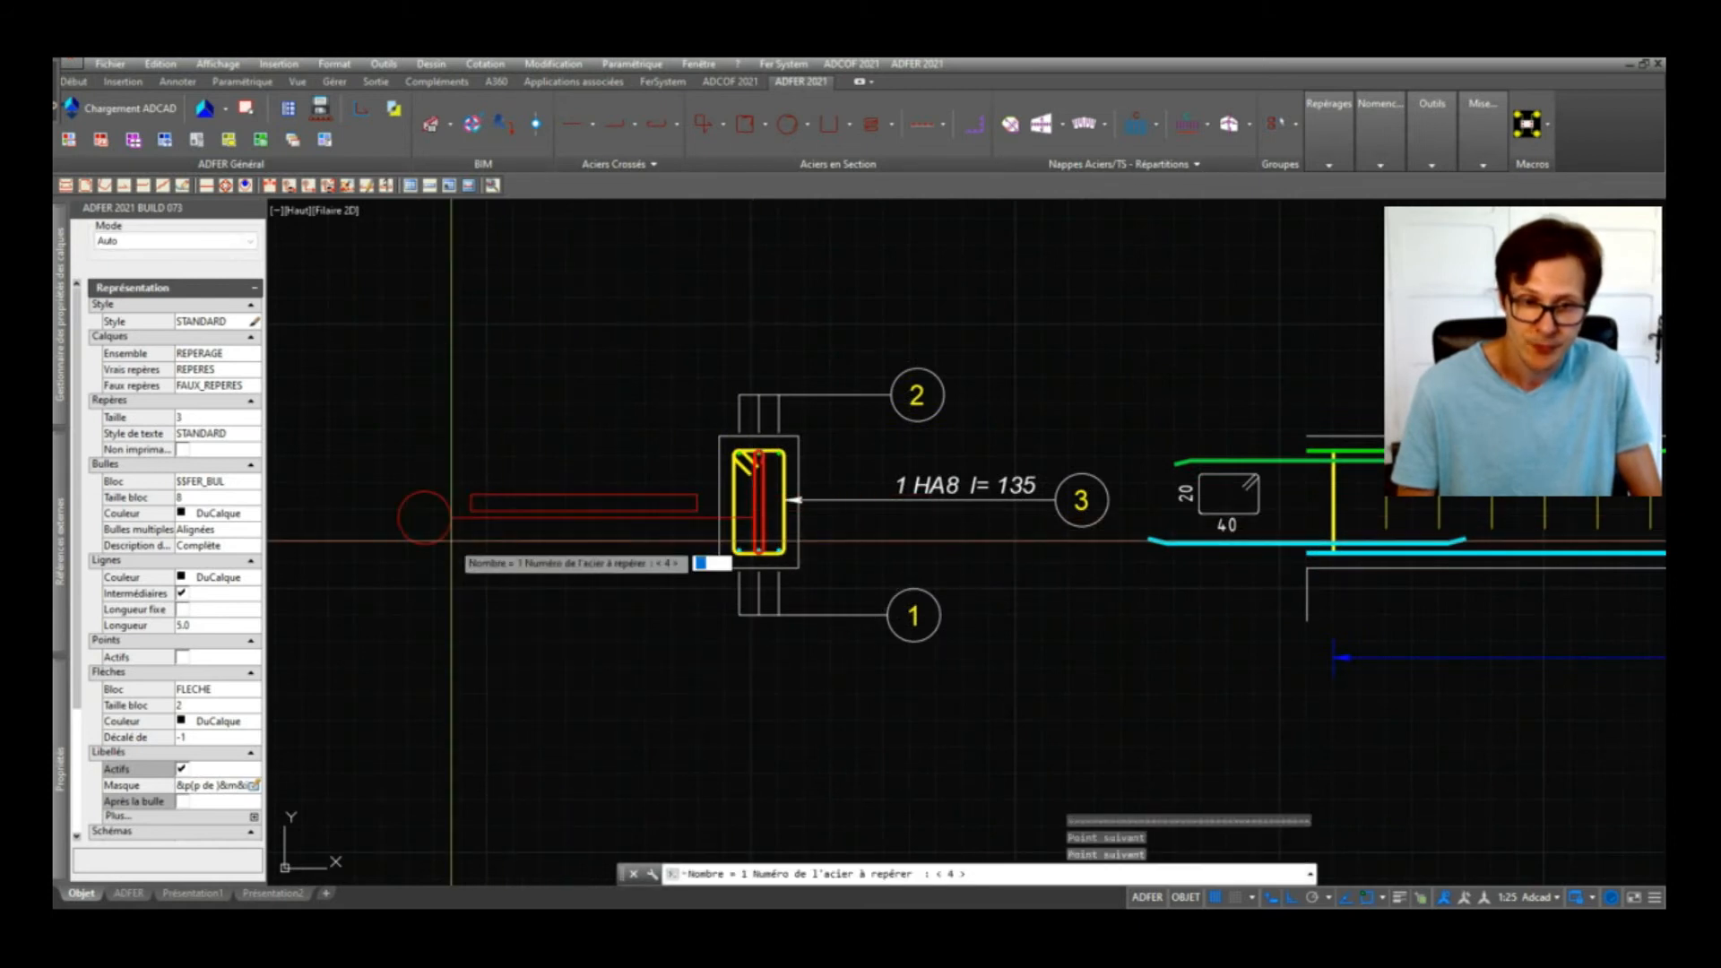
pyautogui.press('Return')
pyautogui.scroll(-2, 821, 464)
pyautogui.press('Return')
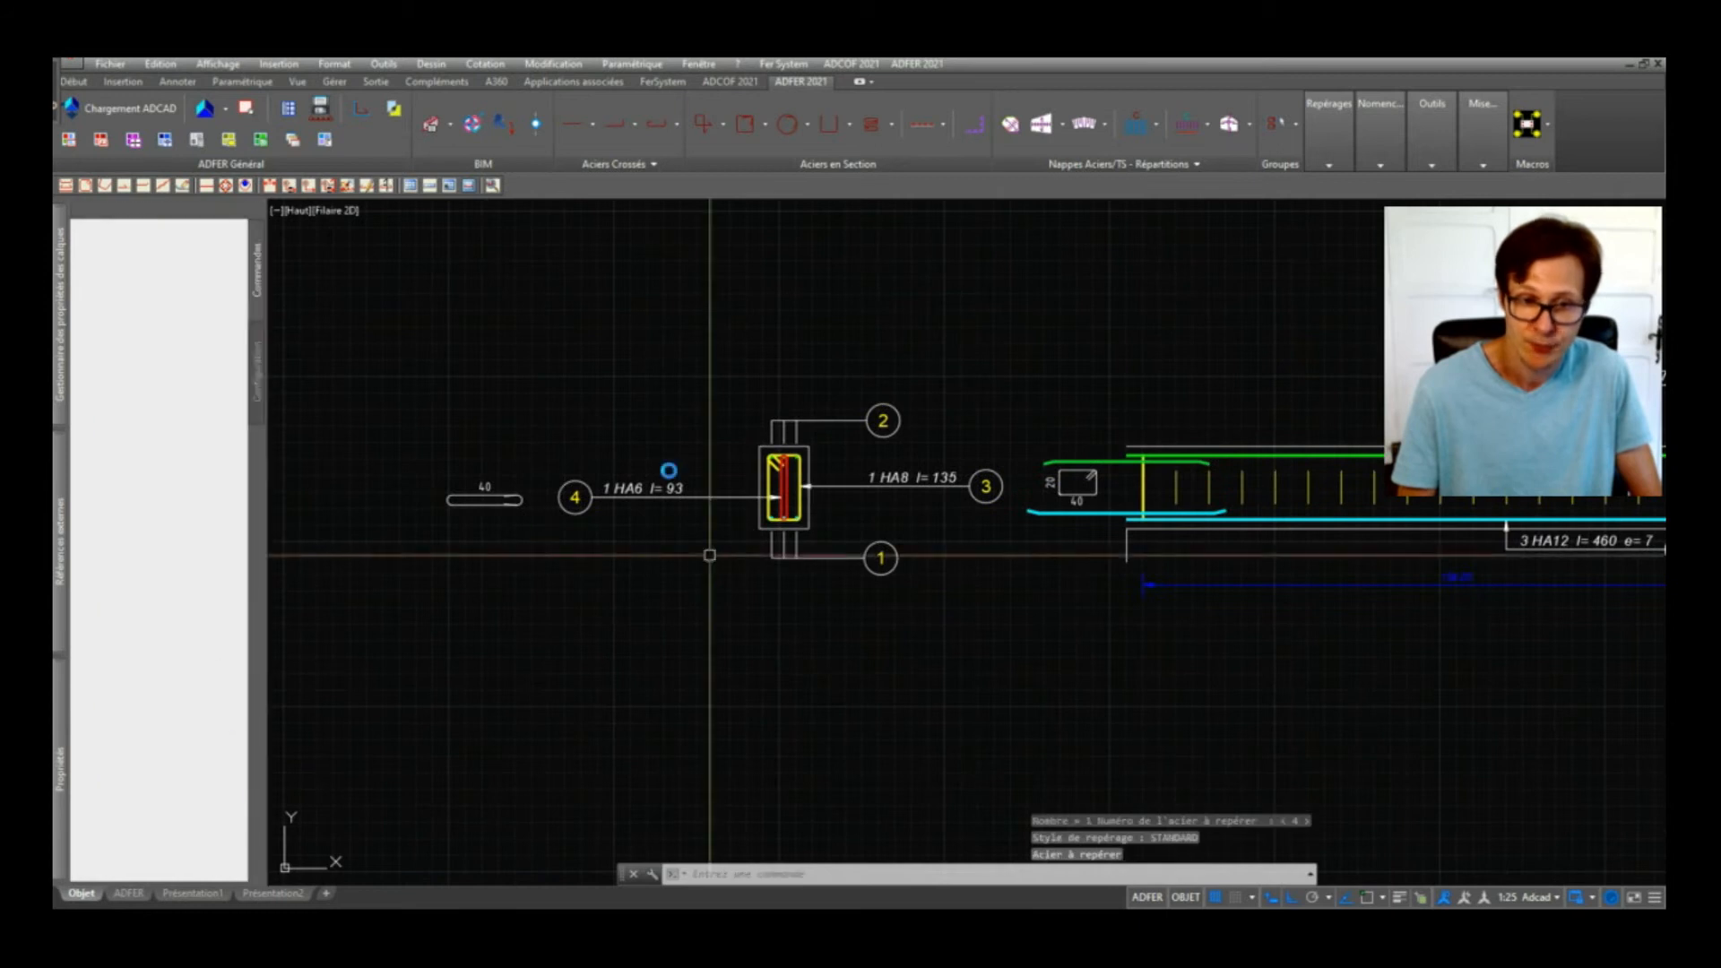
pyautogui.scroll(-2, 574, 493)
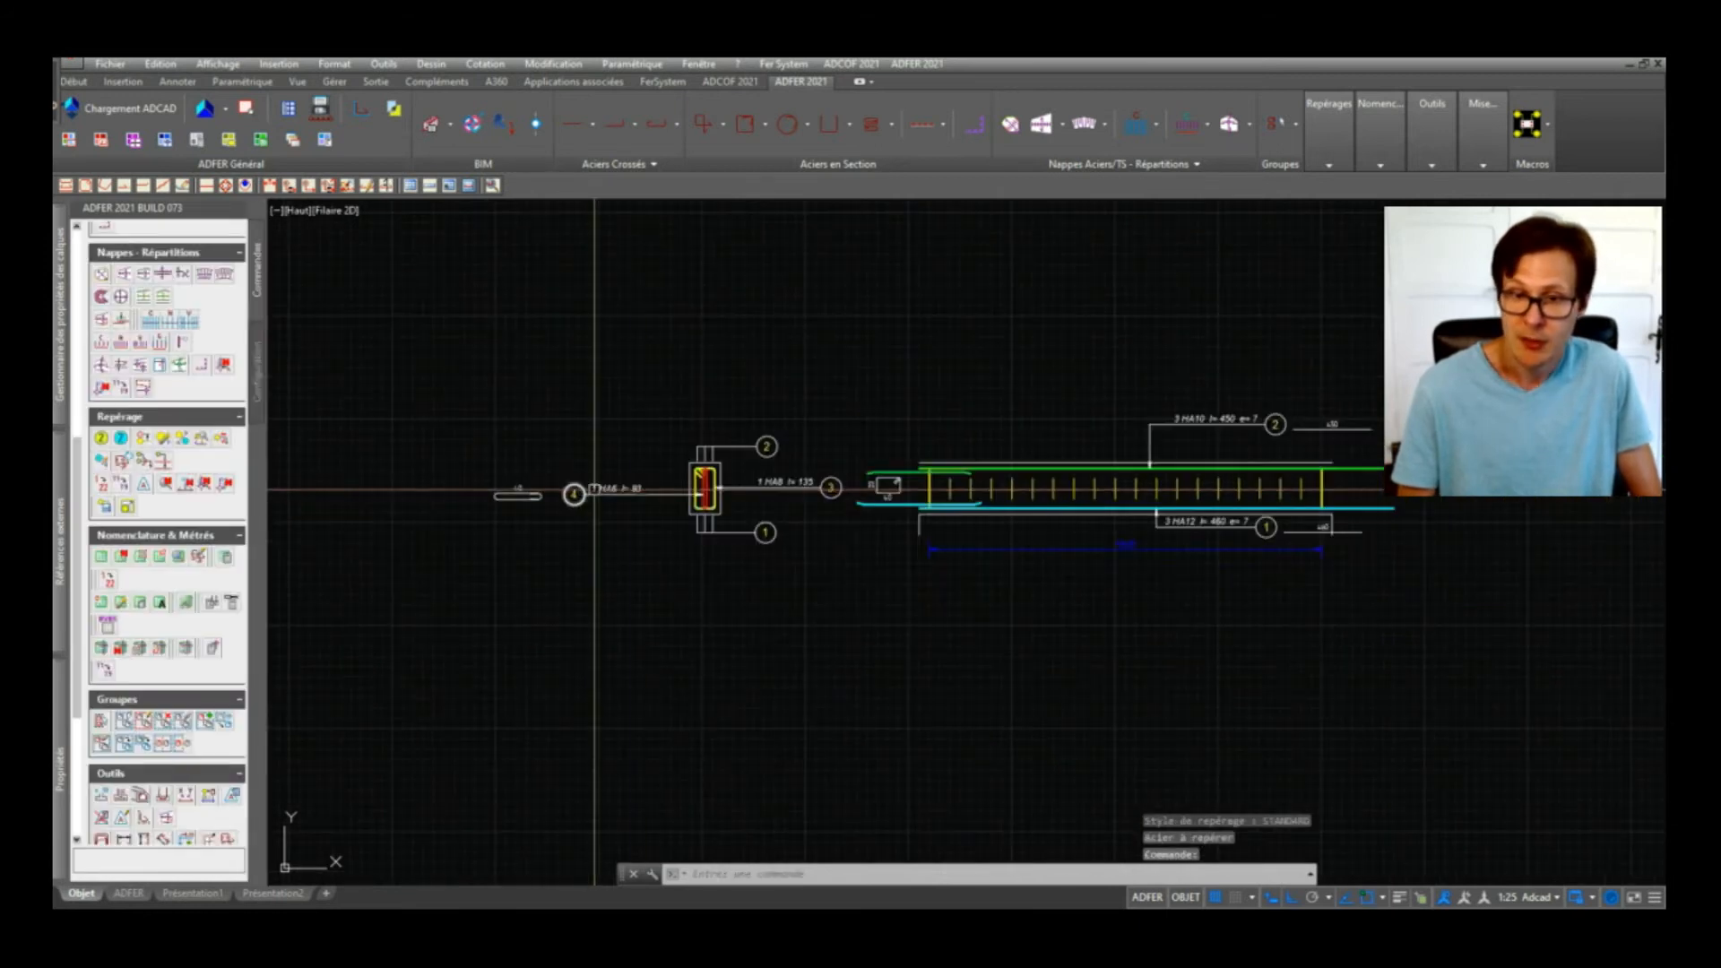
# Step: Tag the blue stirrup distribution line below the beam elevation with a simple callout carrying bar numbers 3 and 4
pyautogui.moveTo(874, 544); pyautogui.dragTo(826, 545, button='middle')
pyautogui.scroll(2, 1200, 514)
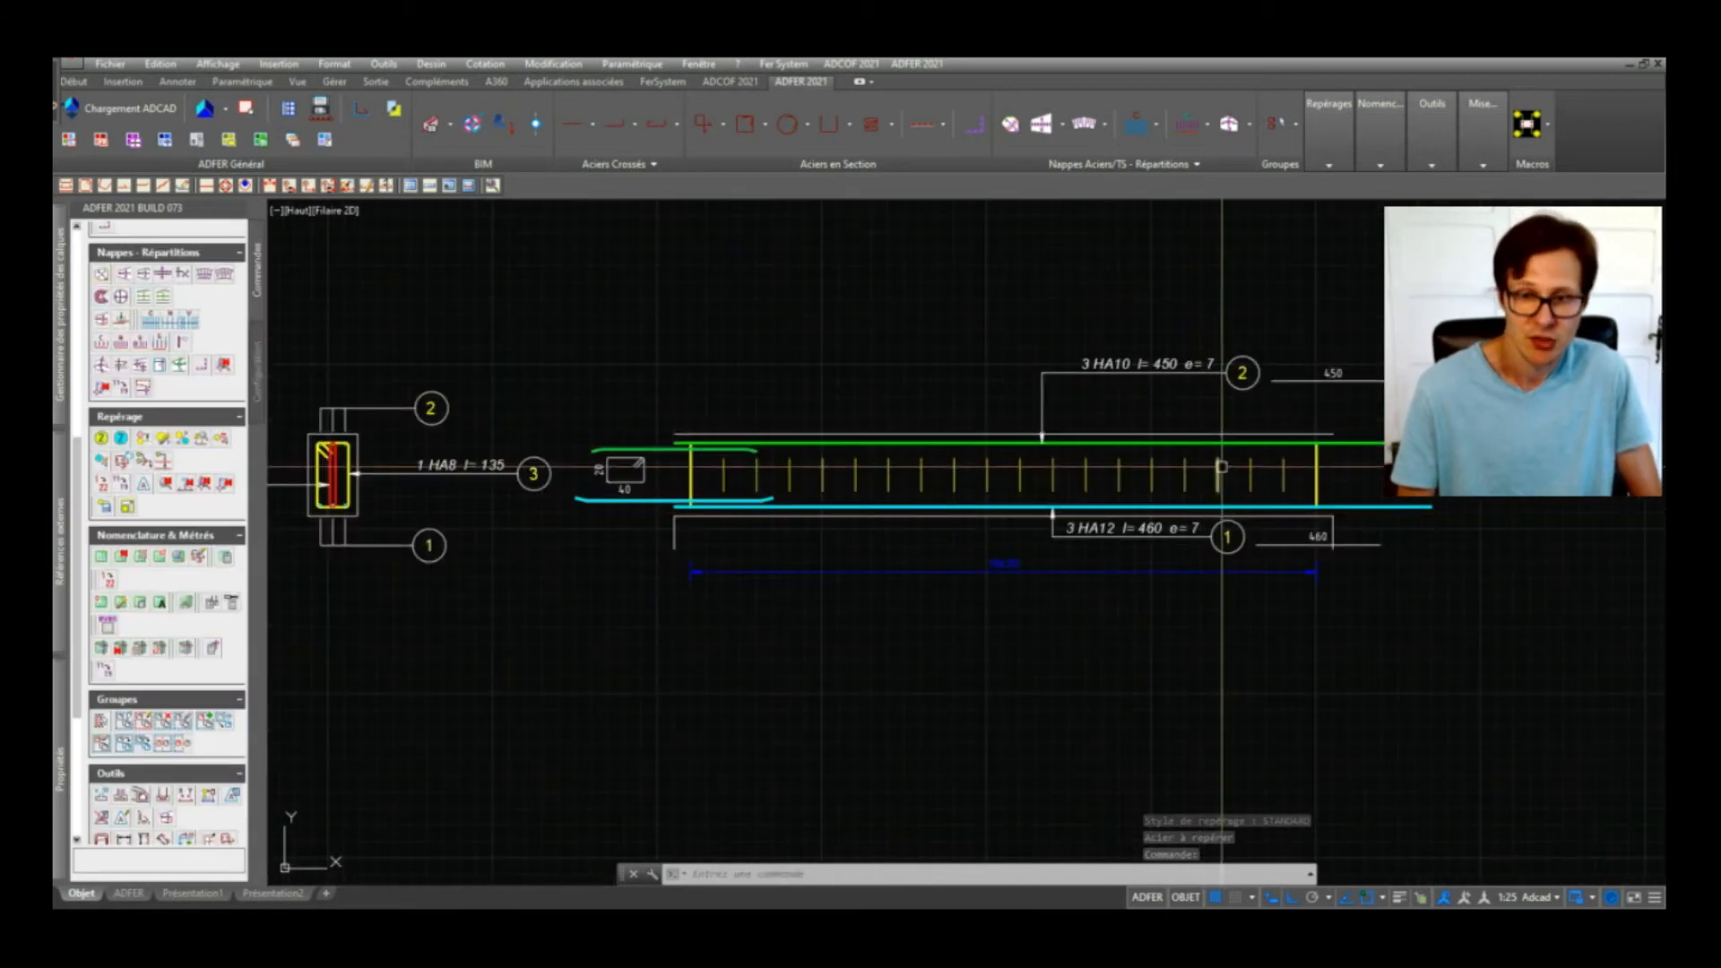
pyautogui.moveTo(430, 496); pyautogui.dragTo(657, 475, button='middle')
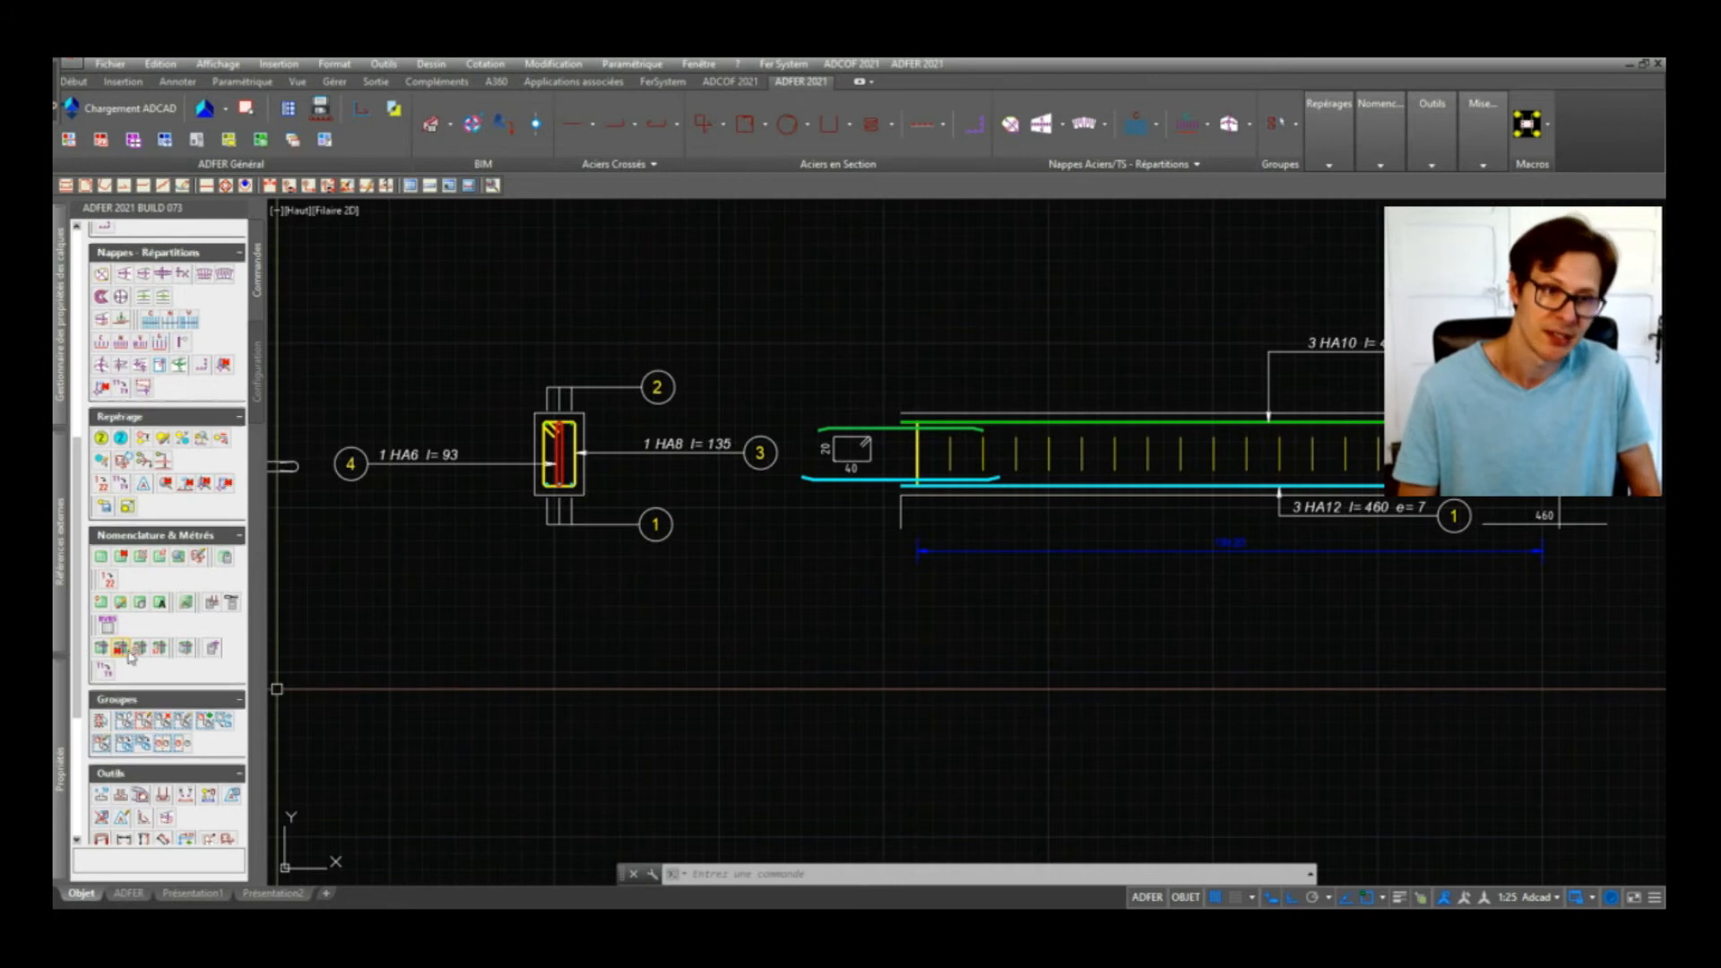
pyautogui.scroll(3, 130, 657)
pyautogui.click(109, 520)
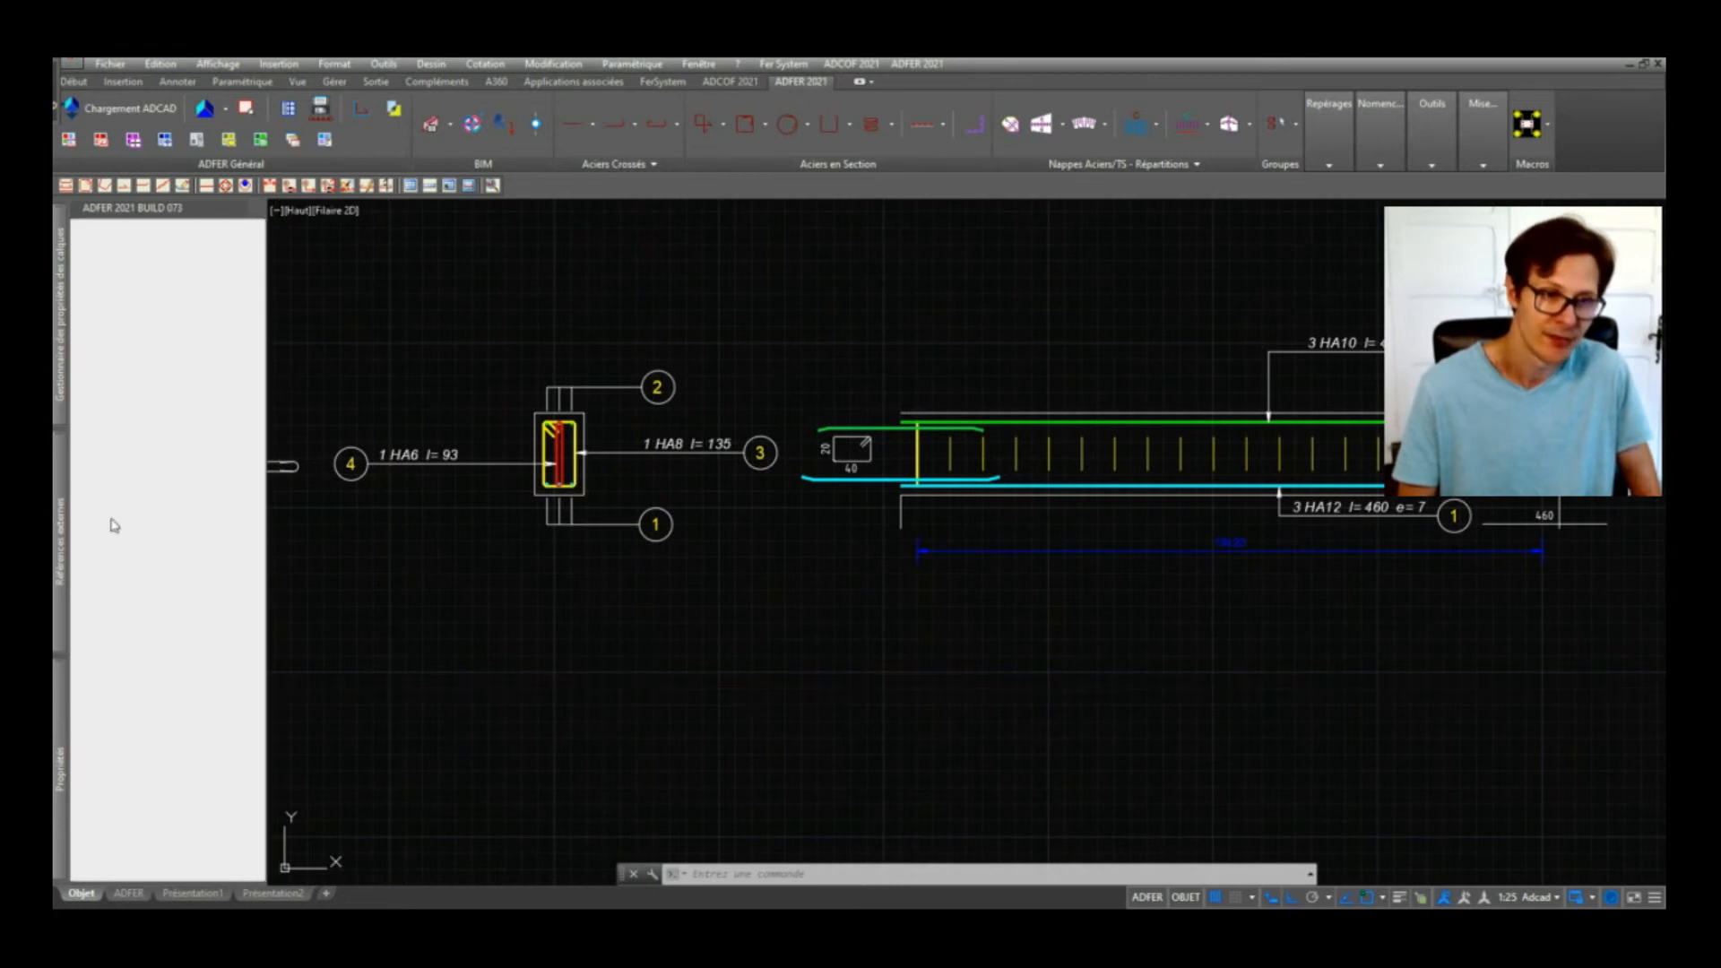
pyautogui.moveTo(1532, 555); pyautogui.dragTo(1292, 513, button='middle')
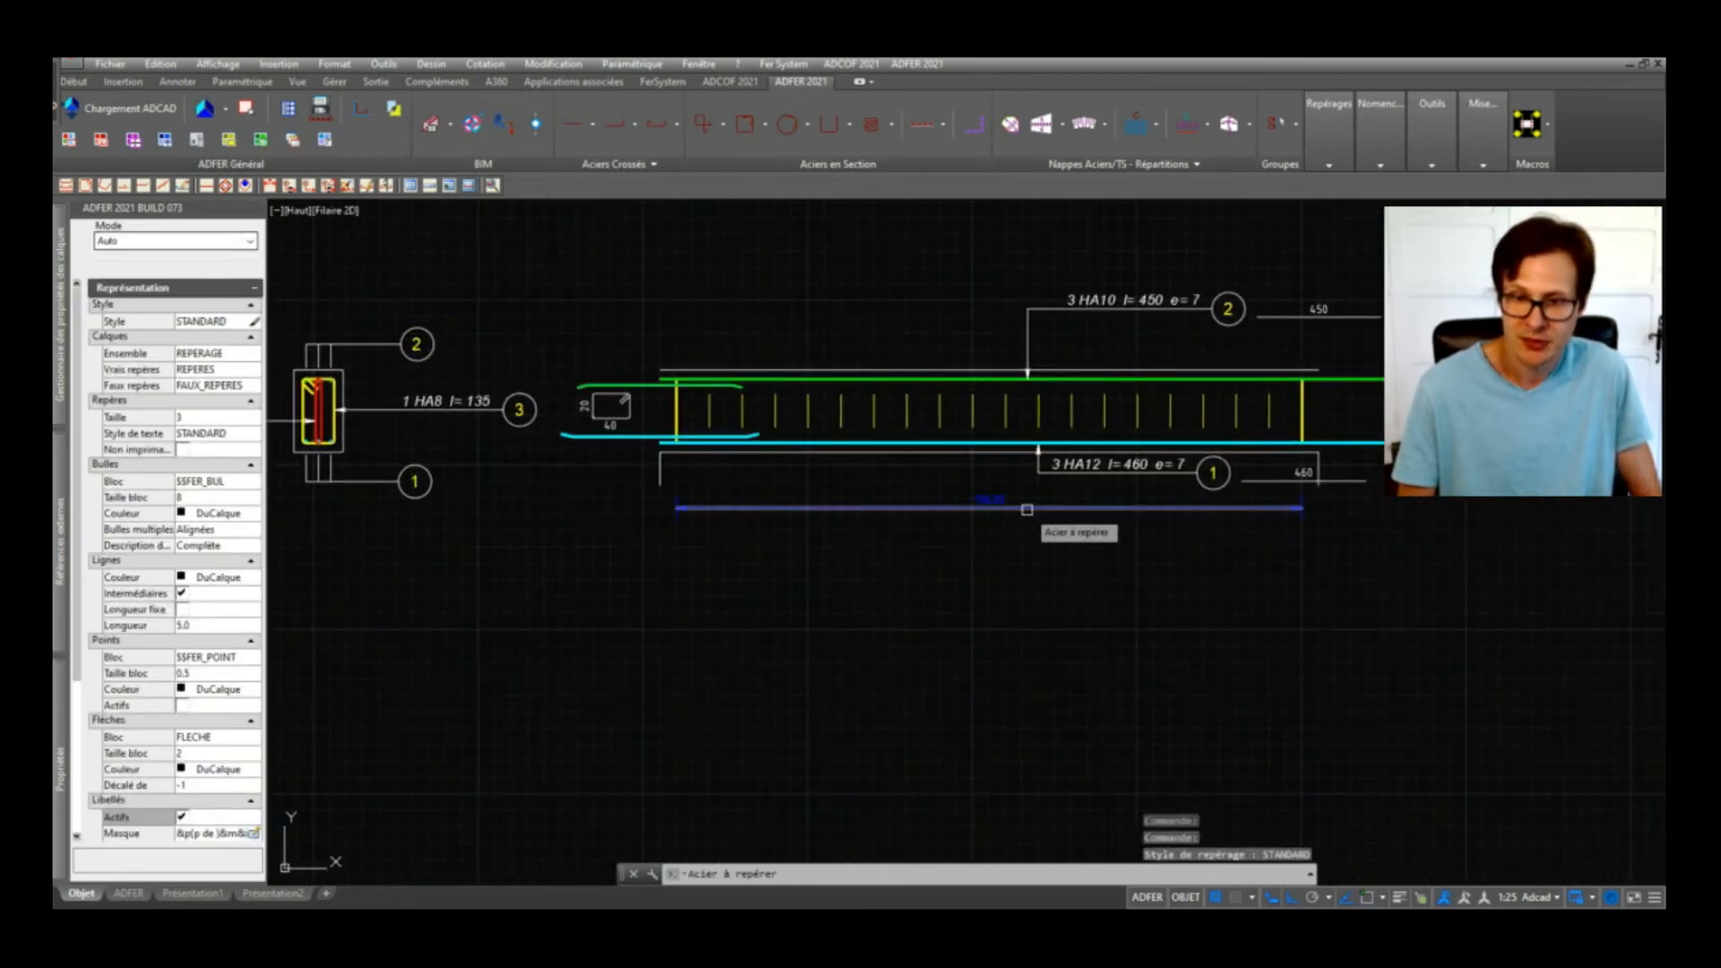
pyautogui.click(1028, 509)
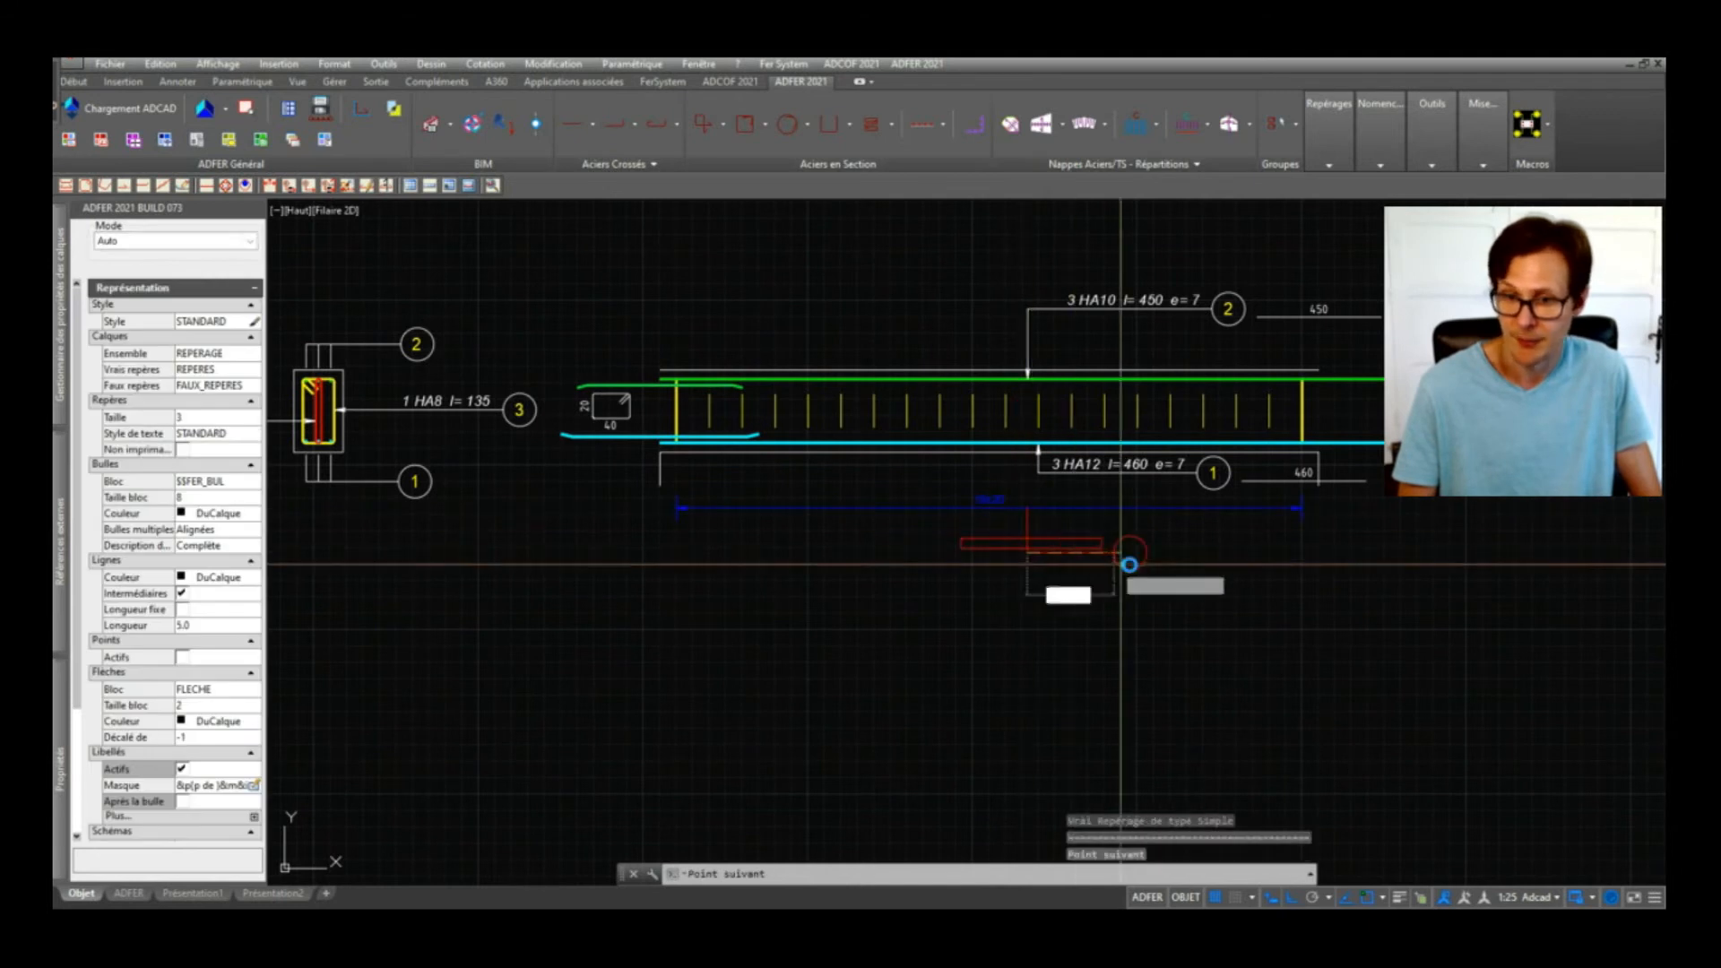
pyautogui.click(1195, 563)
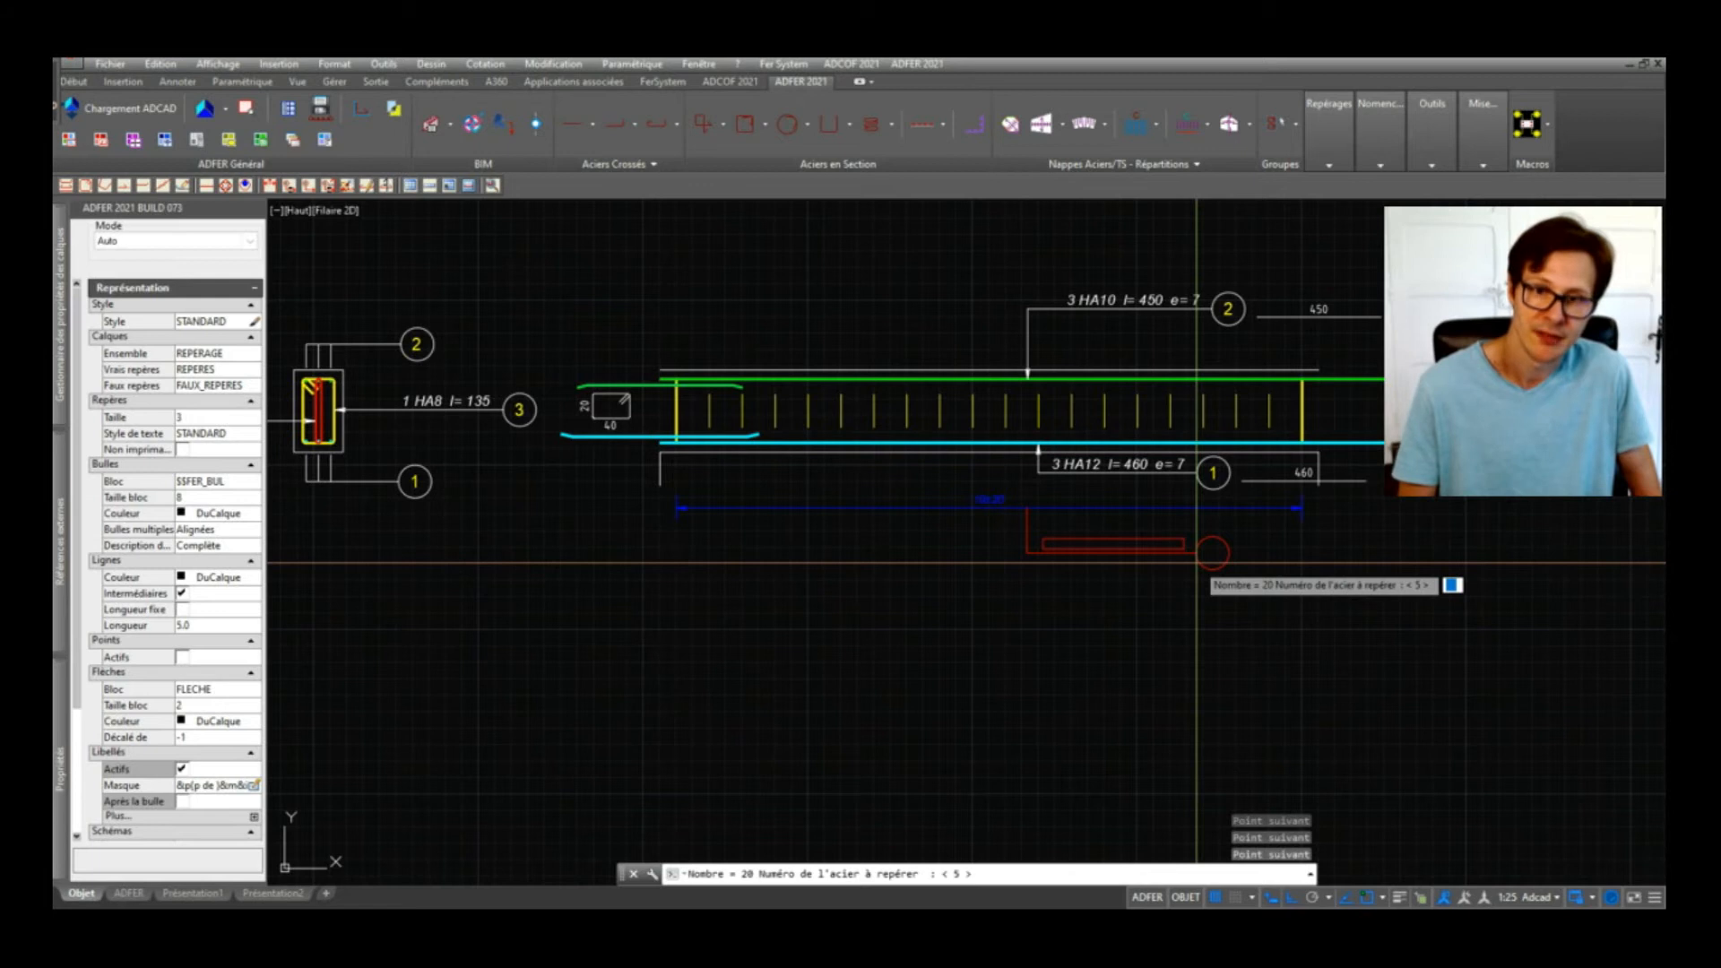
pyautogui.write('3')
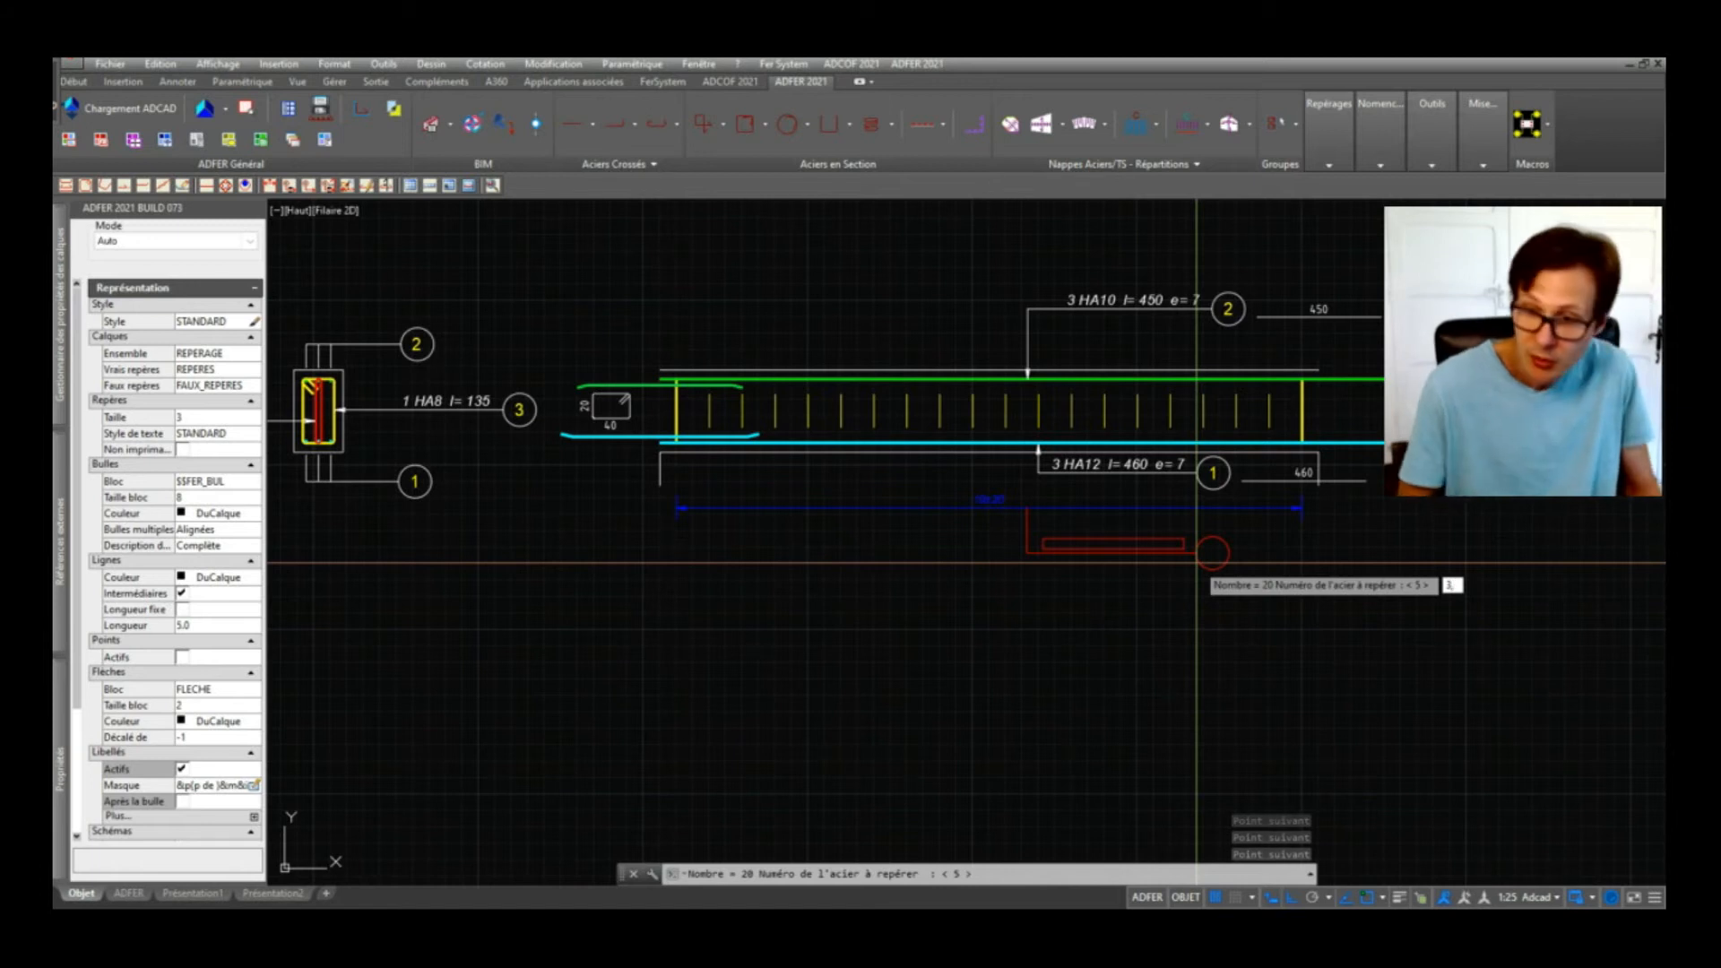
pyautogui.write(',4')
pyautogui.press('Return')
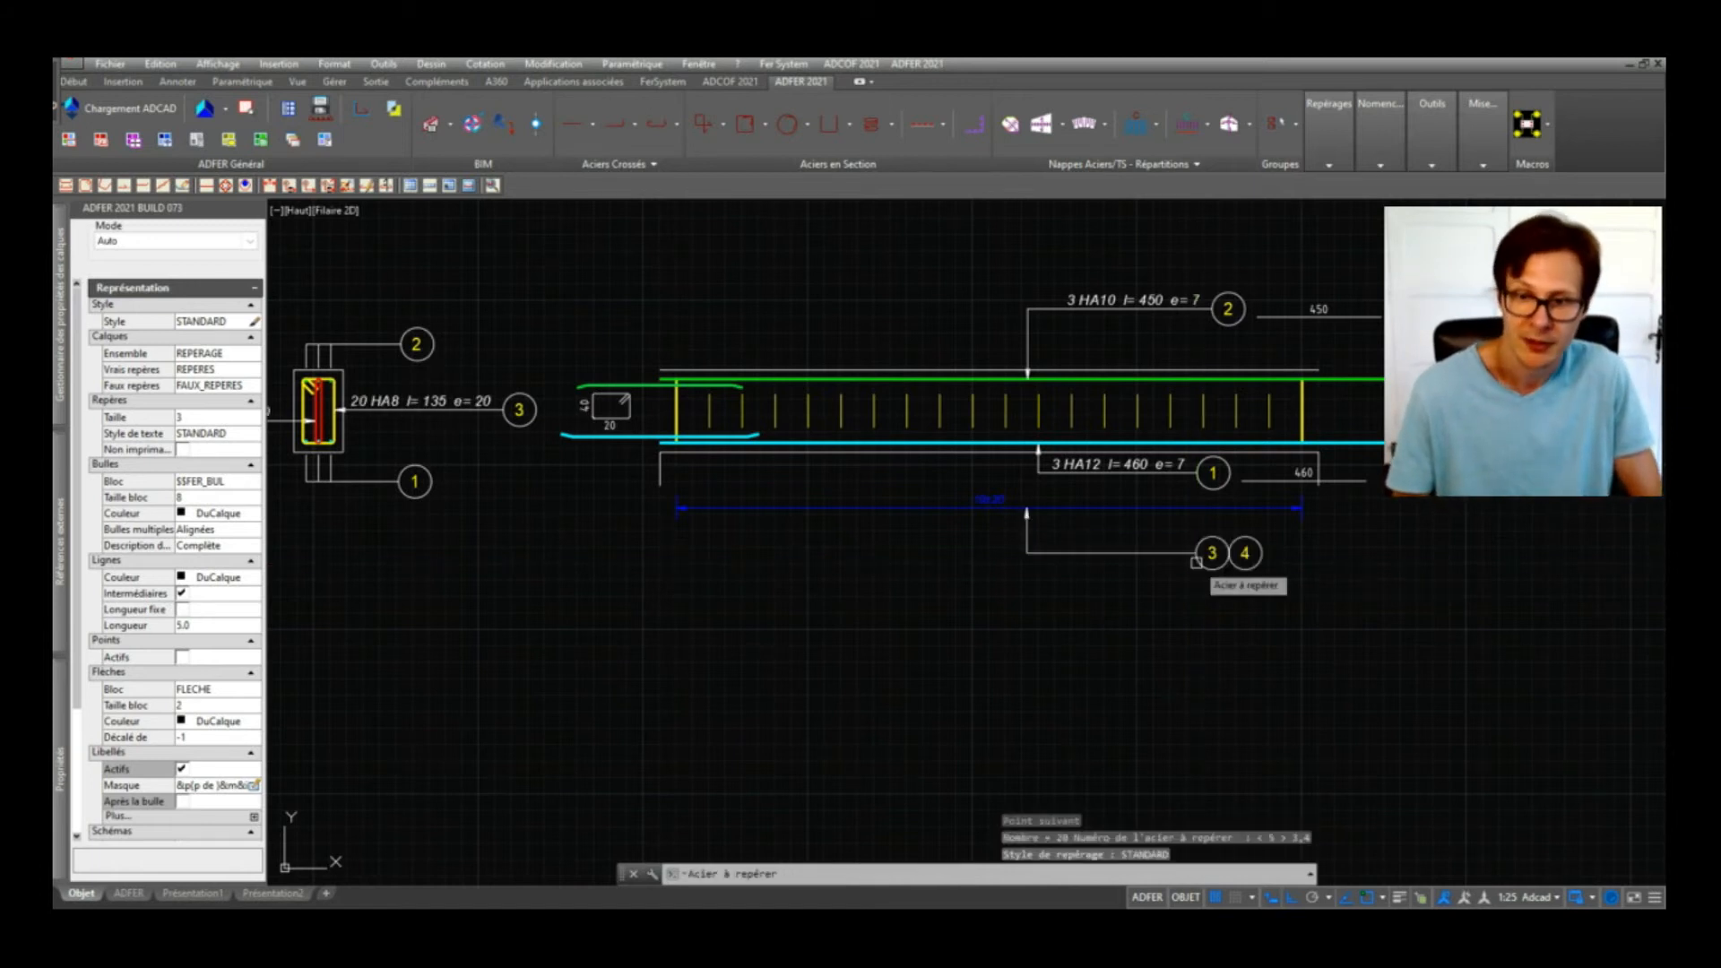
pyautogui.press('Return')
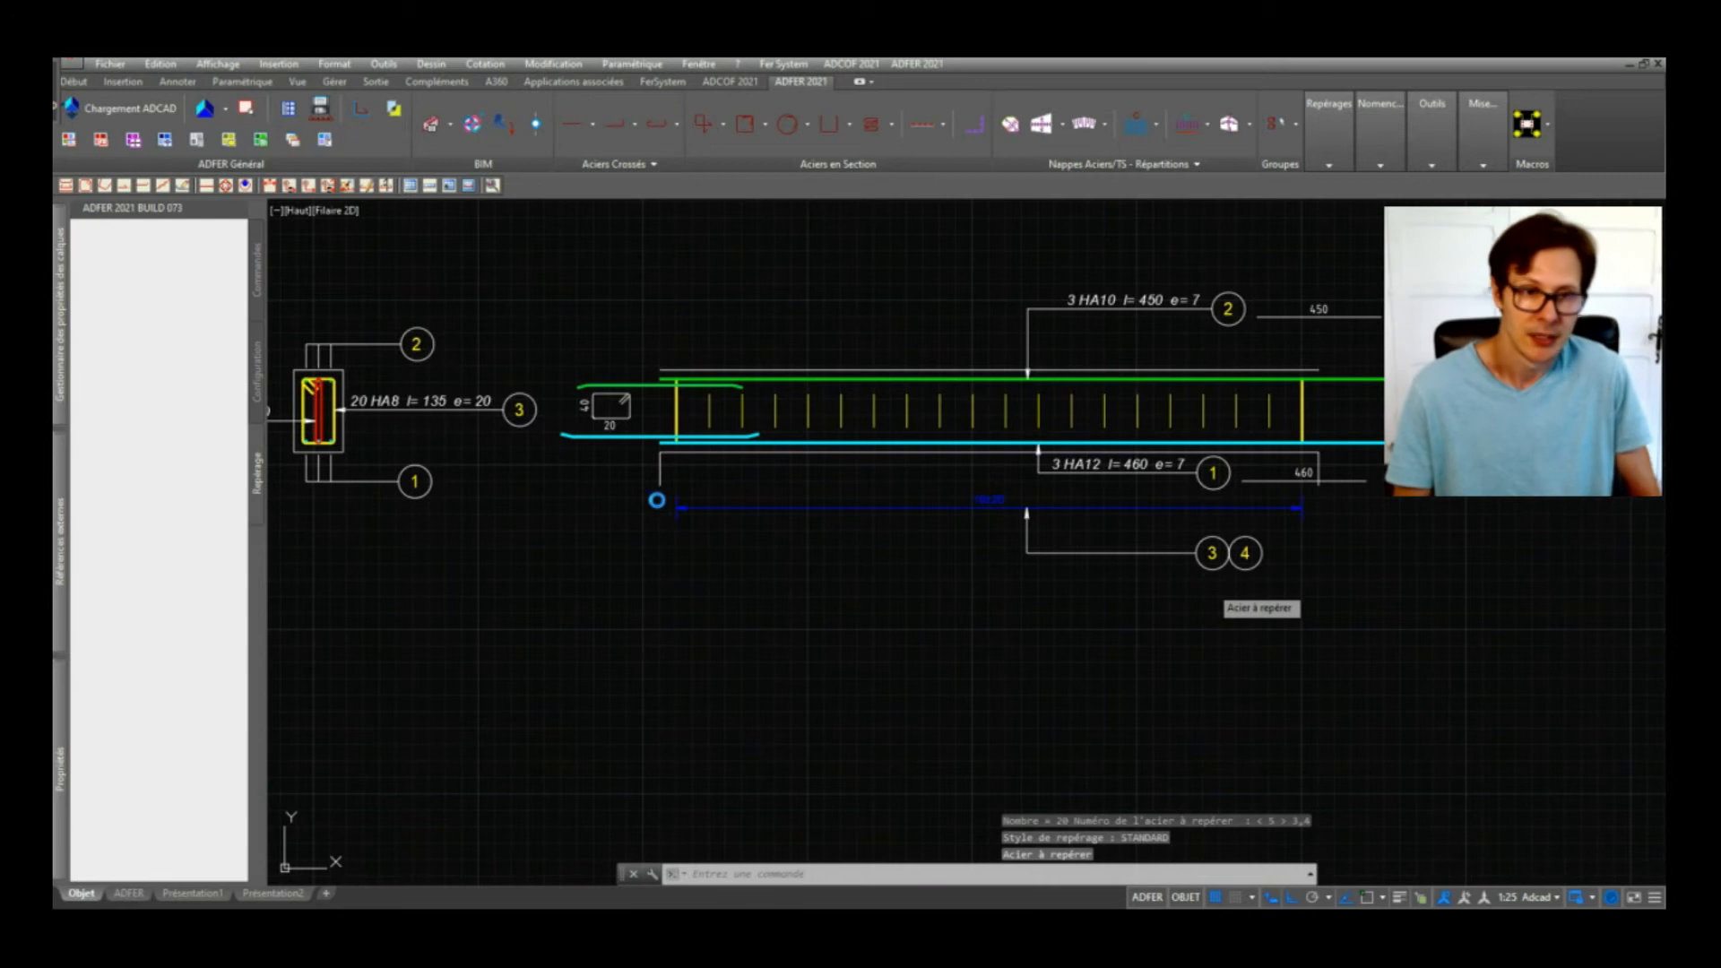
# Step: Stretch the 3 and 4 bubbles below the elevation to shorten their leader line
pyautogui.scroll(2, 1207, 544)
pyautogui.write('et')
pyautogui.press('Return')
pyautogui.click(1326, 516)
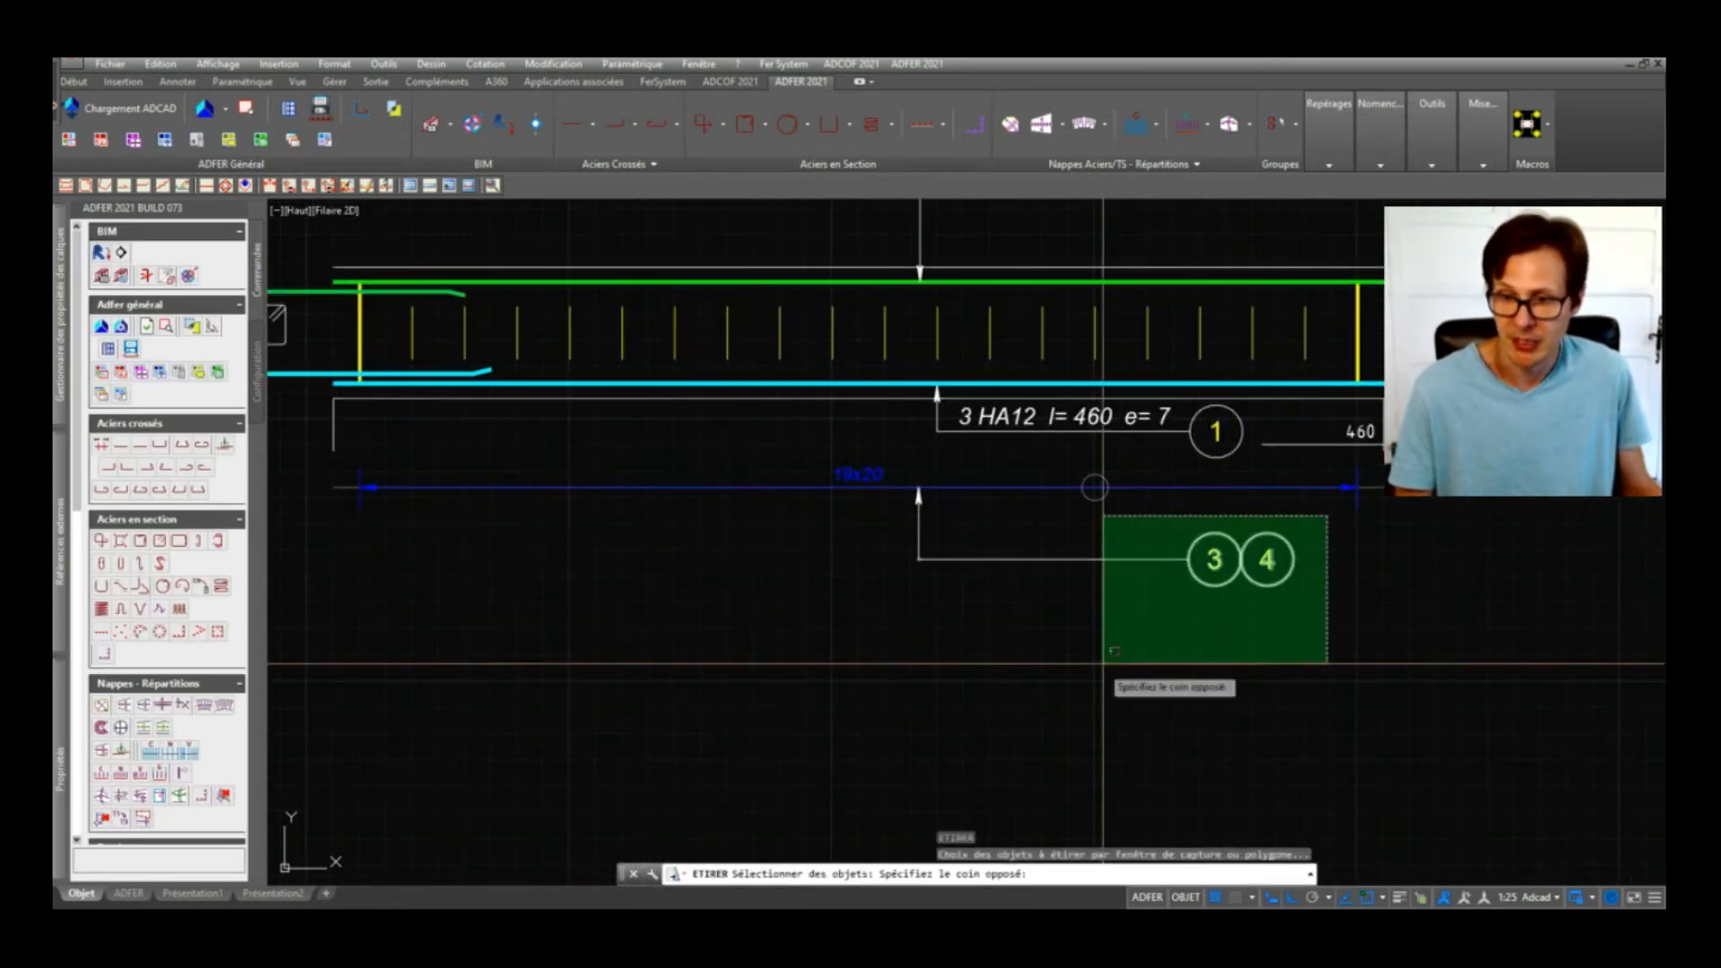
pyautogui.click(1103, 662)
pyautogui.press('Return')
pyautogui.click(1329, 676)
pyautogui.click(1126, 720)
# Step: Examine the stirrup callout labels in the cross-section against the distribution line and its callout in the elevation
pyautogui.moveTo(669, 580); pyautogui.dragTo(1548, 653, button='middle')
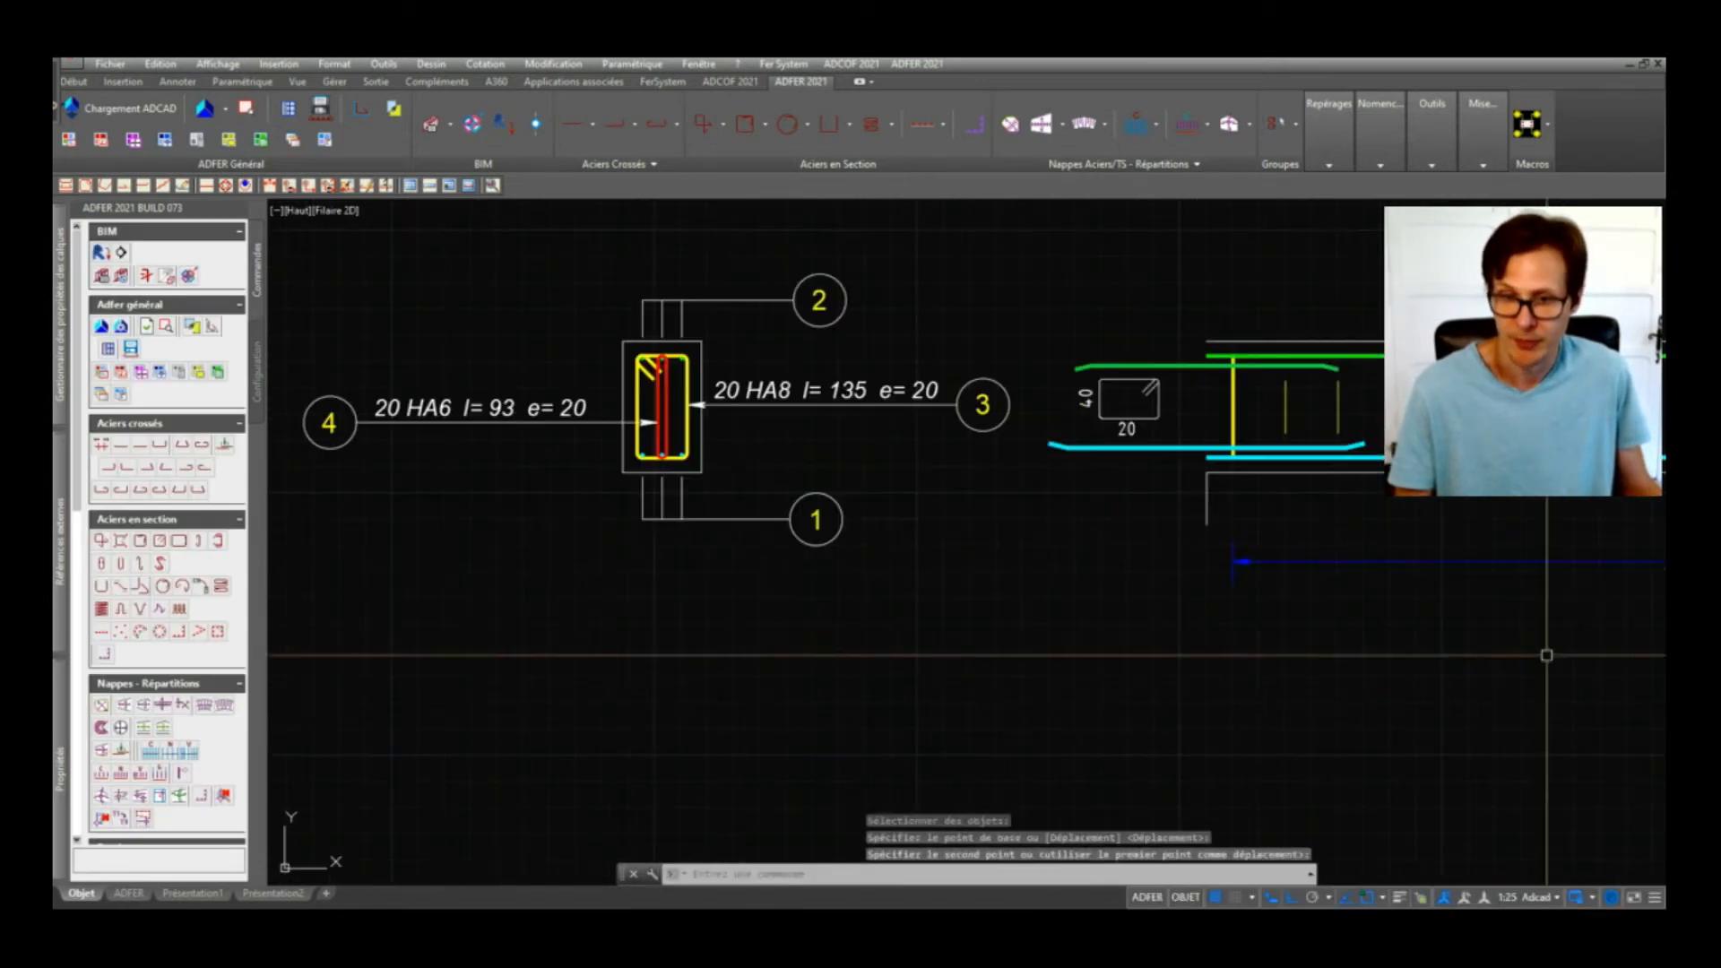
pyautogui.moveTo(594, 454)
pyautogui.mouseDown(button='middle')
pyautogui.moveTo(697, 507)
pyautogui.moveTo(910, 488)
pyautogui.mouseUp(button='middle')
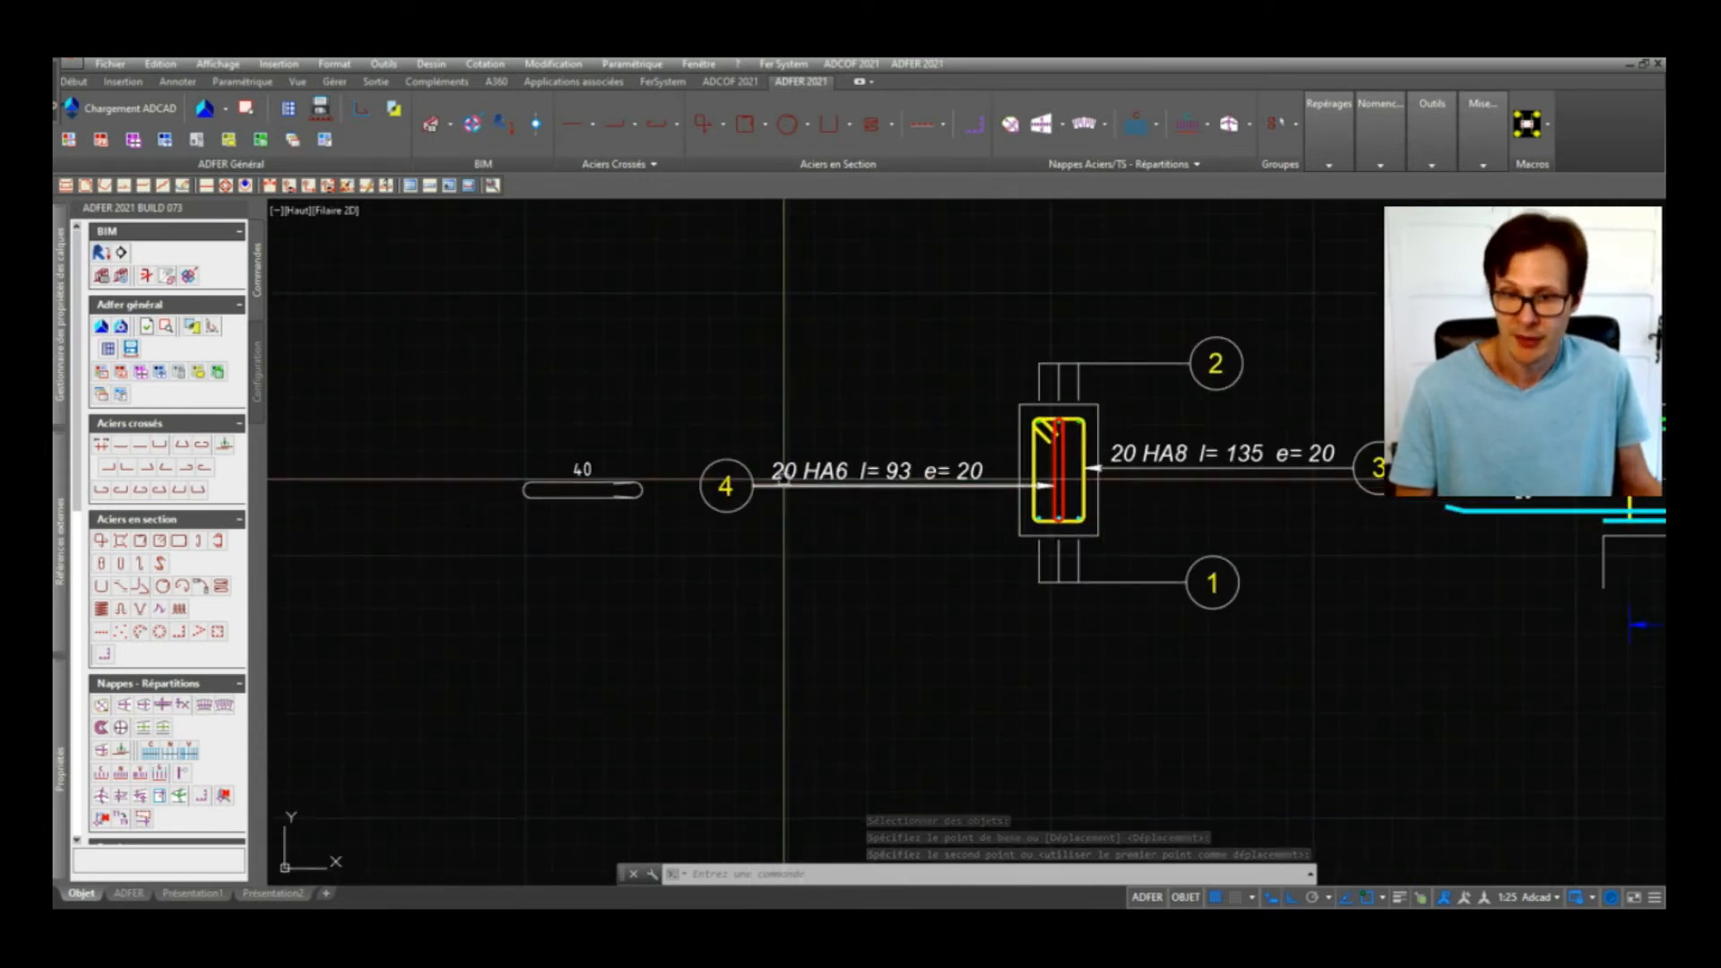
pyautogui.scroll(-4, 720, 437)
pyautogui.scroll(6, 1325, 482)
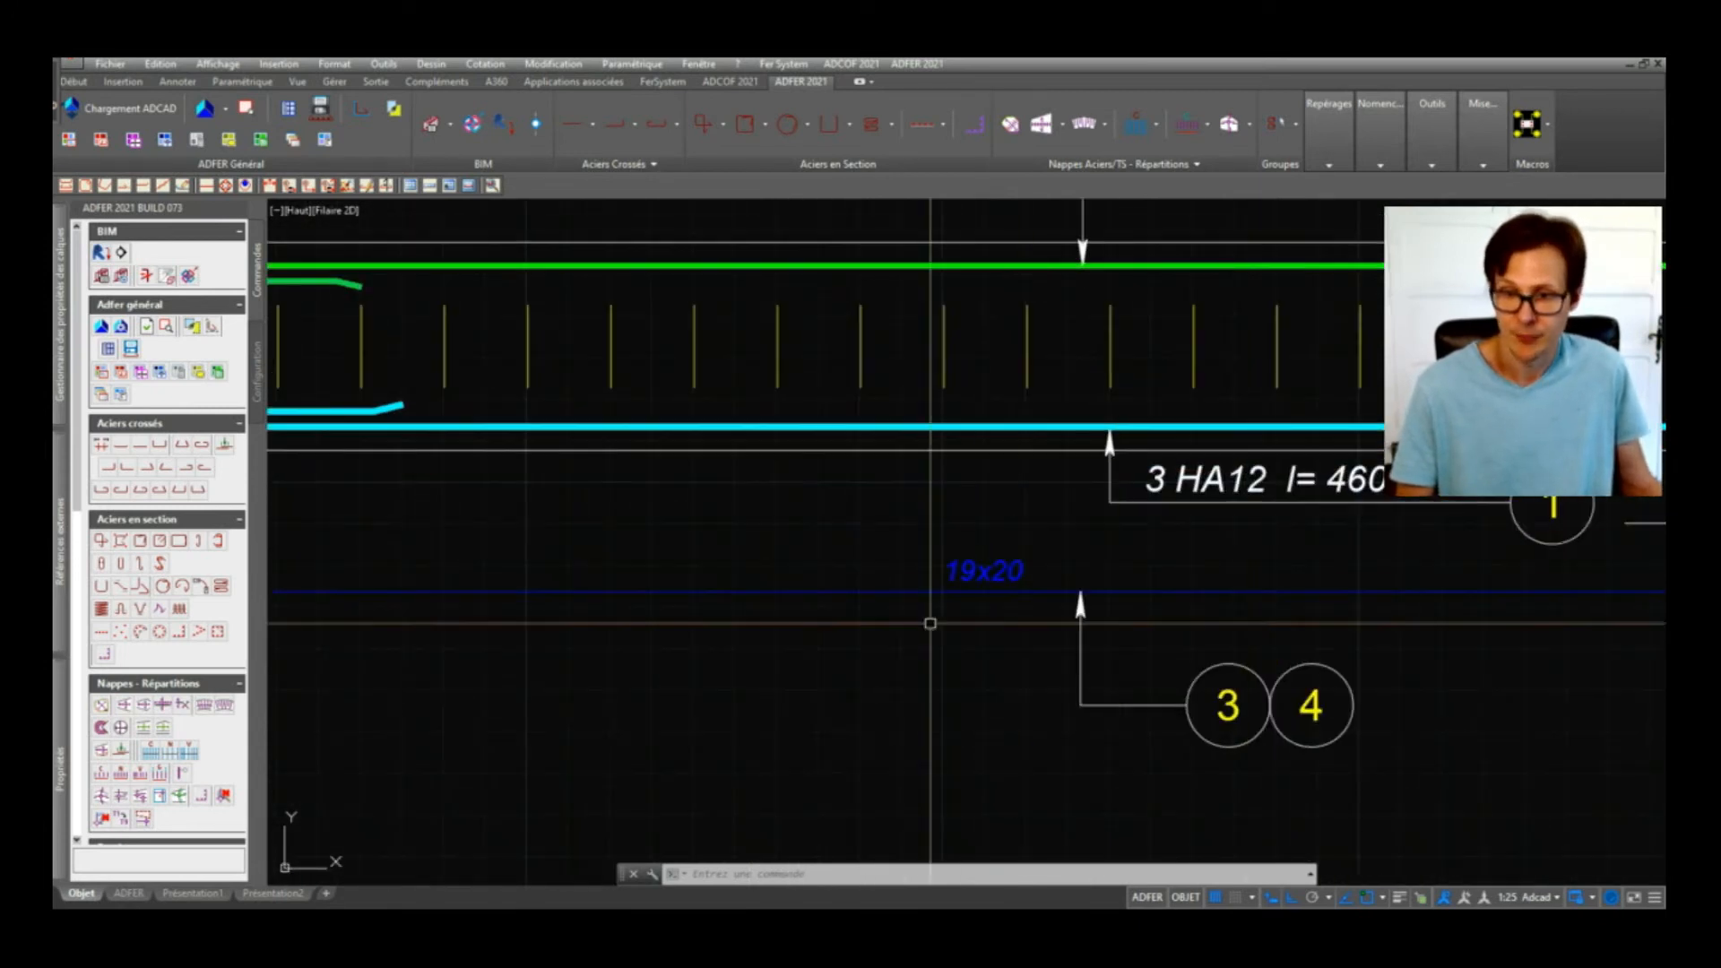
pyautogui.scroll(-6, 967, 578)
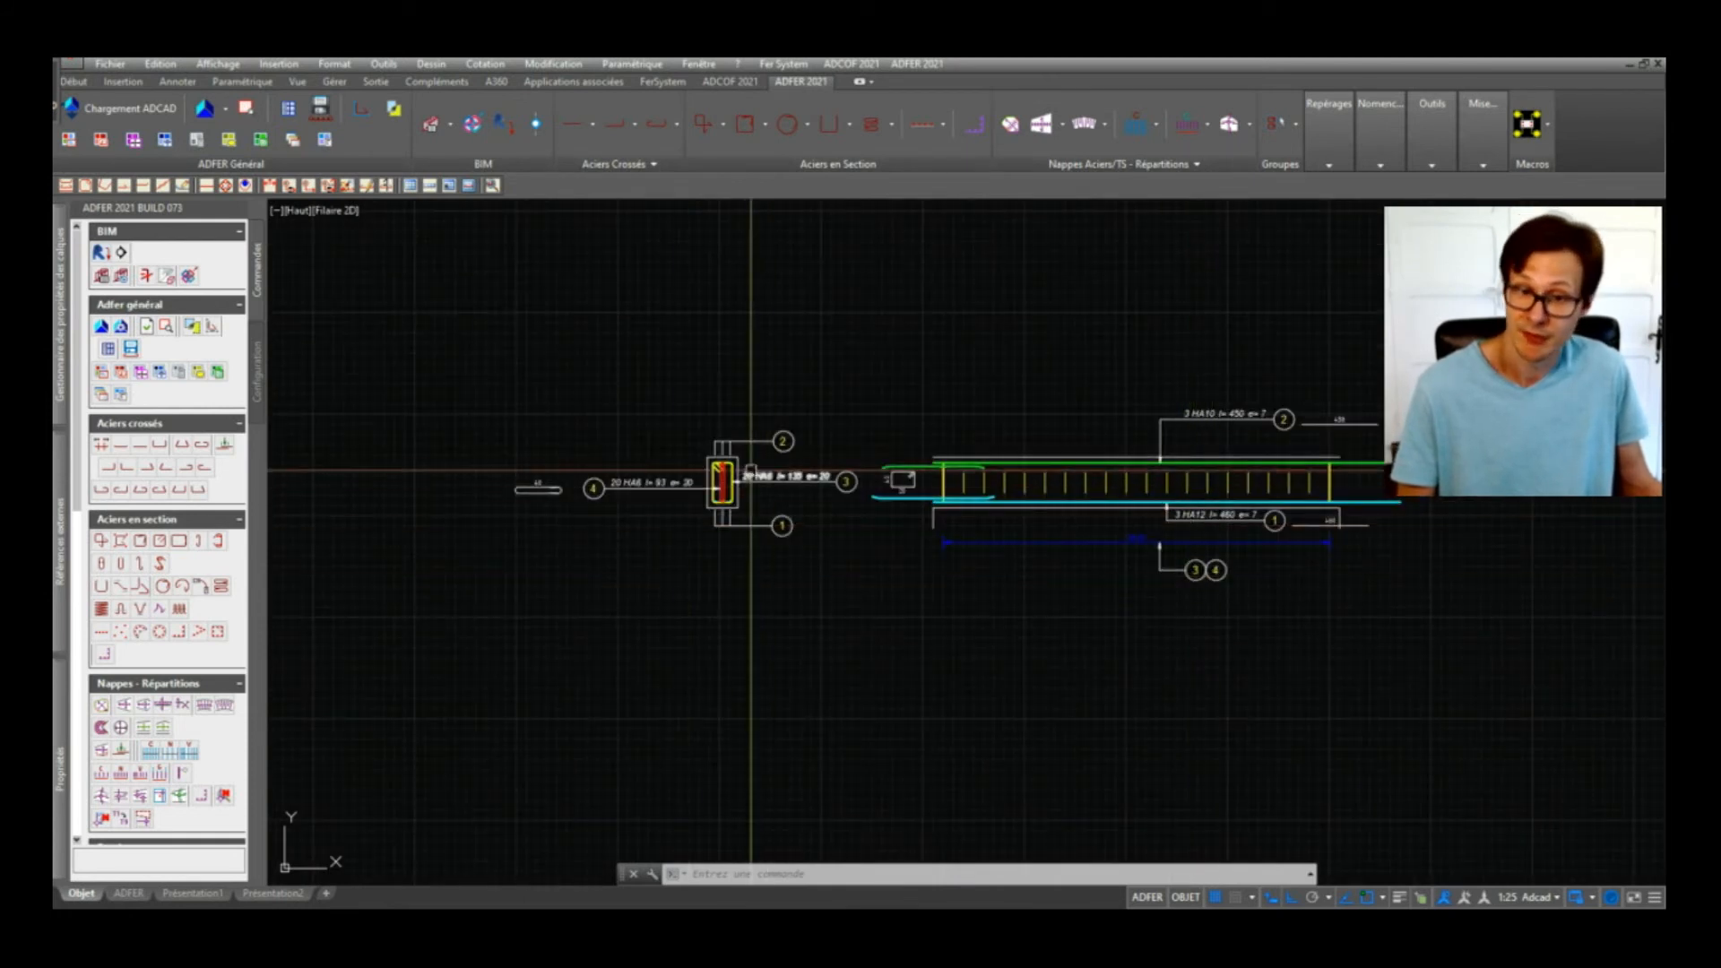
pyautogui.scroll(4, 673, 491)
pyautogui.scroll(-4, 682, 493)
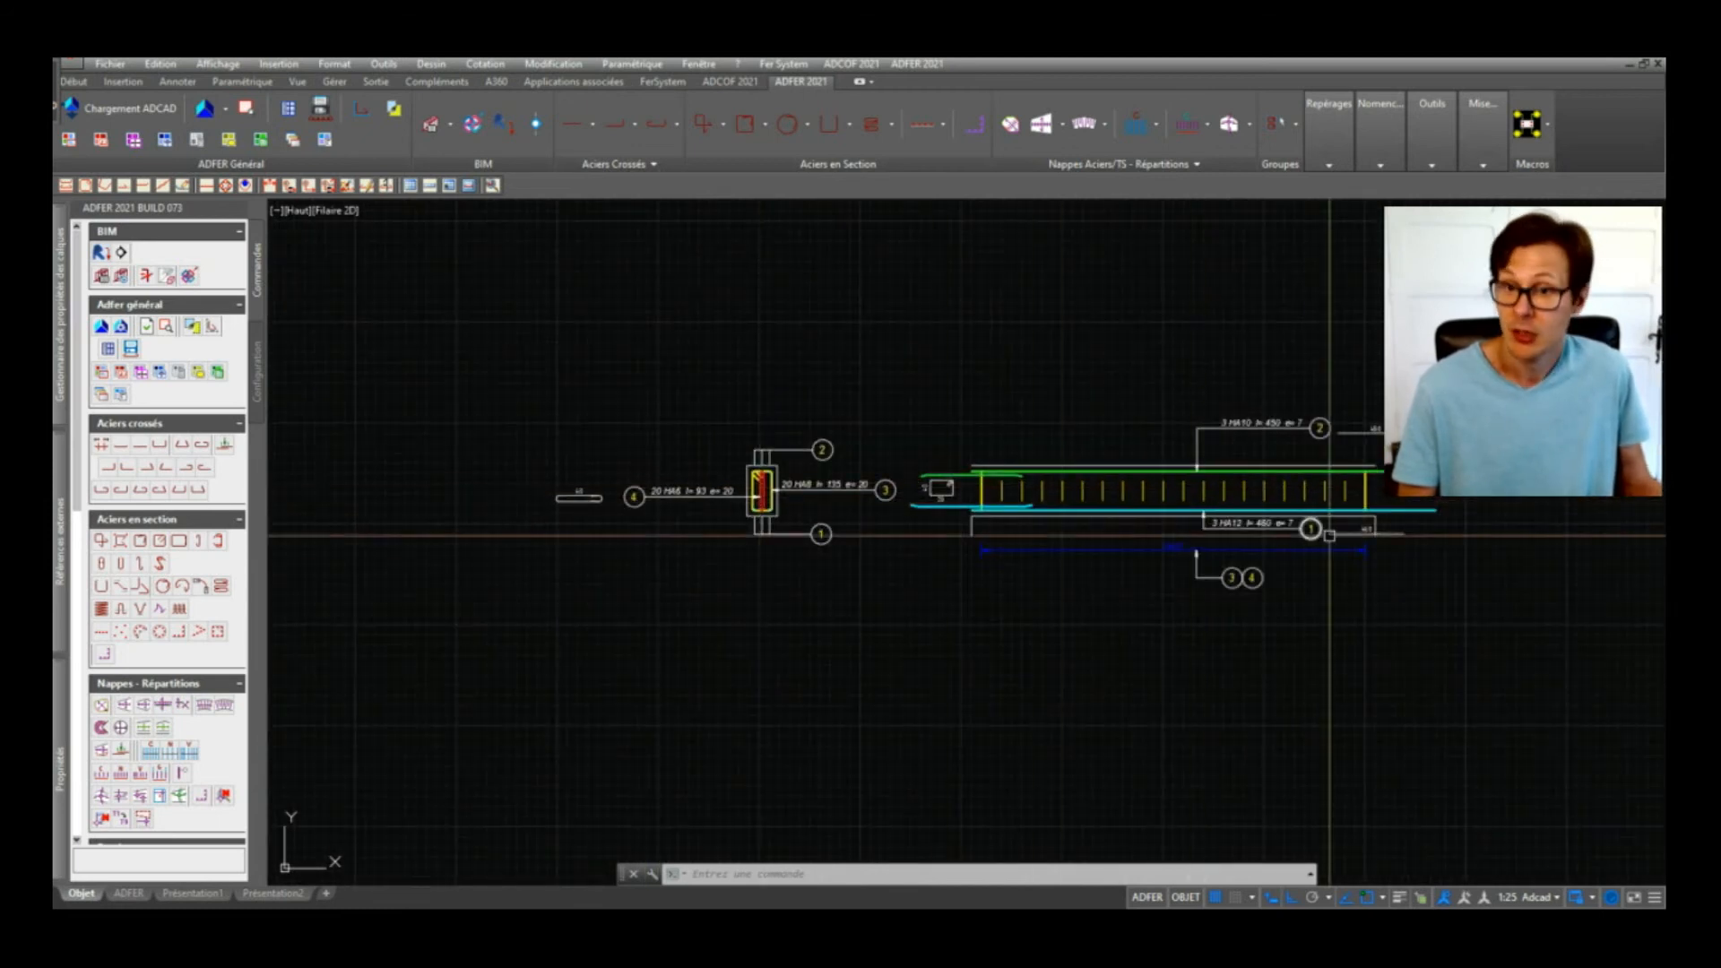
pyautogui.scroll(2, 1311, 548)
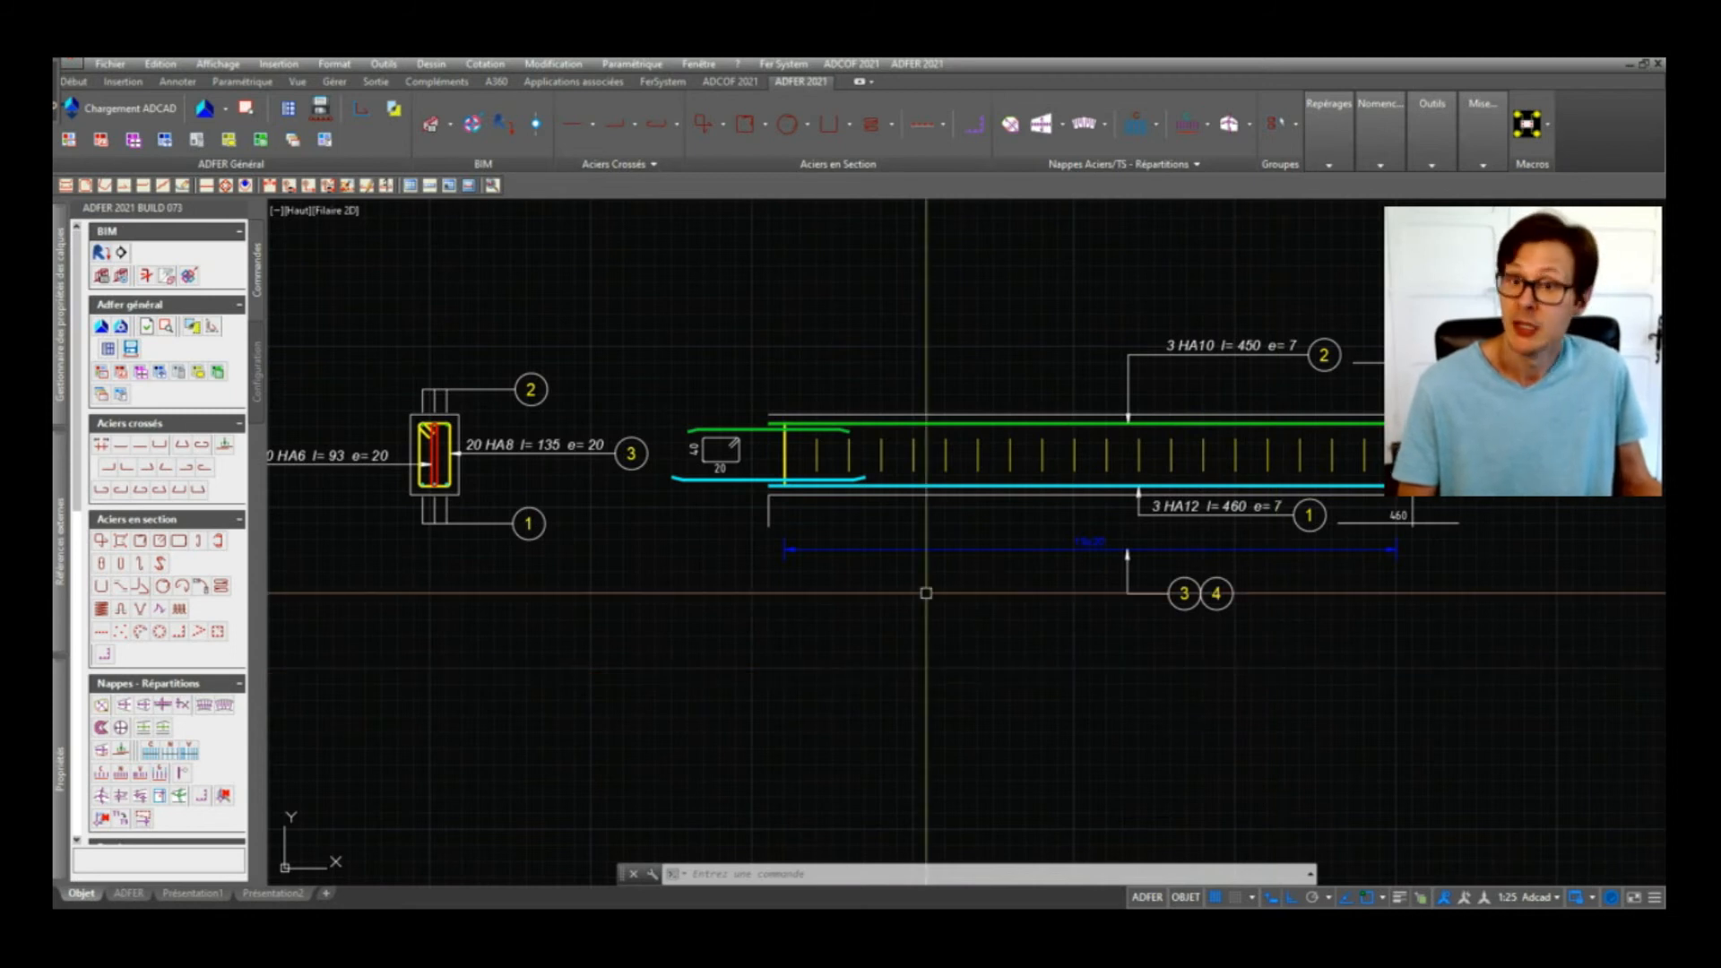
pyautogui.moveTo(634, 575); pyautogui.dragTo(733, 592, button='middle')
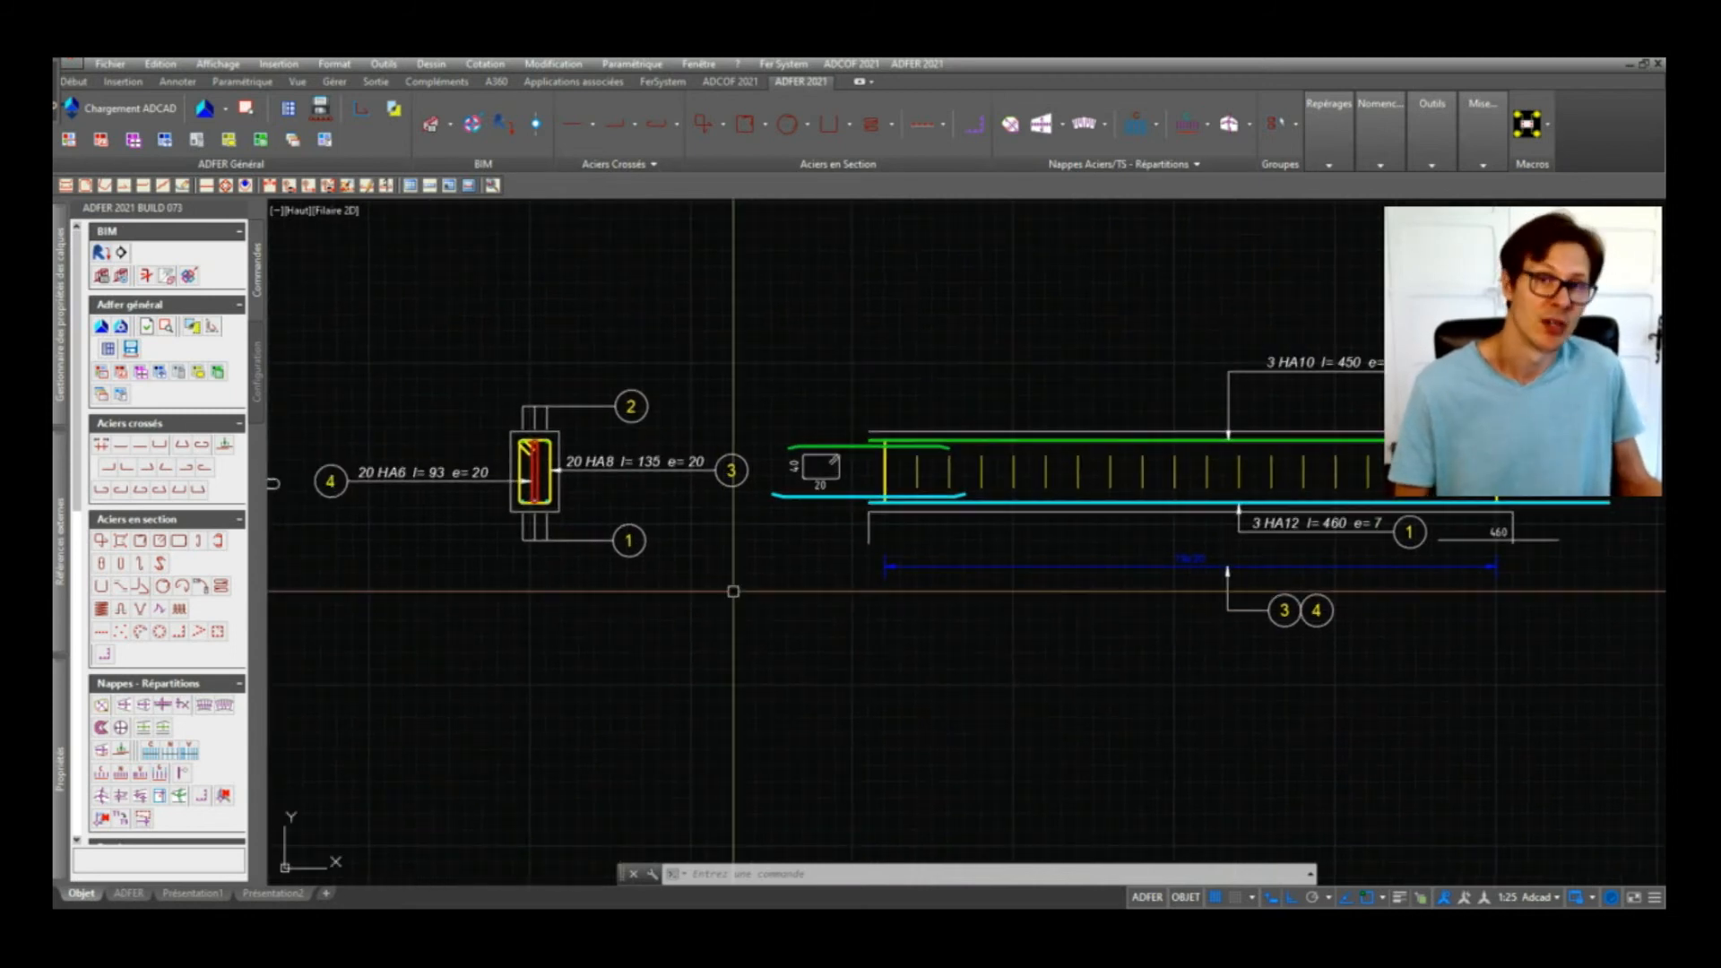
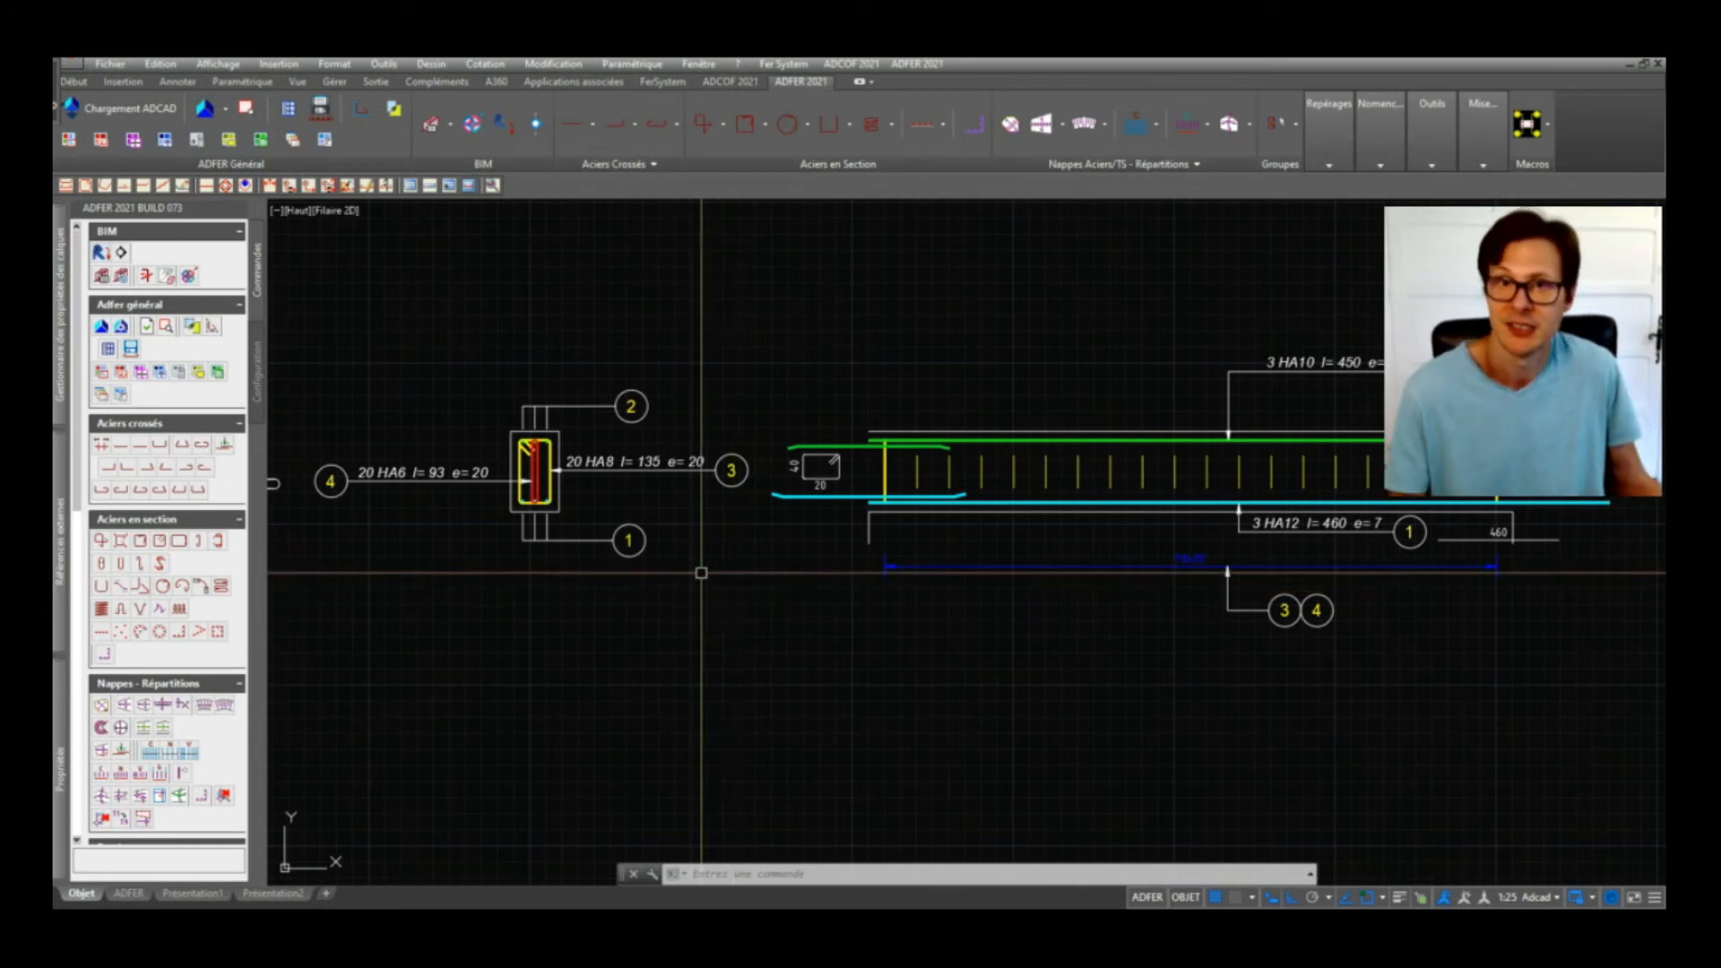
pyautogui.moveTo(695, 574); pyautogui.dragTo(770, 589, button='middle')
pyautogui.scroll(4, 620, 450)
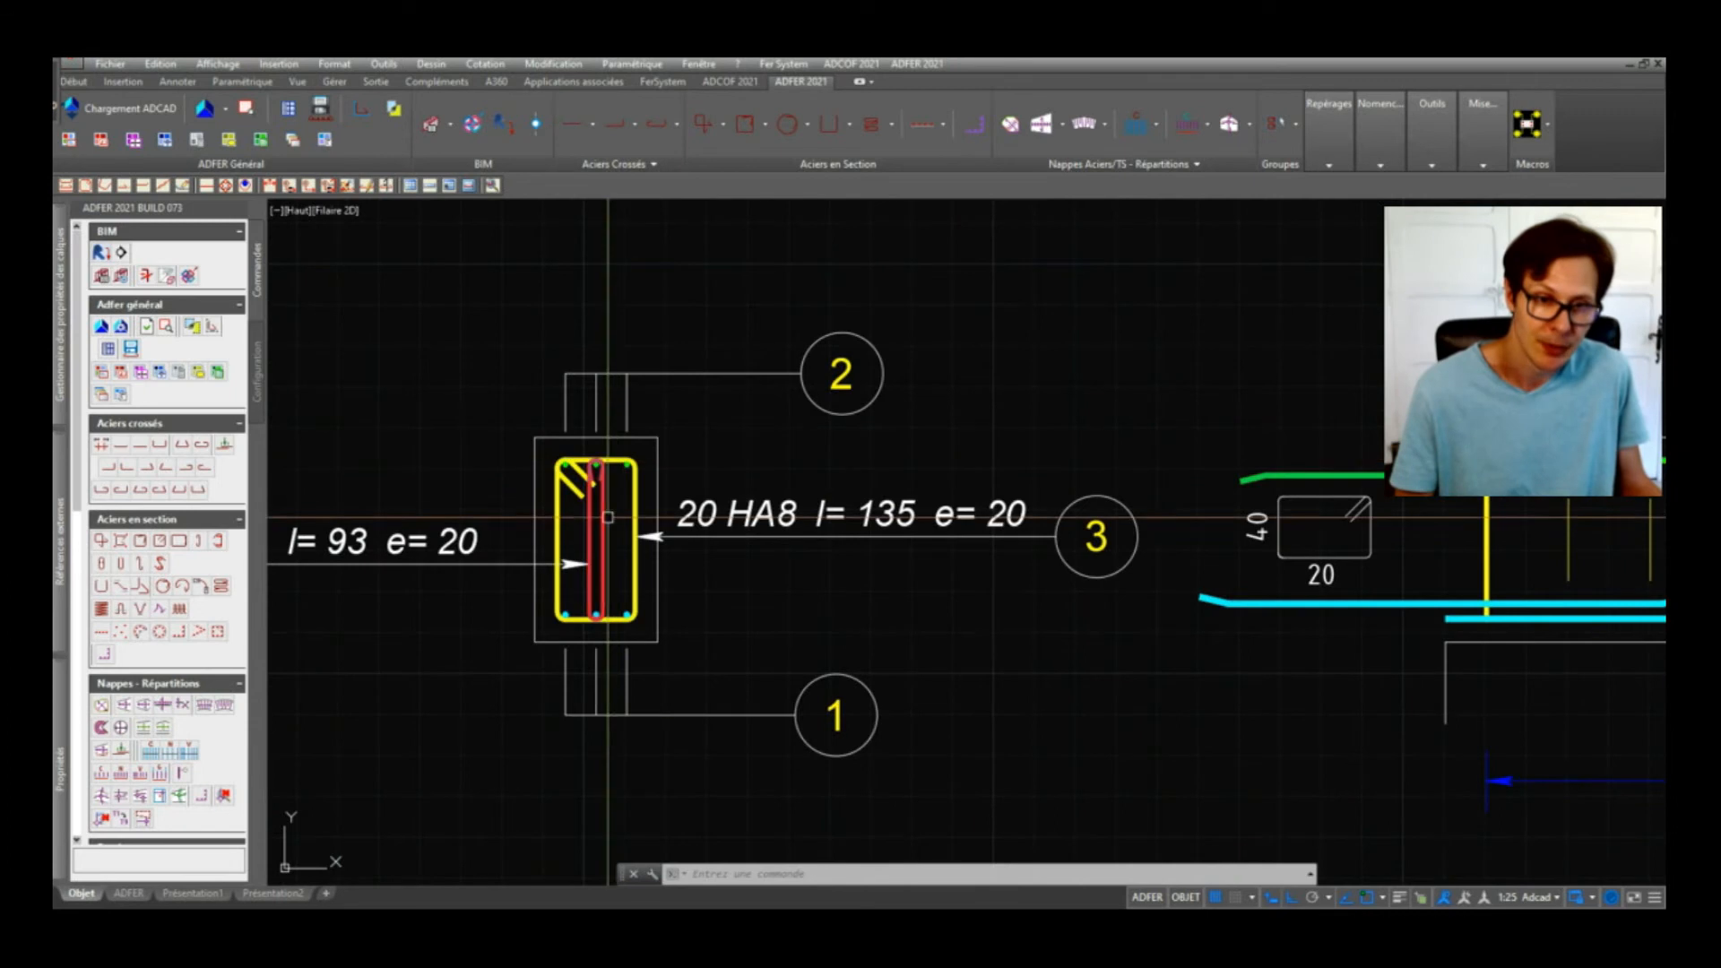
pyautogui.moveTo(605, 510)
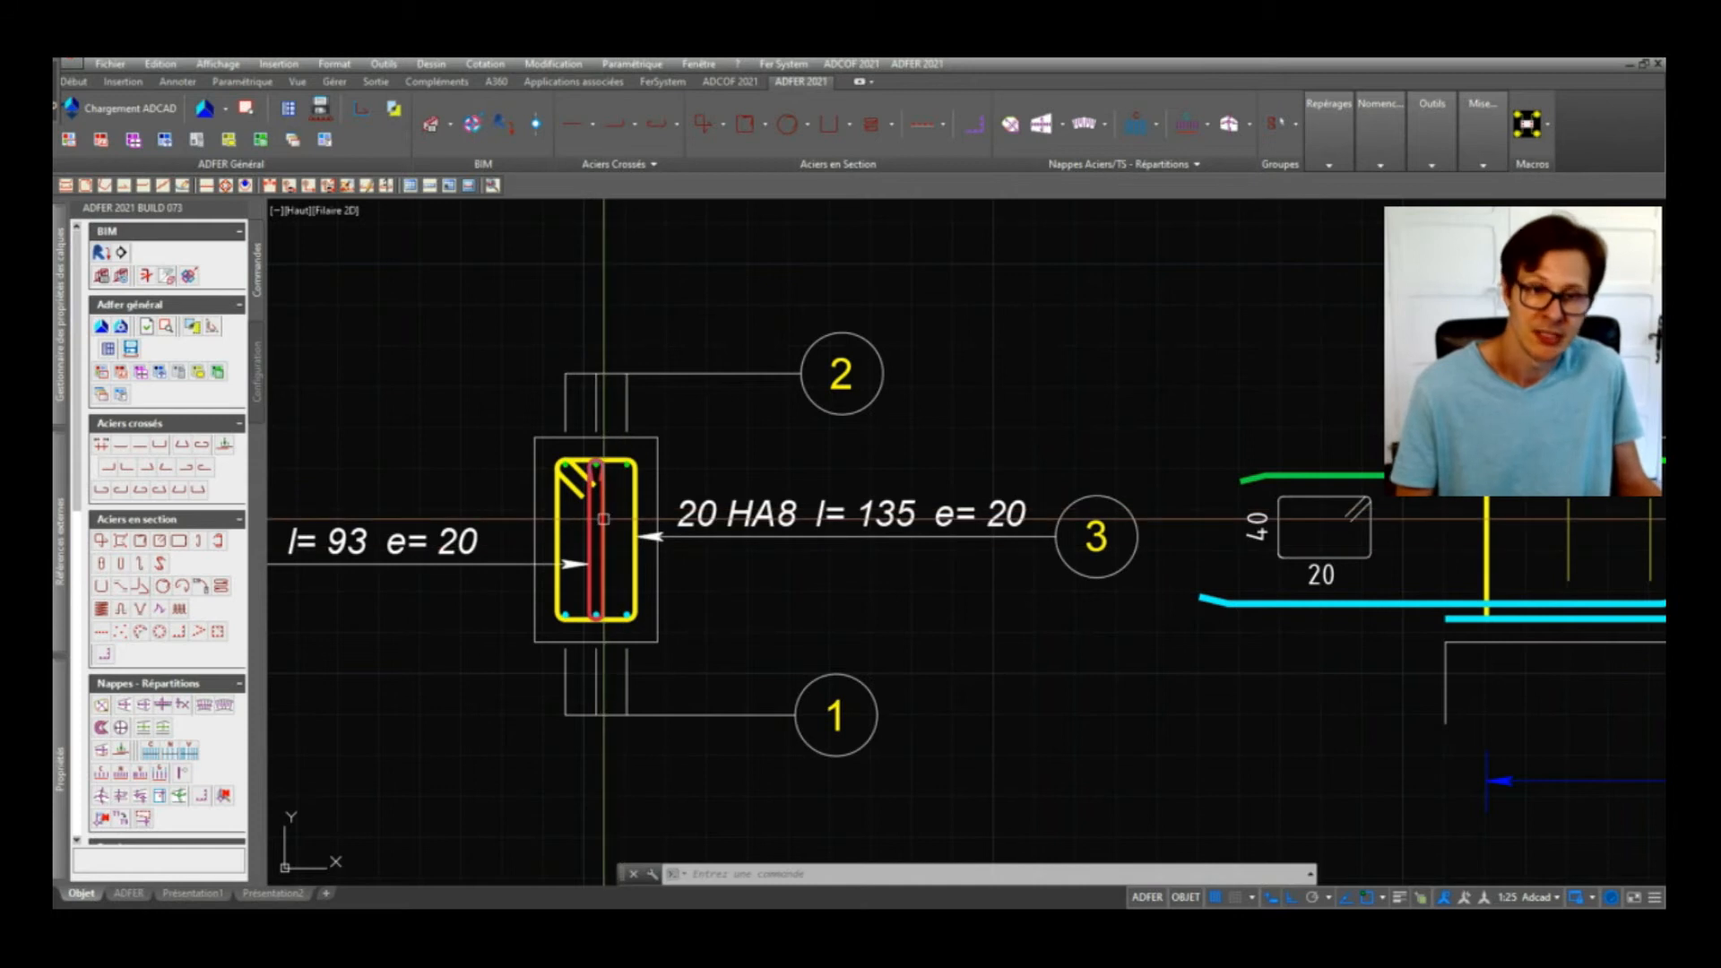
pyautogui.moveTo(598, 480)
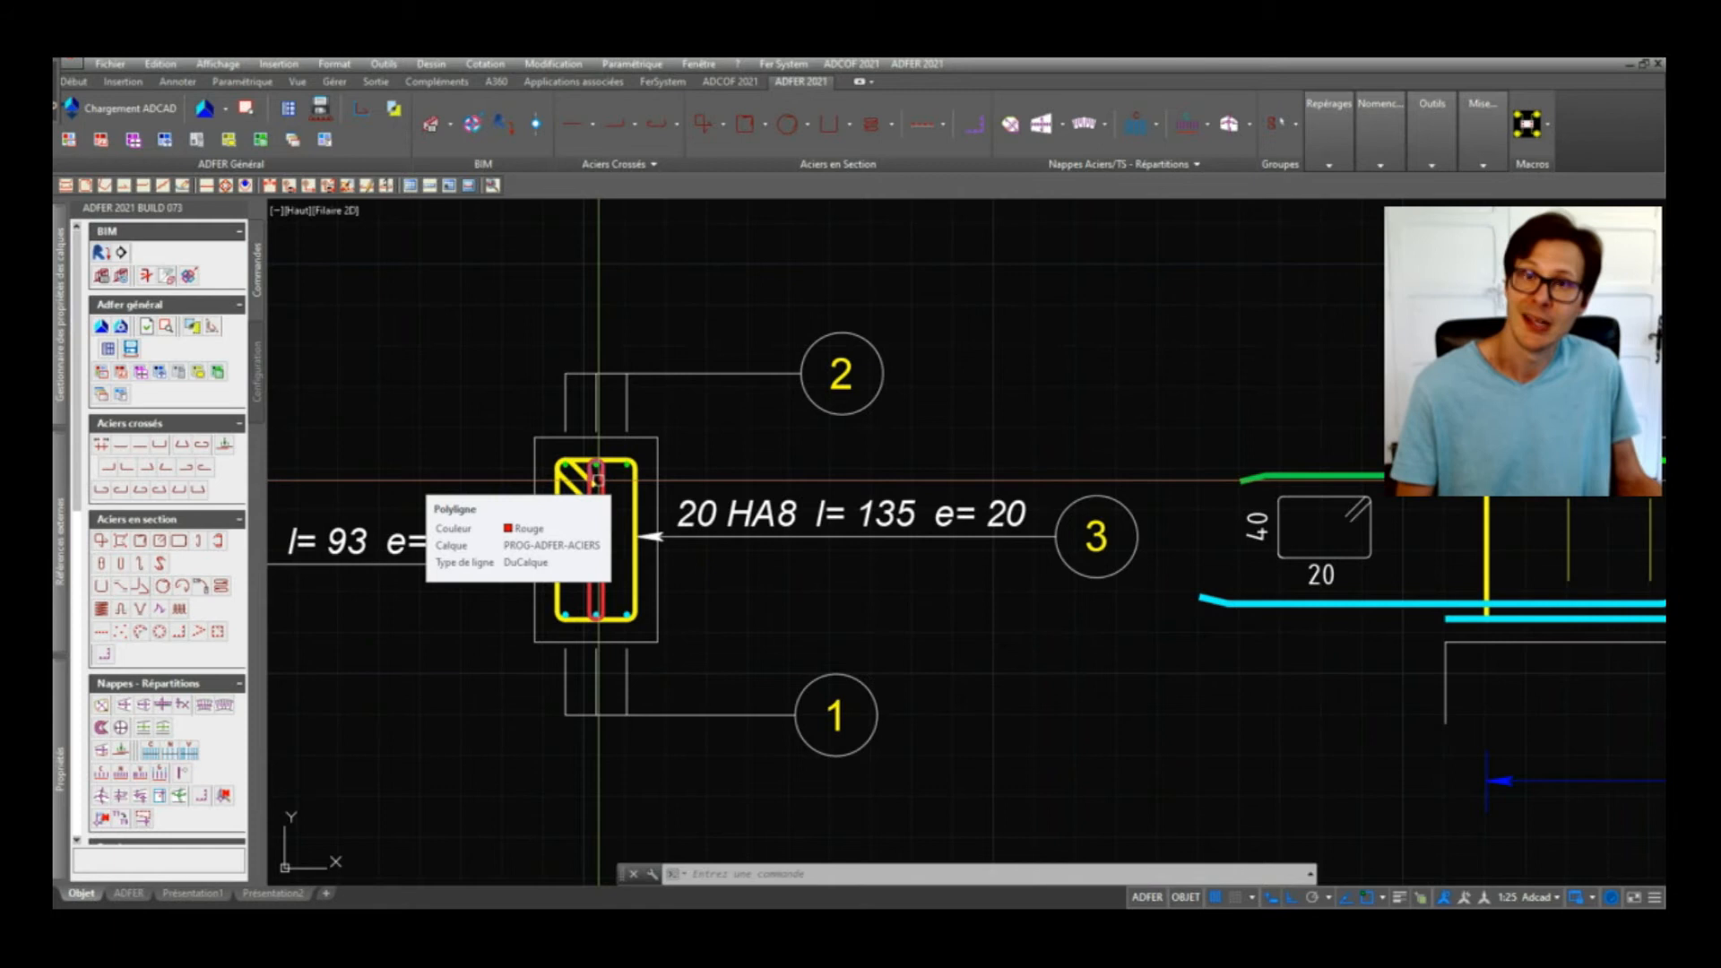
pyautogui.click(598, 479)
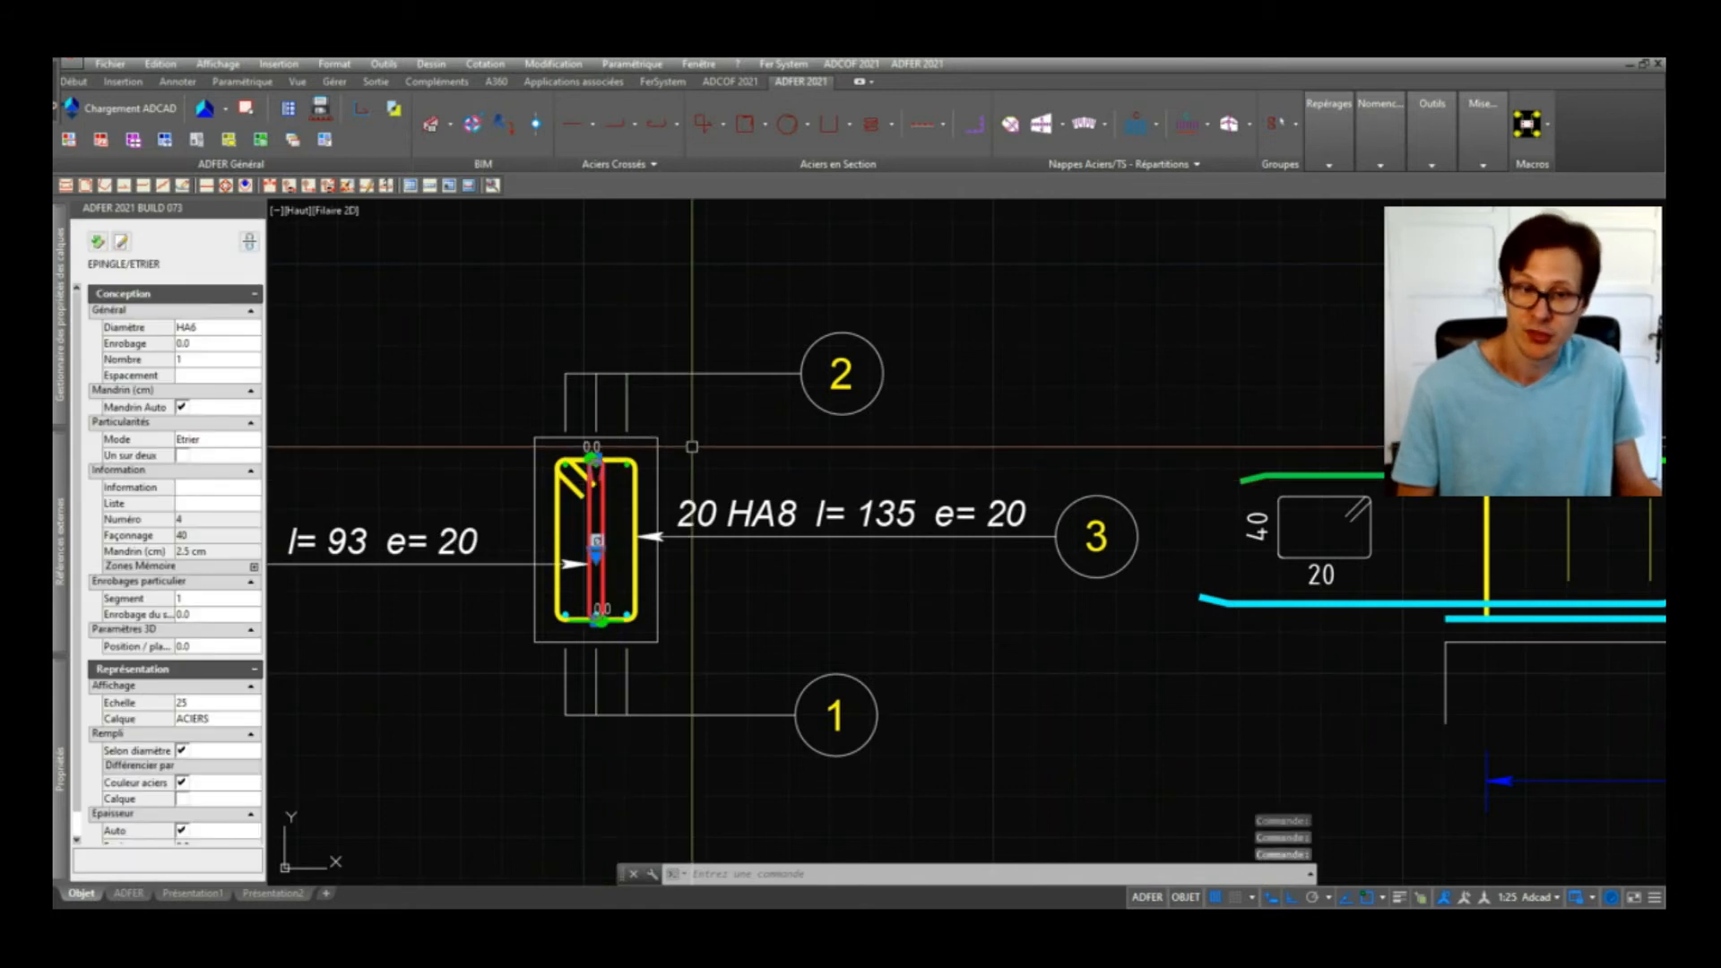
pyautogui.write('co')
pyautogui.press('Return')
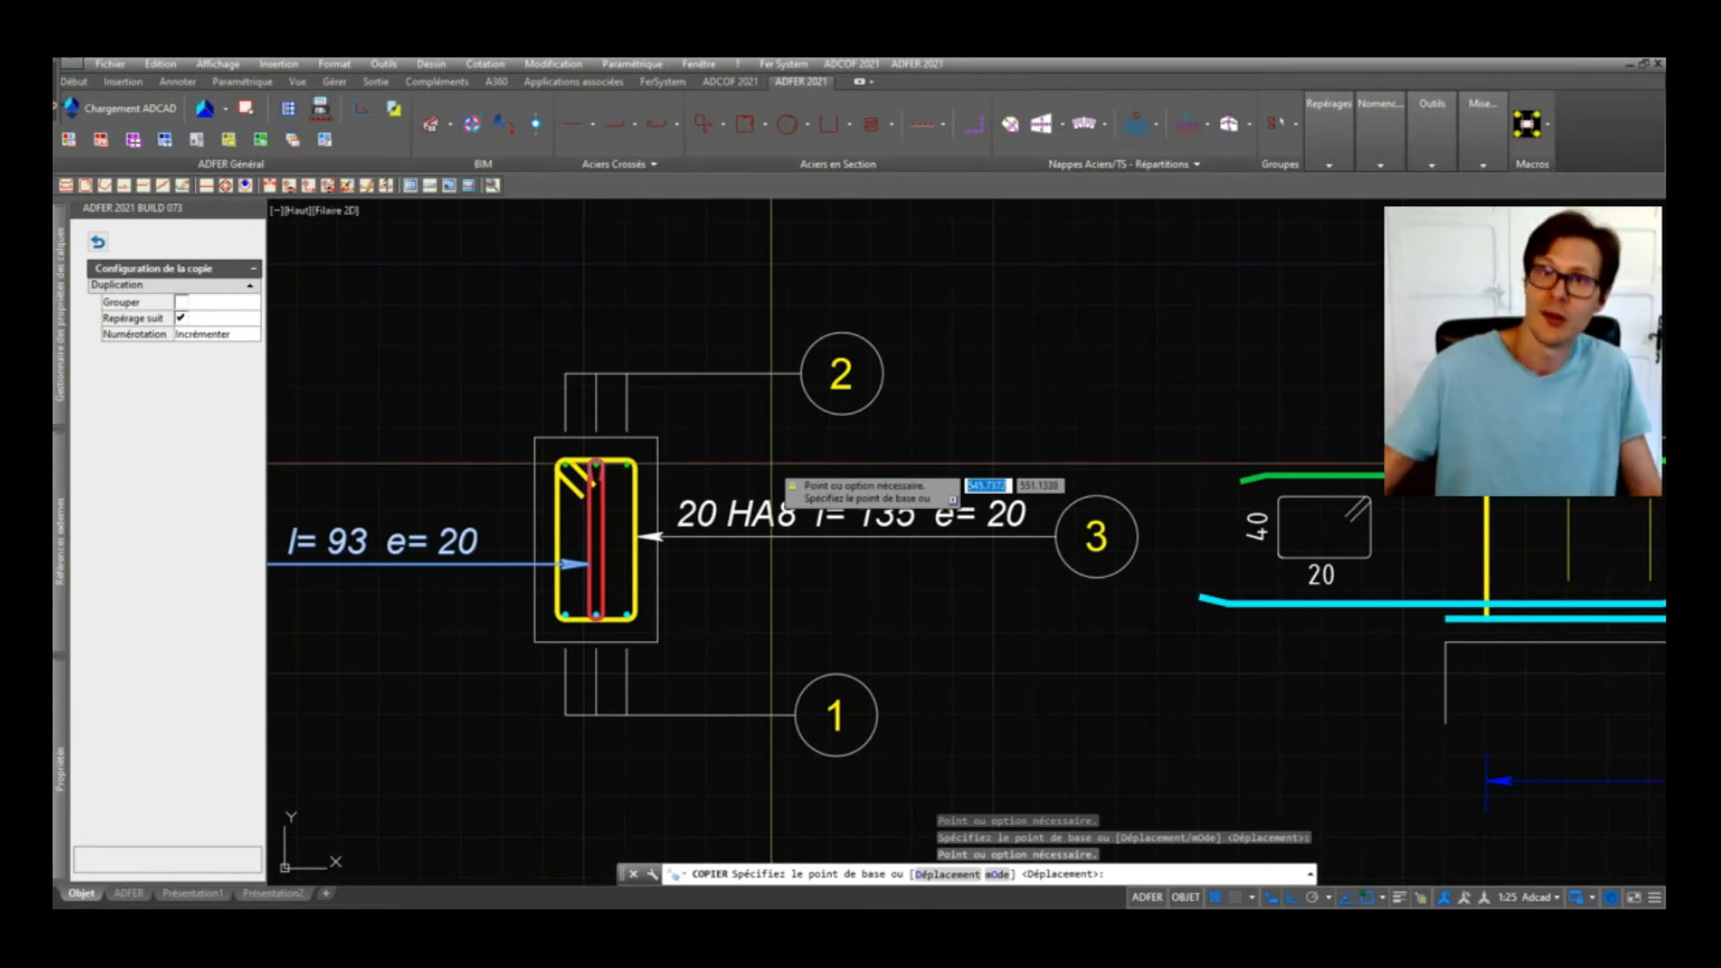
pyautogui.press('Escape')
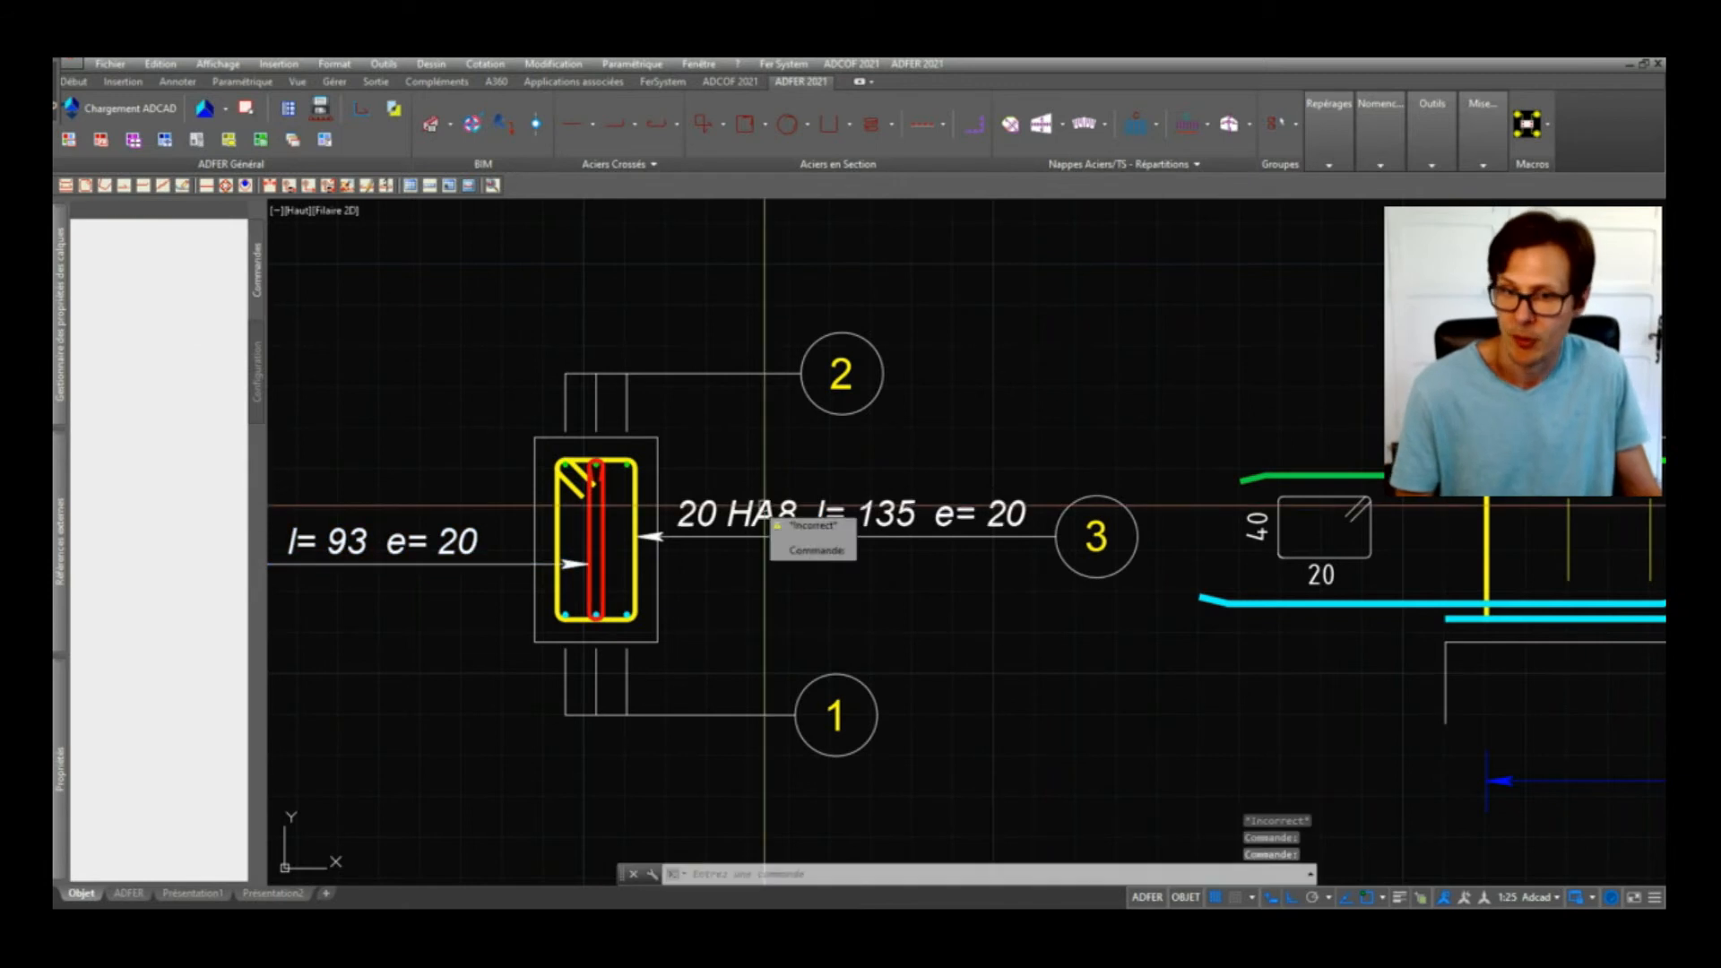
pyautogui.scroll(-6, 584, 535)
pyautogui.press('Escape')
pyautogui.press('Escape')
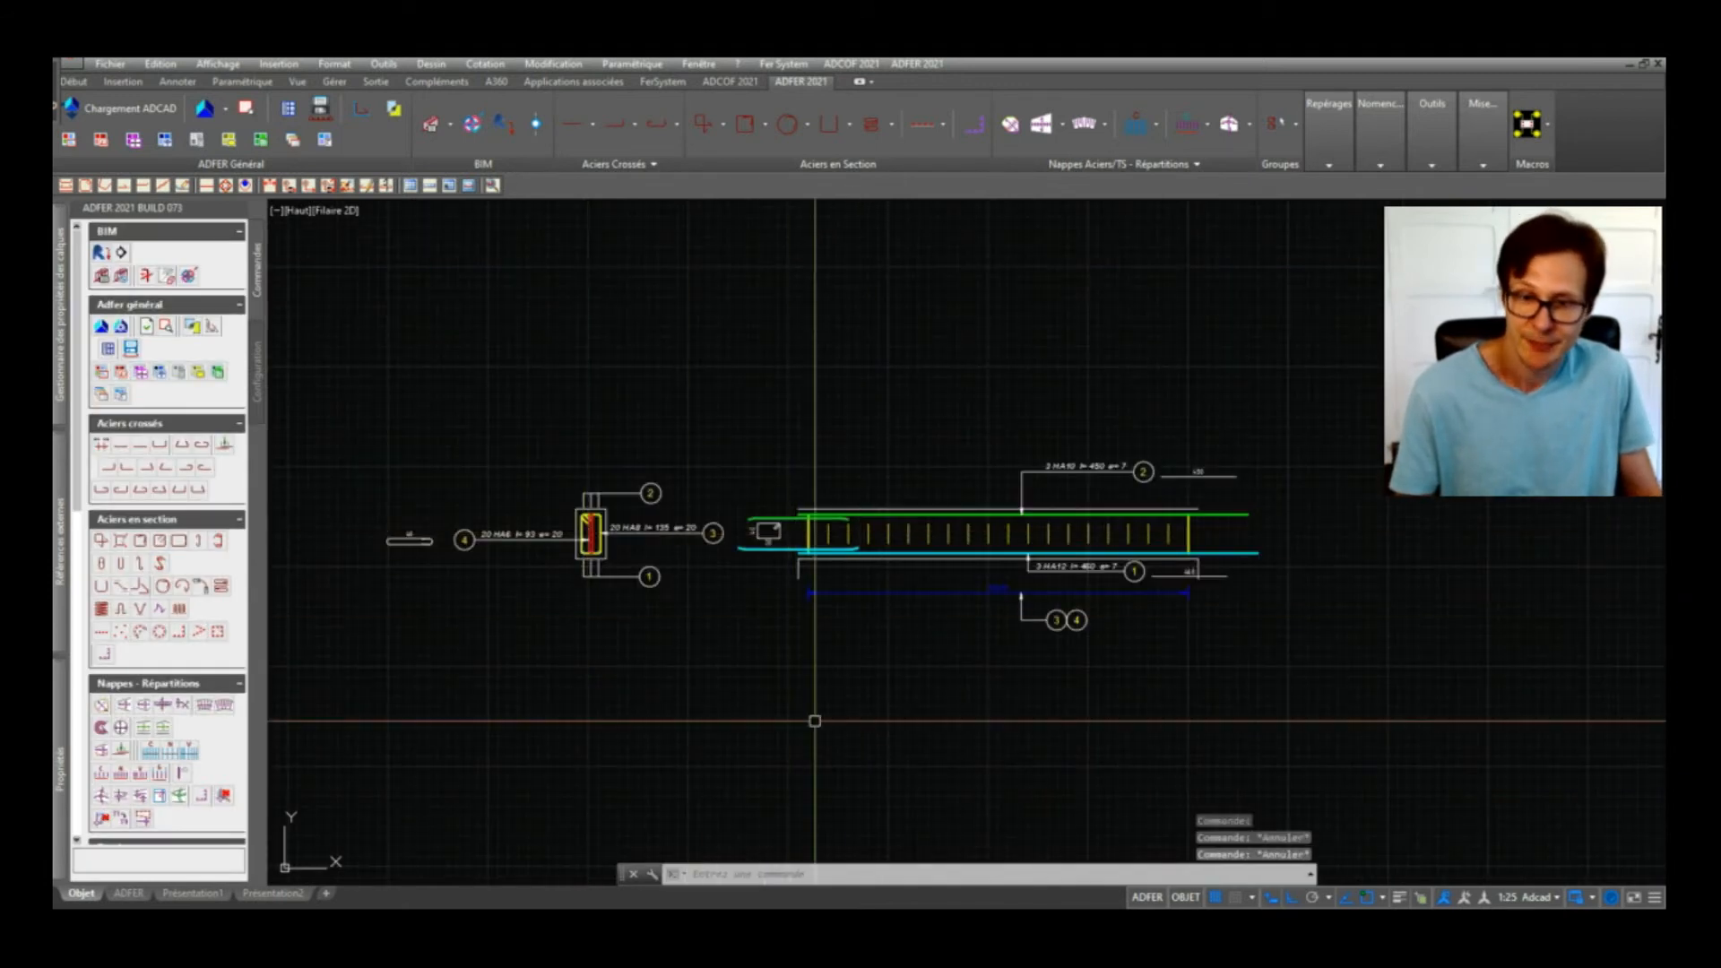
# Step: Tag the lower cyan lap bar at the beam's left end with a simple labelled callout below-left of it, using bar number 5
pyautogui.moveTo(814, 715); pyautogui.dragTo(853, 701, button='middle')
pyautogui.press('Escape')
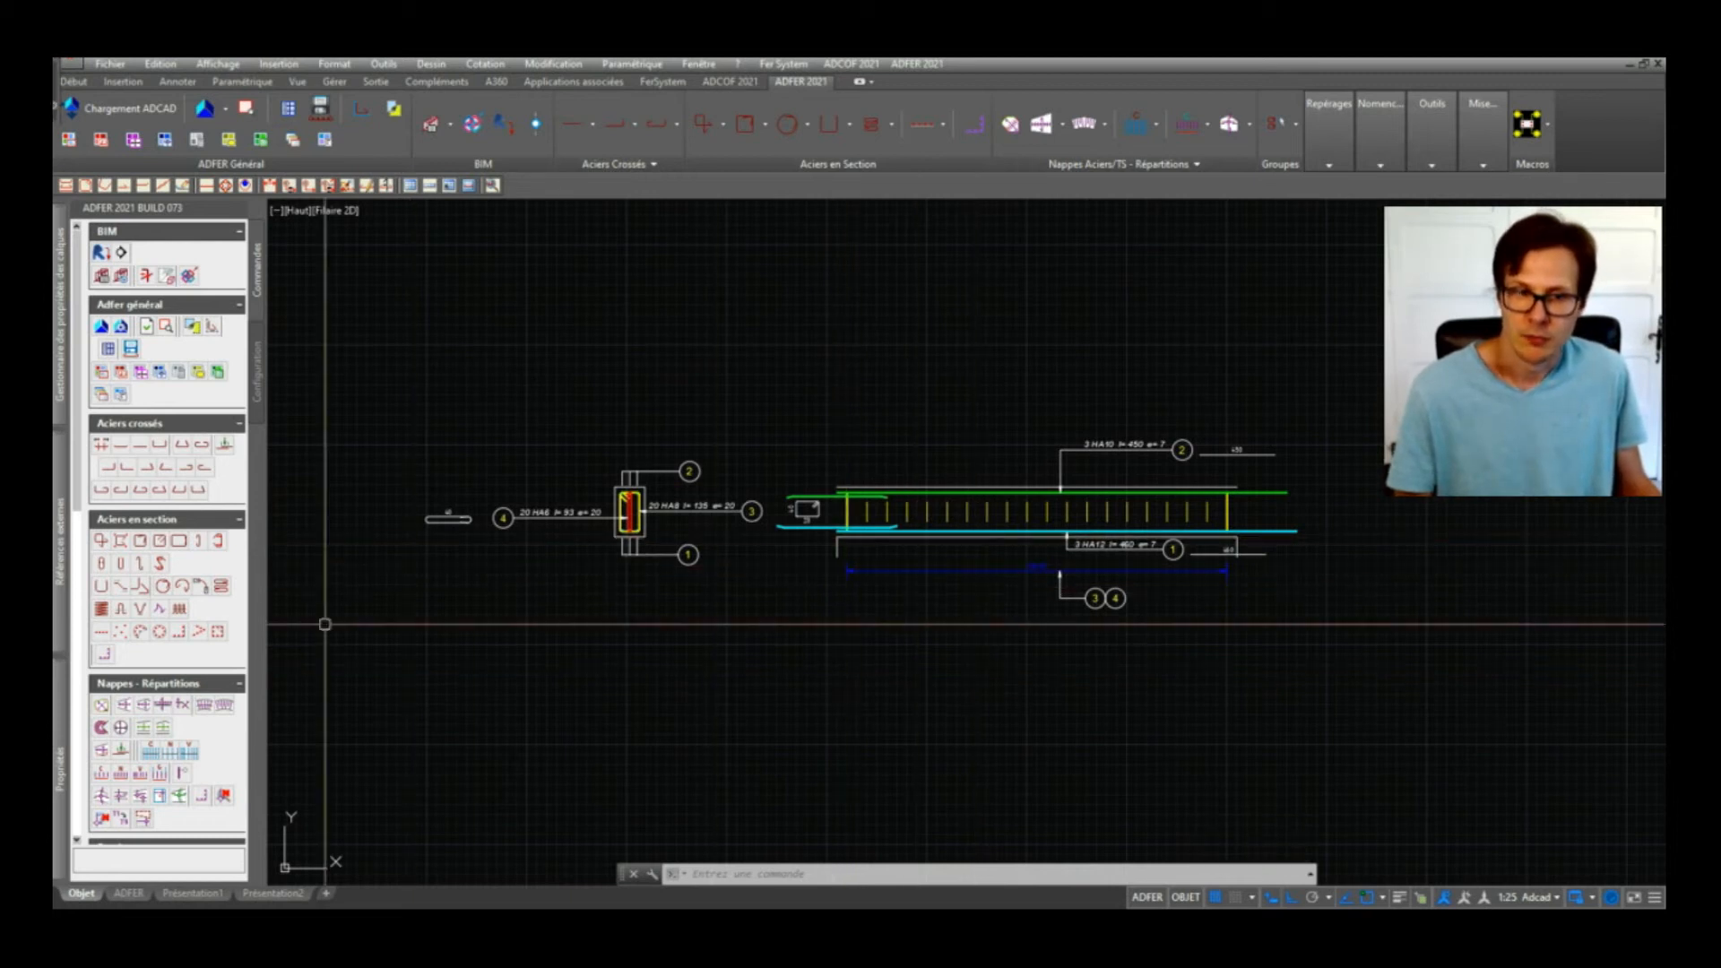
pyautogui.scroll(-5, 146, 631)
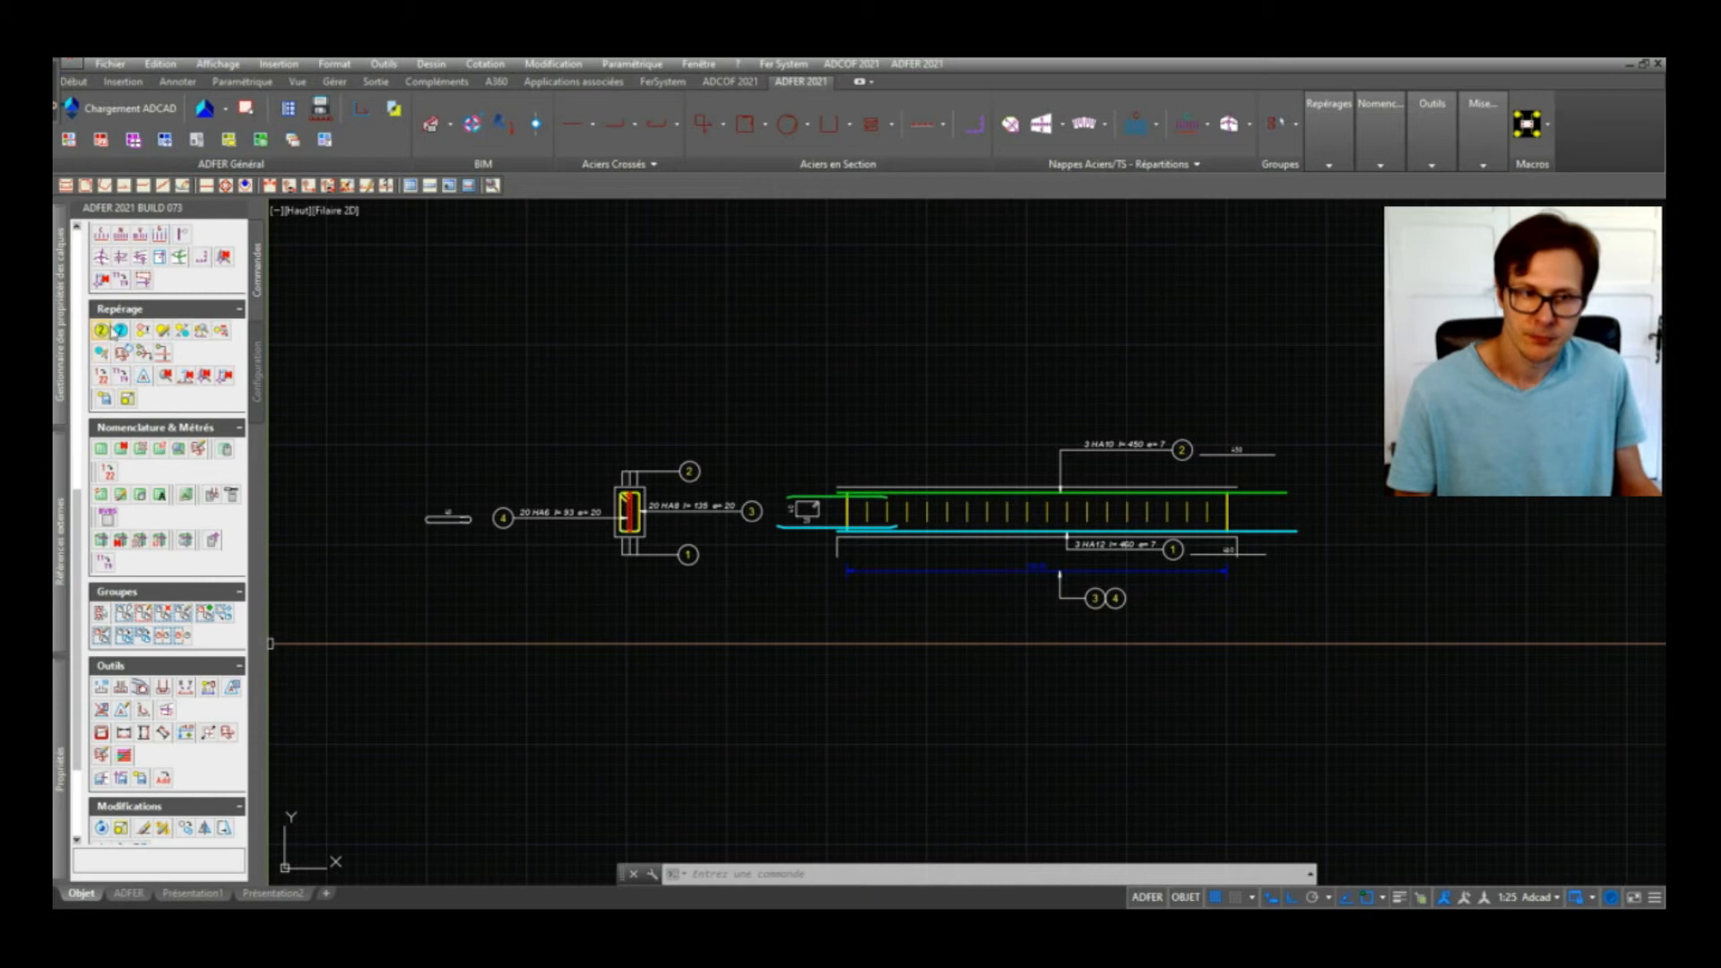
pyautogui.click(102, 331)
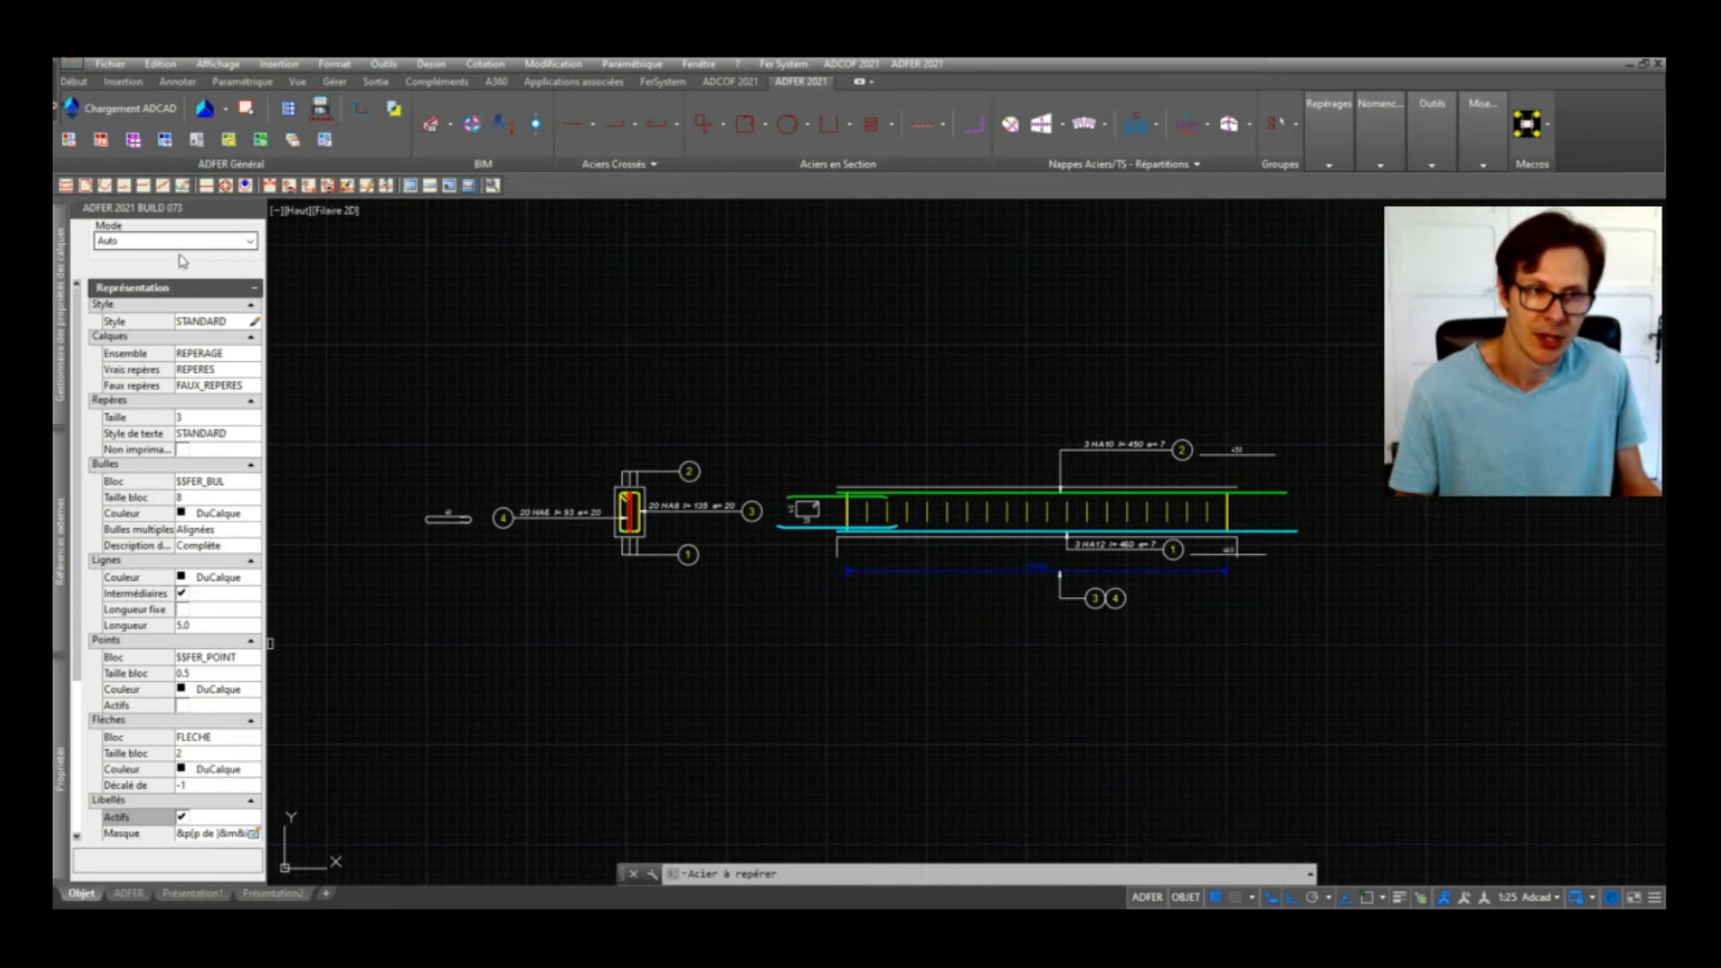
pyautogui.scroll(5, 786, 534)
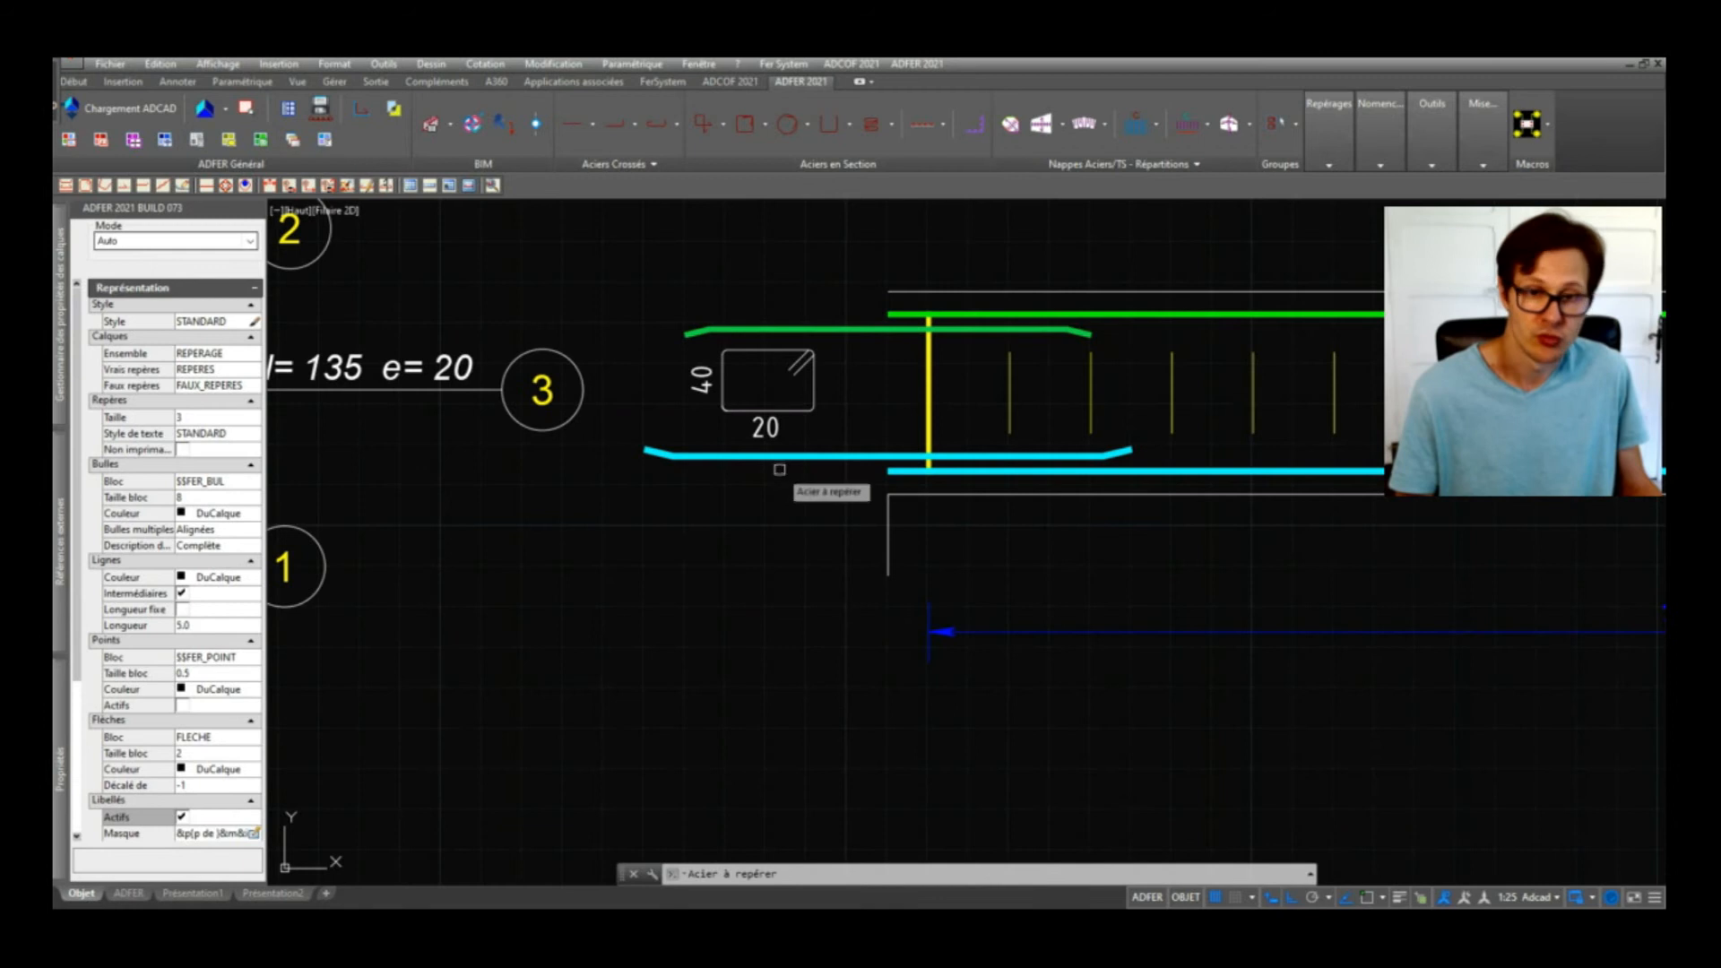
pyautogui.click(782, 457)
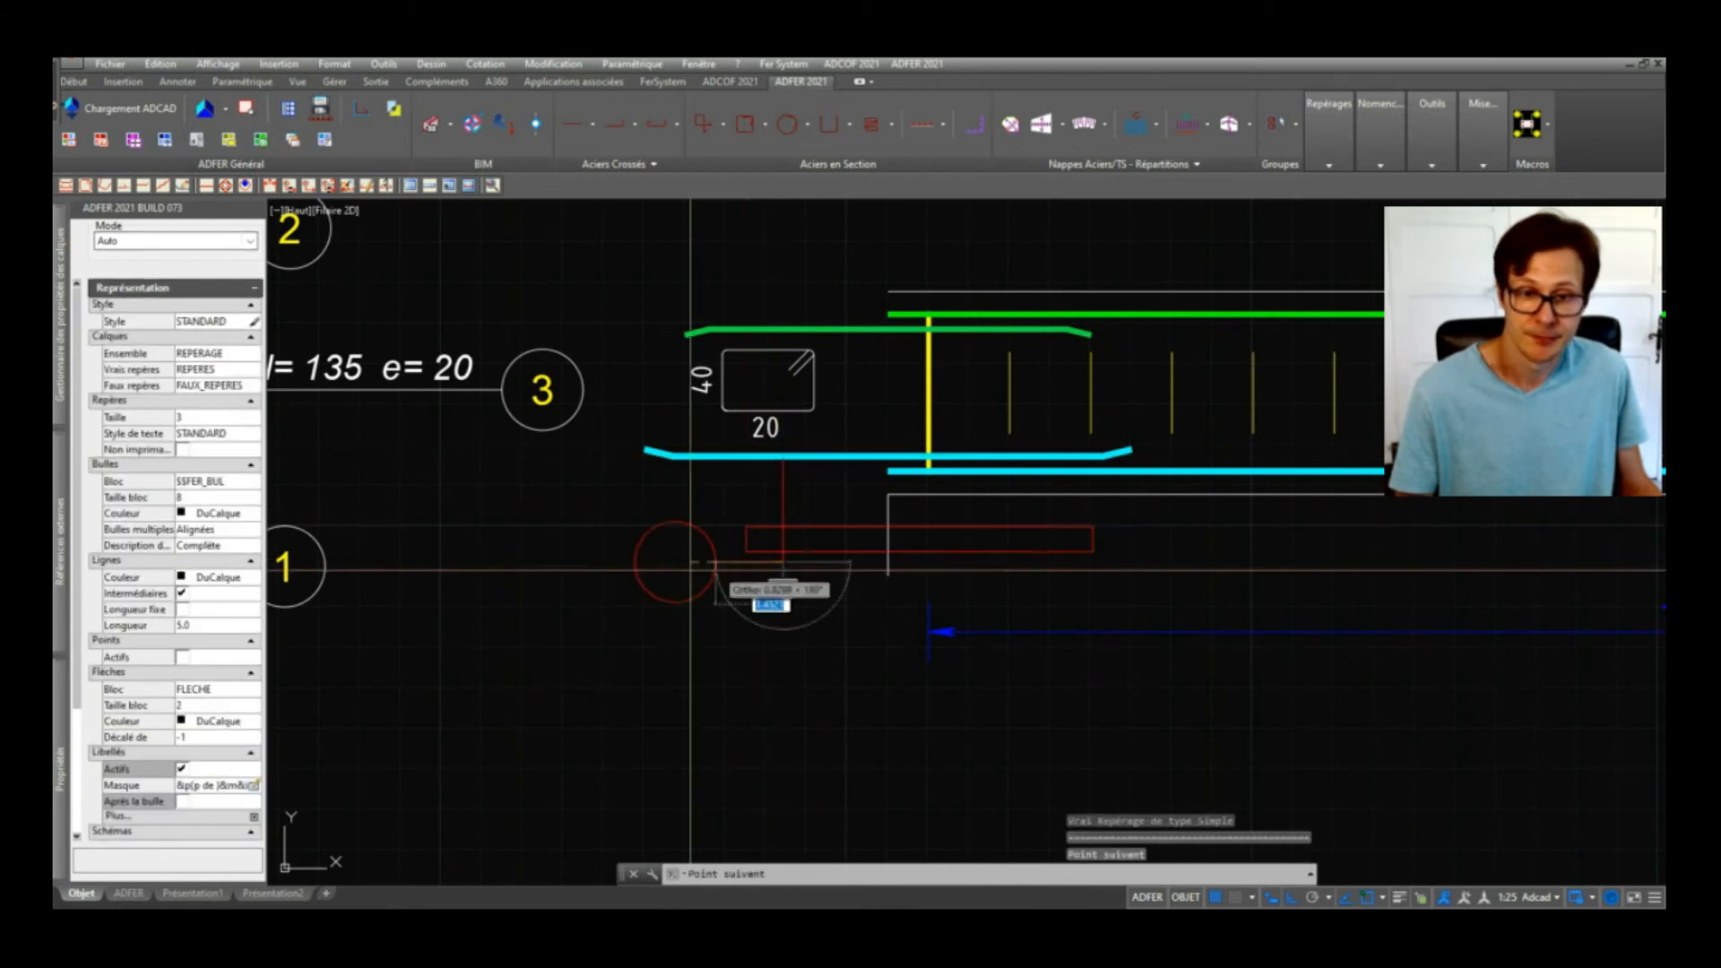
pyautogui.click(429, 563)
pyautogui.press('Return')
pyautogui.press('Return')
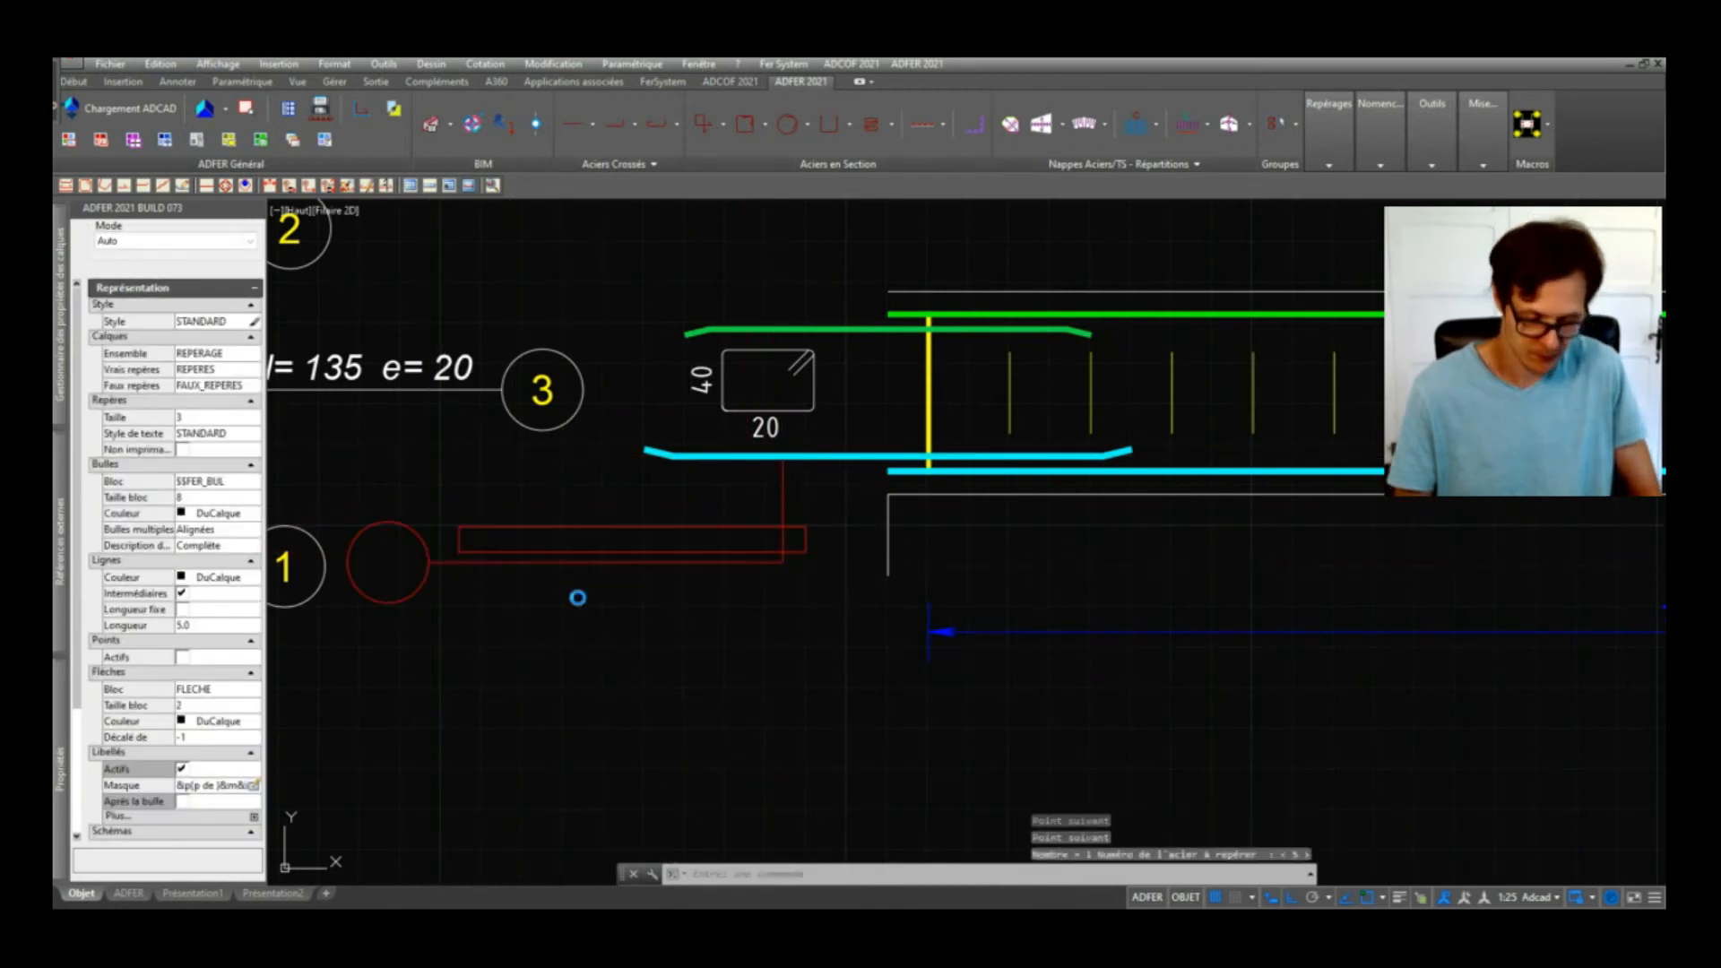
pyautogui.scroll(-4, 864, 546)
pyautogui.press('Return')
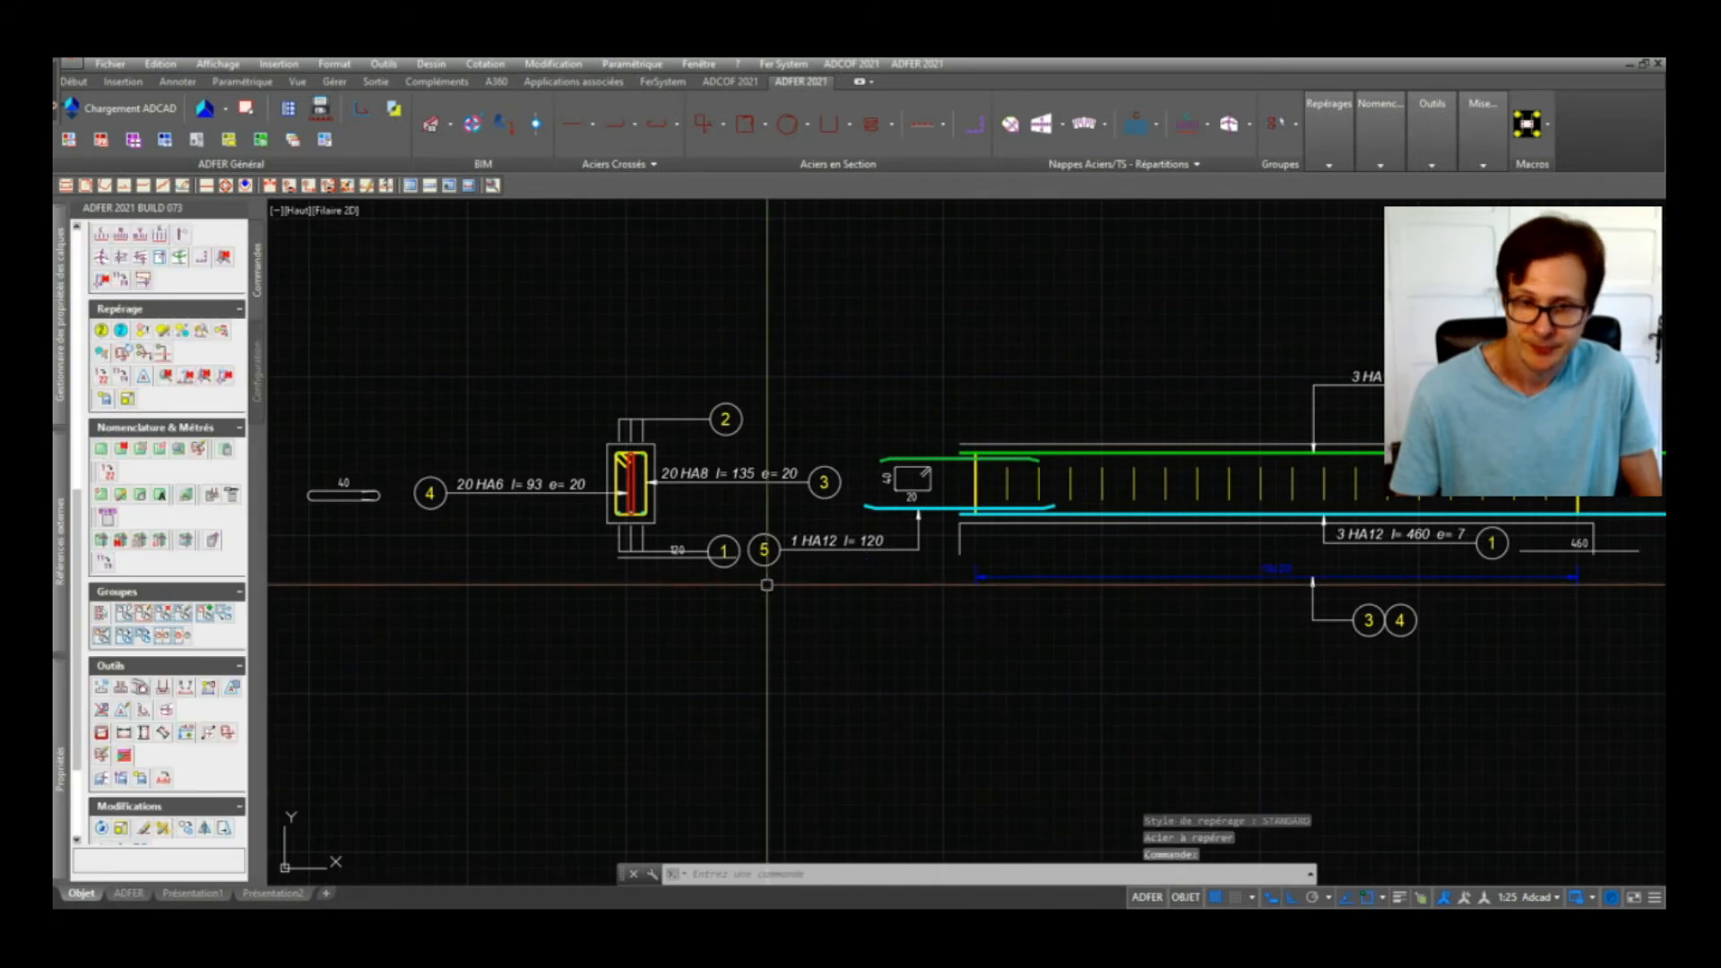
pyautogui.scroll(-2, 723, 441)
pyautogui.click(729, 361)
pyautogui.click(411, 591)
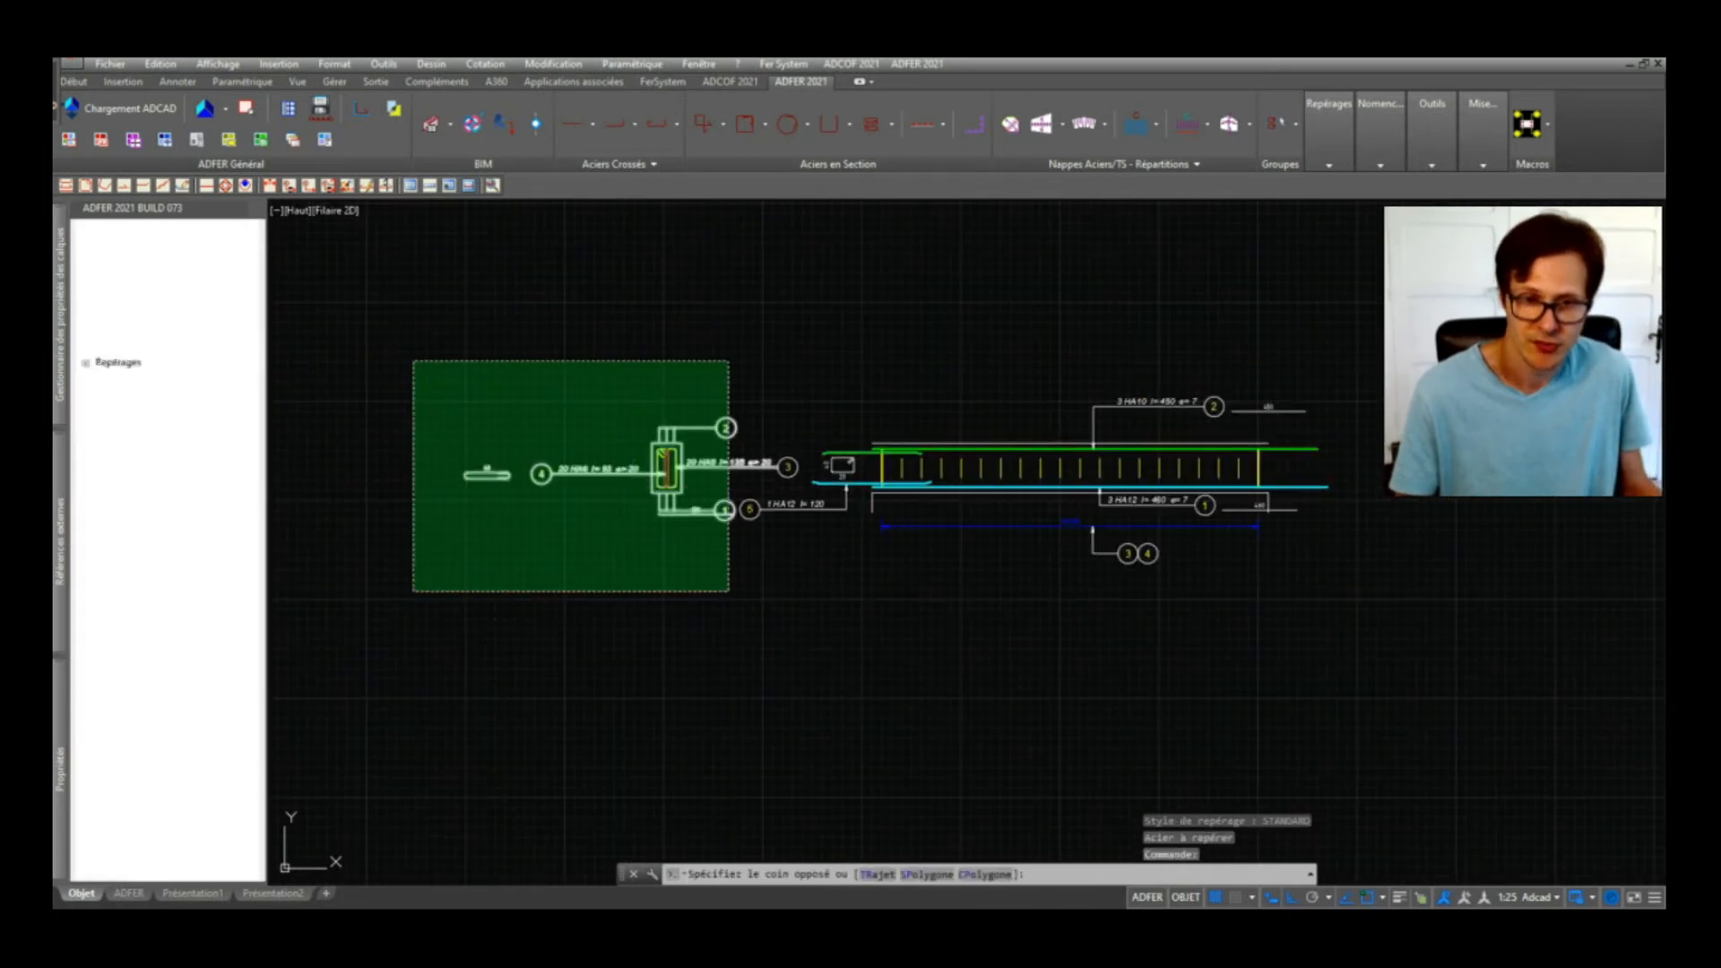
pyautogui.press('Escape')
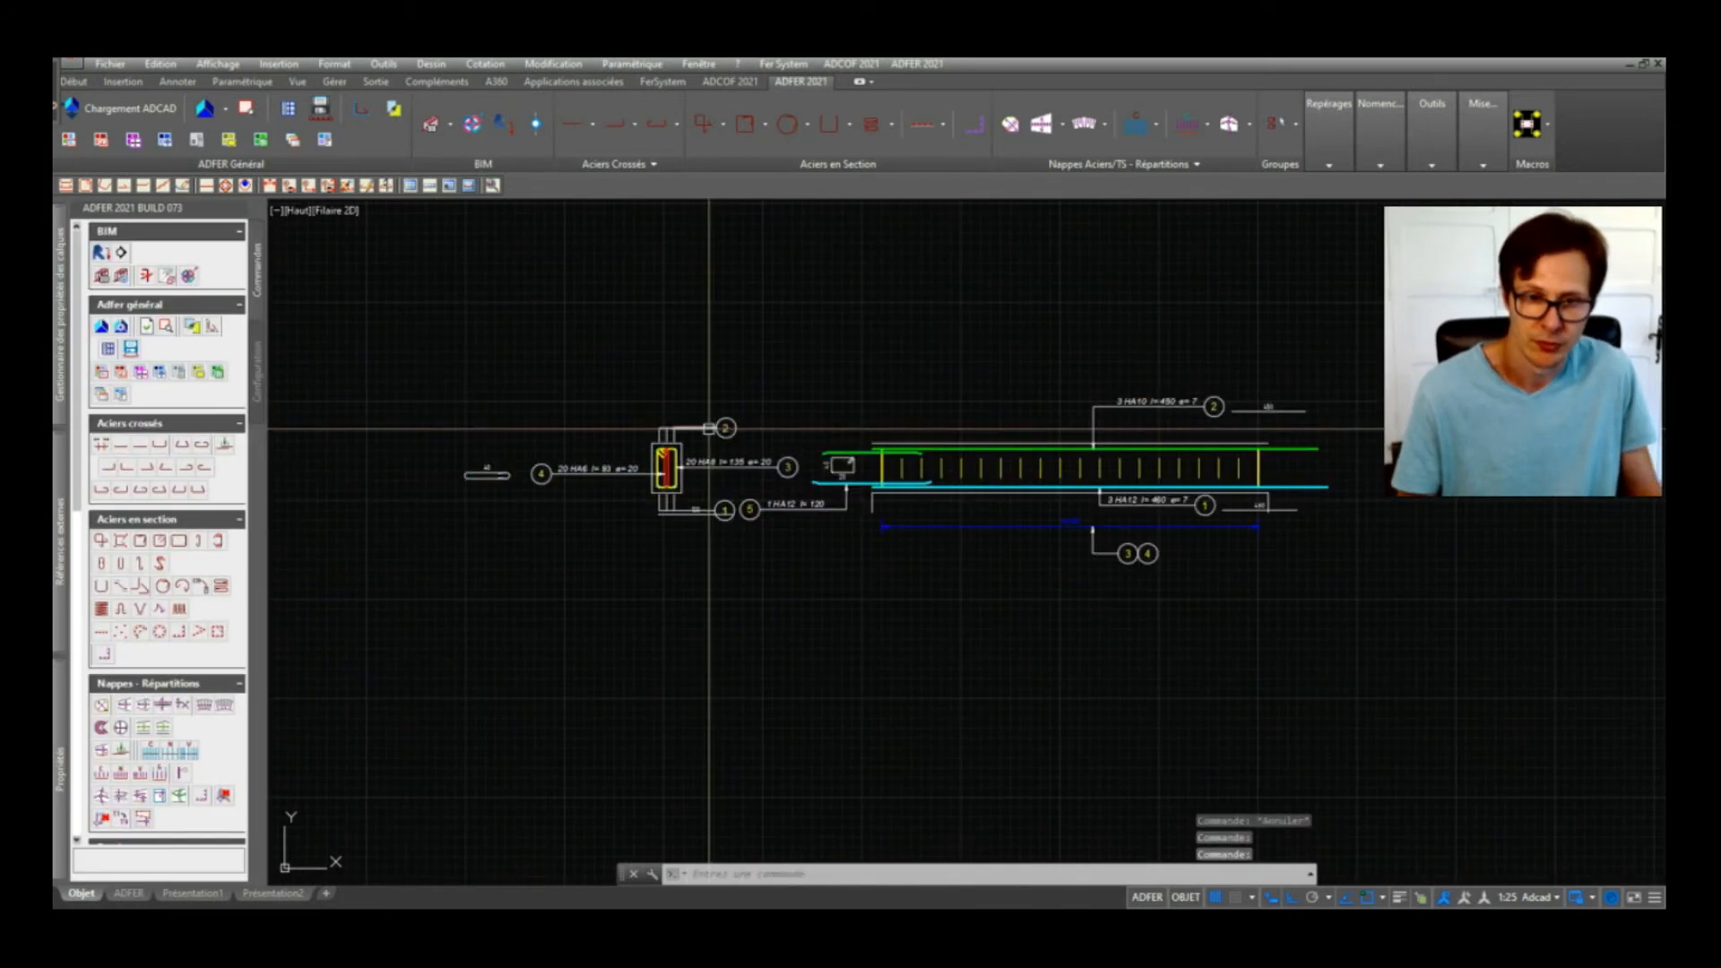
pyautogui.click(721, 373)
pyautogui.click(453, 583)
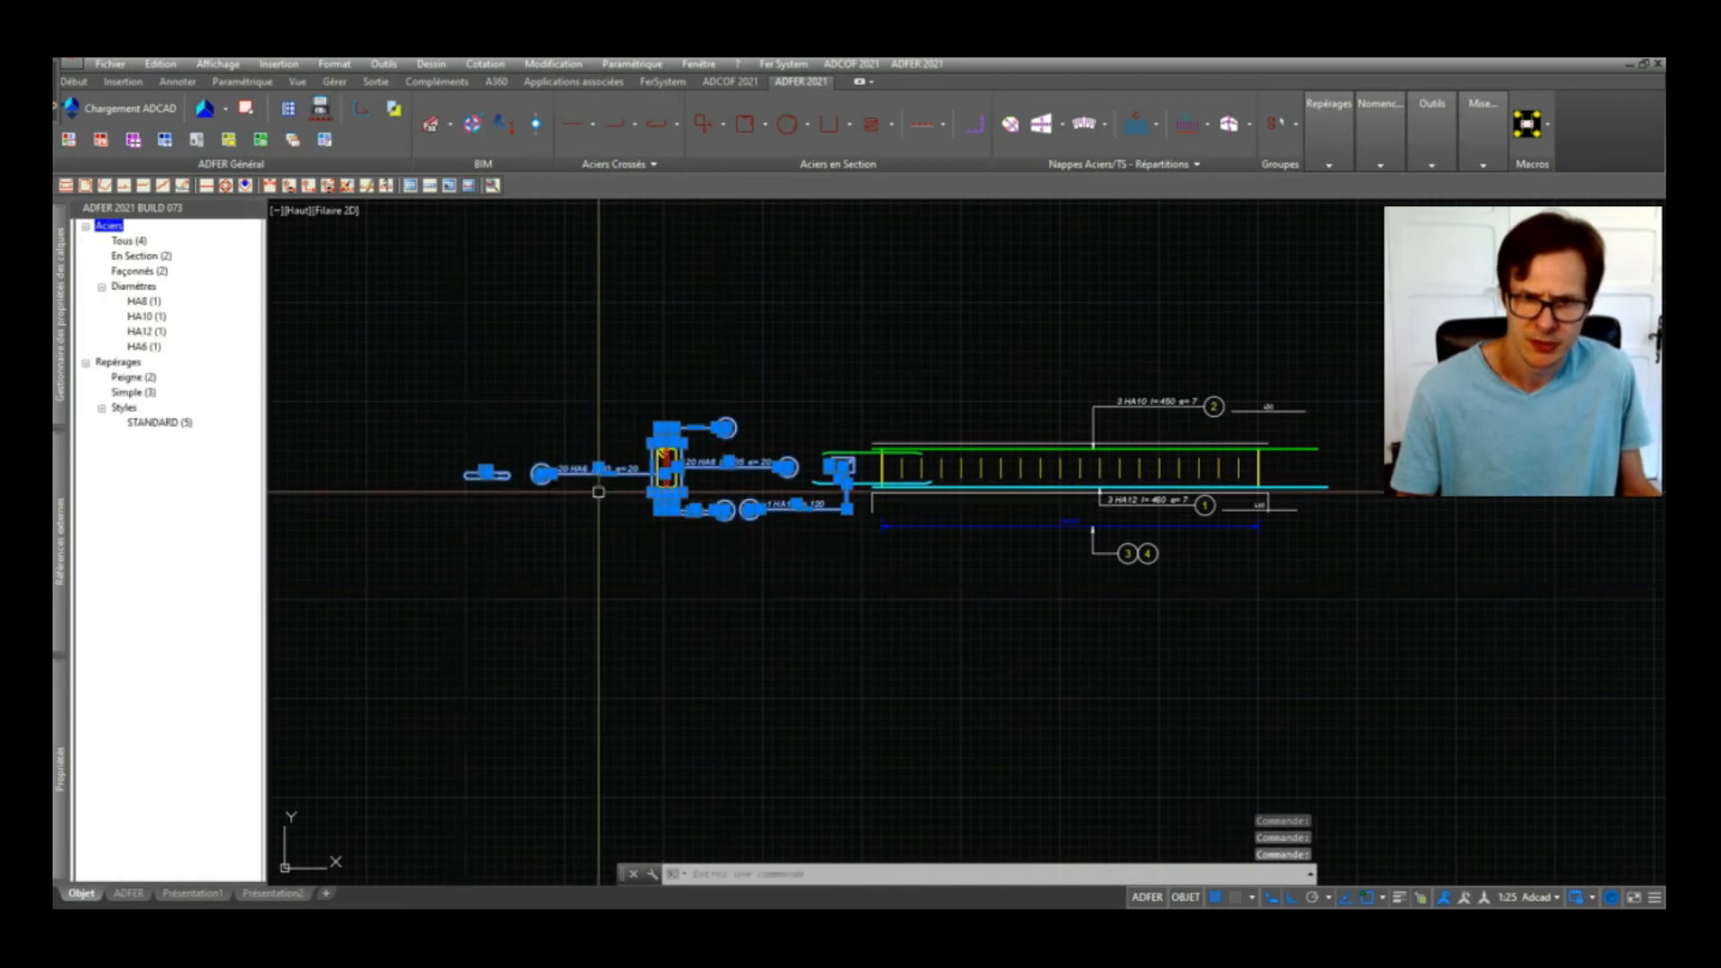
pyautogui.press('Escape')
pyautogui.click(404, 367)
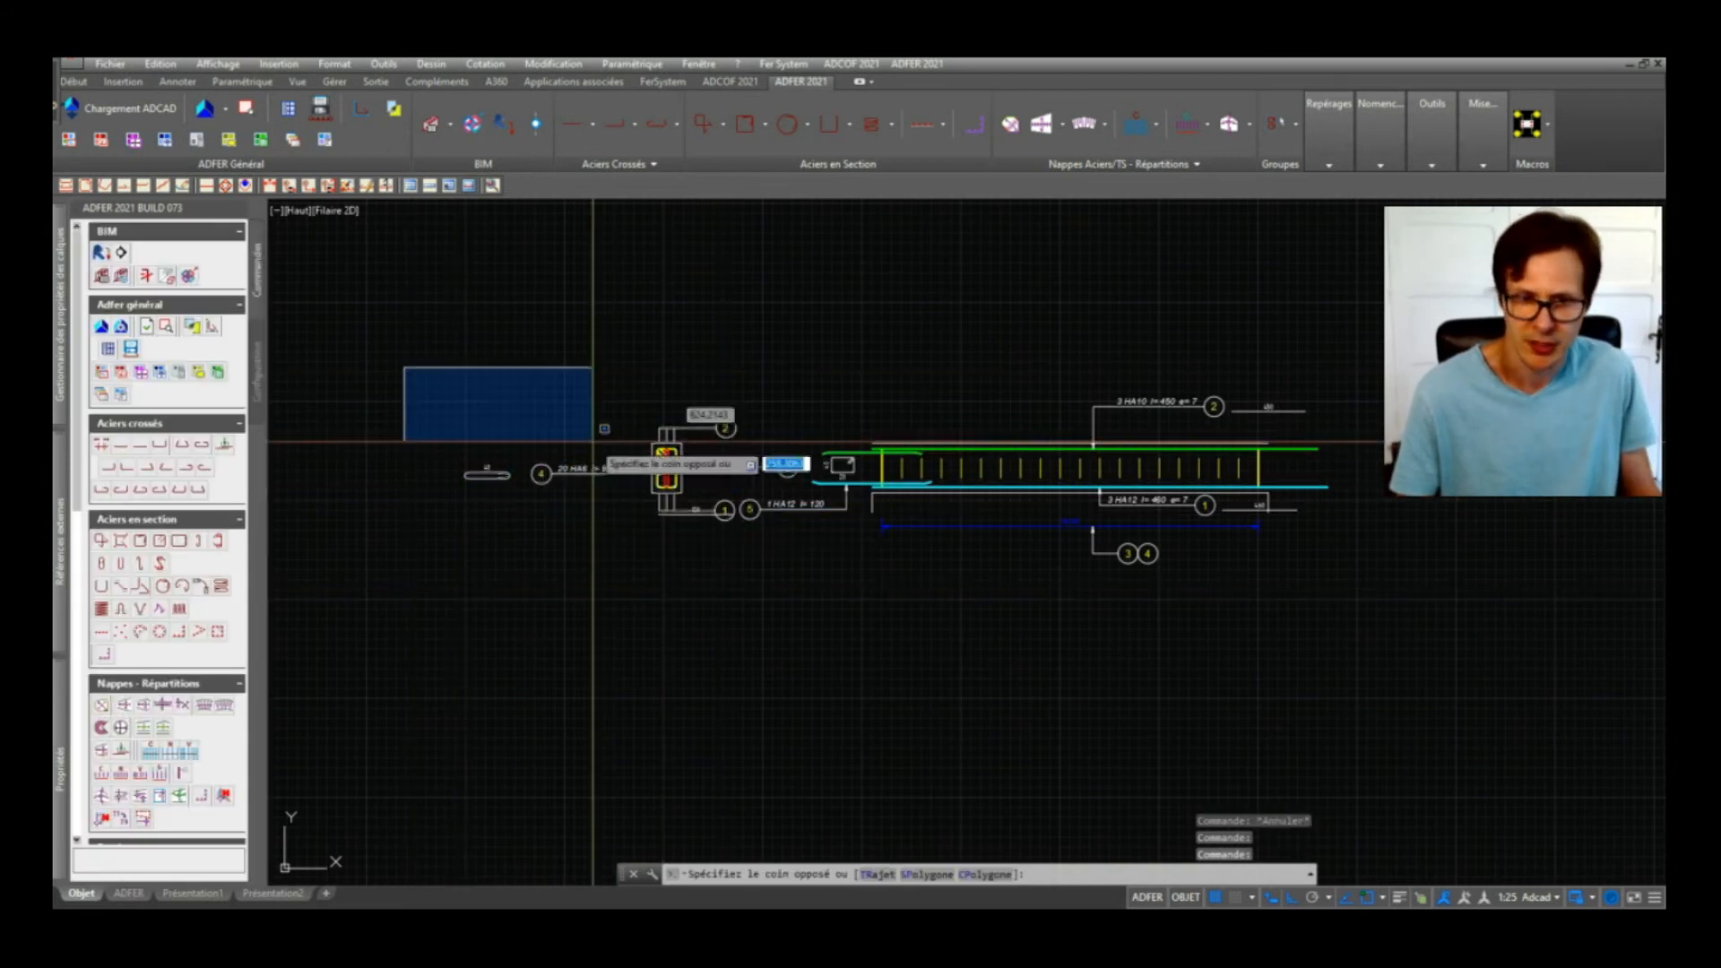
pyautogui.click(825, 583)
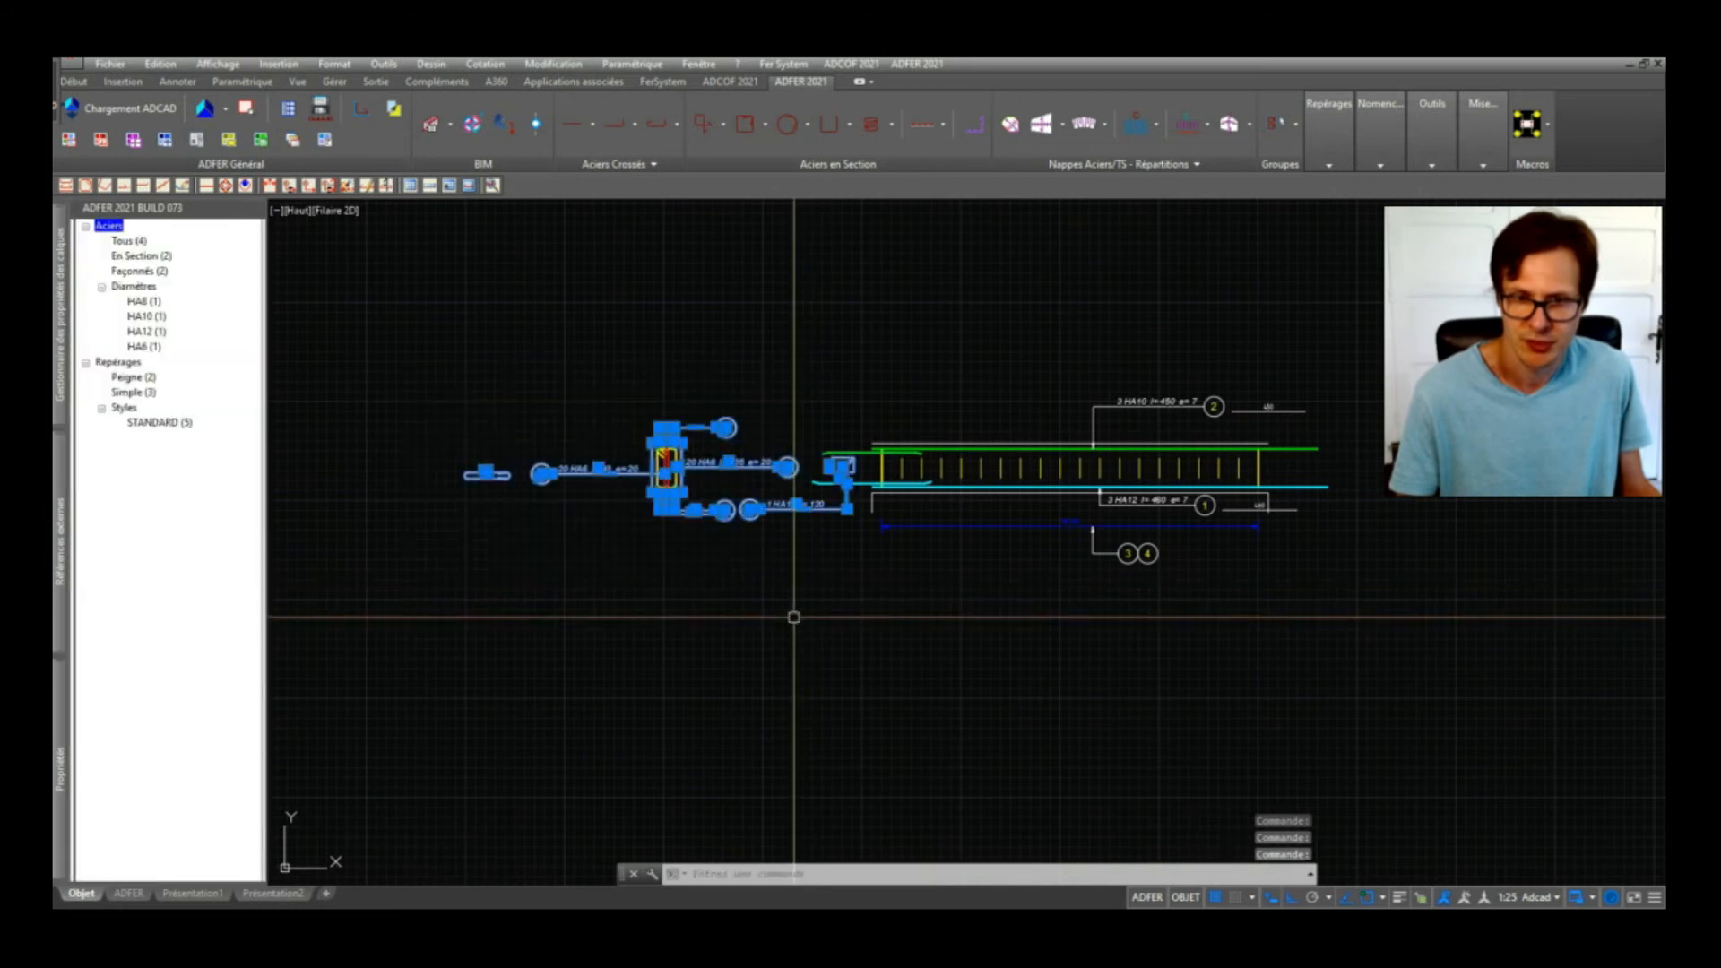
pyautogui.press('Escape')
# Step: Move the cross-section with callouts 1 to 4 and its stirrup sketches horizontally away from the elevation, leaving the number 5 callout in place
pyautogui.scroll(5, 684, 446)
pyautogui.click(688, 435)
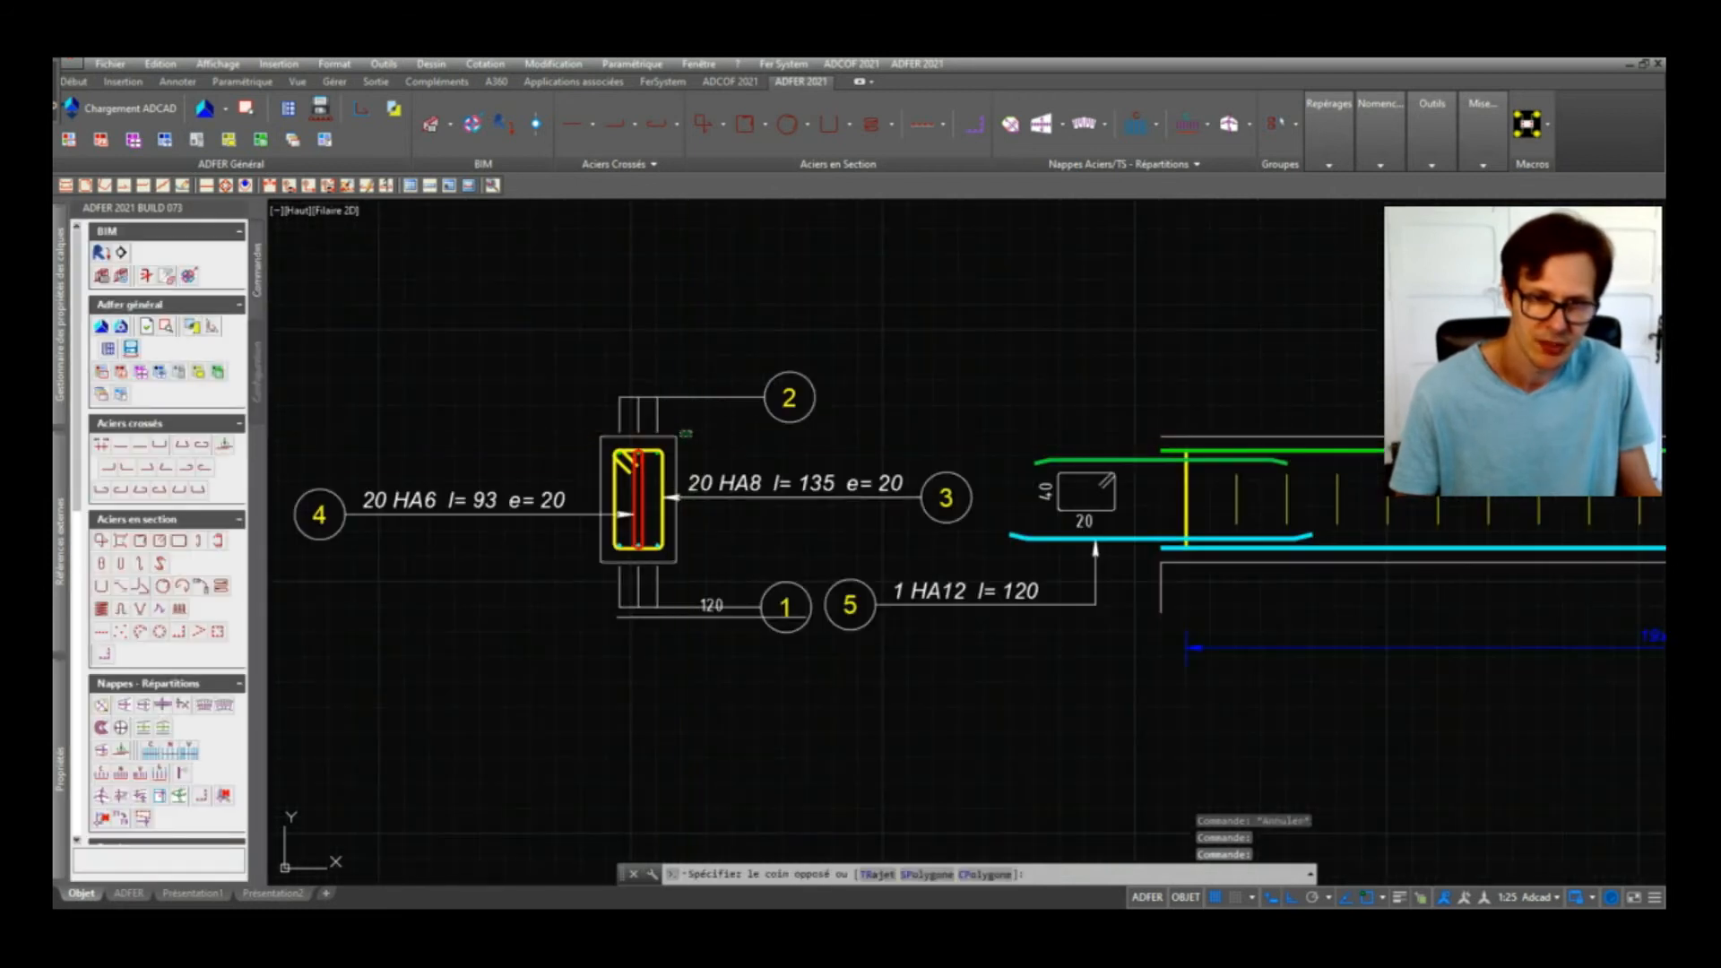
pyautogui.click(579, 583)
pyautogui.click(642, 653)
pyautogui.write('d')
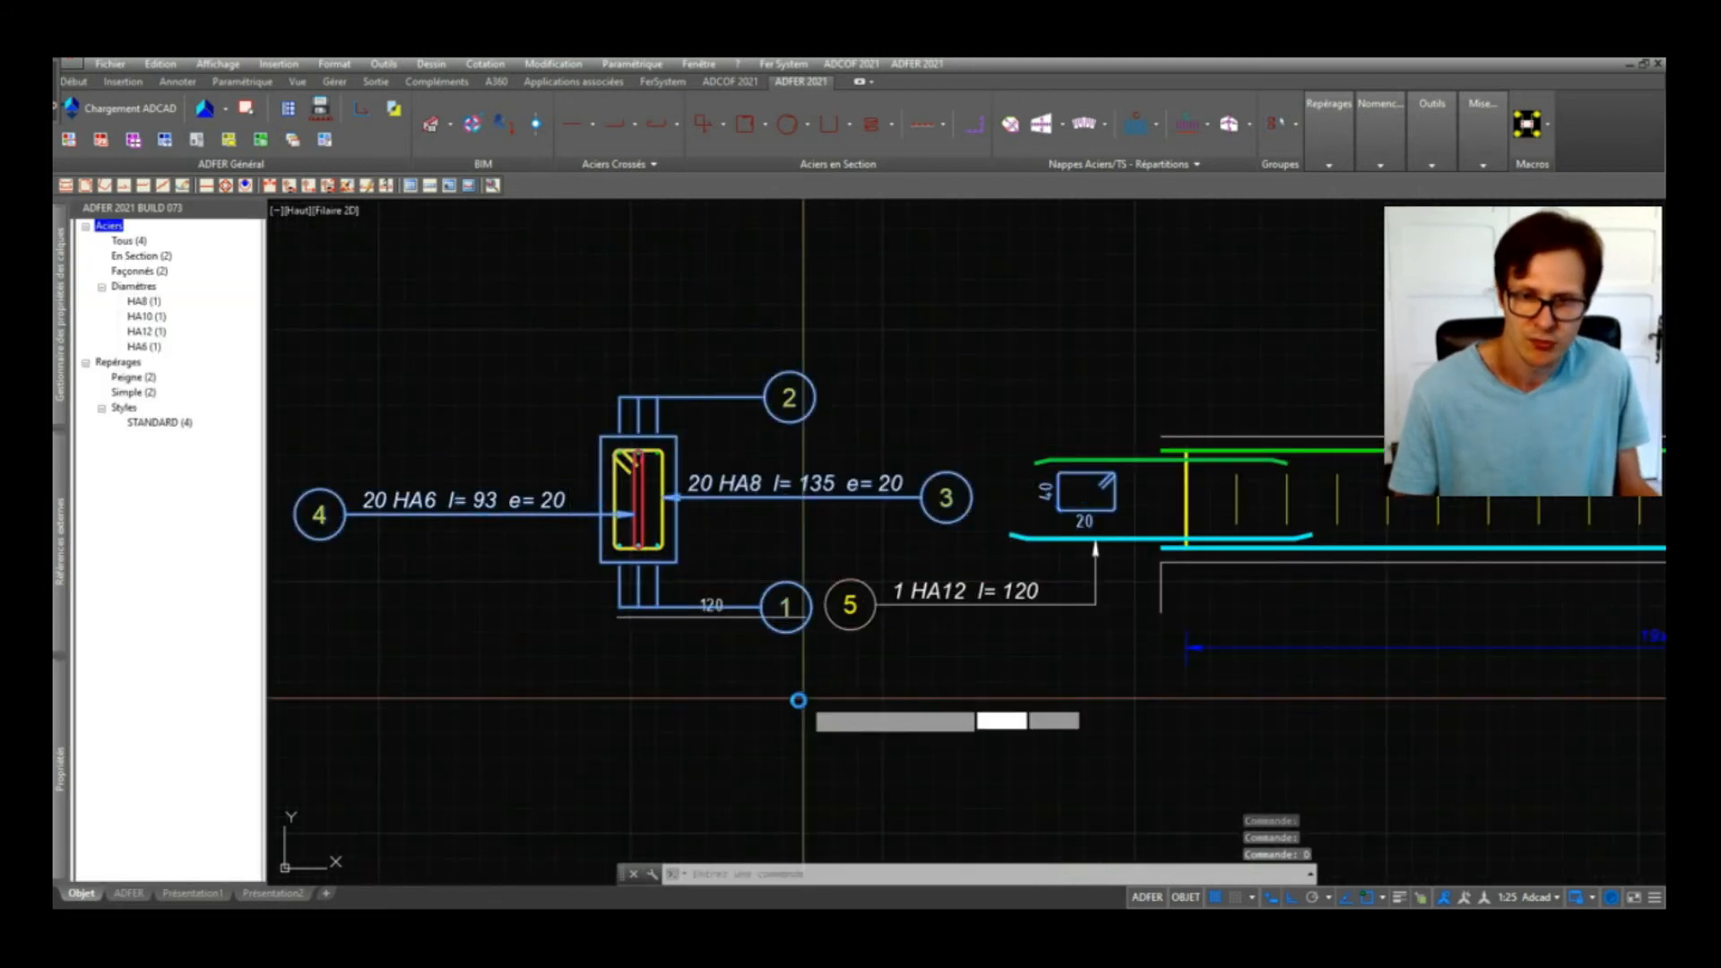
pyautogui.press('Return')
pyautogui.click(792, 716)
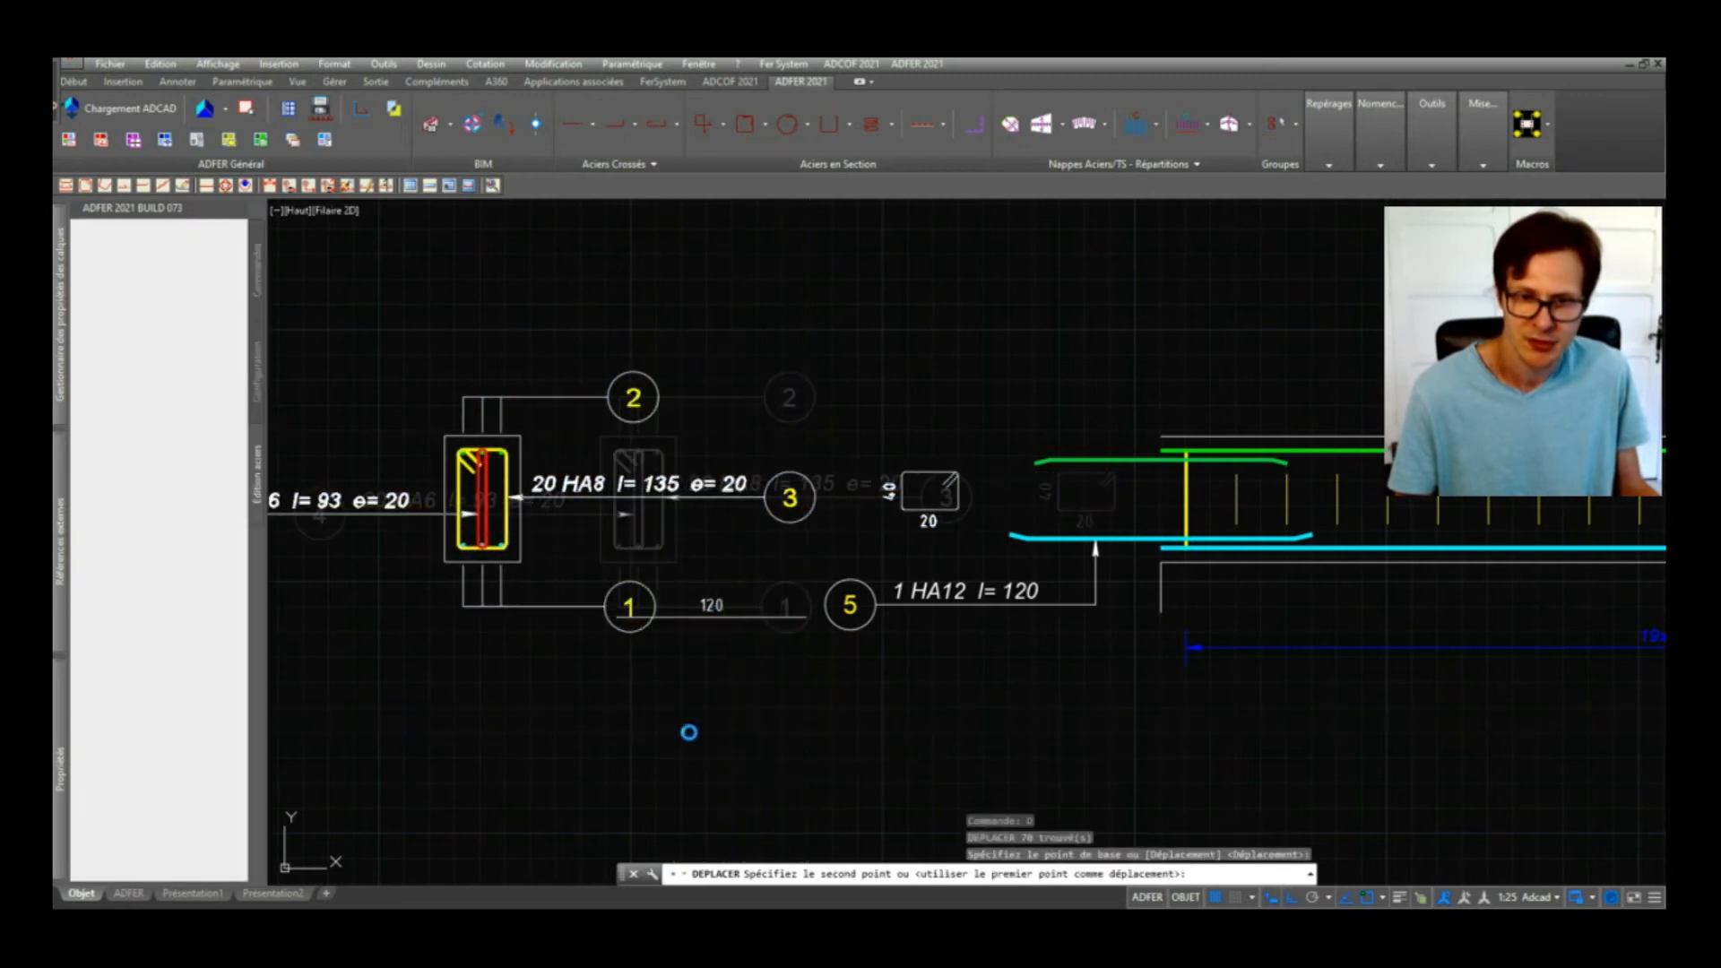
pyautogui.click(649, 716)
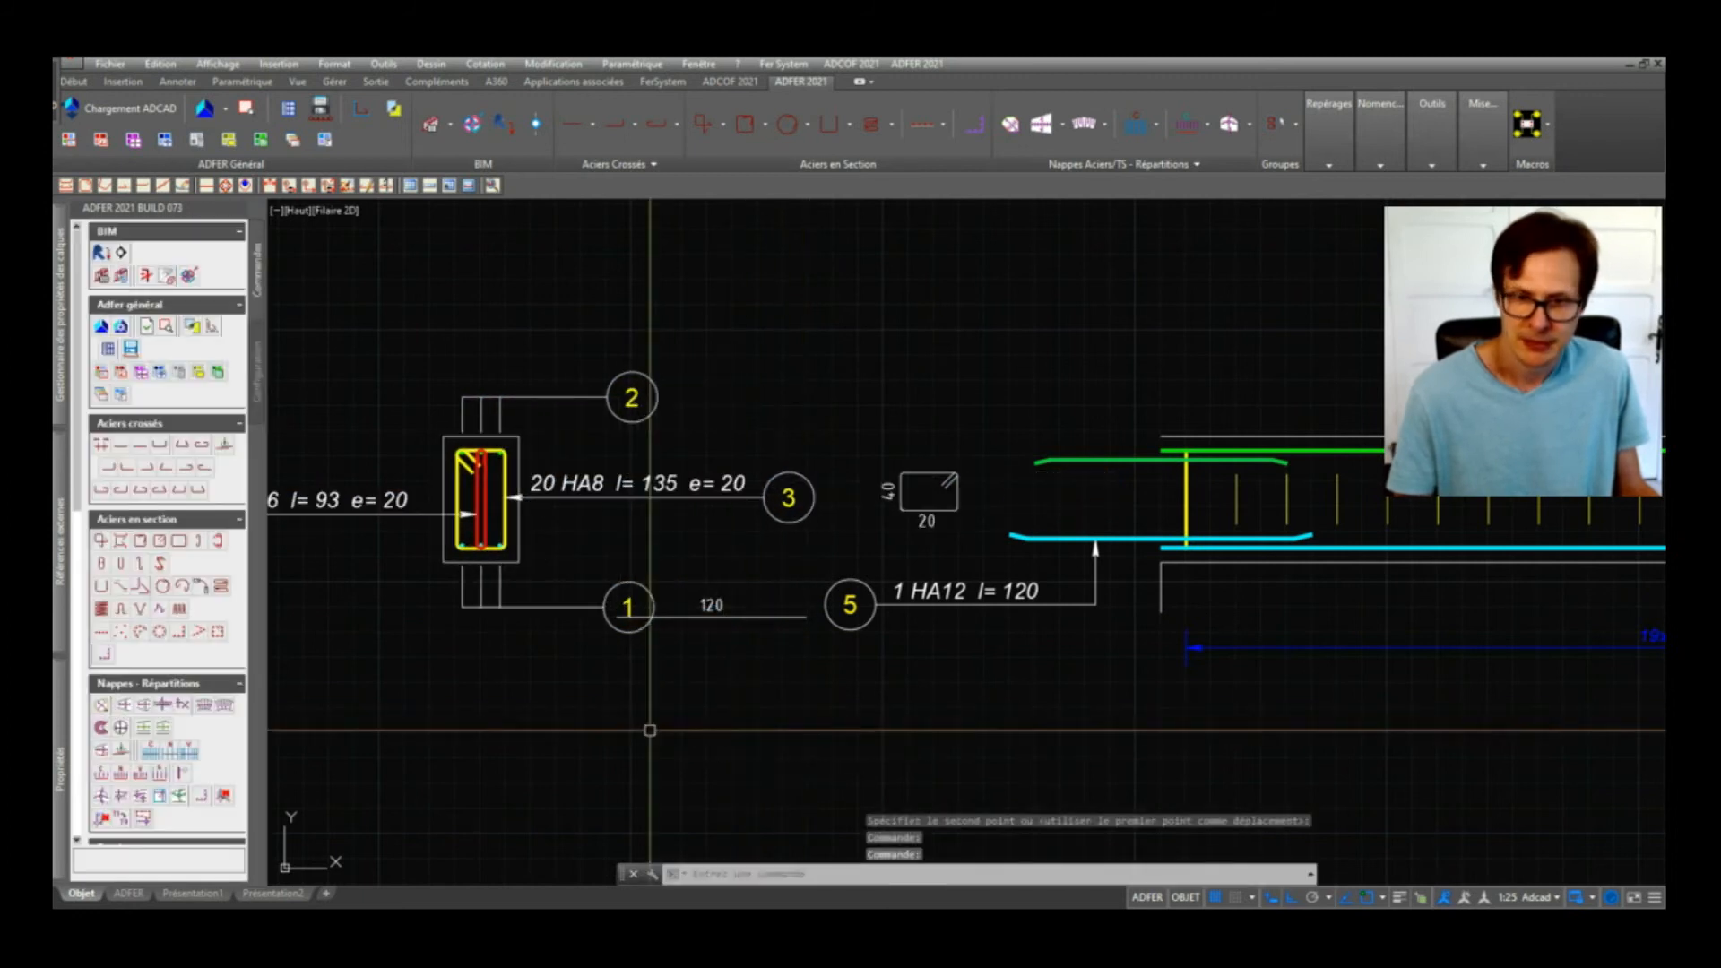
# Step: Move the cross-section with its callouts and stirrup sketches further from the elevation, clear of the lap bar's 120 shape sketch
pyautogui.click(705, 602)
pyautogui.scroll(-4, 691, 551)
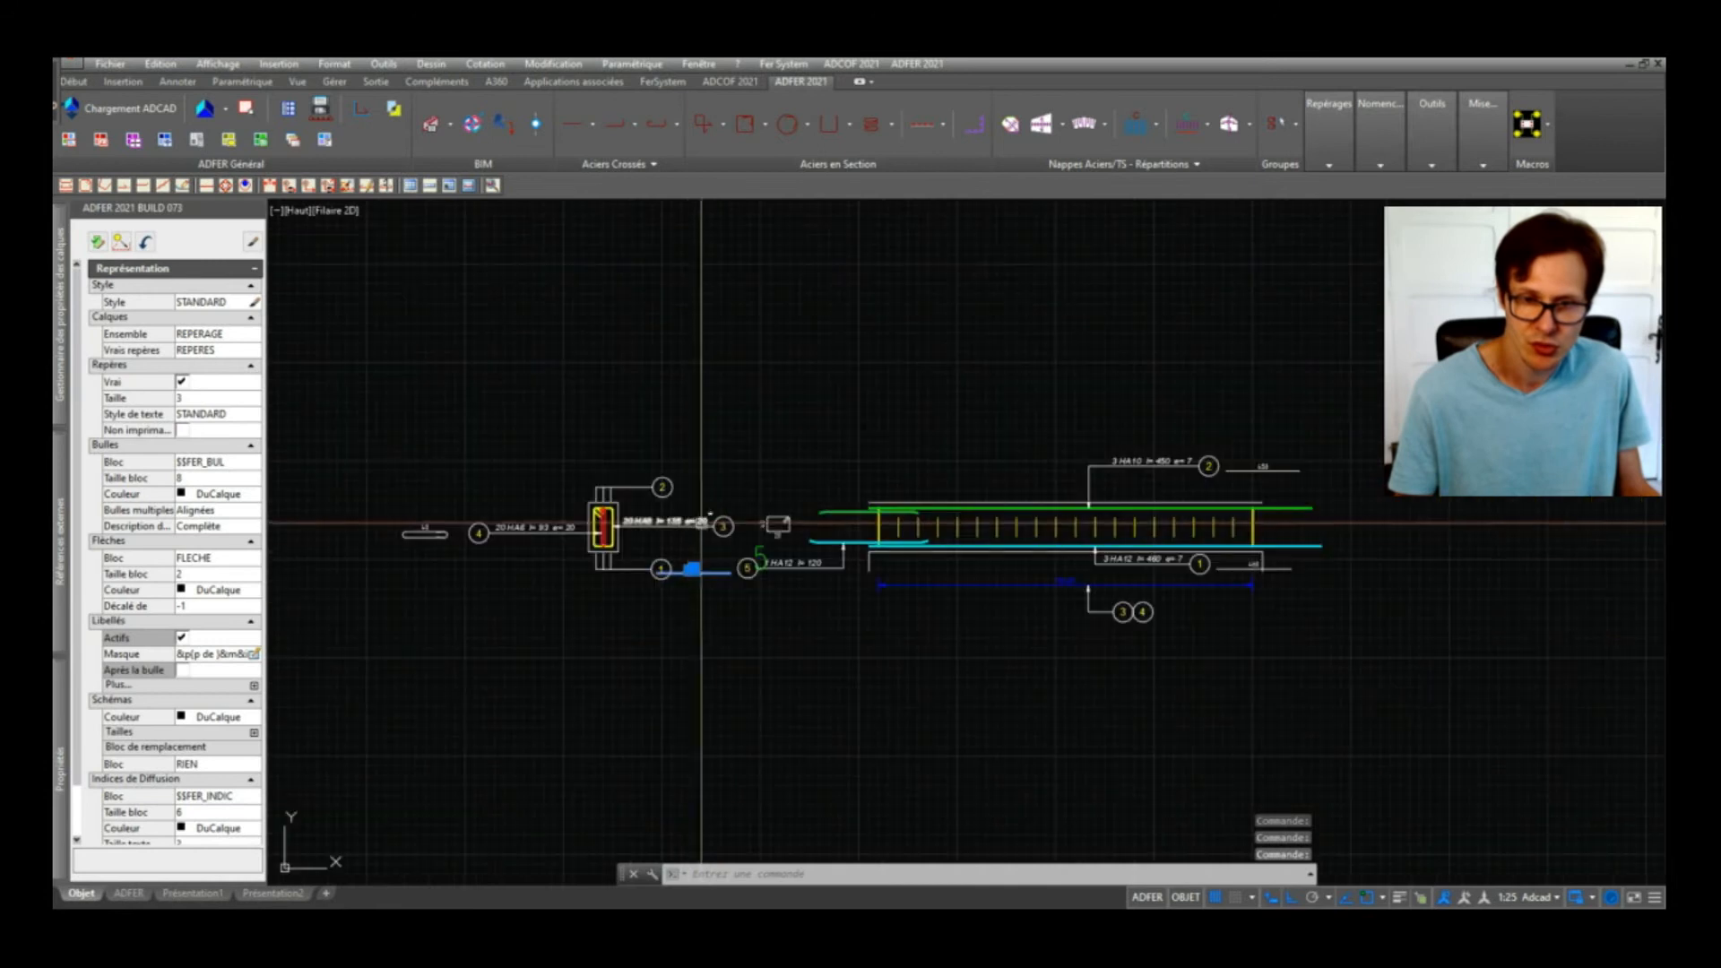
pyautogui.press('Escape')
pyautogui.click(665, 434)
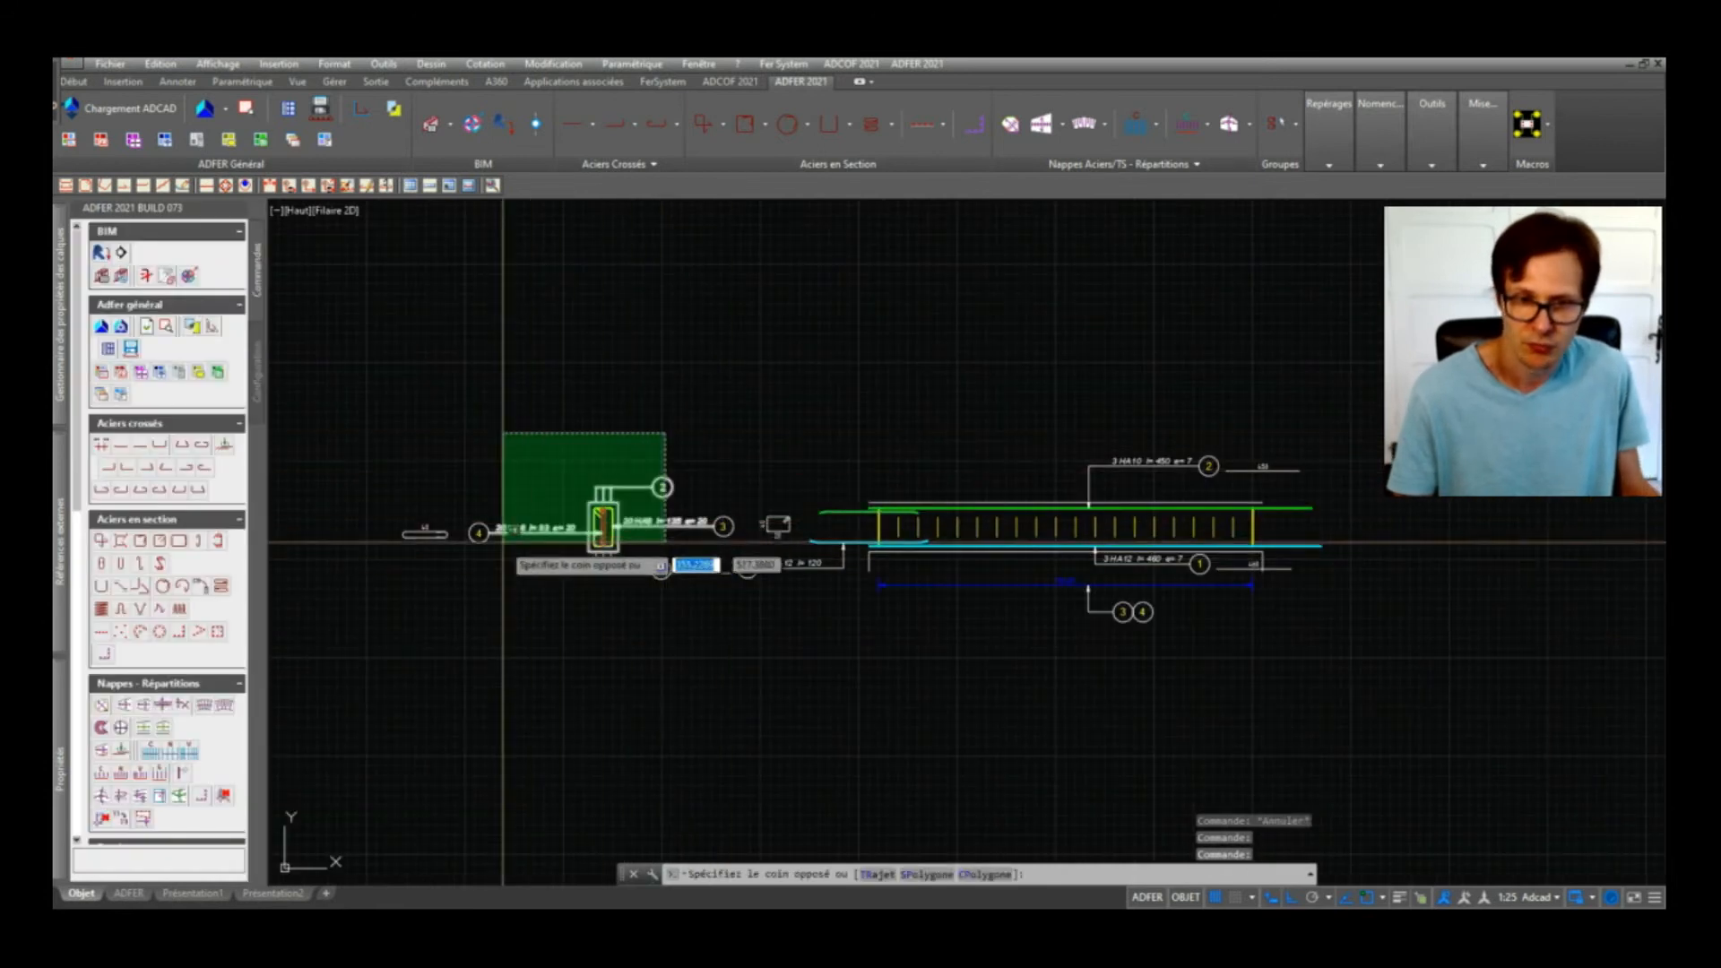
pyautogui.click(415, 552)
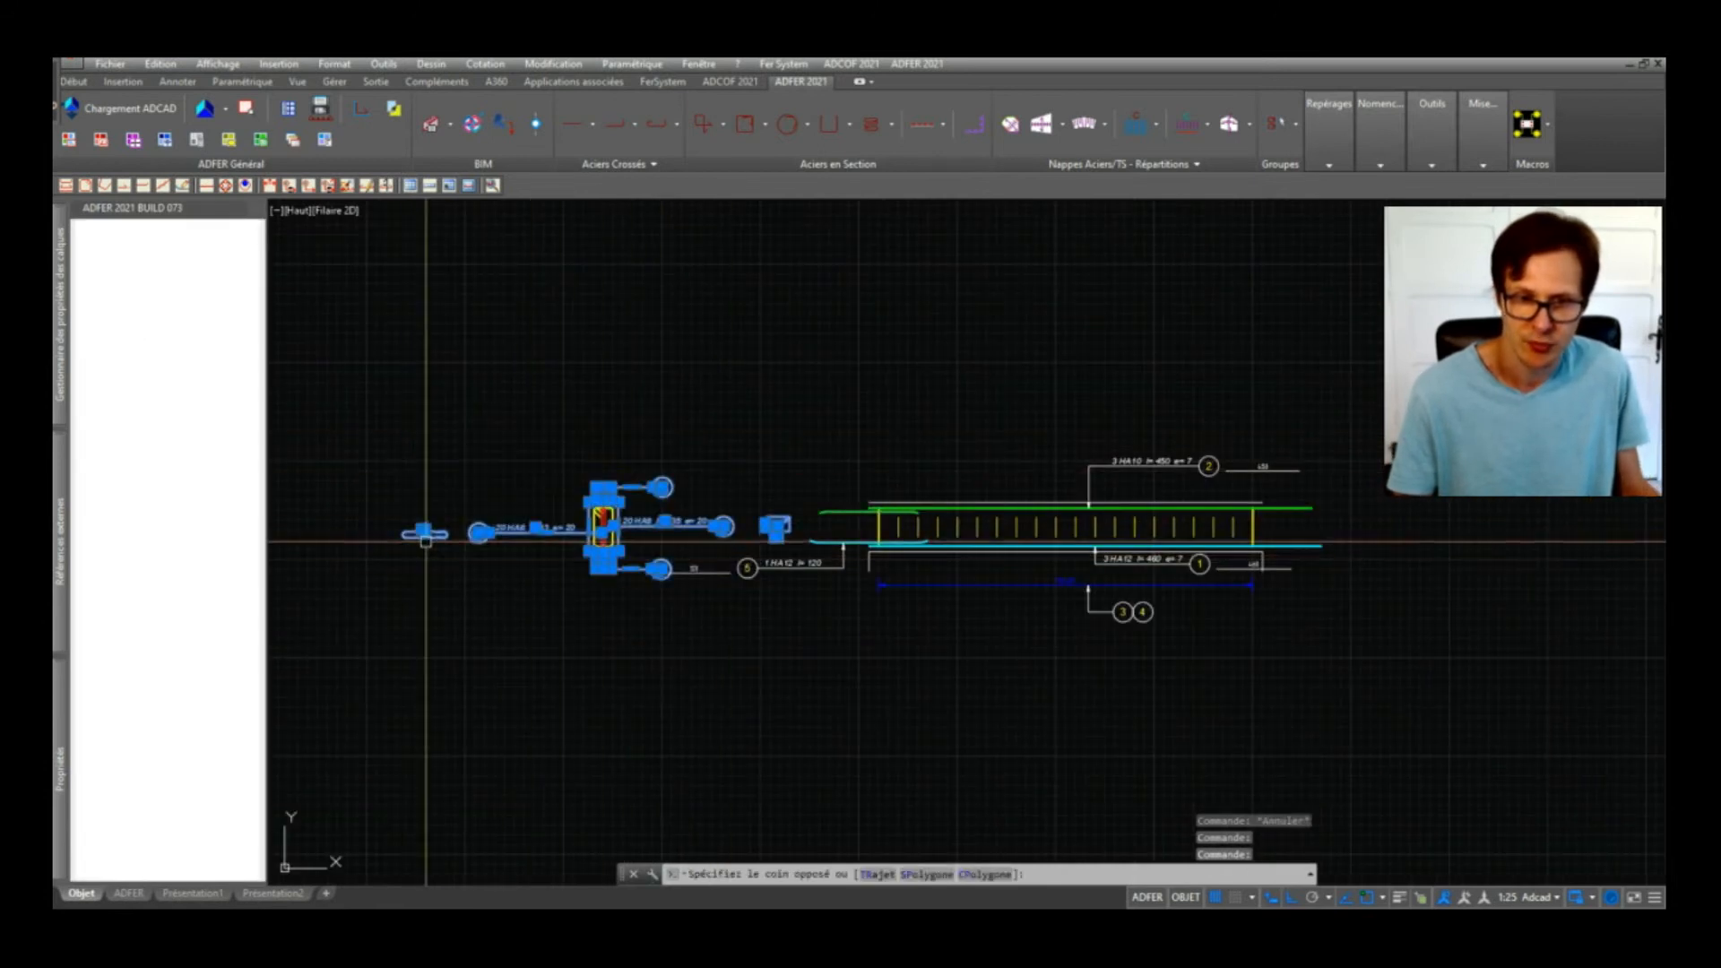
pyautogui.press('Return')
pyautogui.click(735, 371)
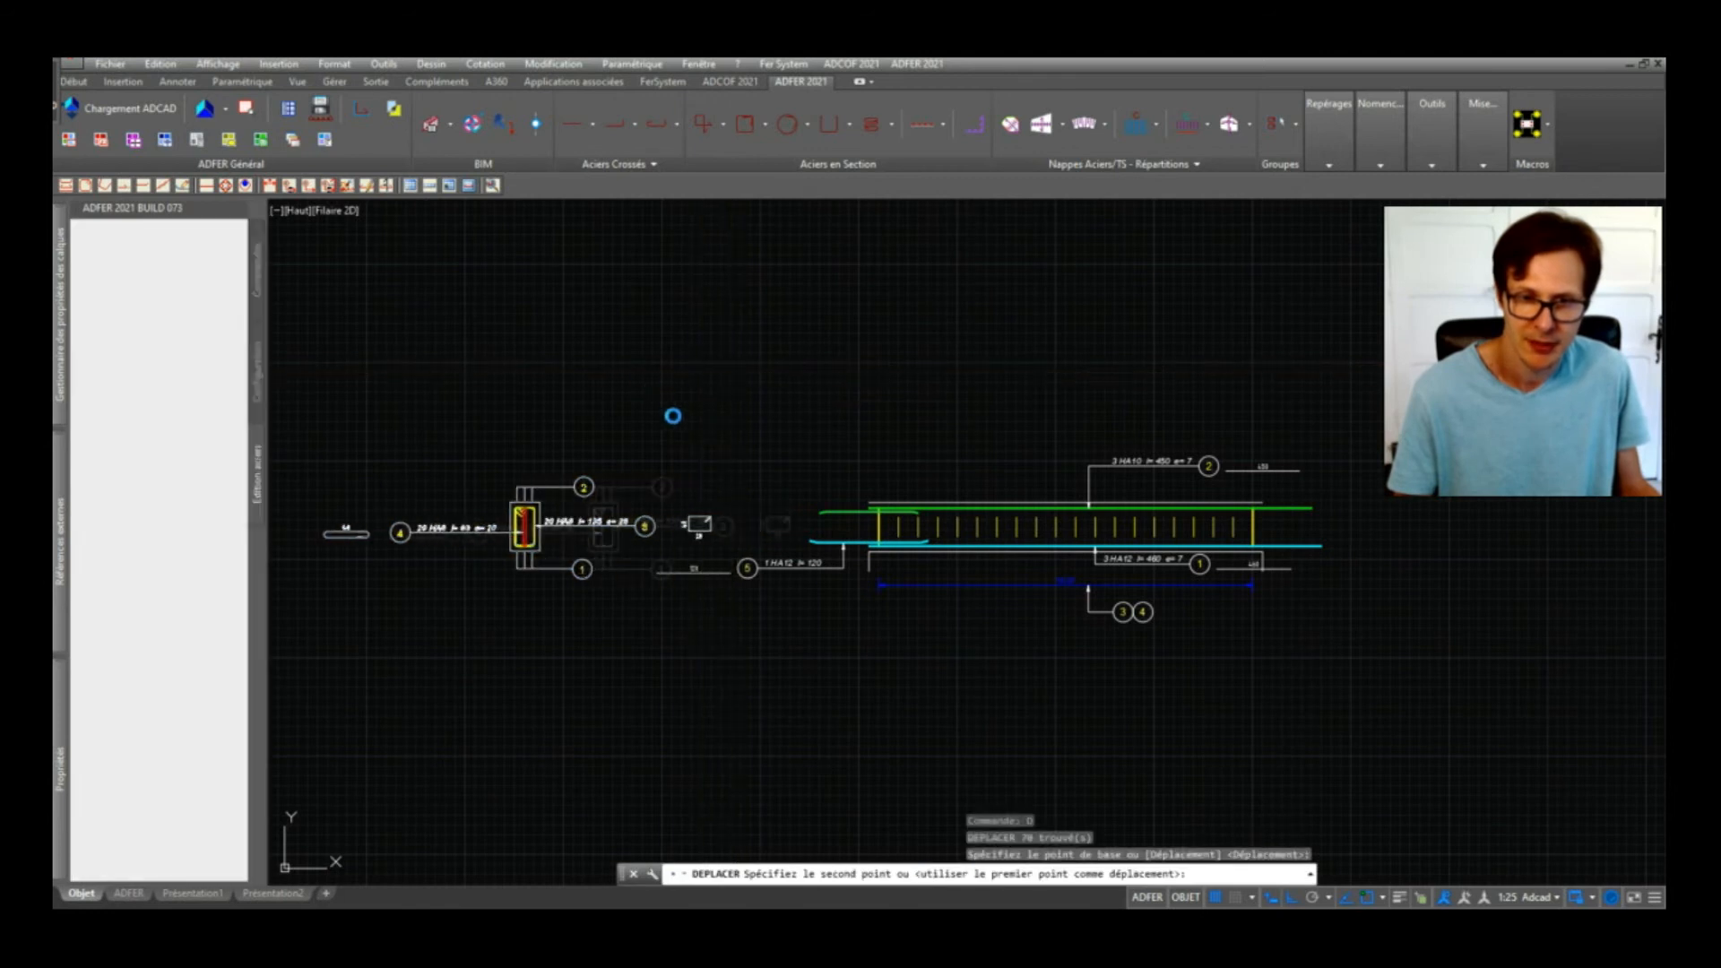
pyautogui.click(753, 597)
# Step: Set the number of bars for the lower cyan lap bar to 3 and update it
pyautogui.scroll(5, 757, 578)
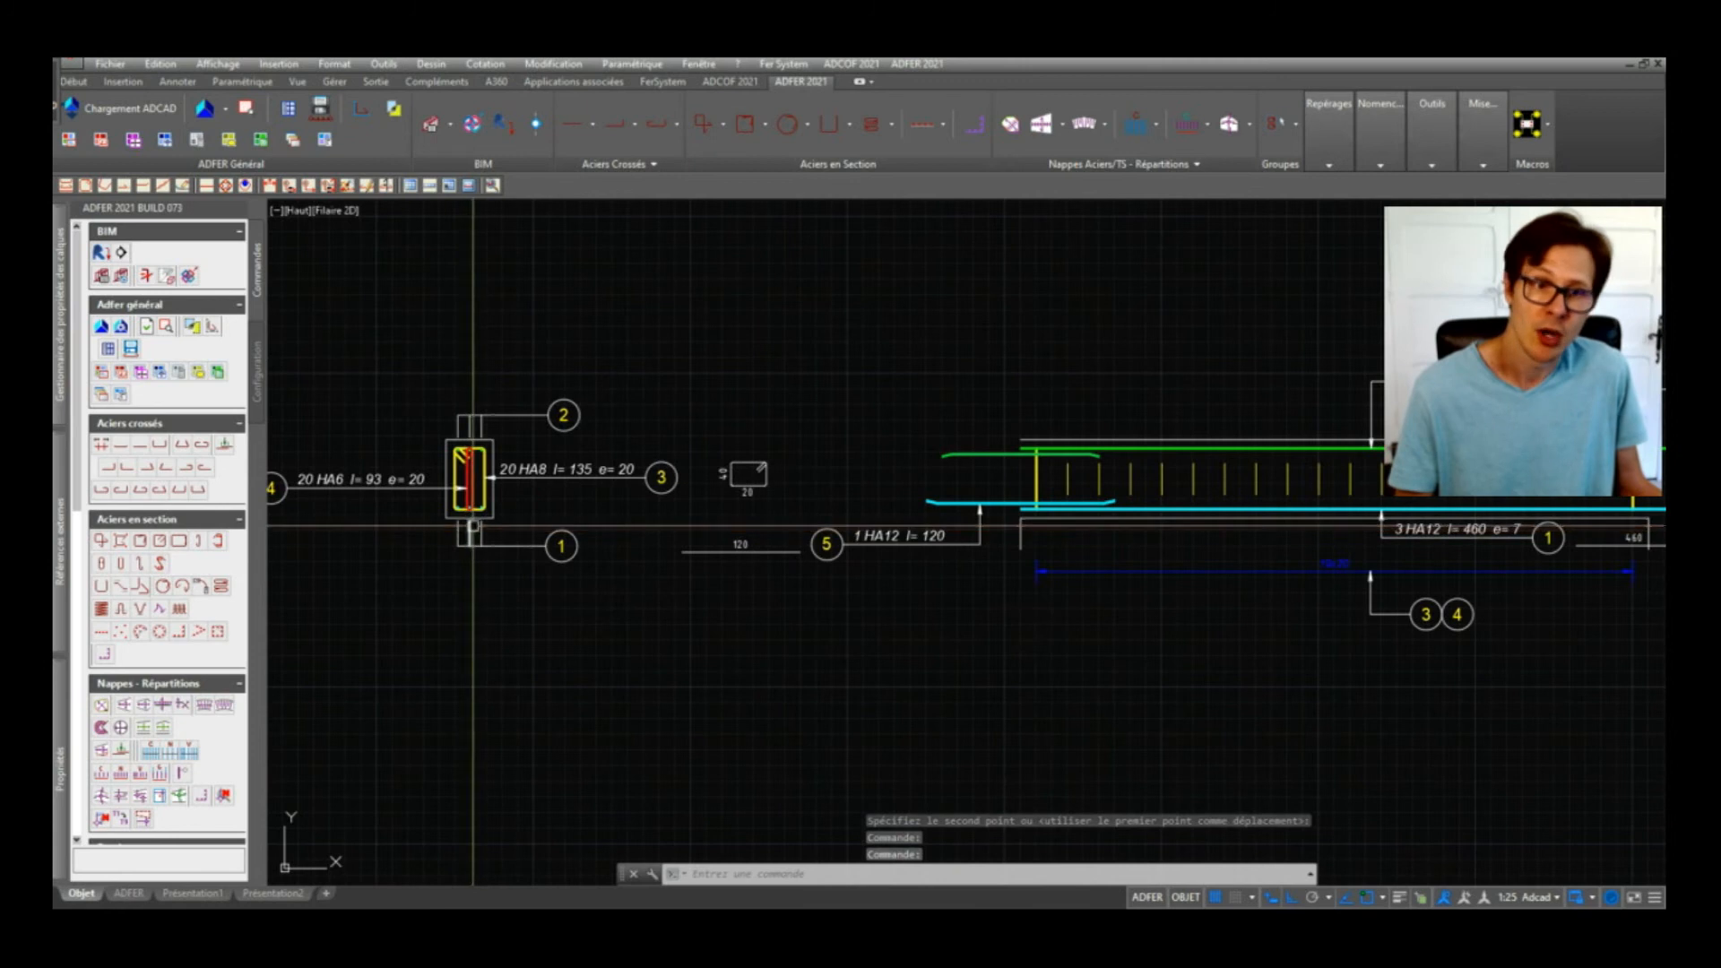
pyautogui.moveTo(1158, 531); pyautogui.dragTo(1007, 544, button='middle')
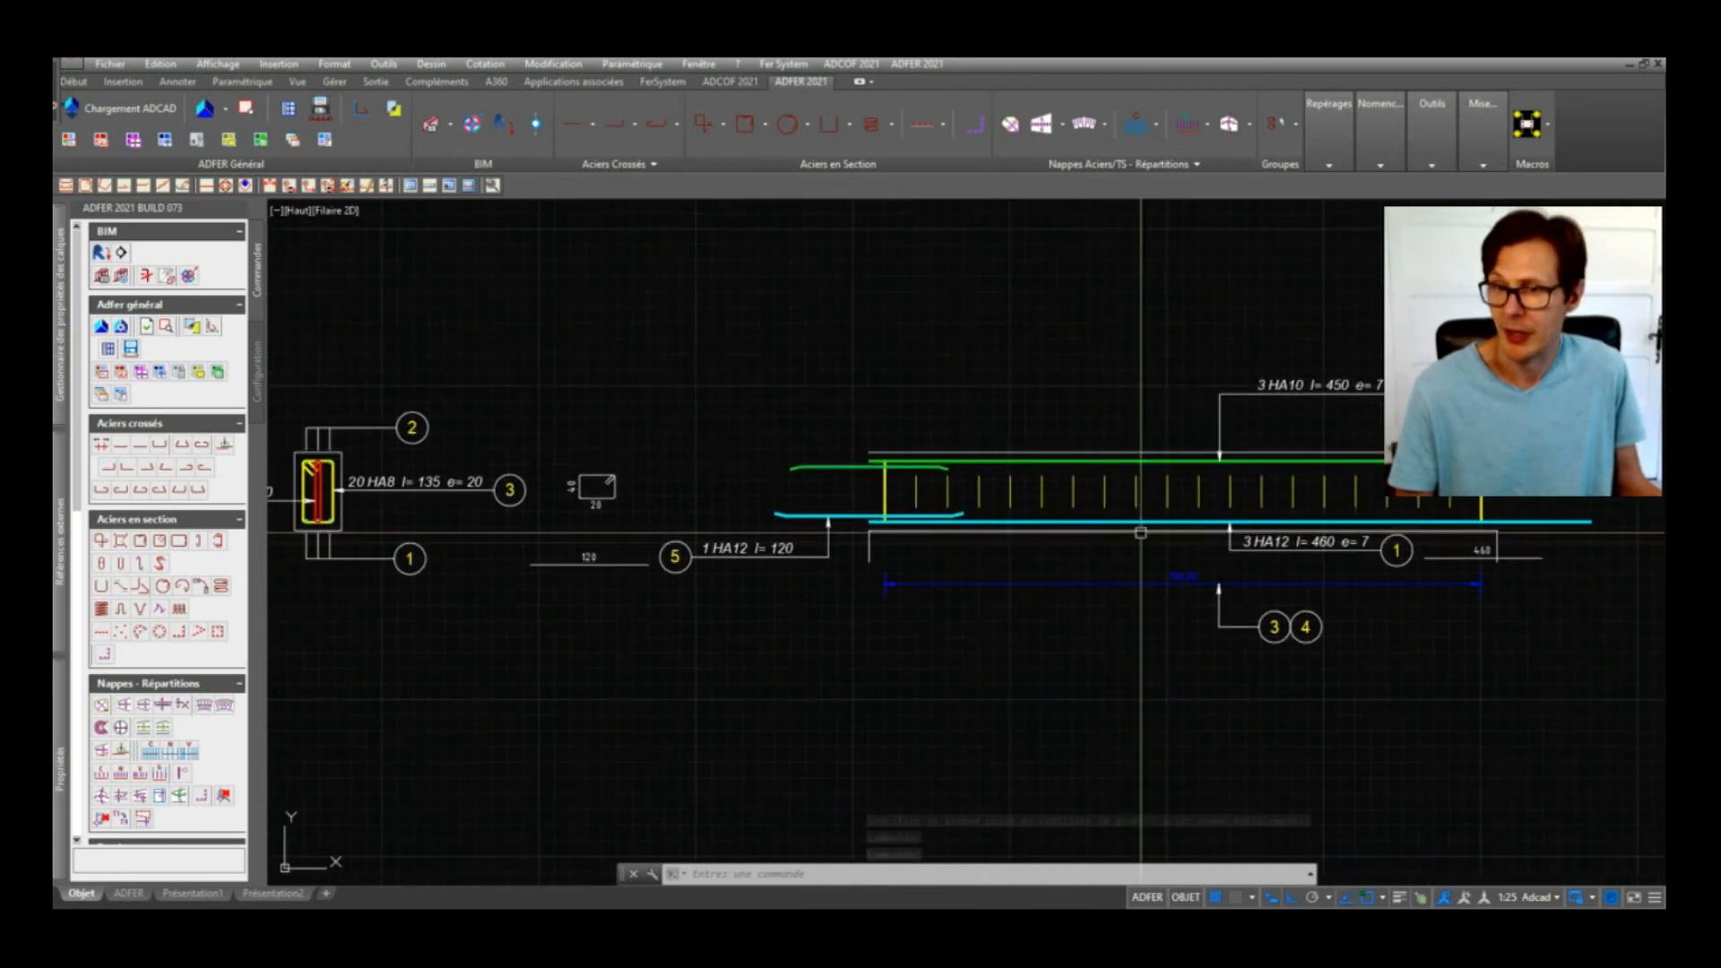
pyautogui.scroll(-2, 1122, 639)
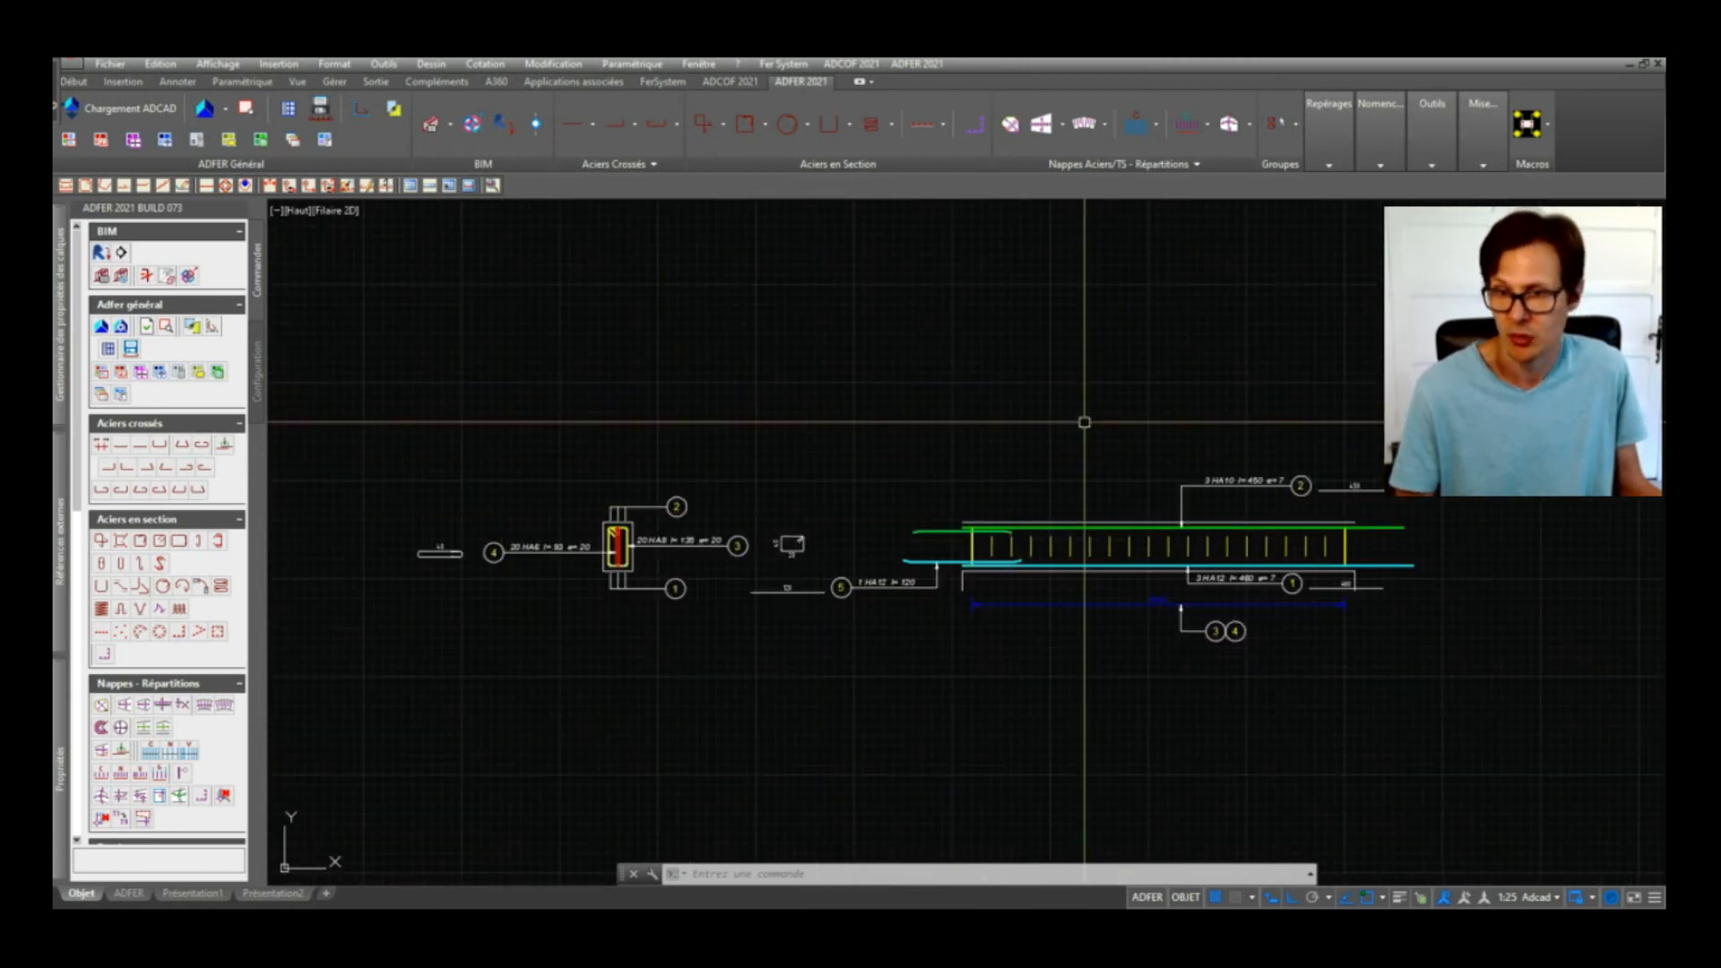
pyautogui.scroll(2, 1032, 556)
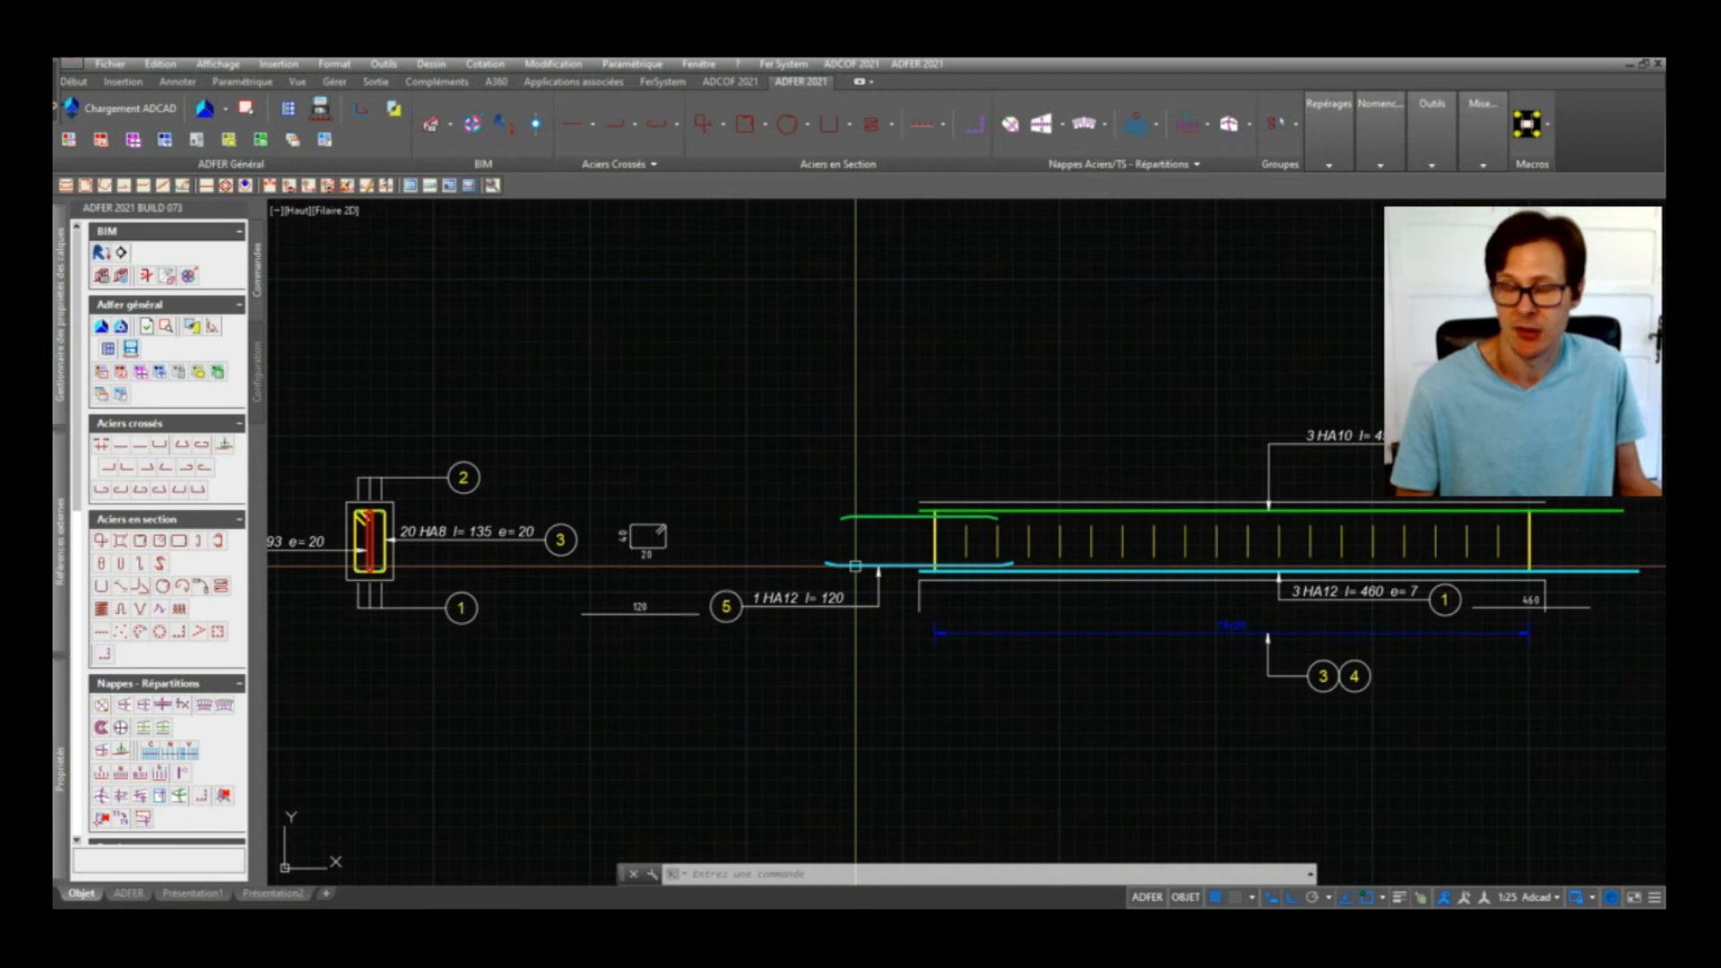
pyautogui.moveTo(855, 566)
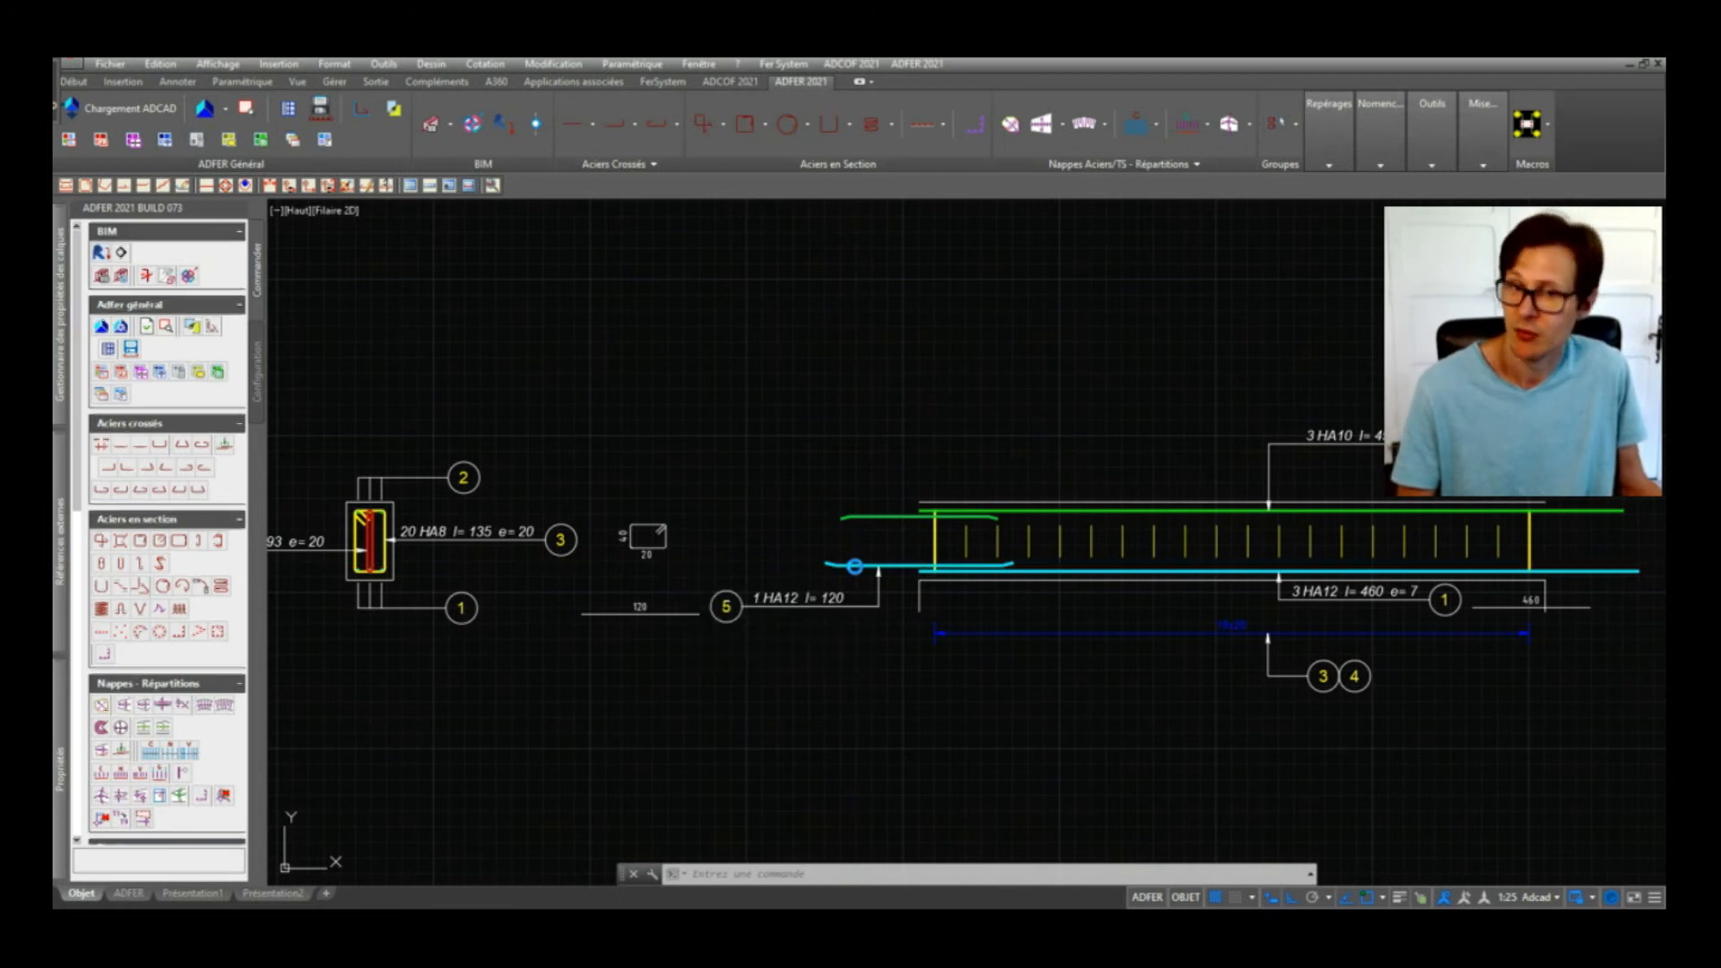
pyautogui.click(855, 565)
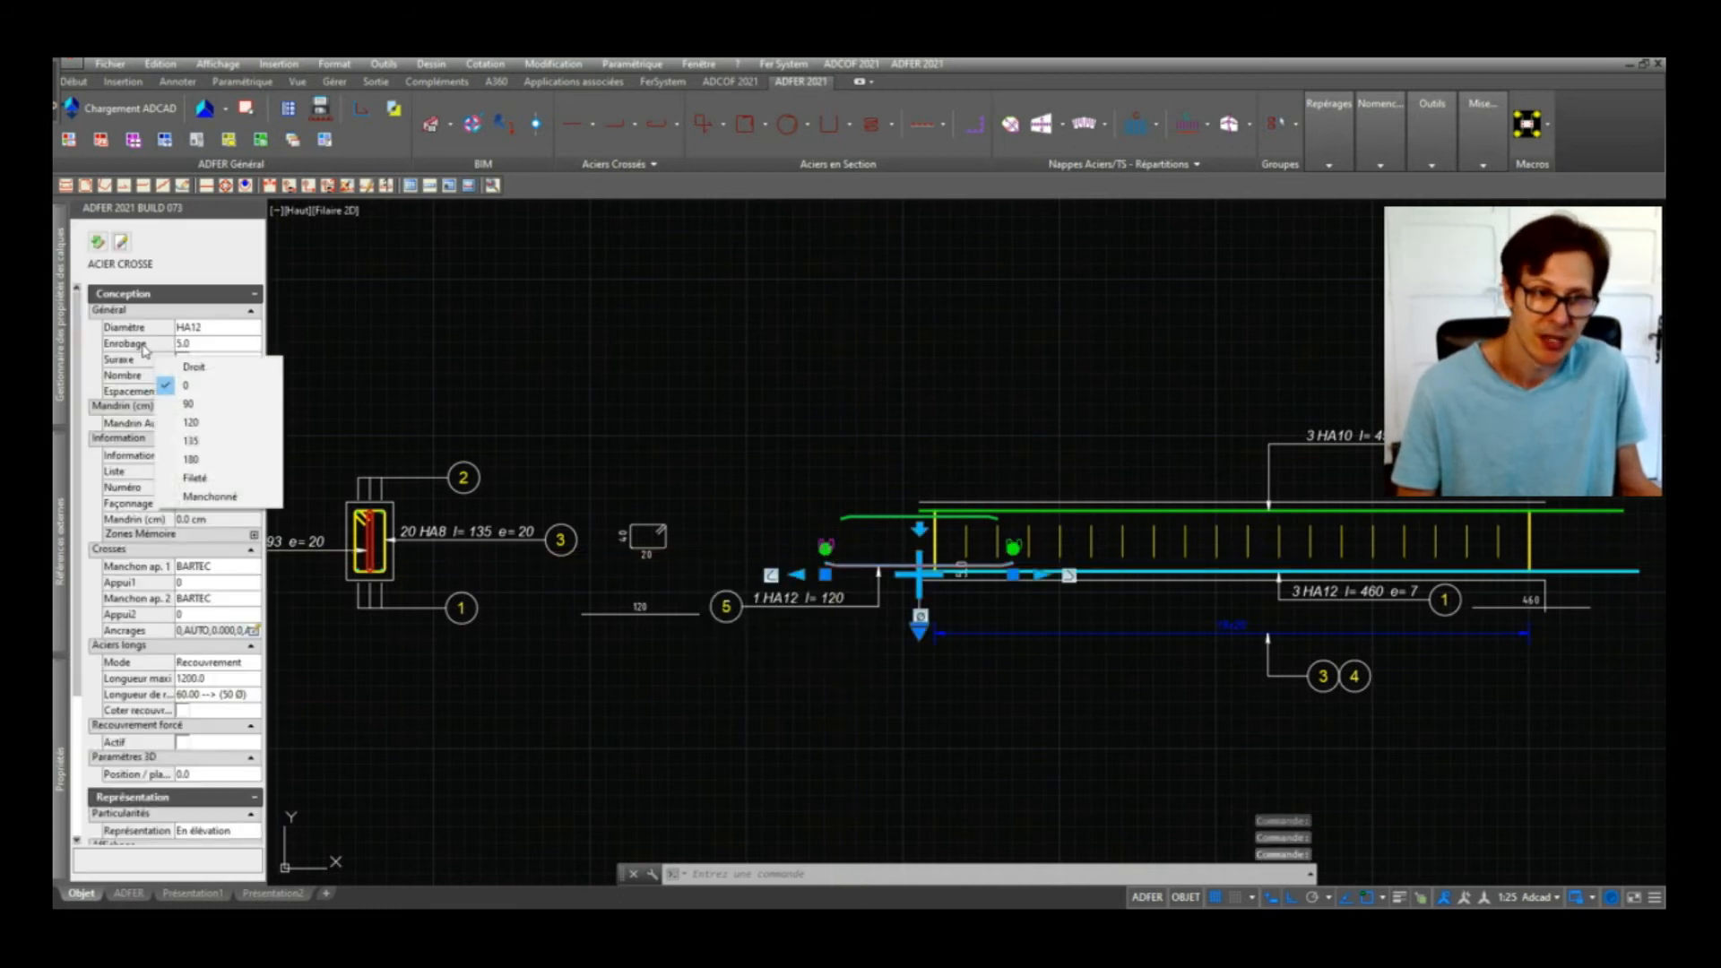
pyautogui.click(128, 376)
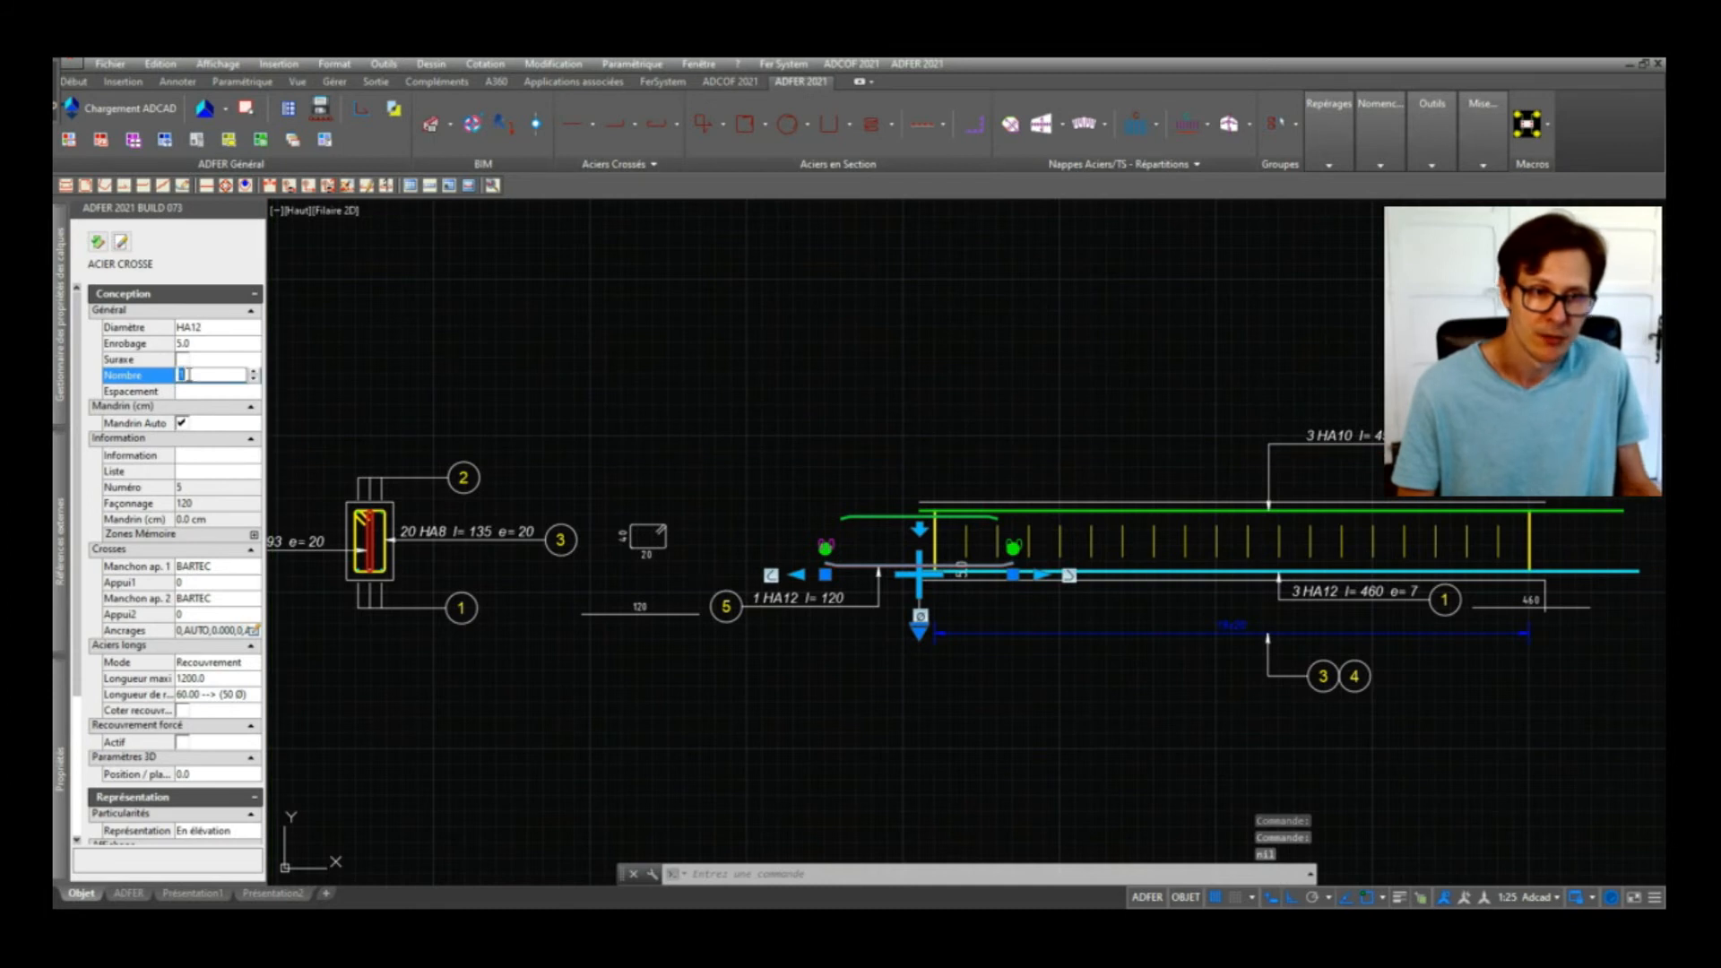
pyautogui.press('Return')
pyautogui.click(101, 242)
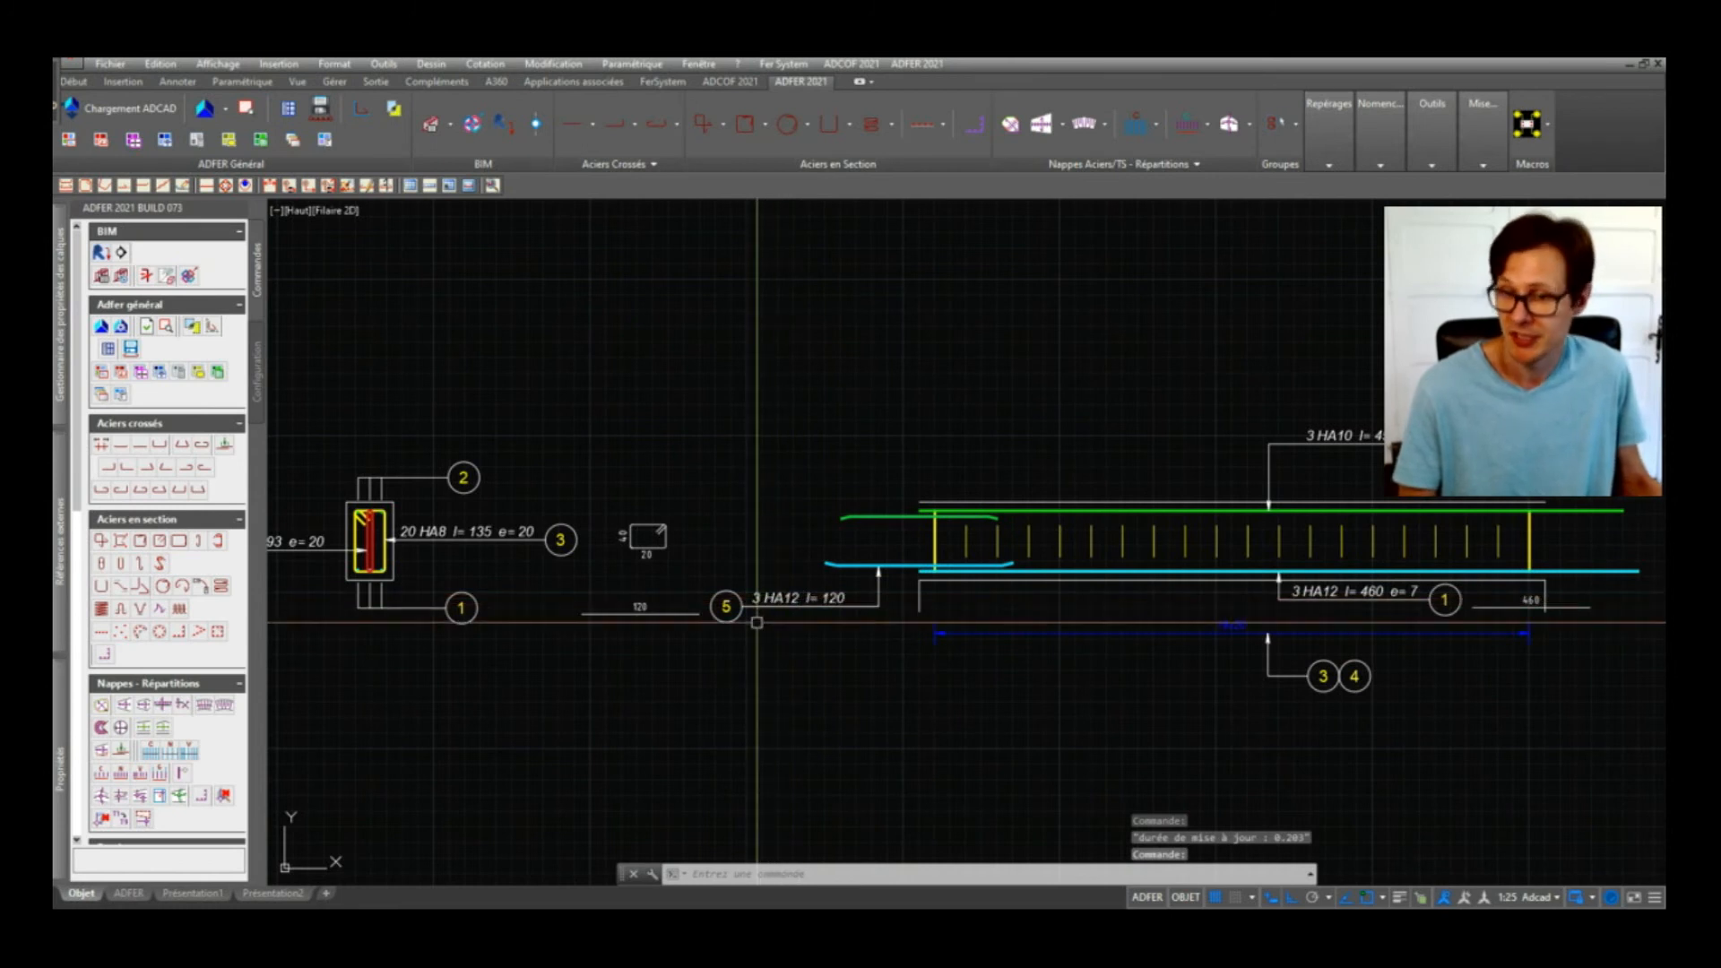
# Step: Tag the upper green lap bar at the beam's left end with a simple labelled callout above-left of it, using bar number 6
pyautogui.scroll(-5, 170, 757)
pyautogui.click(101, 545)
pyautogui.click(878, 518)
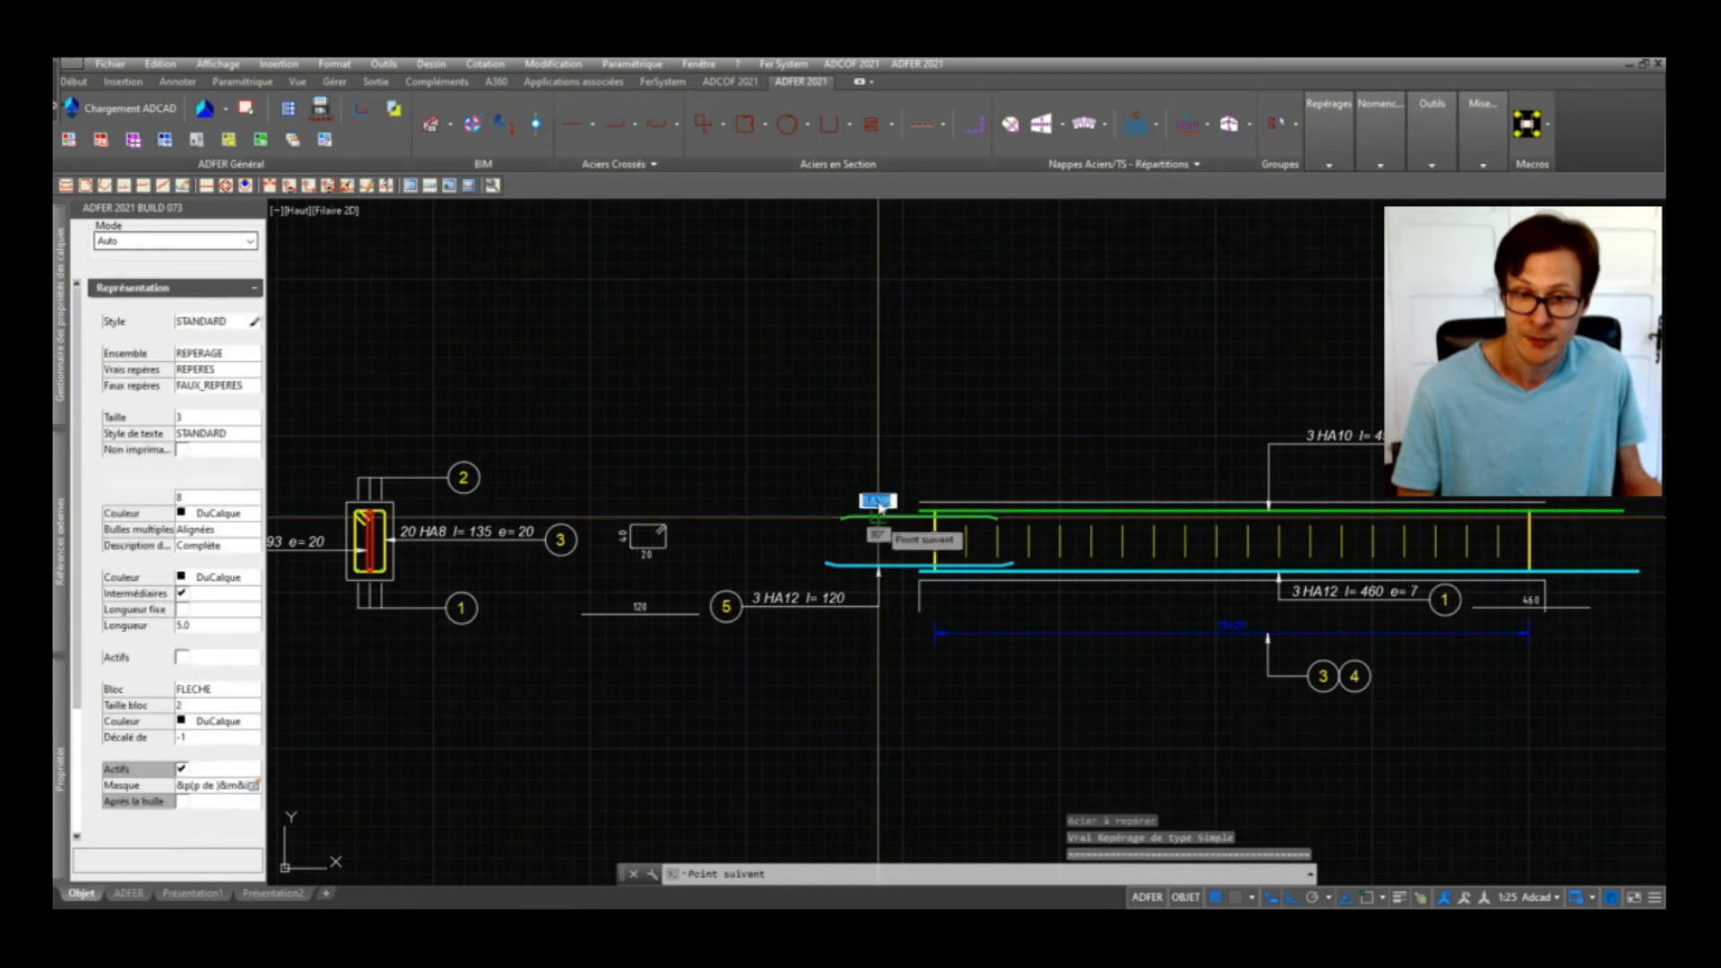
pyautogui.click(734, 467)
pyautogui.press('Return')
pyautogui.press('Return')
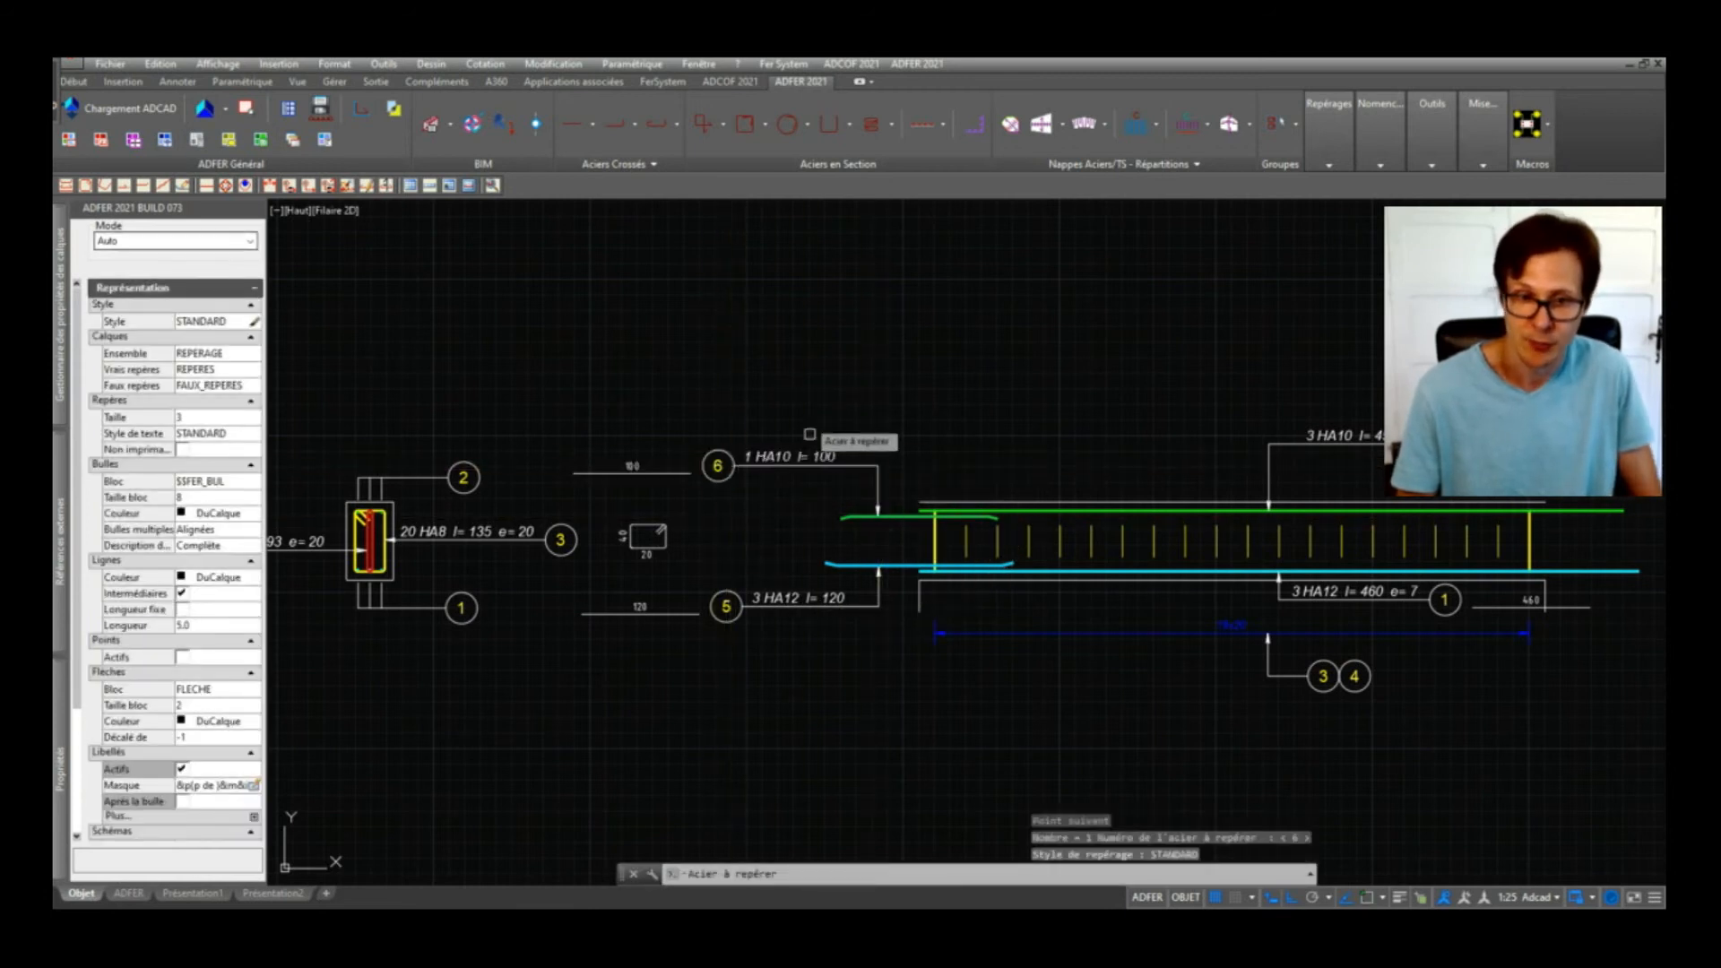
pyautogui.press('Return')
# Step: Set the number of bars for the upper green lap bar to 3 and update it
pyautogui.click(860, 516)
pyautogui.click(194, 374)
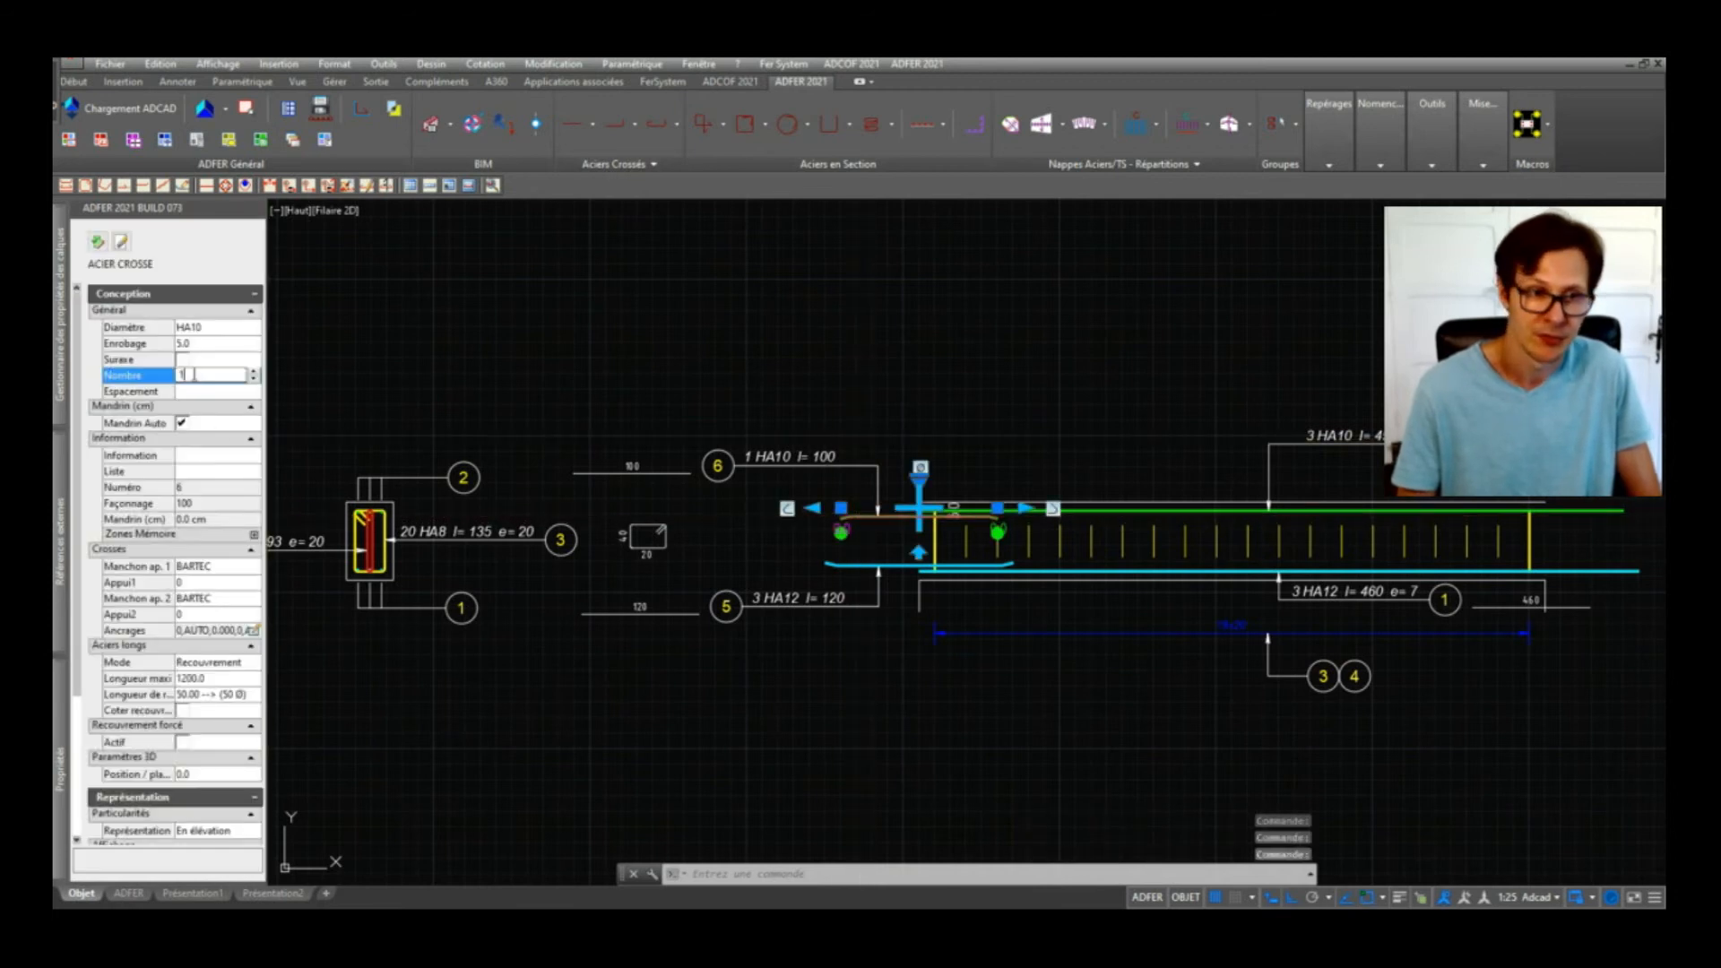
pyautogui.press('Return')
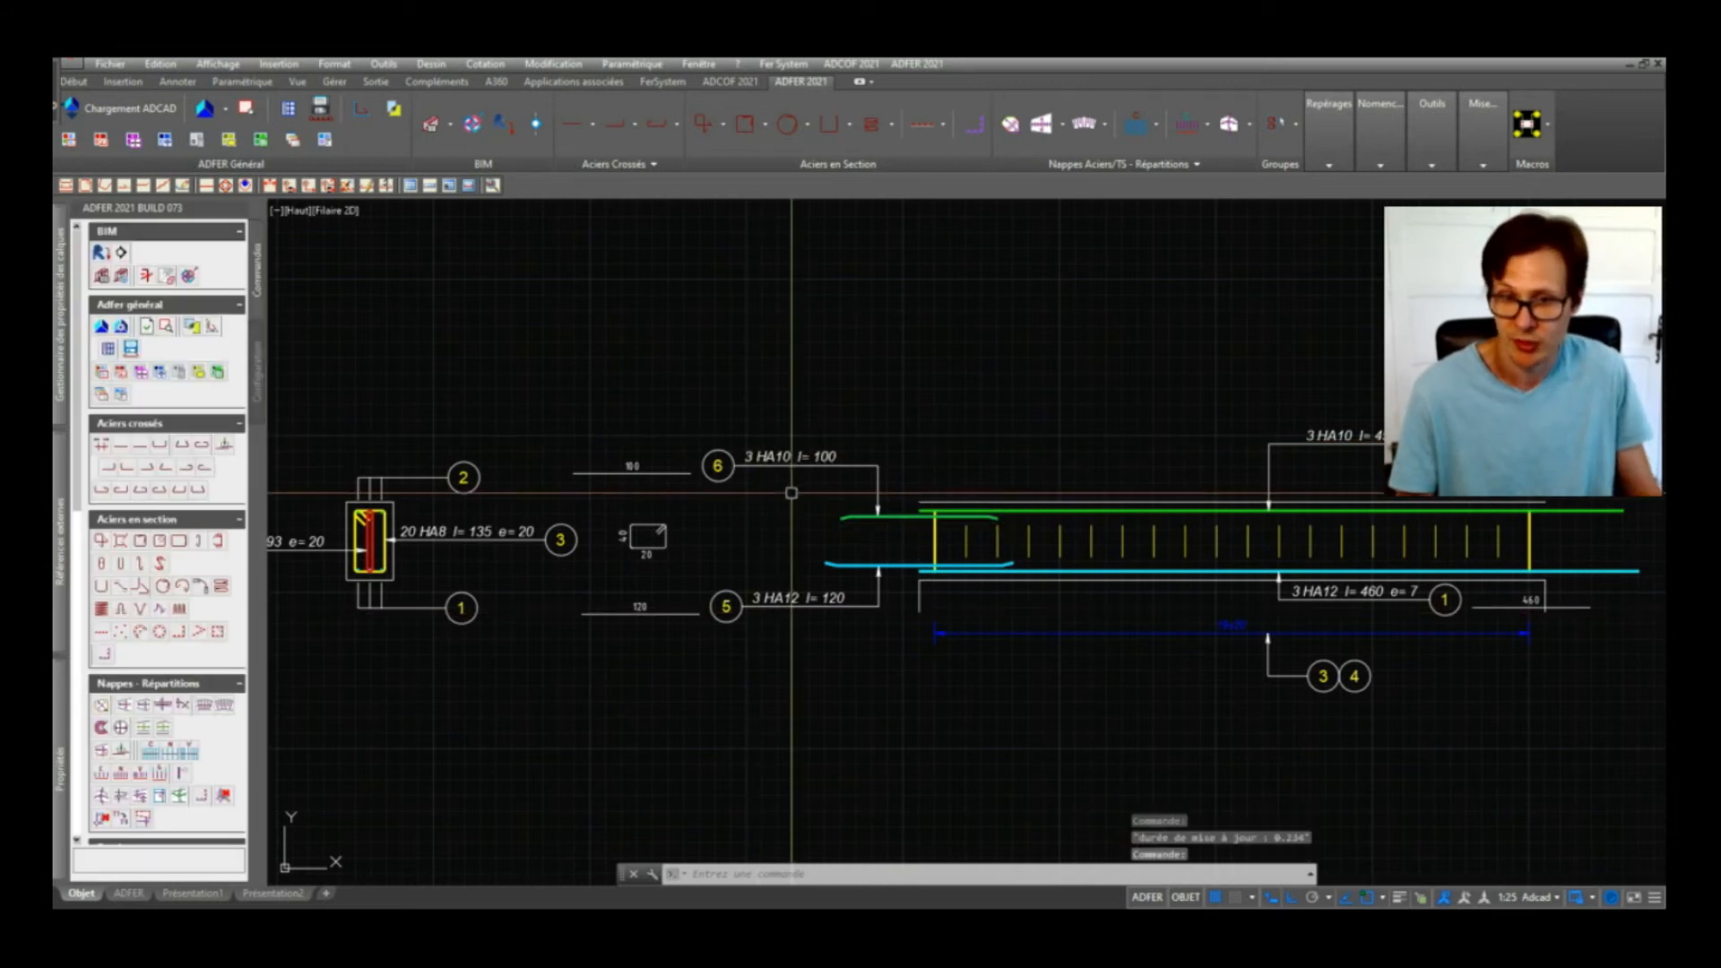
pyautogui.press('Escape')
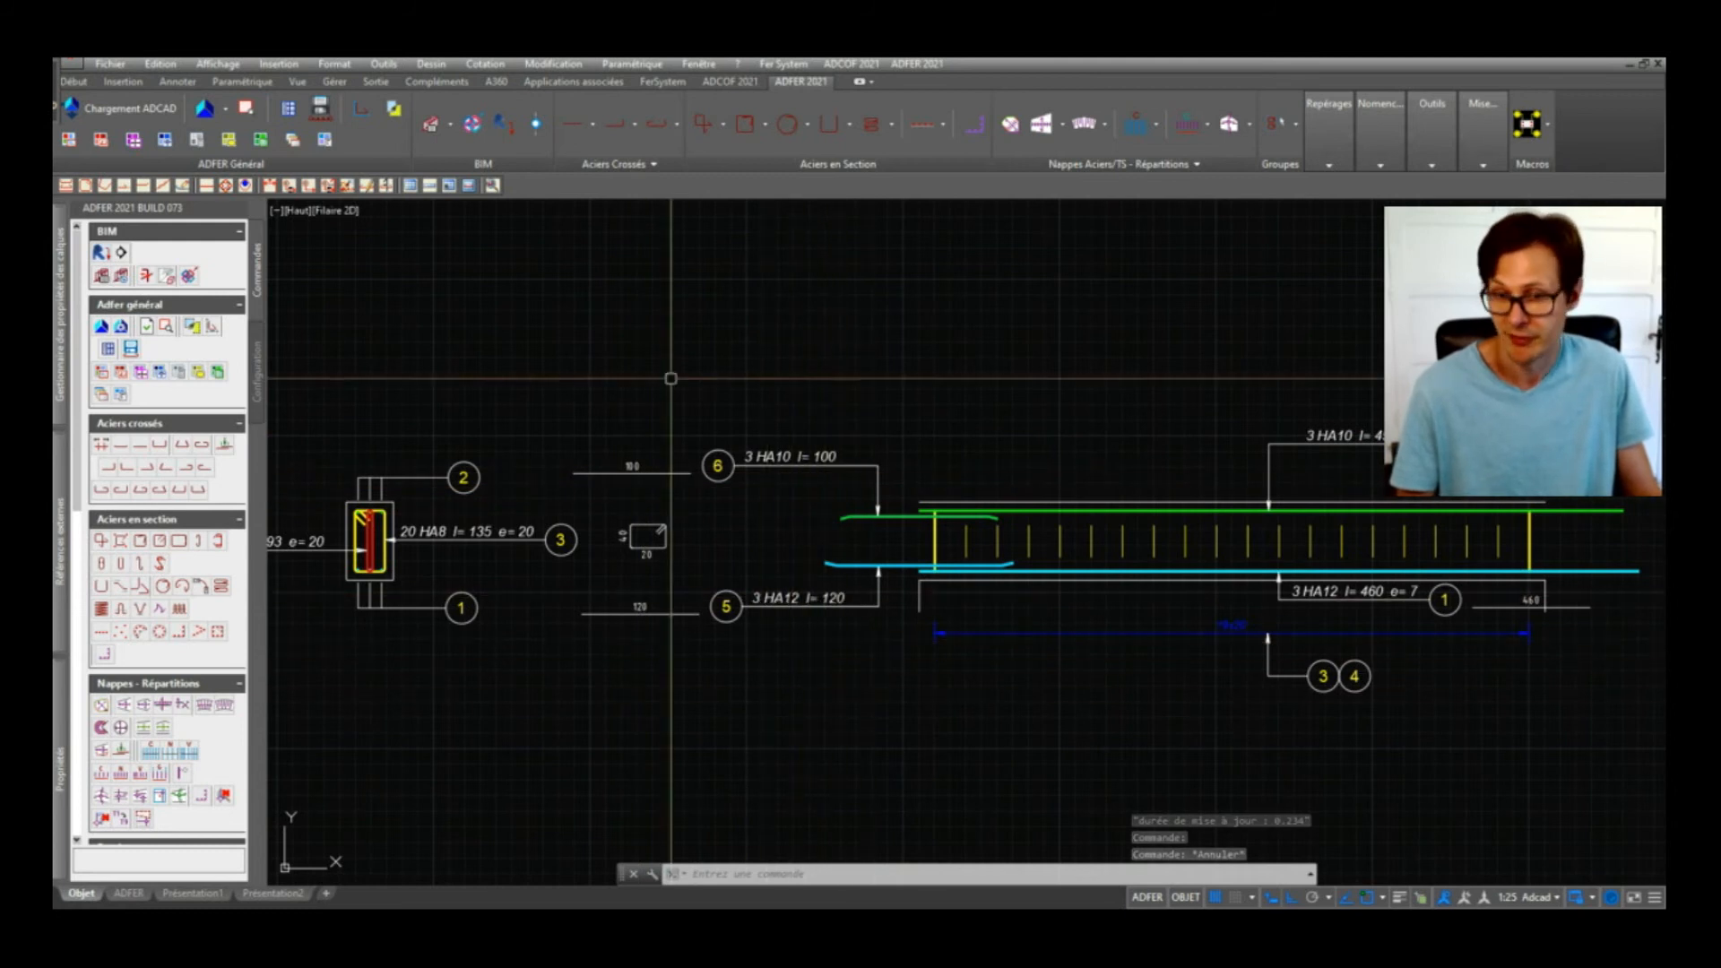
# Step: Move the lower cyan lap bar's 120 shape sketch down and across, directly beneath the label of callout 5
pyautogui.moveTo(647, 623); pyautogui.dragTo(652, 567, button='middle')
pyautogui.click(651, 563)
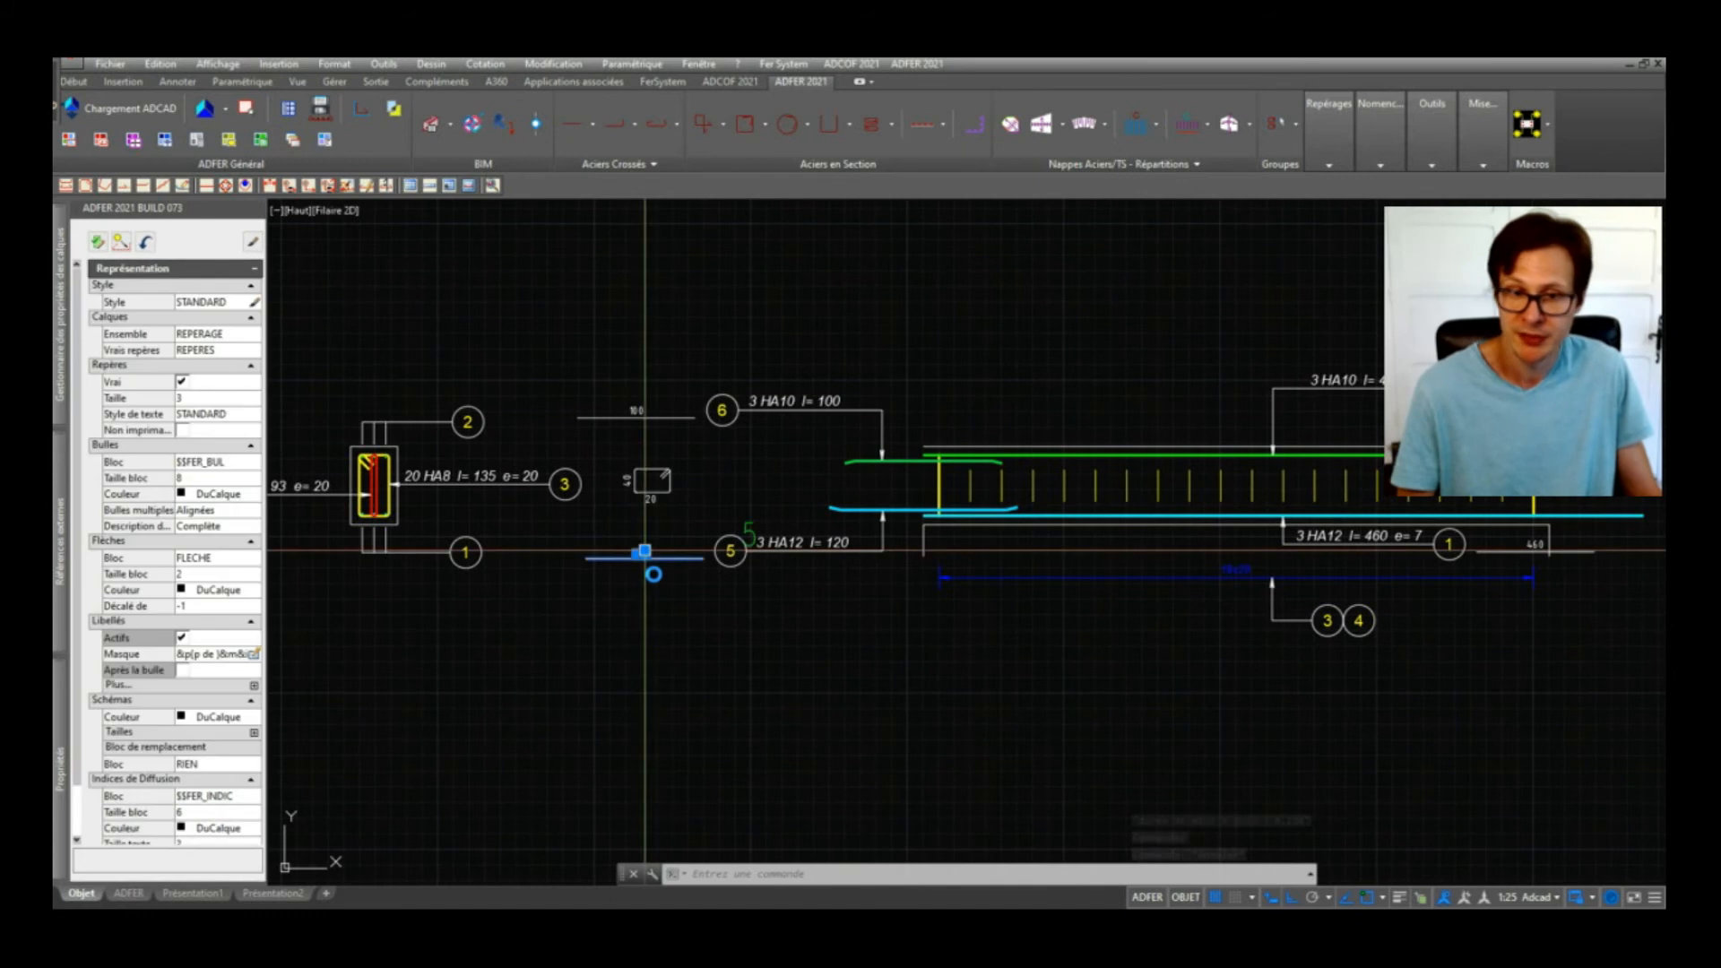
pyautogui.scroll(3, 650, 556)
pyautogui.click(636, 546)
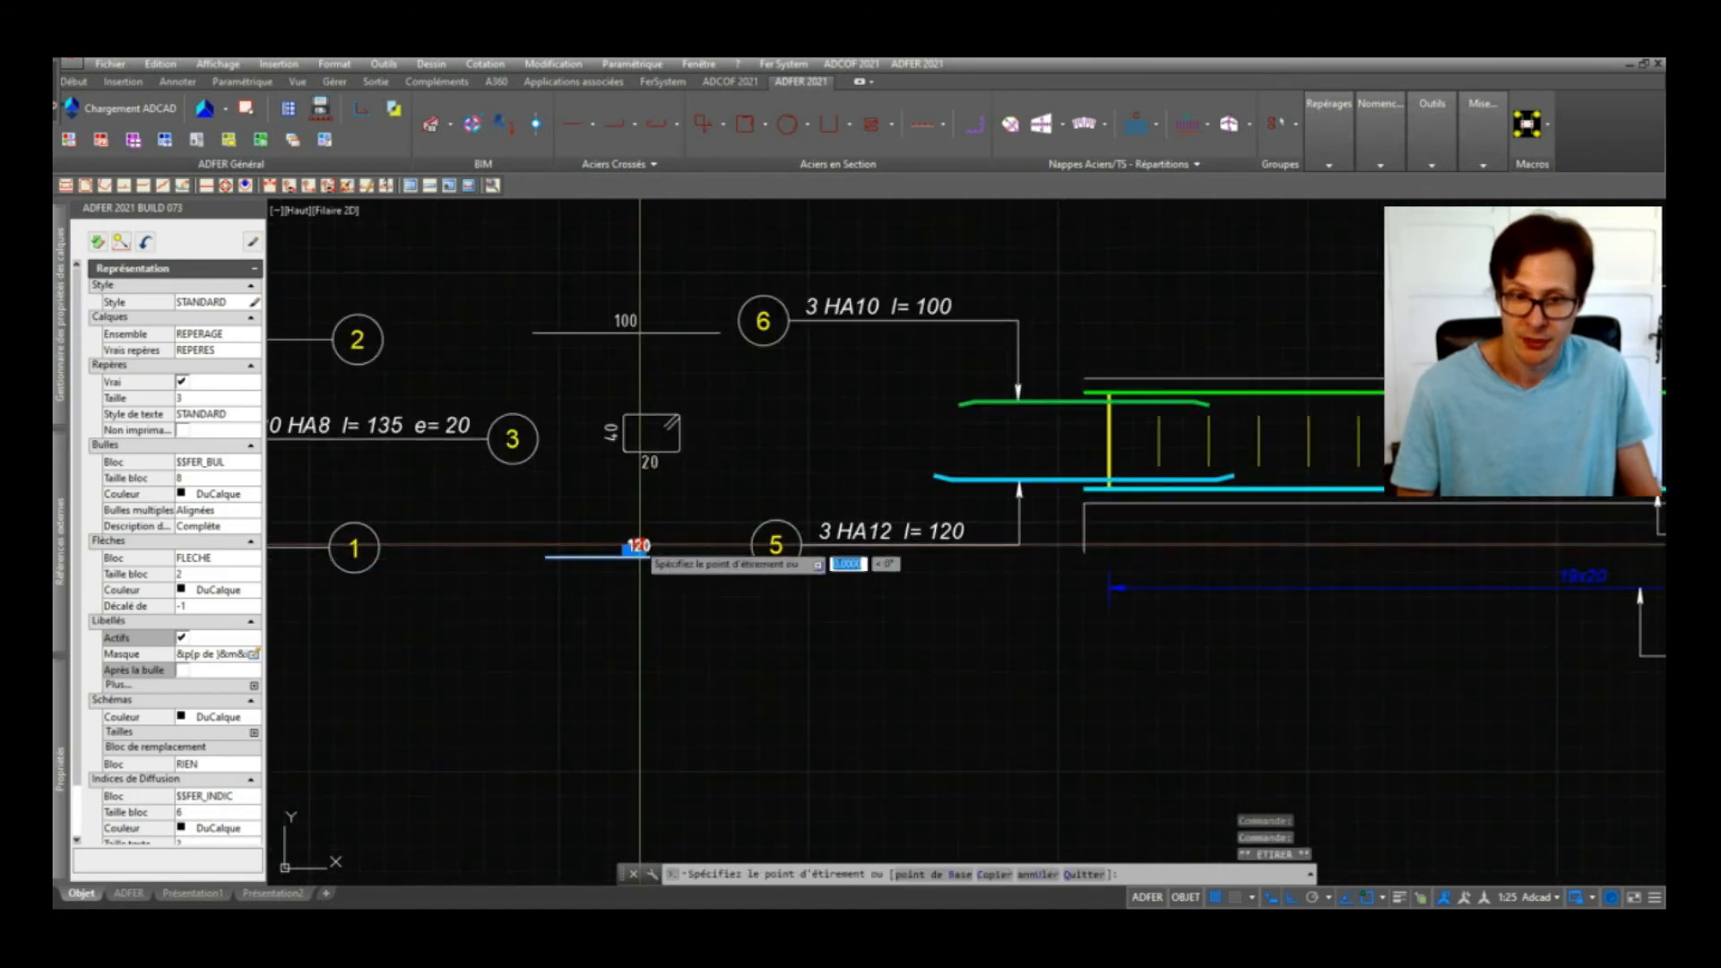
pyautogui.click(639, 573)
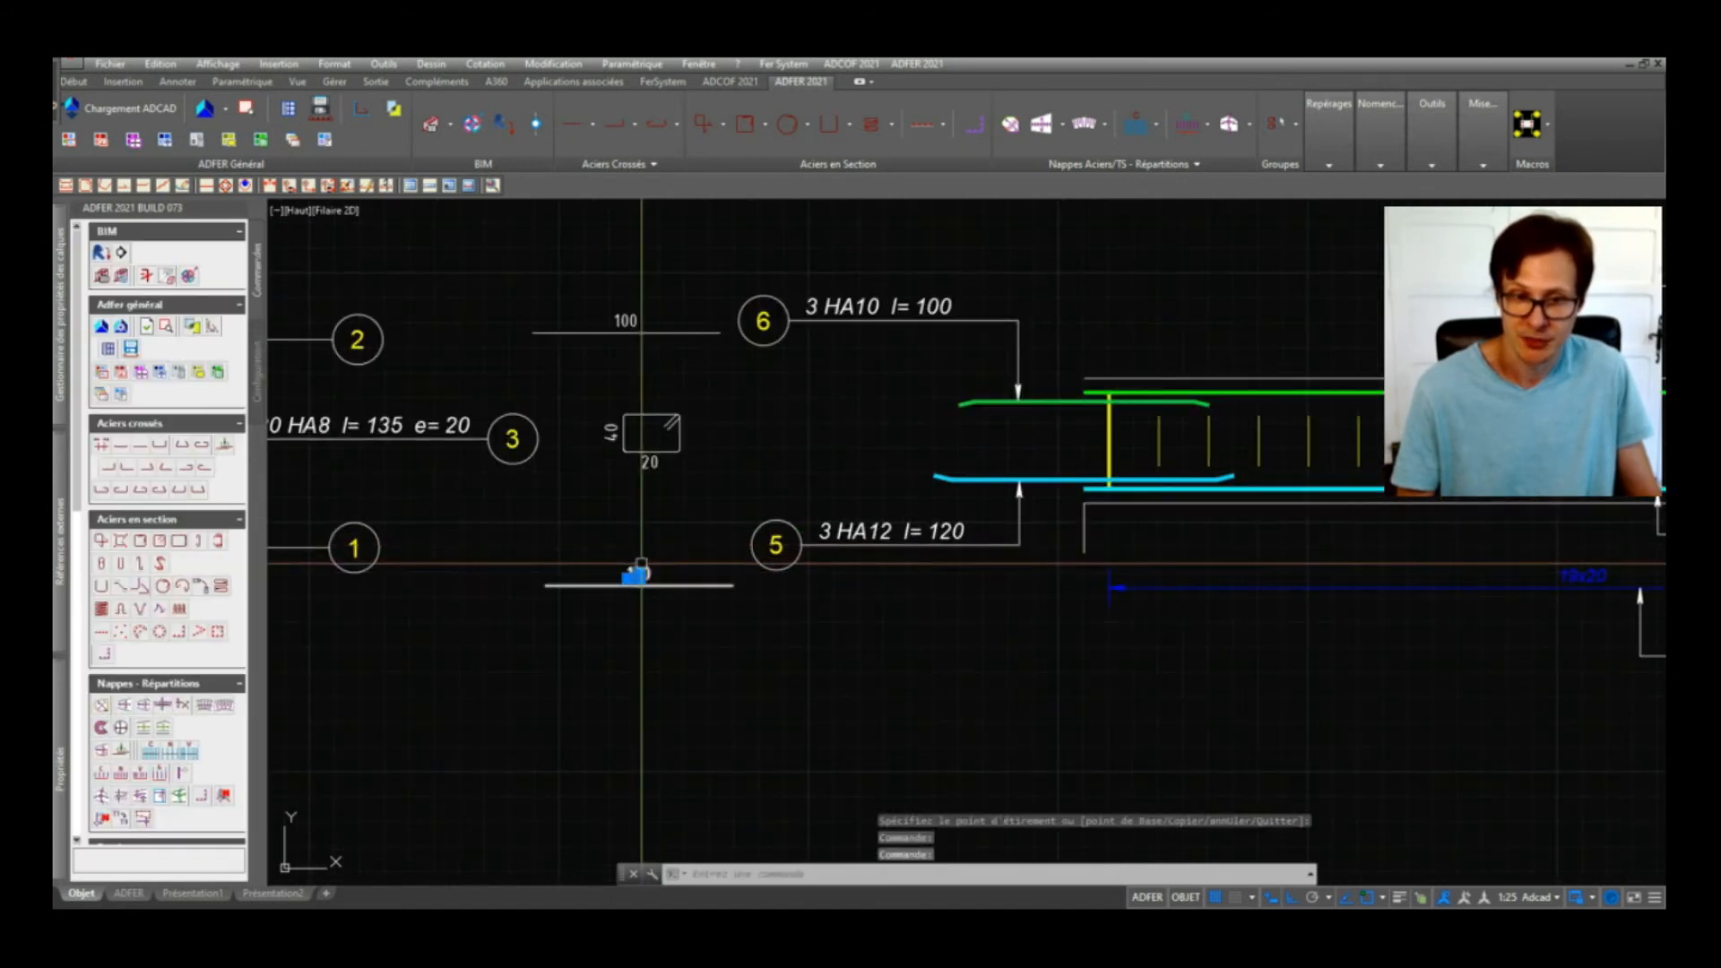
pyautogui.press('Escape')
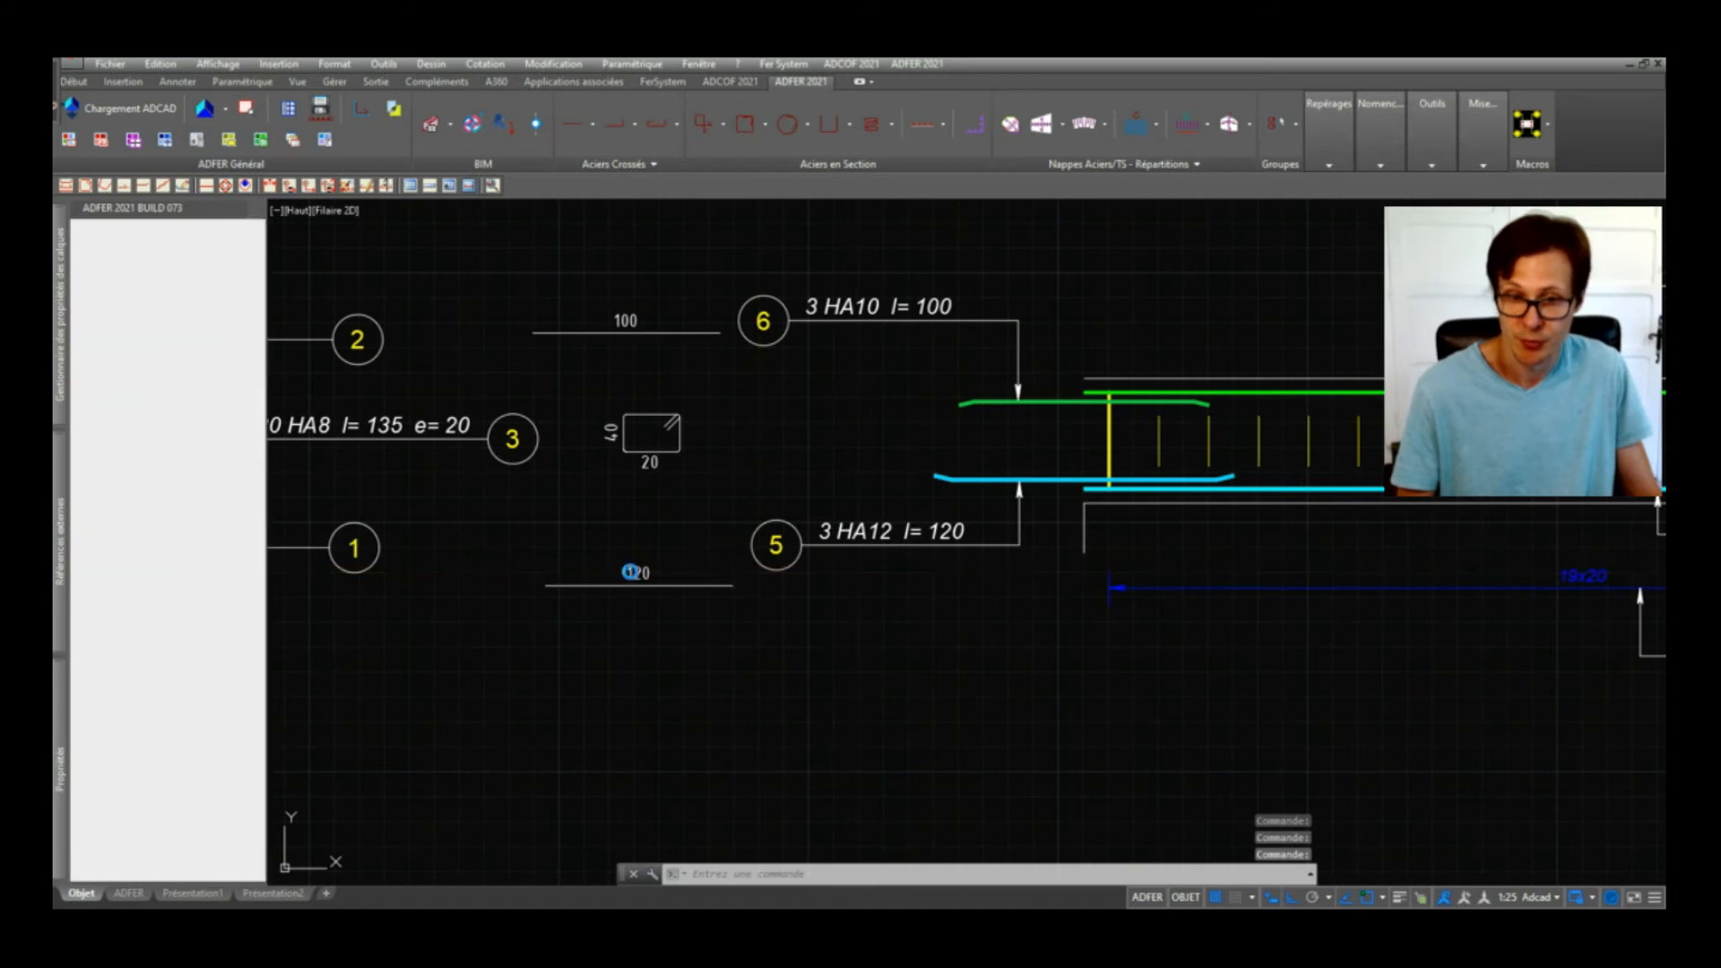
pyautogui.click(638, 575)
pyautogui.click(638, 573)
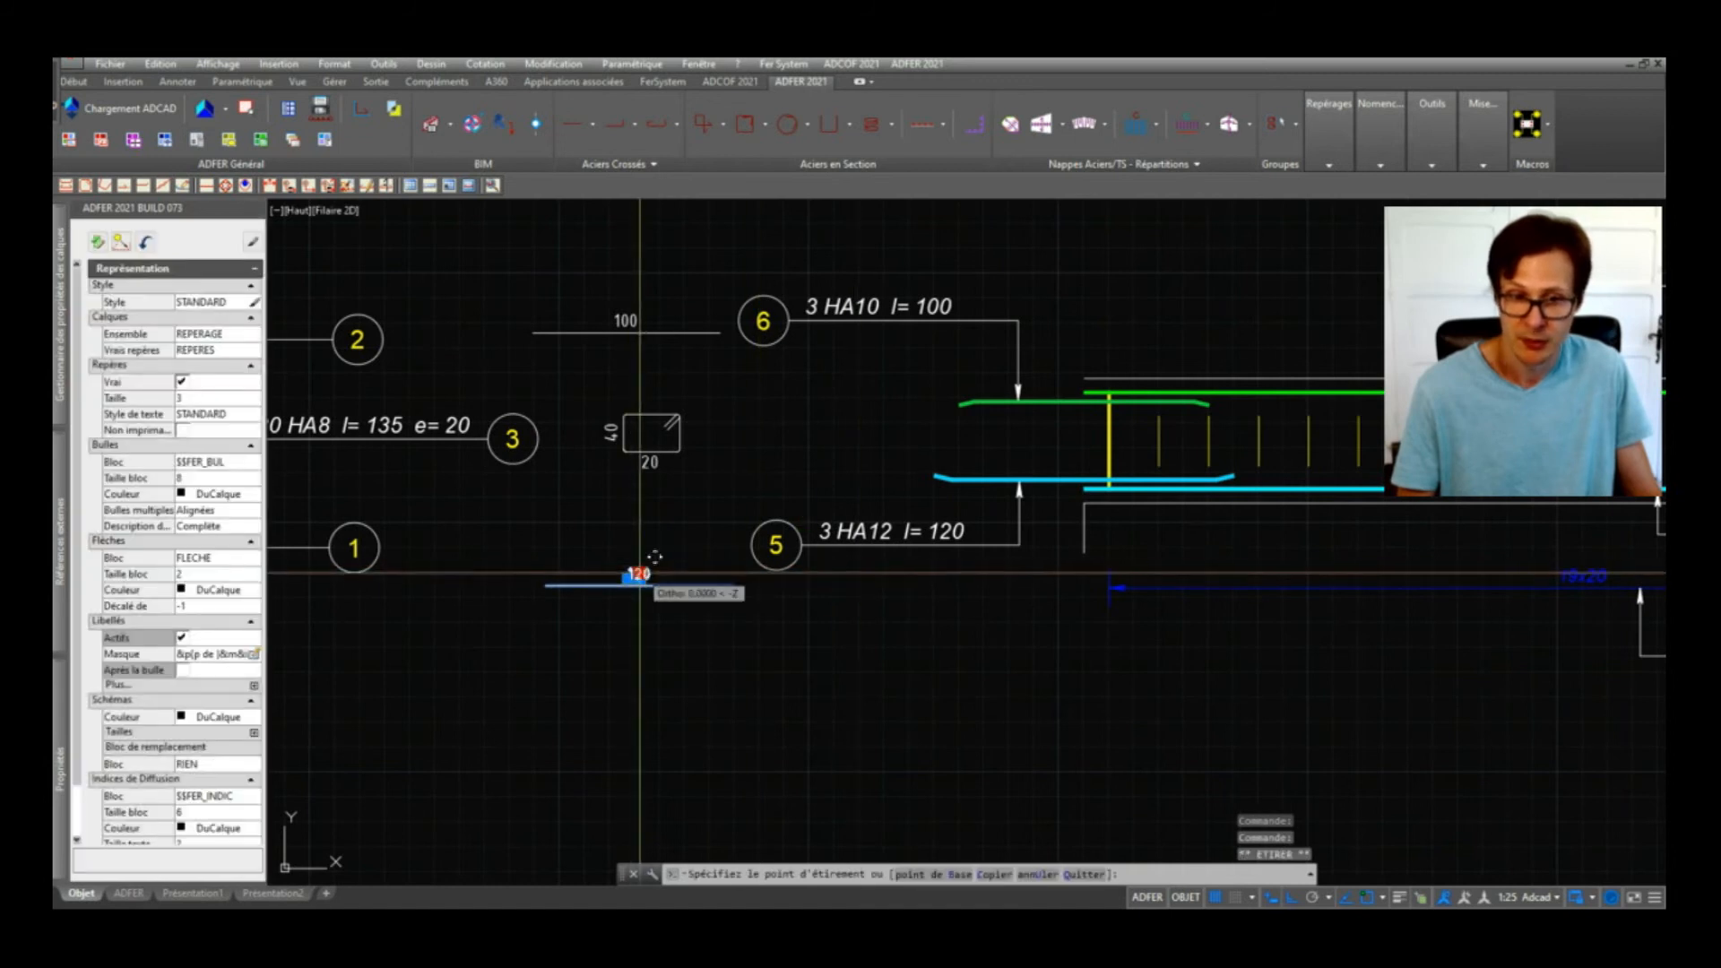
pyautogui.click(927, 576)
pyautogui.press('Escape')
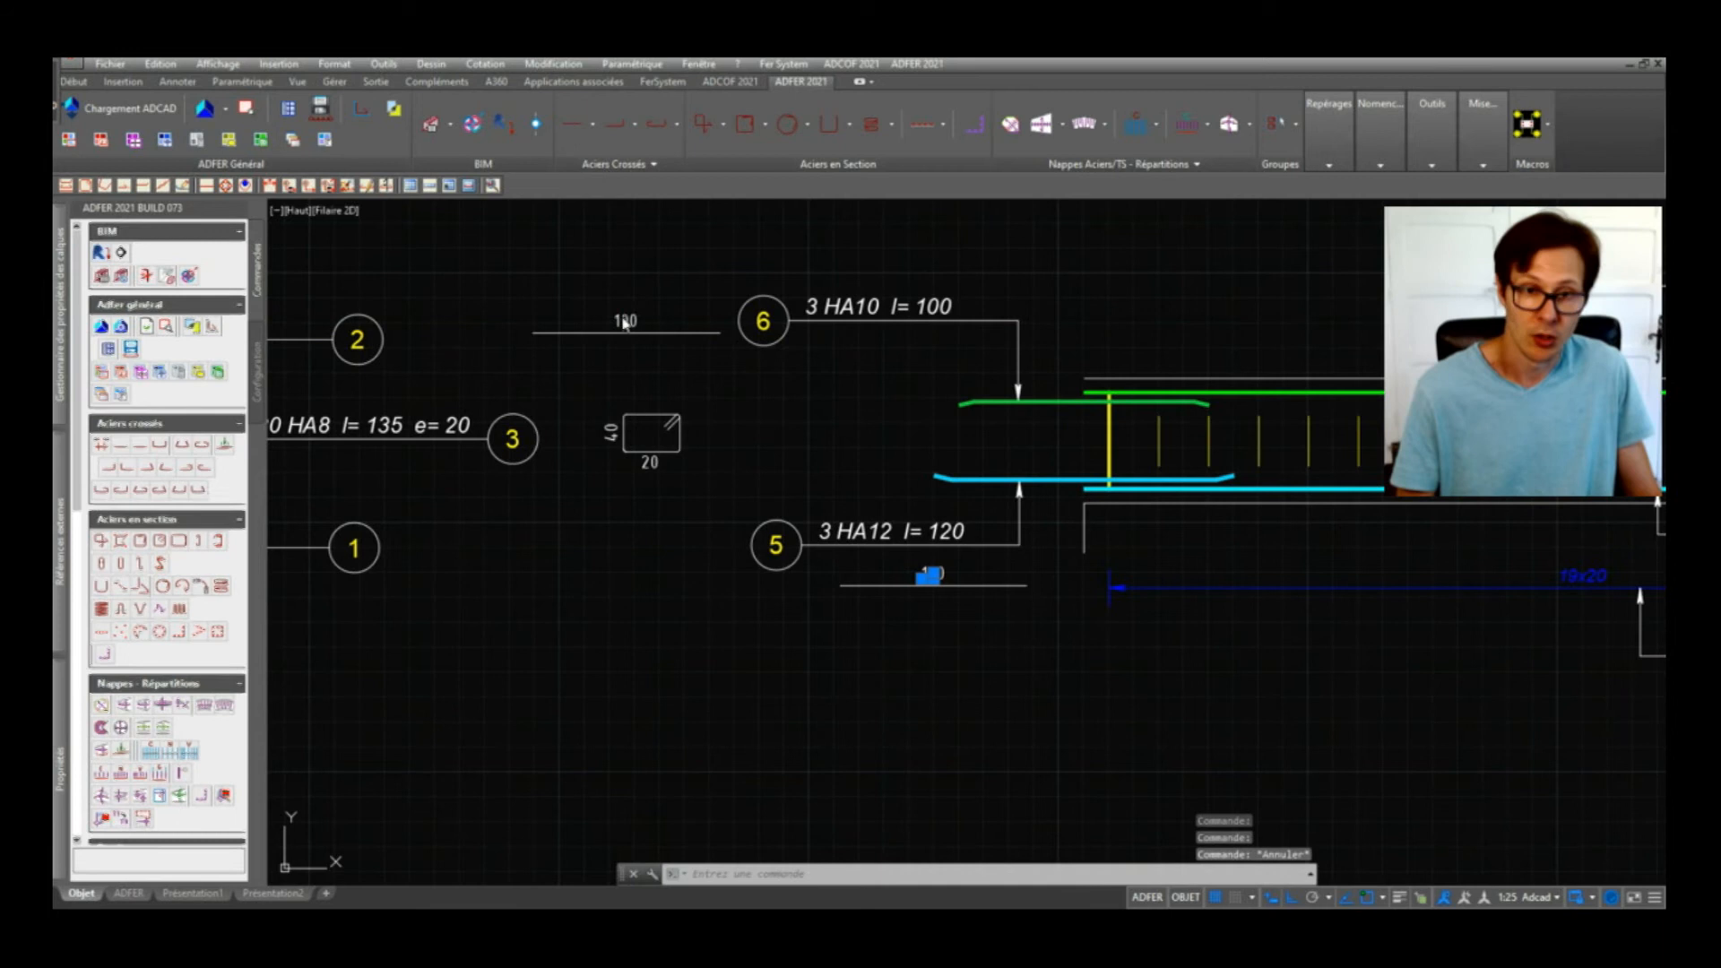
# Step: Move the upper green lap bar's 100 shape sketch up and across, directly above the label of callout 6
pyautogui.click(623, 319)
pyautogui.moveTo(623, 319); pyautogui.dragTo(650, 474, button='middle')
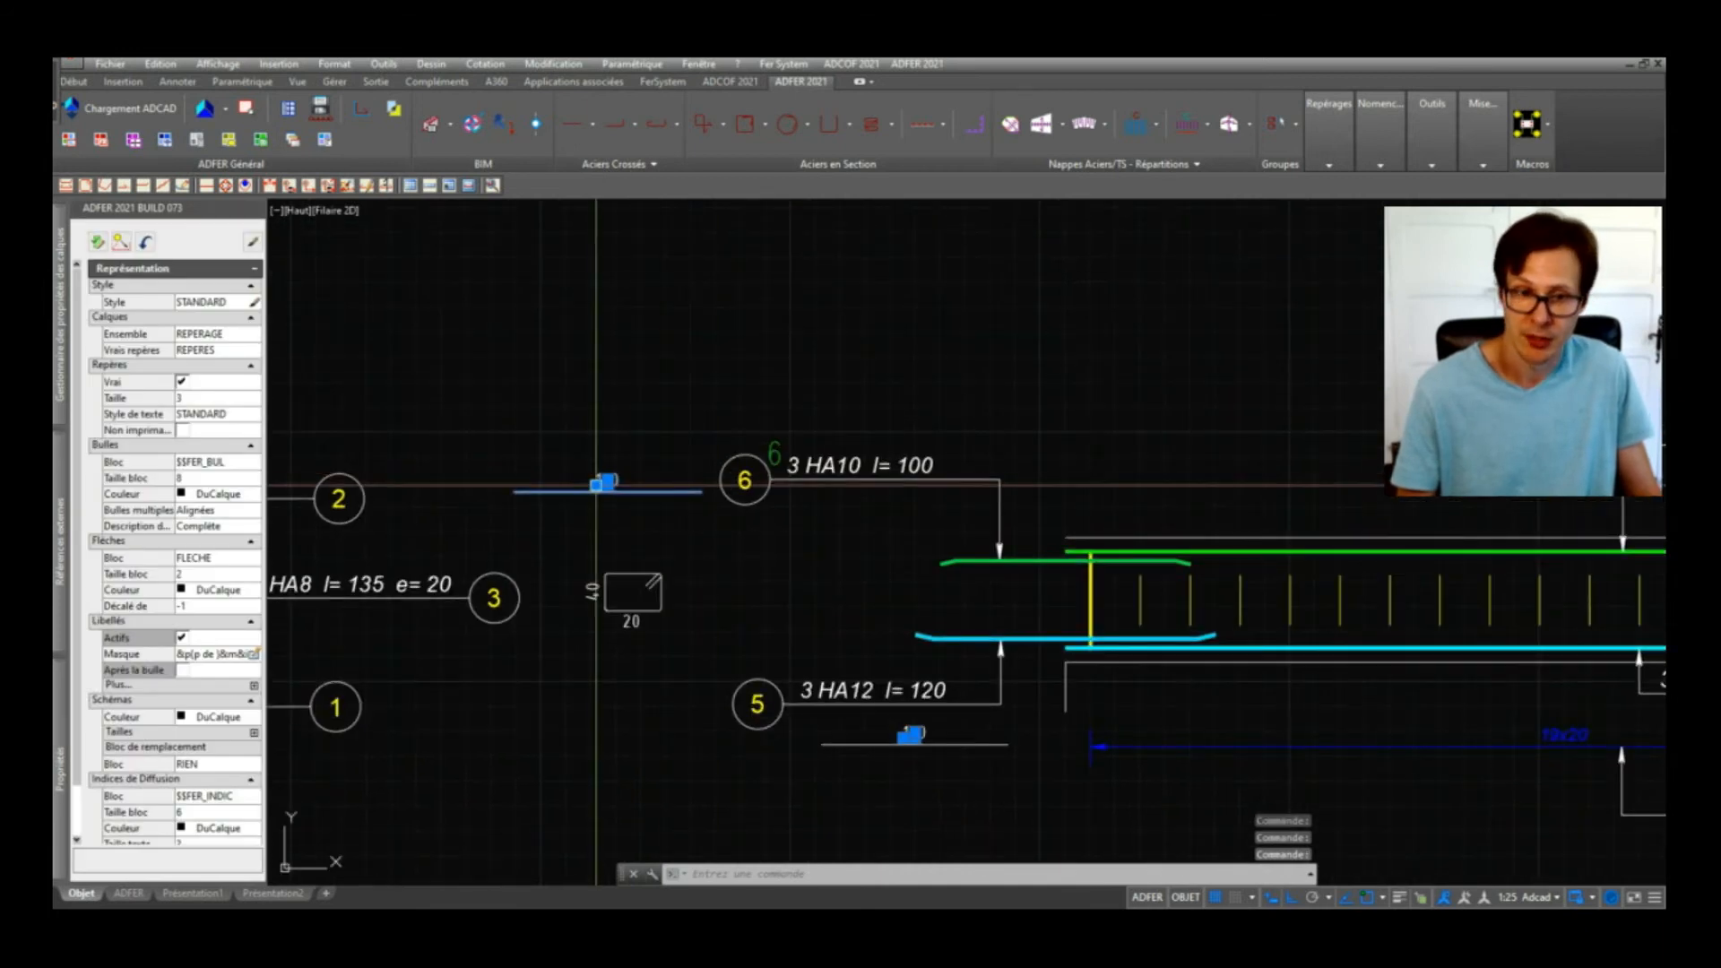
pyautogui.click(605, 480)
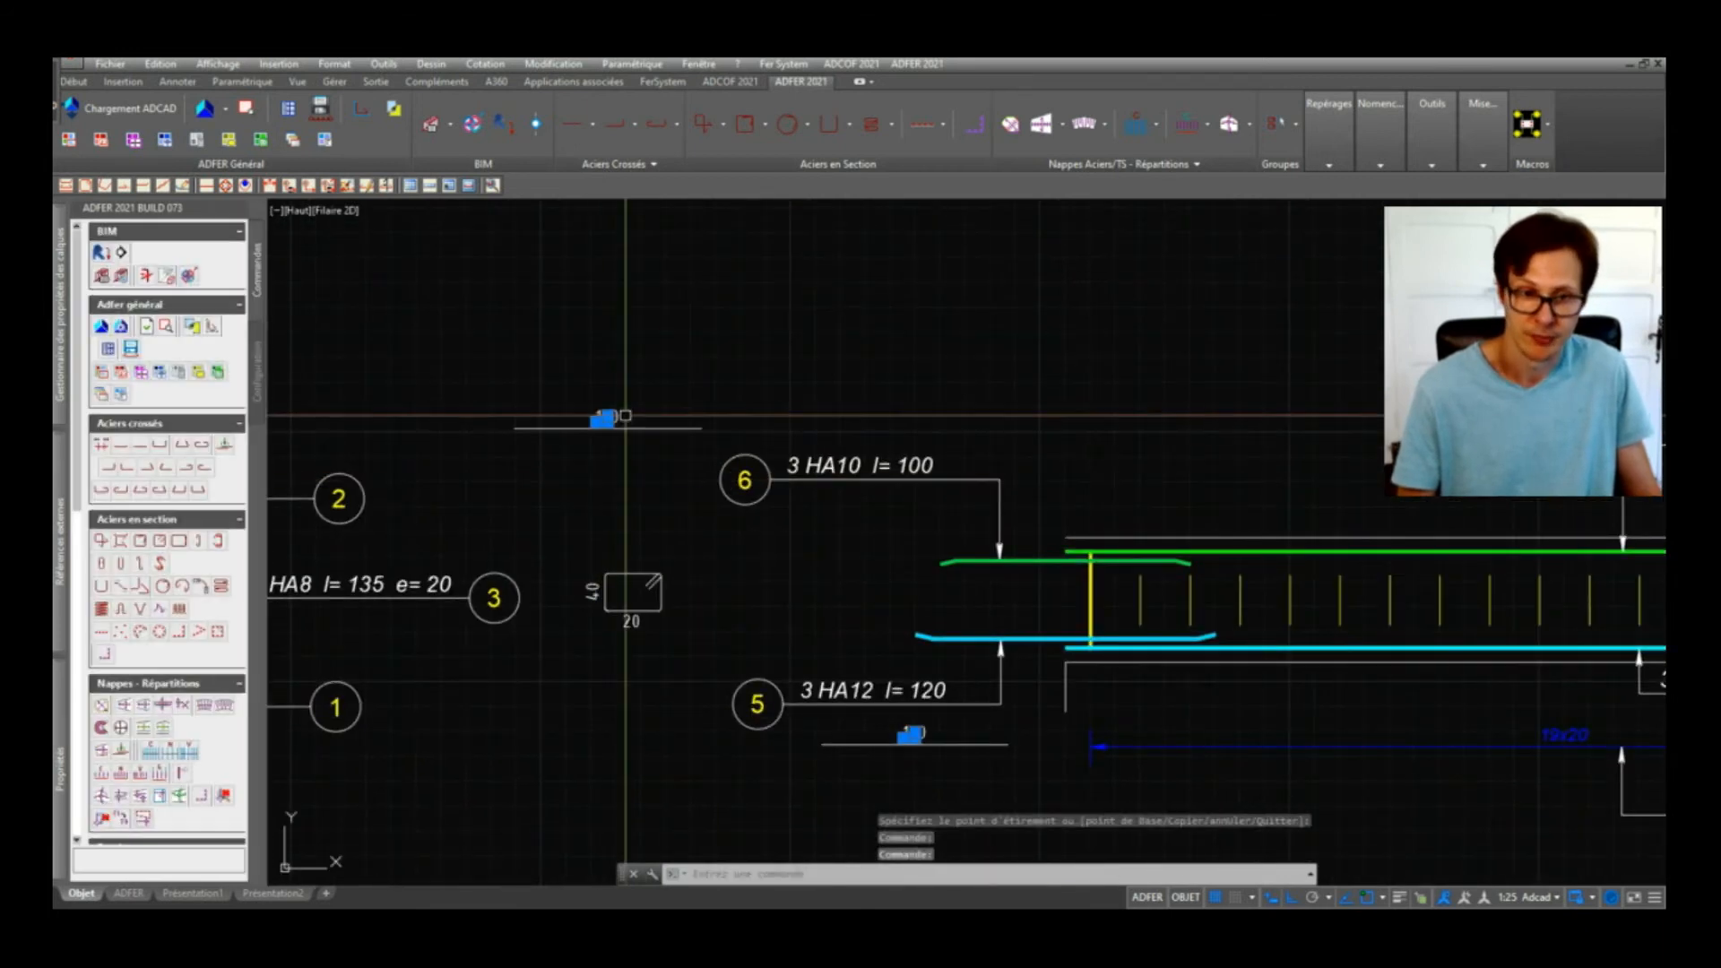
pyautogui.click(608, 427)
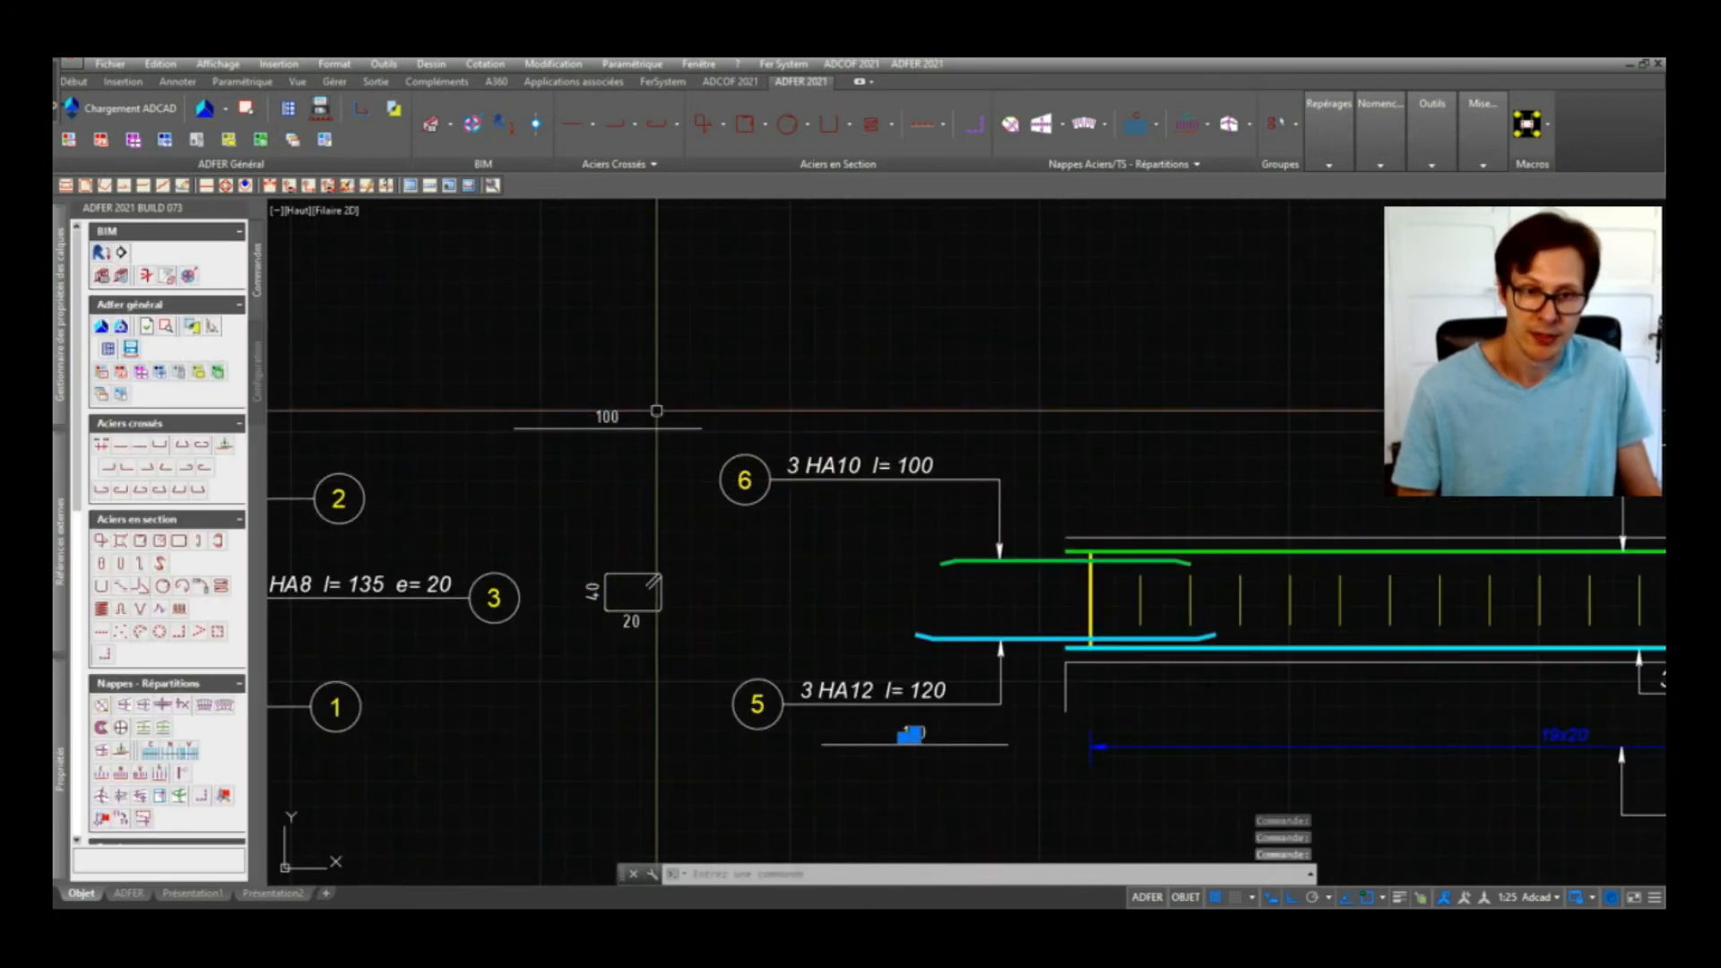
pyautogui.click(607, 422)
pyautogui.click(608, 417)
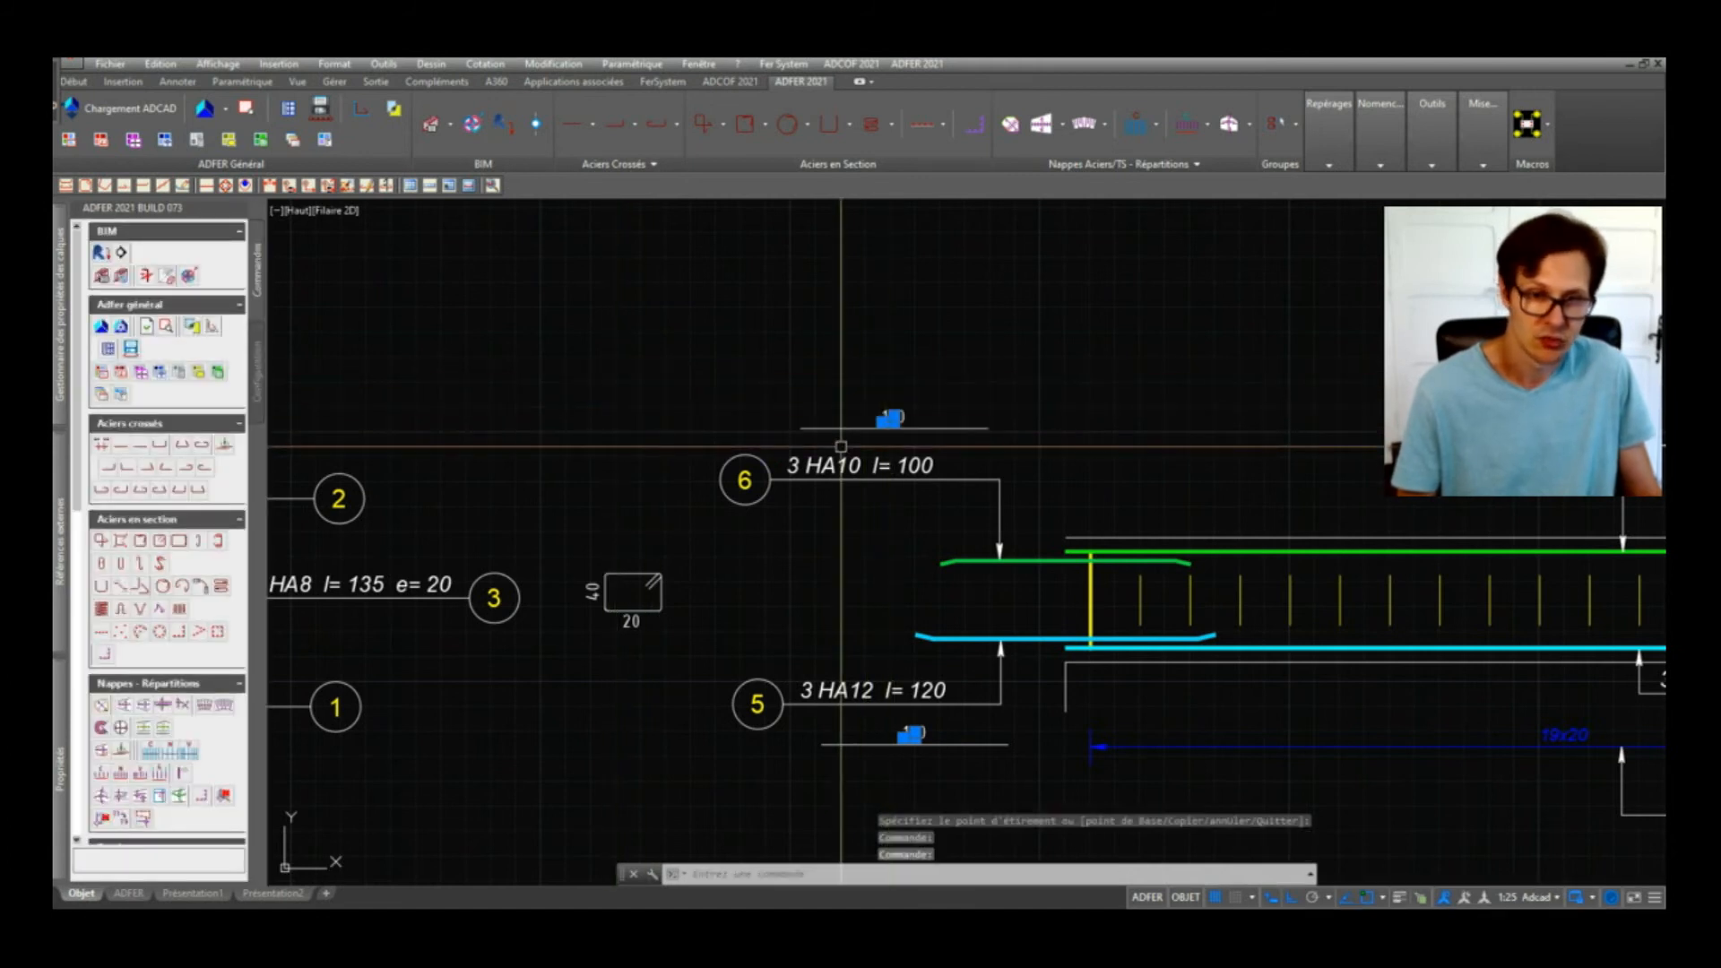
pyautogui.press('Escape')
pyautogui.press('Escape')
pyautogui.press('Escape')
pyautogui.scroll(-4, 865, 465)
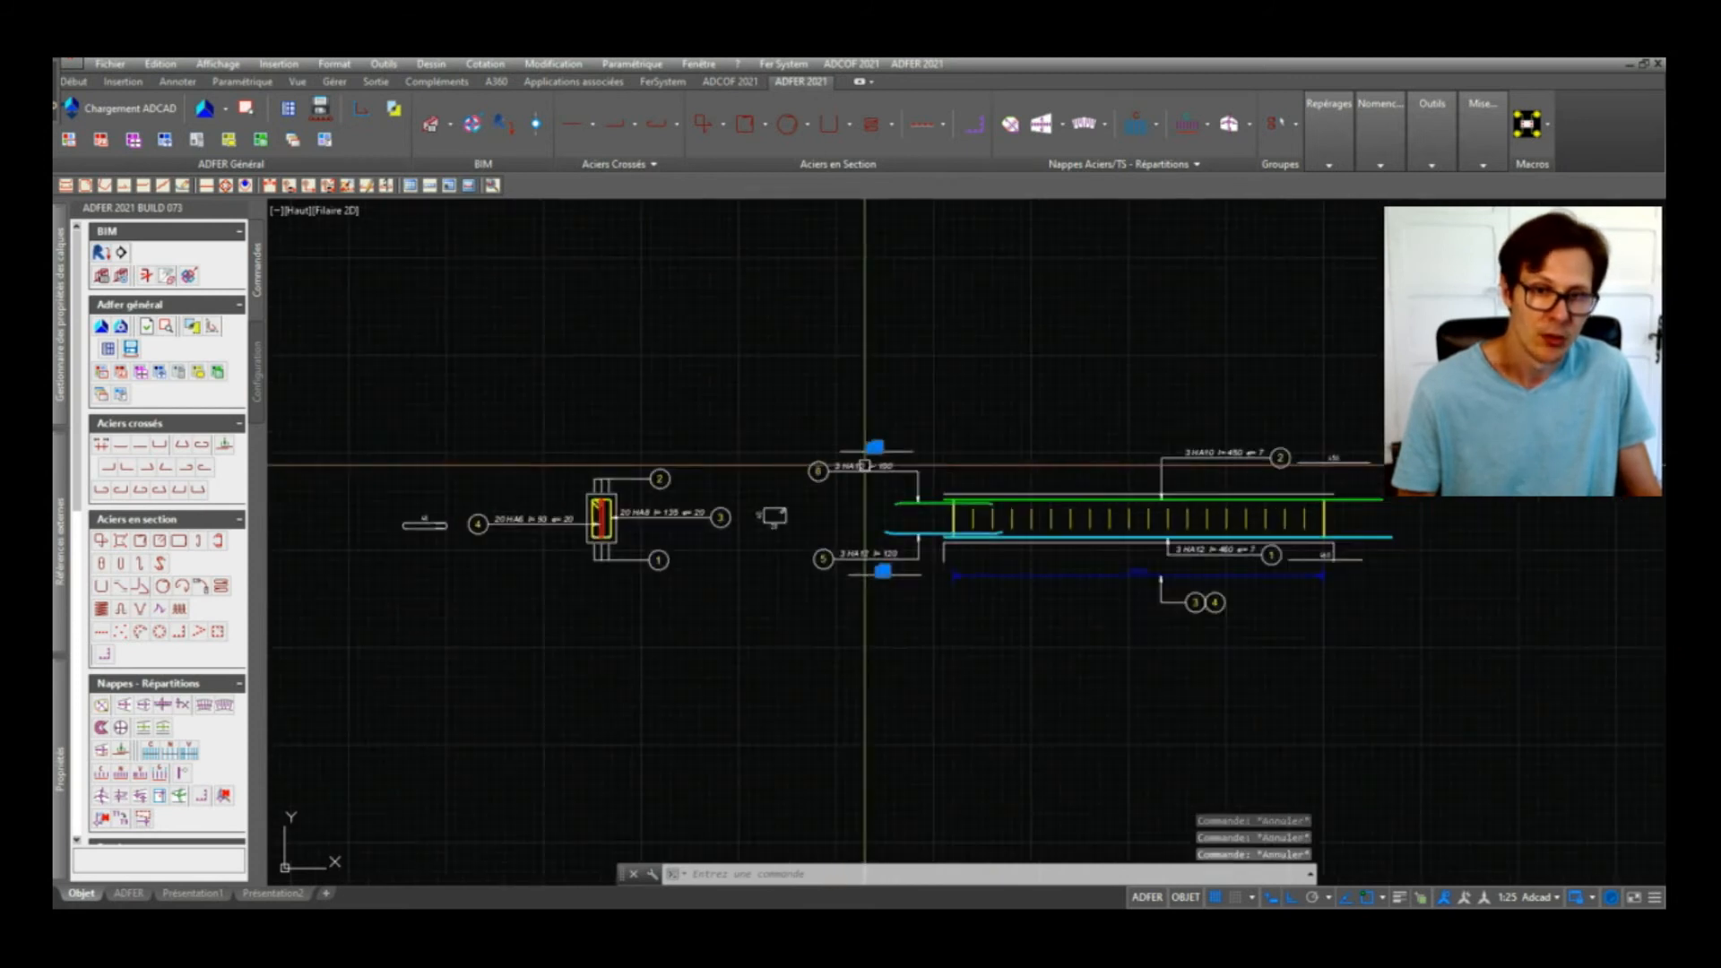
pyautogui.click(866, 464)
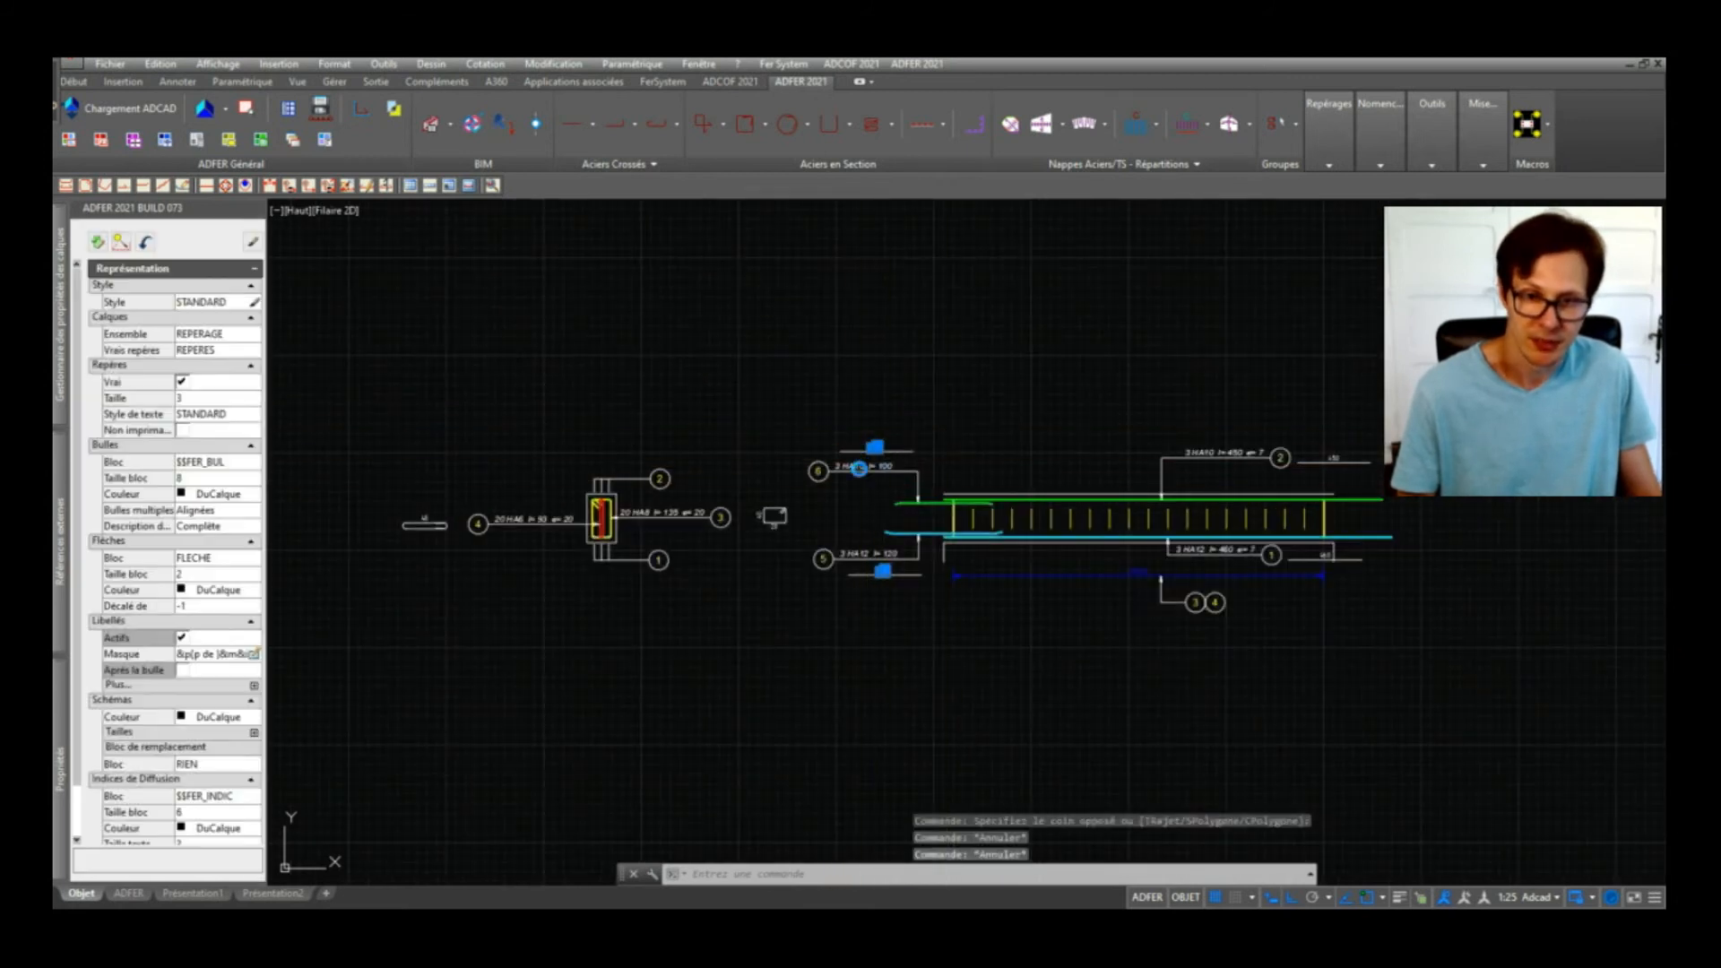
pyautogui.click(99, 244)
pyautogui.click(935, 359)
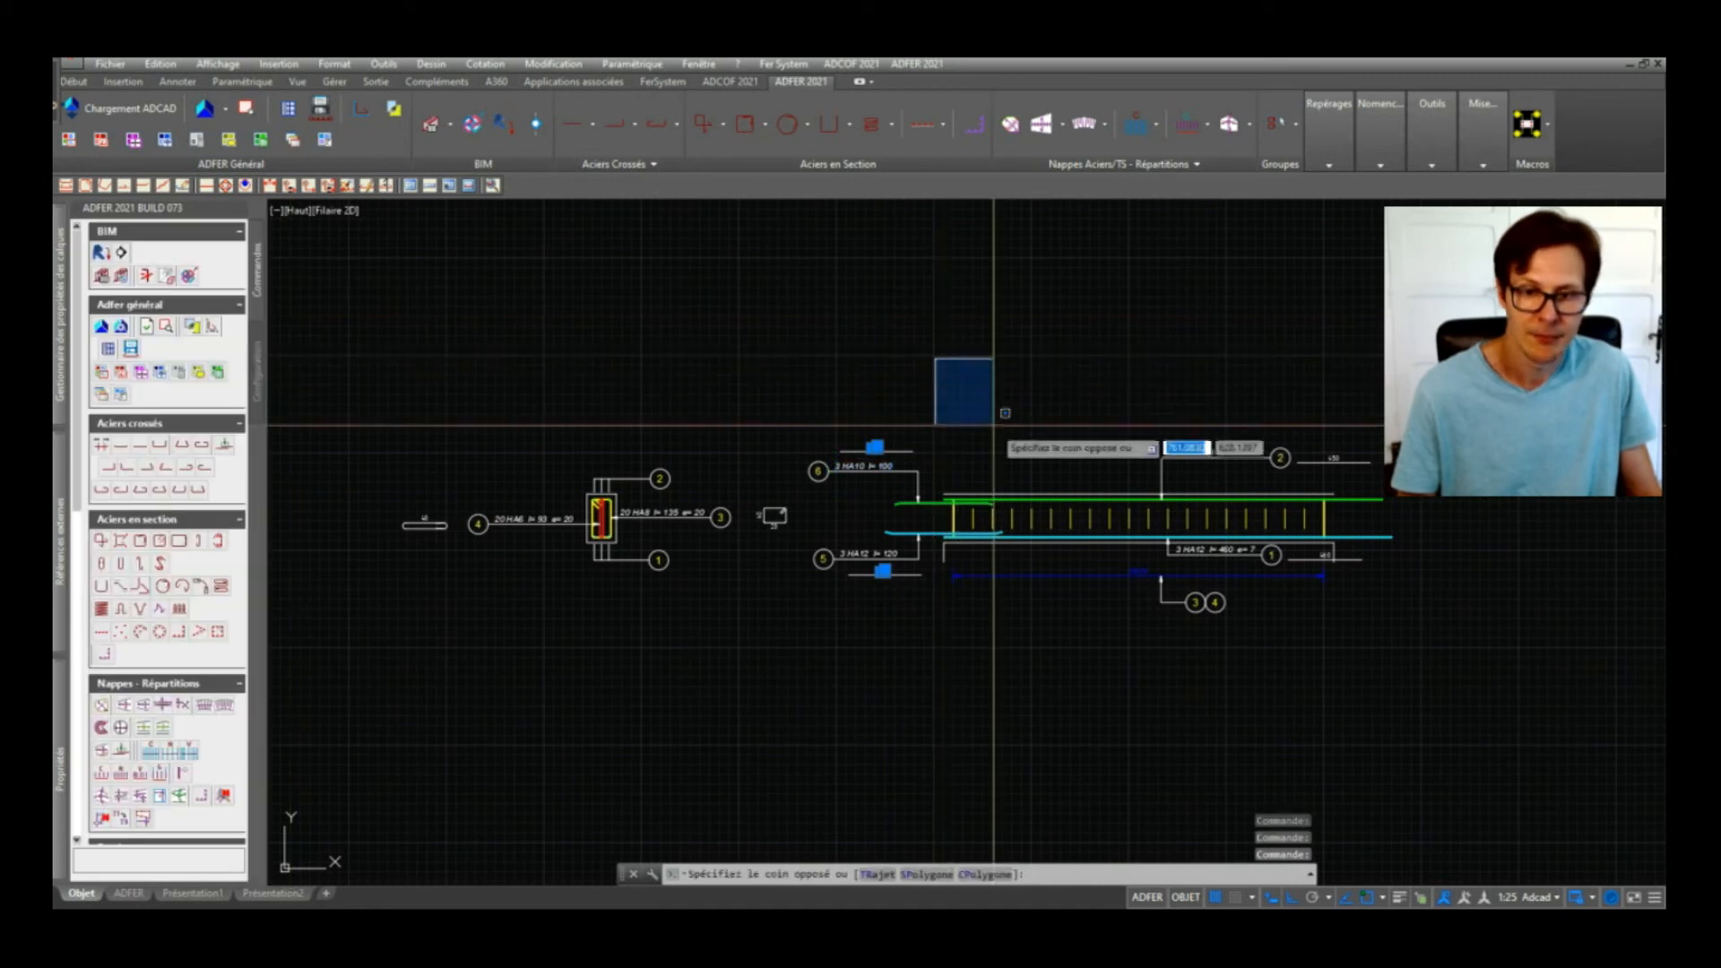
pyautogui.press('Escape')
pyautogui.scroll(3, 951, 461)
pyautogui.click(805, 475)
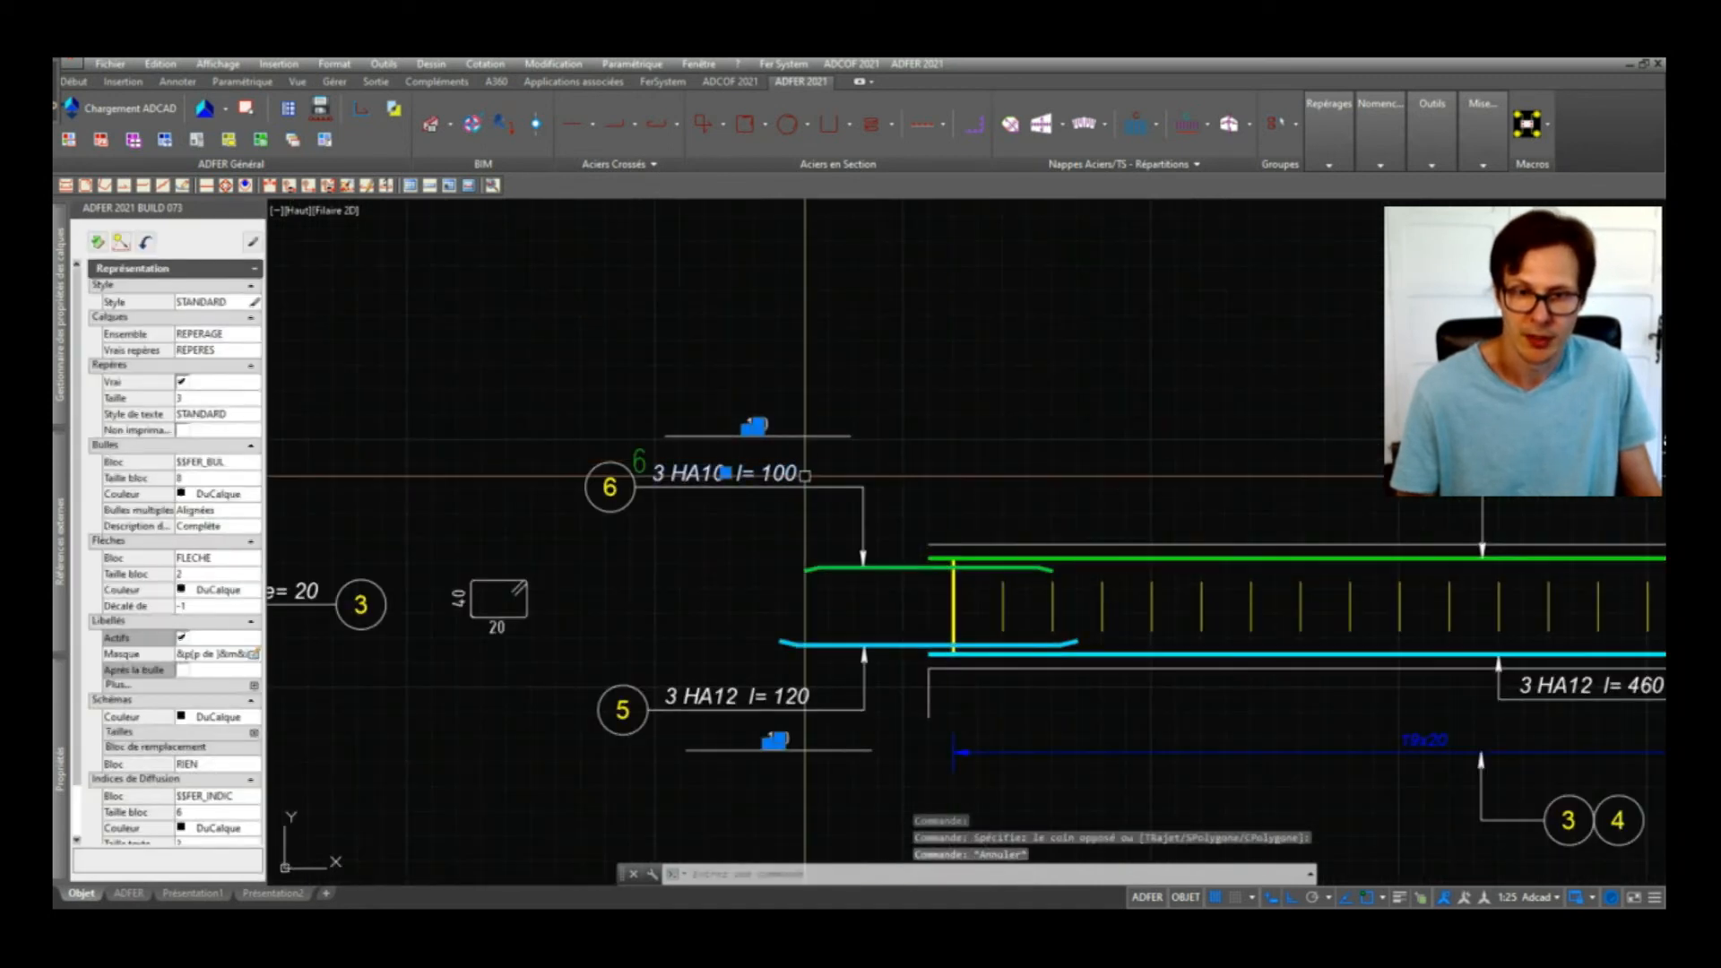
pyautogui.press('Escape')
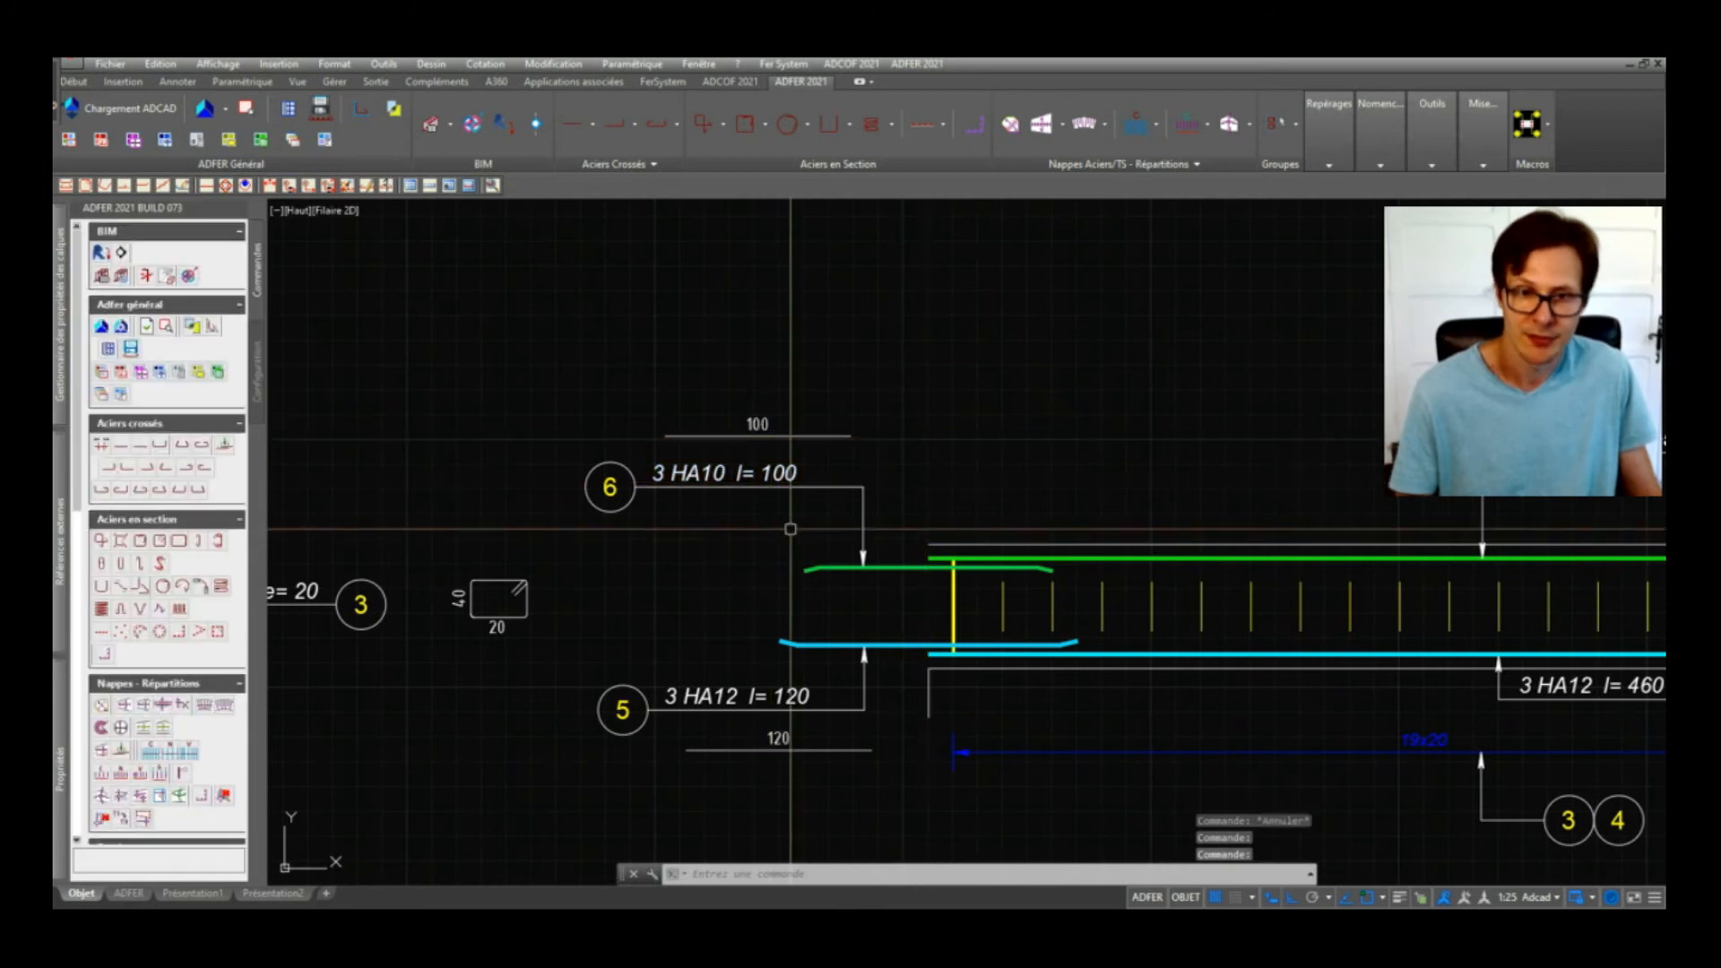
# Step: Inspect callout 6's additional label settings and the codes available for its label mask, leaving the mask unchanged
pyautogui.scroll(-2, 794, 439)
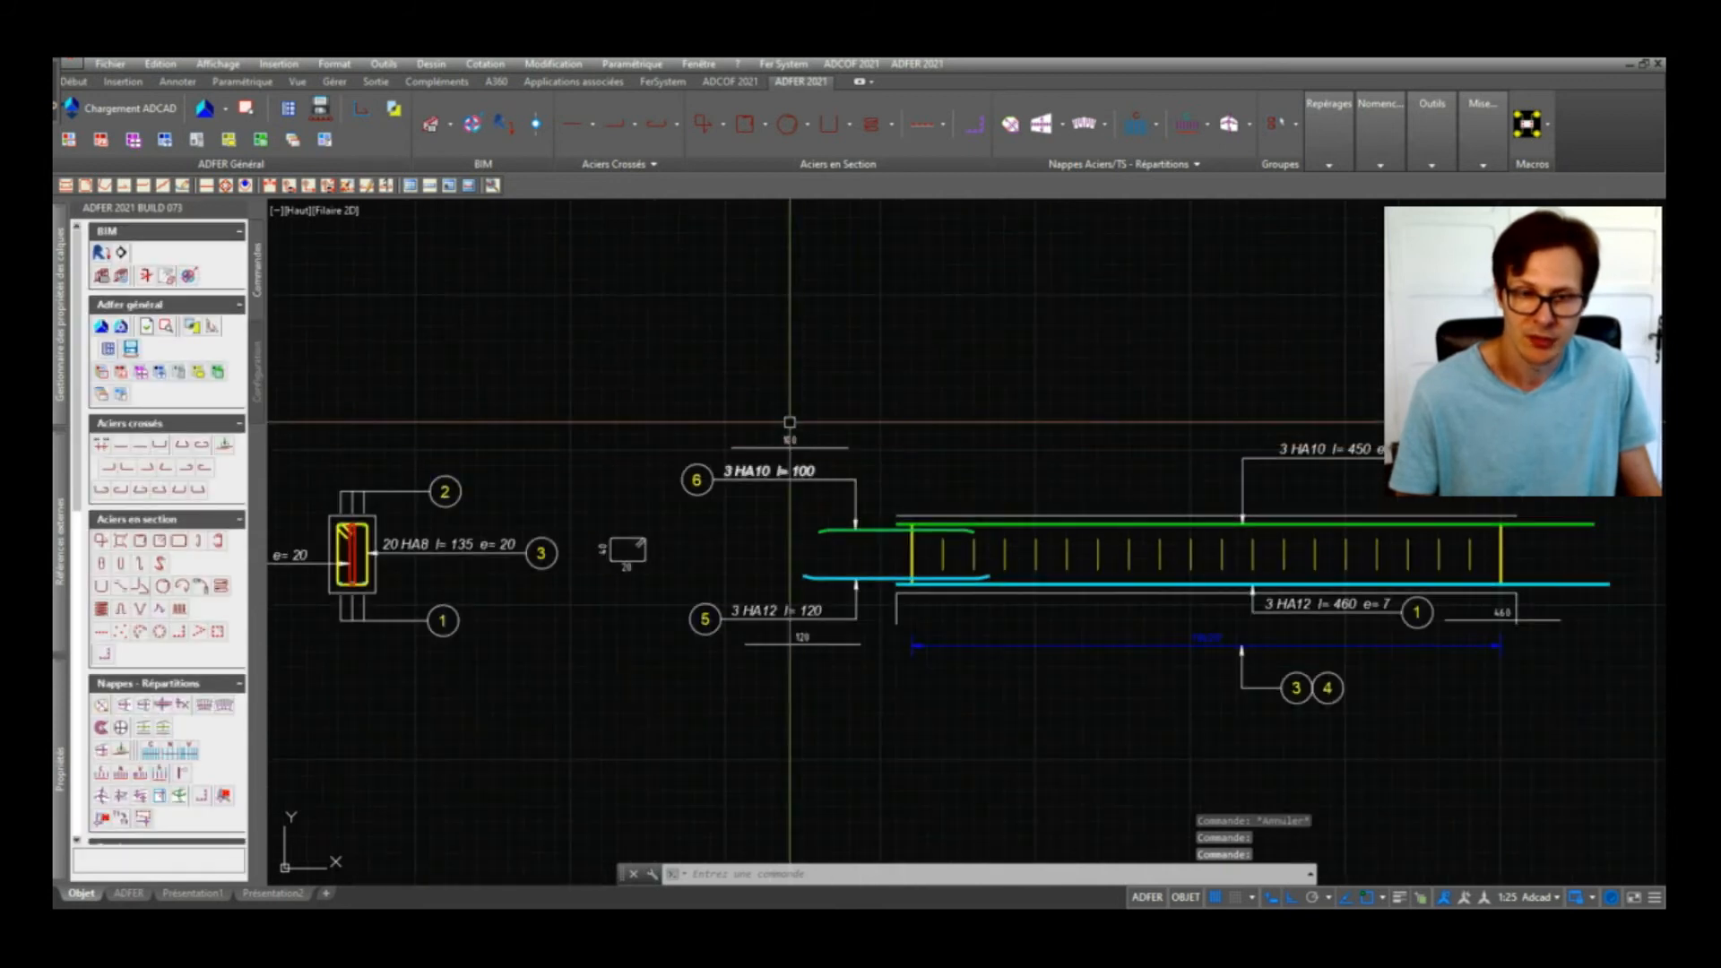
pyautogui.click(771, 470)
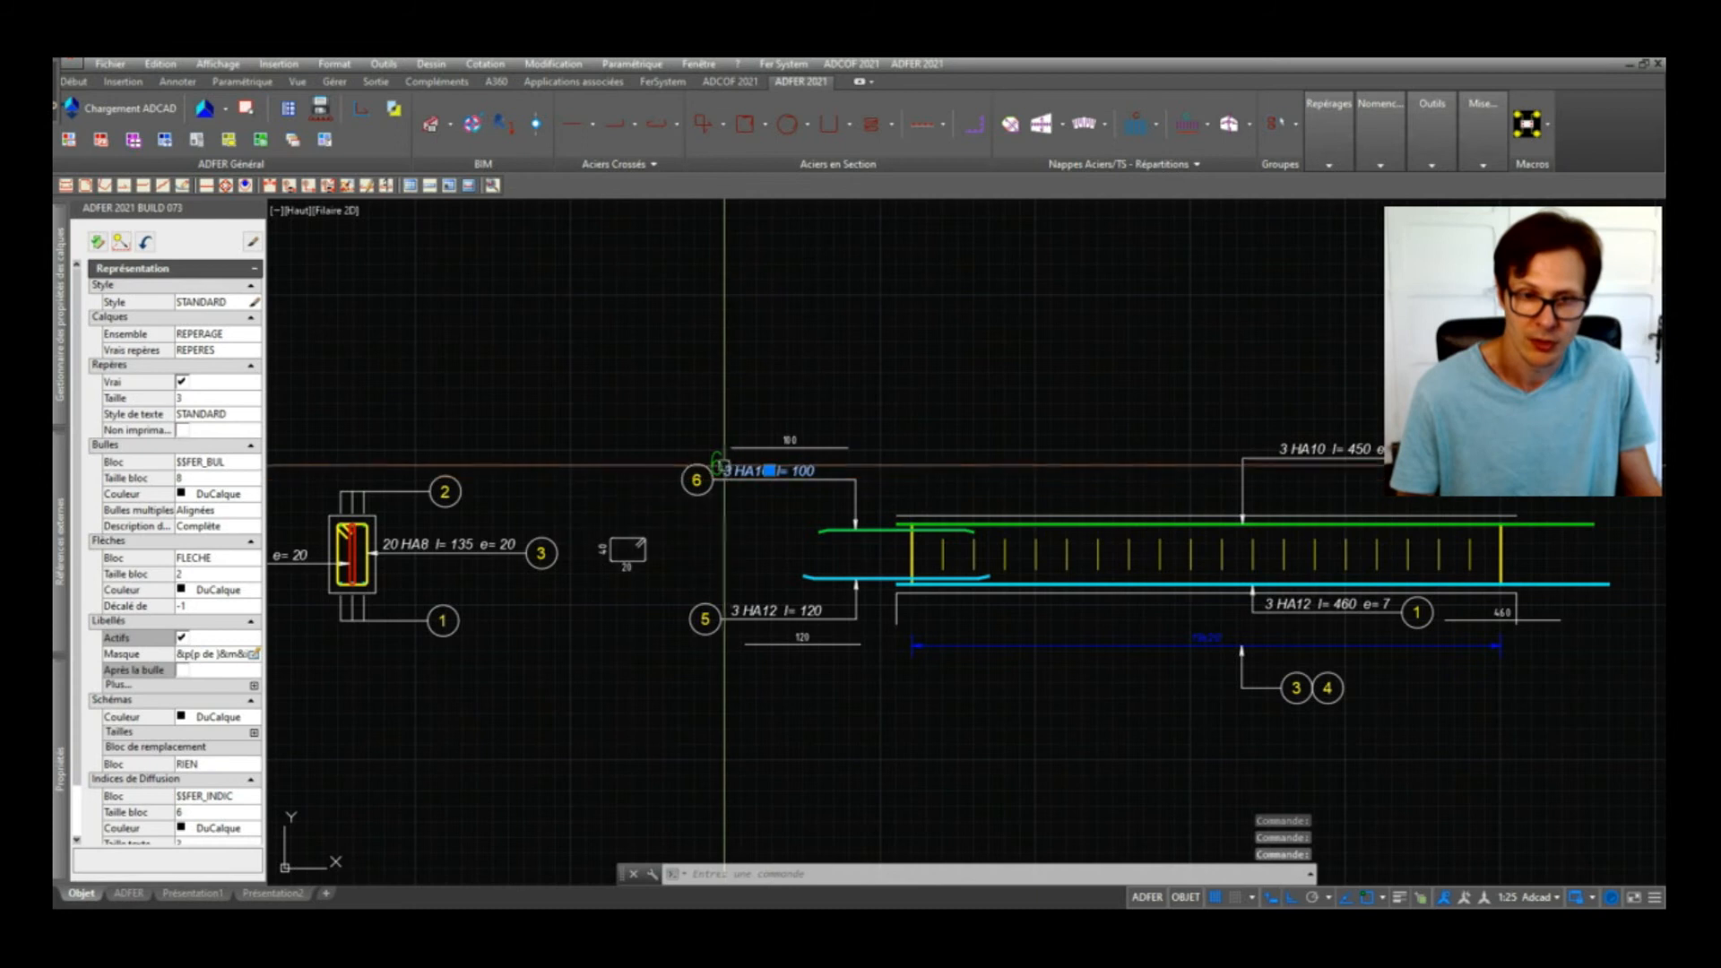
pyautogui.scroll(-1, 196, 551)
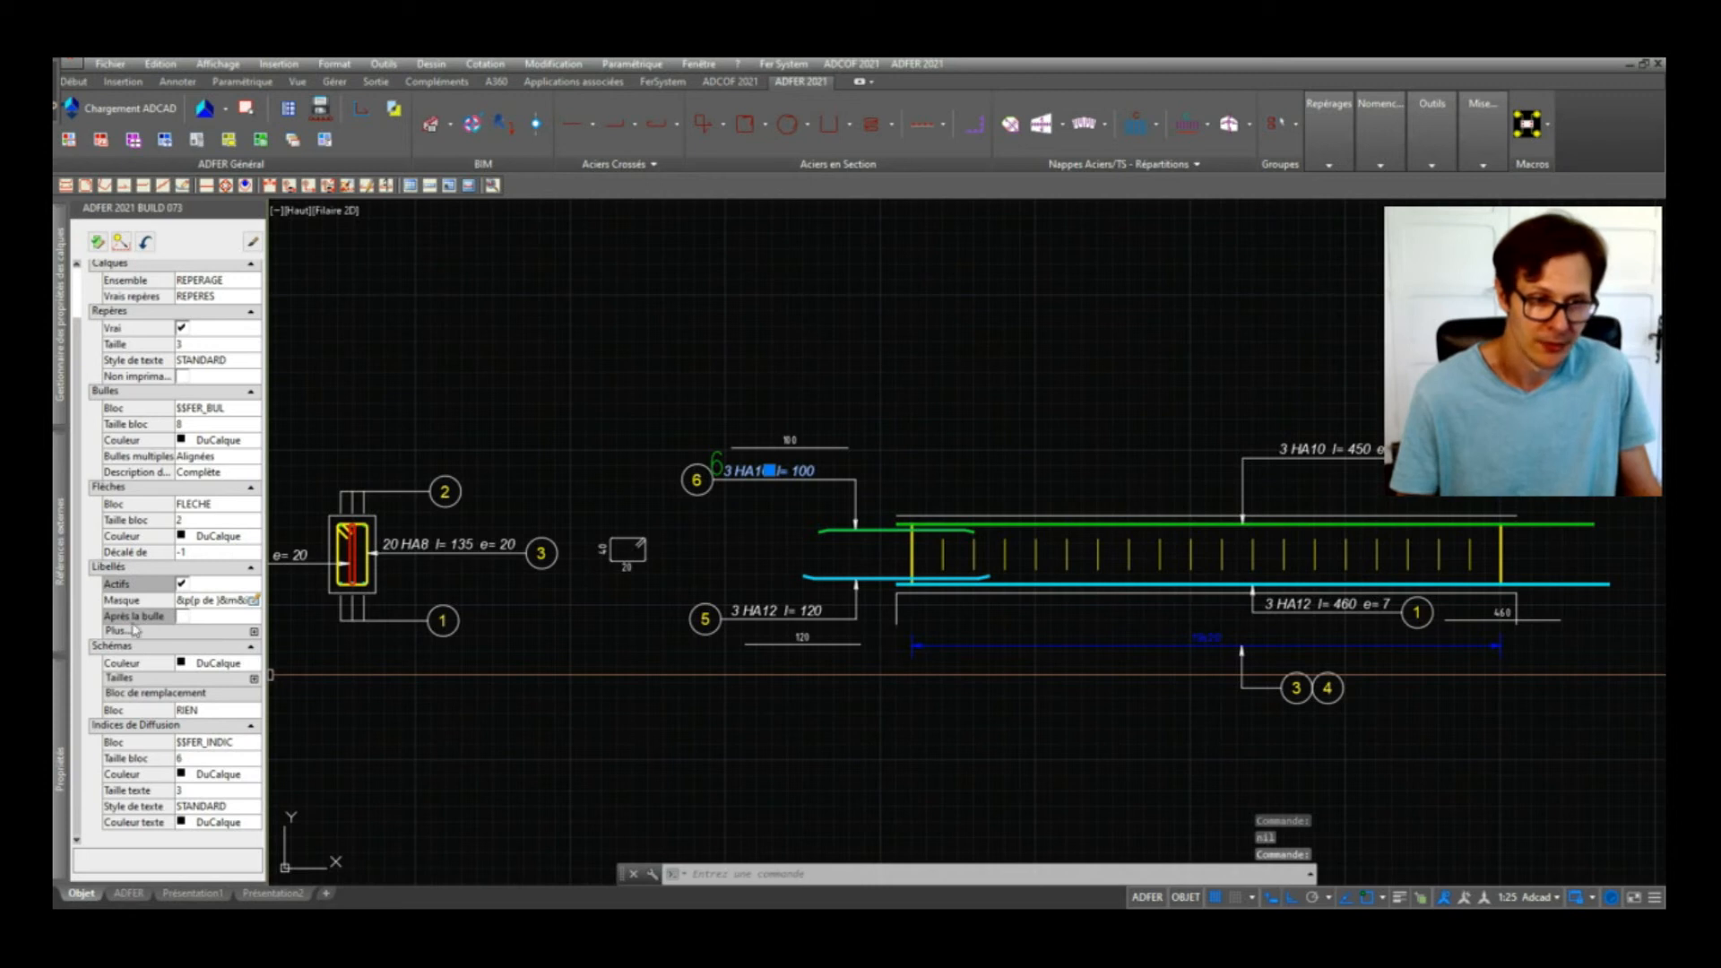
pyautogui.click(254, 632)
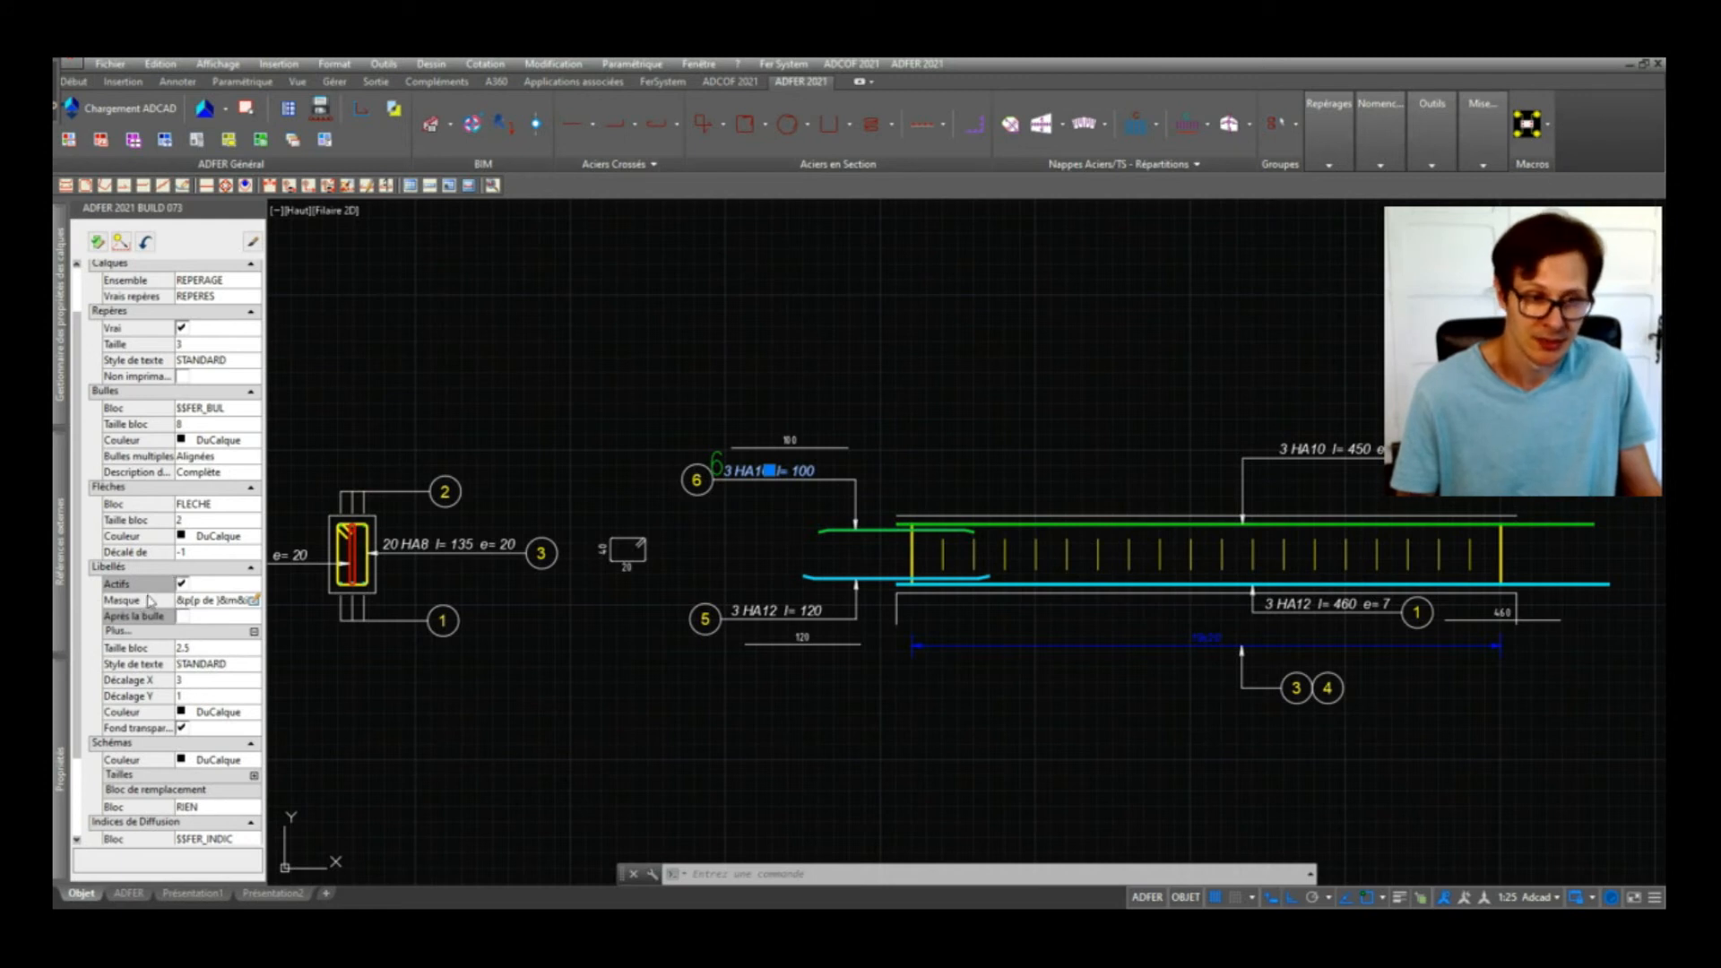
pyautogui.scroll(-2, 155, 666)
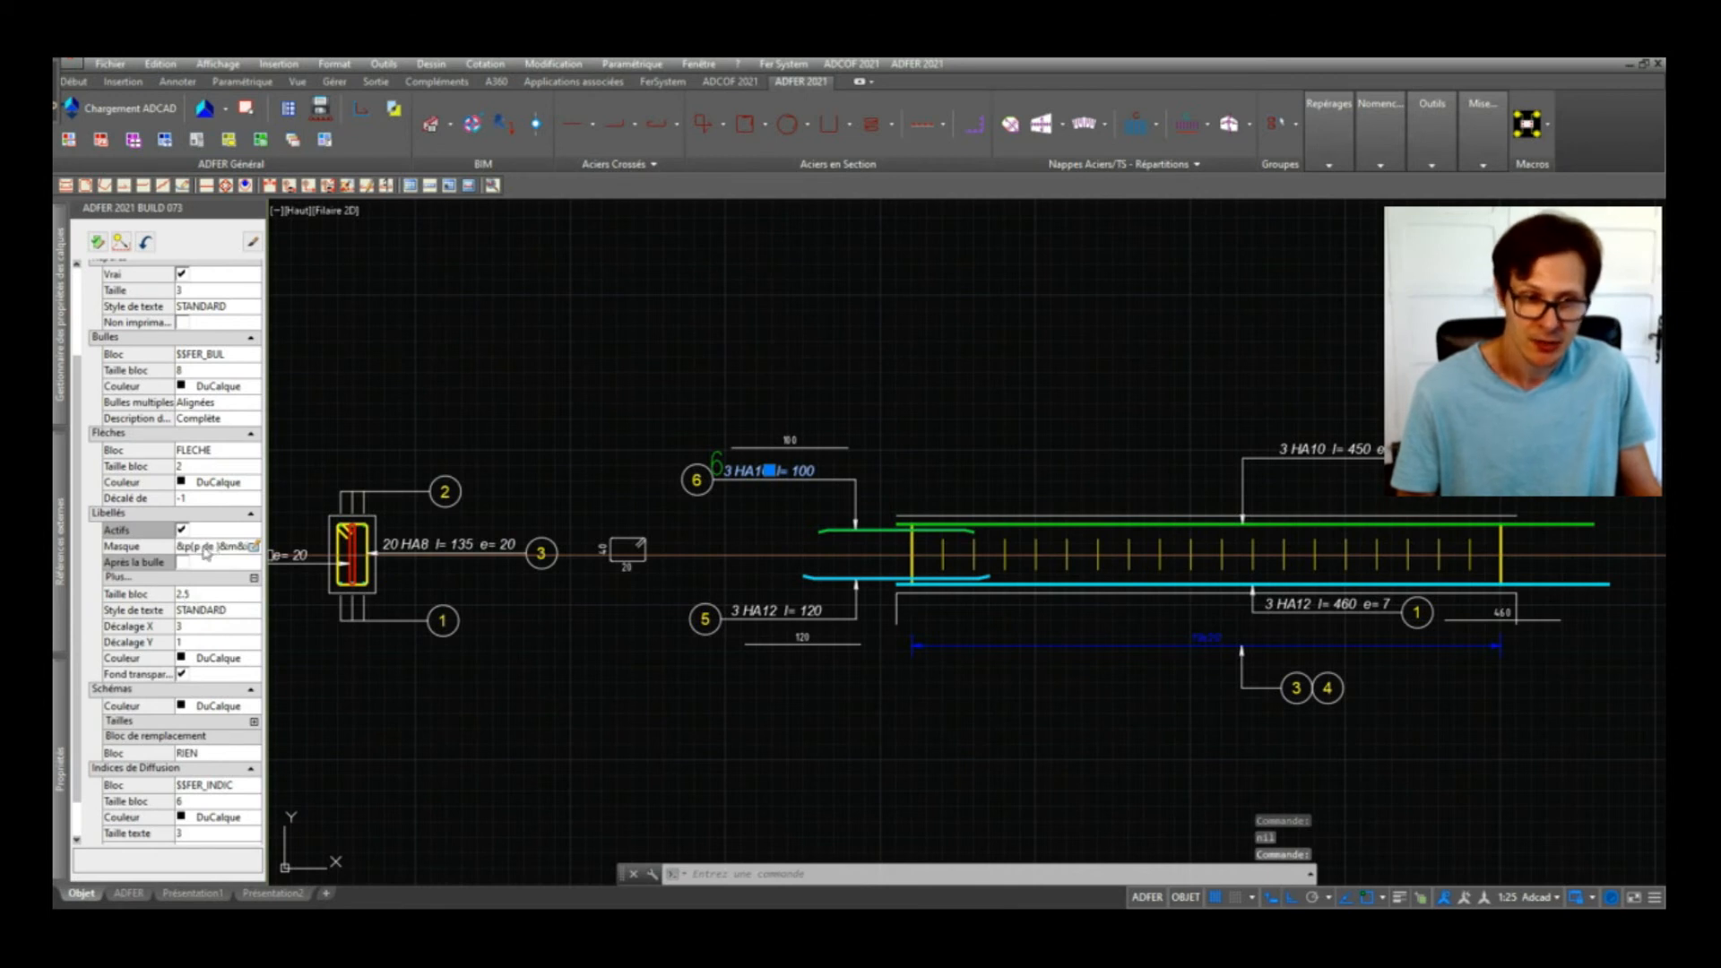
pyautogui.click(256, 546)
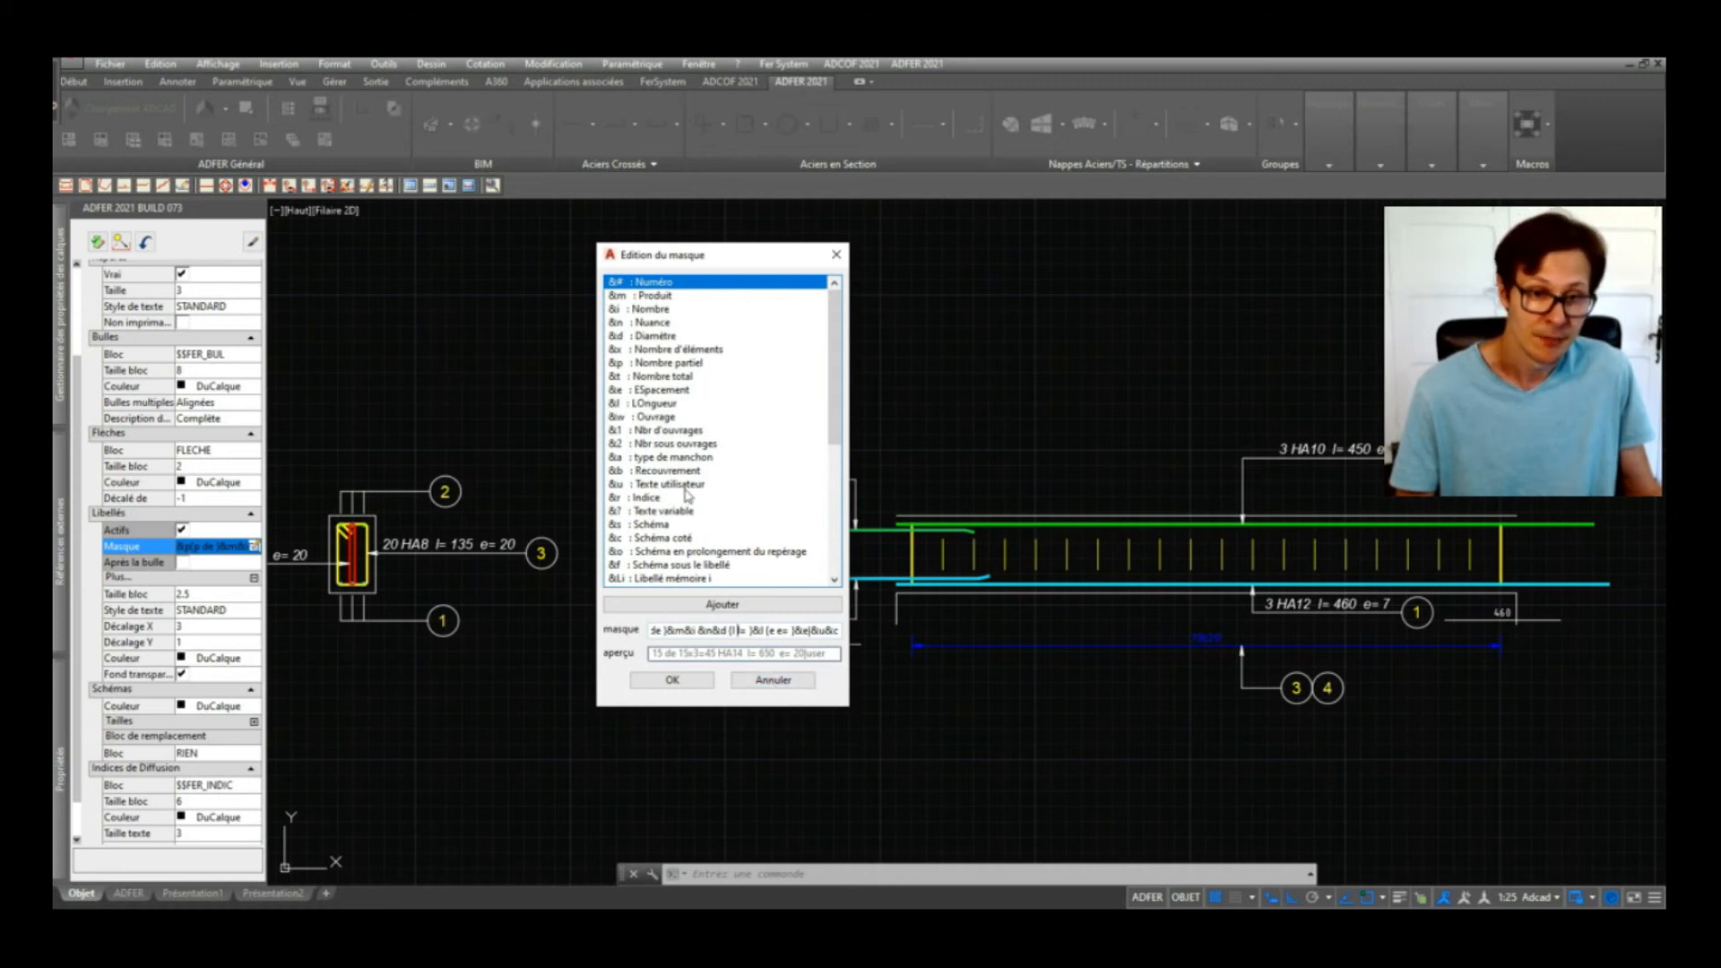
pyautogui.click(770, 679)
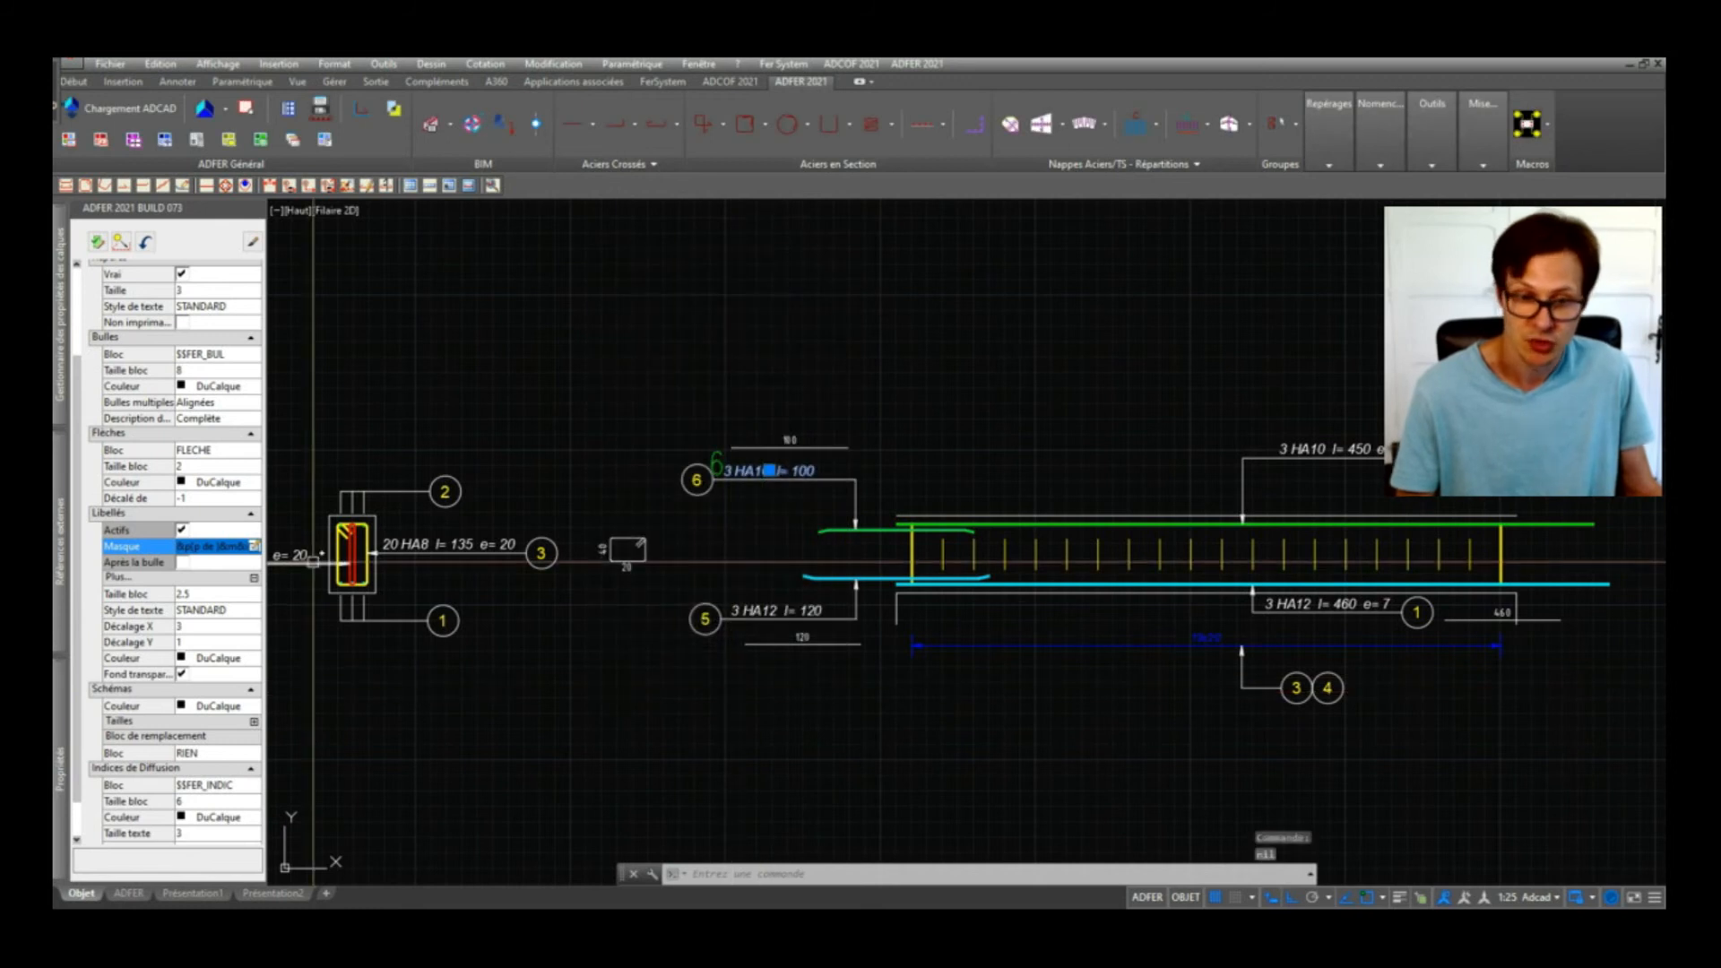
# Step: Review callout 6's shape sketch settings, including the expanded sizes, and examine its sketch and label in the drawing
pyautogui.scroll(-1, 237, 583)
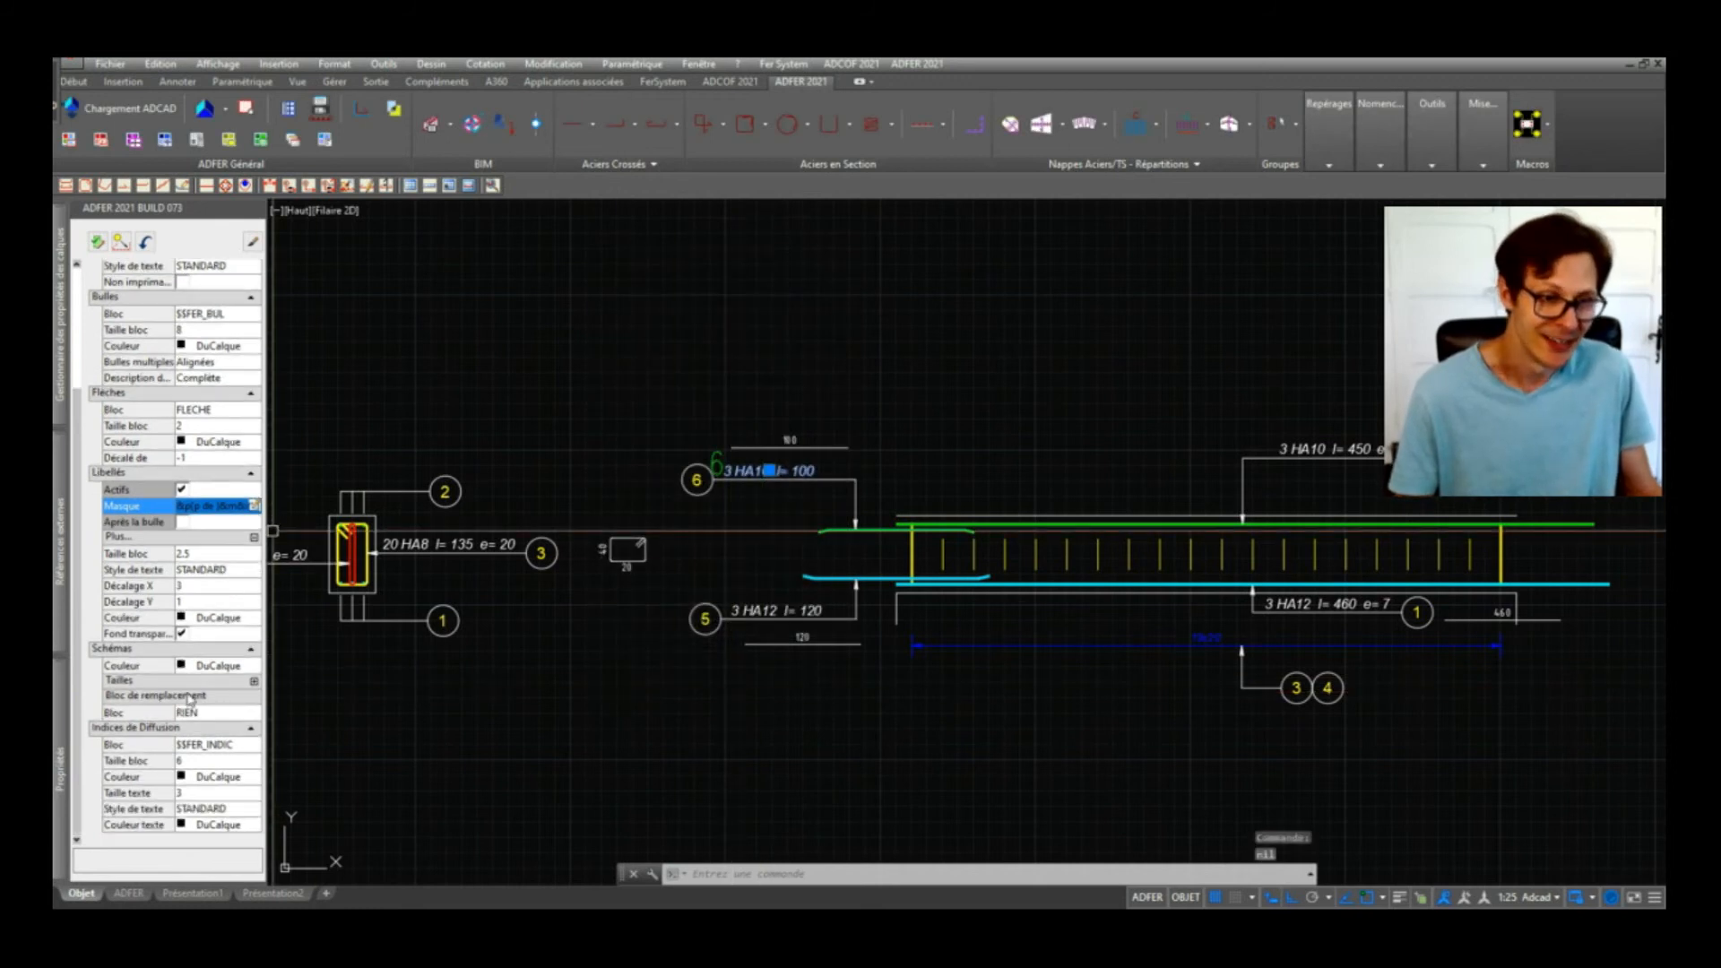
pyautogui.scroll(4, 184, 684)
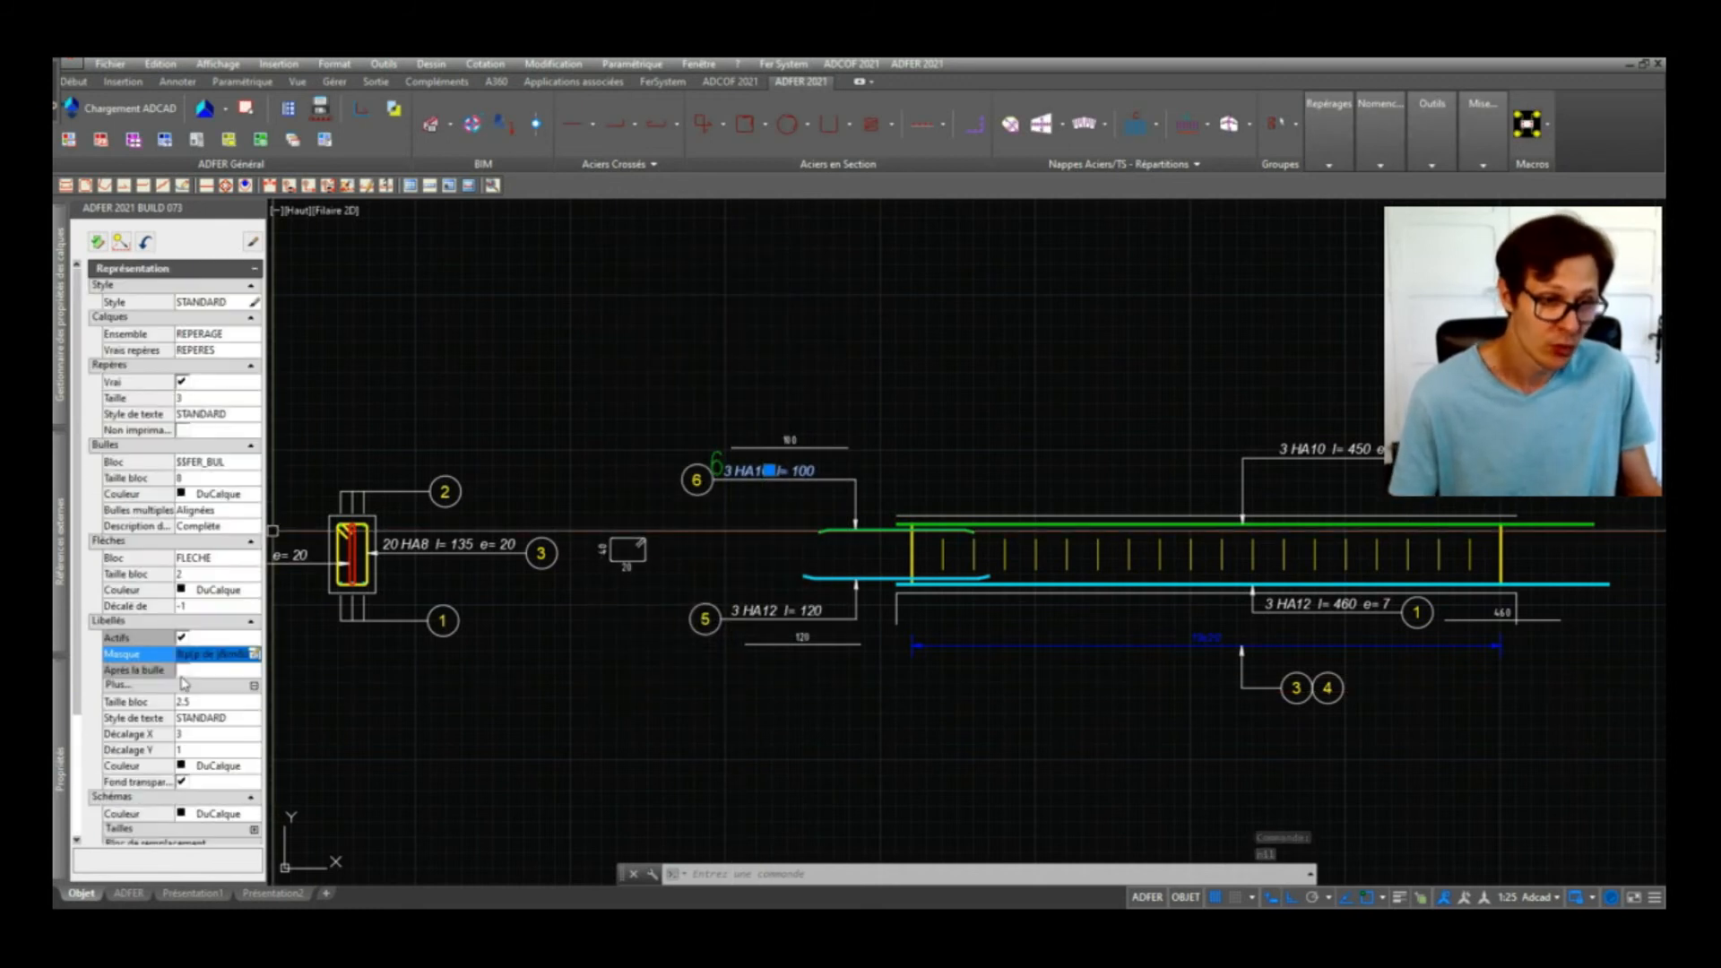
pyautogui.scroll(-1, 199, 630)
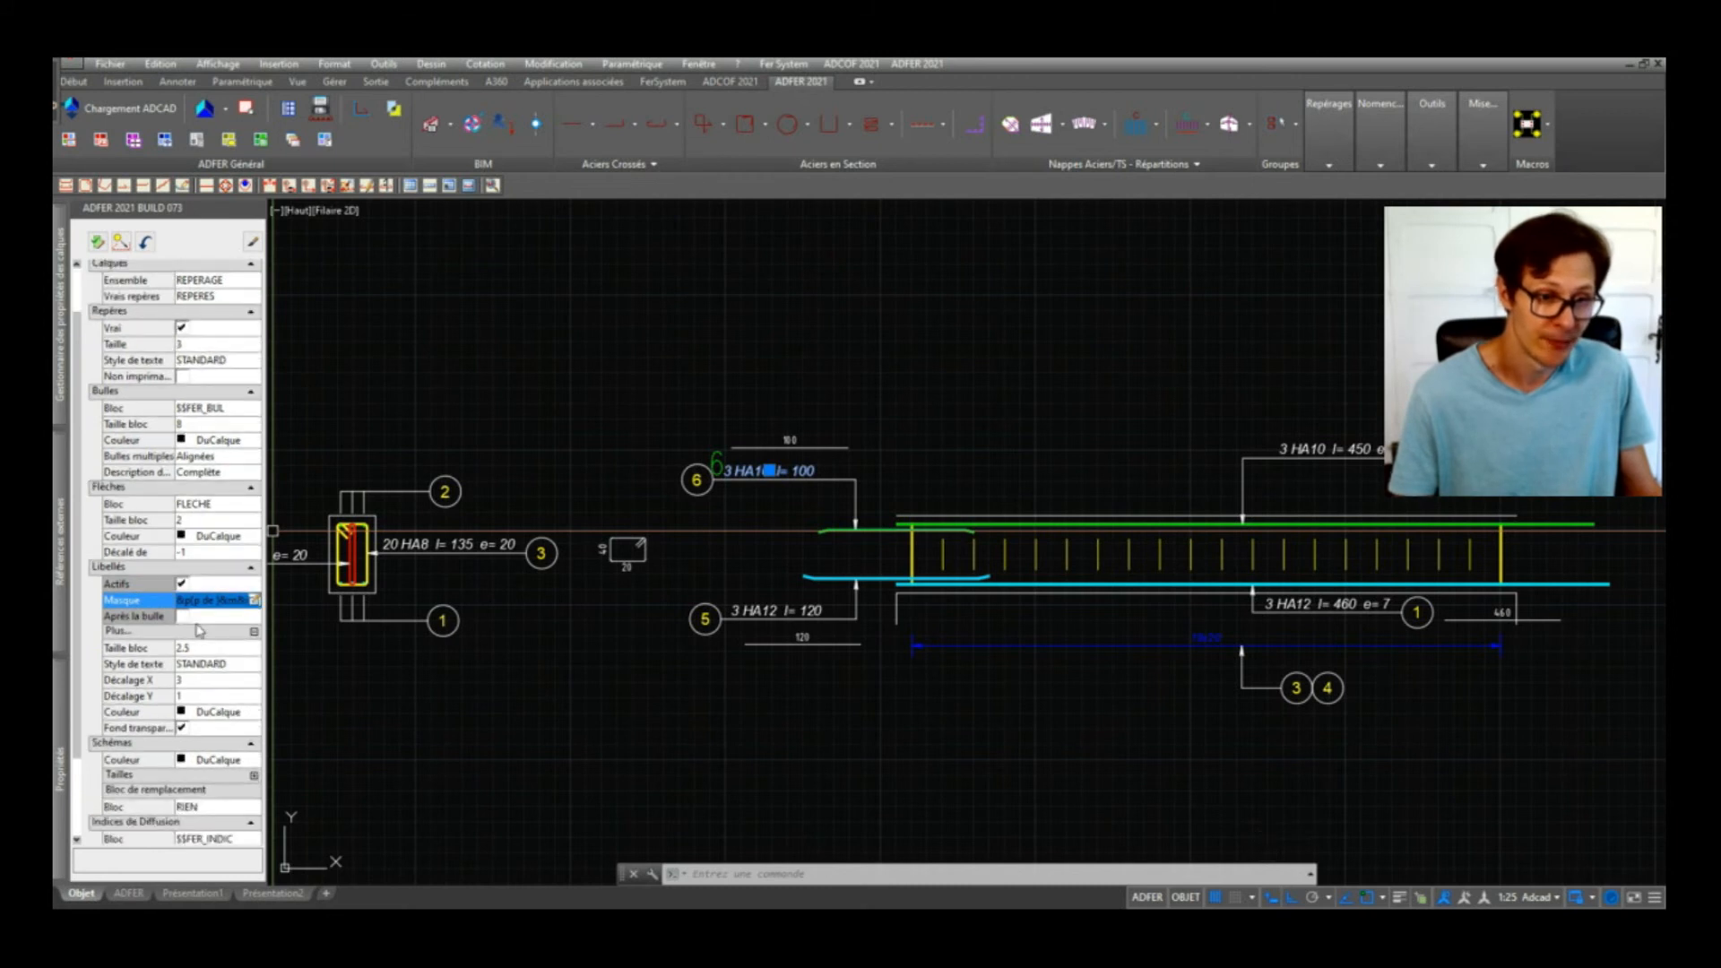
pyautogui.scroll(-1, 139, 592)
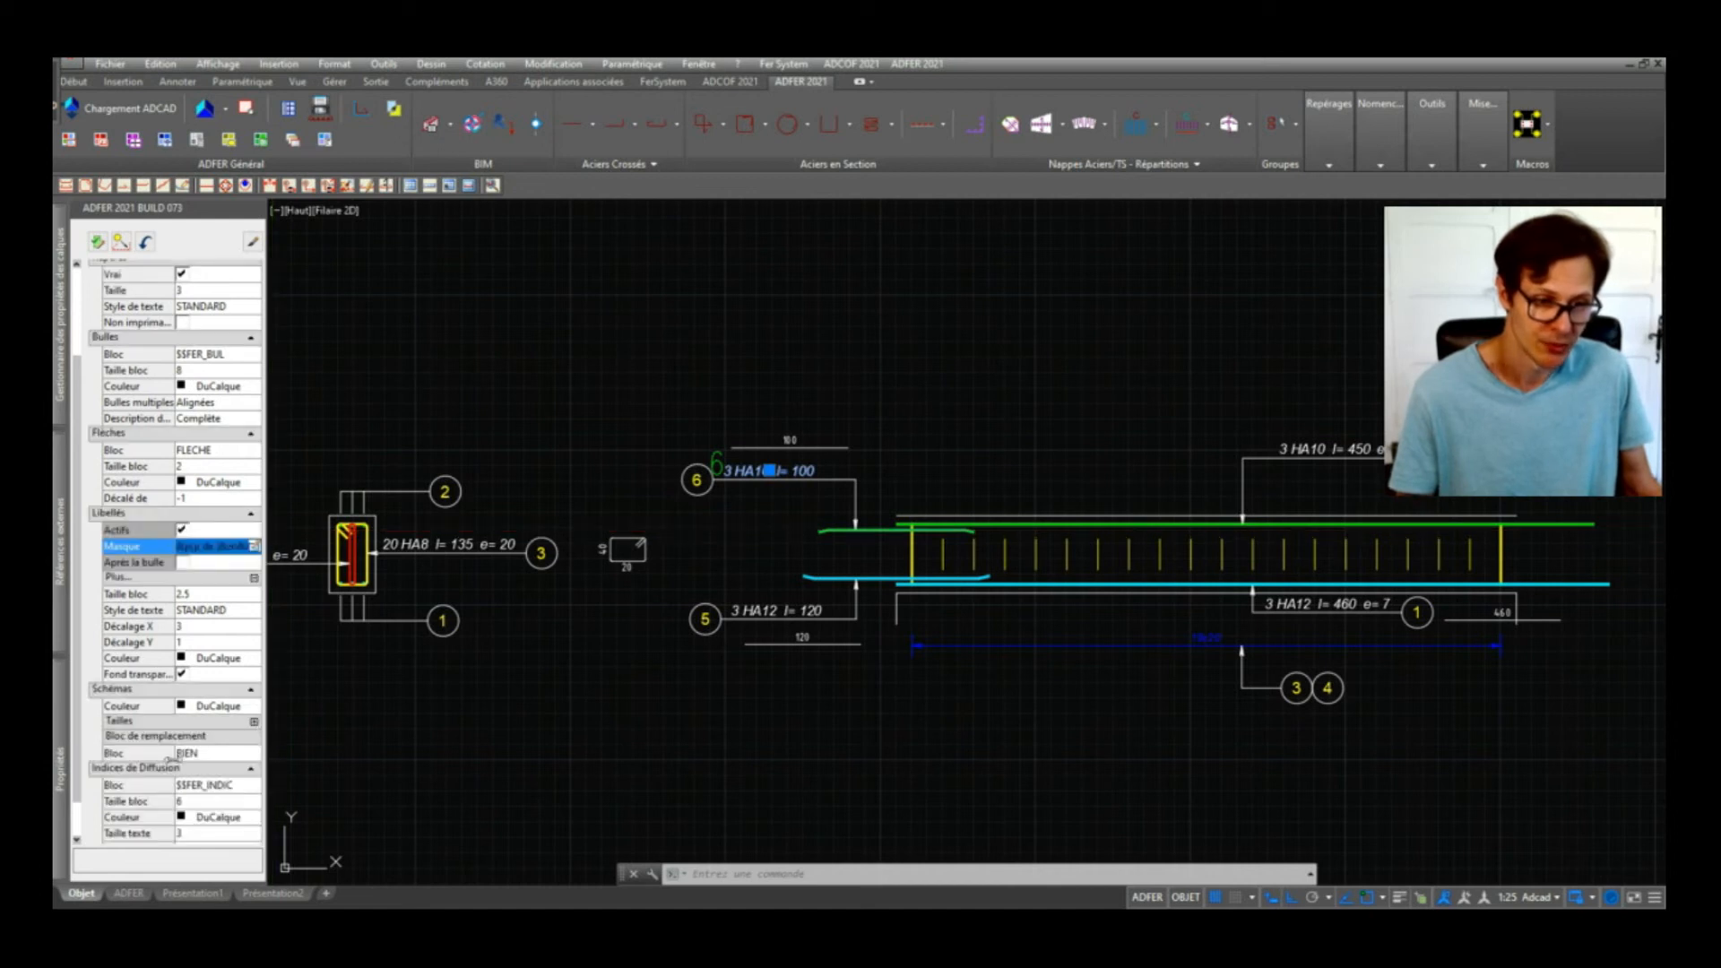
pyautogui.click(254, 722)
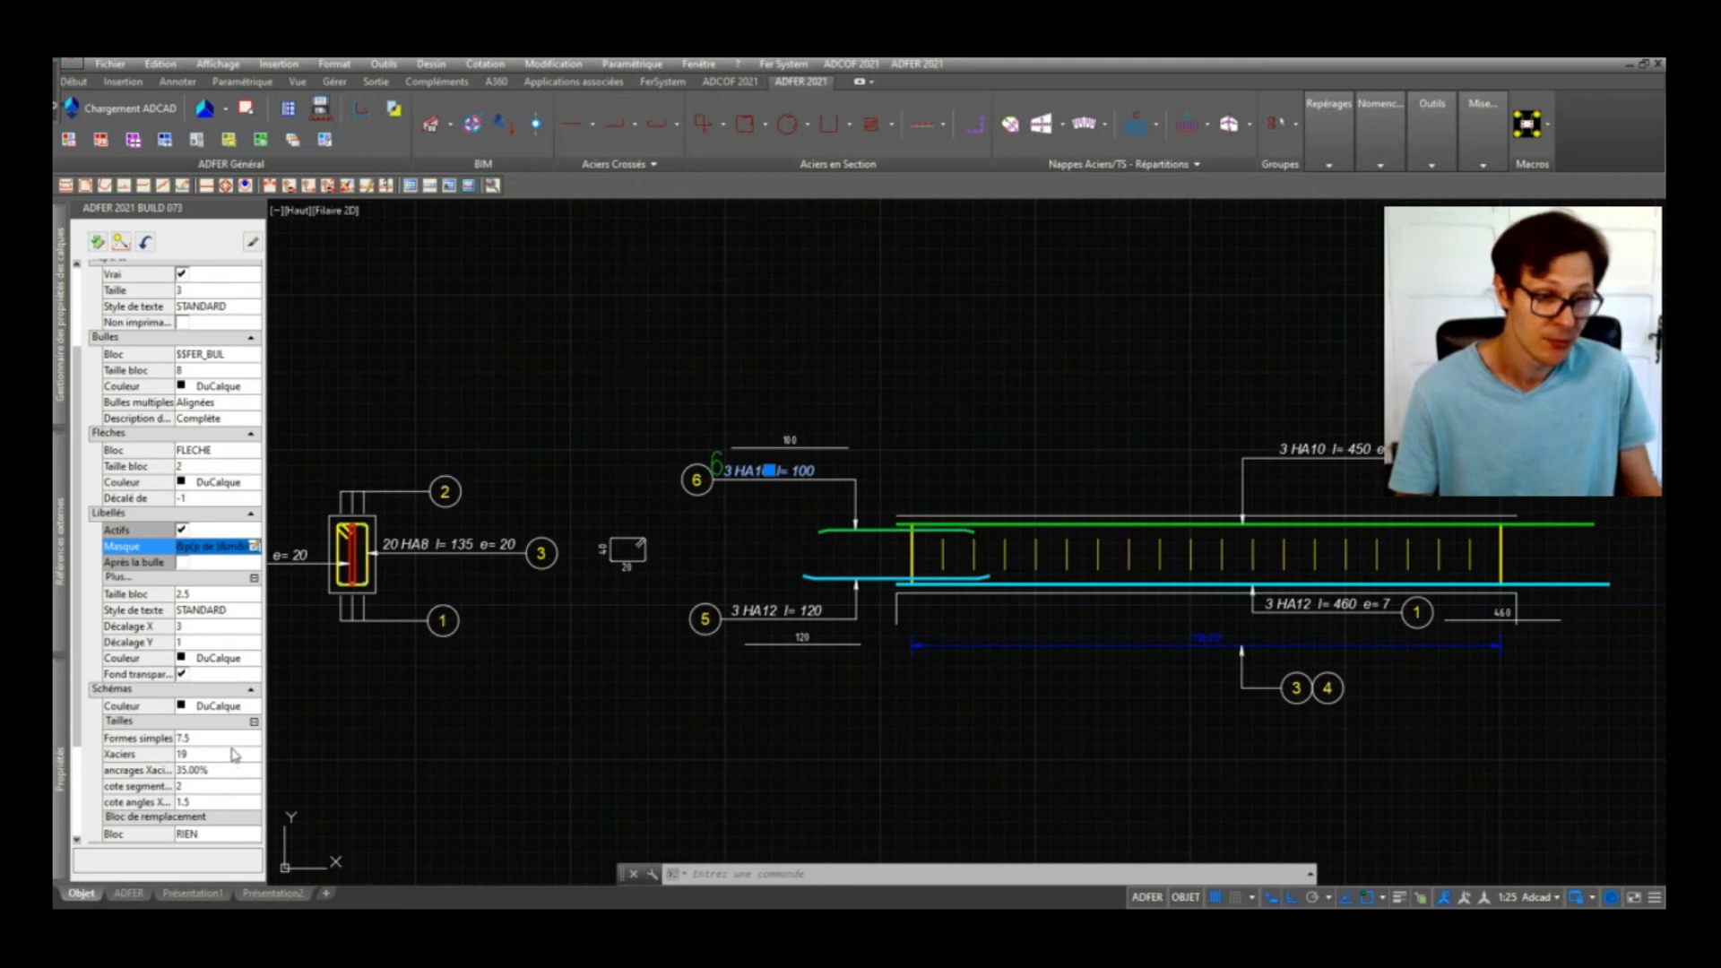
pyautogui.press('Escape')
pyautogui.scroll(4, 744, 431)
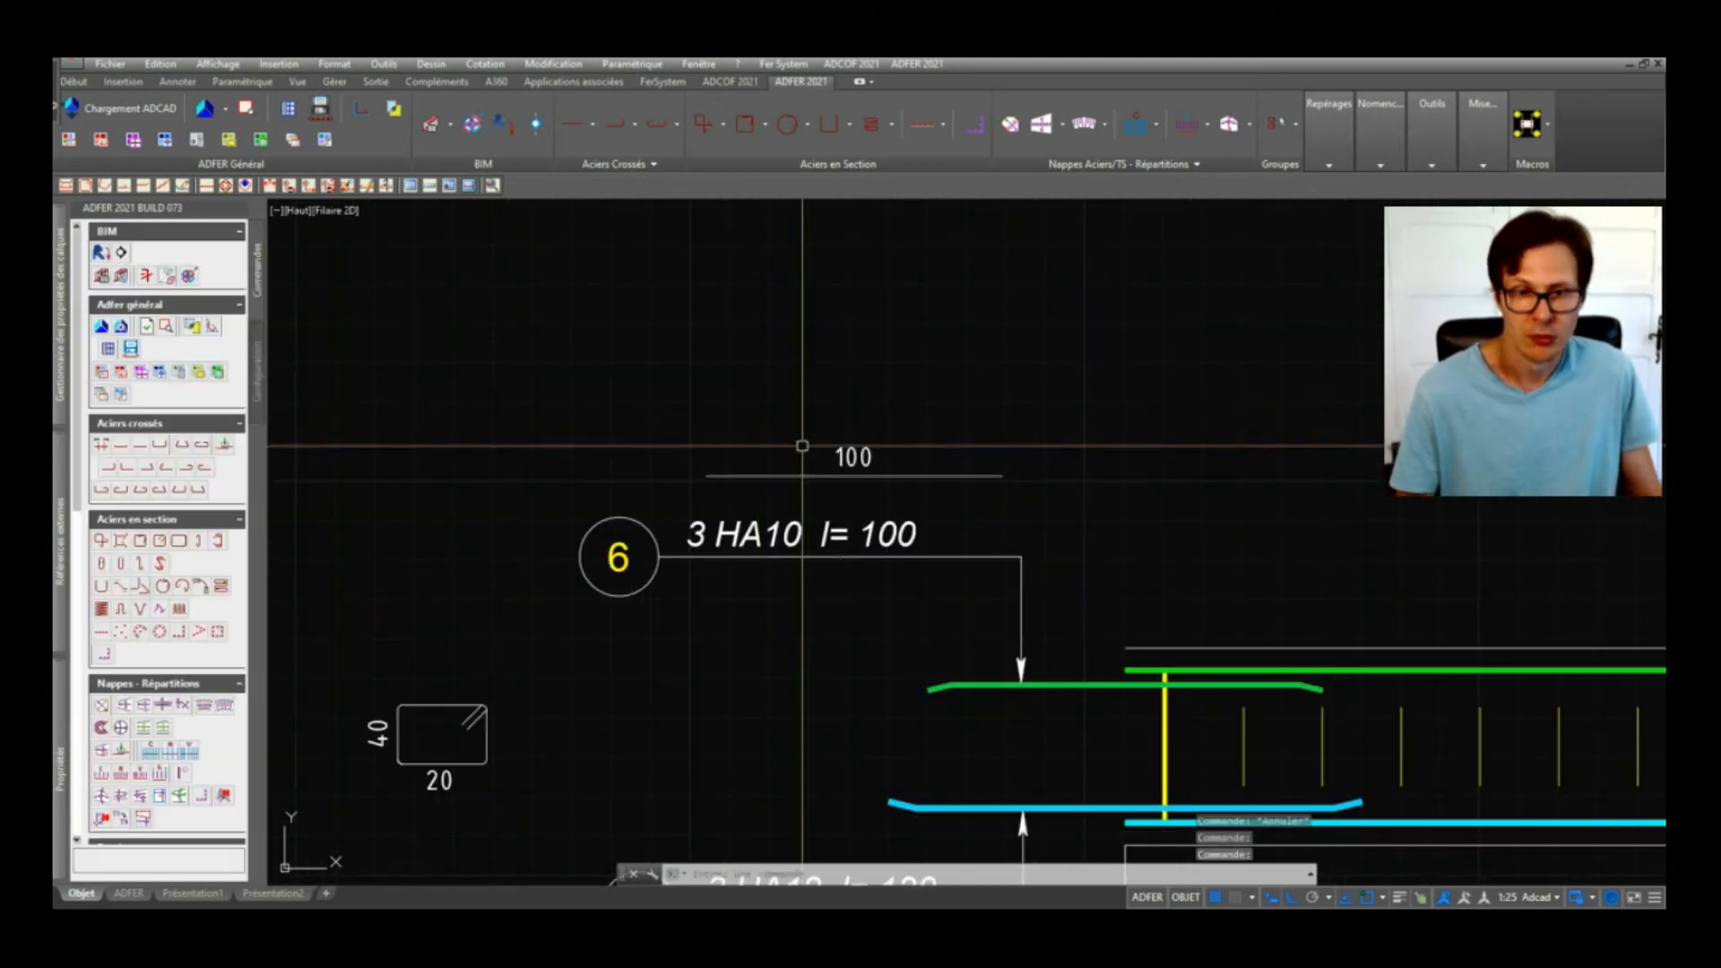
pyautogui.press('Escape')
pyautogui.press('Escape')
pyautogui.scroll(-4, 802, 445)
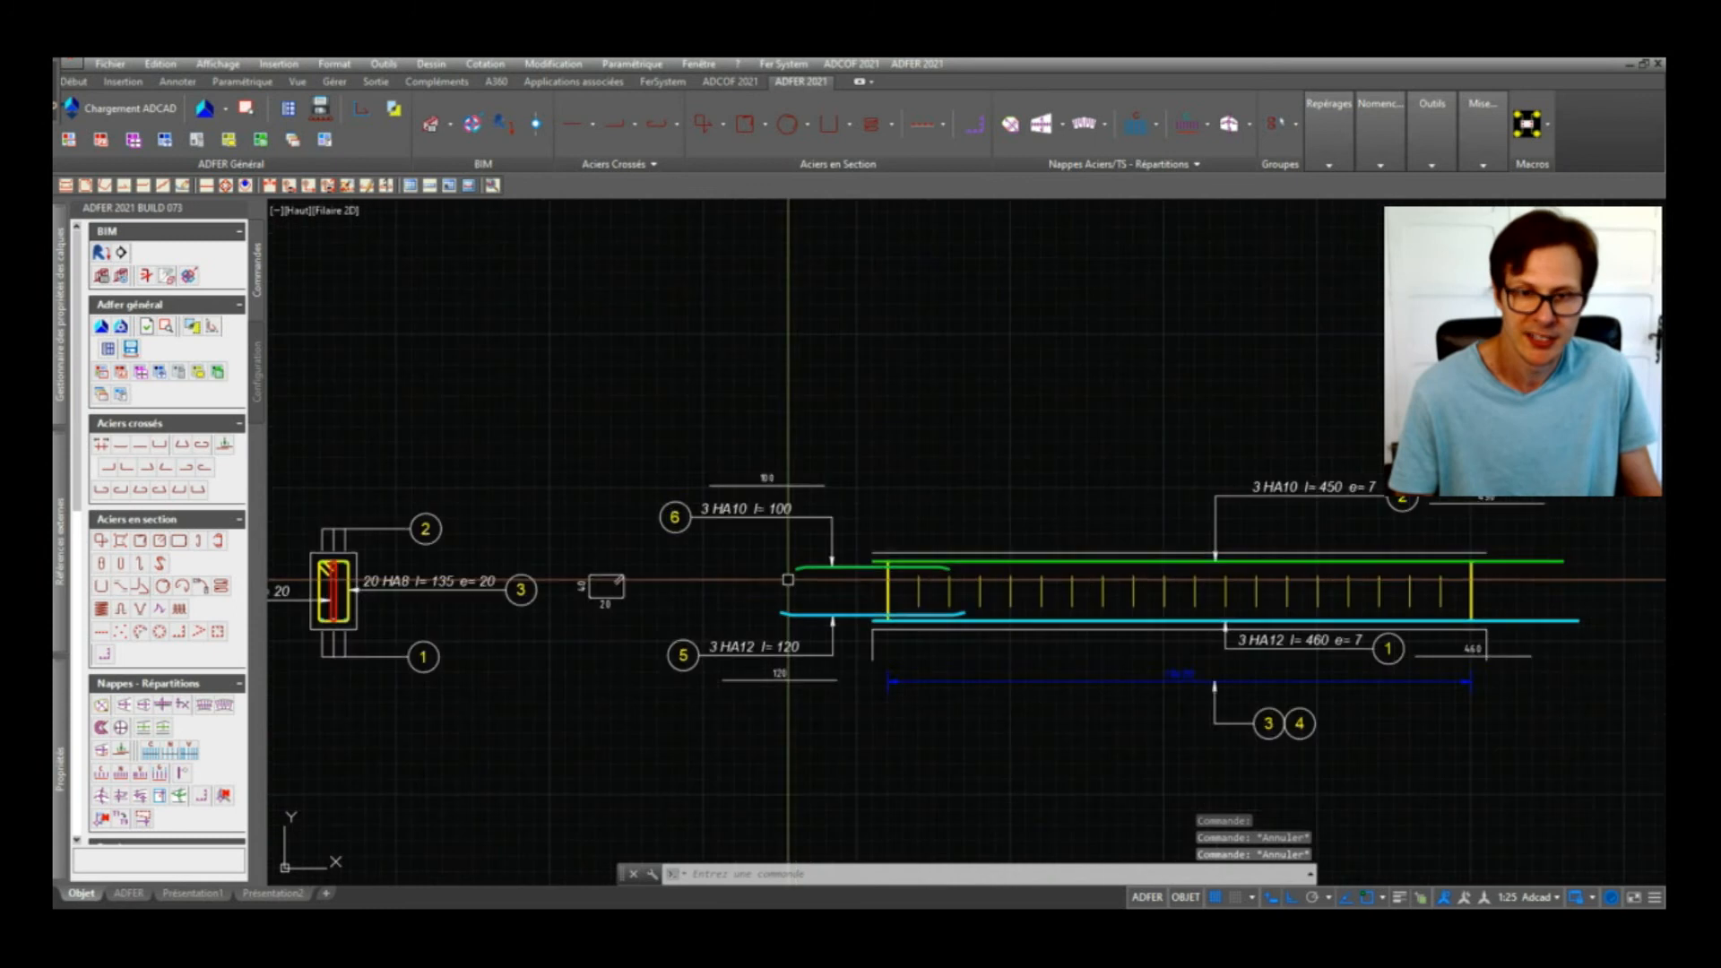
# Step: Look up the "&s : Schéma" code for callout 6's label mask, and close the mask editor without adding it
pyautogui.moveTo(789, 580); pyautogui.dragTo(825, 572, button='middle')
pyautogui.click(759, 503)
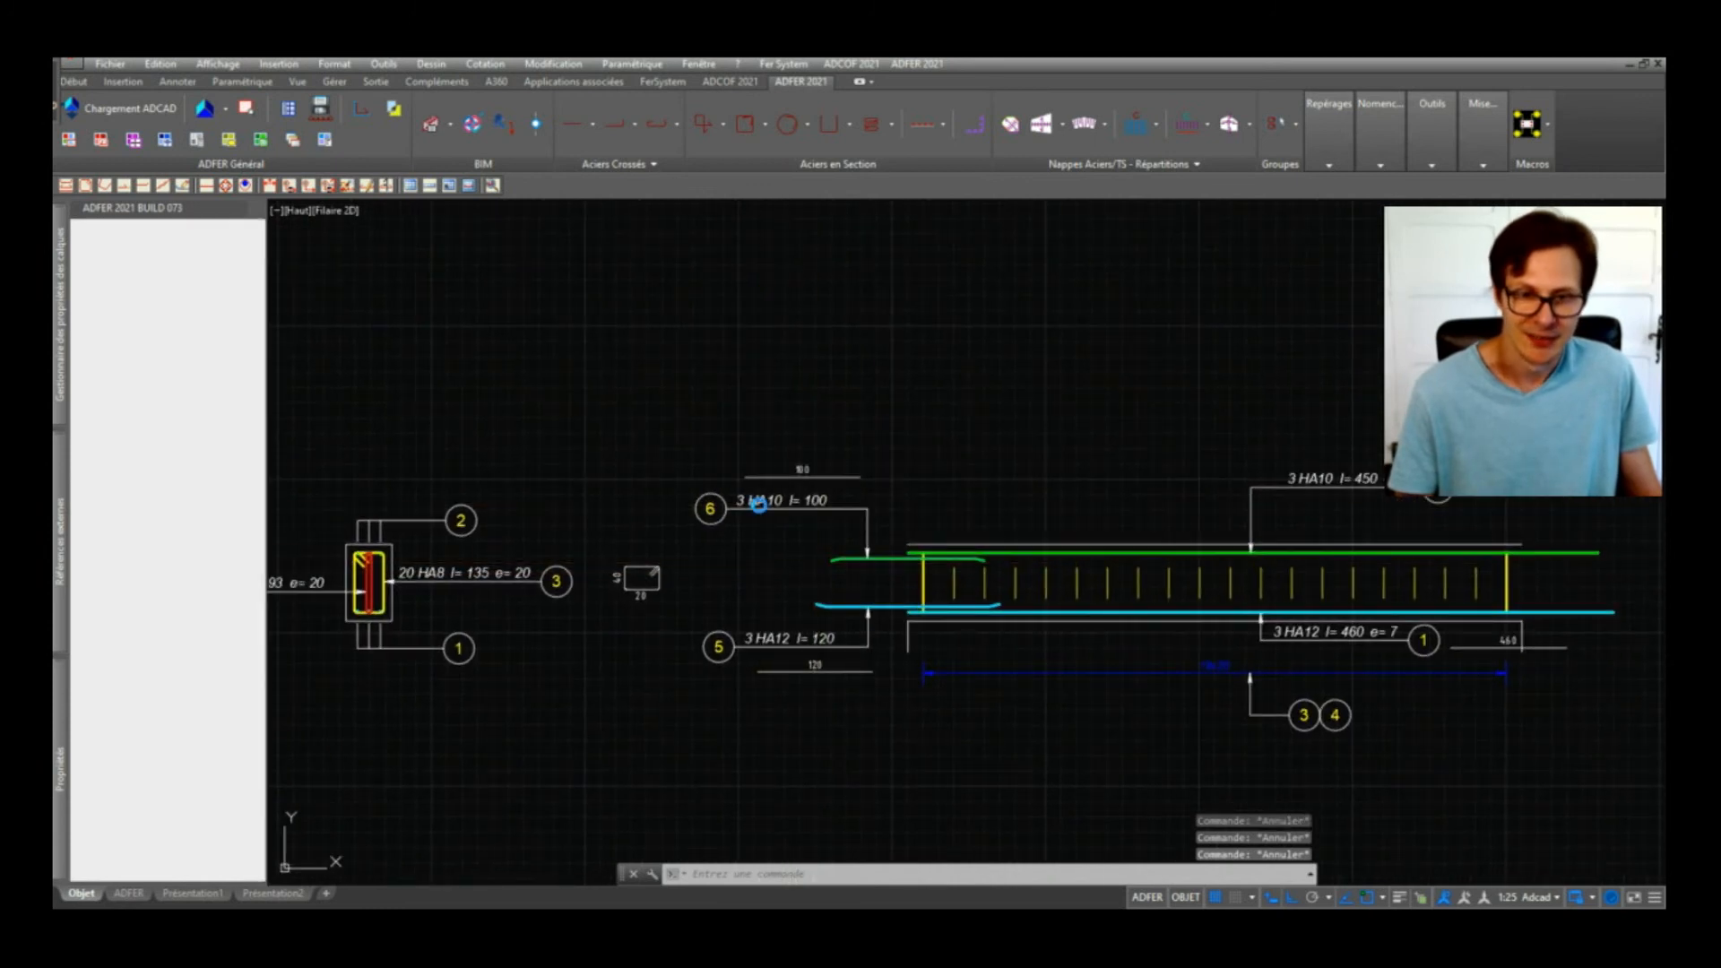
pyautogui.click(255, 655)
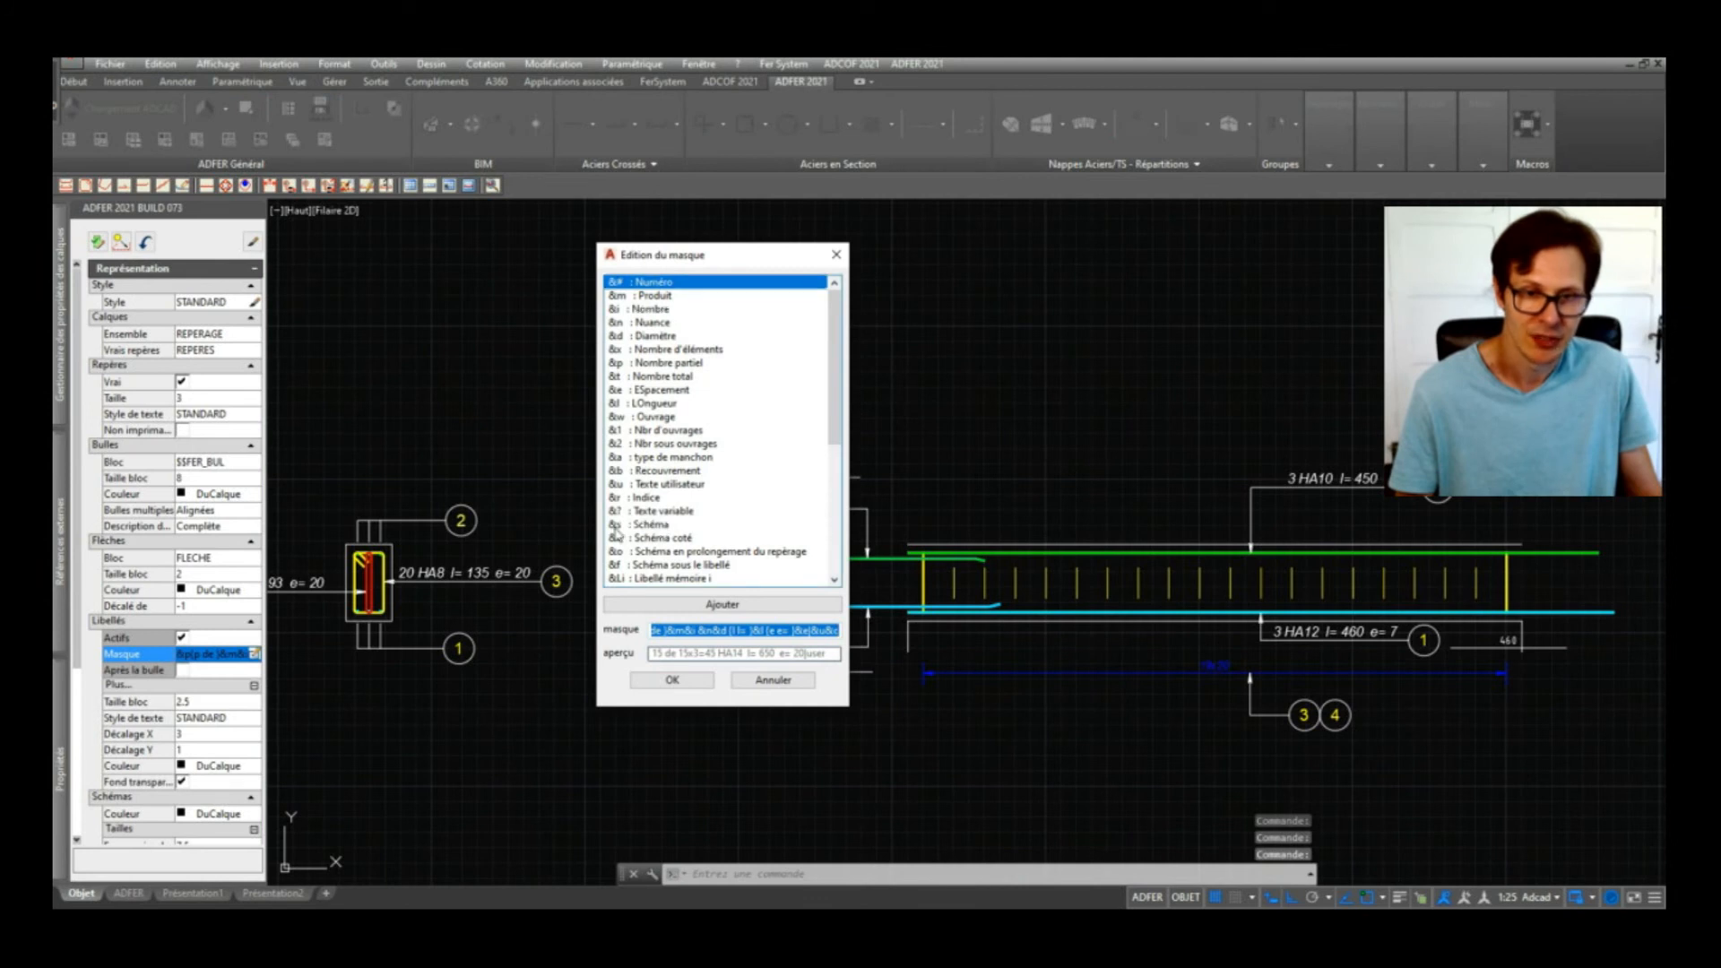
pyautogui.click(617, 528)
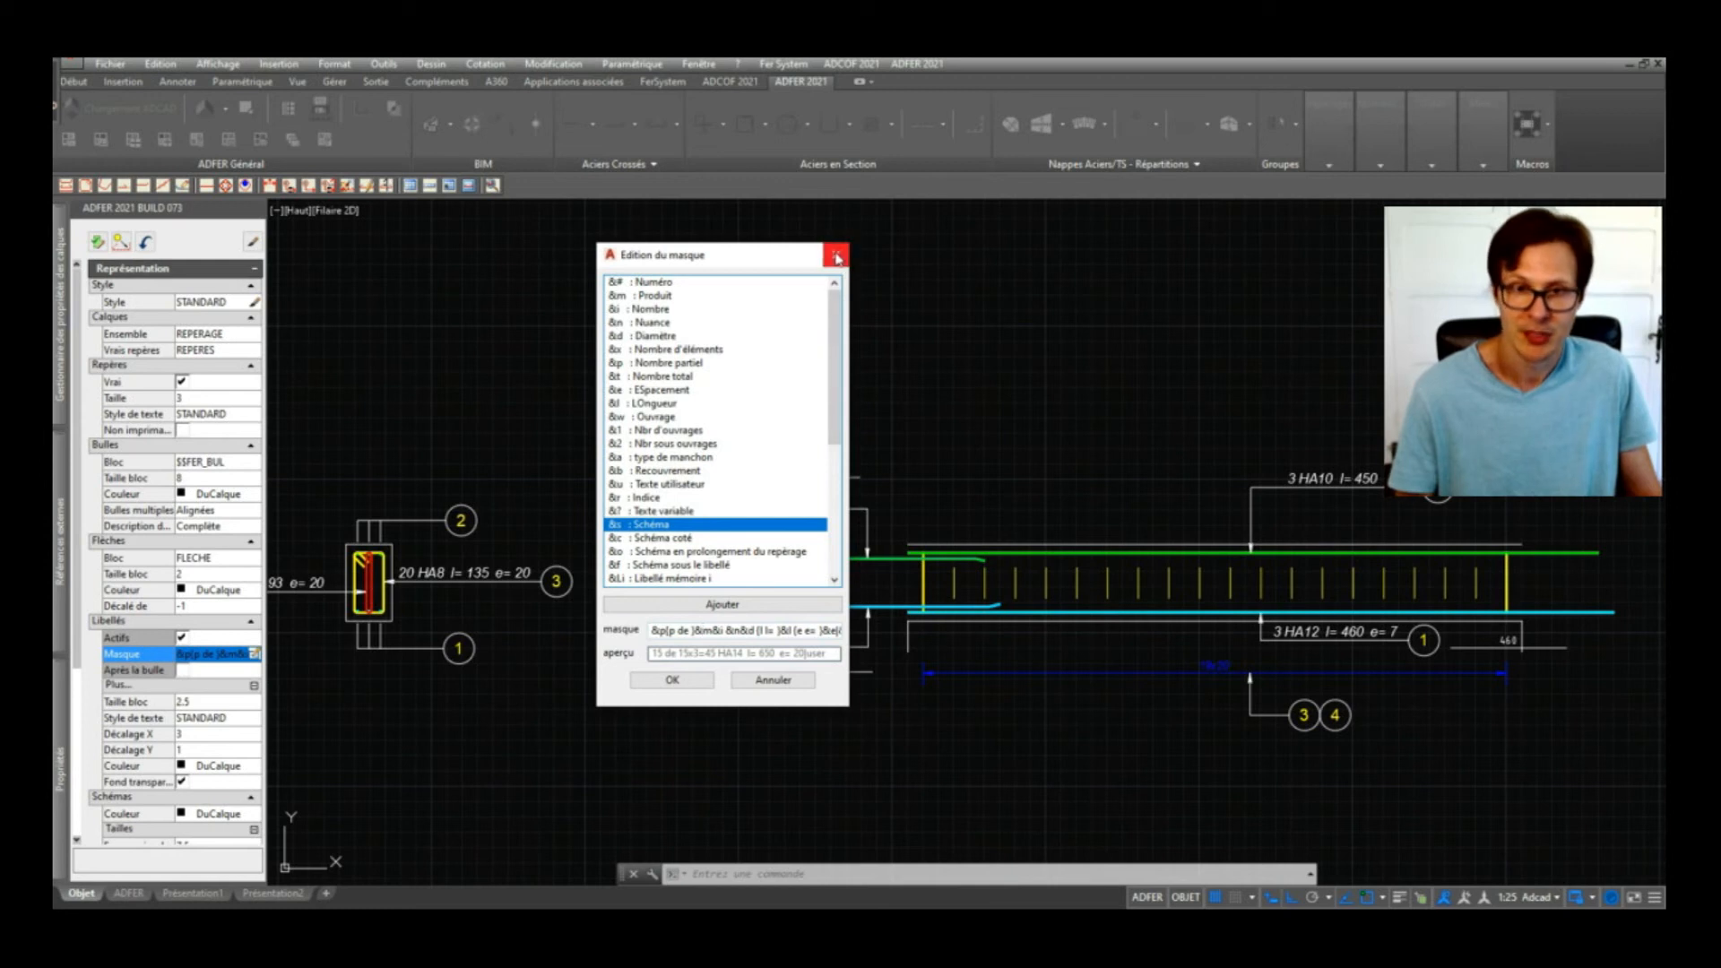
pyautogui.click(772, 681)
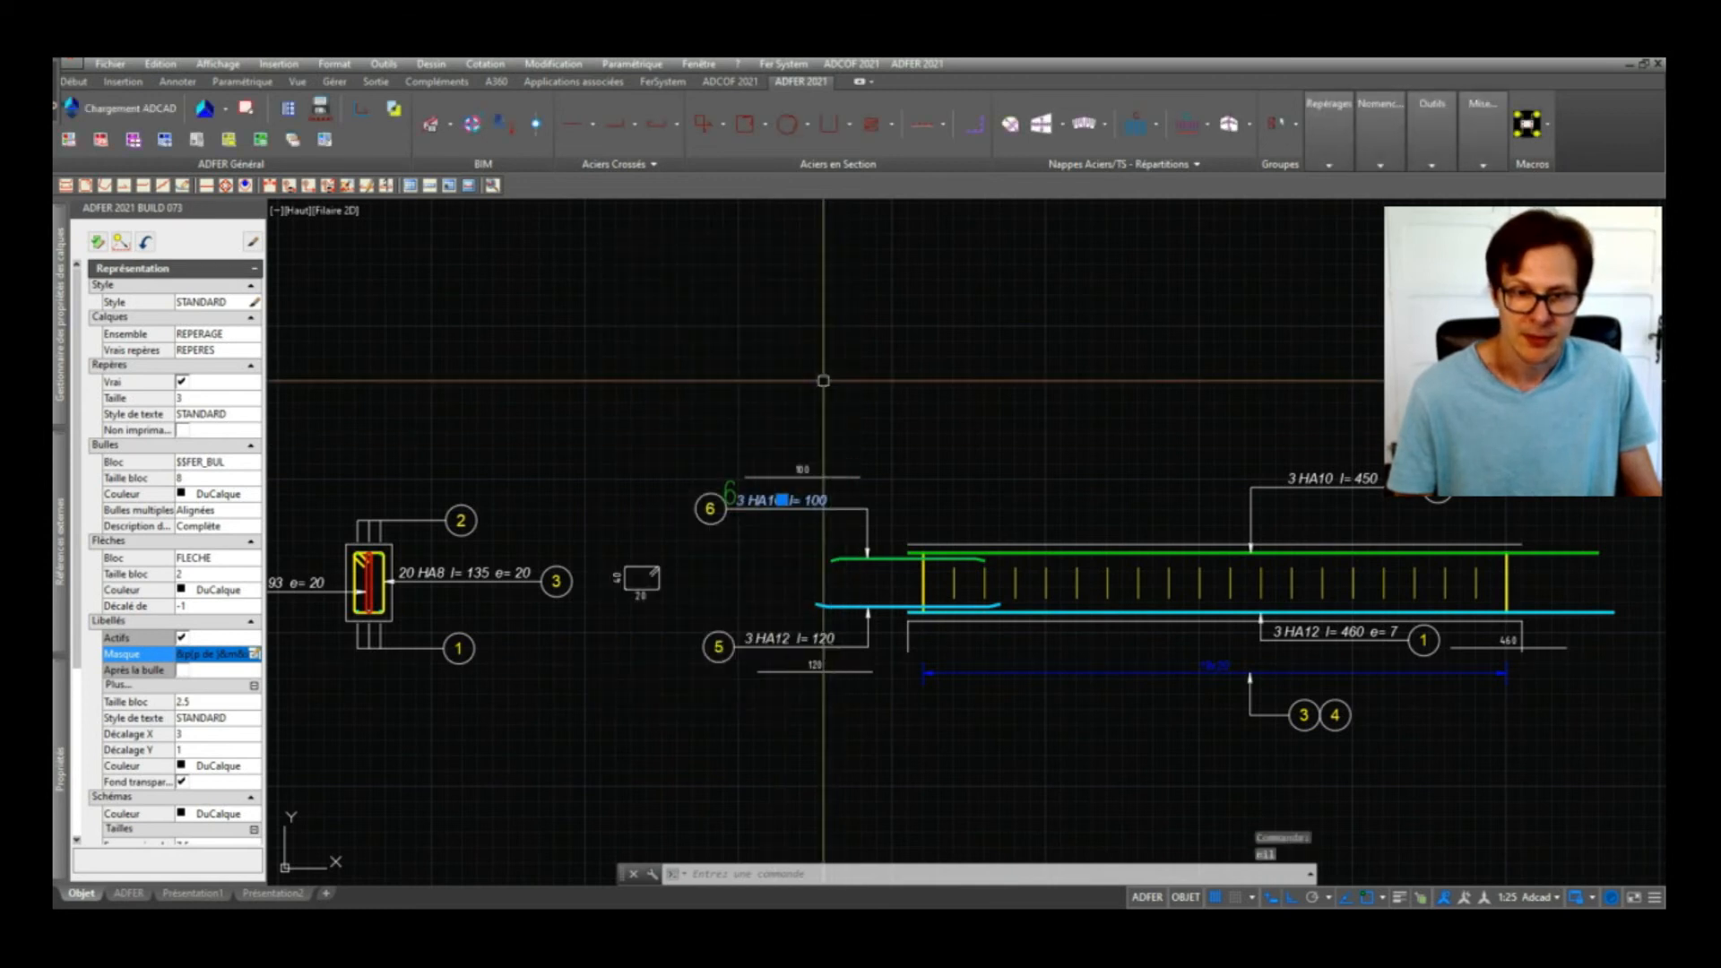
pyautogui.press('Escape')
pyautogui.scroll(-2, 779, 444)
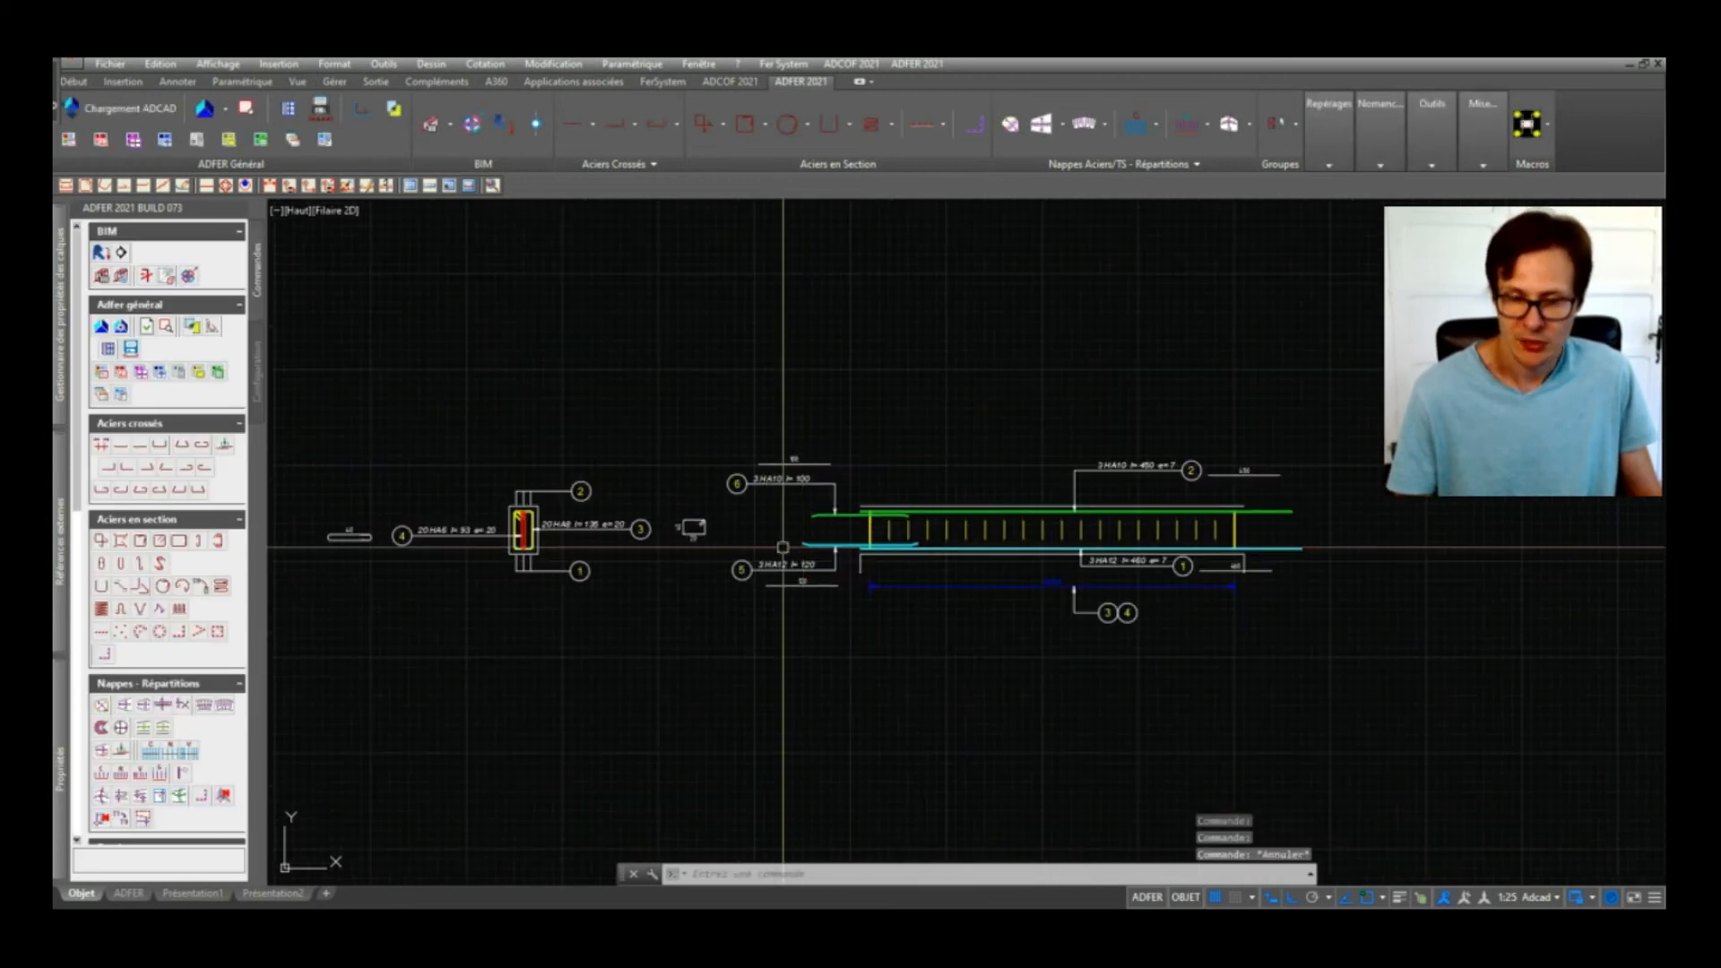
pyautogui.moveTo(783, 545); pyautogui.dragTo(901, 510, button='middle')
pyautogui.moveTo(1253, 513); pyautogui.dragTo(1290, 531, button='middle')
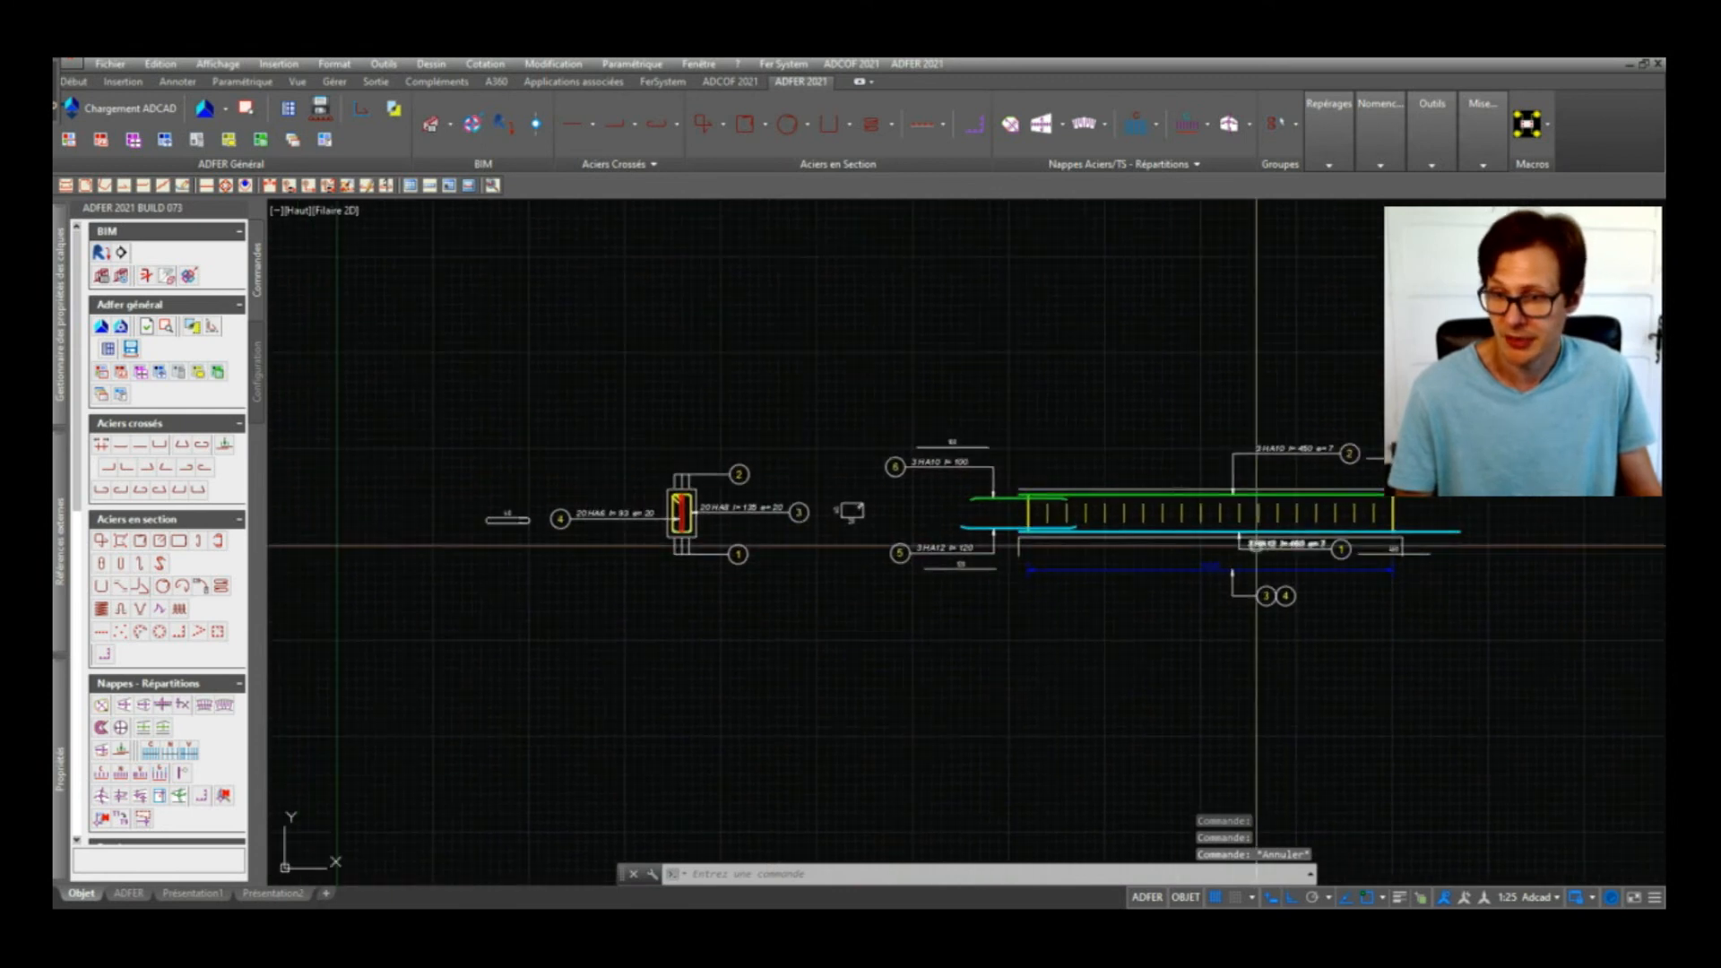
# Step: Add the single-line text "COUPE" above the beam cross-section, keeping the default height and rotation
pyautogui.moveTo(728, 473); pyautogui.dragTo(705, 510, button='middle')
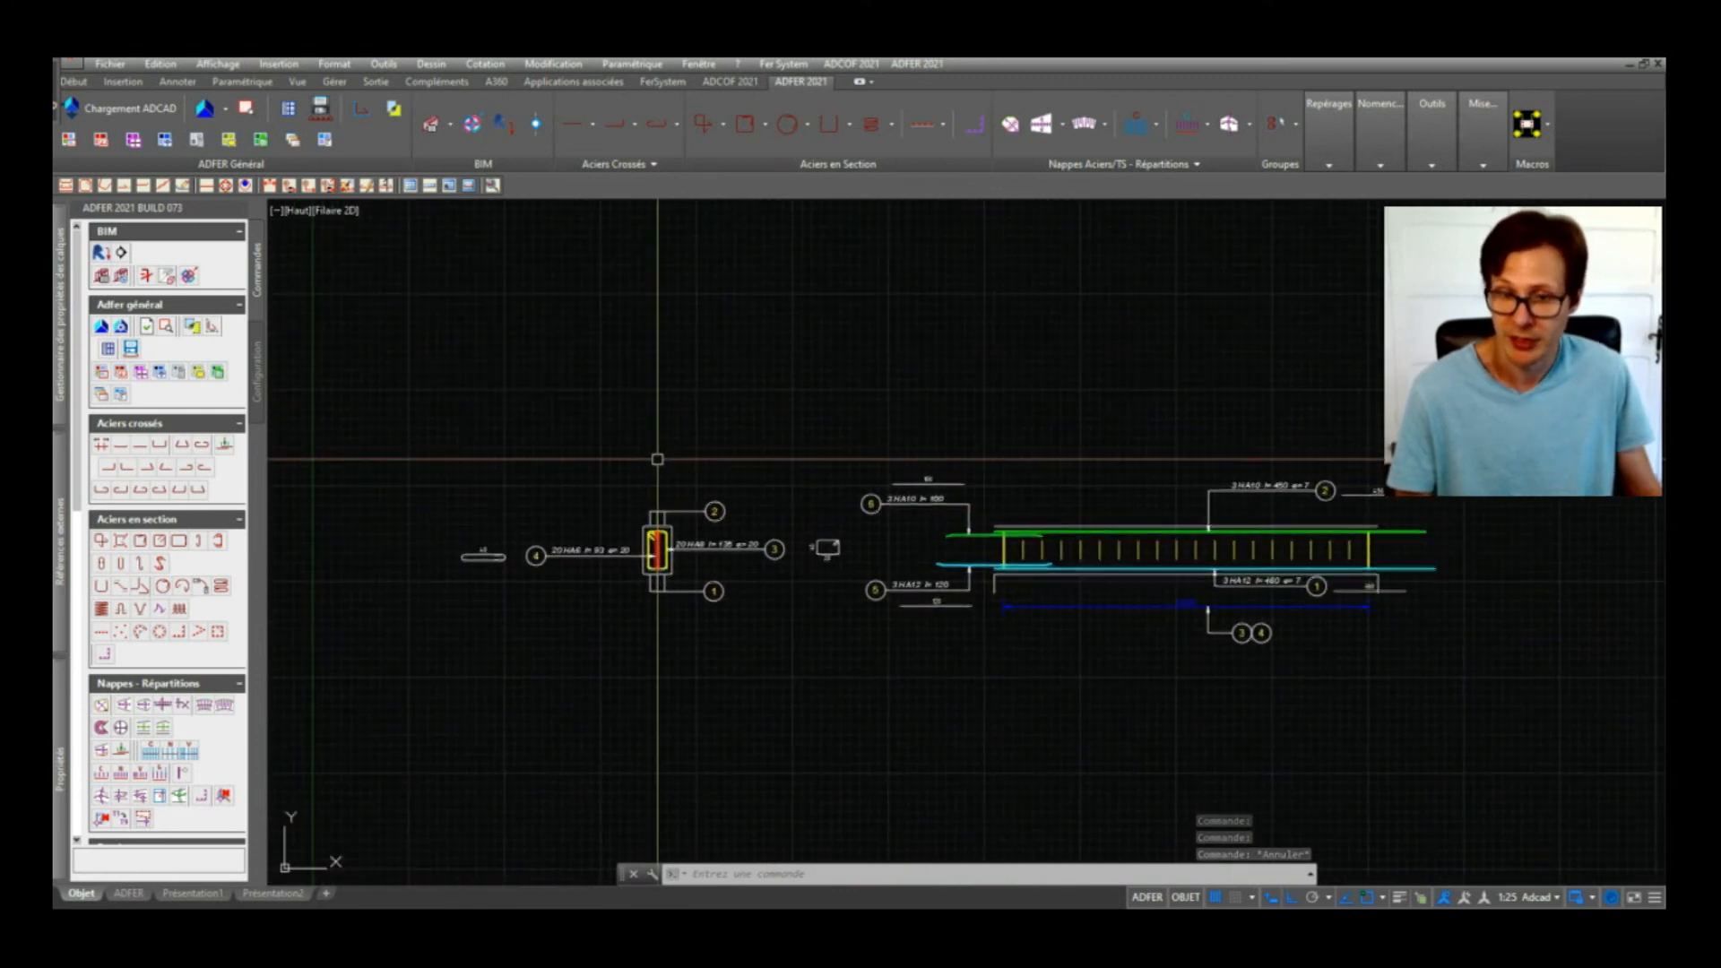
pyautogui.scroll(2, 658, 460)
pyautogui.write('texte')
pyautogui.press('Return')
pyautogui.click(621, 476)
pyautogui.press('Return')
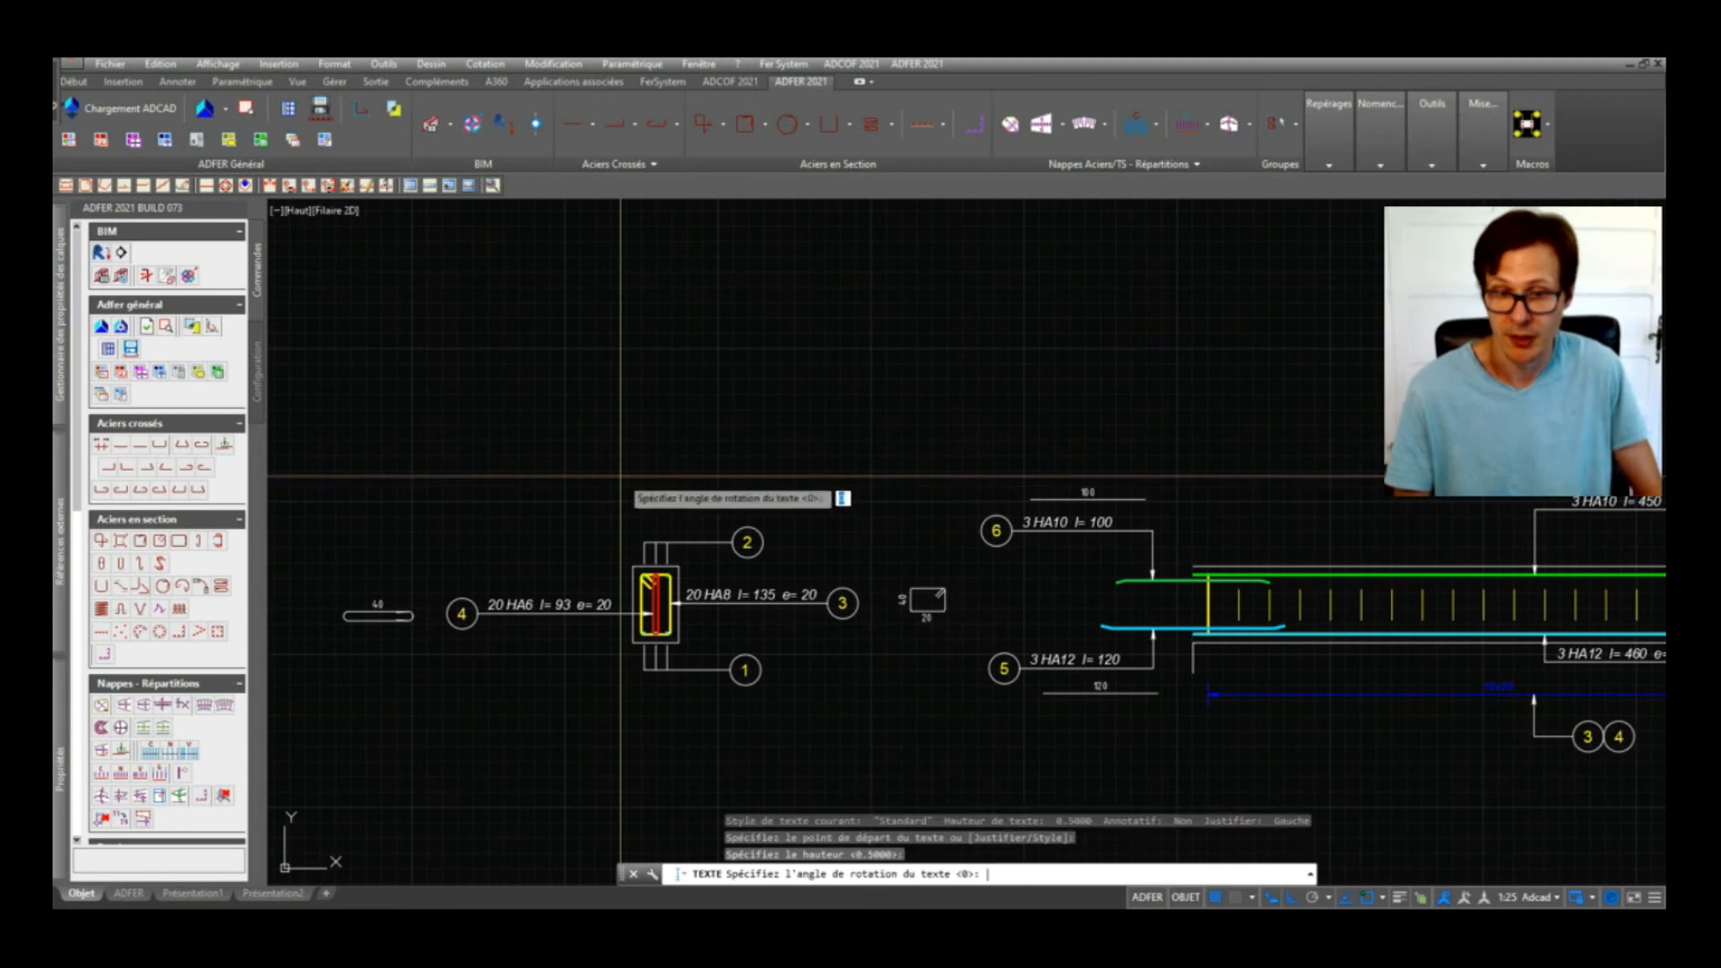
pyautogui.press('Return')
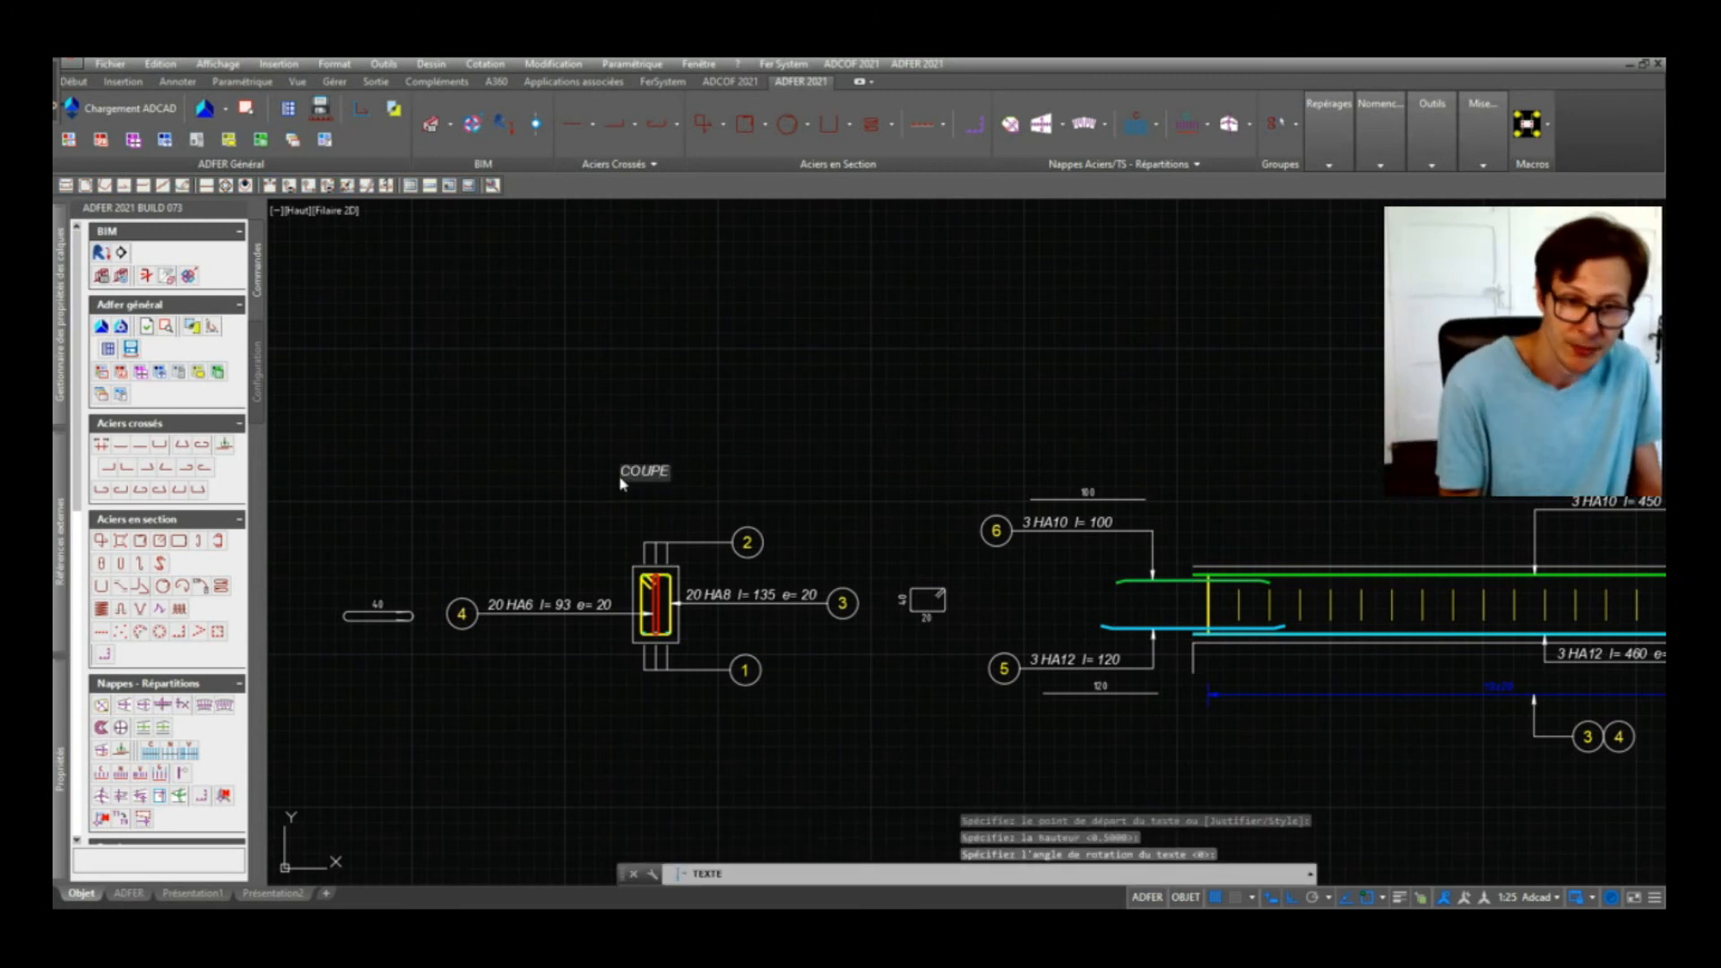
pyautogui.press('Return')
pyautogui.press('Return')
# Step: Set the text height of the COUPE title to 8
pyautogui.click(584, 471)
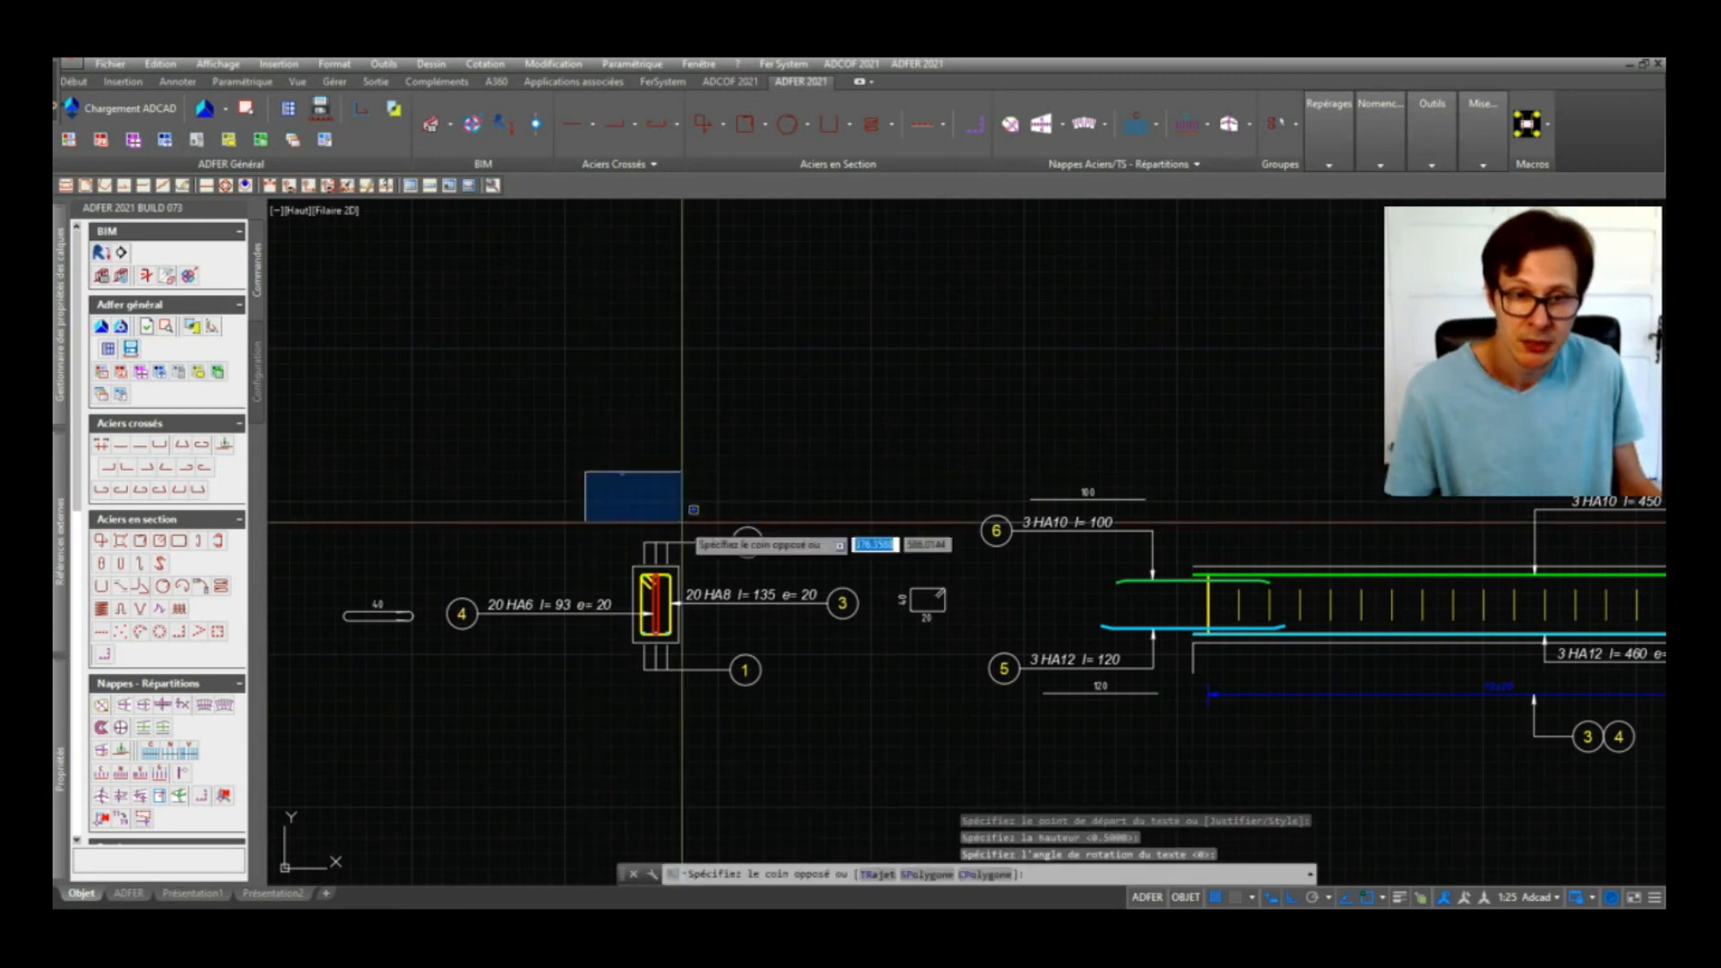
pyautogui.click(681, 522)
pyautogui.moveTo(65, 698)
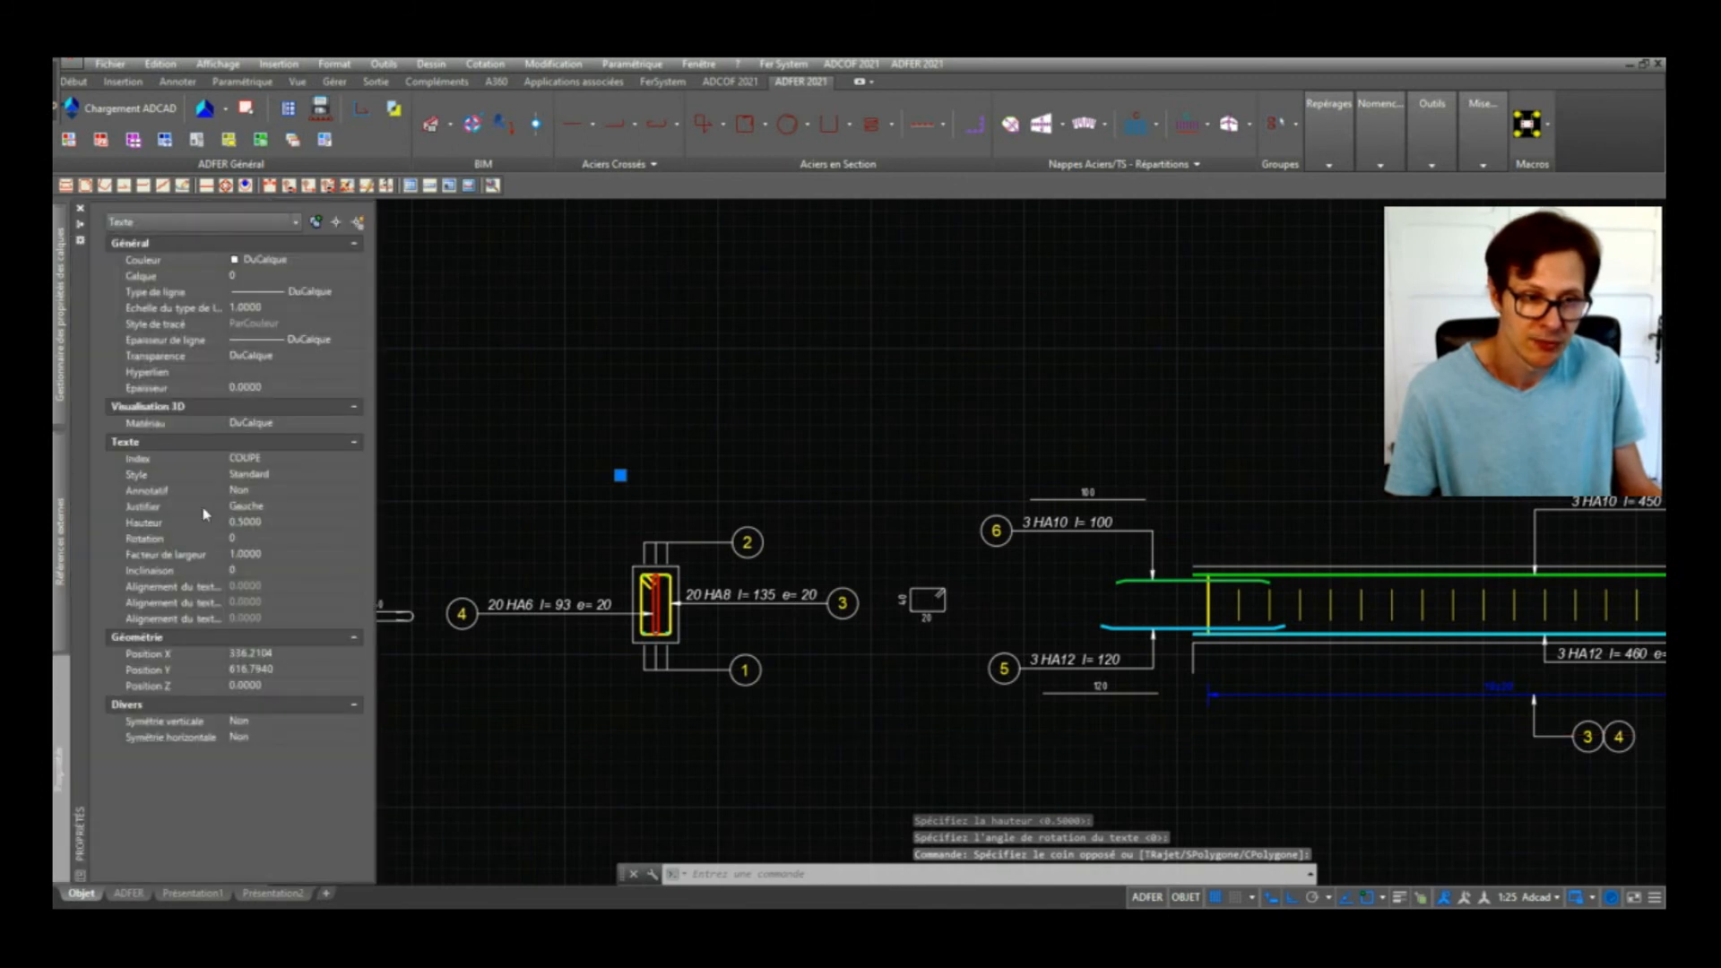
pyautogui.write('8')
pyautogui.press('Return')
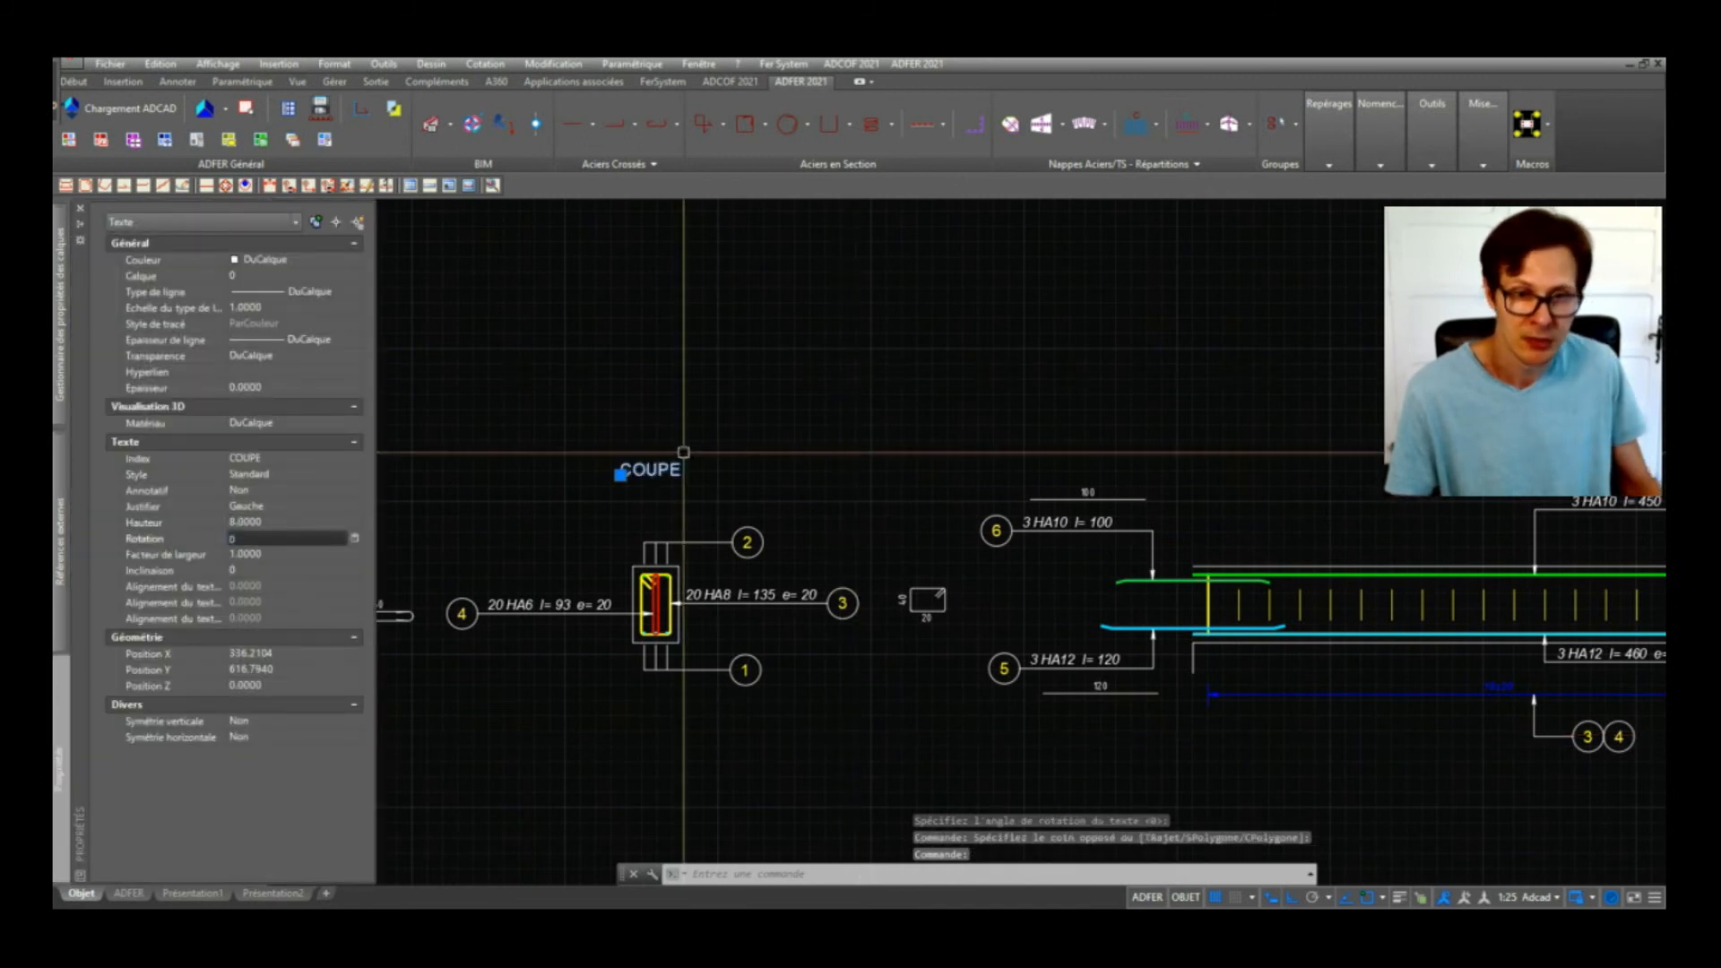
# Step: Copy the COUPE title horizontally to a position above the beam elevation
pyautogui.write('co')
pyautogui.press('Return')
pyautogui.scroll(-2, 532, 411)
pyautogui.click(675, 373)
pyautogui.scroll(-2, 675, 374)
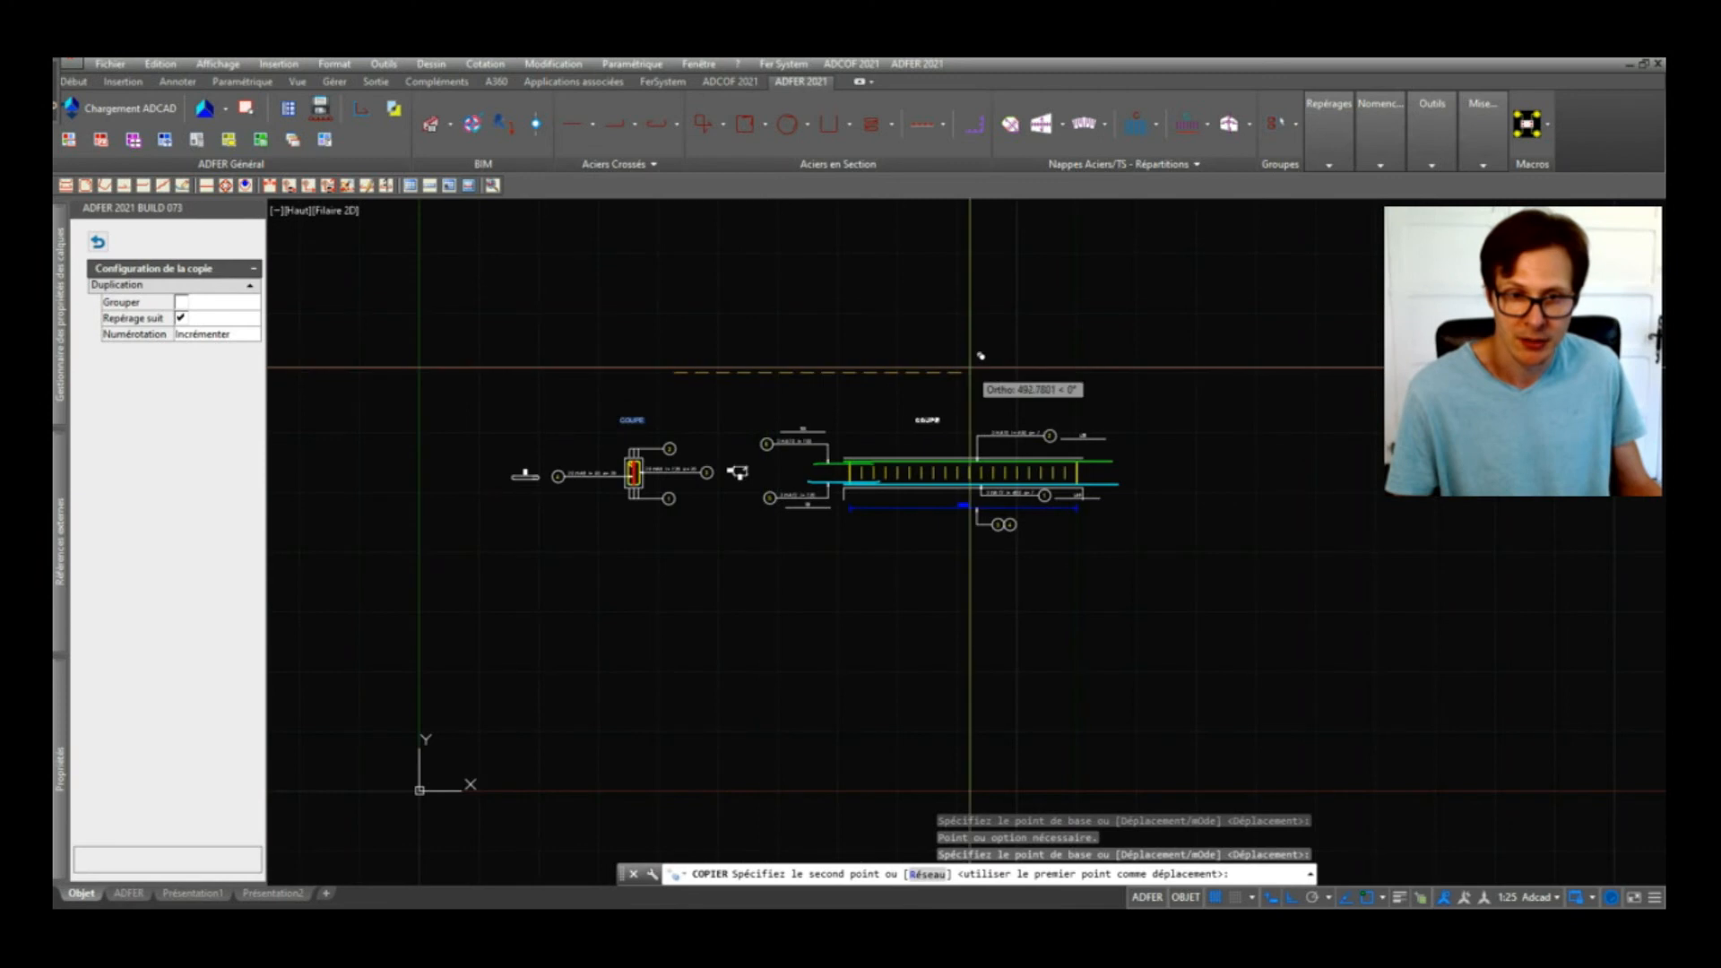
pyautogui.click(971, 369)
pyautogui.press('Return')
# Step: Change the text of the copied title above the beam elevation to "ELEVATION"
pyautogui.scroll(2, 932, 418)
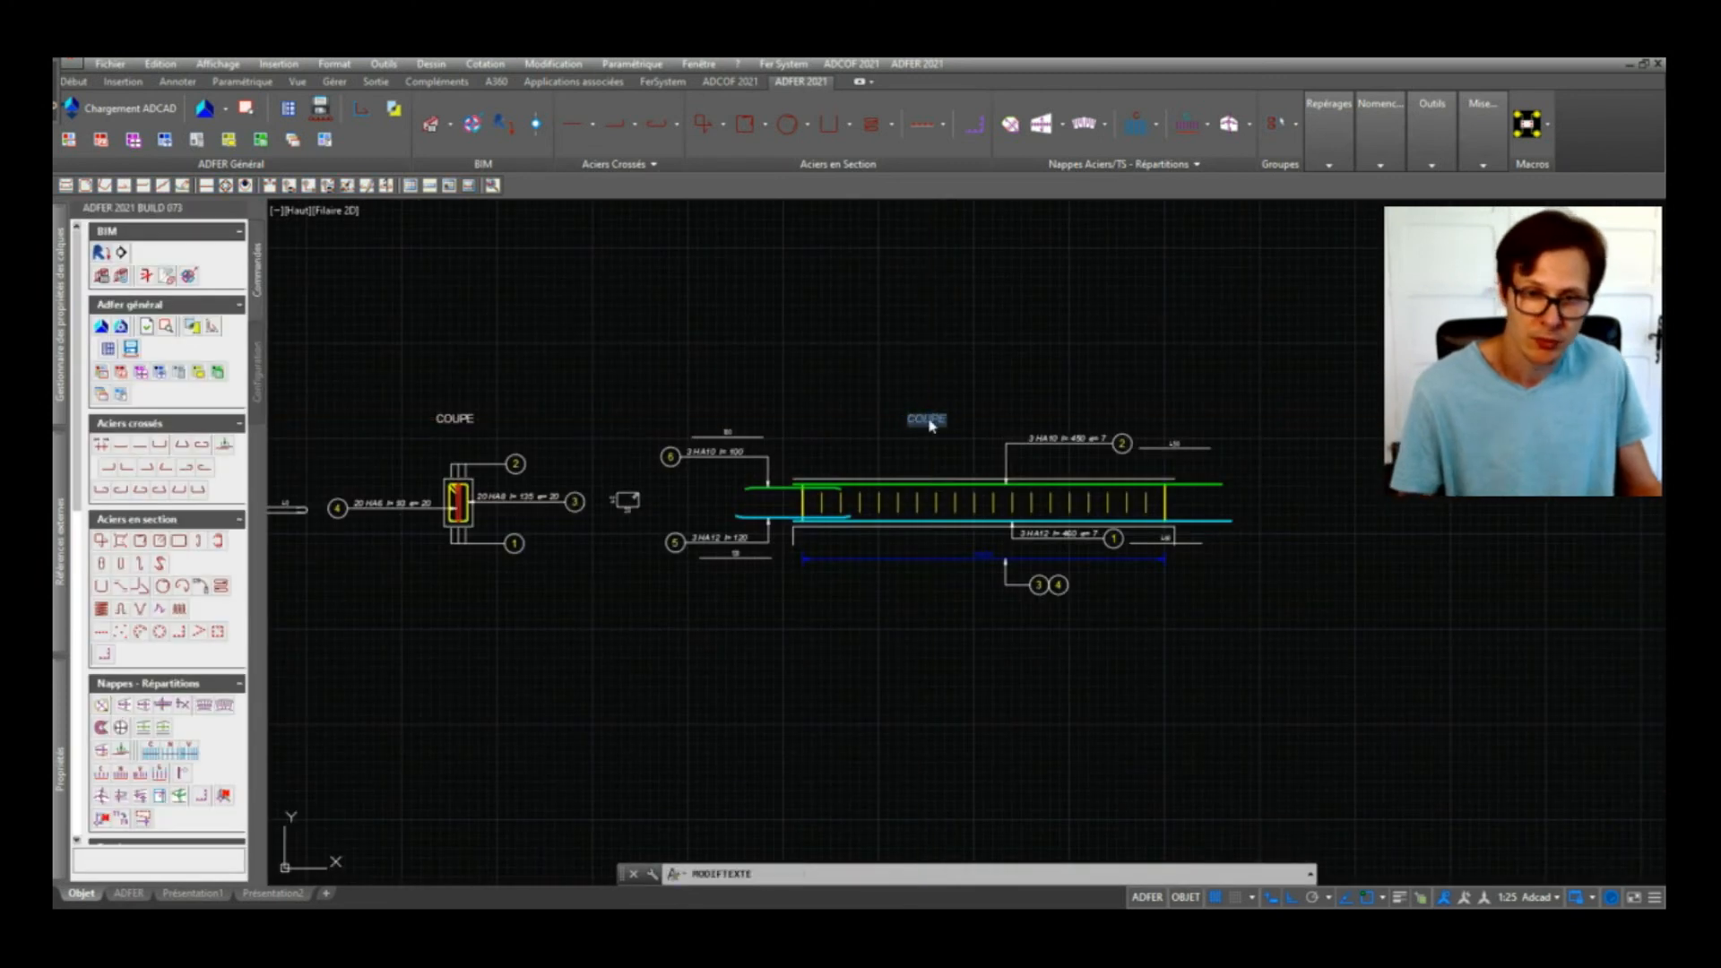
pyautogui.write('ELEVATION')
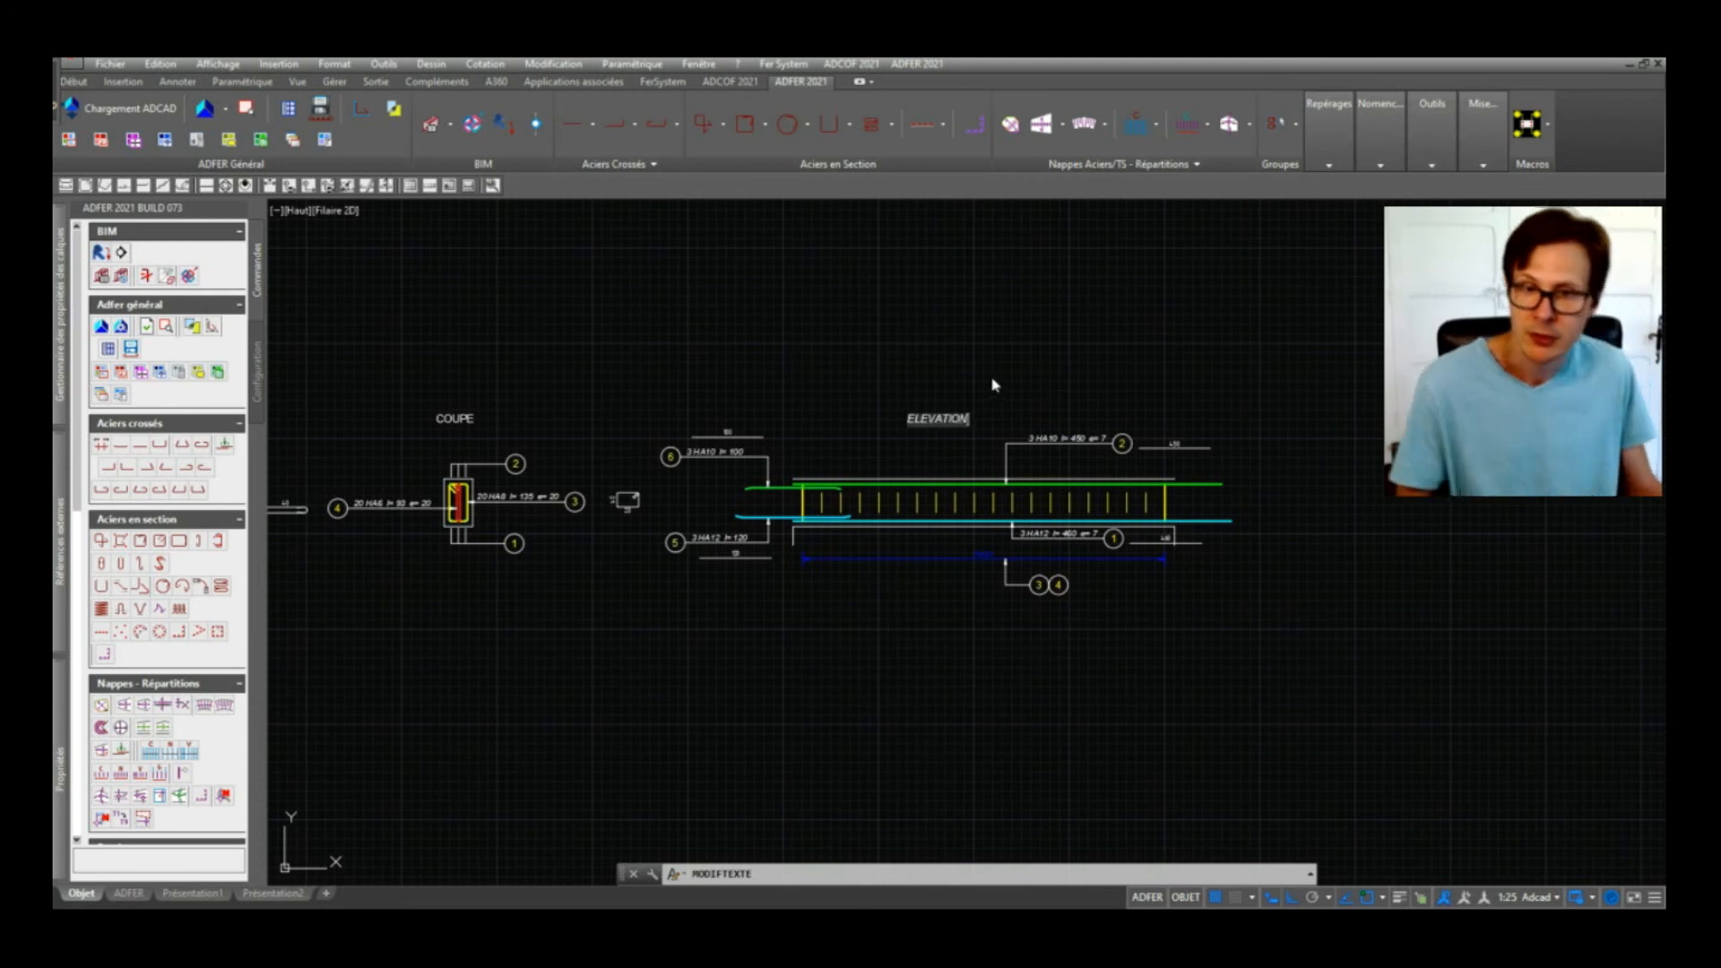
pyautogui.scroll(3, 991, 384)
pyautogui.press('Return')
pyautogui.press('Return')
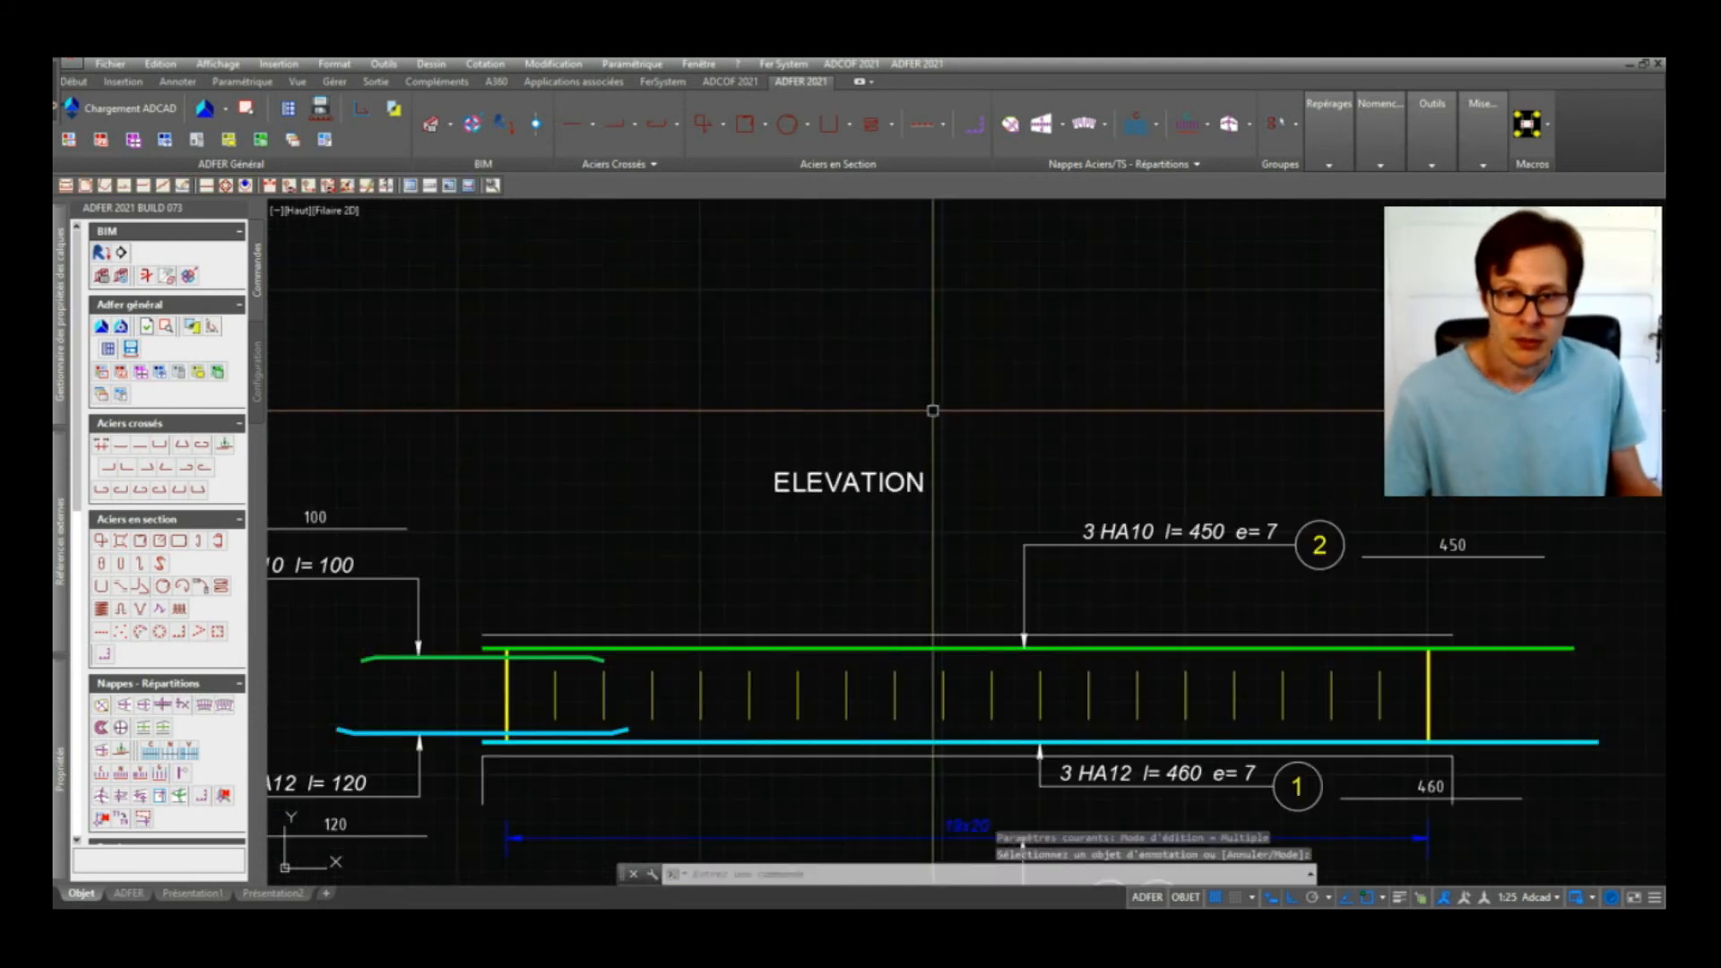
# Step: Move the ELEVATION title about 42 units to the right, towards the middle of the beam
pyautogui.click(933, 411)
pyautogui.click(831, 504)
pyautogui.scroll(-2, 835, 500)
pyautogui.write('d')
pyautogui.press('Return')
pyautogui.click(890, 364)
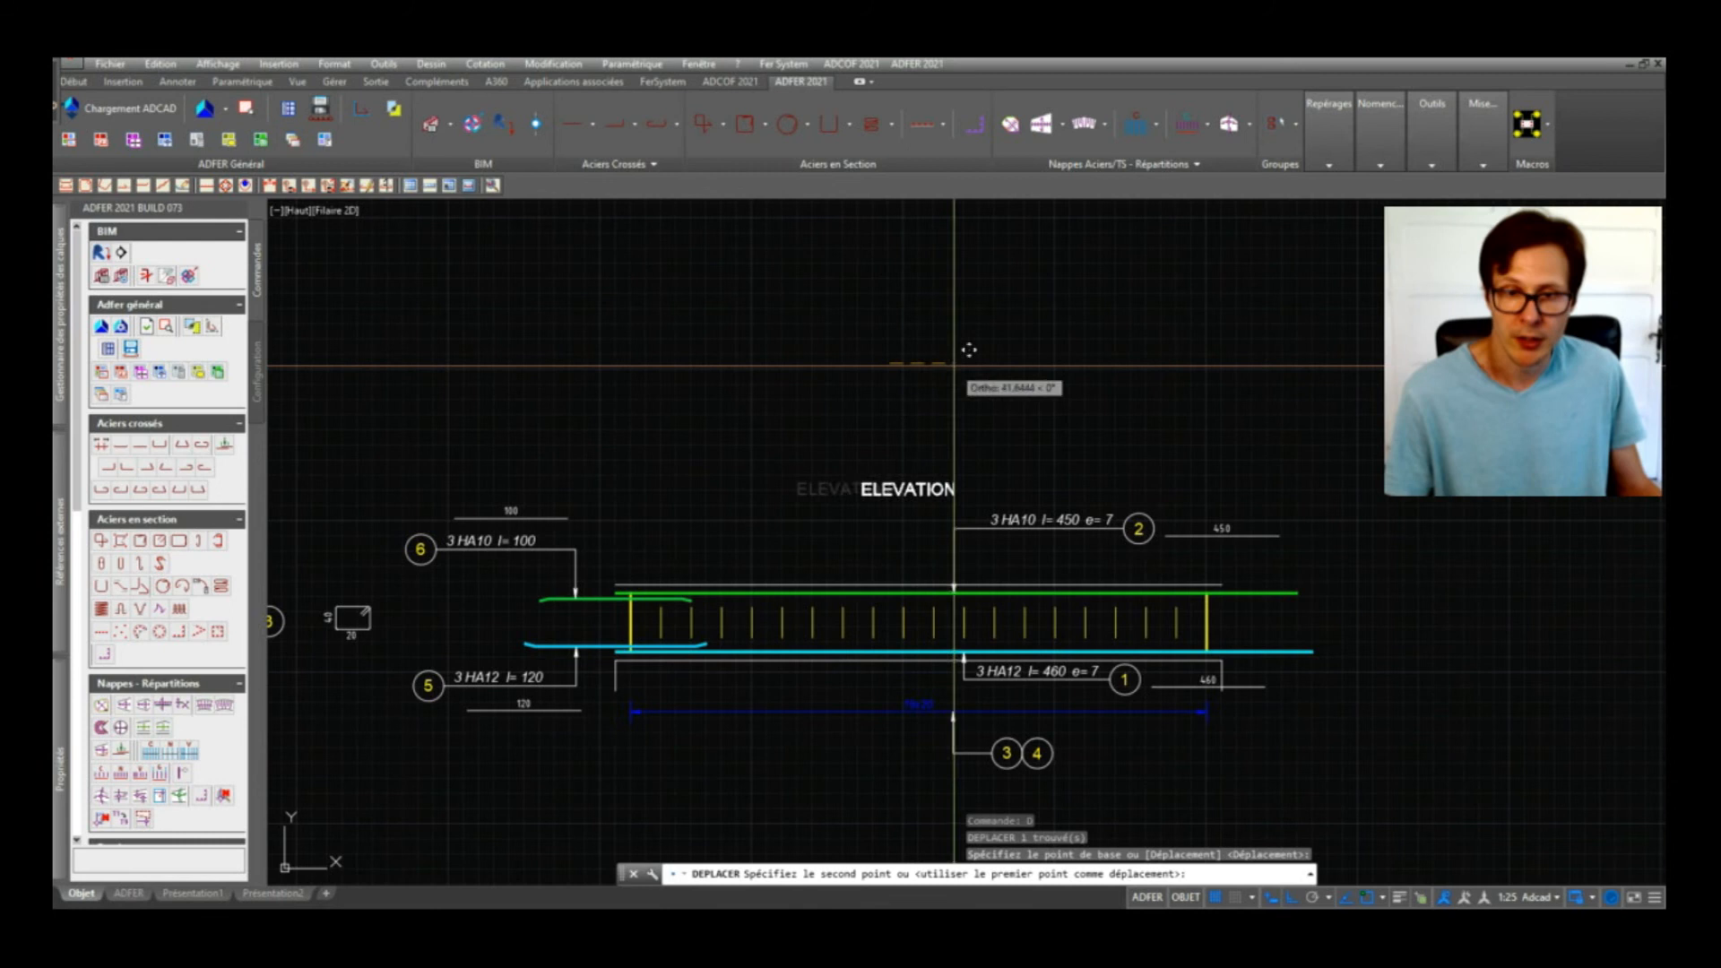
pyautogui.click(956, 366)
# Step: Examine the bars, stirrups and callouts in the cross-section, and then those of the elevation
pyautogui.scroll(-2, 1004, 436)
pyautogui.scroll(-2, 841, 517)
pyautogui.scroll(2, 345, 519)
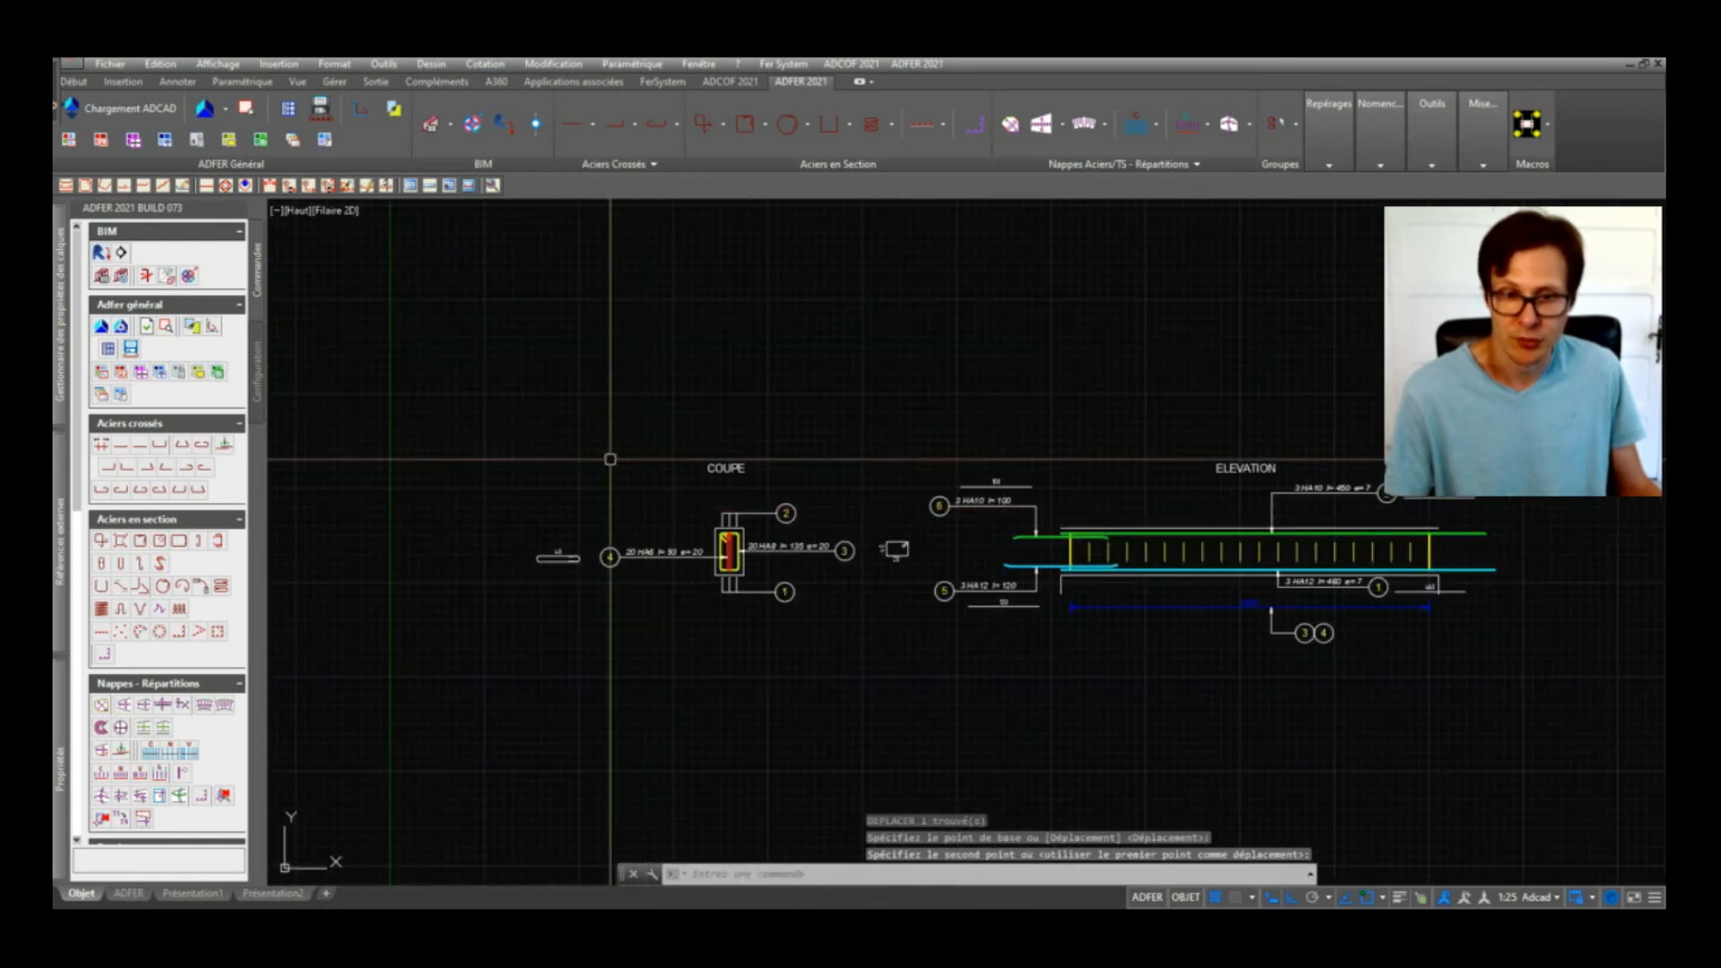
pyautogui.moveTo(1013, 594); pyautogui.dragTo(897, 610, button='middle')
pyautogui.scroll(2, 632, 628)
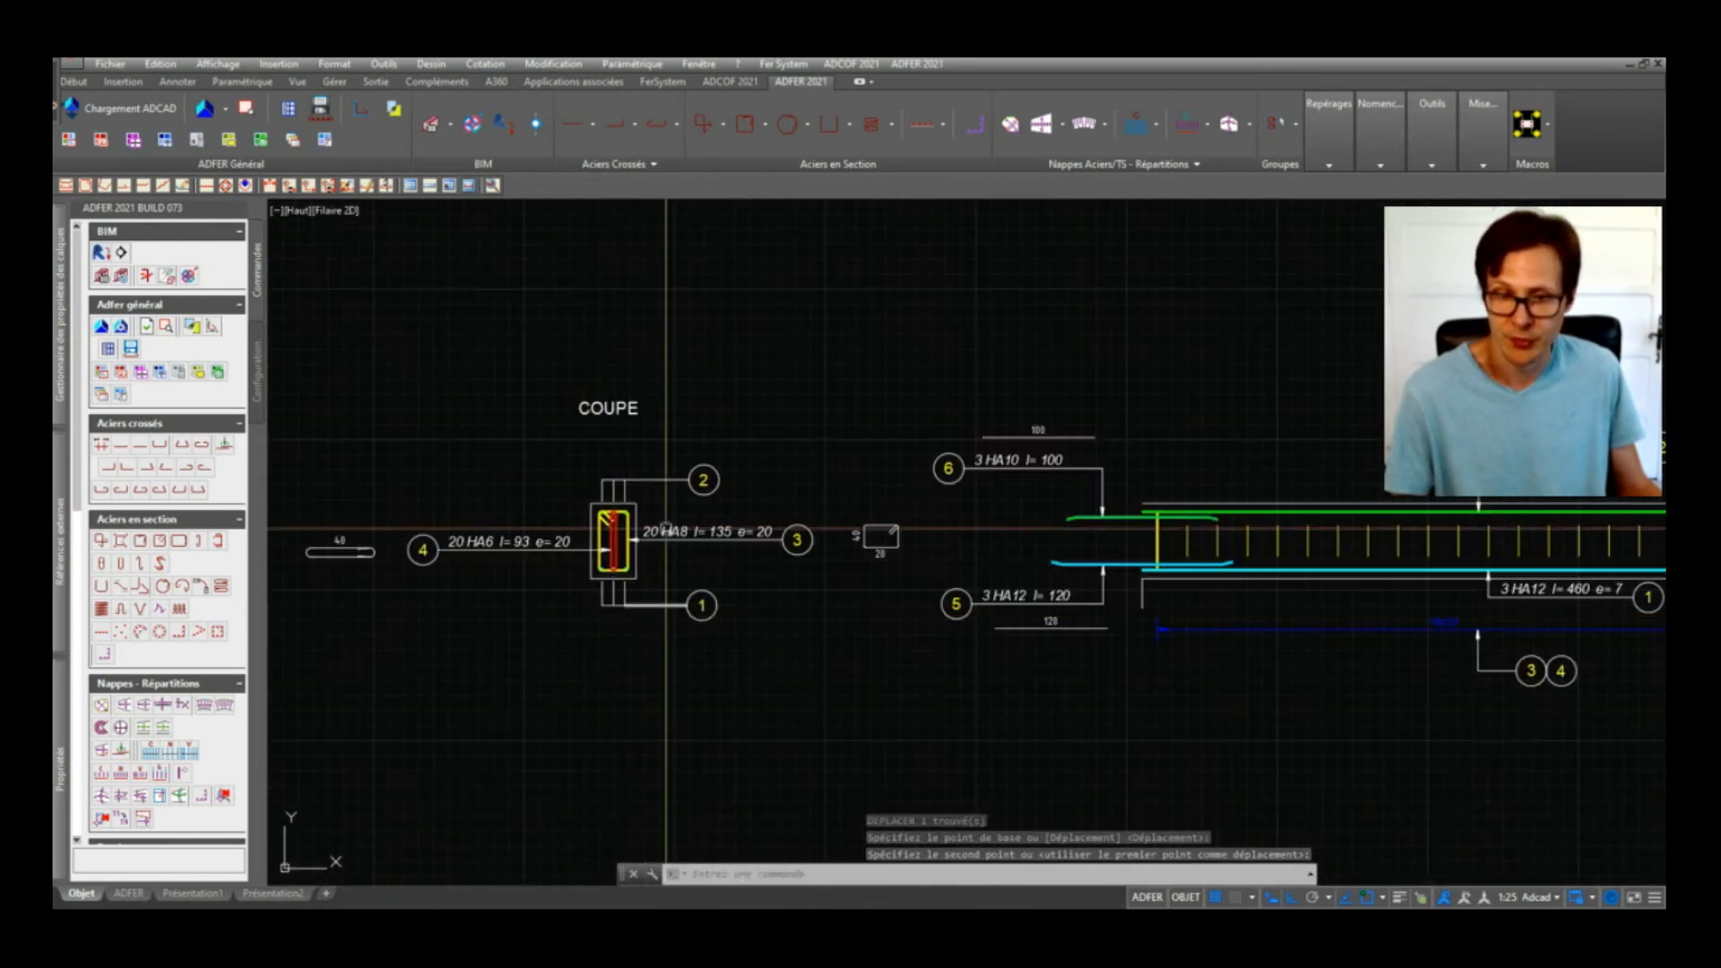
pyautogui.scroll(6, 617, 515)
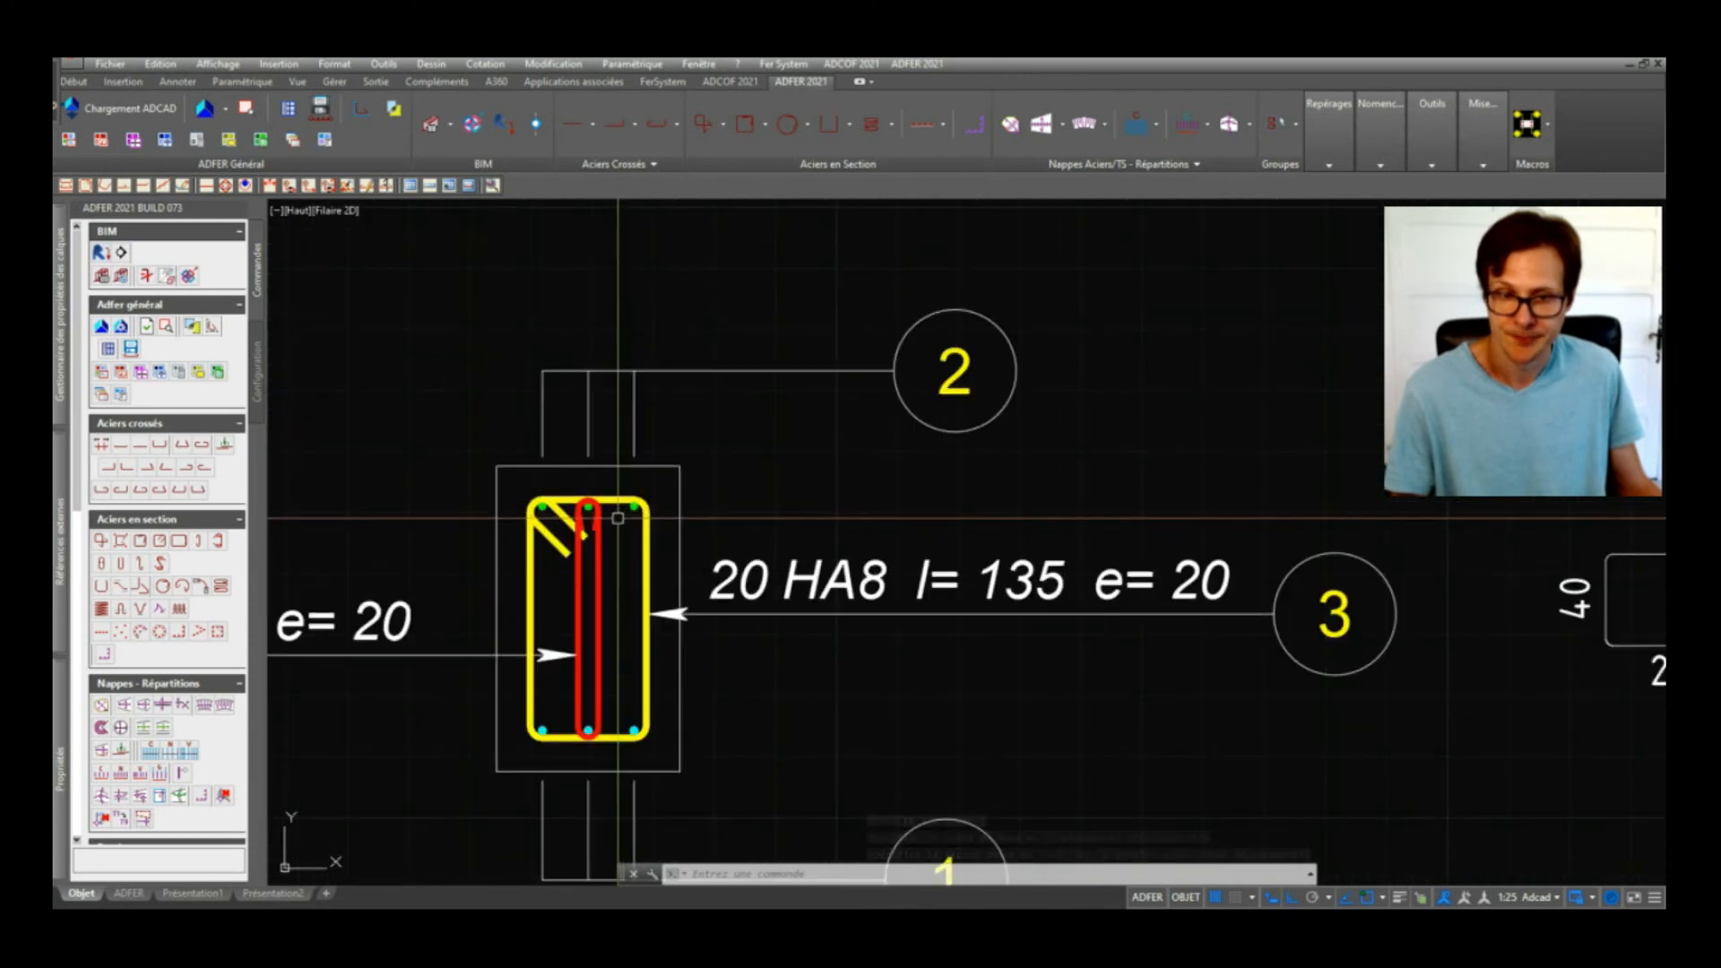
pyautogui.scroll(-6, 618, 514)
pyautogui.moveTo(1483, 639)
pyautogui.mouseDown(button='middle')
pyautogui.moveTo(937, 657)
pyautogui.moveTo(1136, 608)
pyautogui.mouseUp(button='middle')
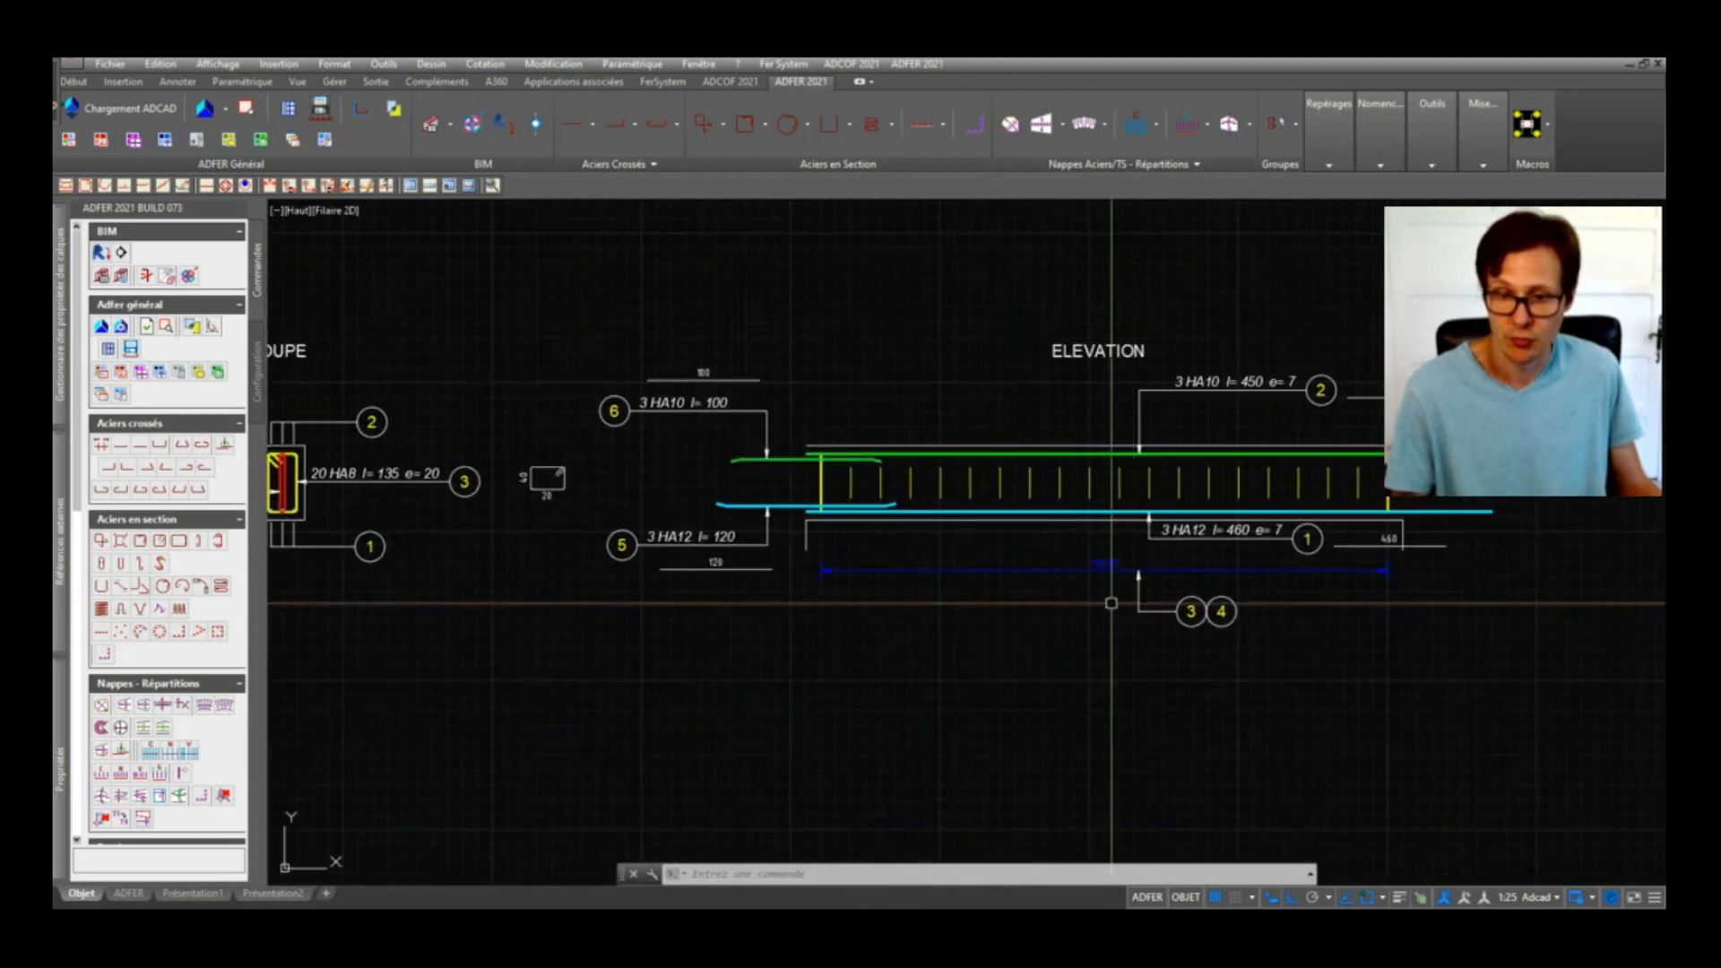
# Step: Set the spacing of the stirrup distribution in the elevation to 15 and apply the change
pyautogui.press('Escape')
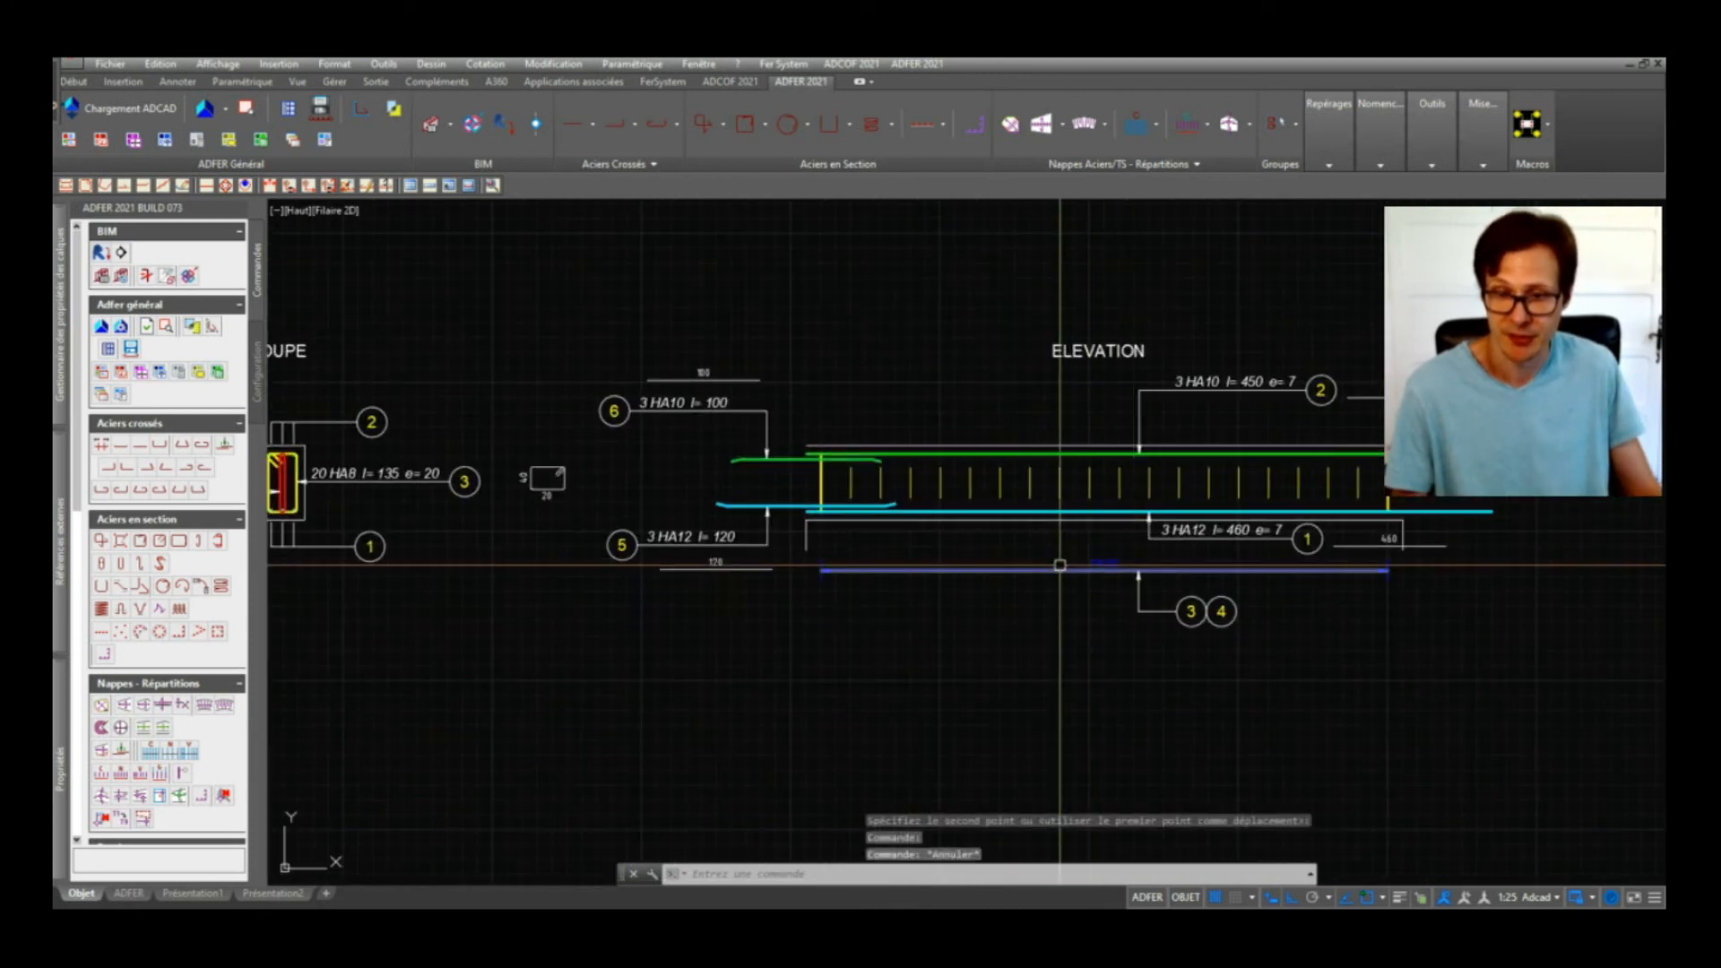
pyautogui.doubleClick(1058, 484)
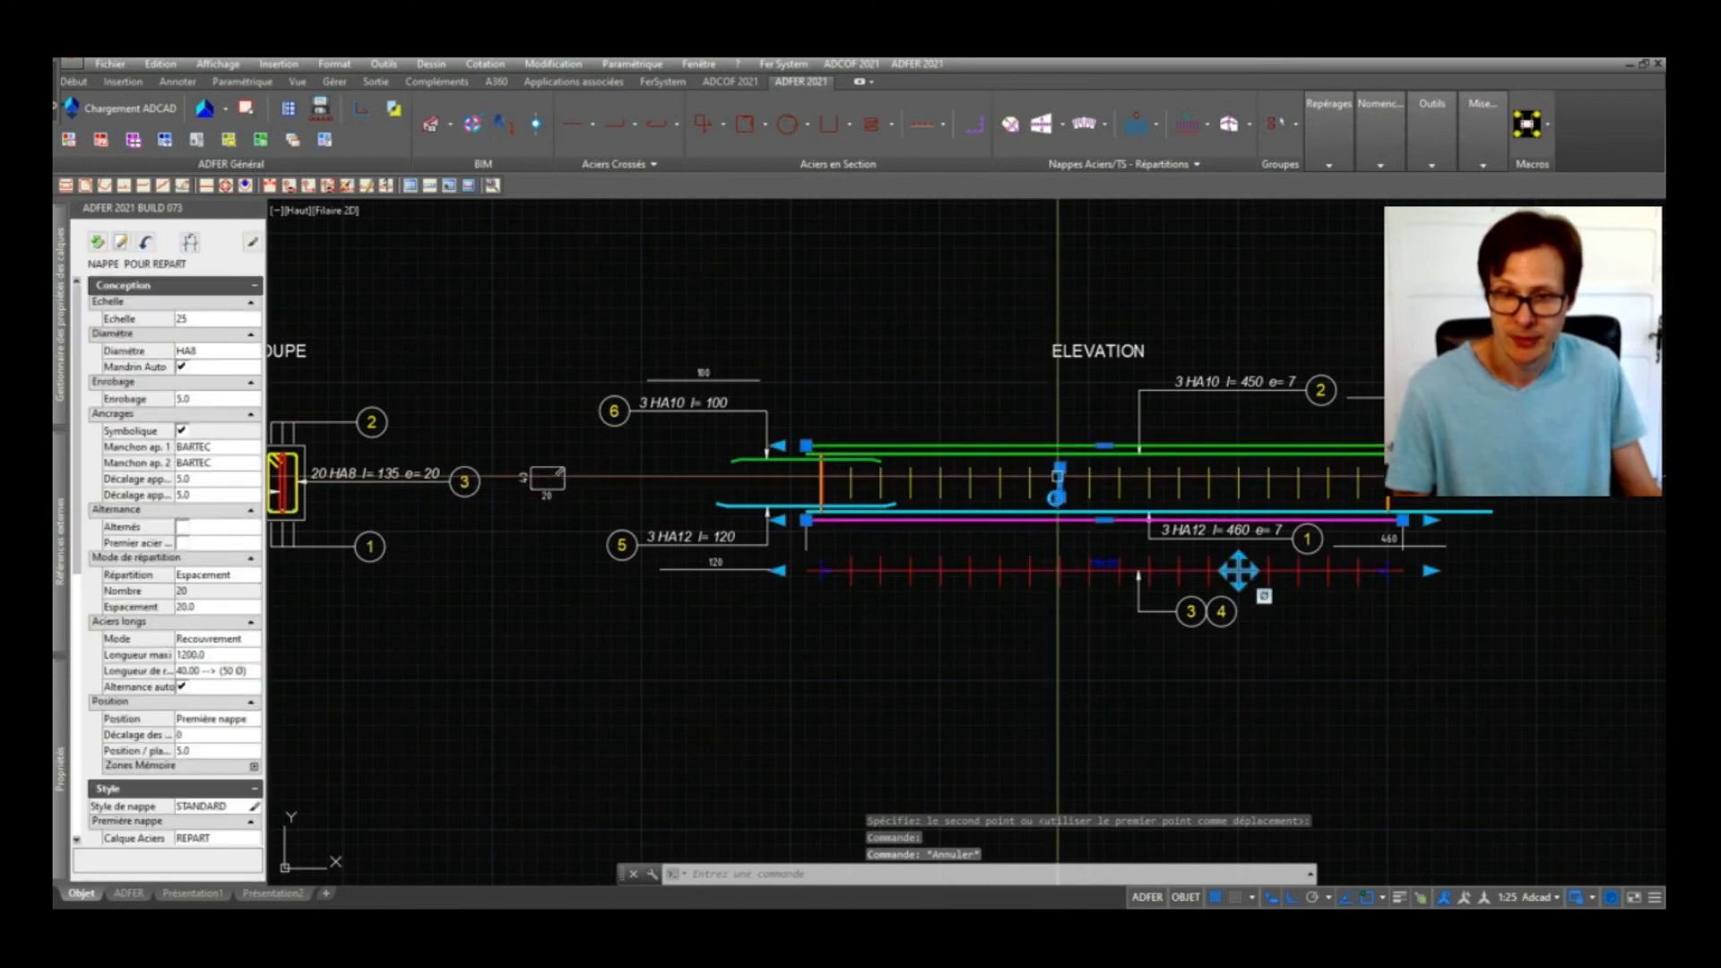
pyautogui.click(194, 605)
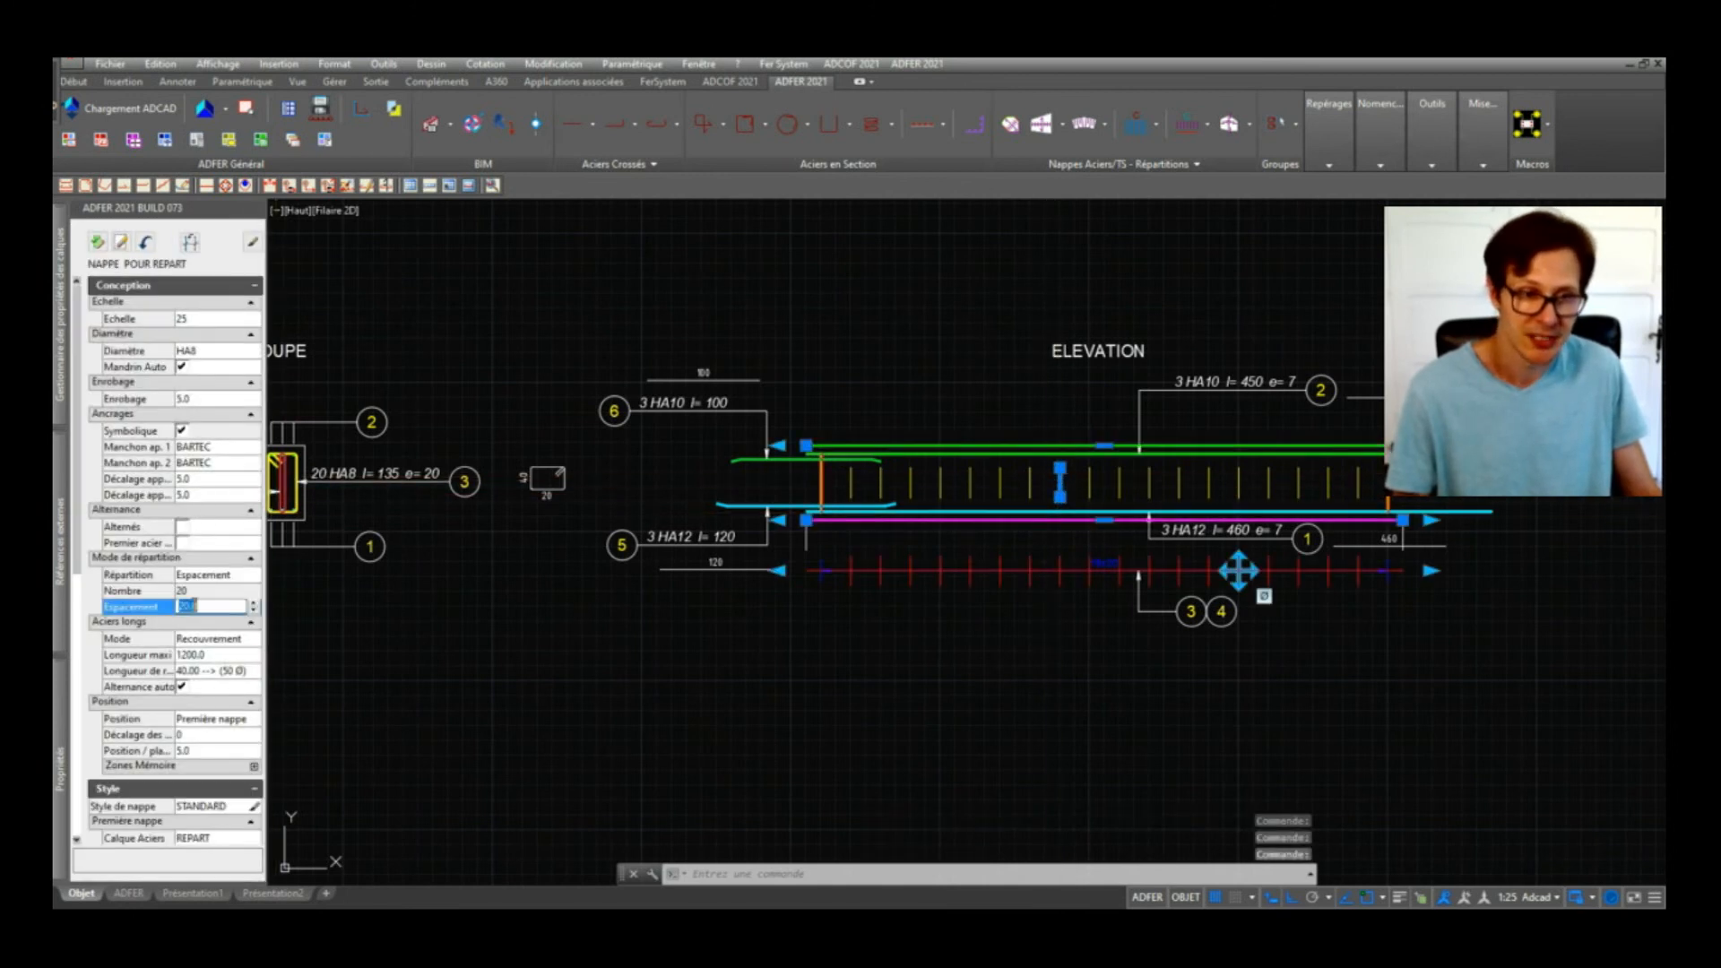
pyautogui.write('15')
pyautogui.press('Return')
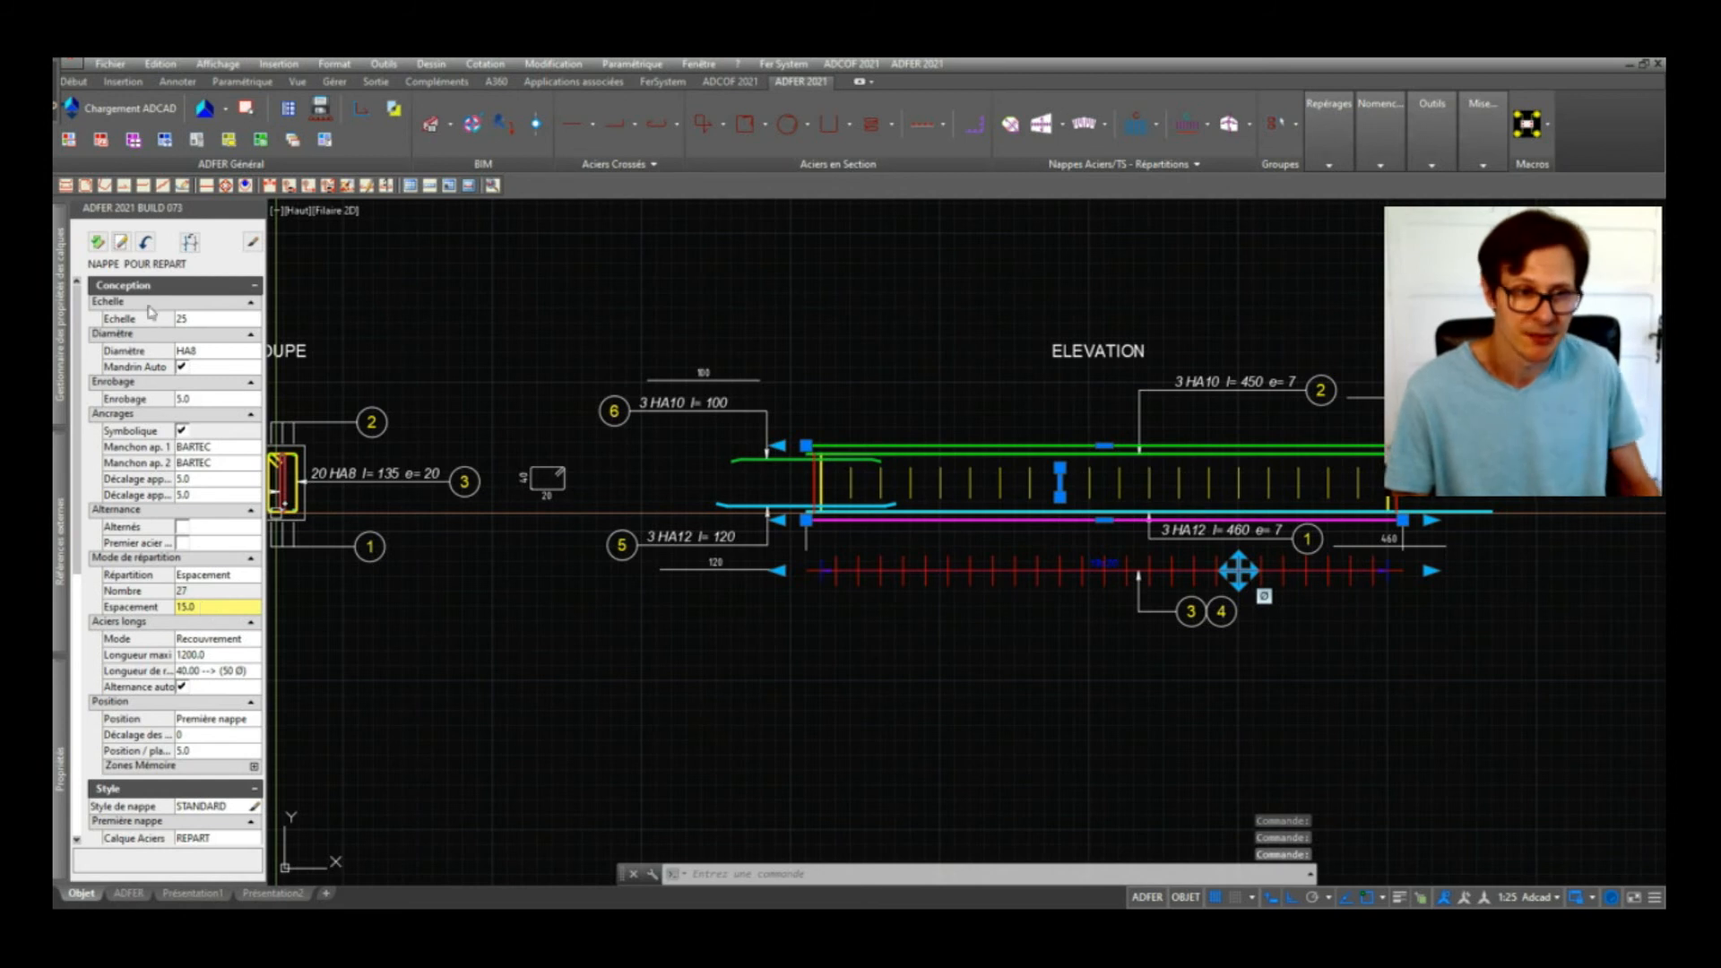
pyautogui.press('Escape')
pyautogui.scroll(-3, 1231, 688)
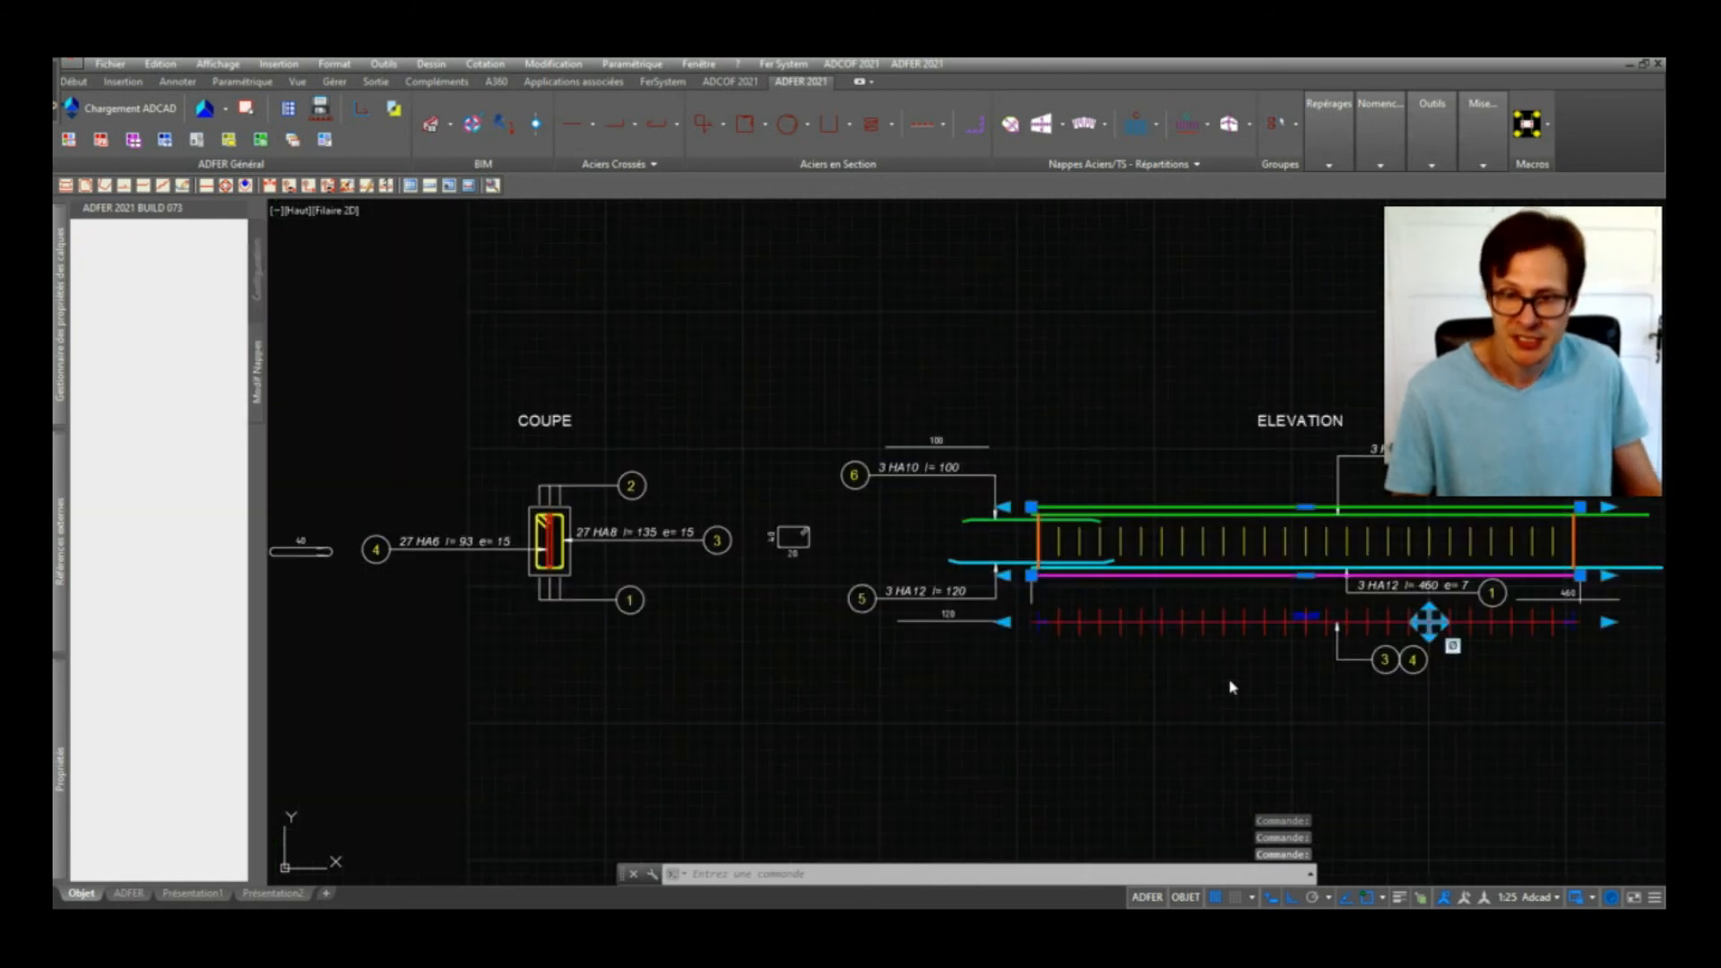
# Step: Examine the quantities and spacings in the labels of callouts 3 and 4 beside the cross-section
pyautogui.scroll(9, 1018, 637)
pyautogui.scroll(-5, 1018, 636)
pyautogui.scroll(6, 855, 592)
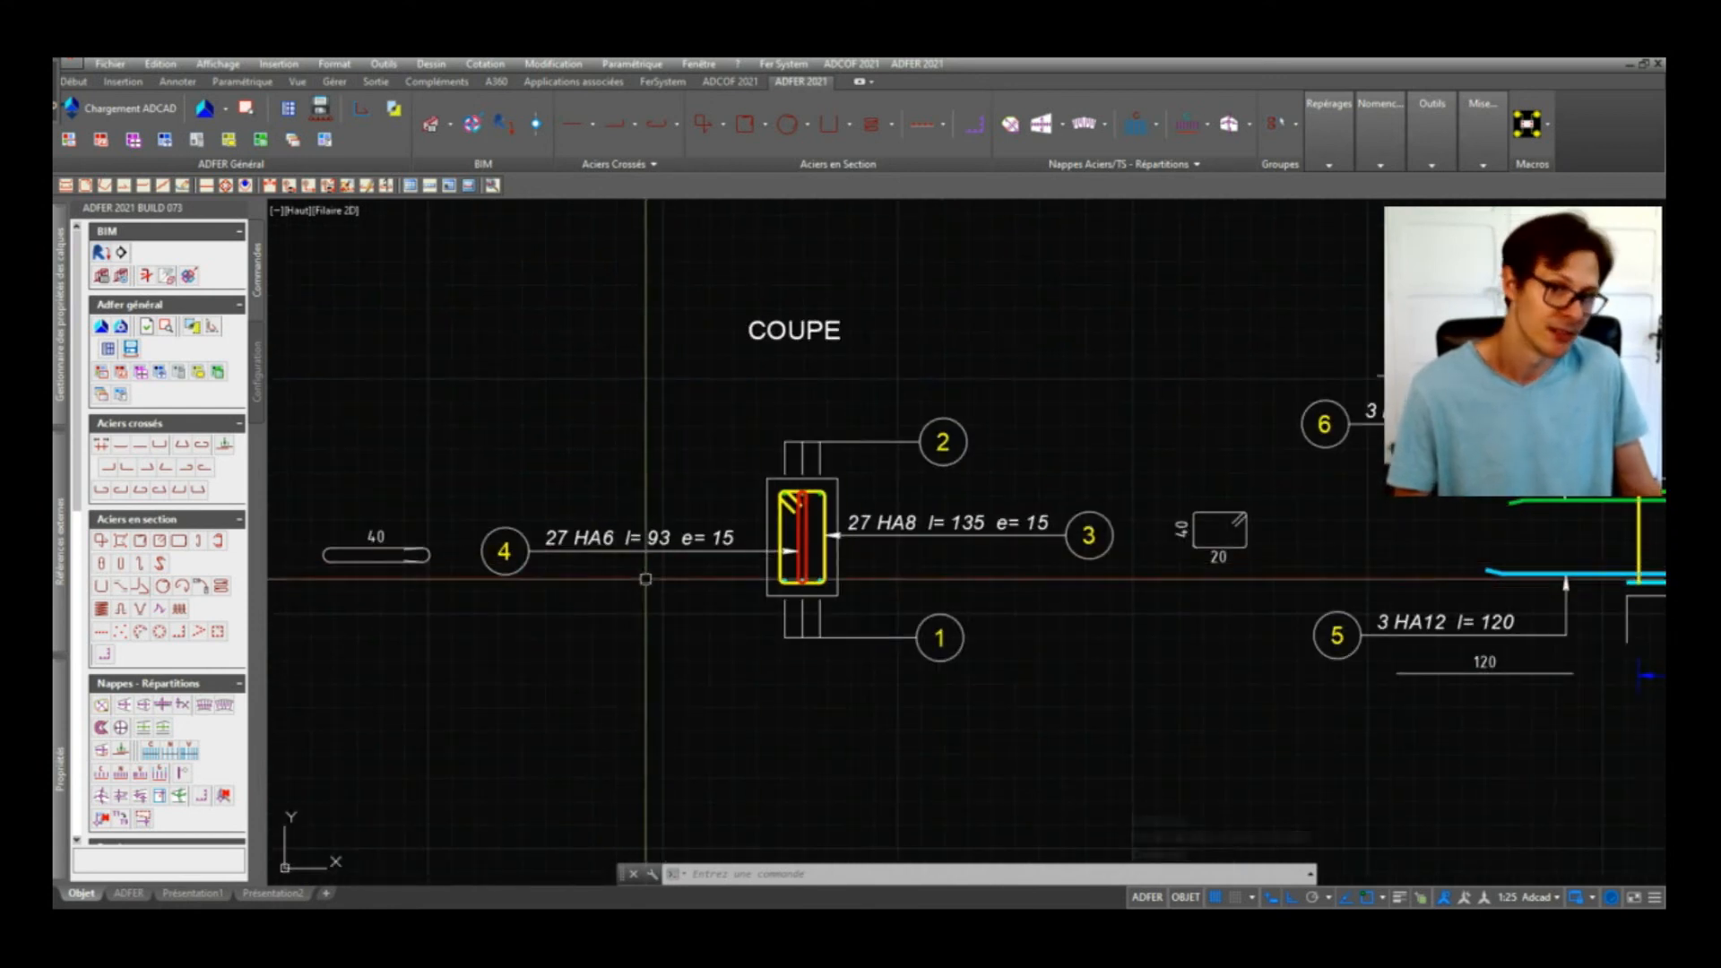
pyautogui.scroll(-4, 625, 581)
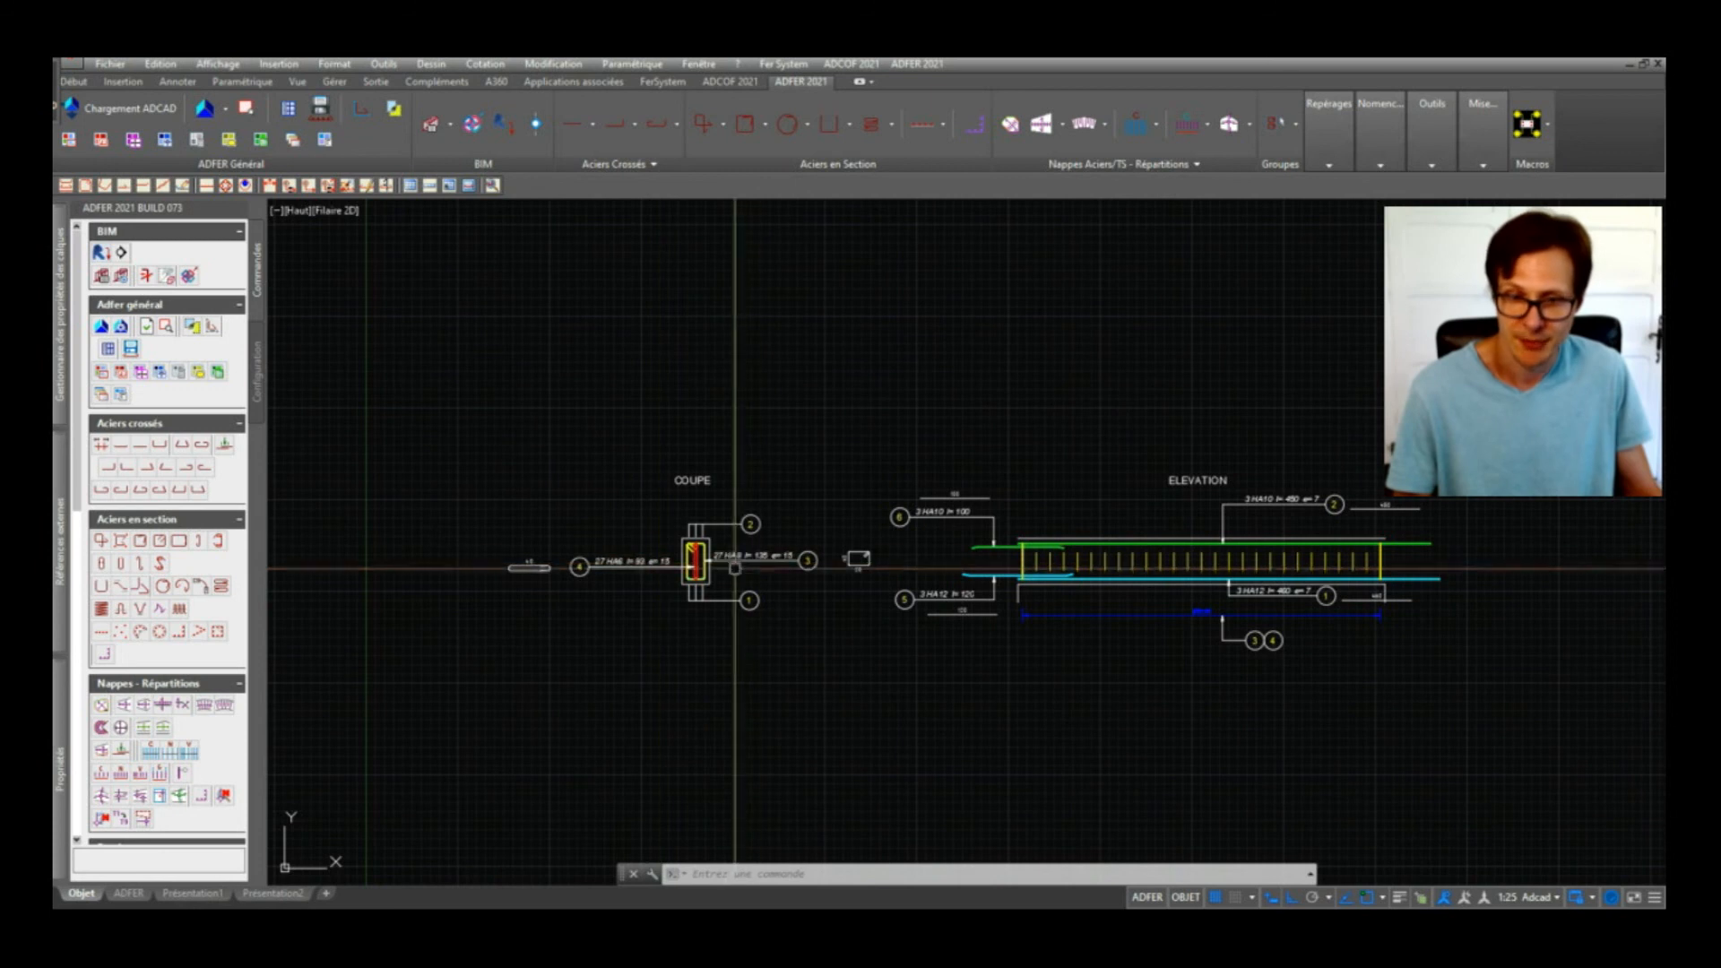
pyautogui.scroll(3, 703, 569)
pyautogui.scroll(-4, 771, 547)
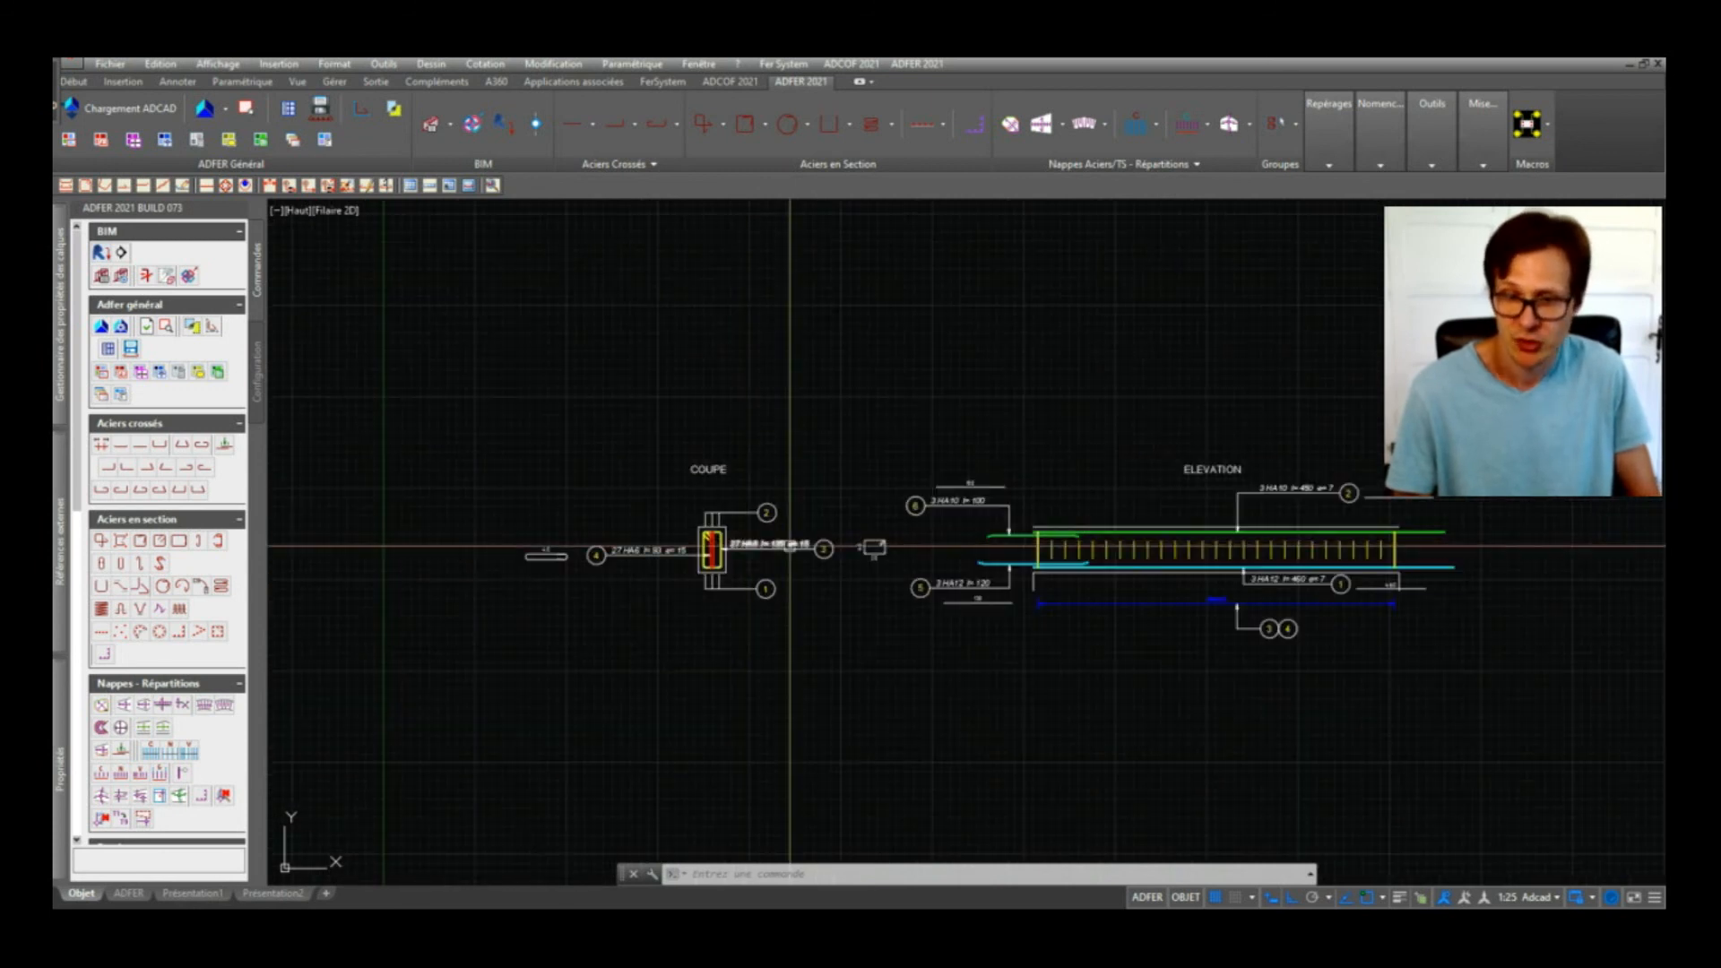
pyautogui.scroll(6, 837, 557)
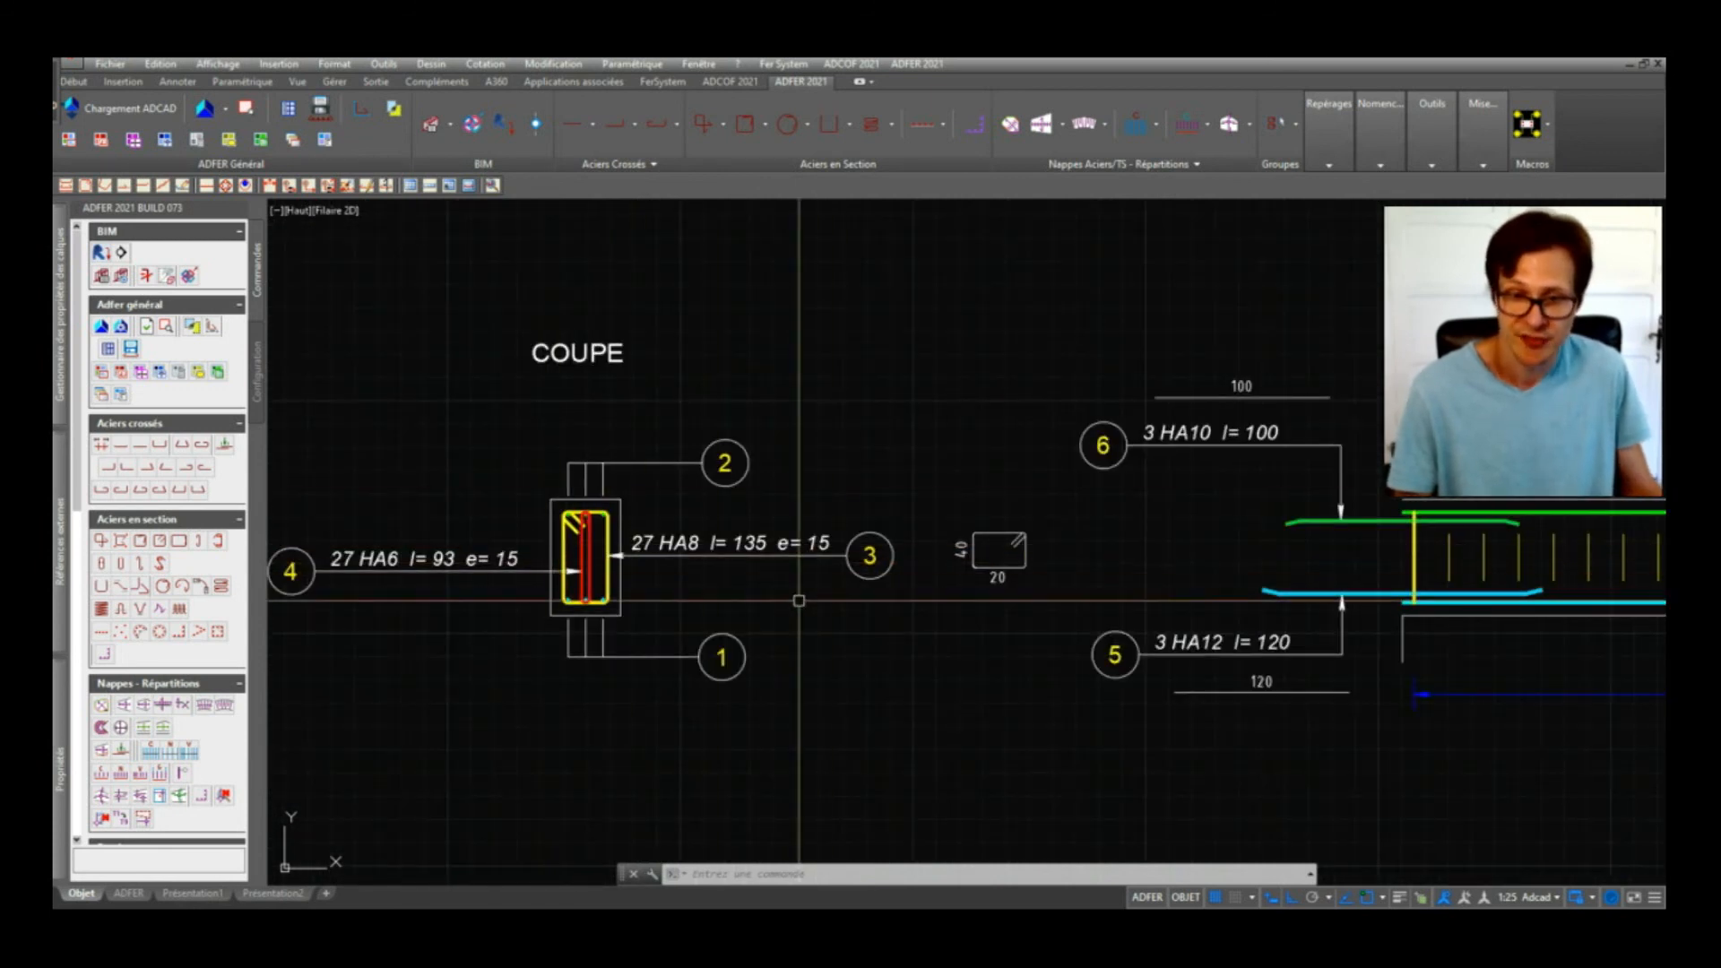
pyautogui.scroll(2, 1049, 567)
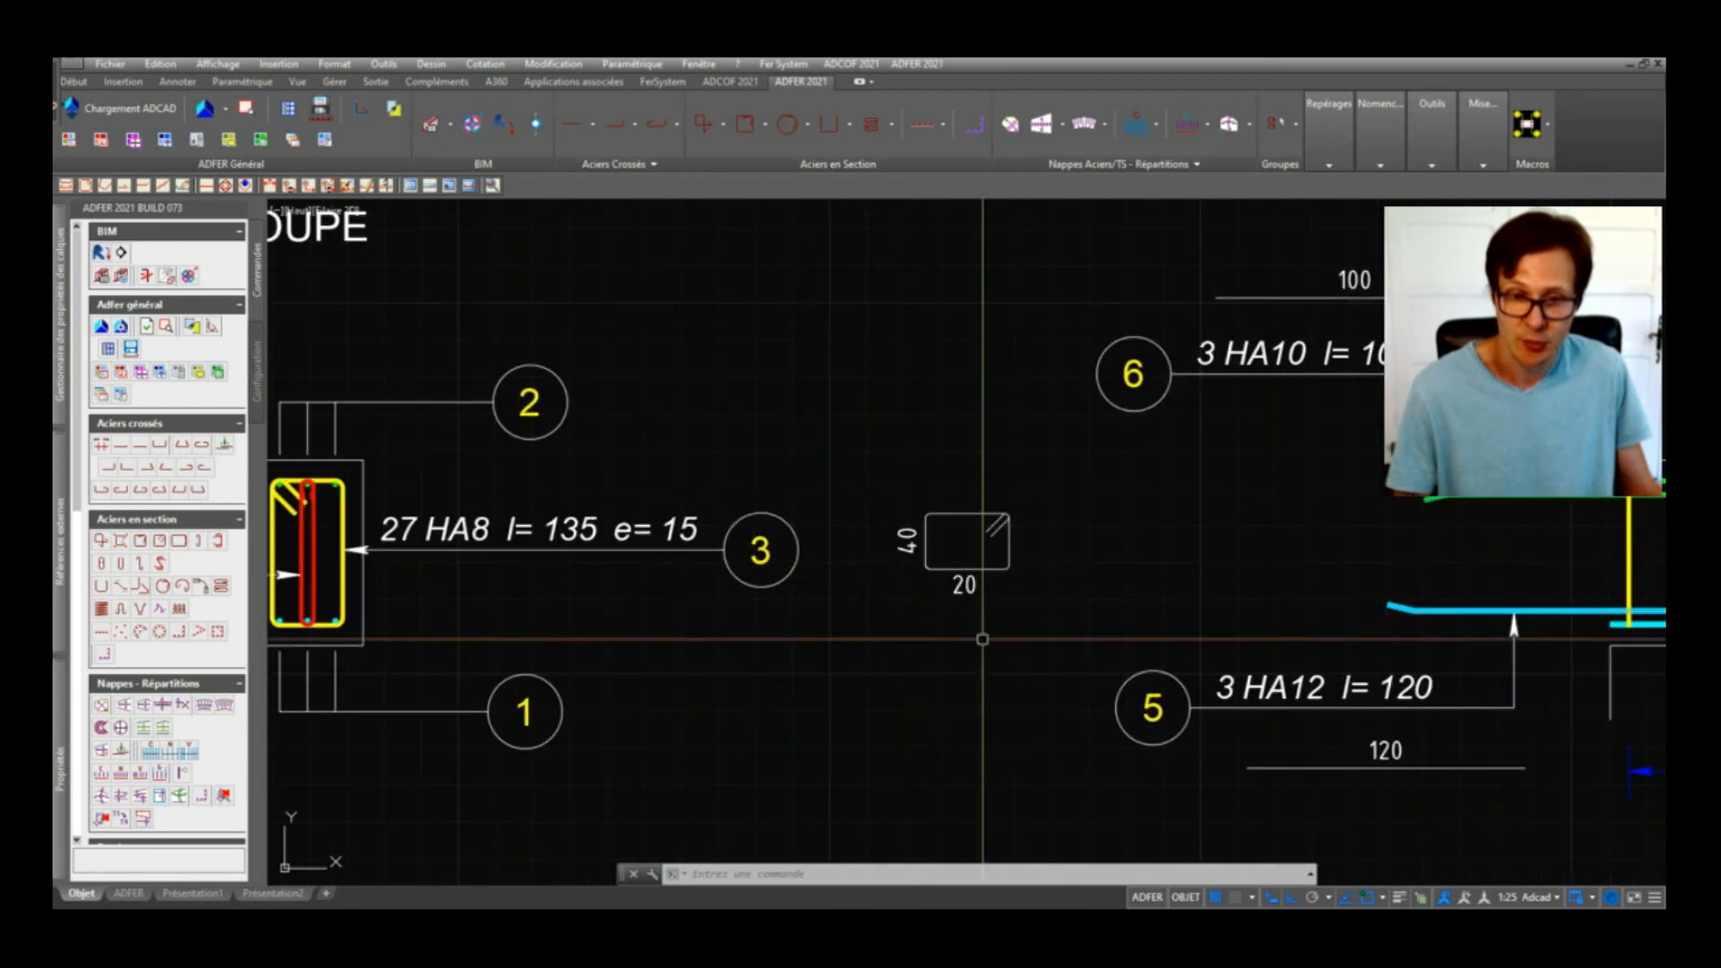
pyautogui.scroll(-6, 1004, 565)
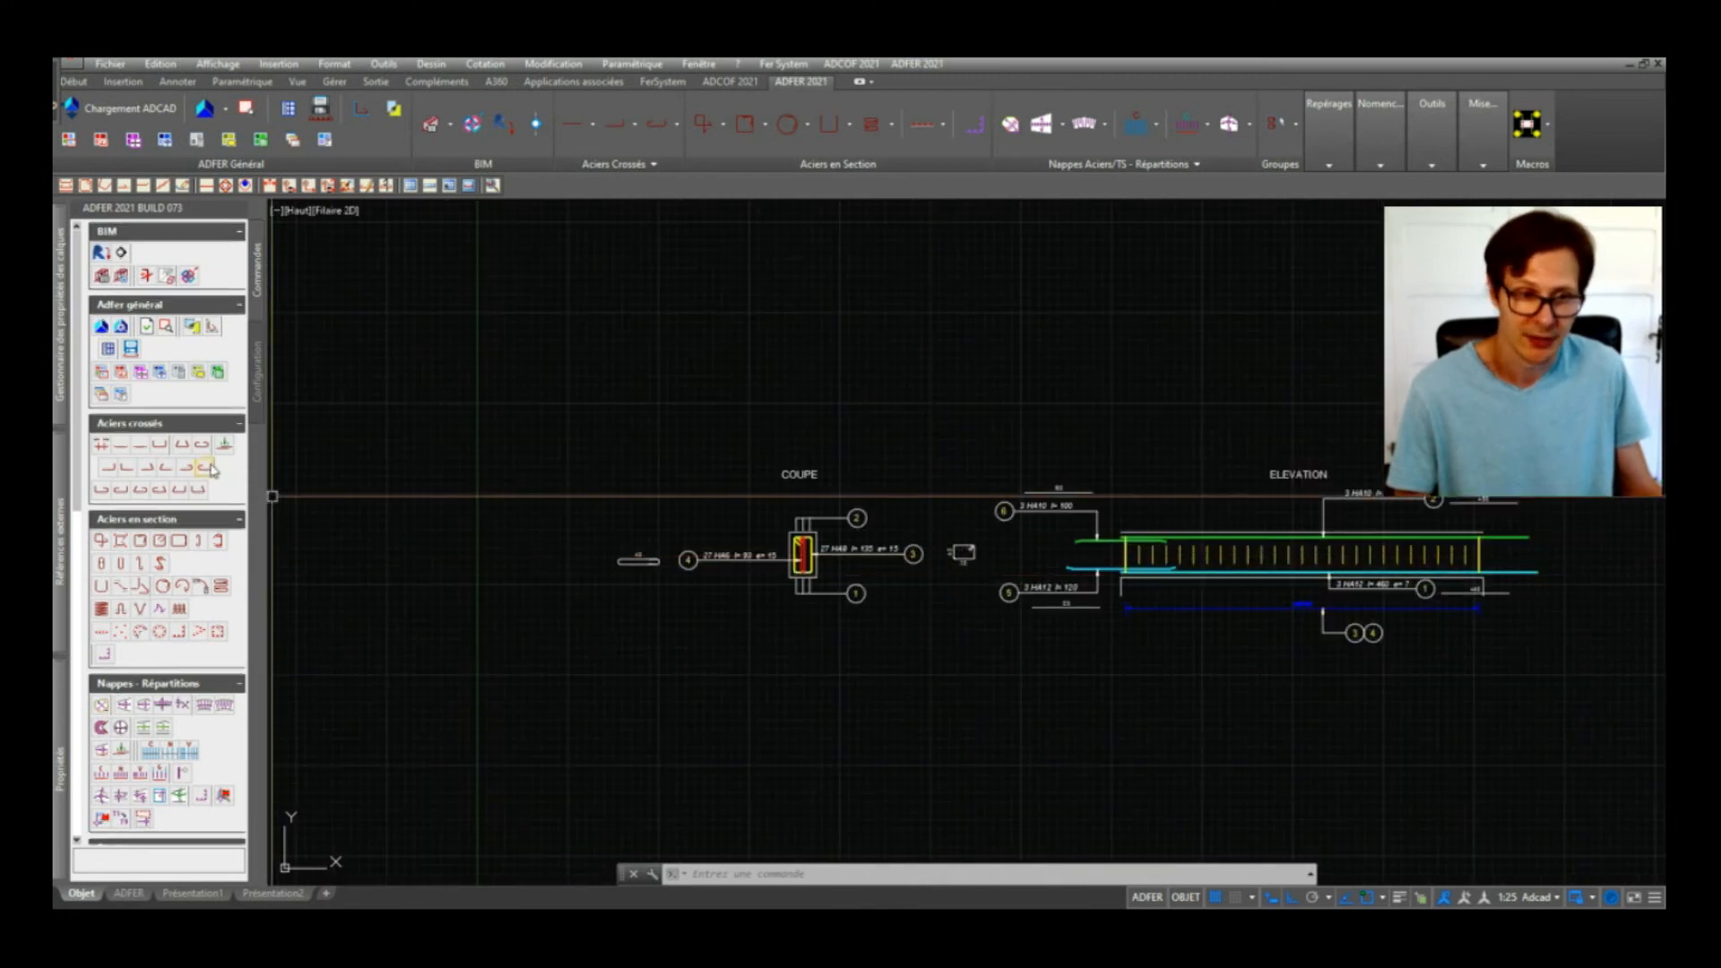
# Step: Open the drawing's structures (Ouvrages) manager and create a new structure named "LG"
pyautogui.scroll(-5, 153, 586)
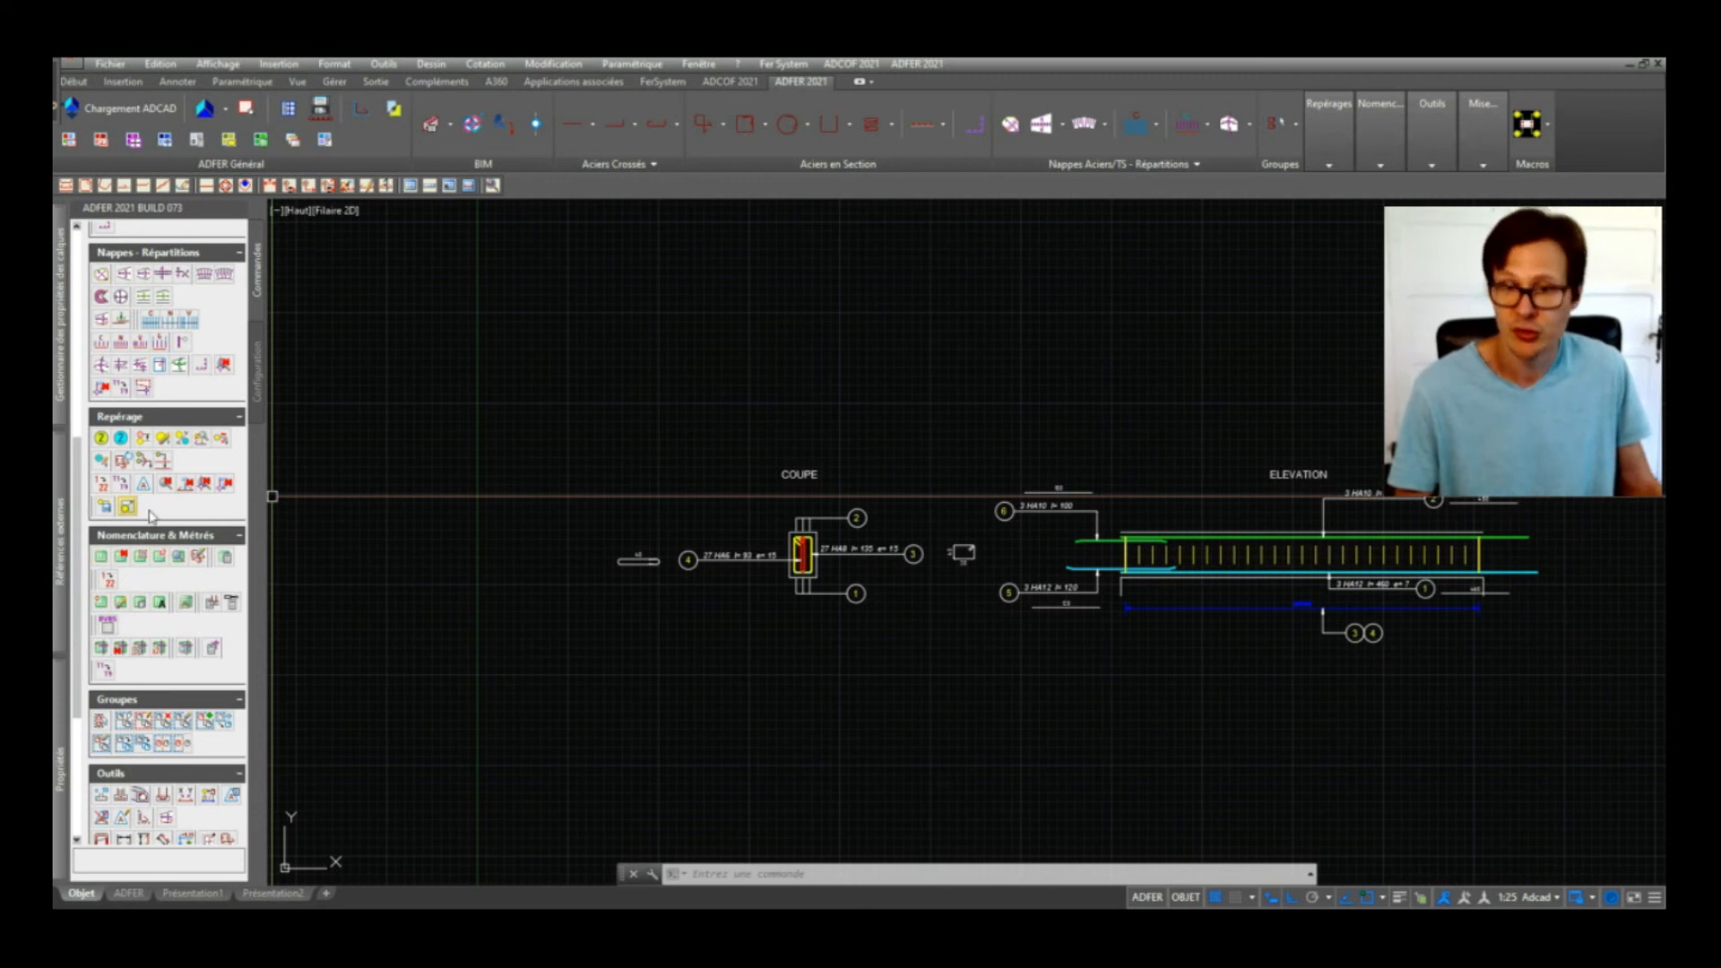
pyautogui.scroll(-5, 162, 520)
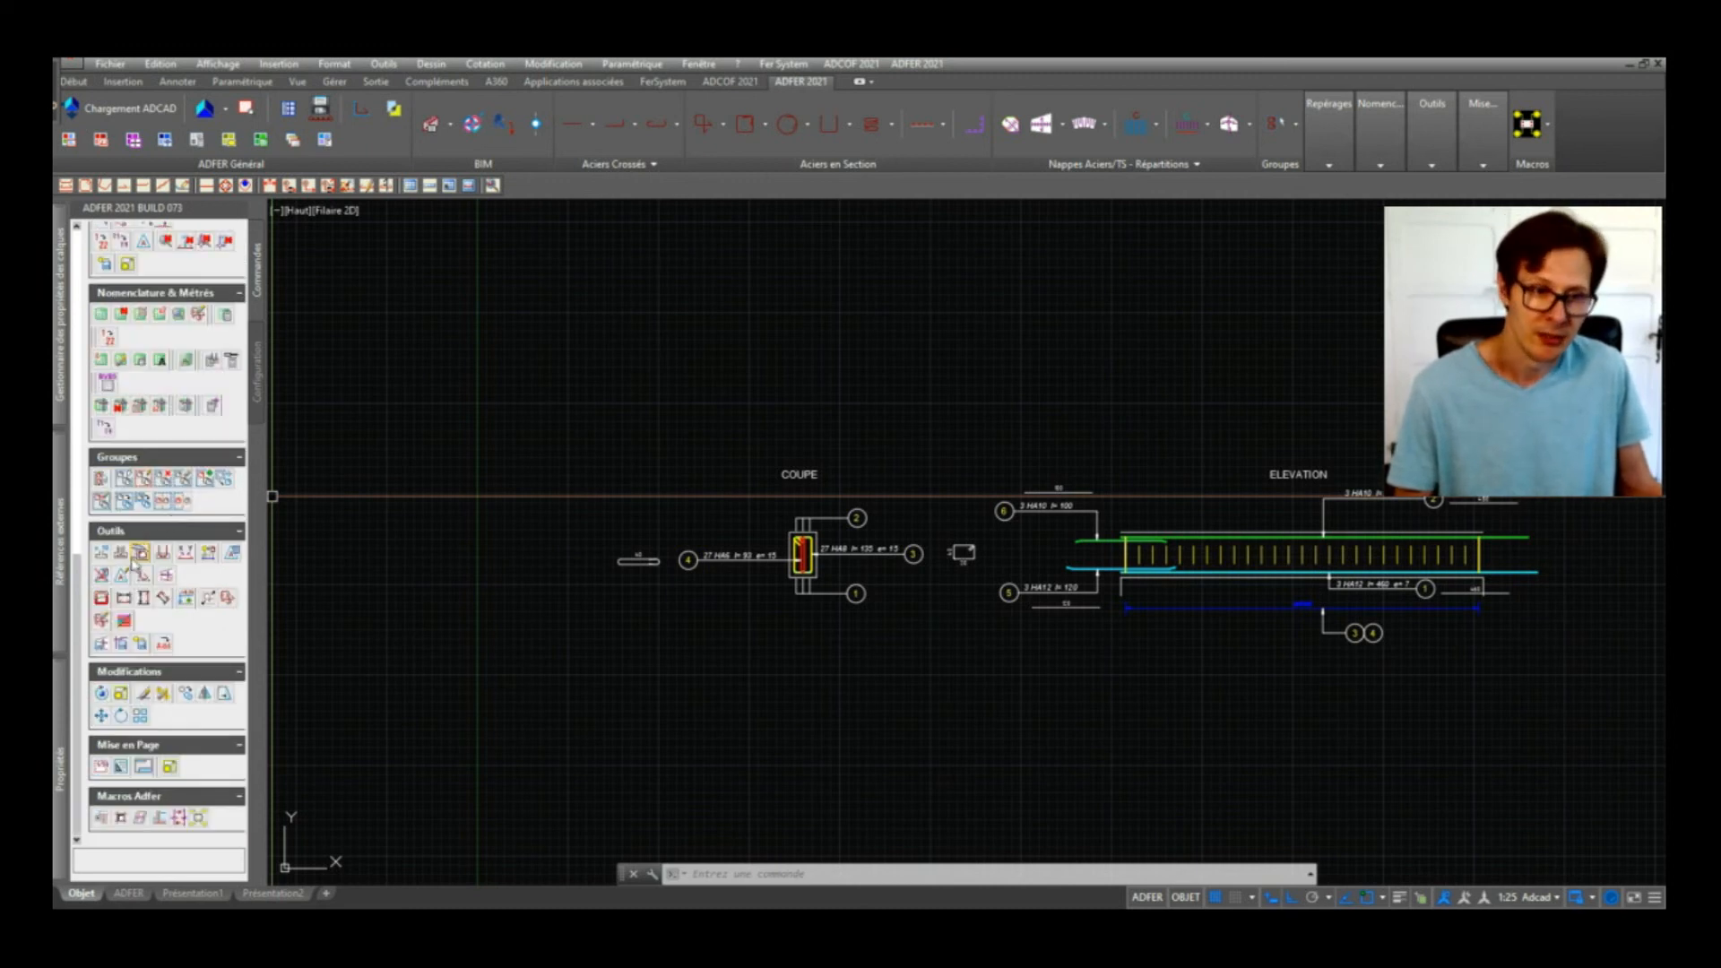
pyautogui.click(101, 554)
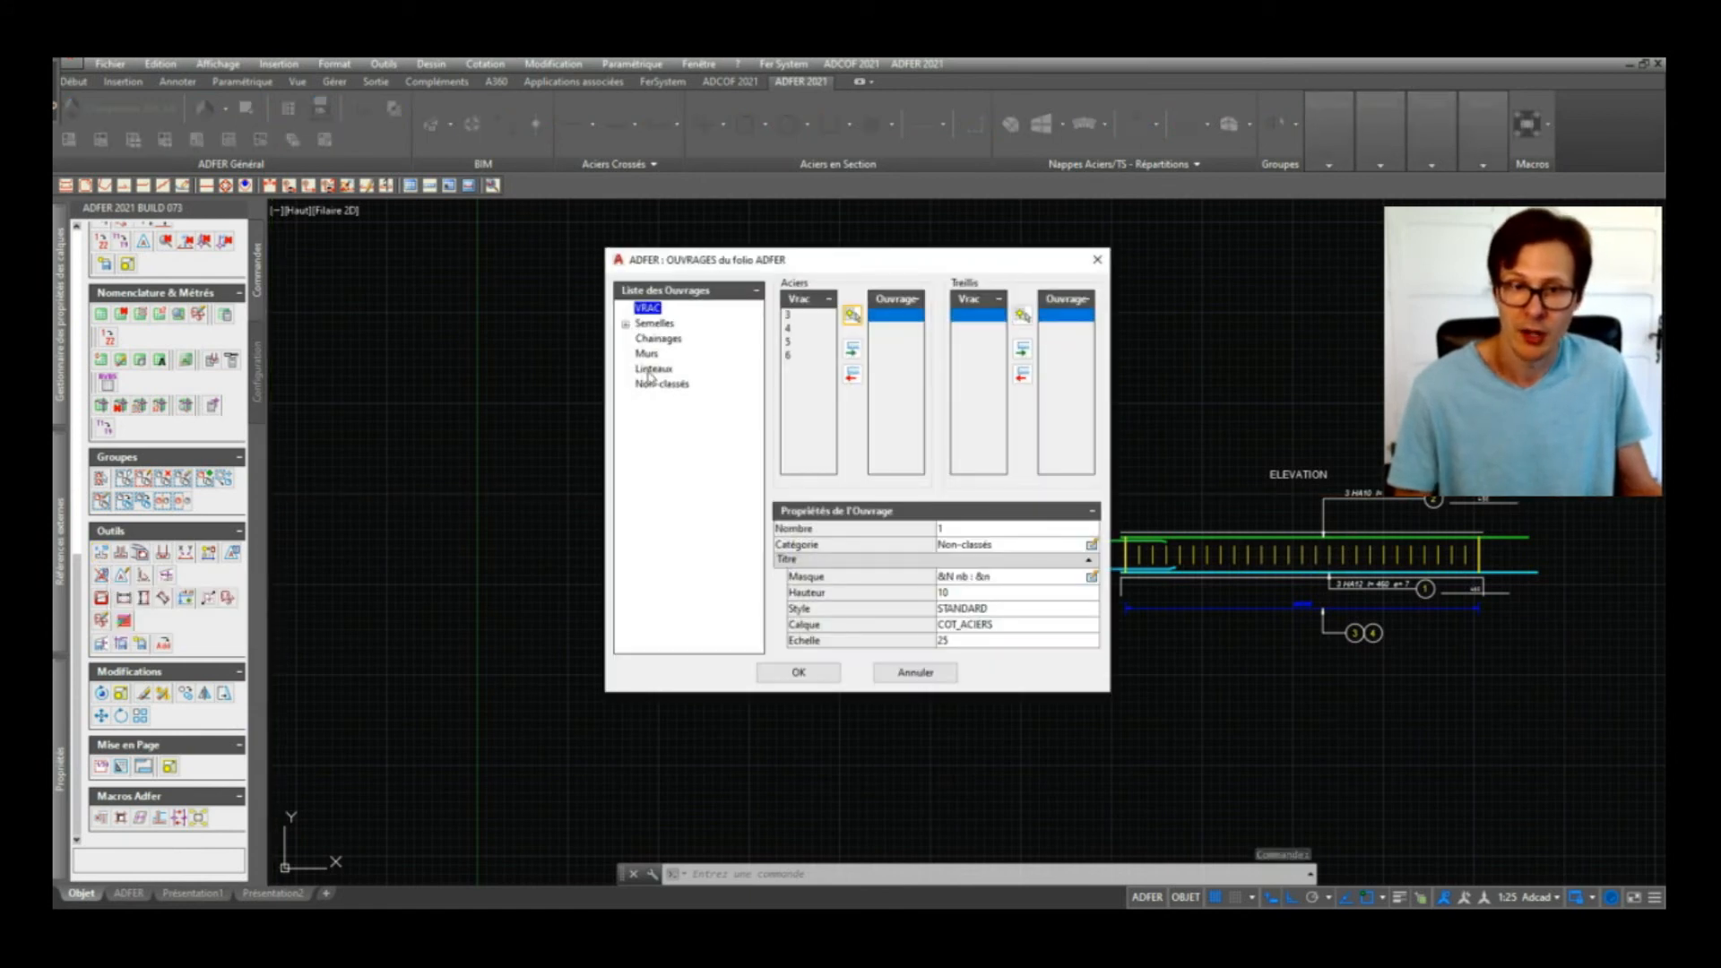
pyautogui.click(699, 317)
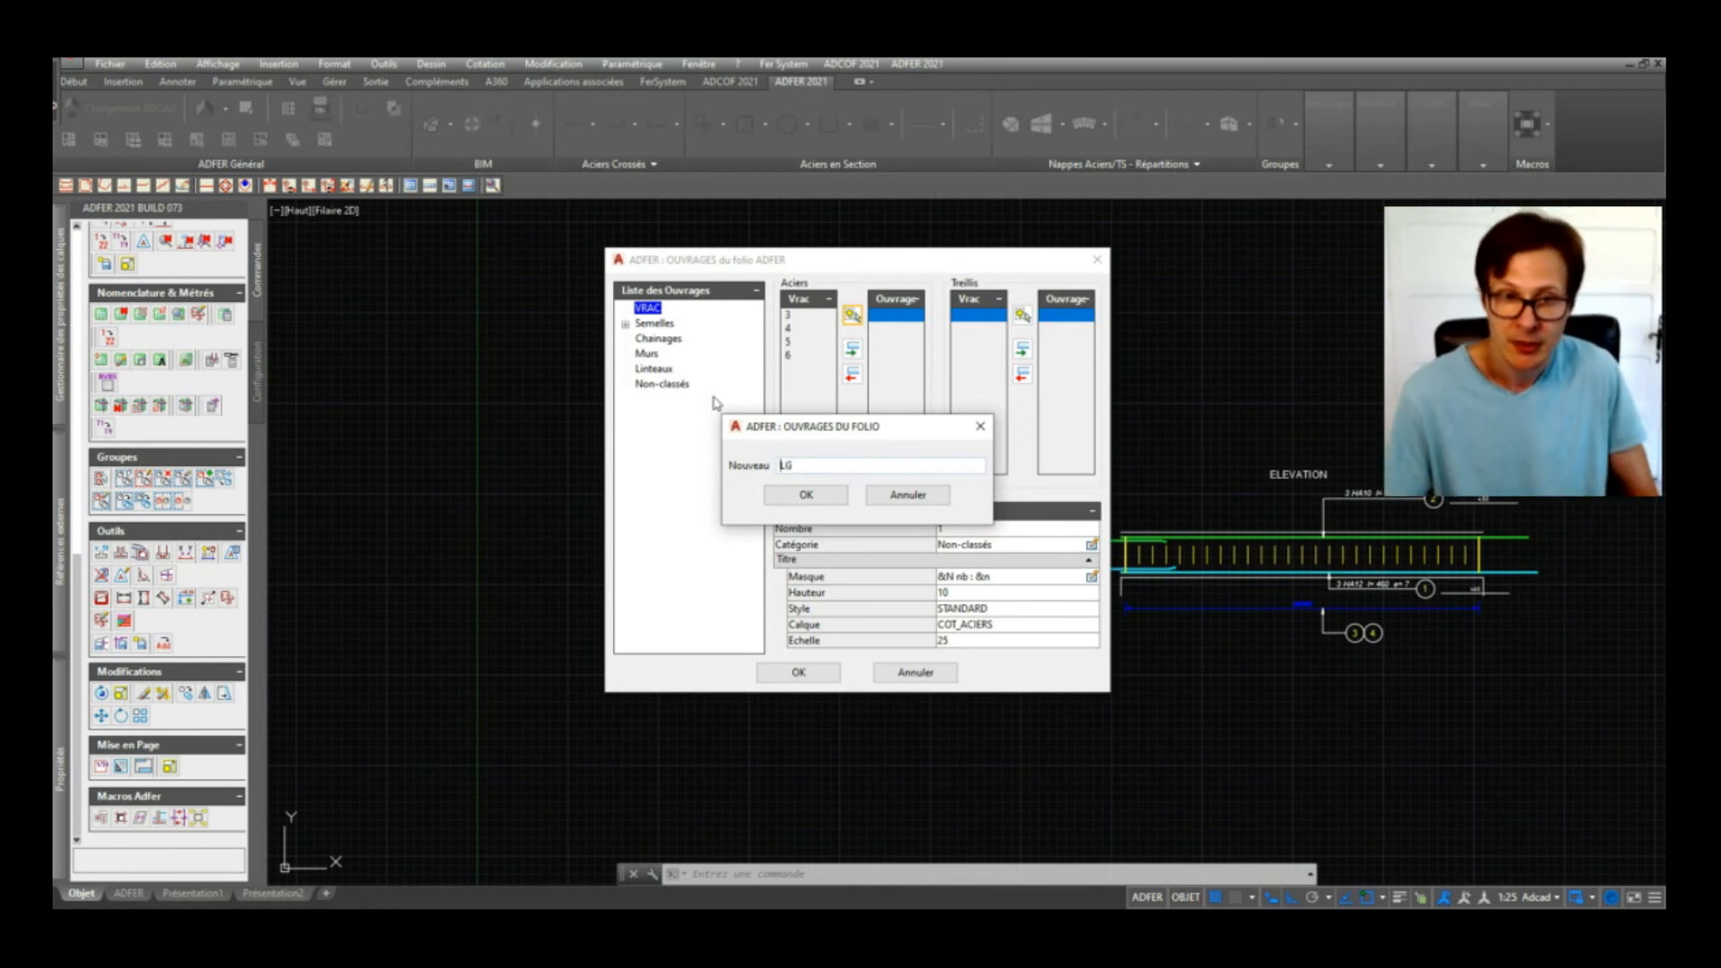
pyautogui.click(806, 496)
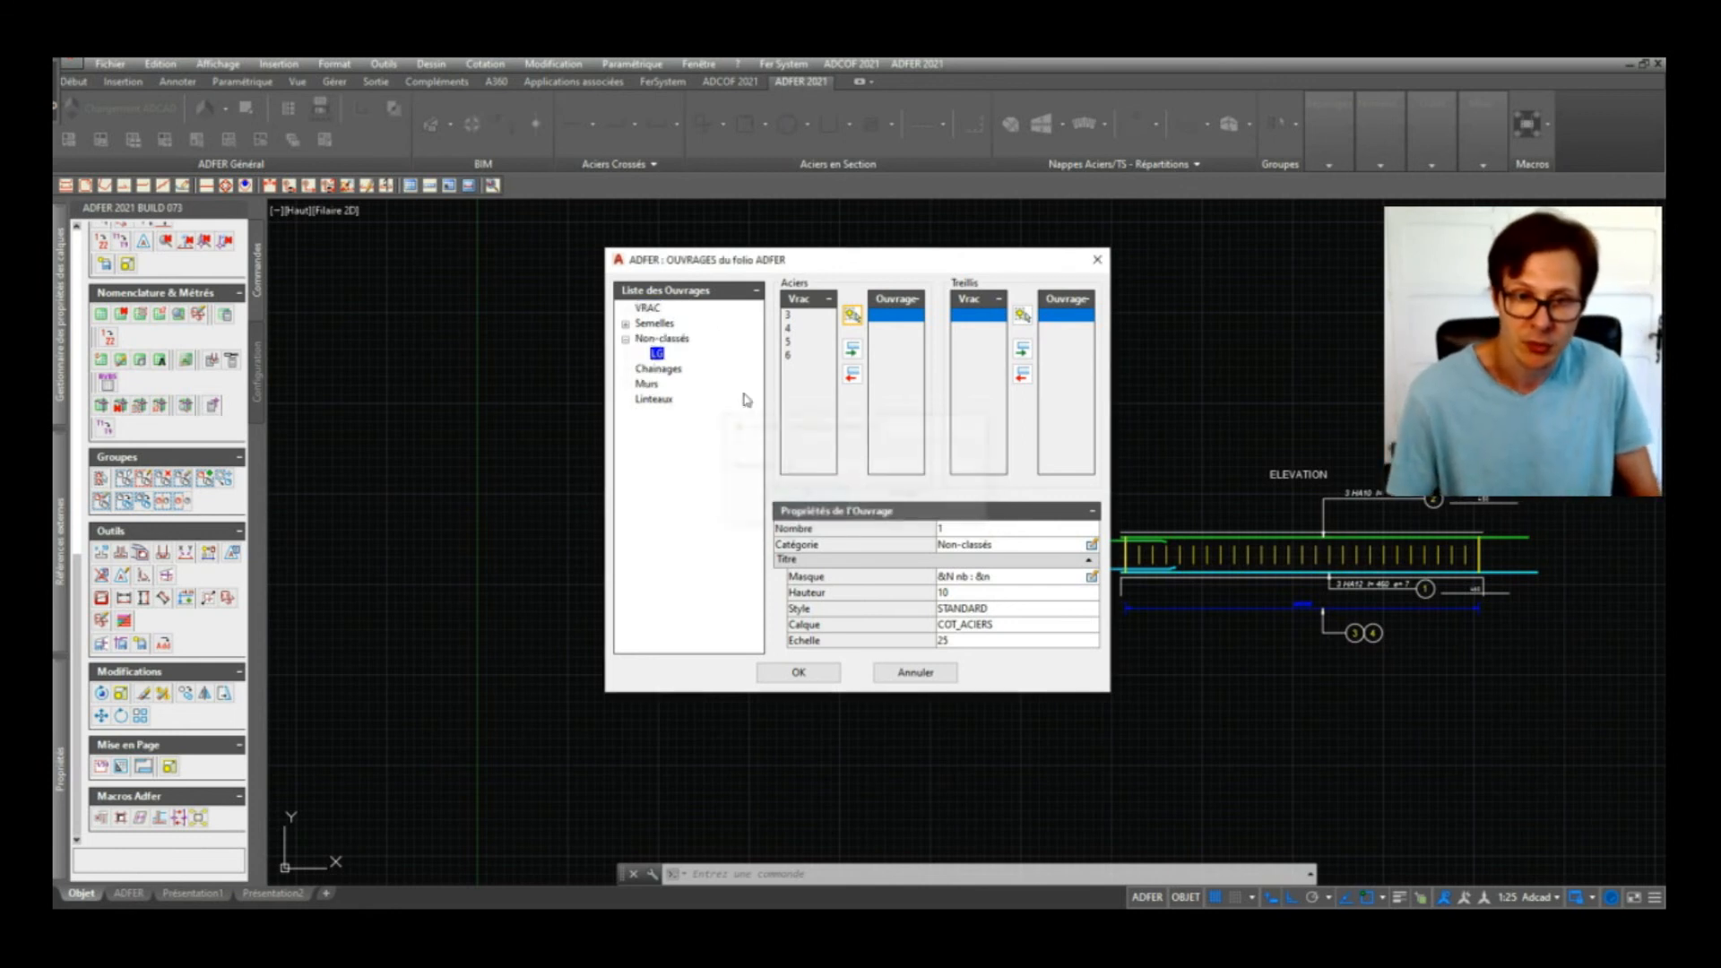
# Step: Set the LG structure's number of copies to 5 and its title height to 6
pyautogui.click(665, 340)
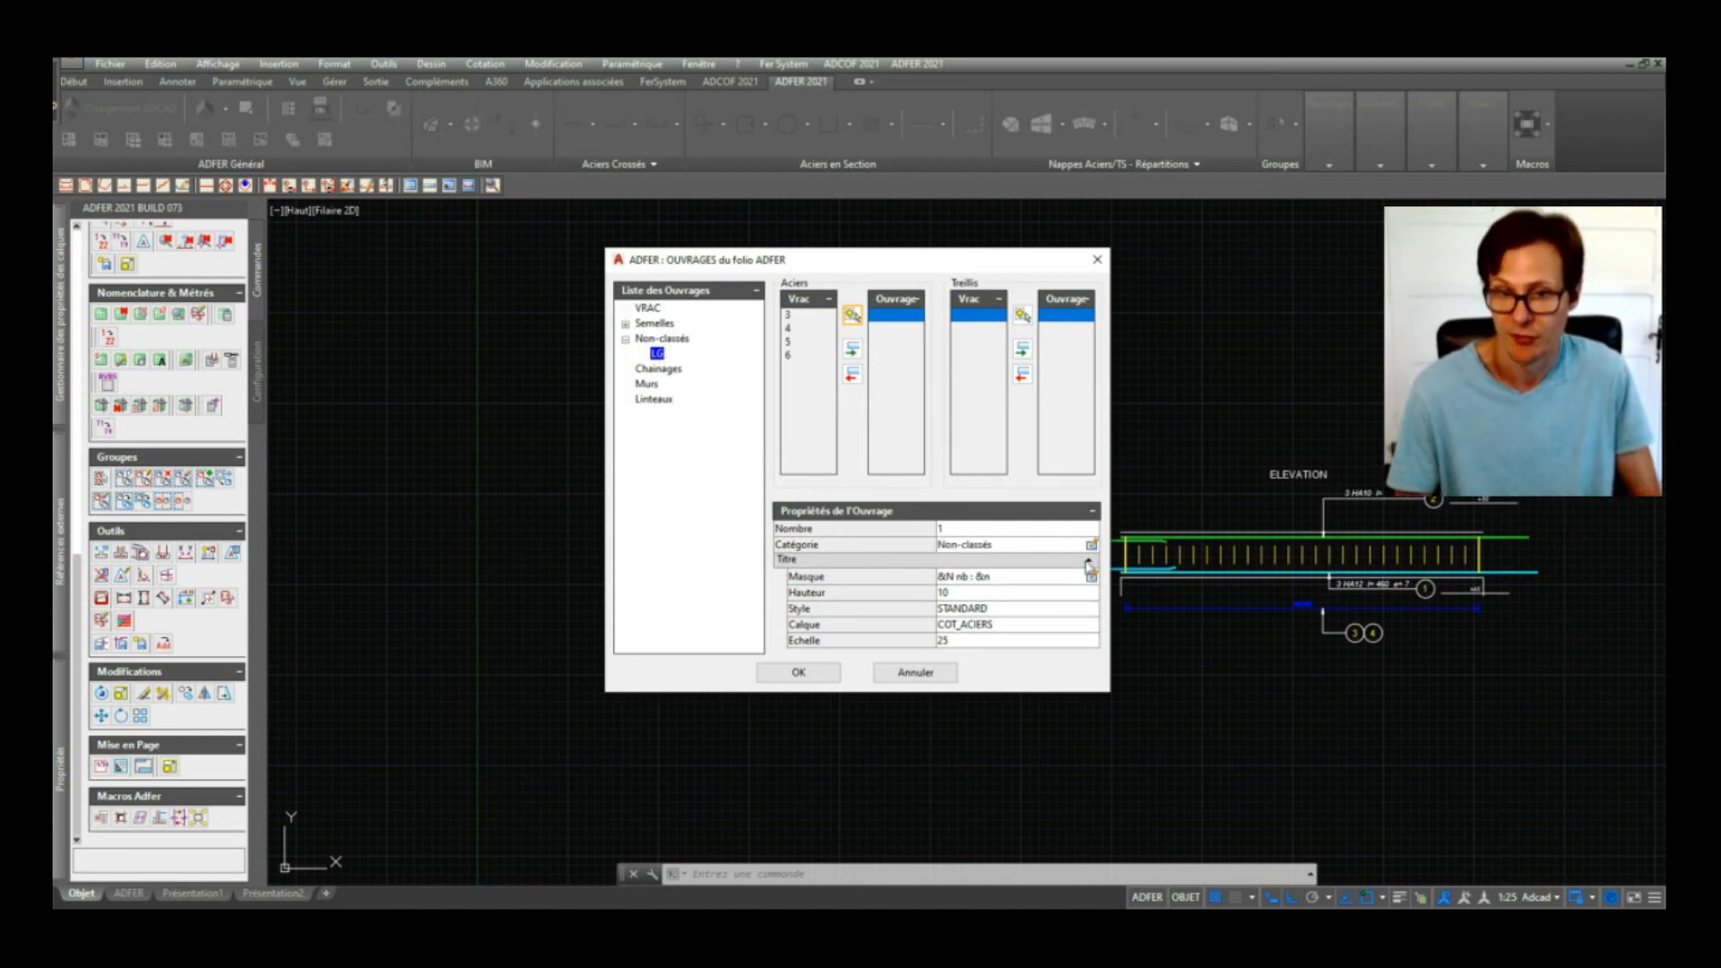
pyautogui.click(958, 530)
pyautogui.click(964, 528)
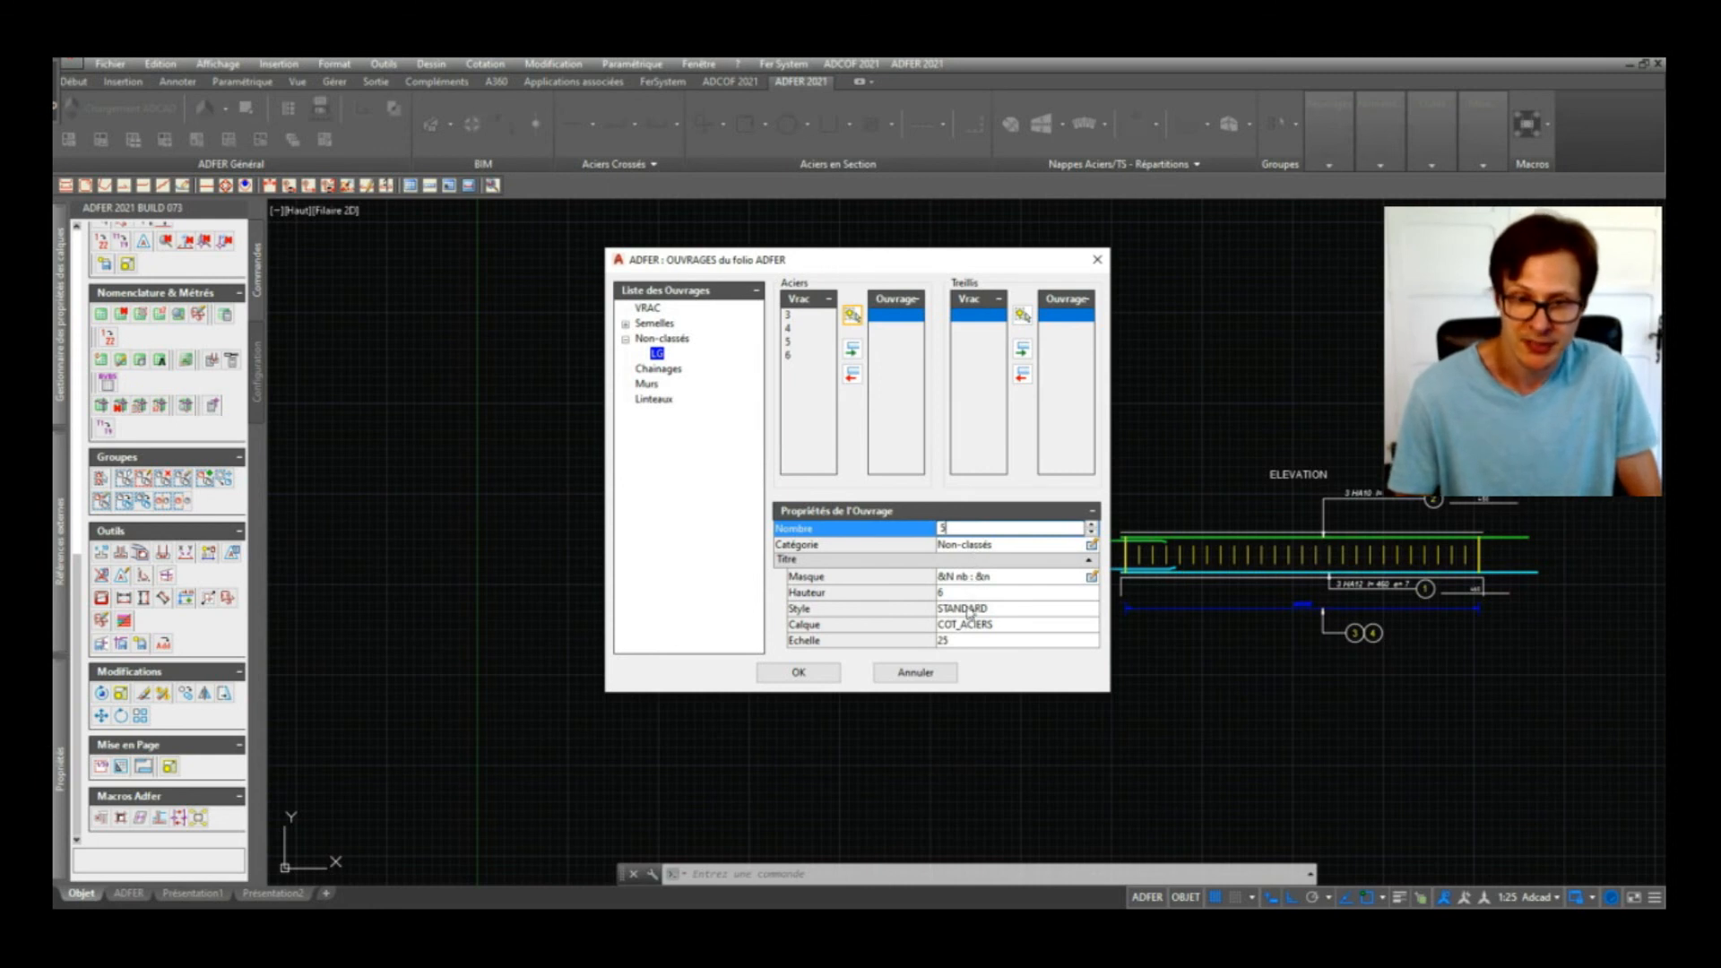
# Step: Place the LG structure's title above the drawing, between the COUPE and ELEVATION views, and accept the structure settings
pyautogui.rightClick(658, 358)
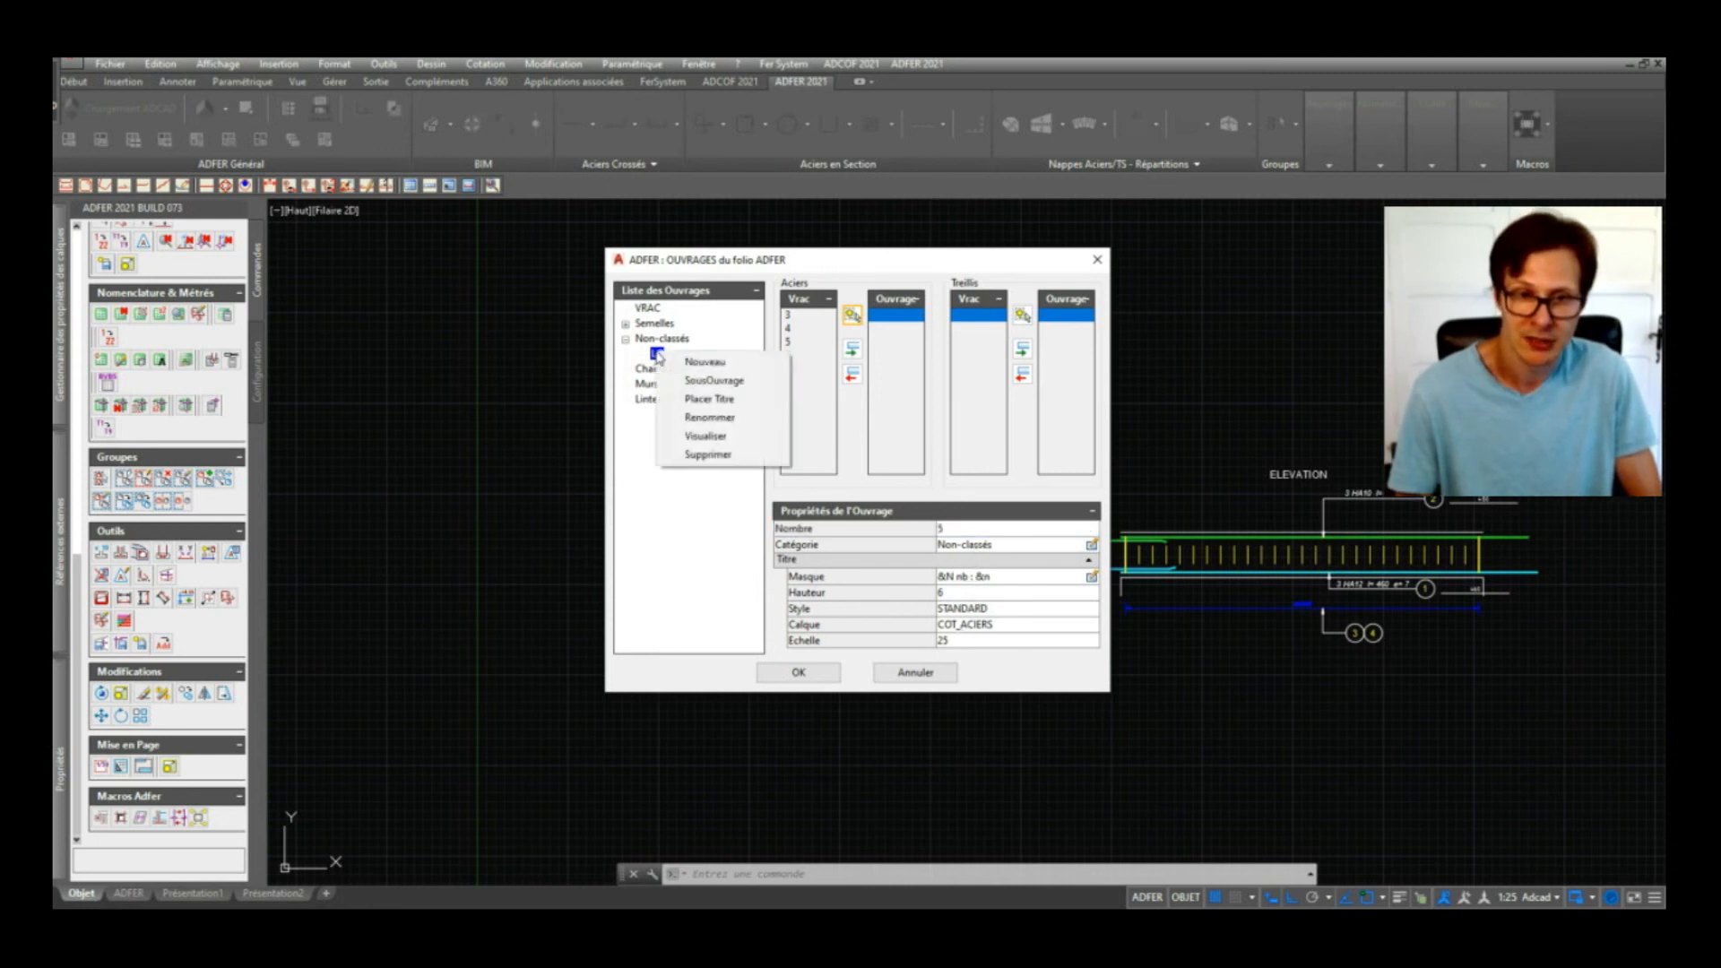
pyautogui.click(713, 398)
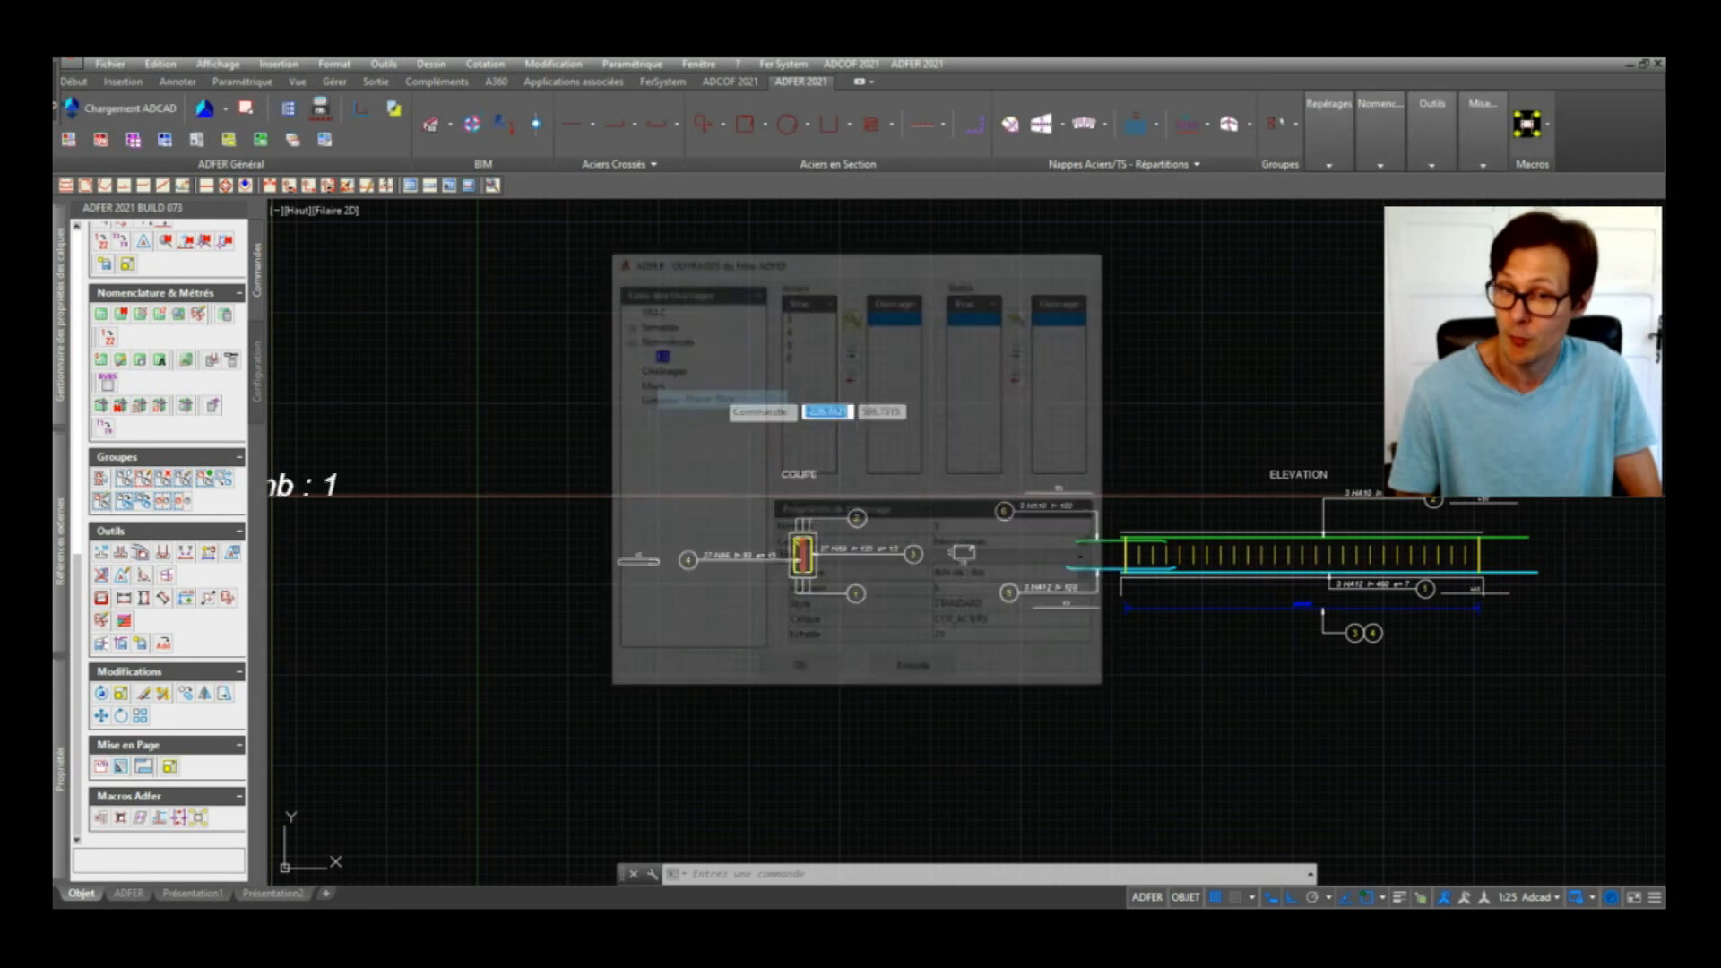
pyautogui.click(1073, 462)
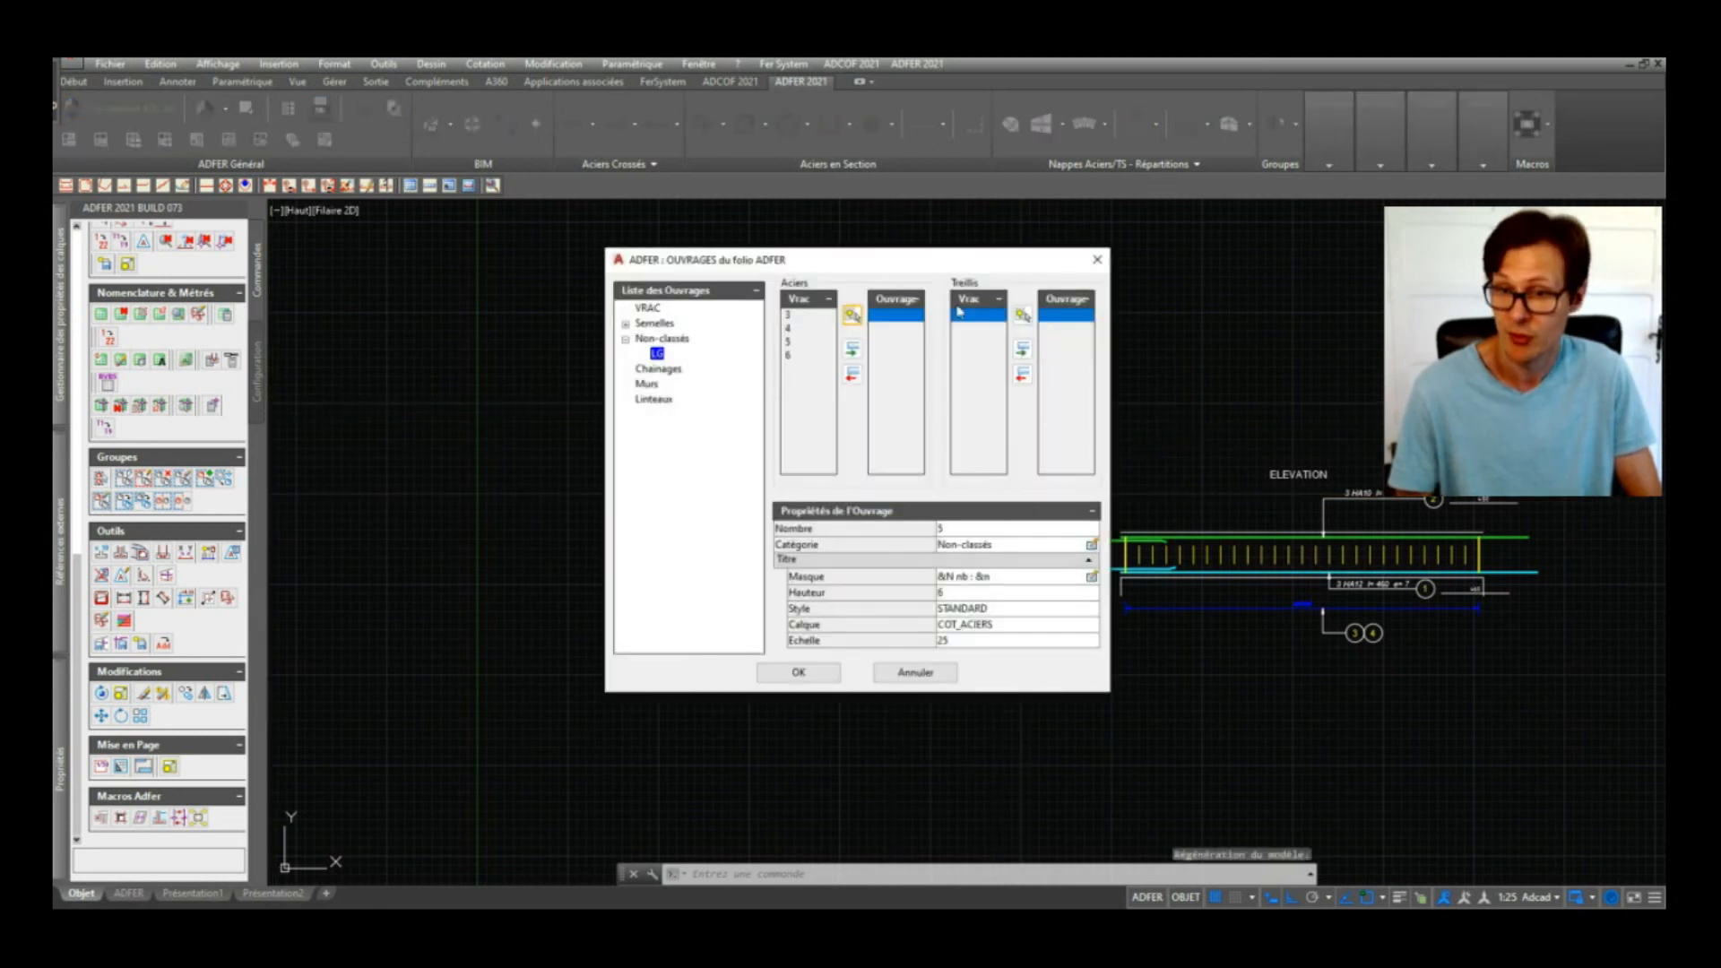
pyautogui.click(798, 672)
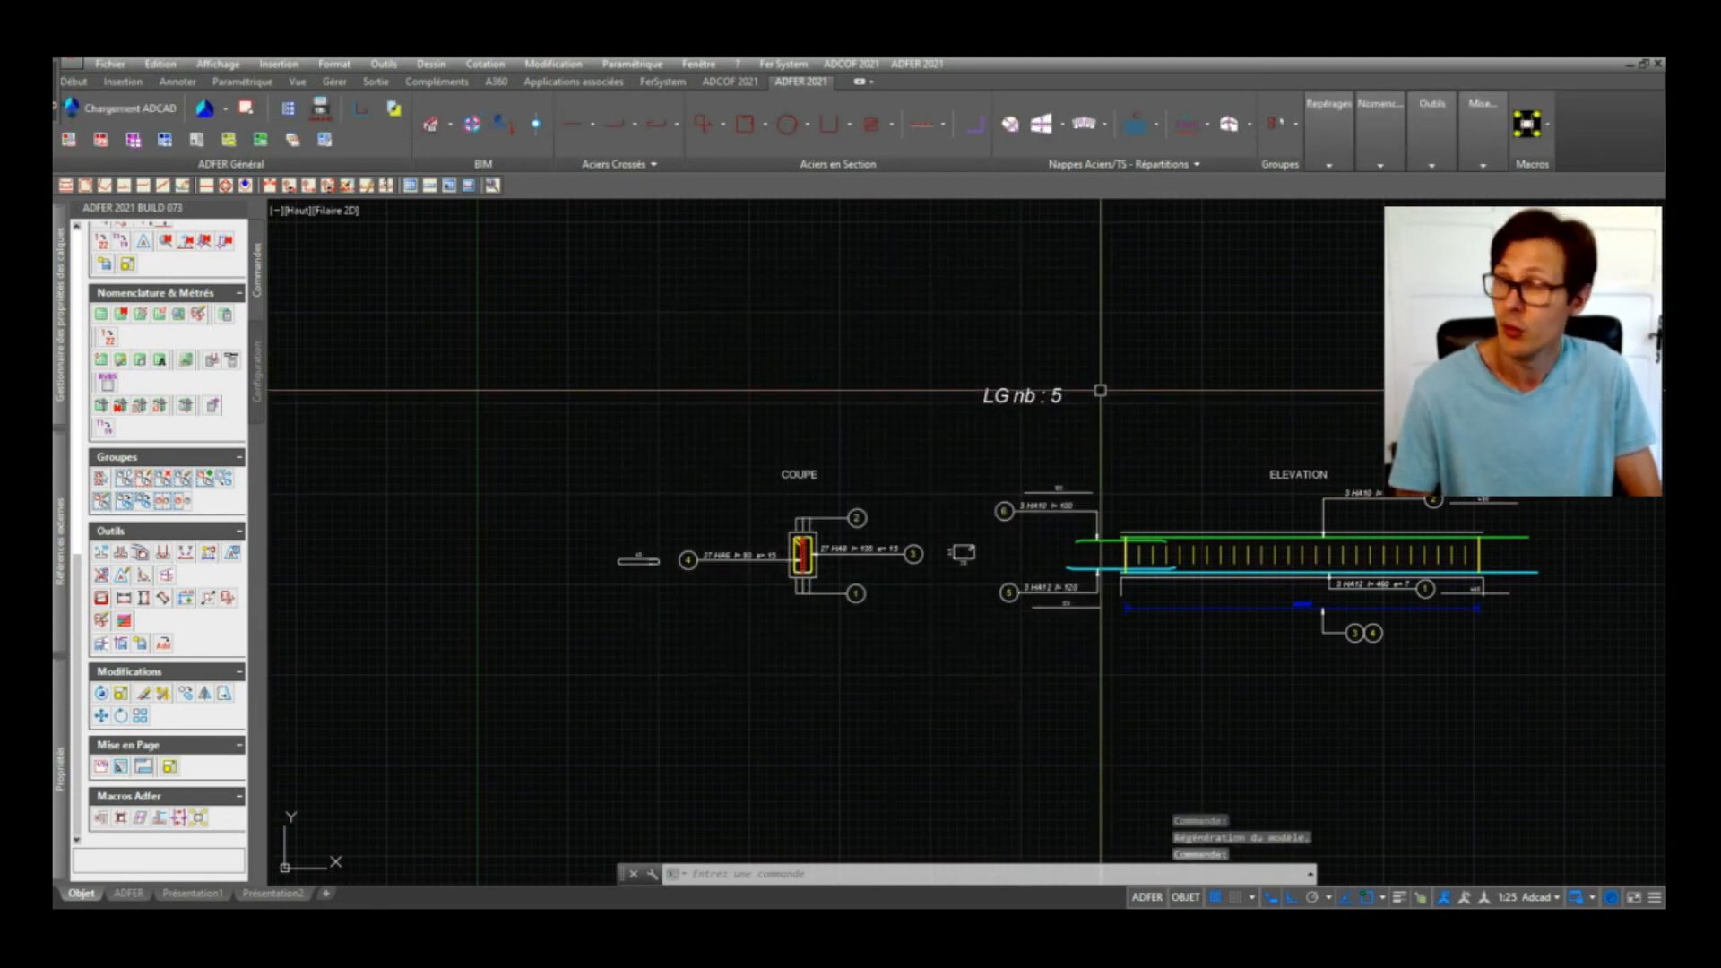
pyautogui.click(988, 399)
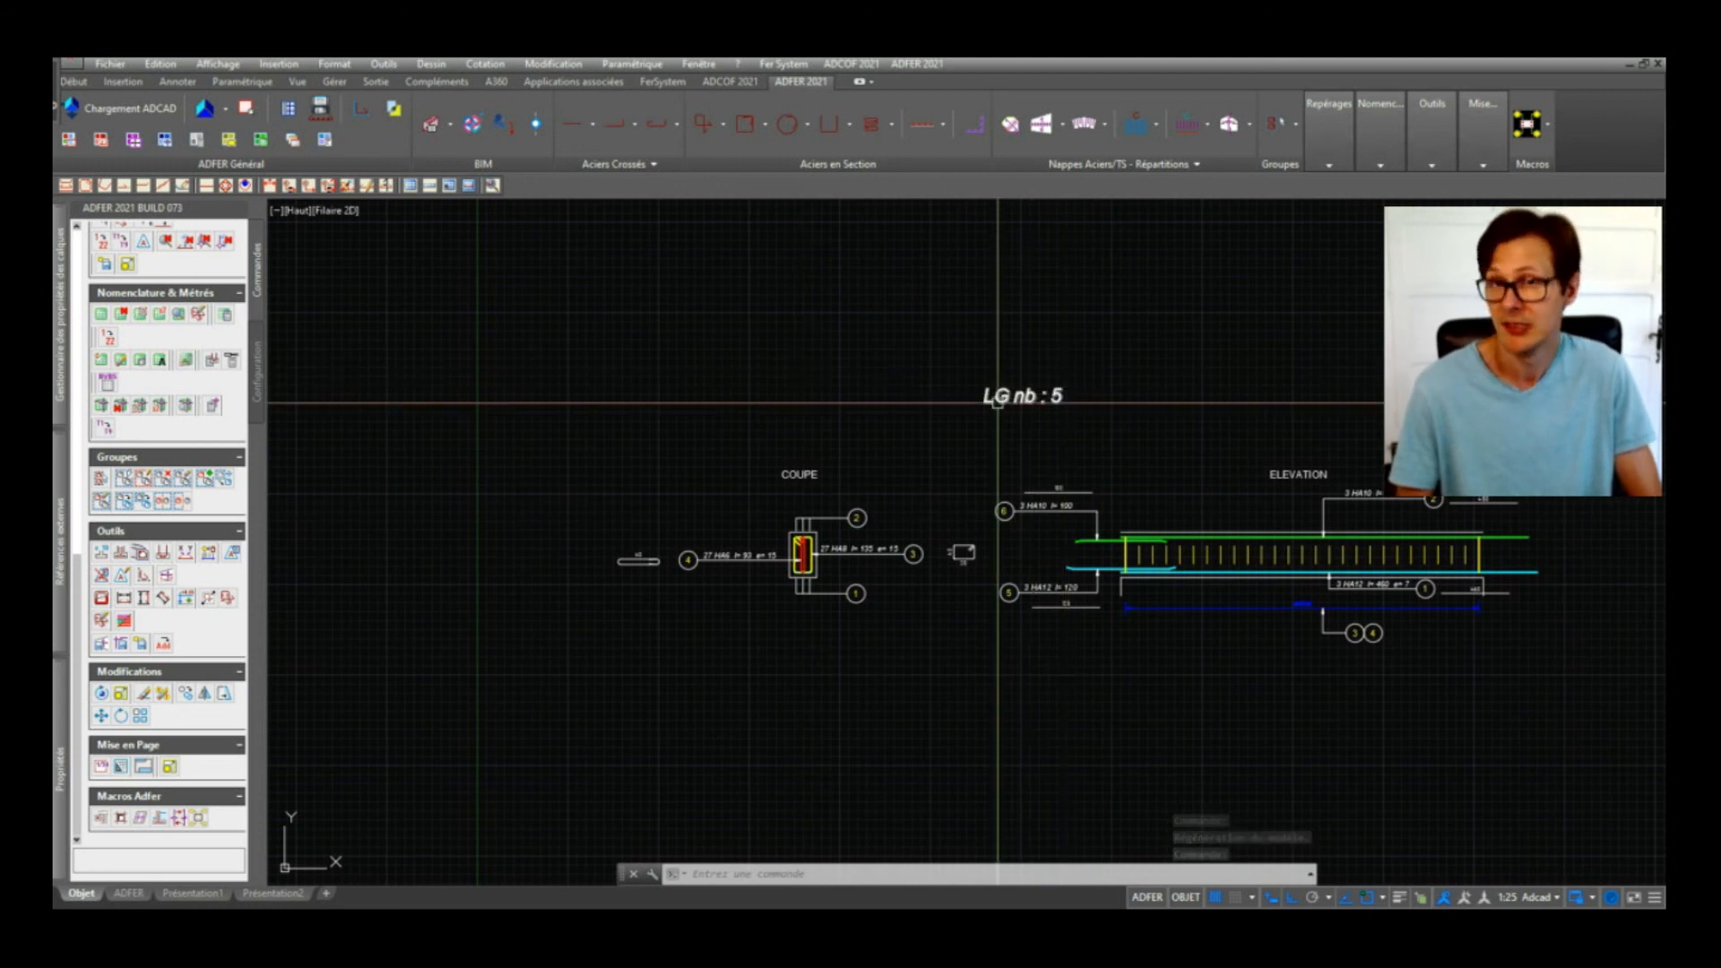
# Step: Insert the general bar schedule (Nomenclature générale des aciers) below the elevation and a steel summary covering all schedules beside it
pyautogui.click(112, 311)
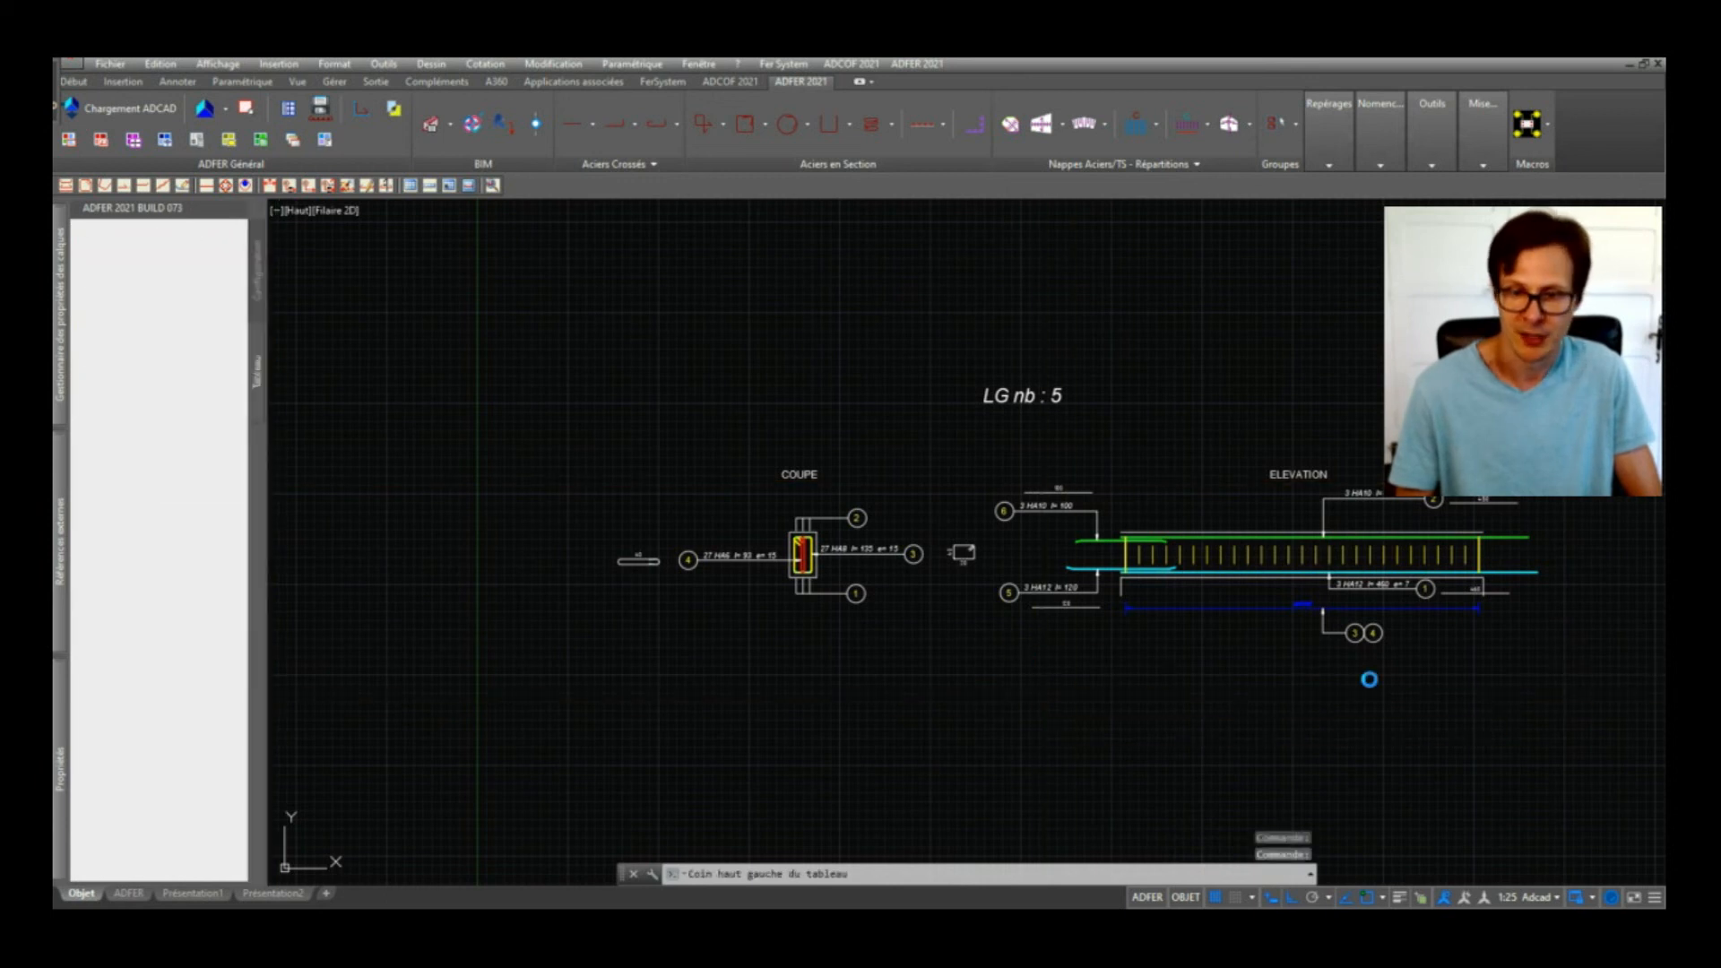
pyautogui.click(1016, 649)
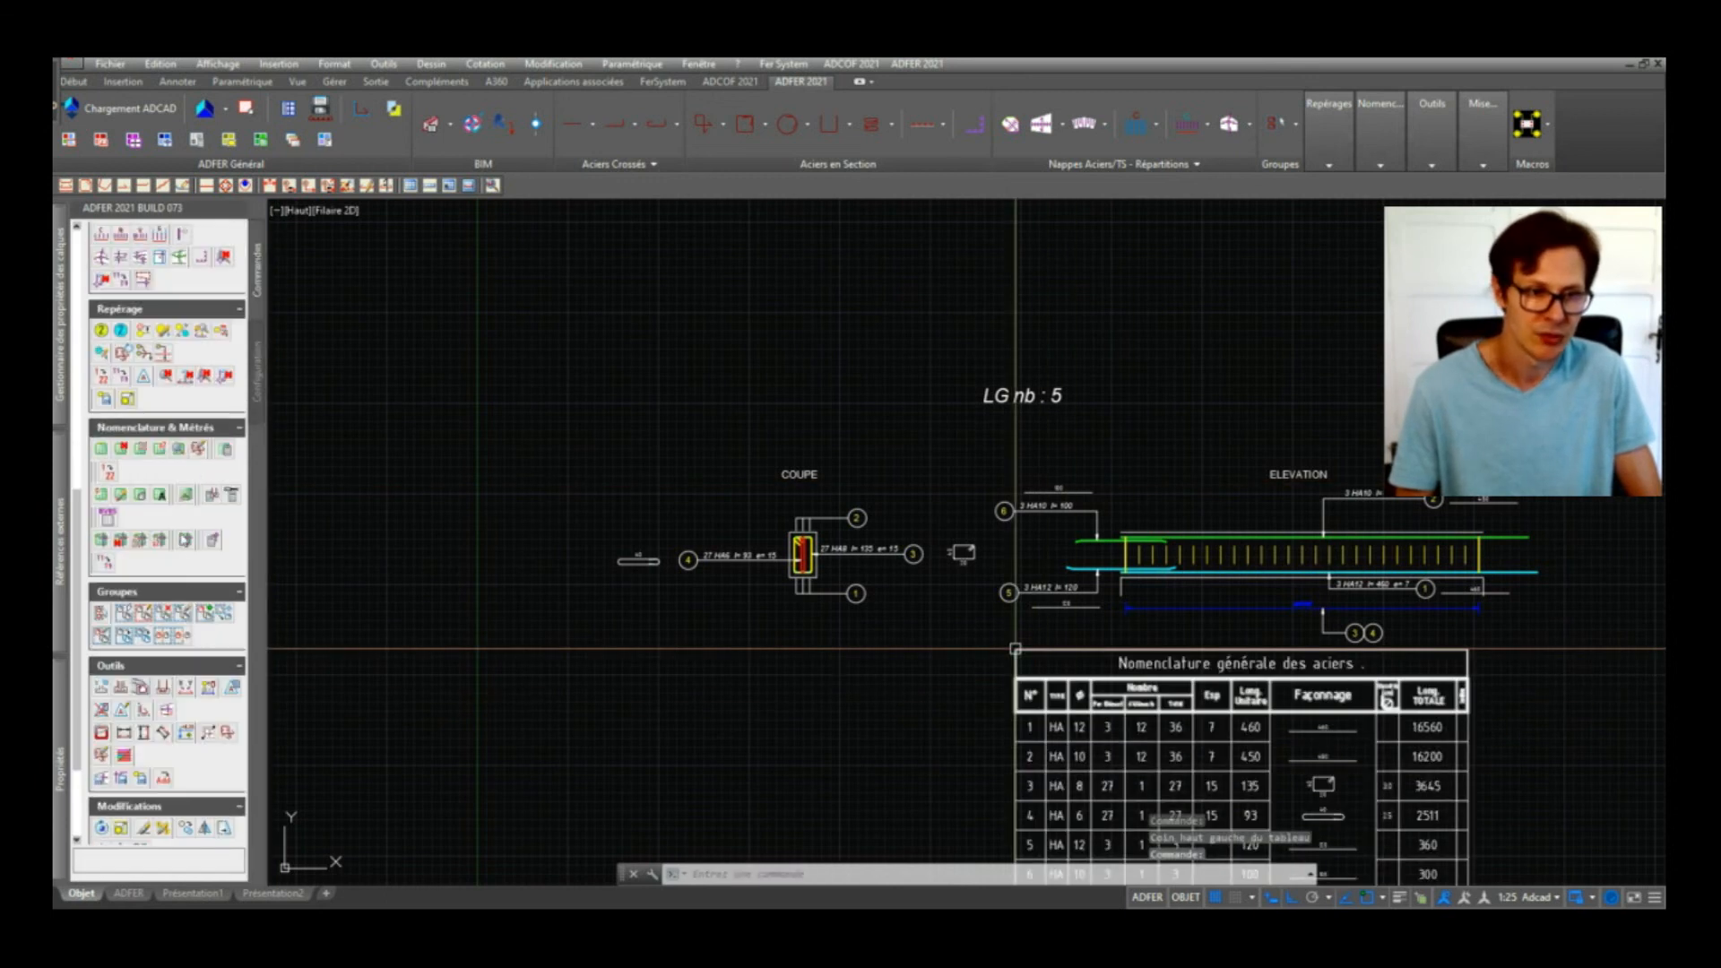
pyautogui.click(225, 451)
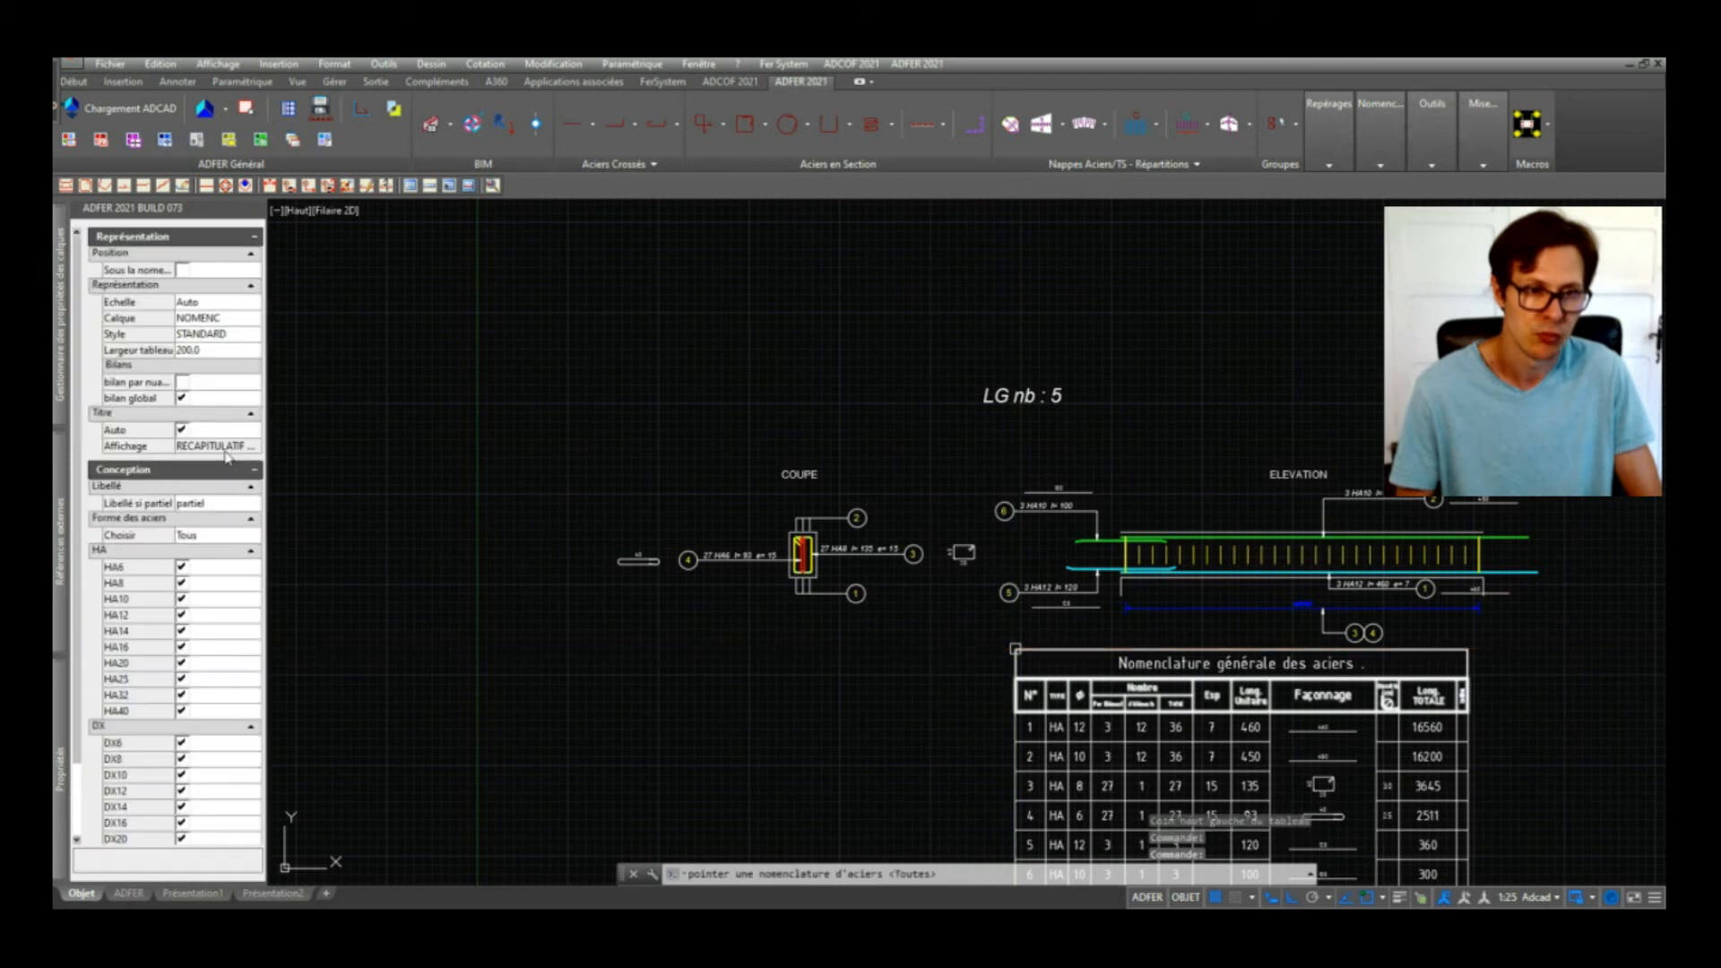
pyautogui.press('Return')
pyautogui.moveTo(1537, 686); pyautogui.dragTo(515, 554, button='middle')
pyautogui.click(491, 520)
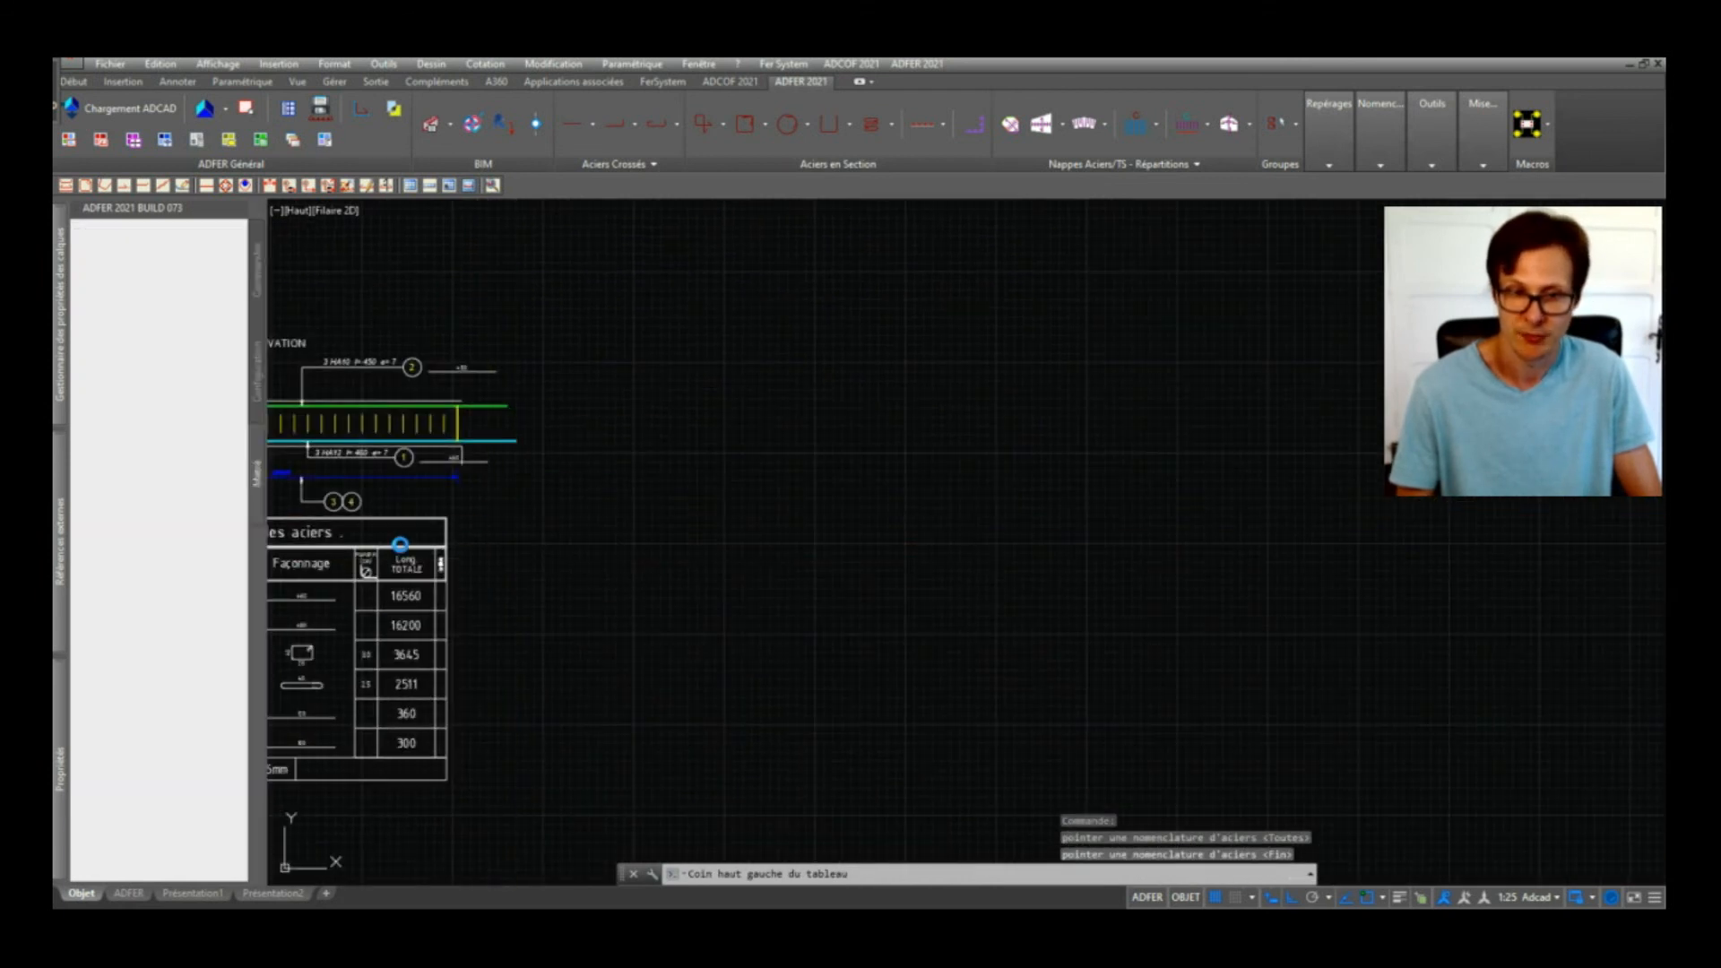
pyautogui.moveTo(661, 586); pyautogui.dragTo(1004, 517, button='middle')
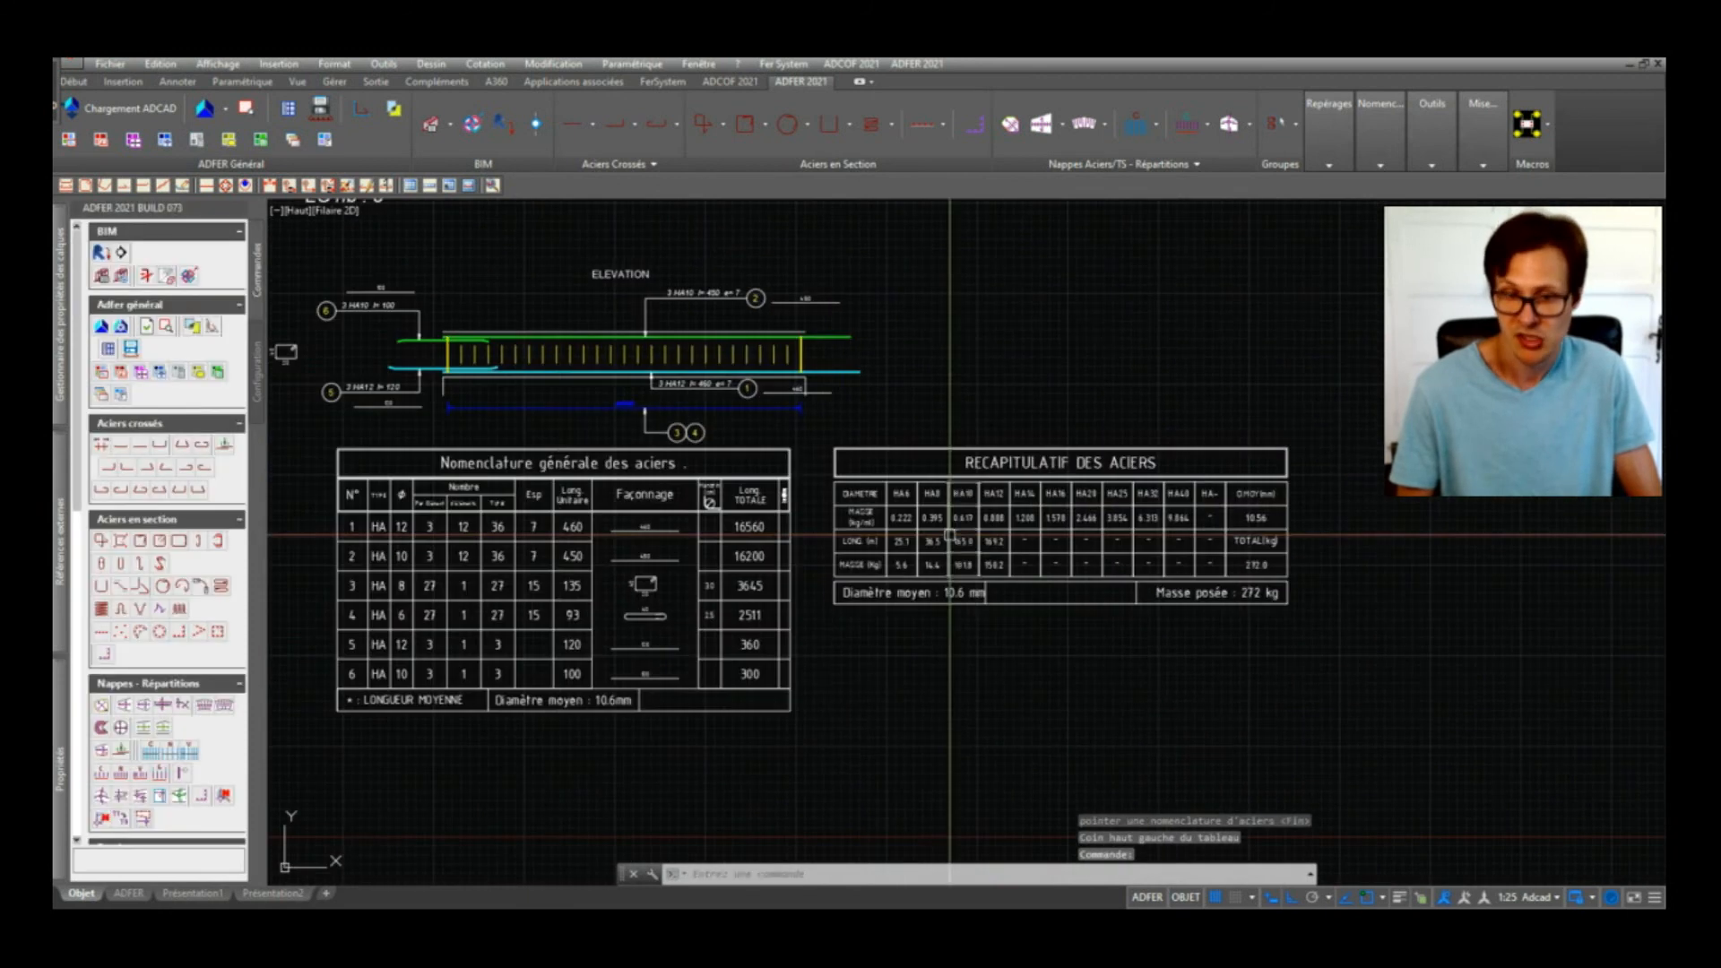
pyautogui.moveTo(690, 516); pyautogui.dragTo(811, 538, button='middle')
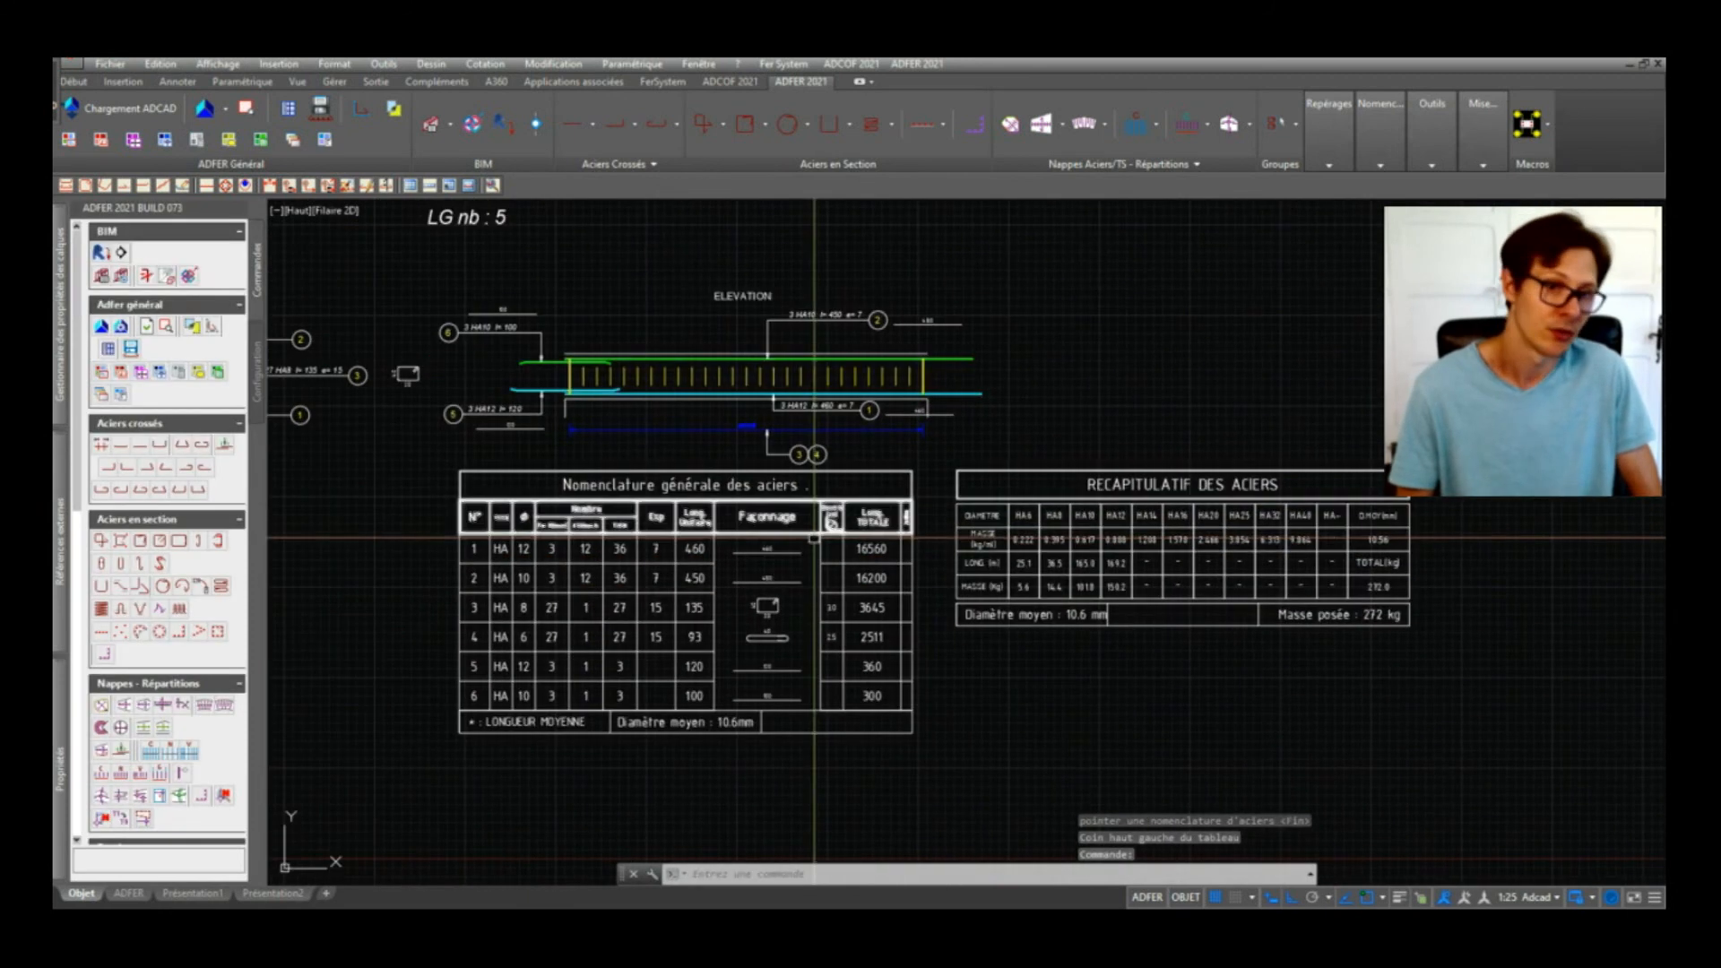
pyautogui.scroll(-5, 189, 522)
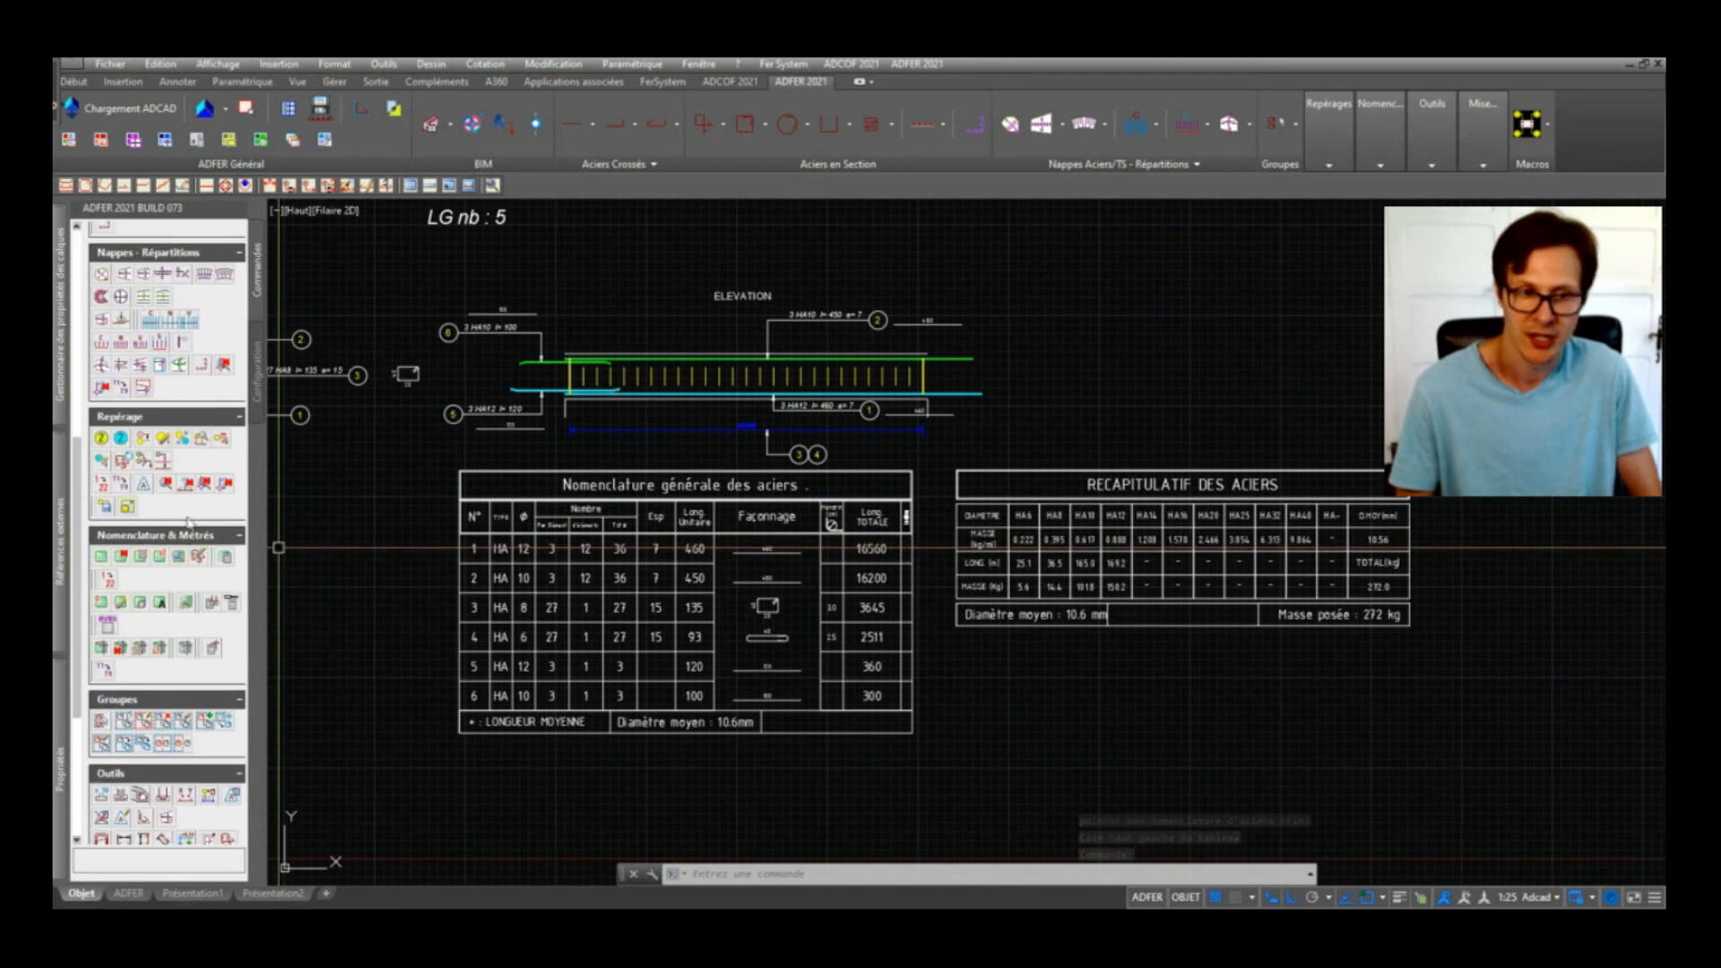
pyautogui.click(161, 559)
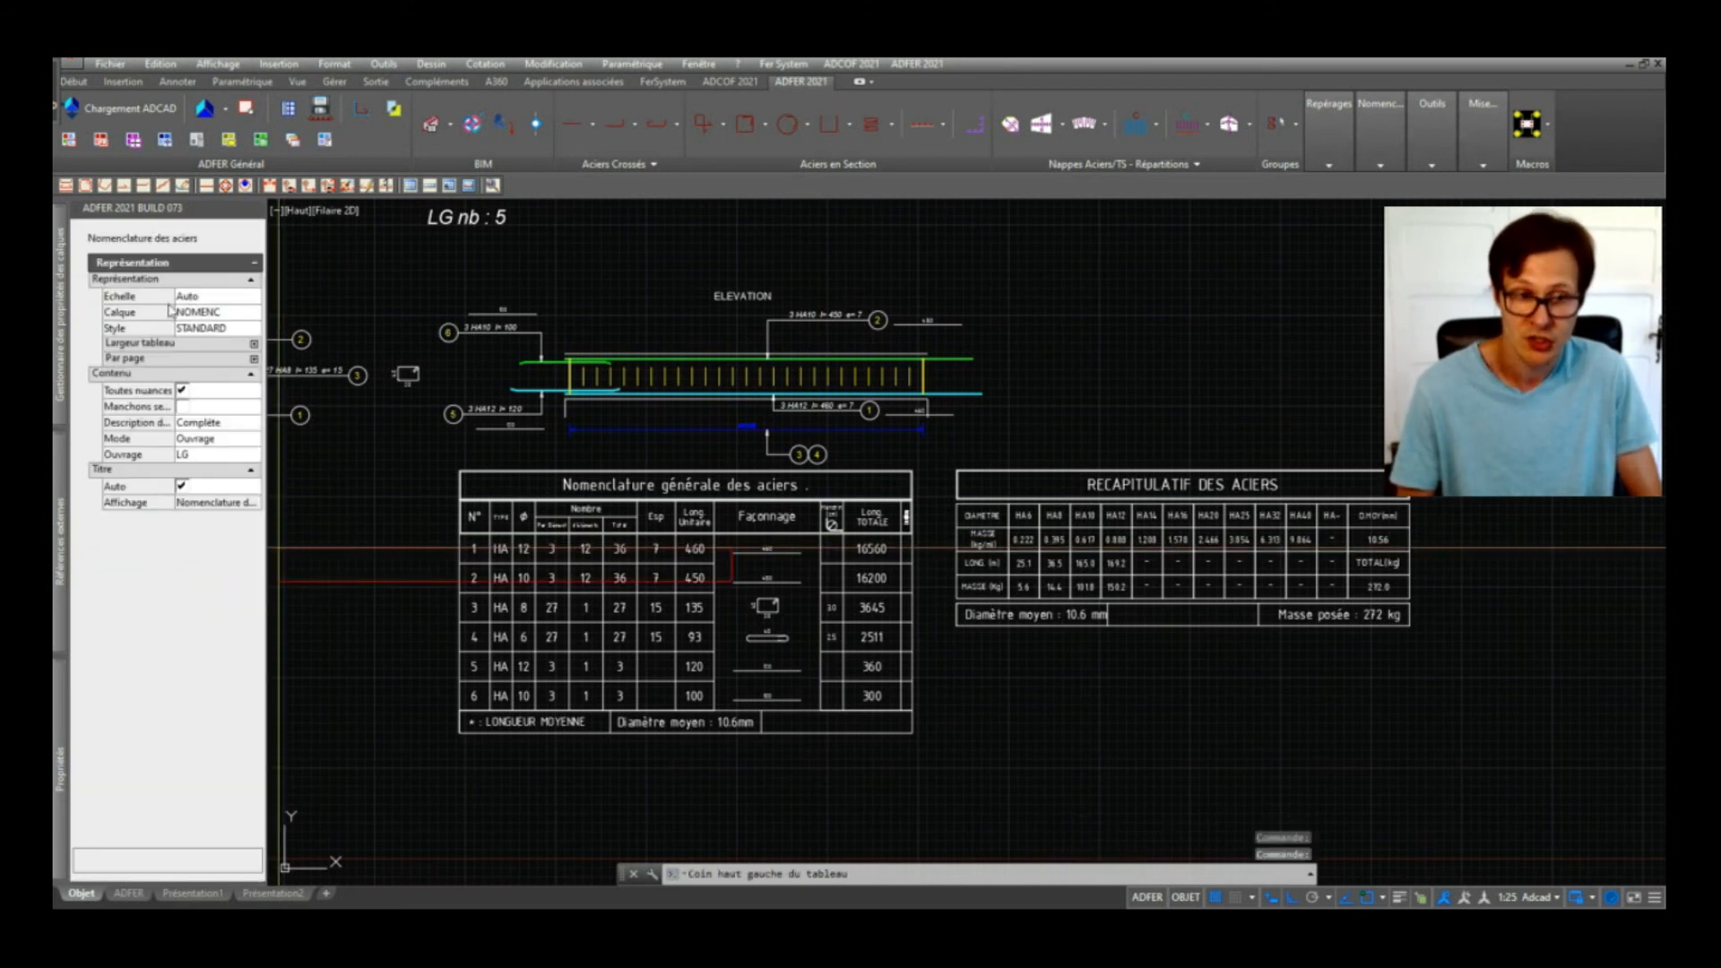
pyautogui.click(191, 455)
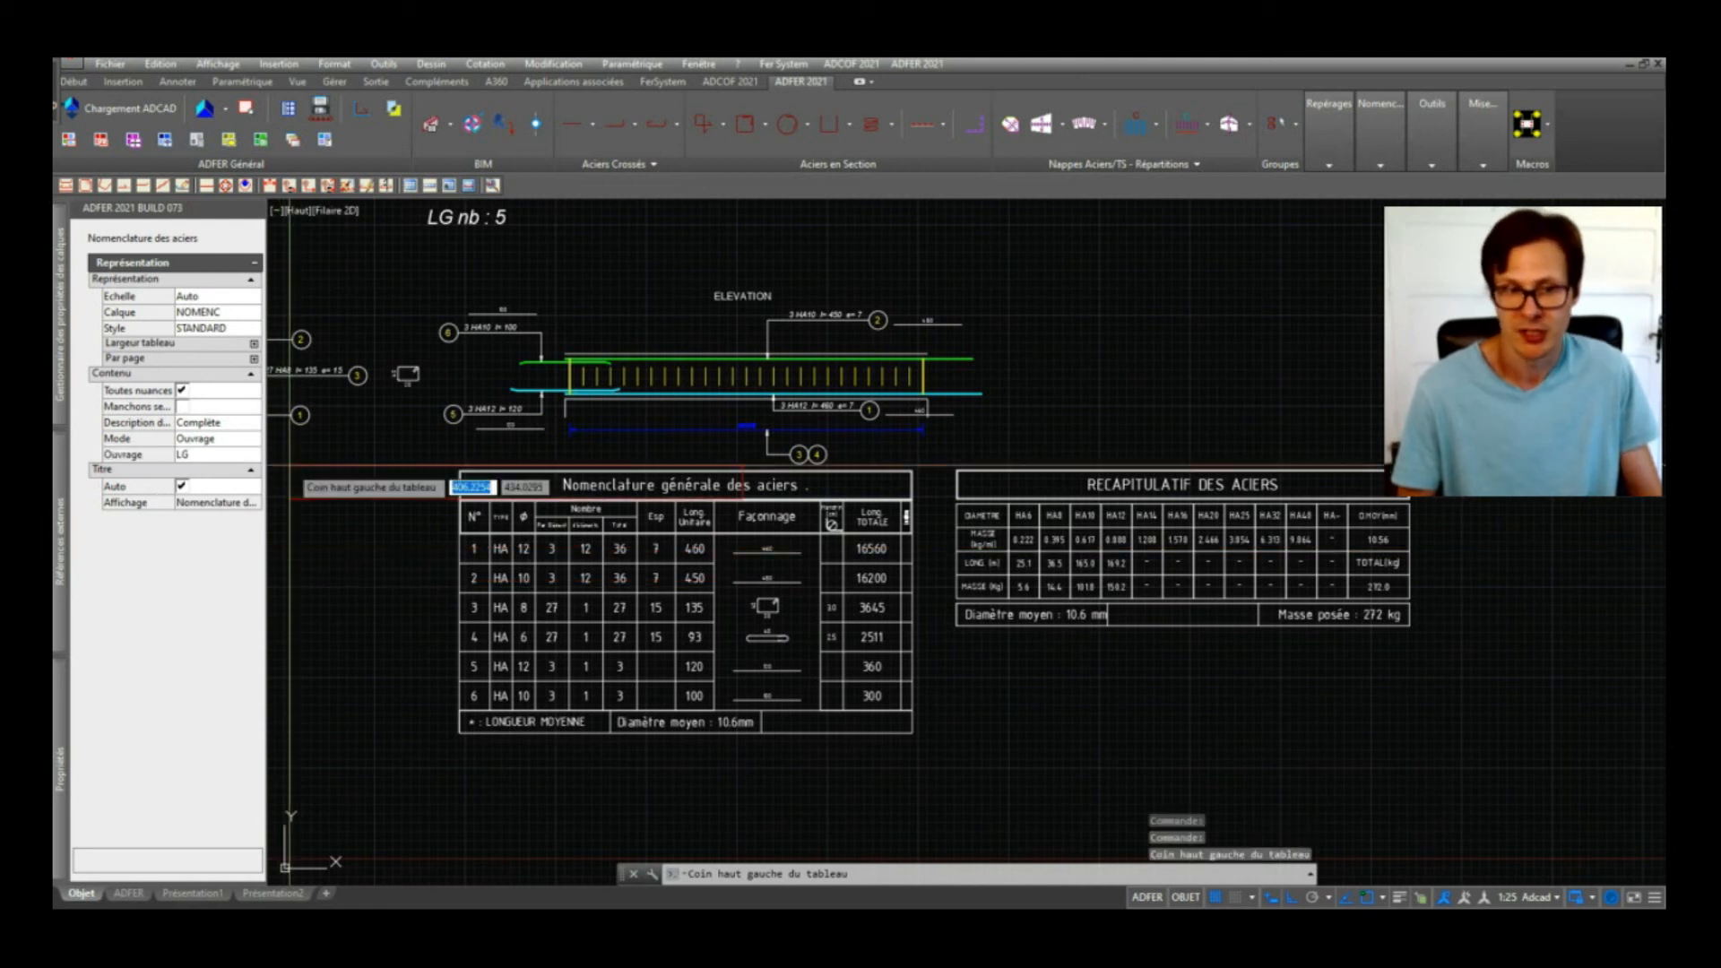
pyautogui.press('Escape')
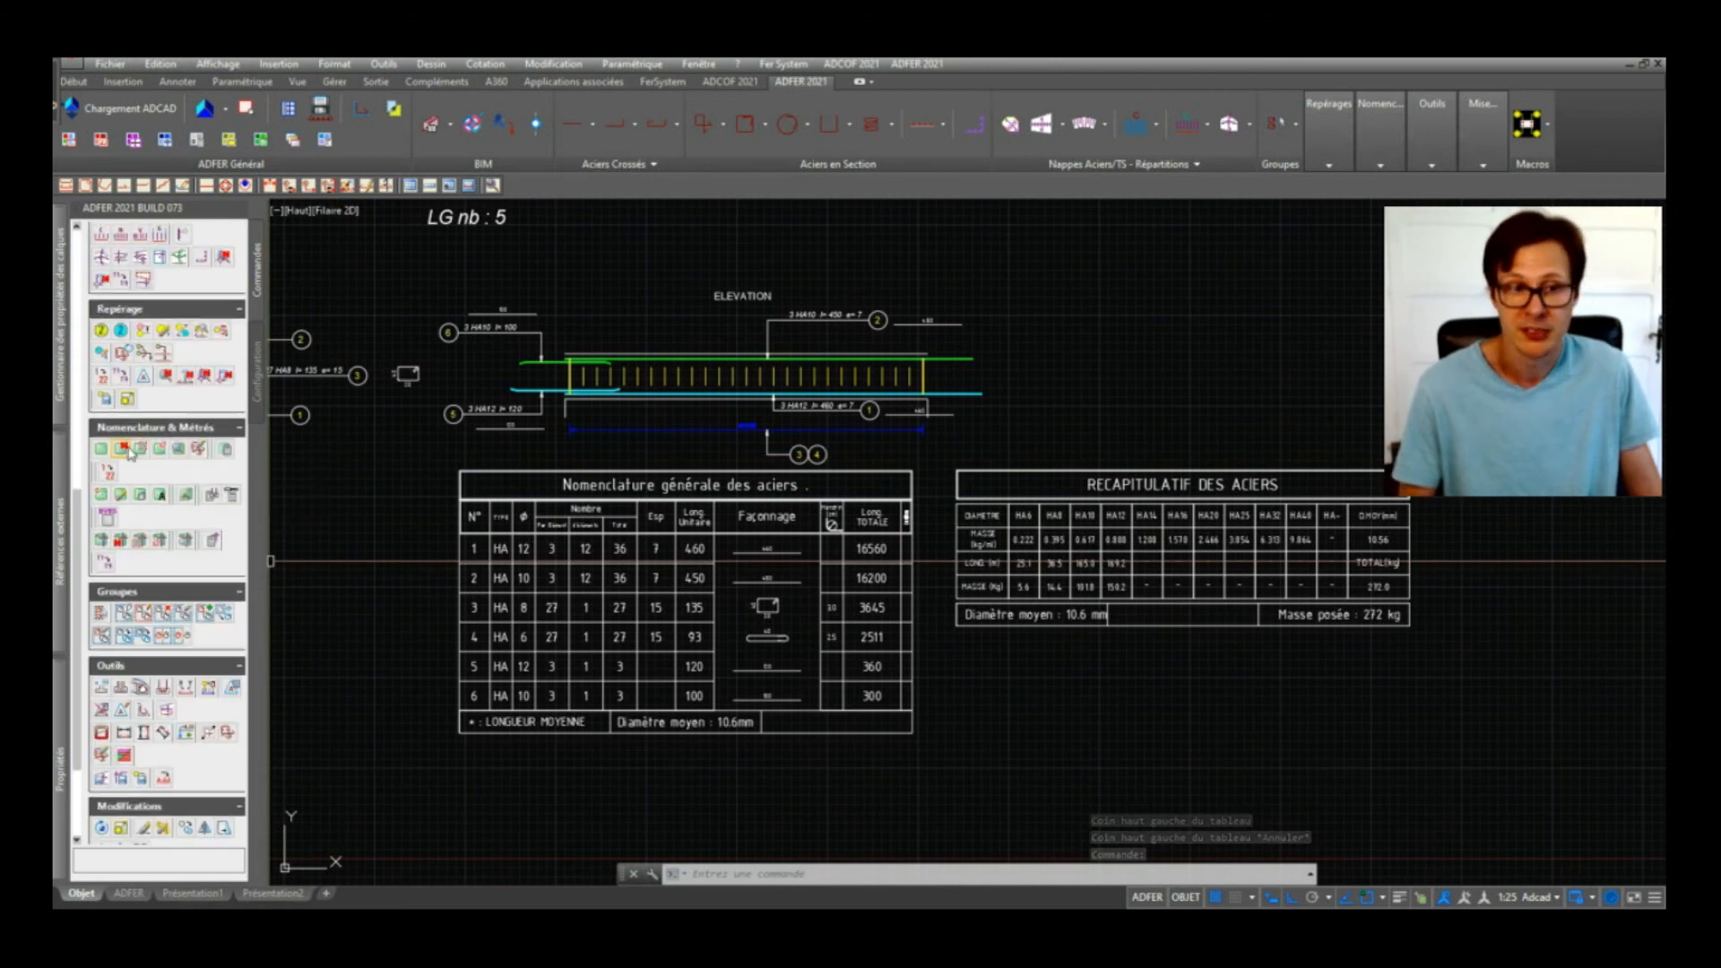
pyautogui.click(128, 450)
pyautogui.click(389, 517)
pyautogui.press('Escape')
# Step: Examine the per-element, number-of-elements and total columns of the general bar schedule
pyautogui.scroll(-3, 978, 540)
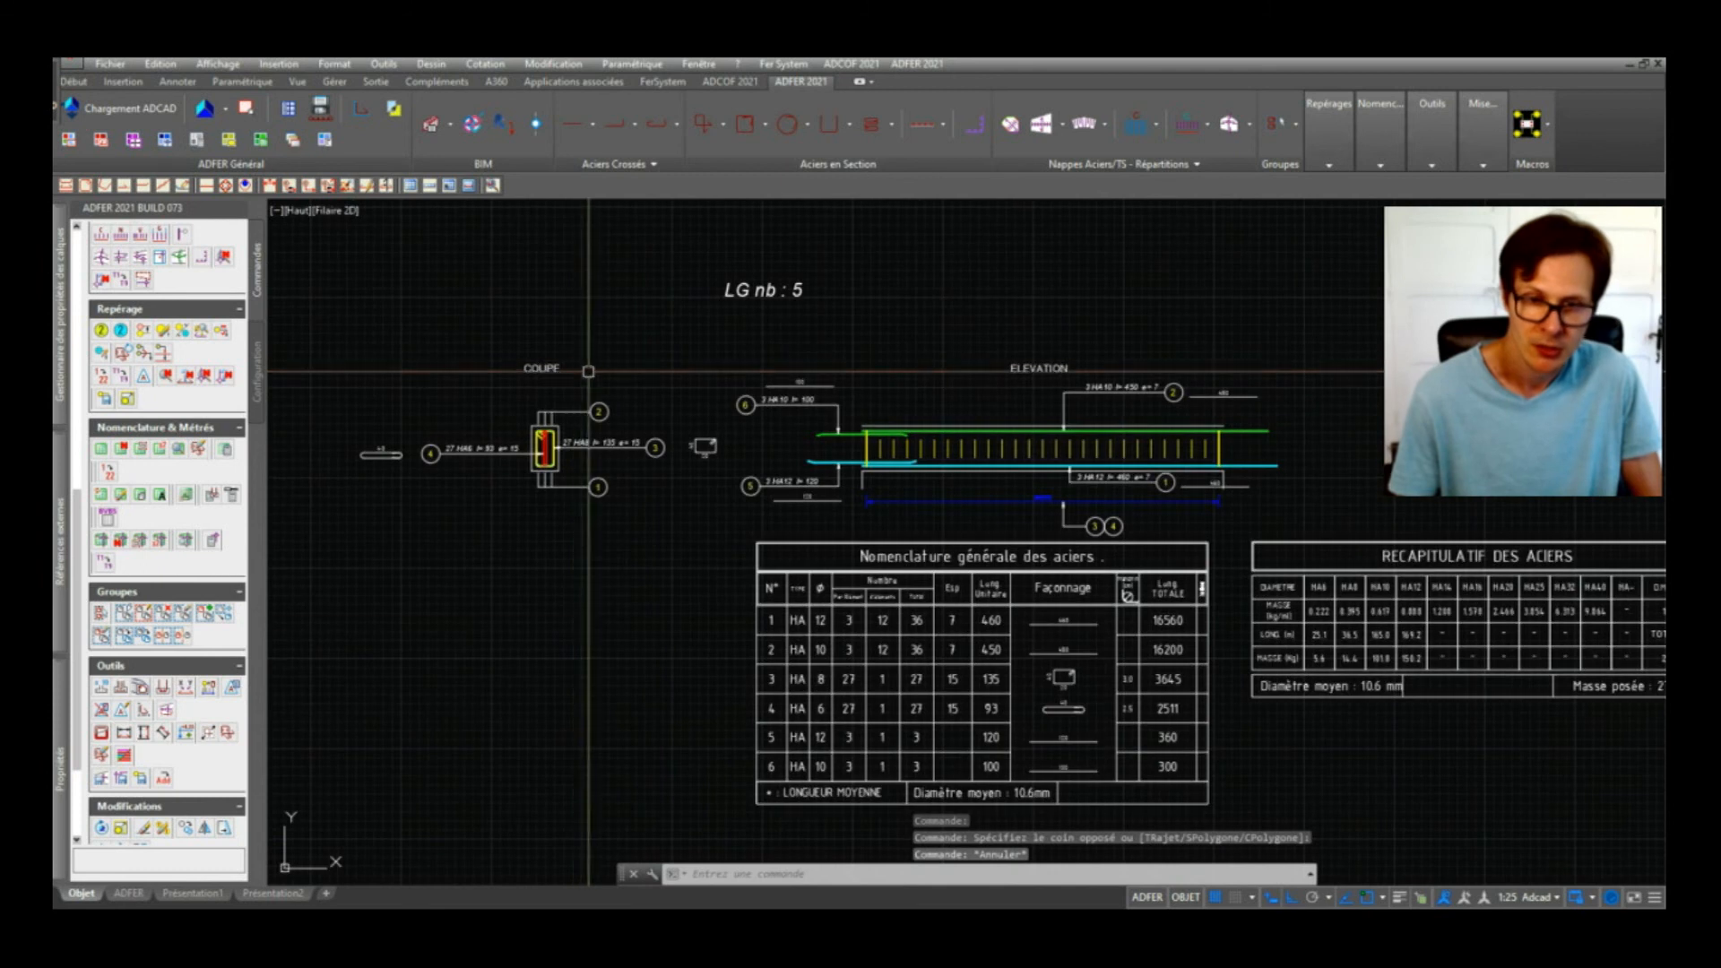
pyautogui.scroll(5, 883, 634)
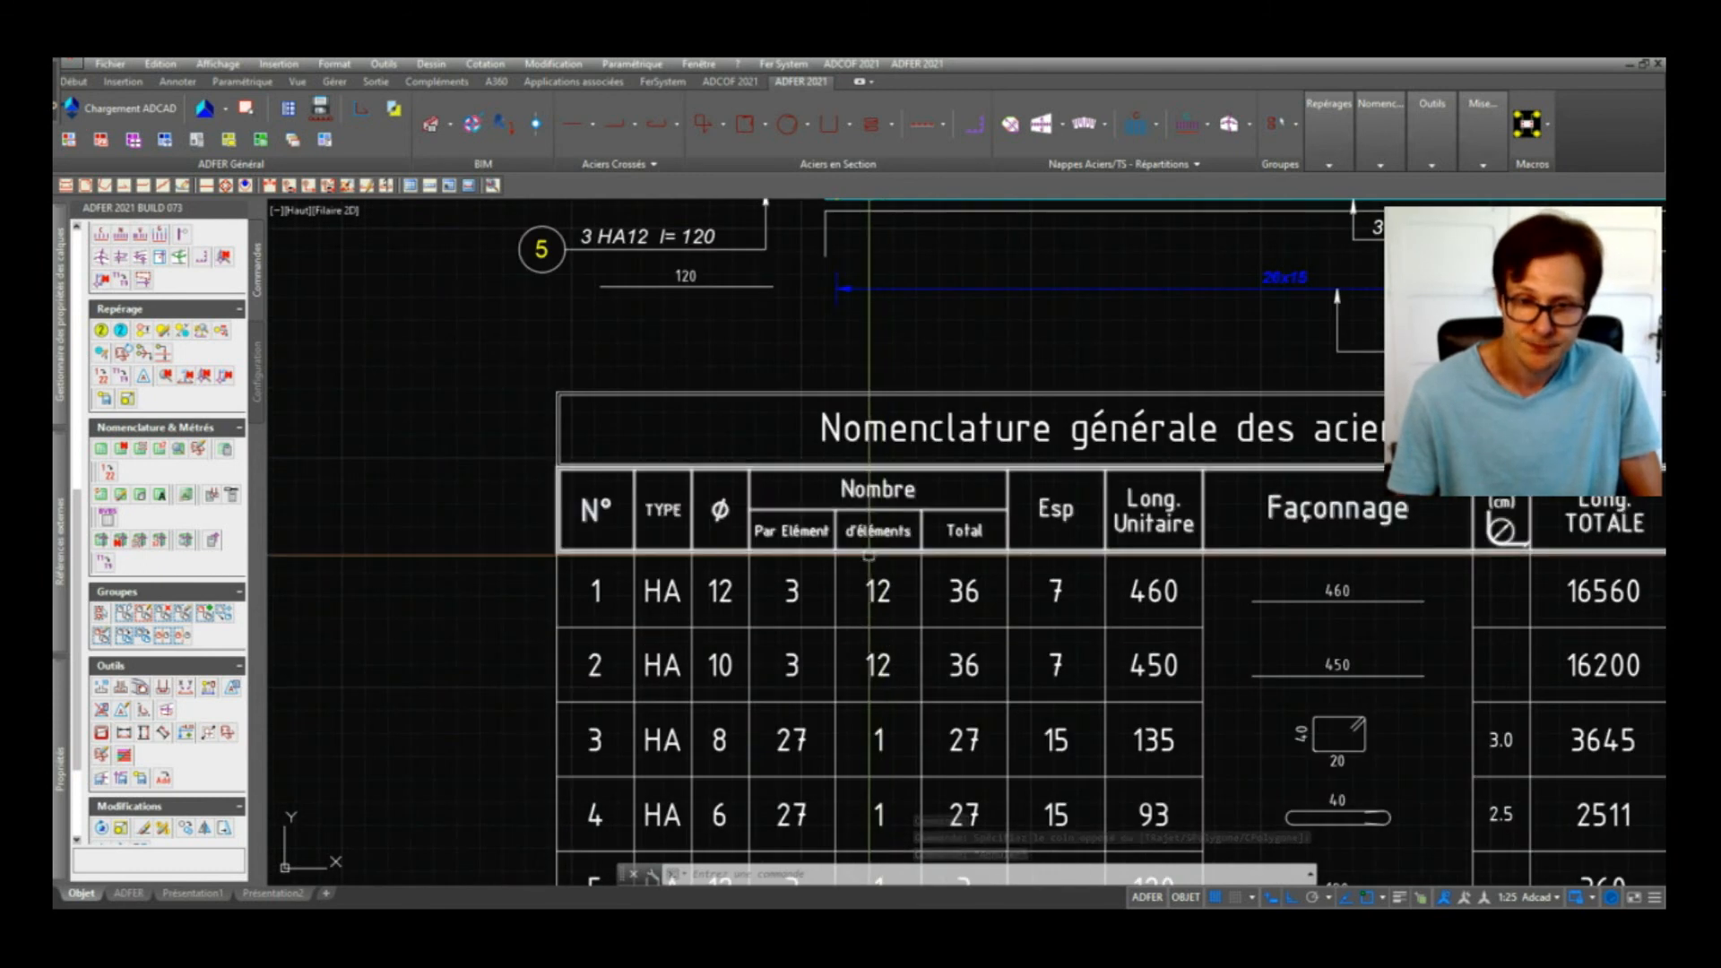
pyautogui.scroll(-5, 869, 646)
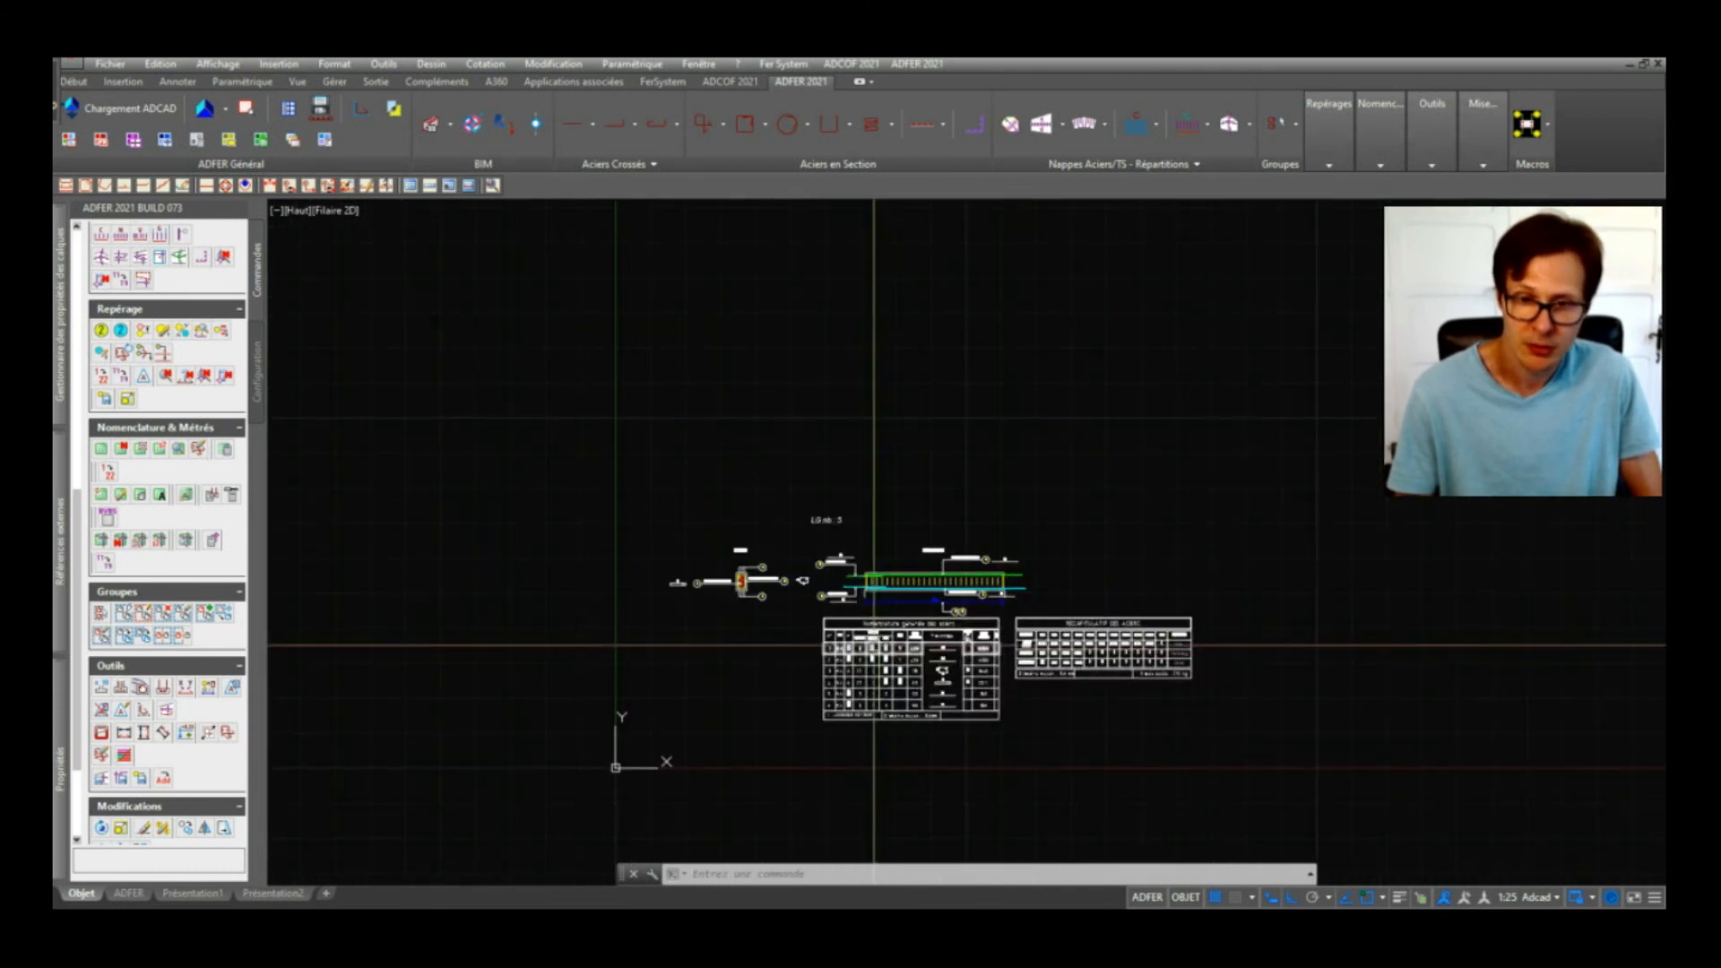
pyautogui.scroll(2, 866, 636)
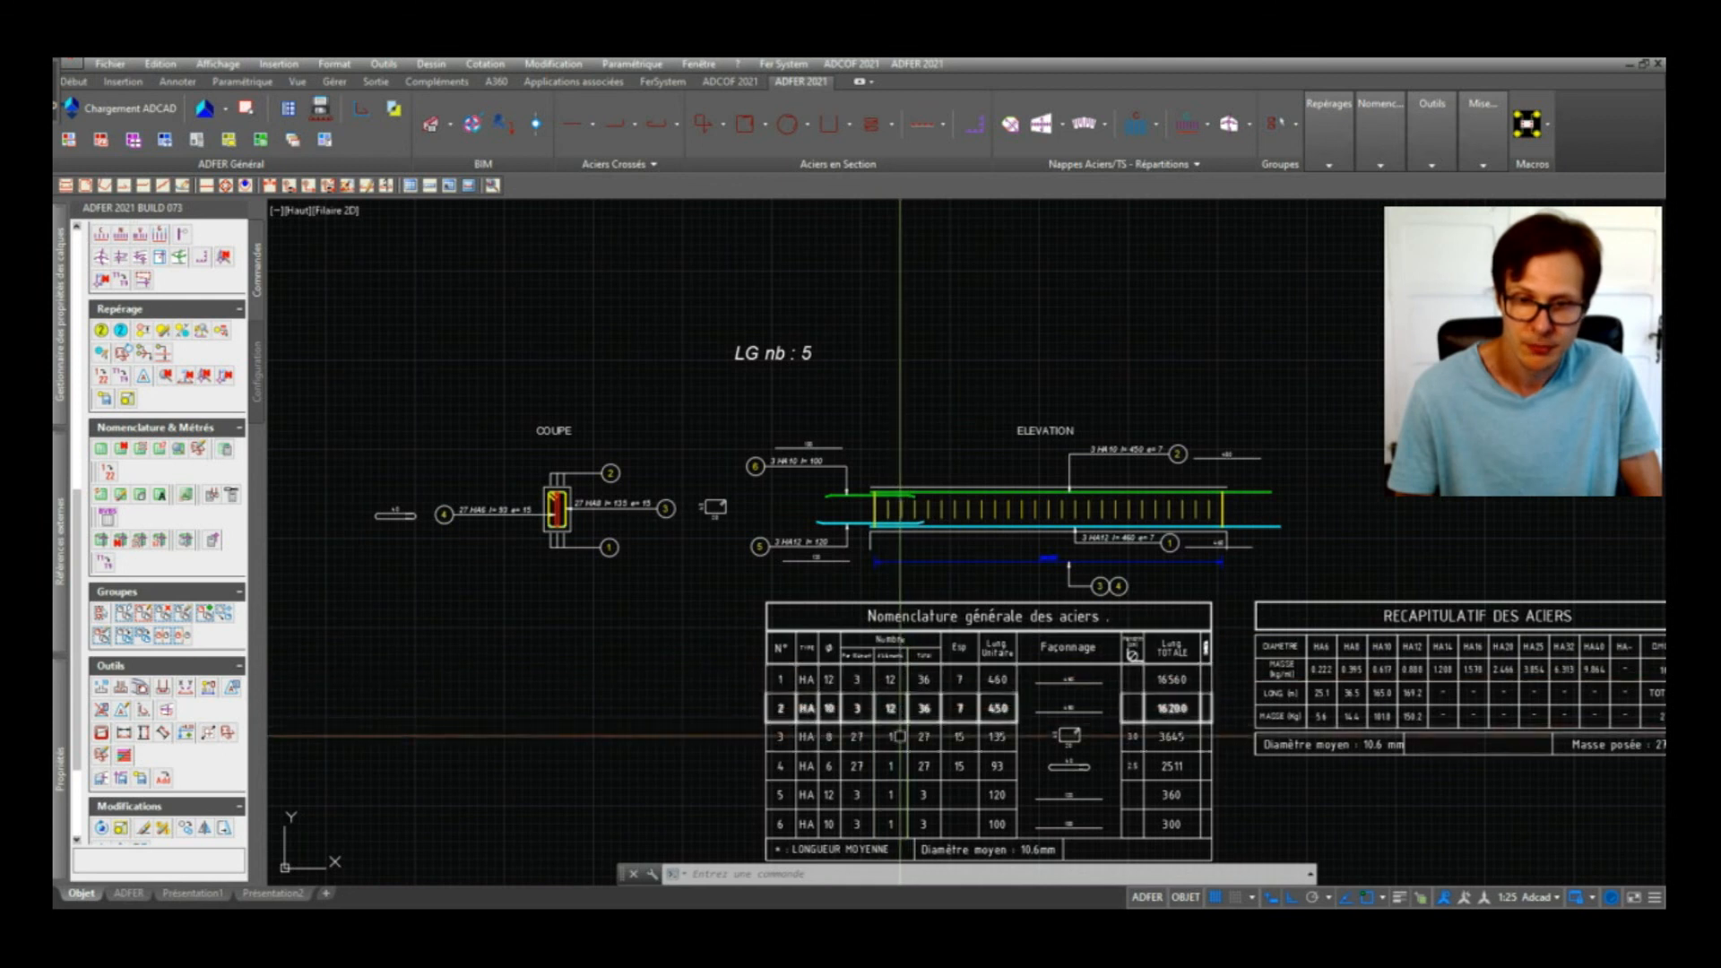
pyautogui.scroll(2, 911, 768)
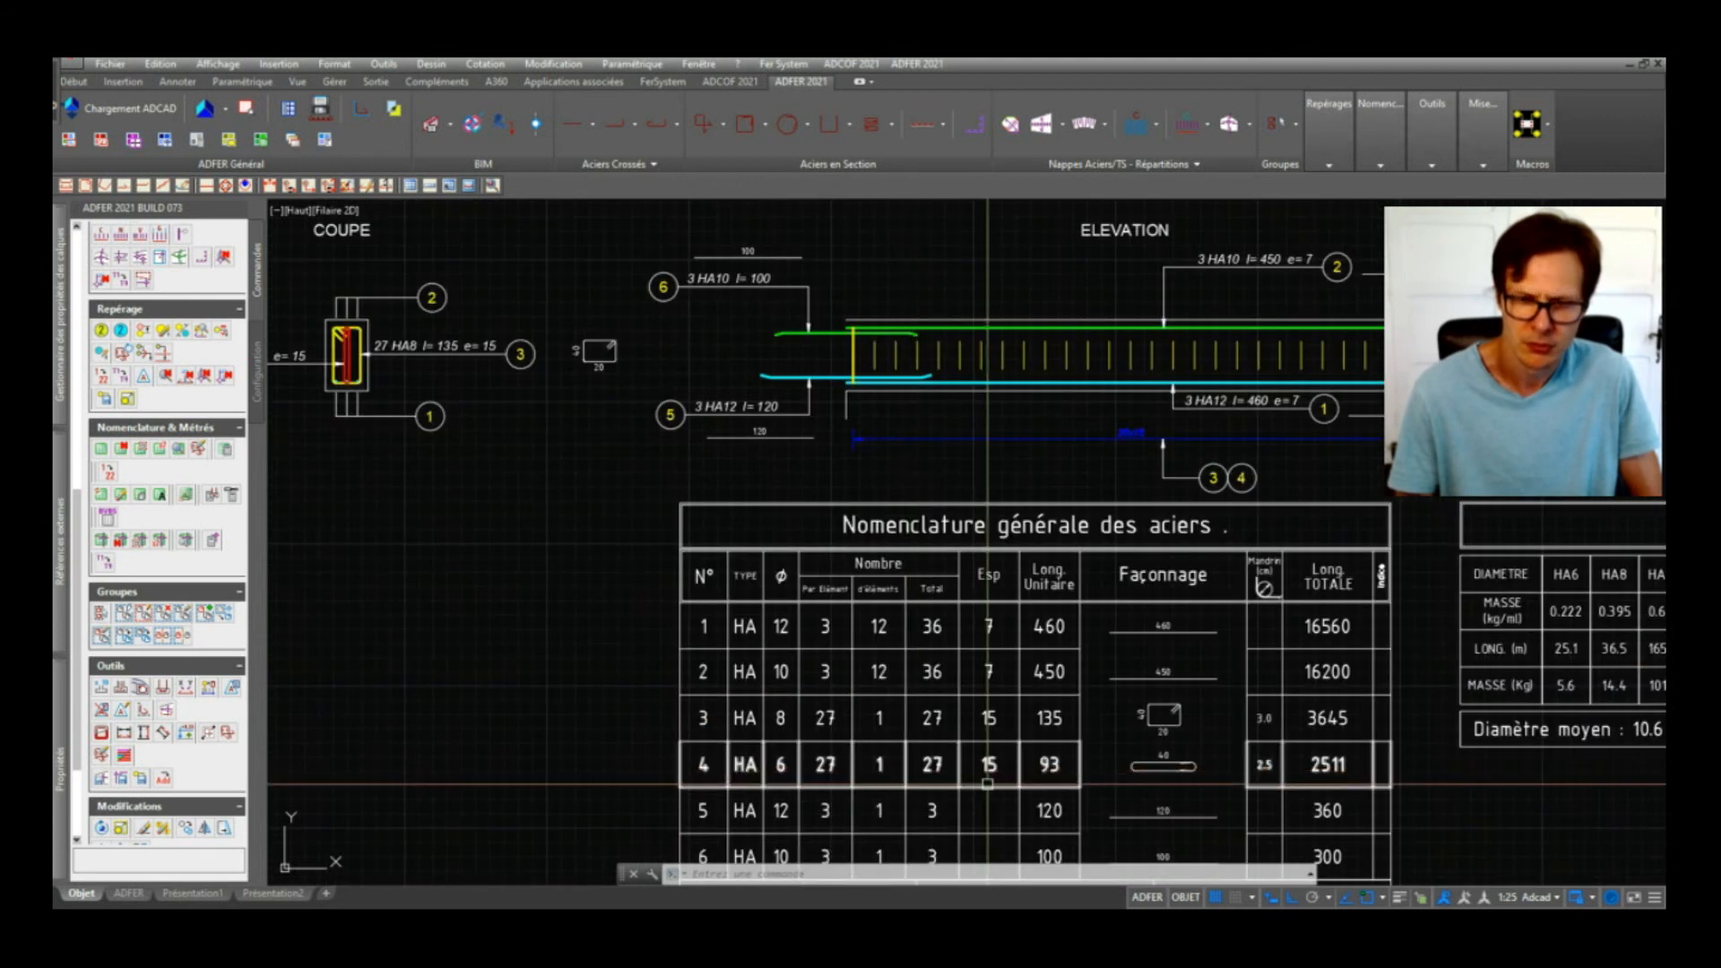
pyautogui.moveTo(965, 728)
pyautogui.mouseDown(button='middle')
pyautogui.moveTo(954, 554)
pyautogui.moveTo(935, 800)
pyautogui.mouseUp(button='middle')
pyautogui.moveTo(760, 522)
pyautogui.mouseDown(button='middle')
pyautogui.moveTo(802, 662)
pyautogui.moveTo(812, 336)
pyautogui.mouseUp(button='middle')
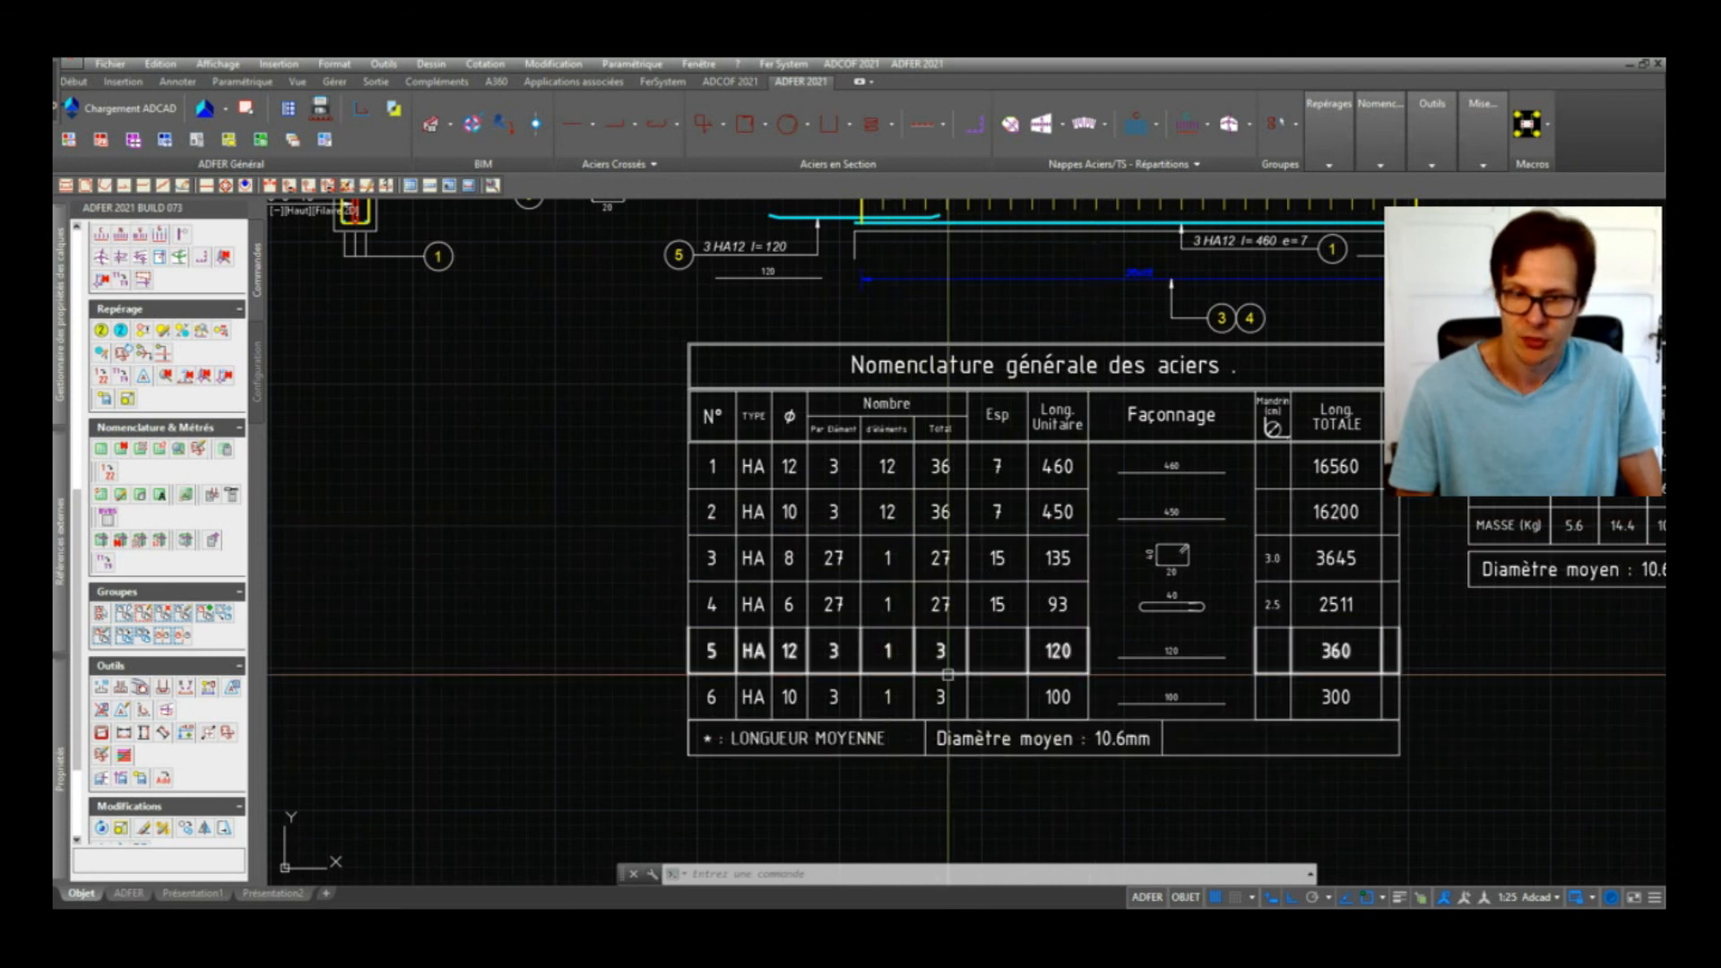
pyautogui.scroll(-2, 618, 476)
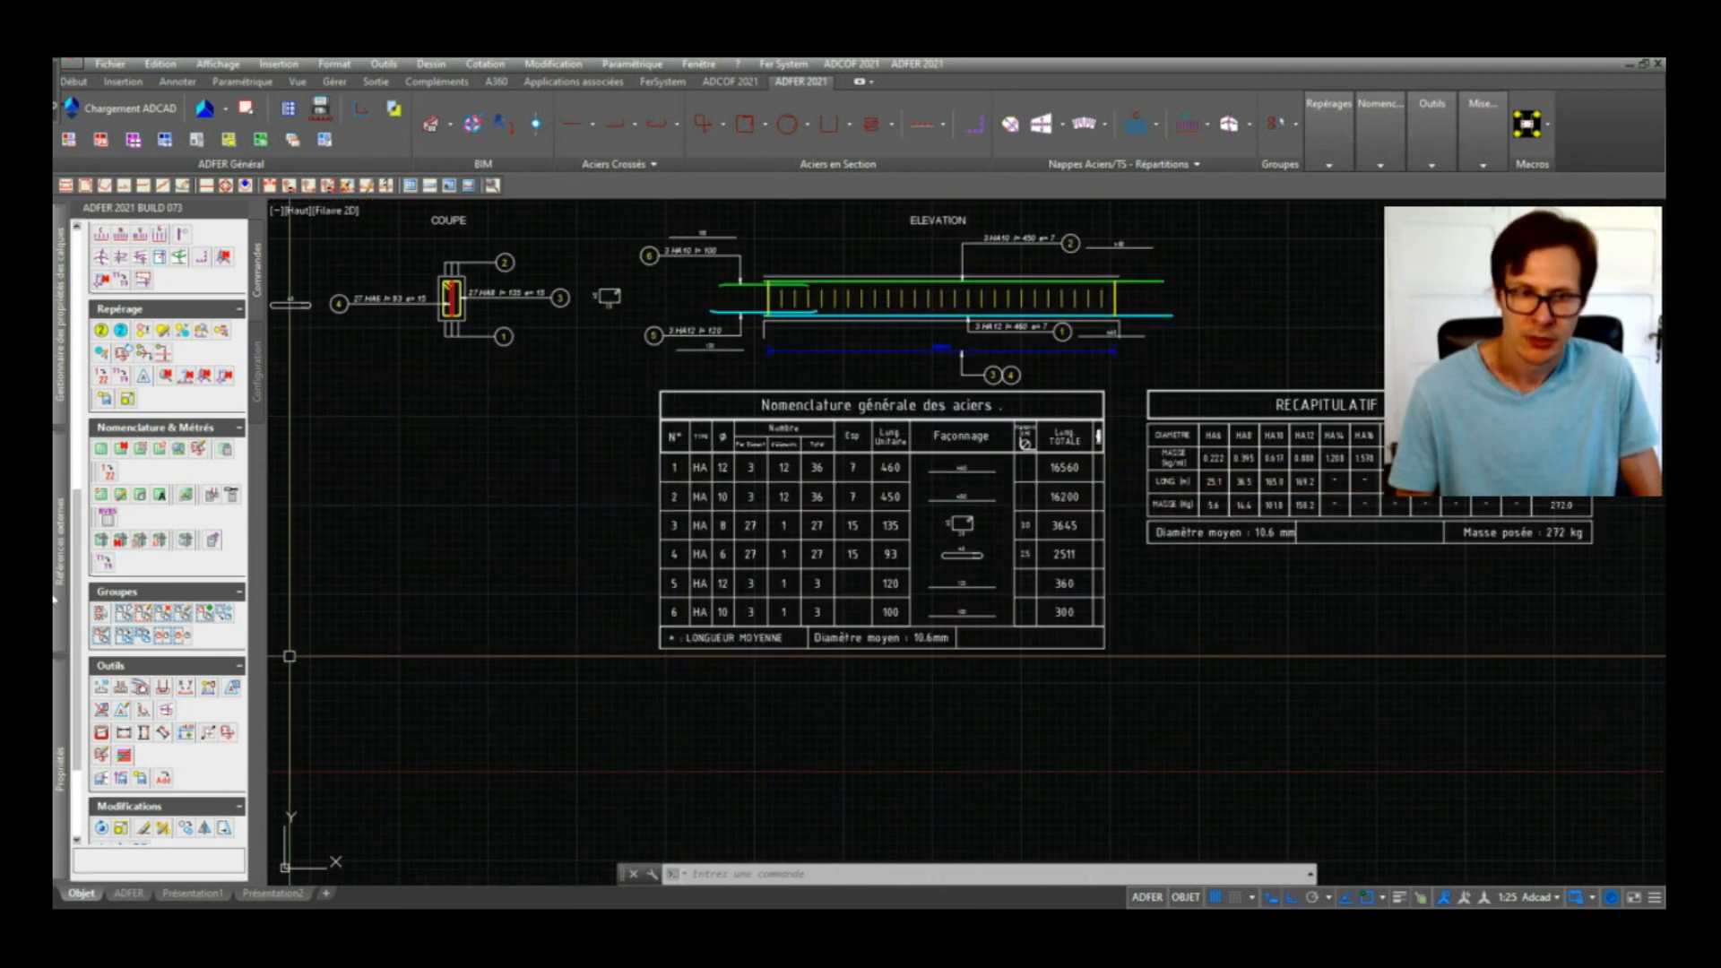
# Step: Replace the general bar schedule and steel summary with a bar schedule for structure LG below the two views
pyautogui.click(855, 622)
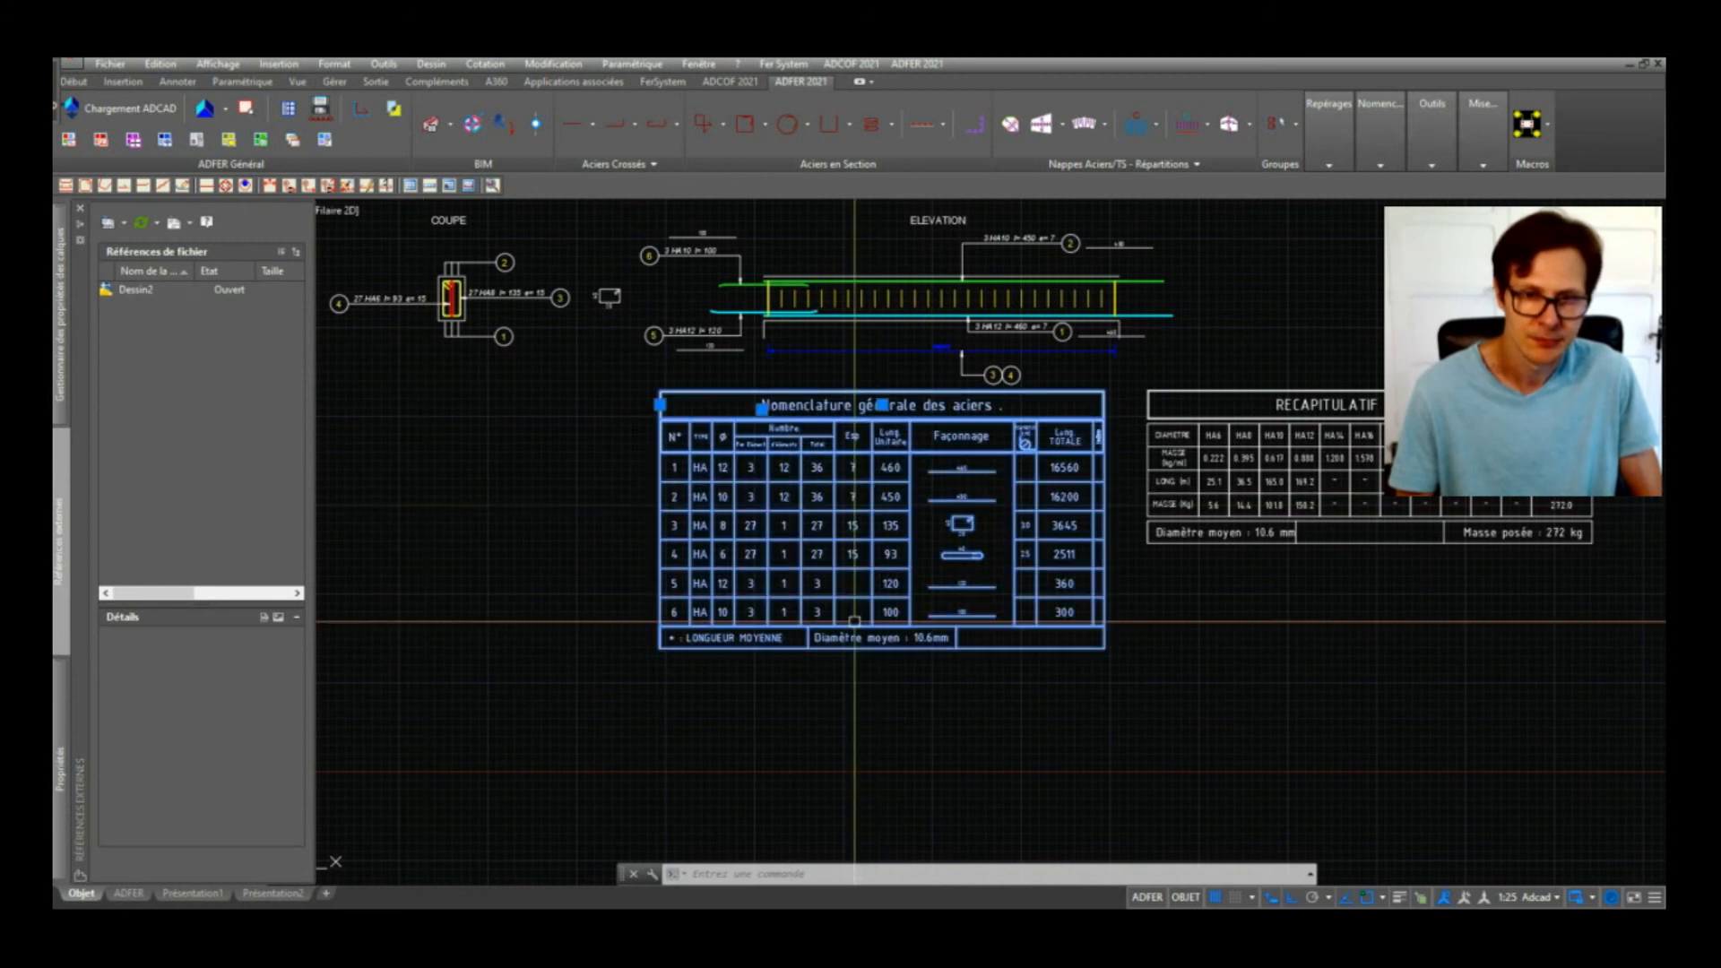
pyautogui.press('Delete')
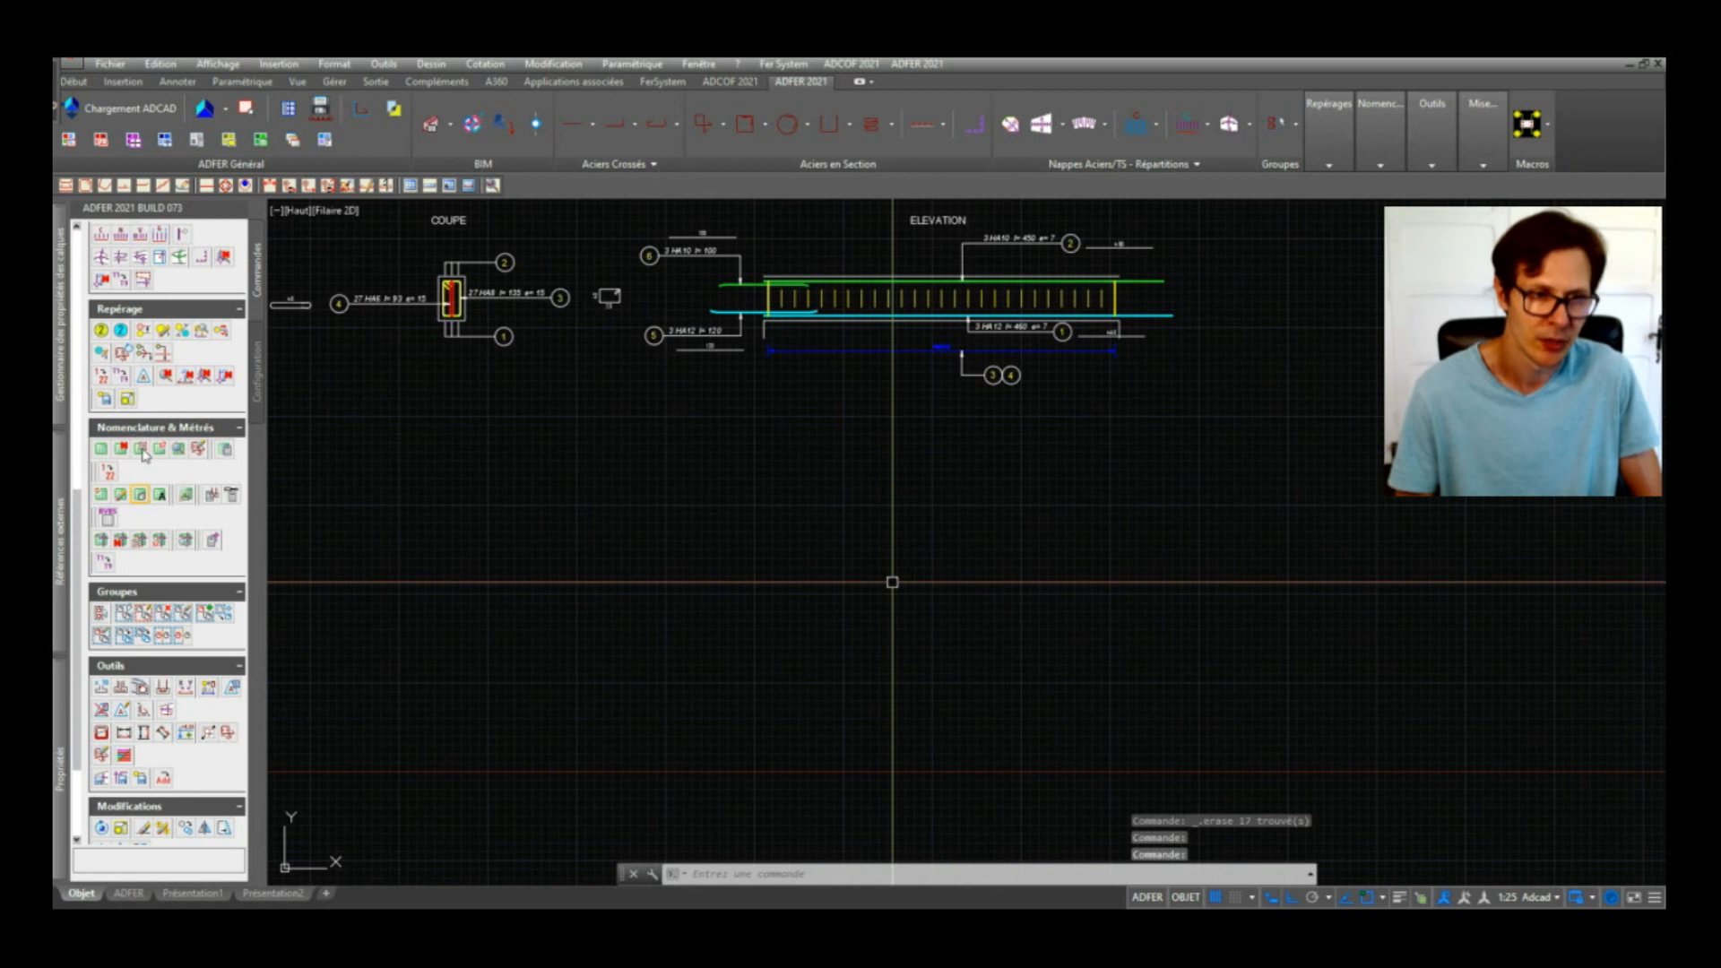
pyautogui.click(166, 450)
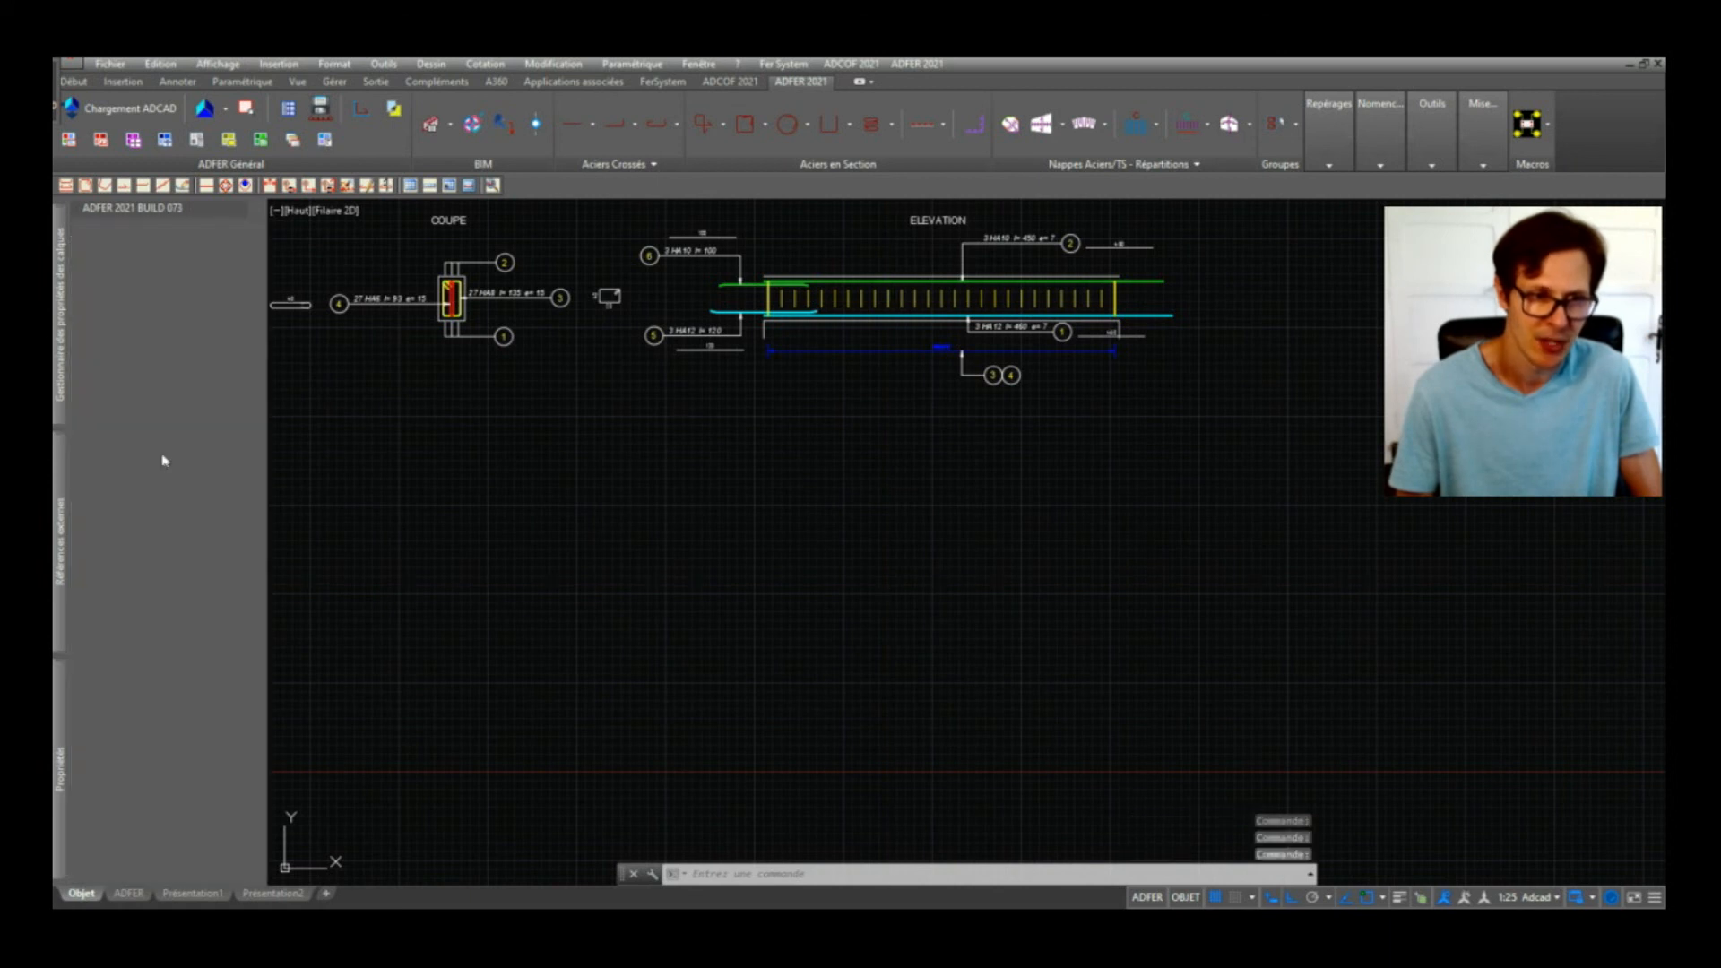
pyautogui.click(603, 401)
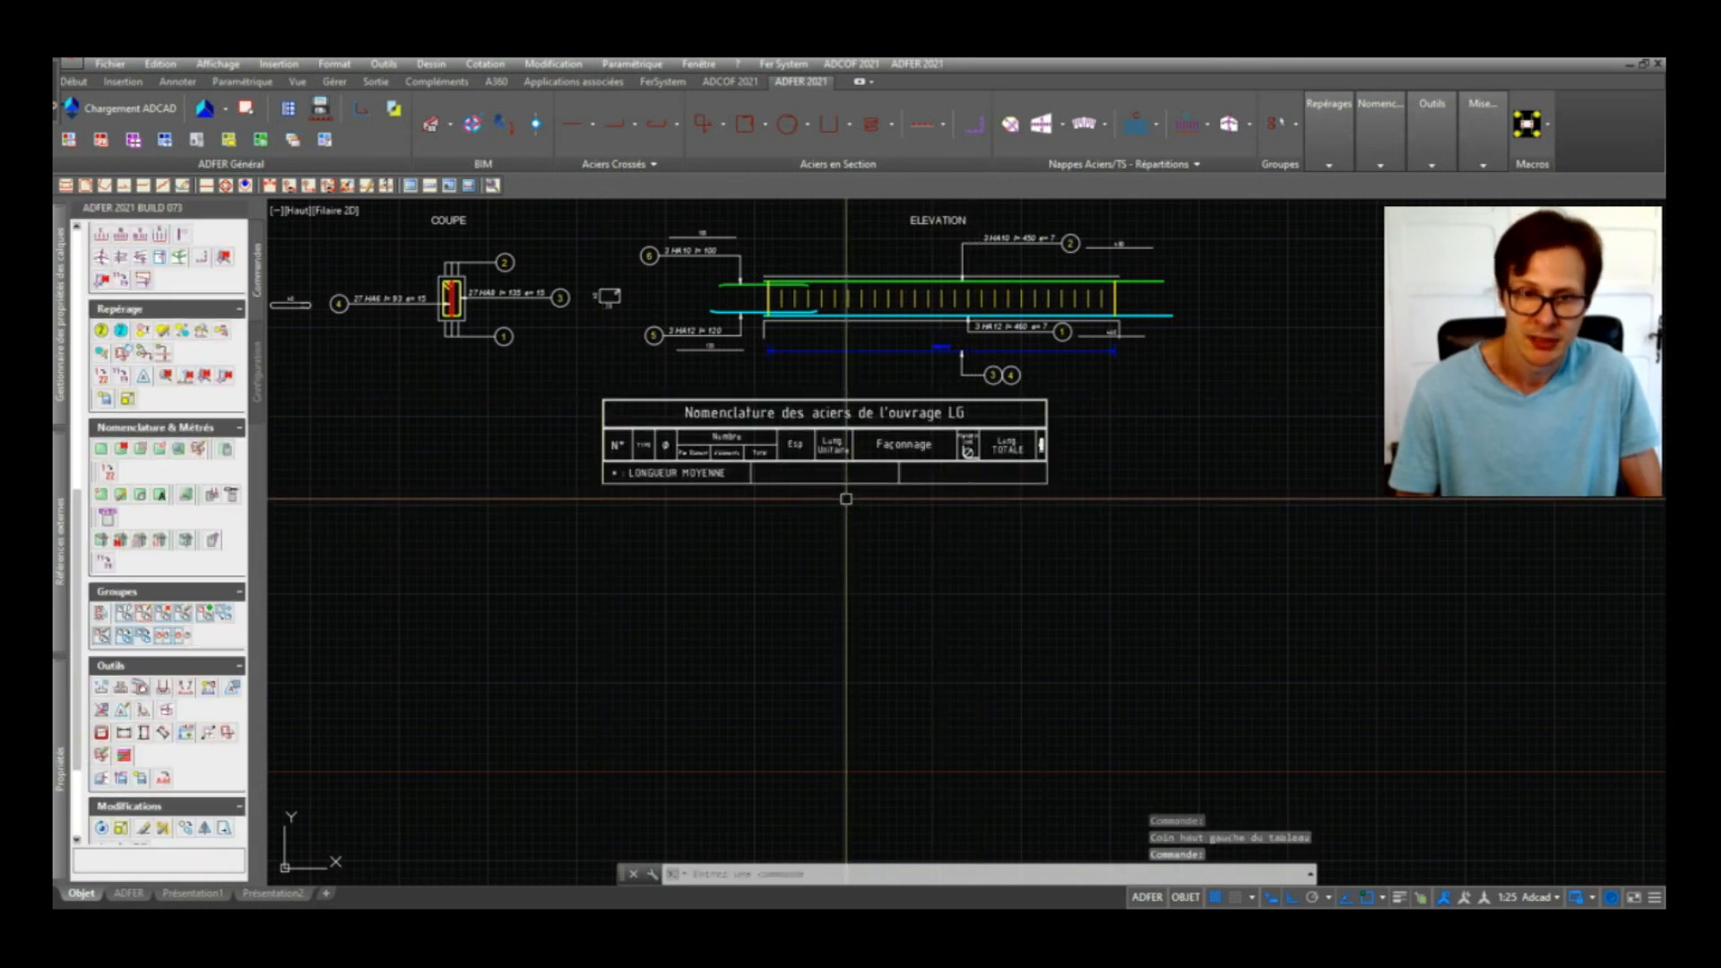
# Step: Assign loose bars 3, 4, 5 and 6 to structure LG, taking into account all callouts in the drawing, and apply
pyautogui.scroll(-3, 191, 617)
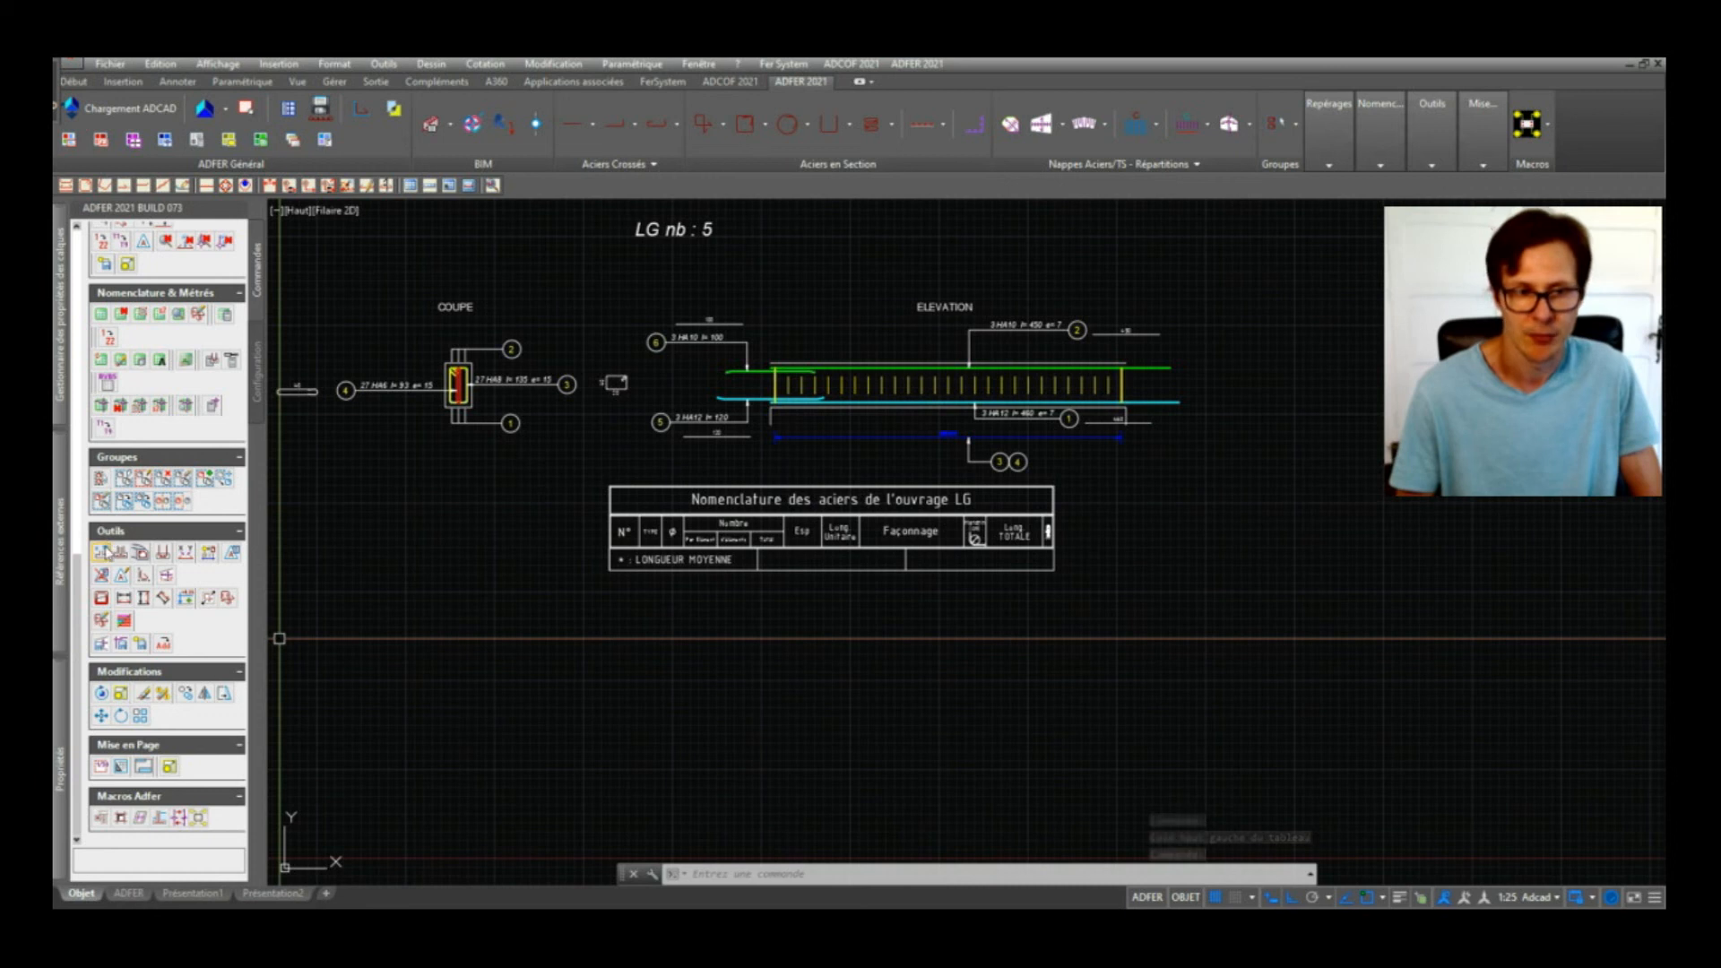
pyautogui.click(106, 552)
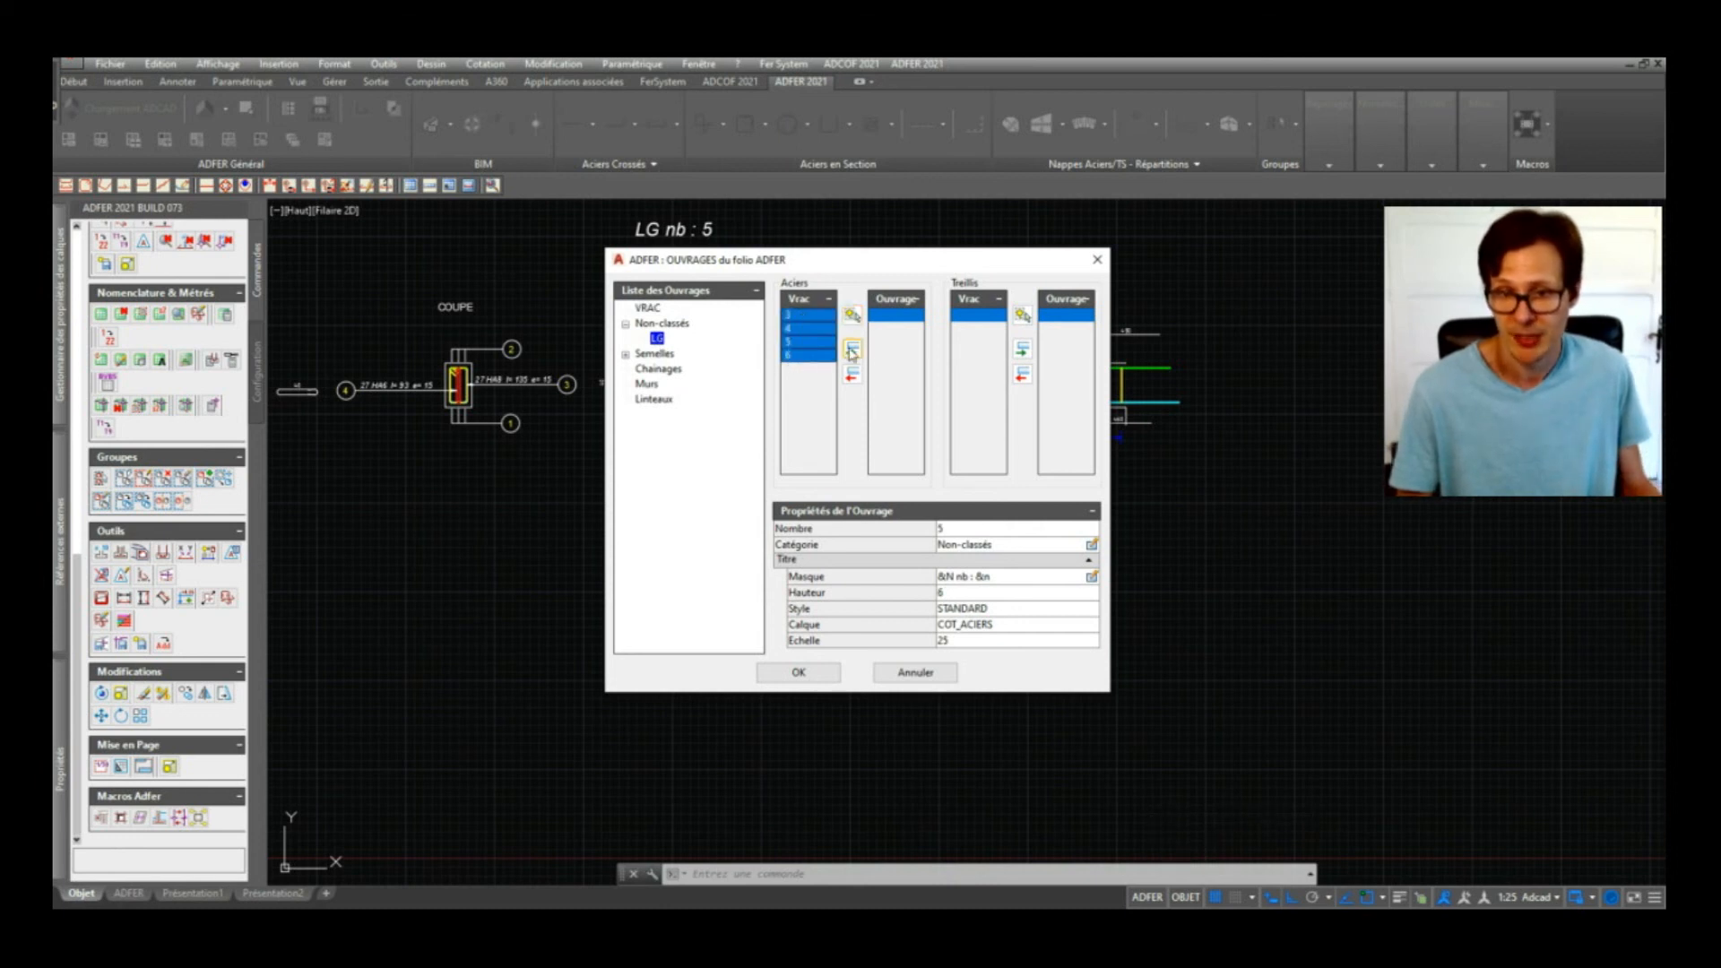
pyautogui.scroll(-5, 887, 431)
pyautogui.click(1133, 262)
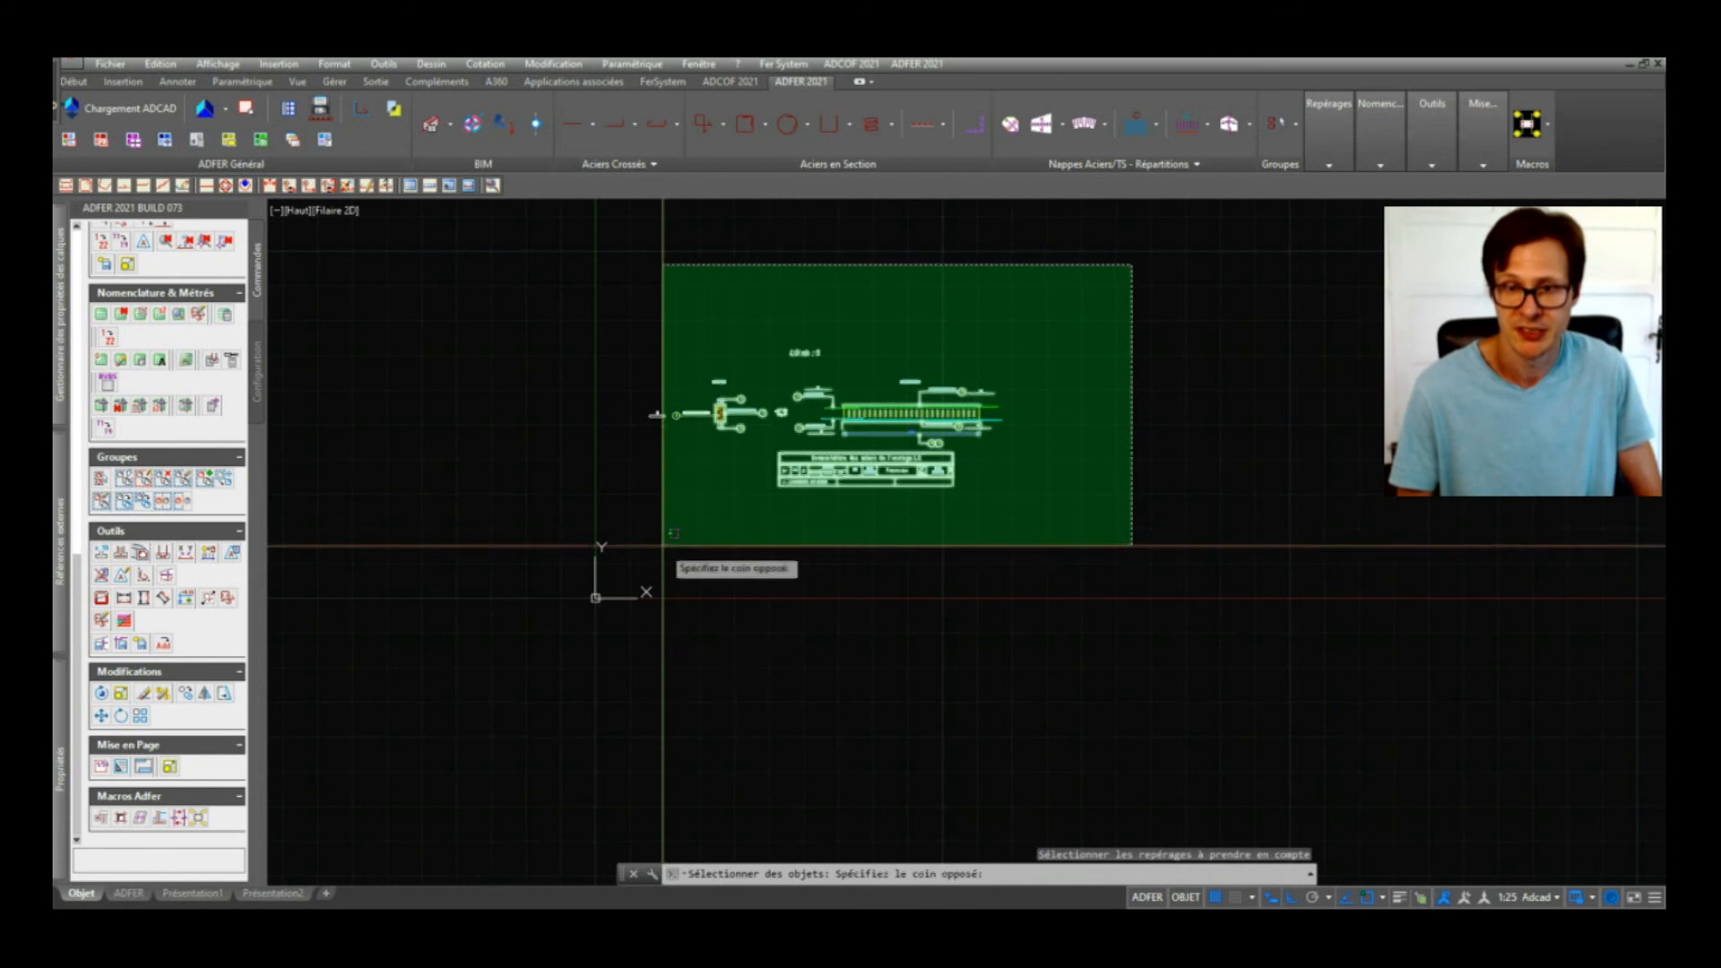
pyautogui.click(549, 577)
pyautogui.rightClick(538, 580)
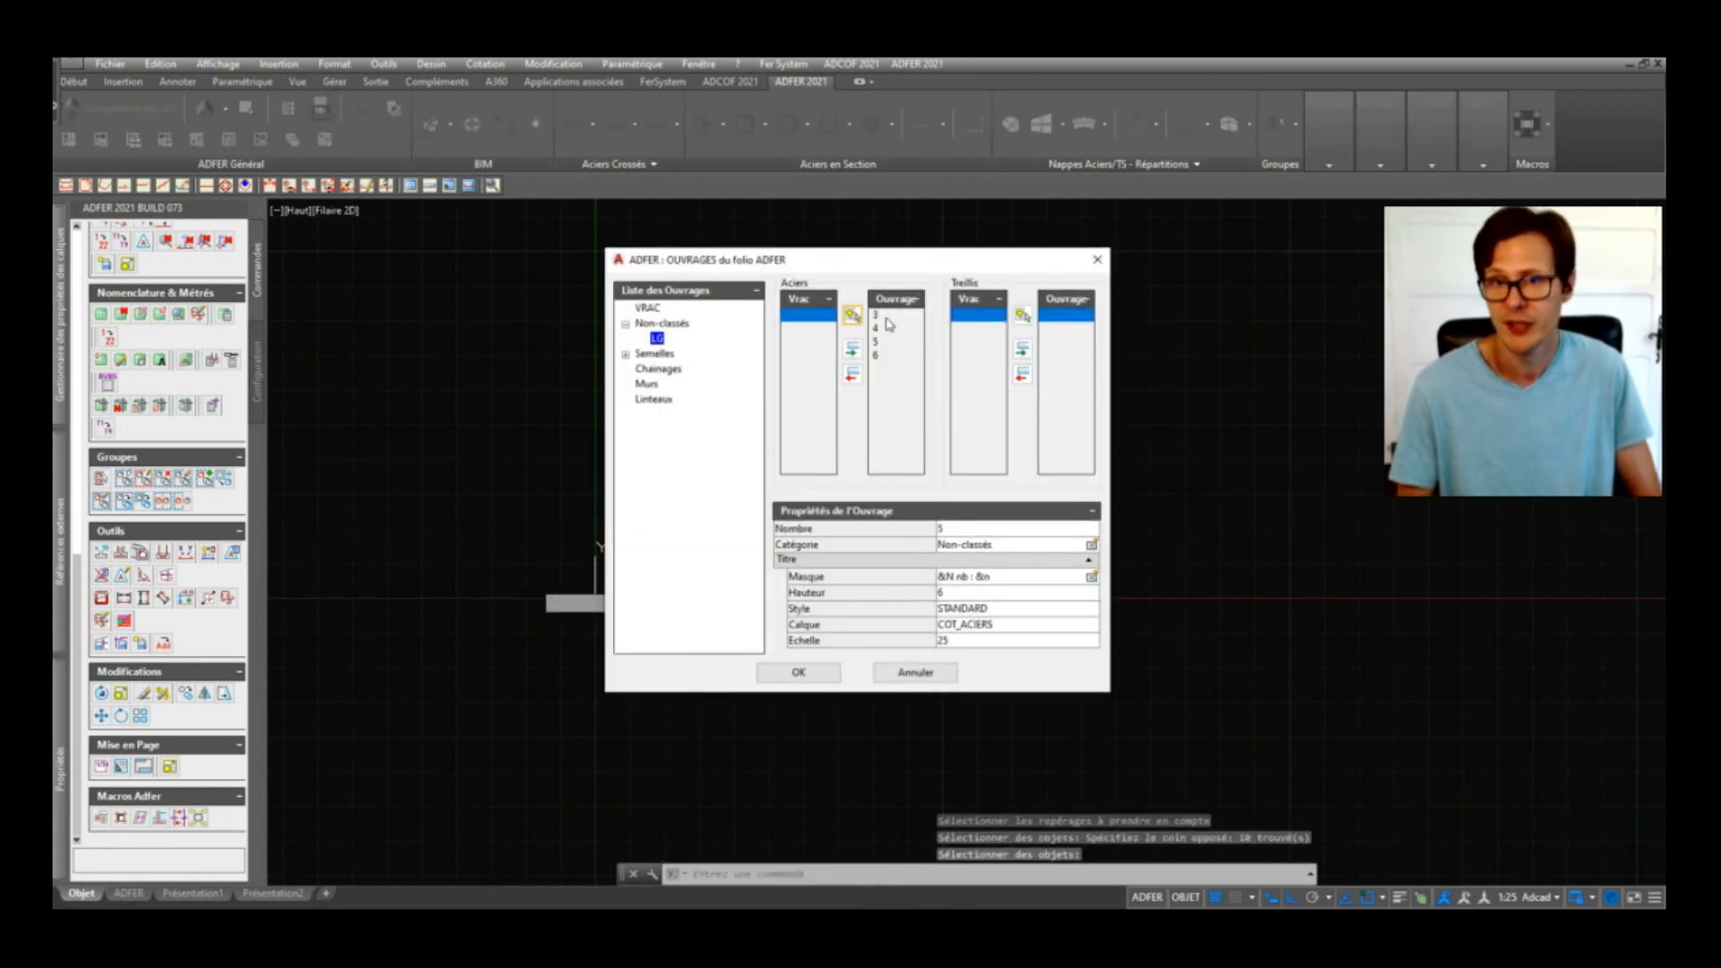
pyautogui.click(799, 673)
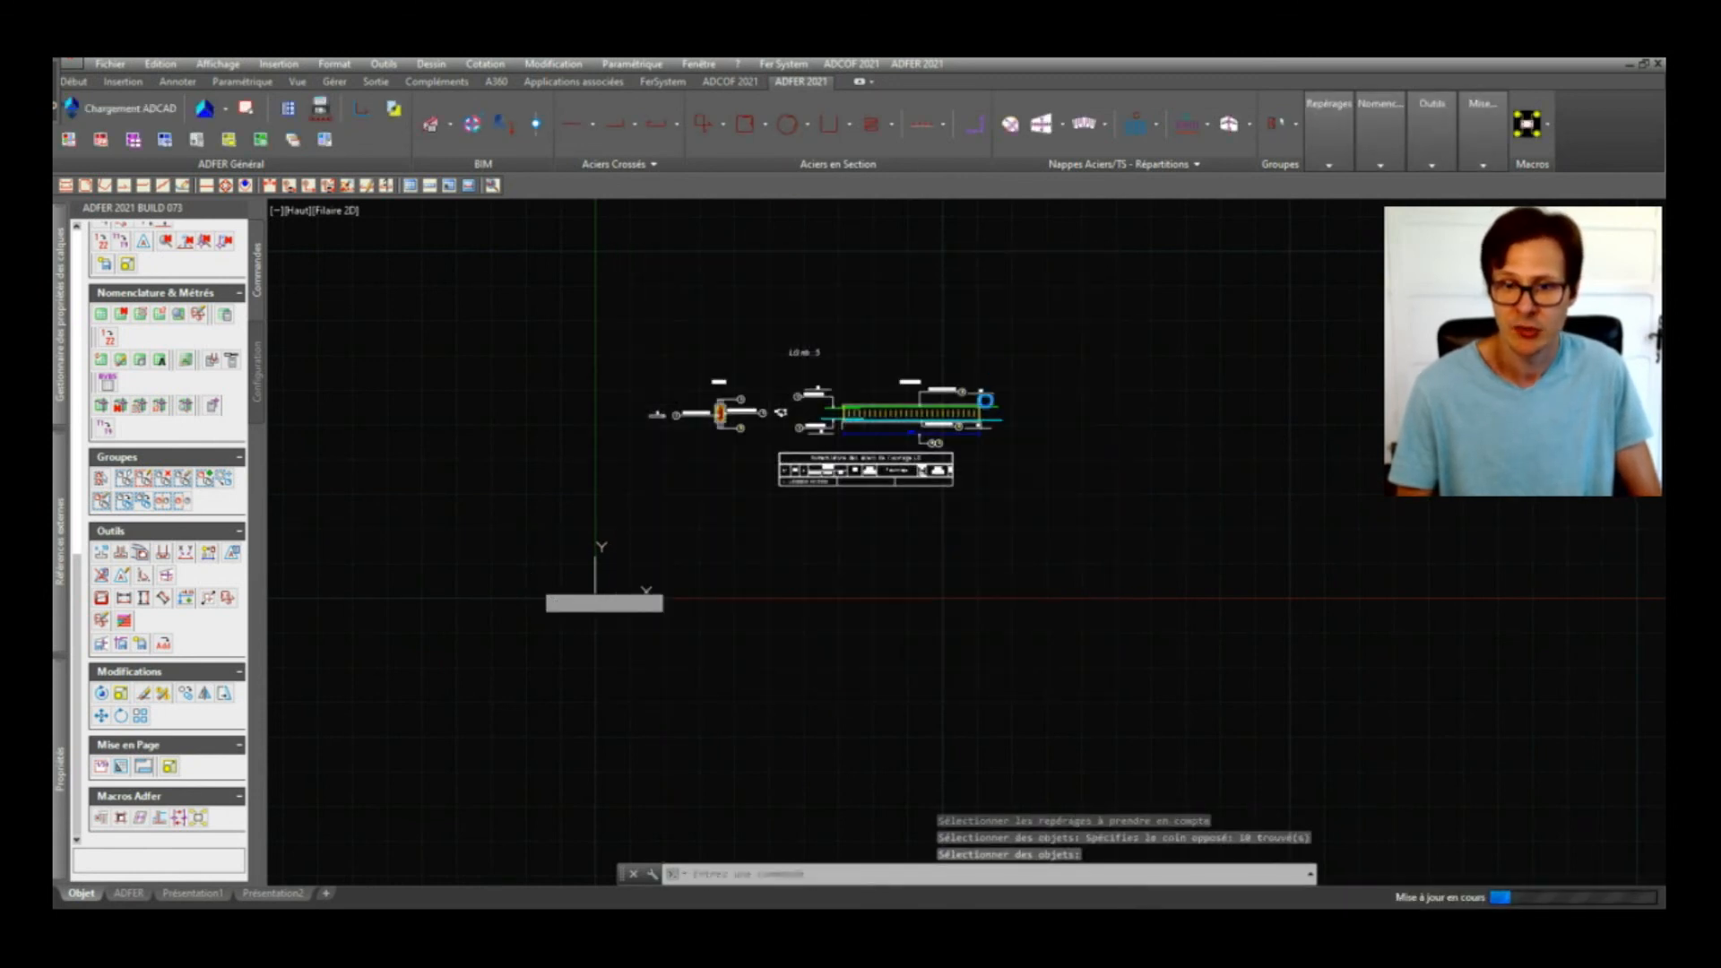
# Step: Insert a steel summary table (RECAPITULATIF DES ACIERS) for the LG schedule, placing it to the right of that schedule
pyautogui.scroll(4, 906, 463)
pyautogui.scroll(2, 758, 573)
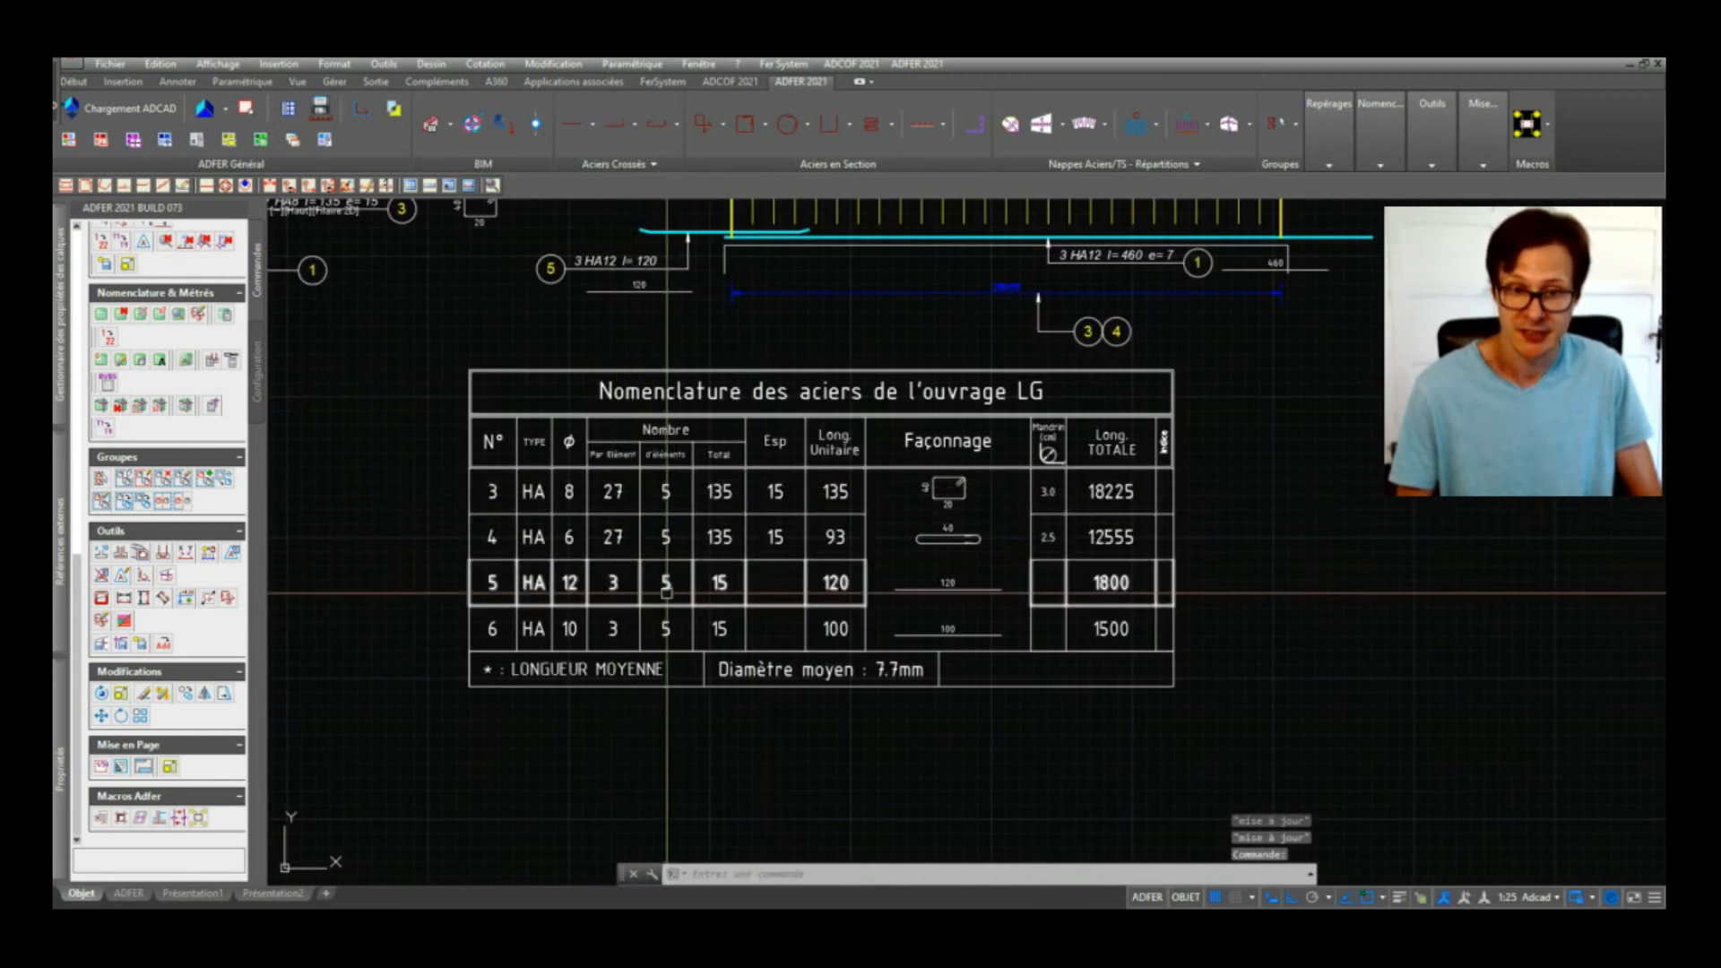
pyautogui.scroll(-2, 666, 632)
pyautogui.scroll(-2, 1000, 529)
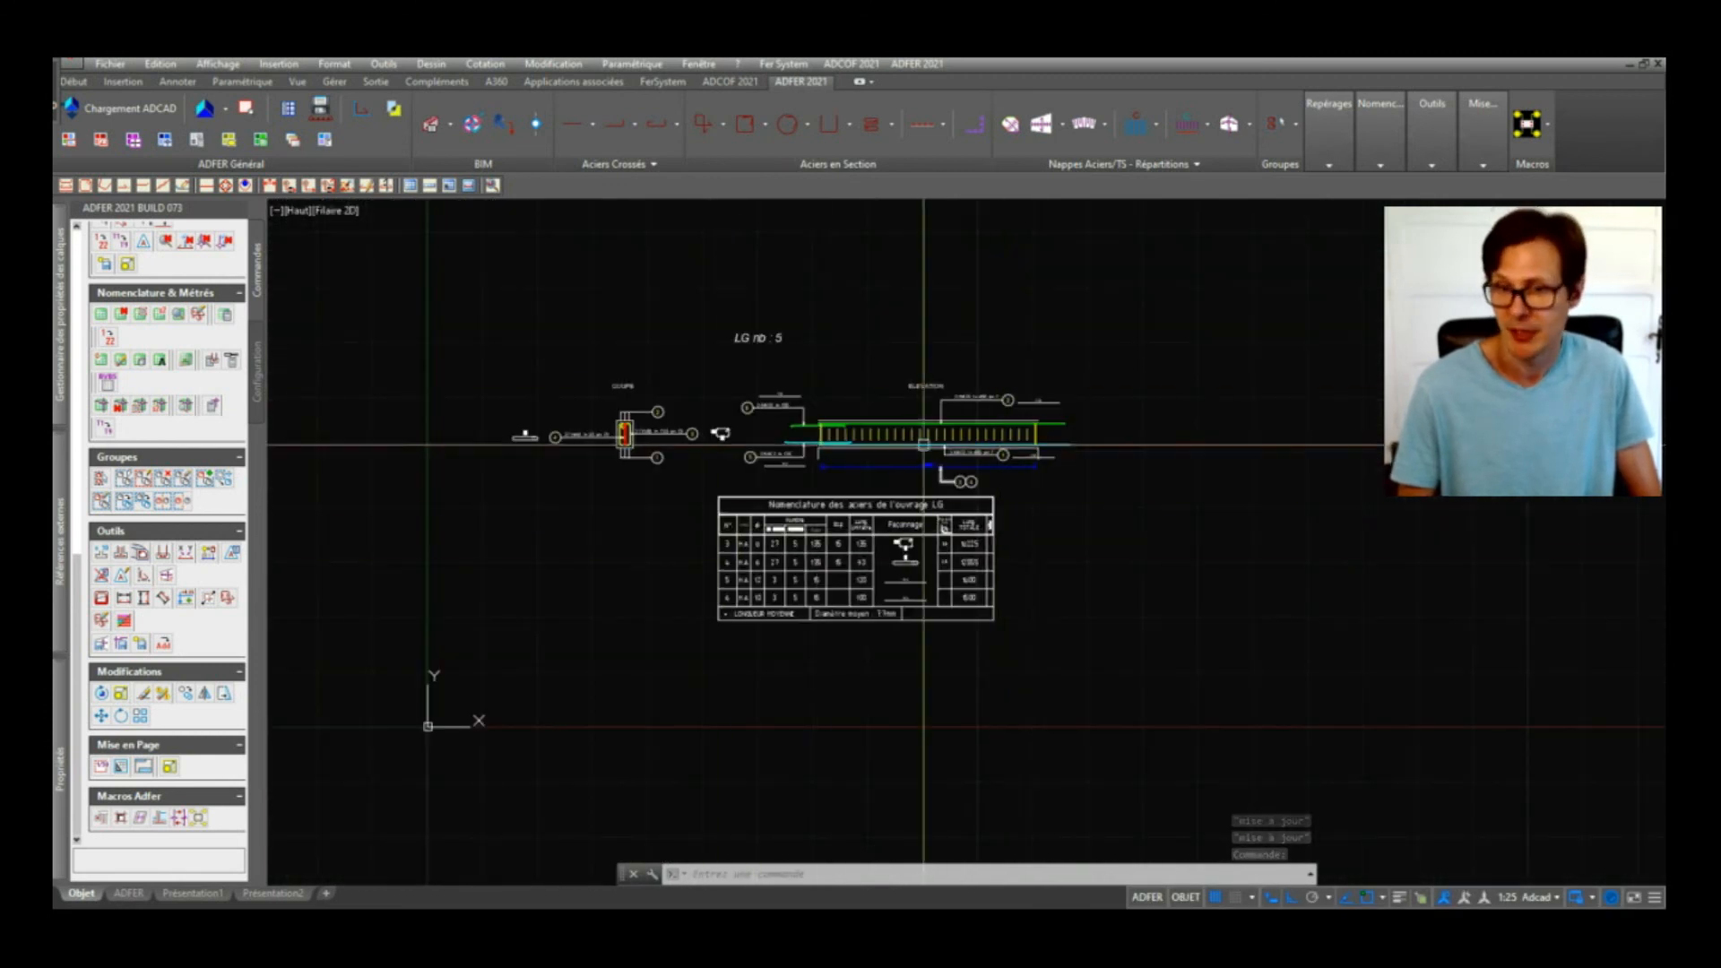
pyautogui.click(224, 314)
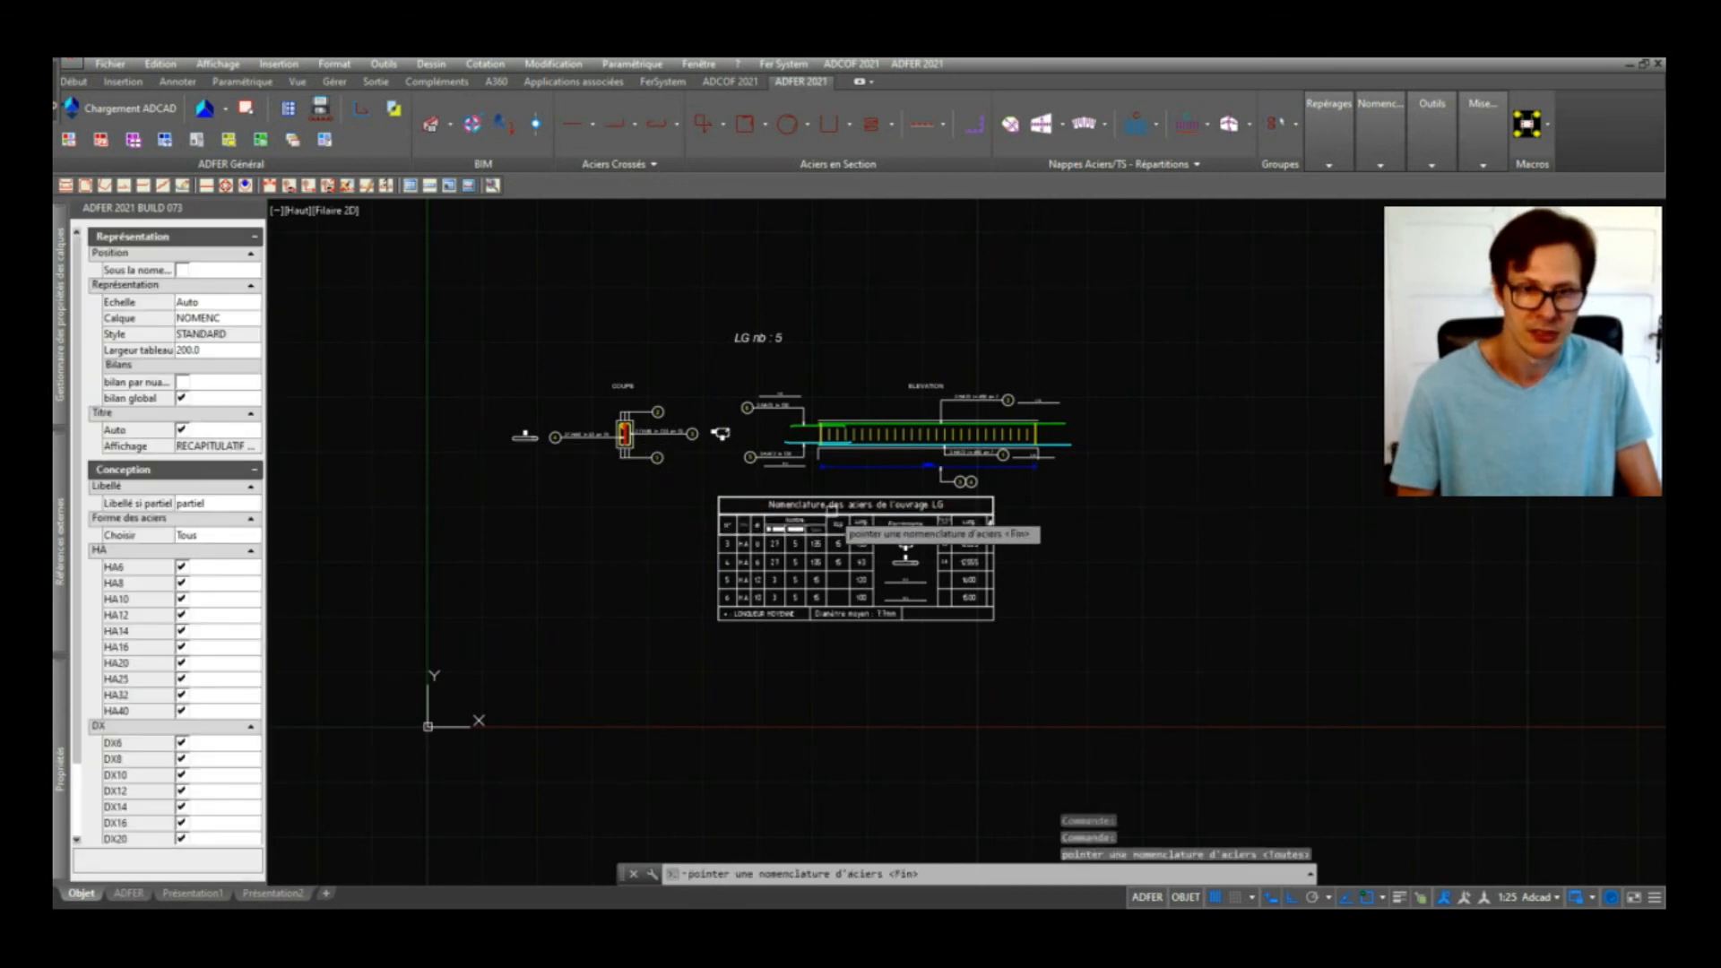
pyautogui.press('Return')
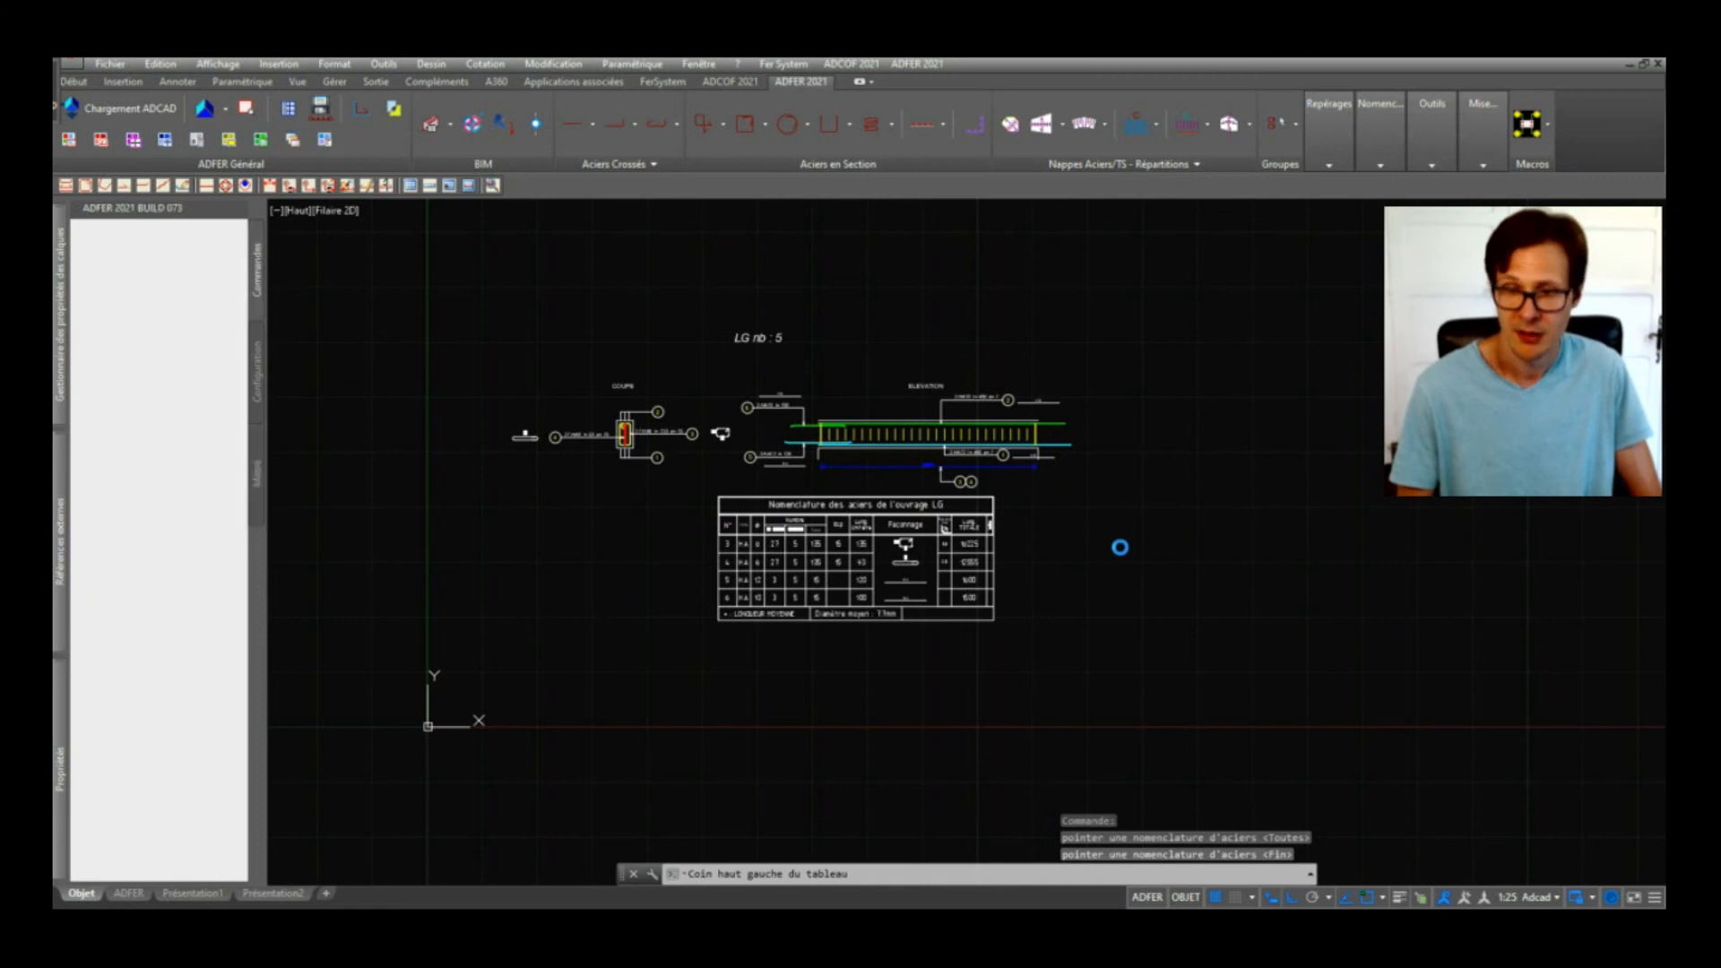
pyautogui.scroll(4, 1276, 592)
# Step: Examine the number of elements and the total for each bar listed in the LG schedule
pyautogui.moveTo(794, 600); pyautogui.dragTo(1422, 609, button='middle')
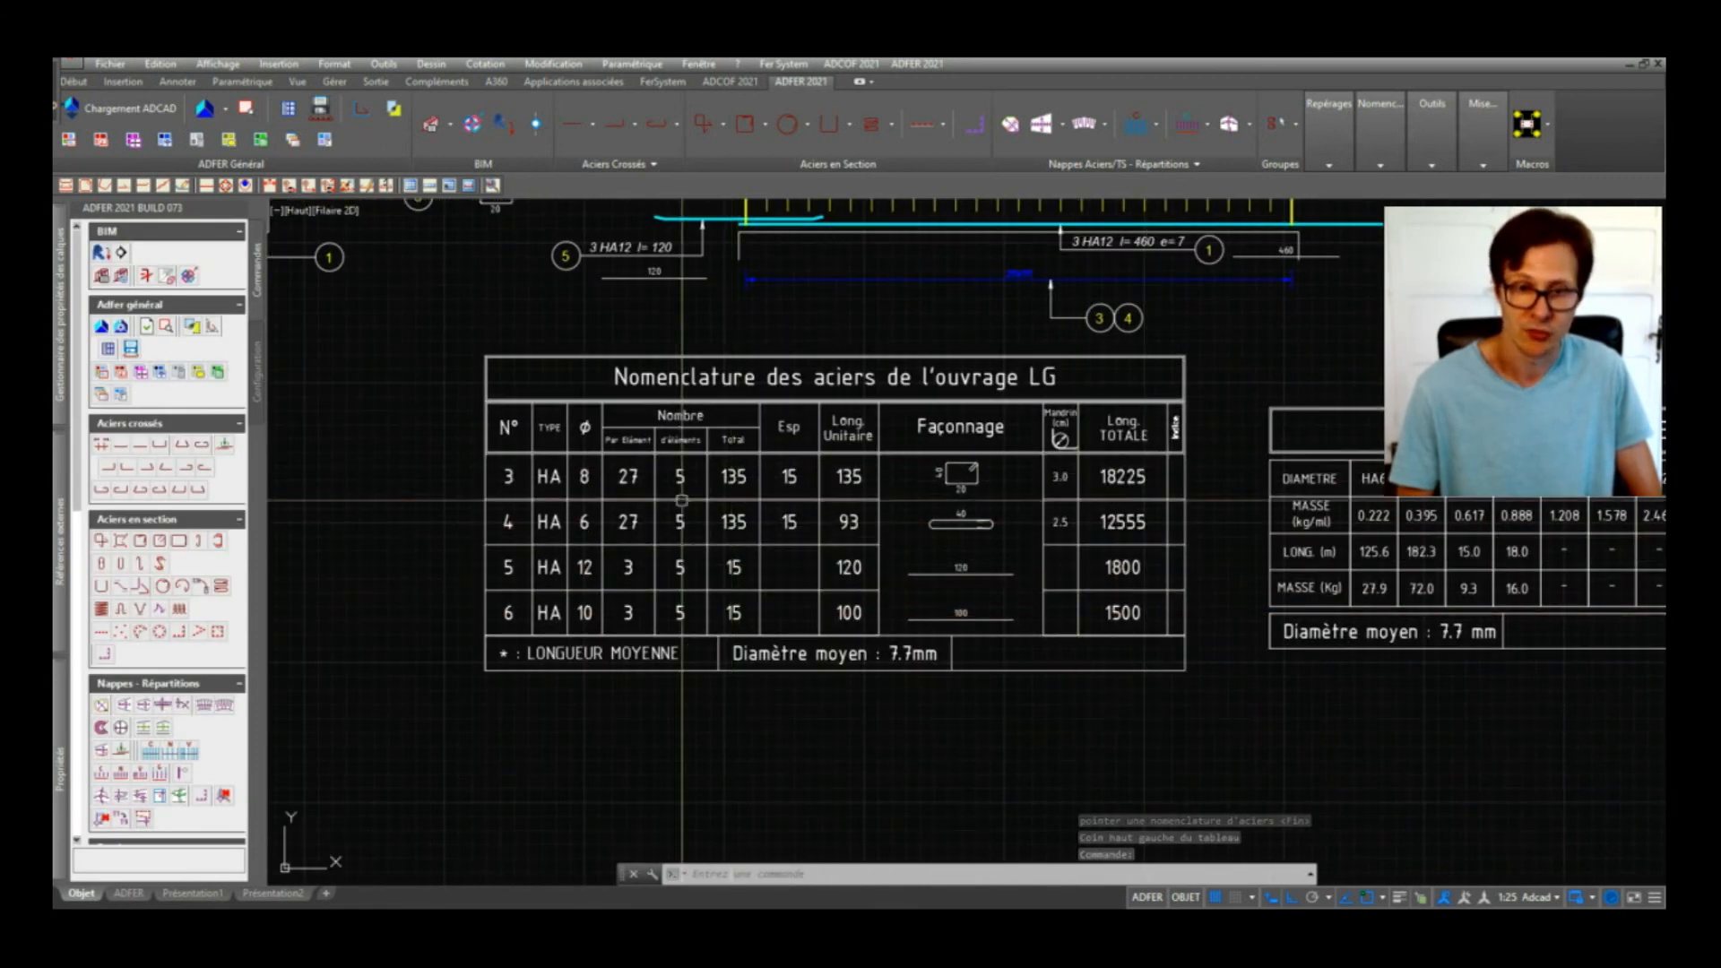
pyautogui.scroll(2, 681, 500)
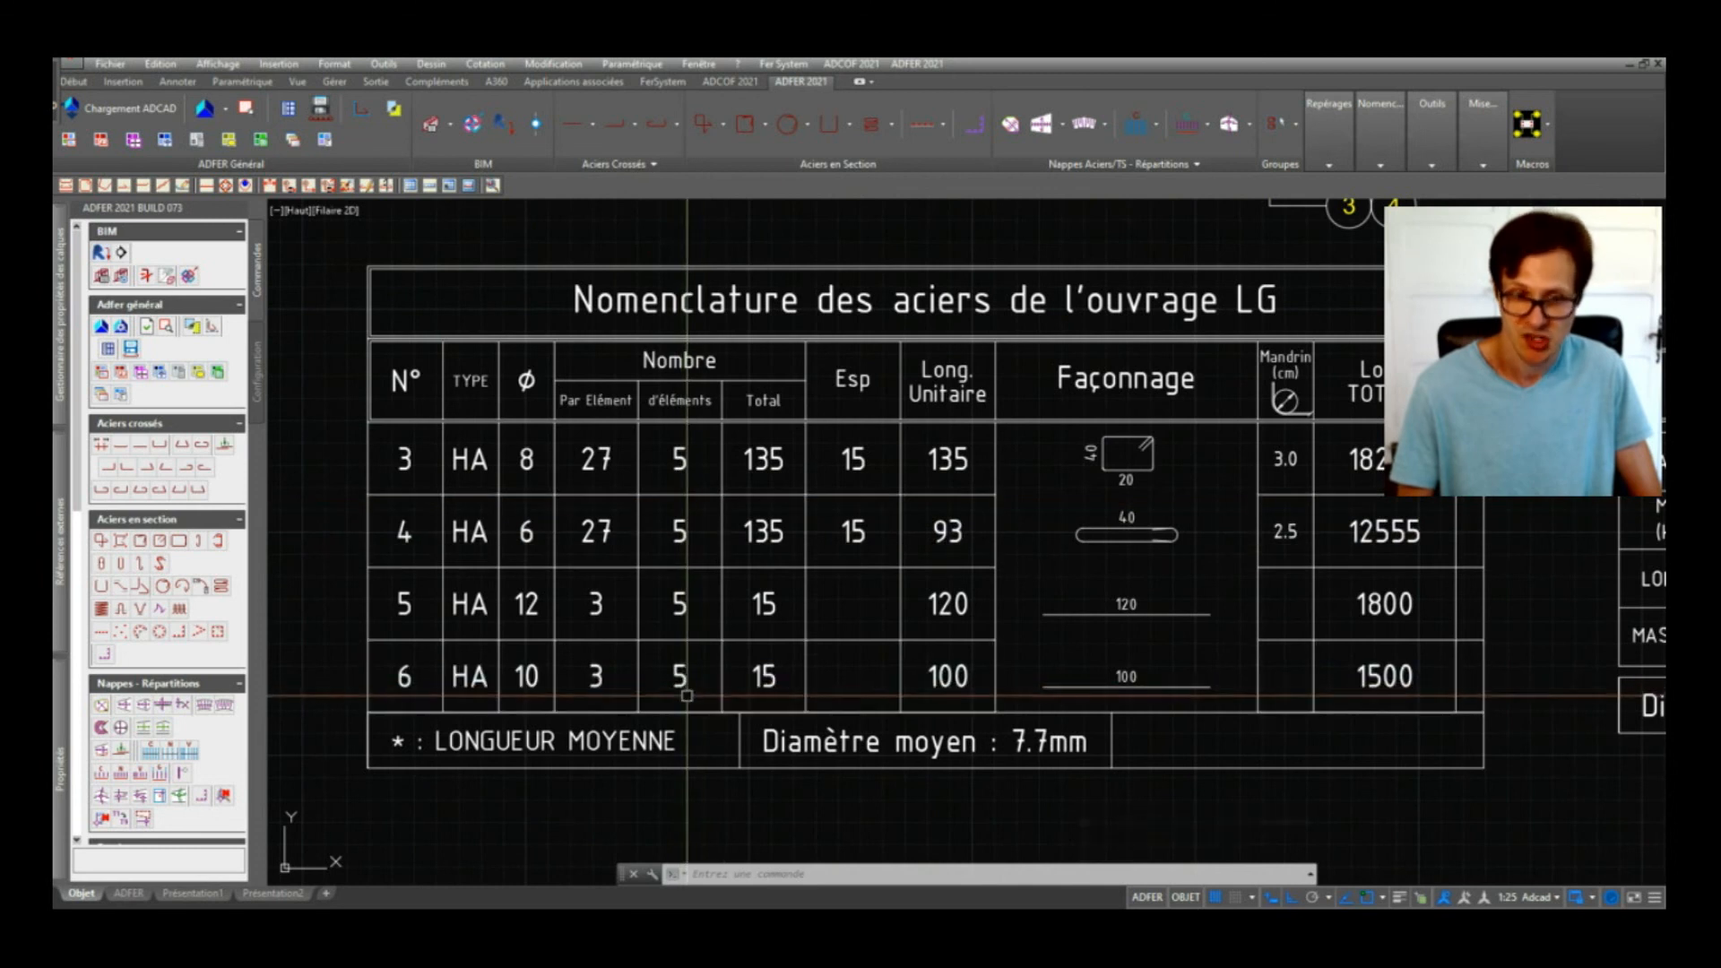
pyautogui.scroll(-3, 687, 695)
pyautogui.scroll(2, 724, 538)
pyautogui.moveTo(662, 678); pyautogui.dragTo(1053, 568, button='middle')
pyautogui.scroll(-1, 799, 417)
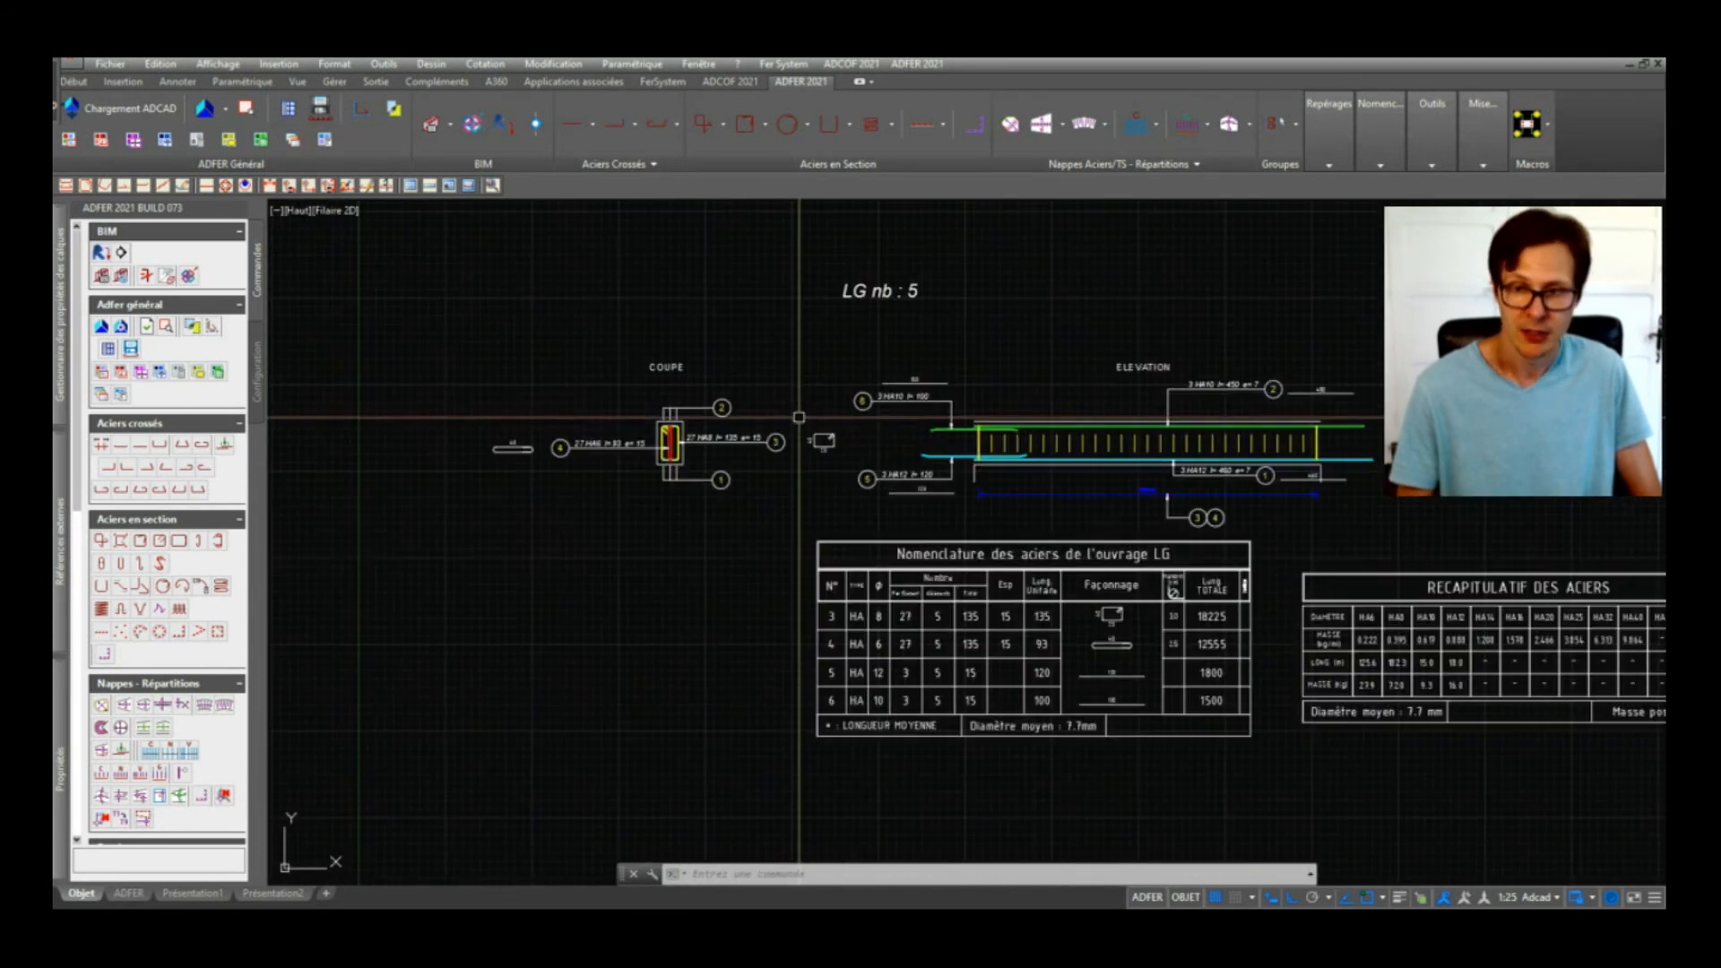